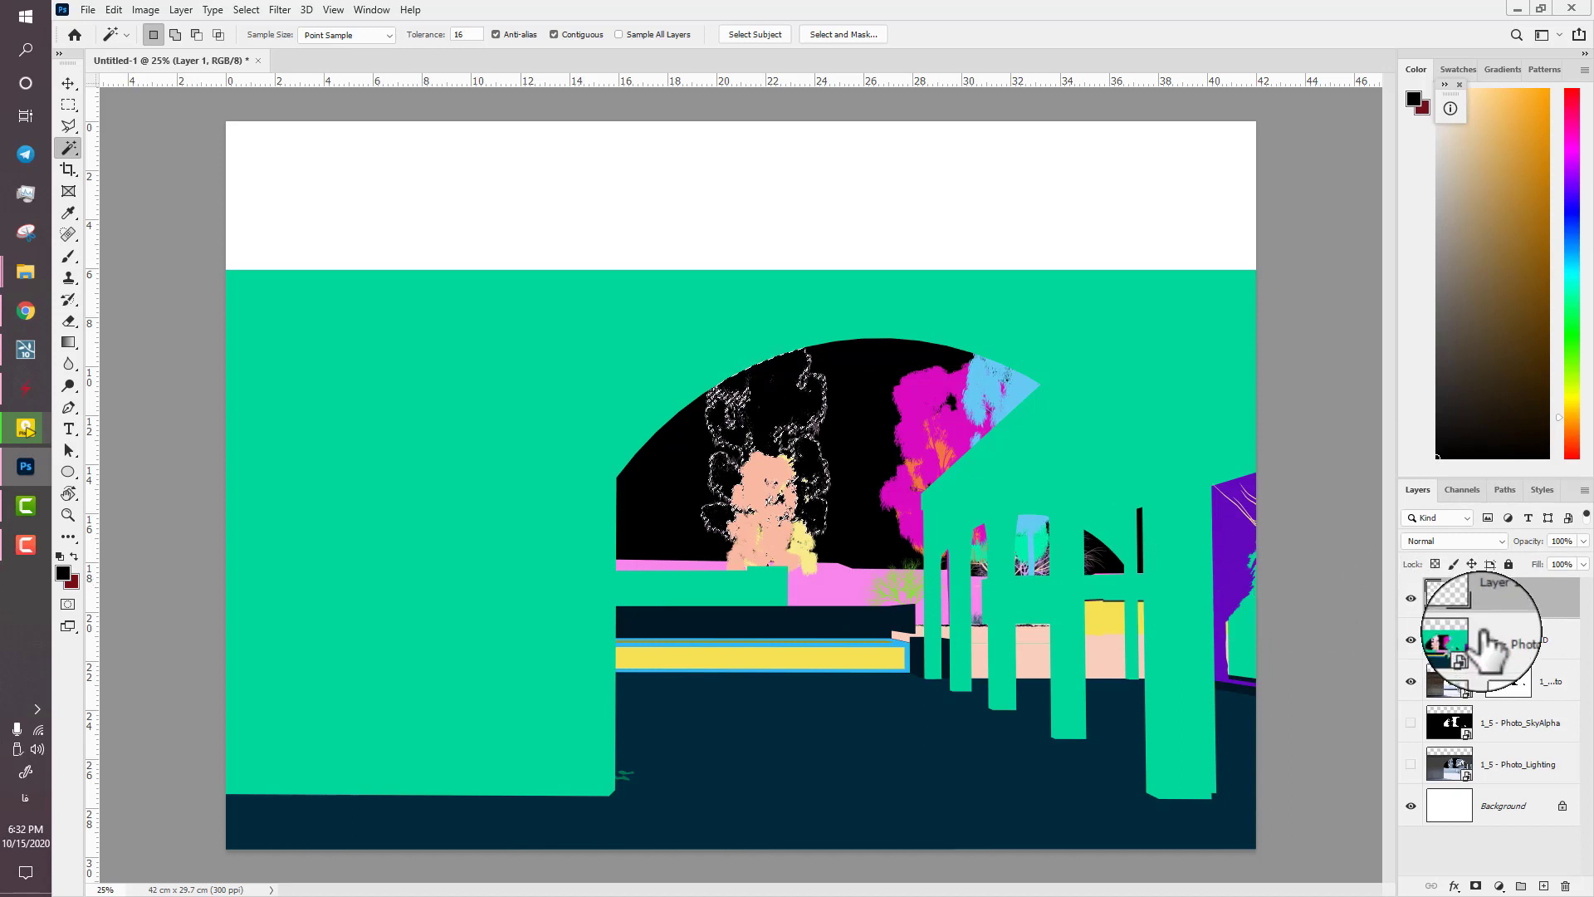
# - Select all areas matching the left tree's salmon colour on the 1_5 - Photo_MatID layer and fill them with black on Layer 1
pyautogui.click(1486, 638)
pyautogui.rightClick(776, 564)
pyautogui.click(813, 349)
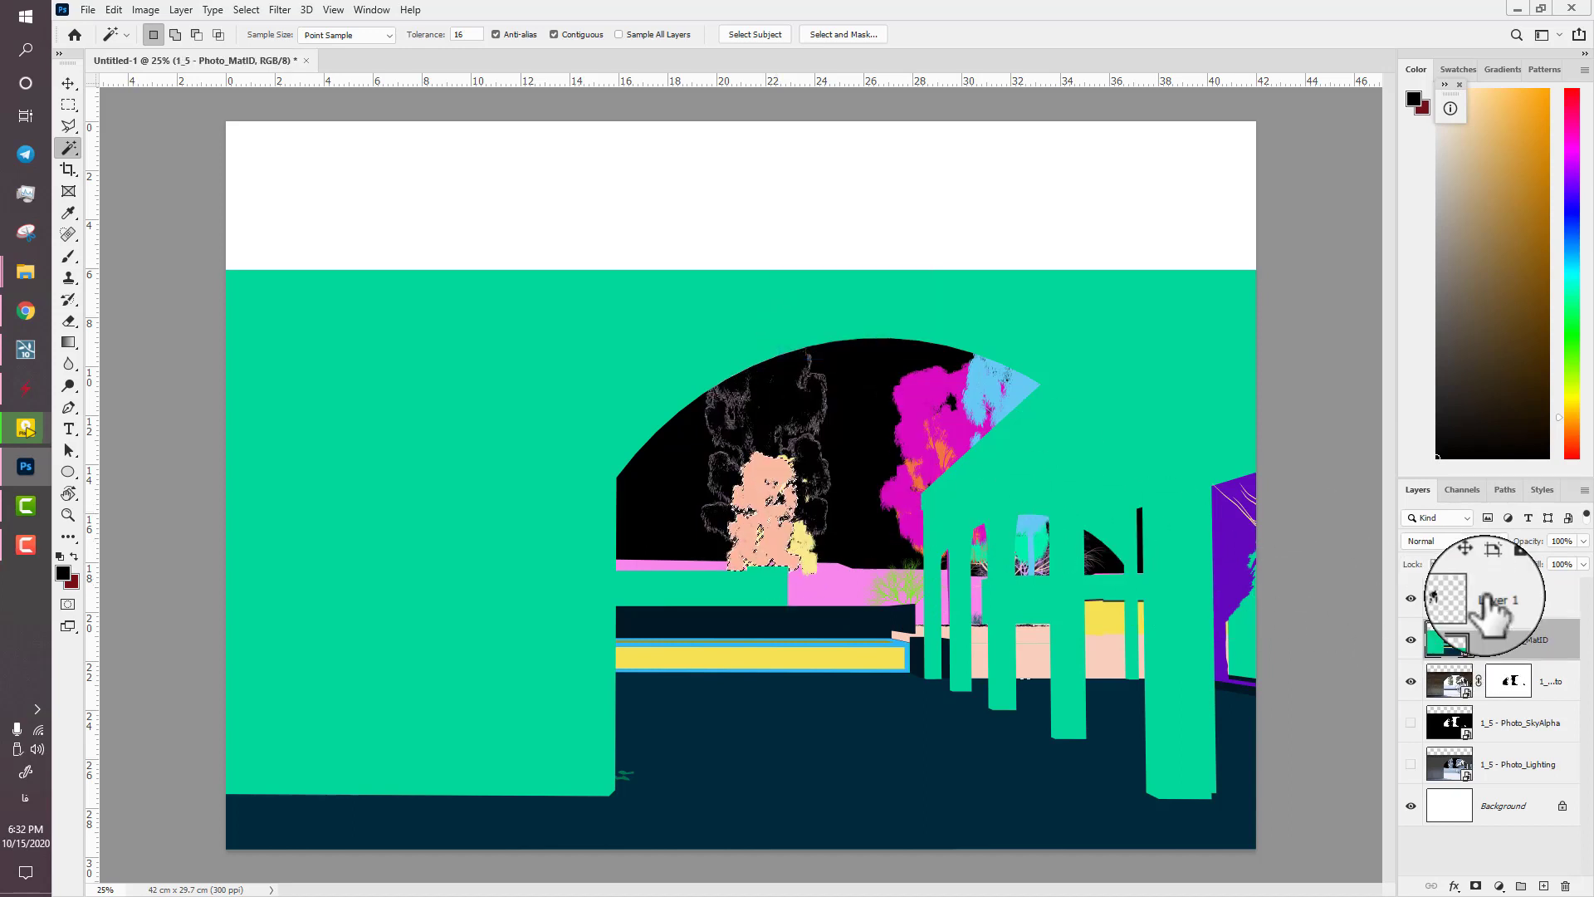
pyautogui.click(1486, 598)
pyautogui.press('Delete')
# - Select all areas matching the magenta tree foliage on the MatID layer and fill them with black on Layer 1
pyautogui.hotkey('alt', '[')
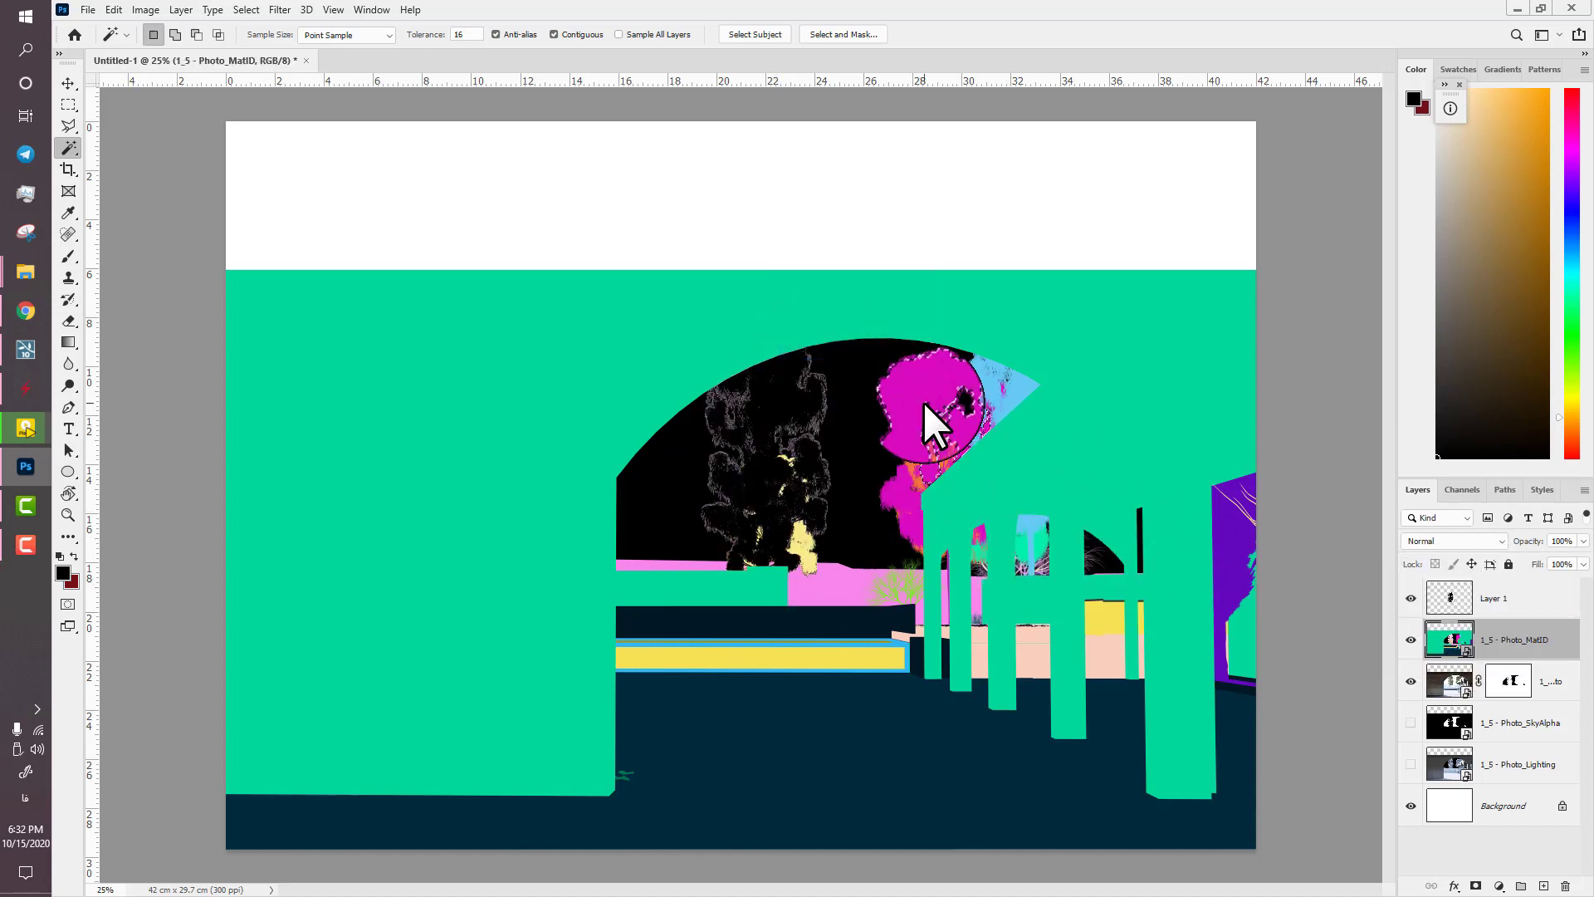
pyautogui.rightClick(923, 401)
pyautogui.click(951, 591)
pyautogui.click(1466, 593)
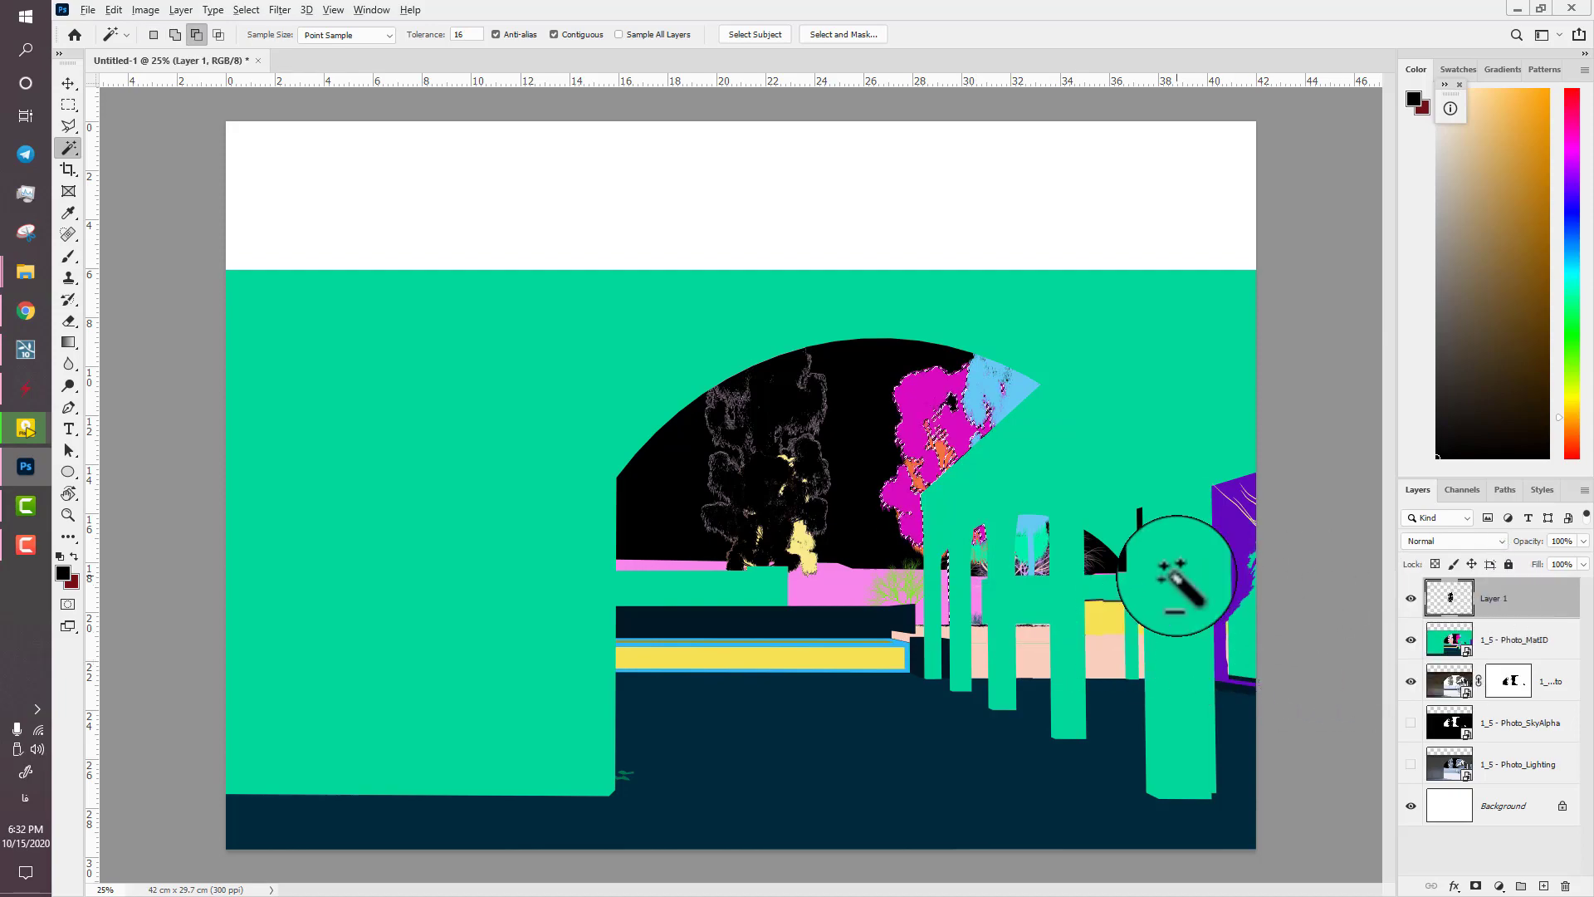
pyautogui.press('Delete')
# - Select every area matching the orange branches on the MatID layer and fill the selection with black on Layer 1
pyautogui.scroll(4, 941, 468)
pyautogui.rightClick(953, 437)
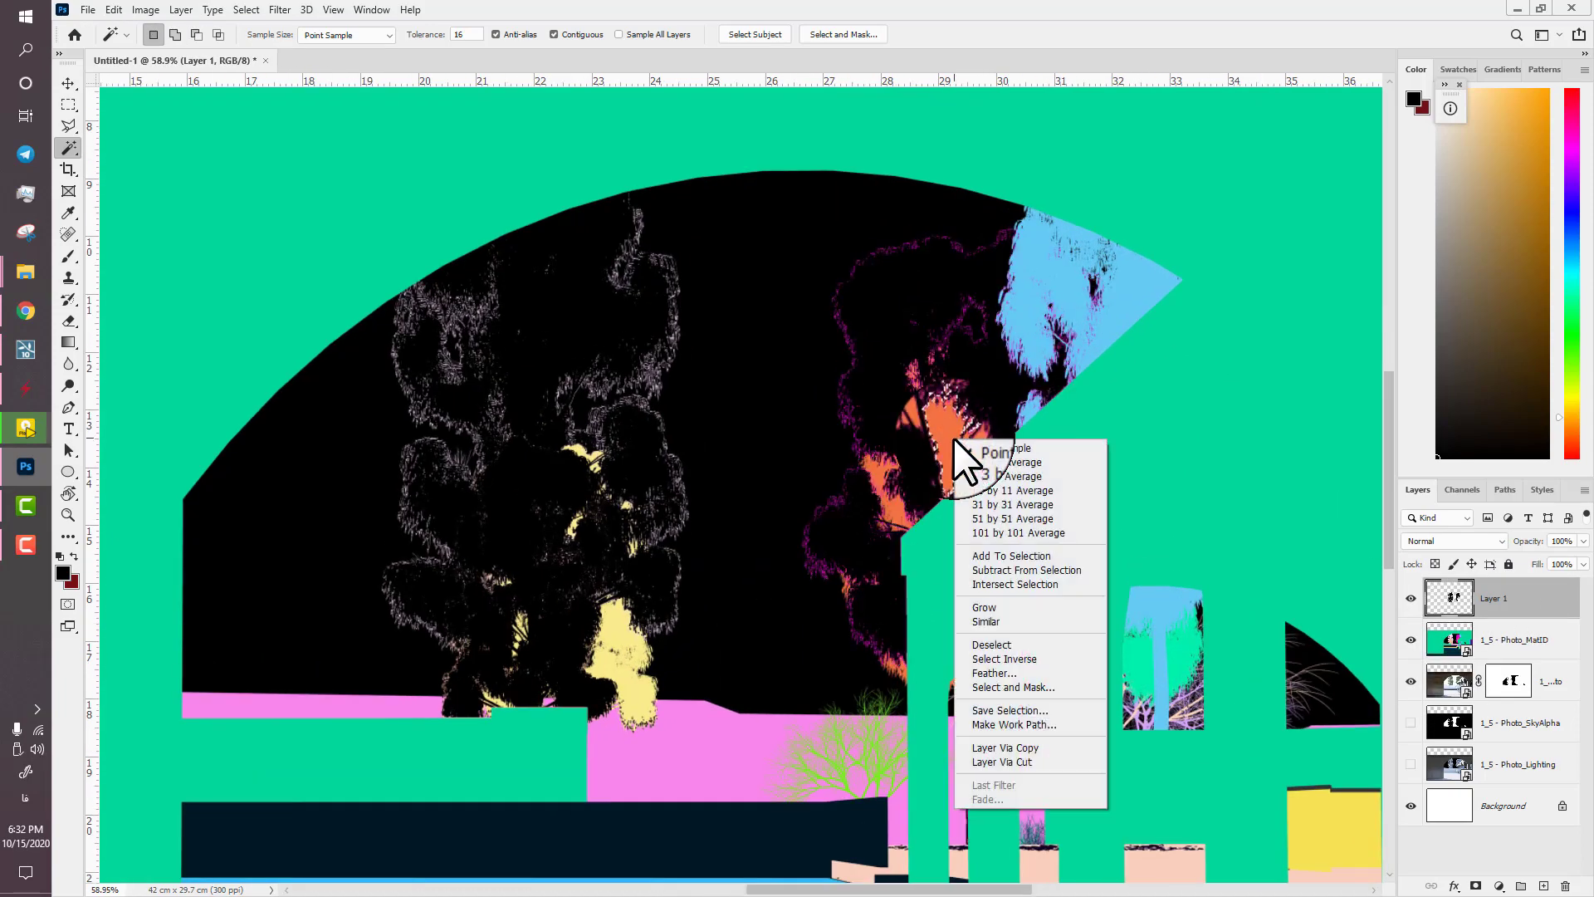
pyautogui.click(988, 626)
pyautogui.click(1482, 641)
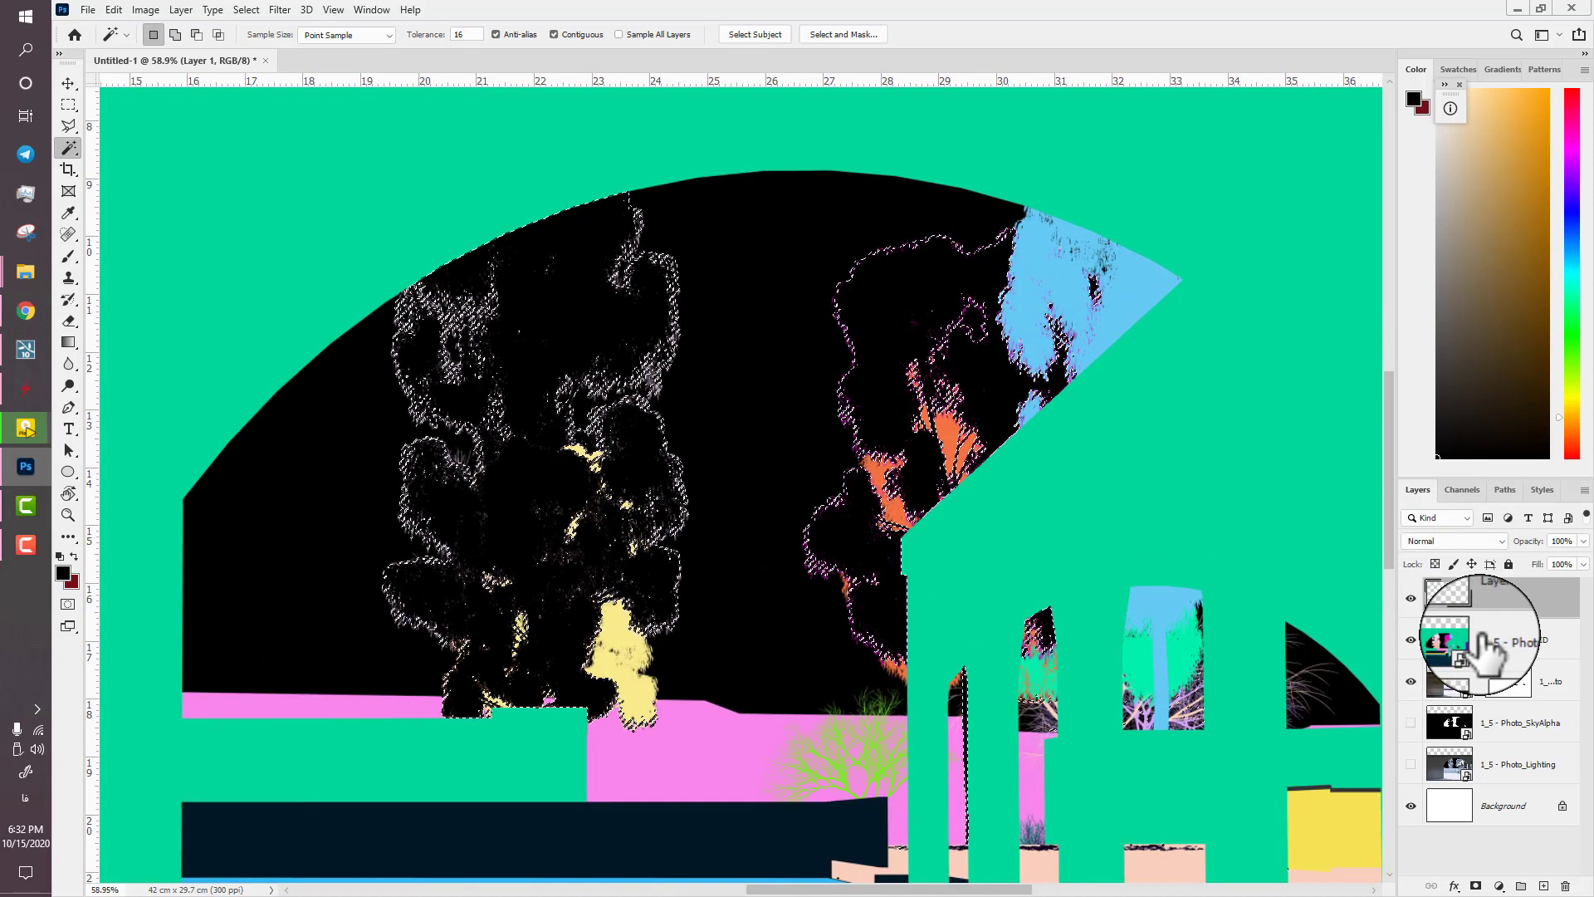
pyautogui.rightClick(953, 442)
pyautogui.click(988, 630)
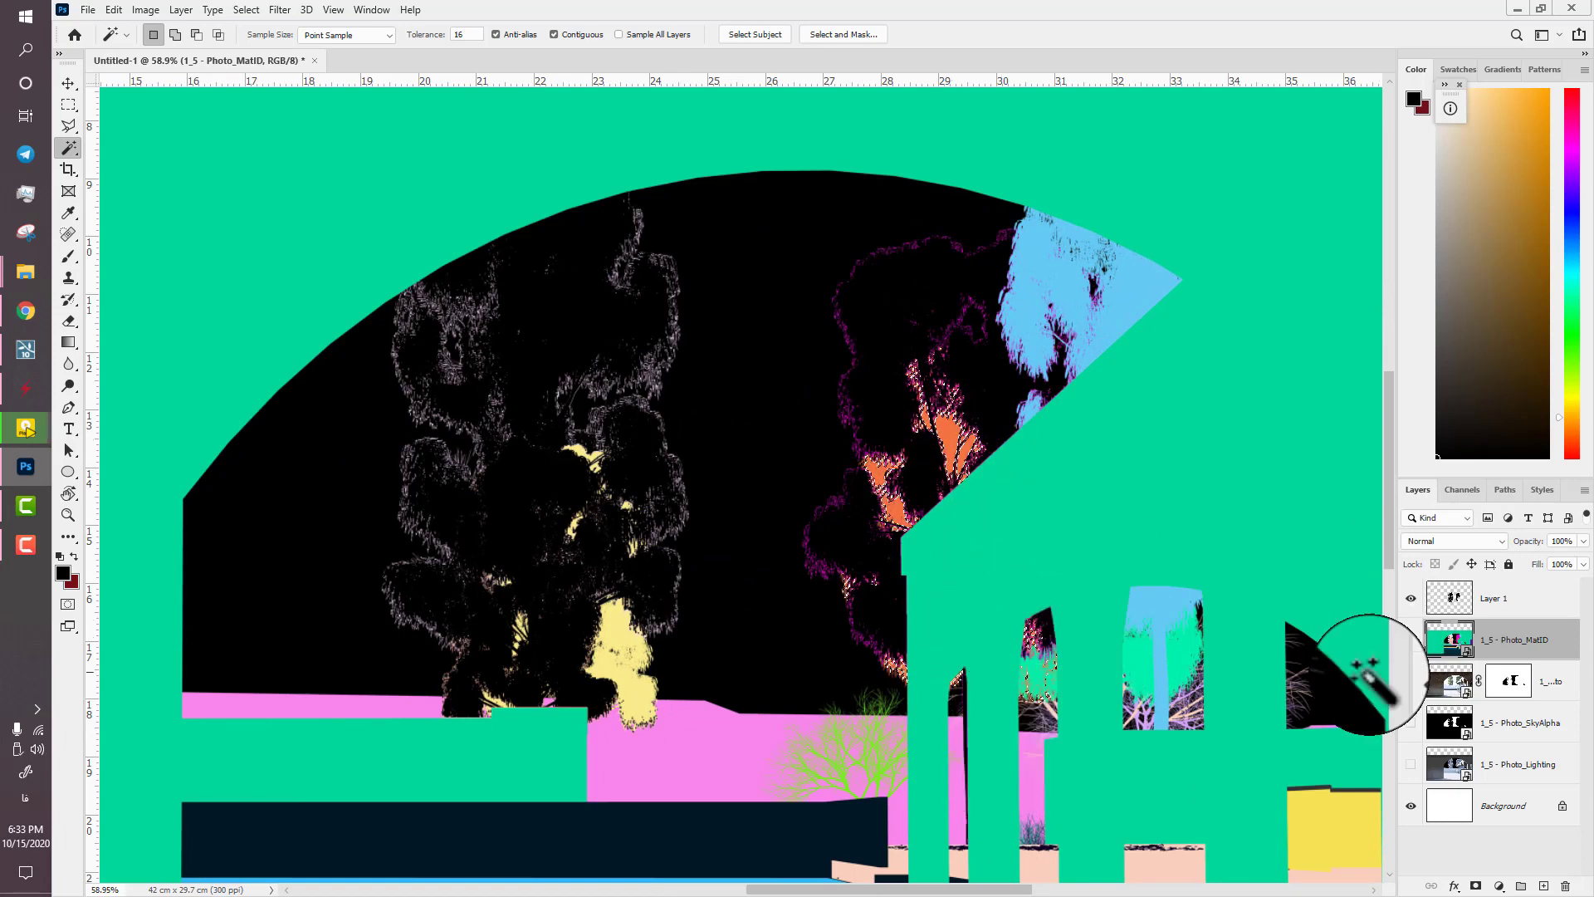
pyautogui.click(1482, 598)
# - Select all areas matching the left tree's yellow parts on the MatID layer and fill them with black on Layer 1
pyautogui.click(1507, 641)
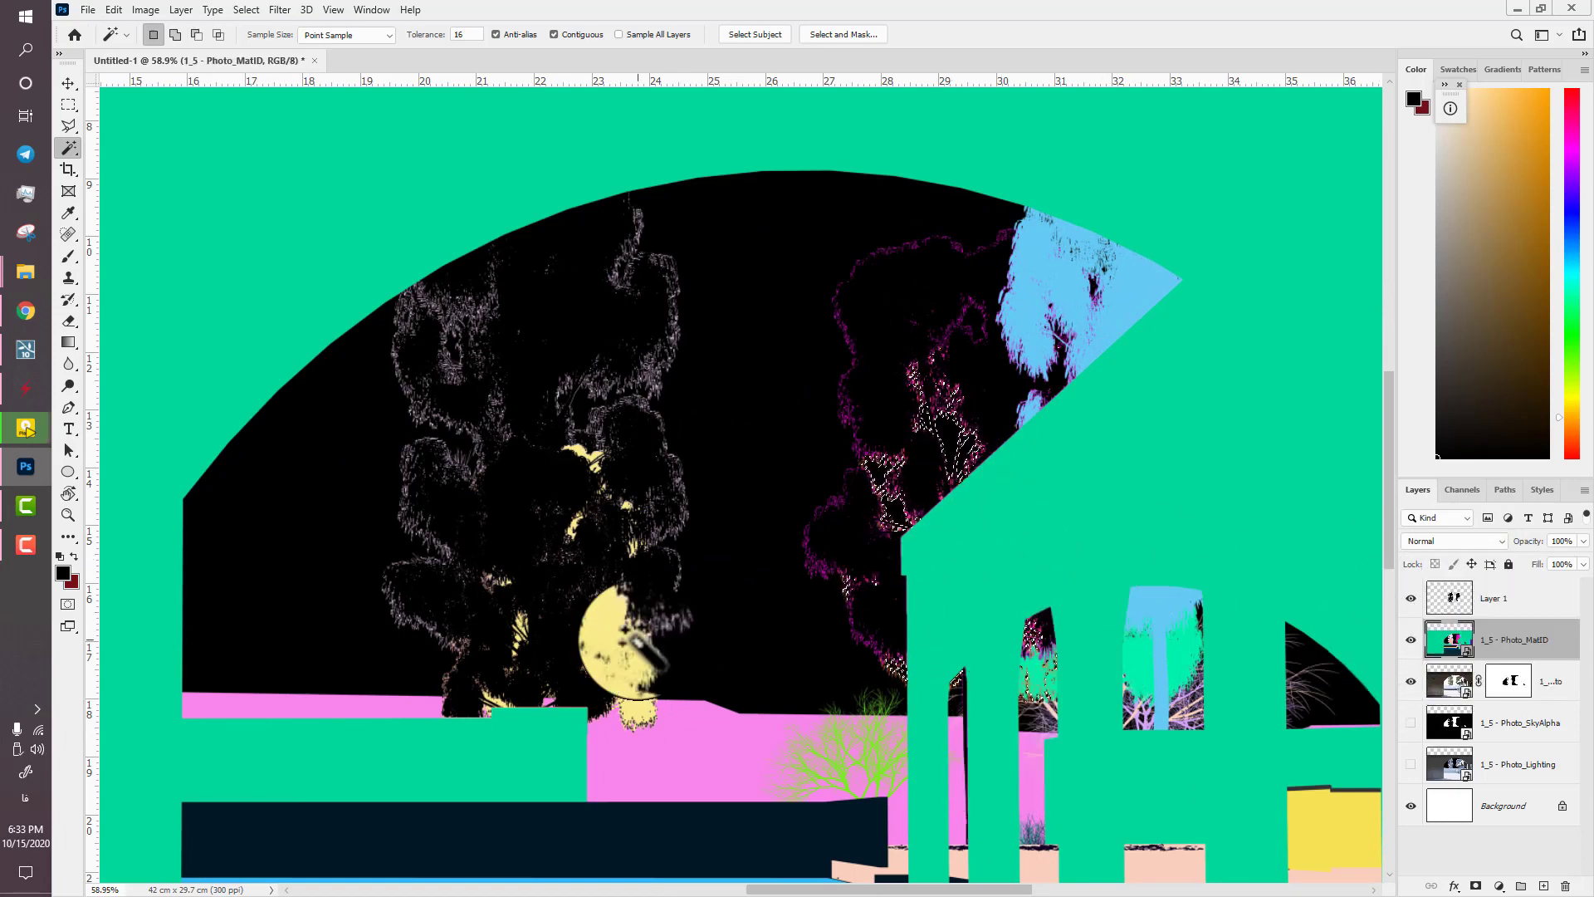
pyautogui.rightClick(614, 637)
pyautogui.click(647, 439)
pyautogui.click(1447, 600)
pyautogui.hotkey('alt', 'BackSpace')
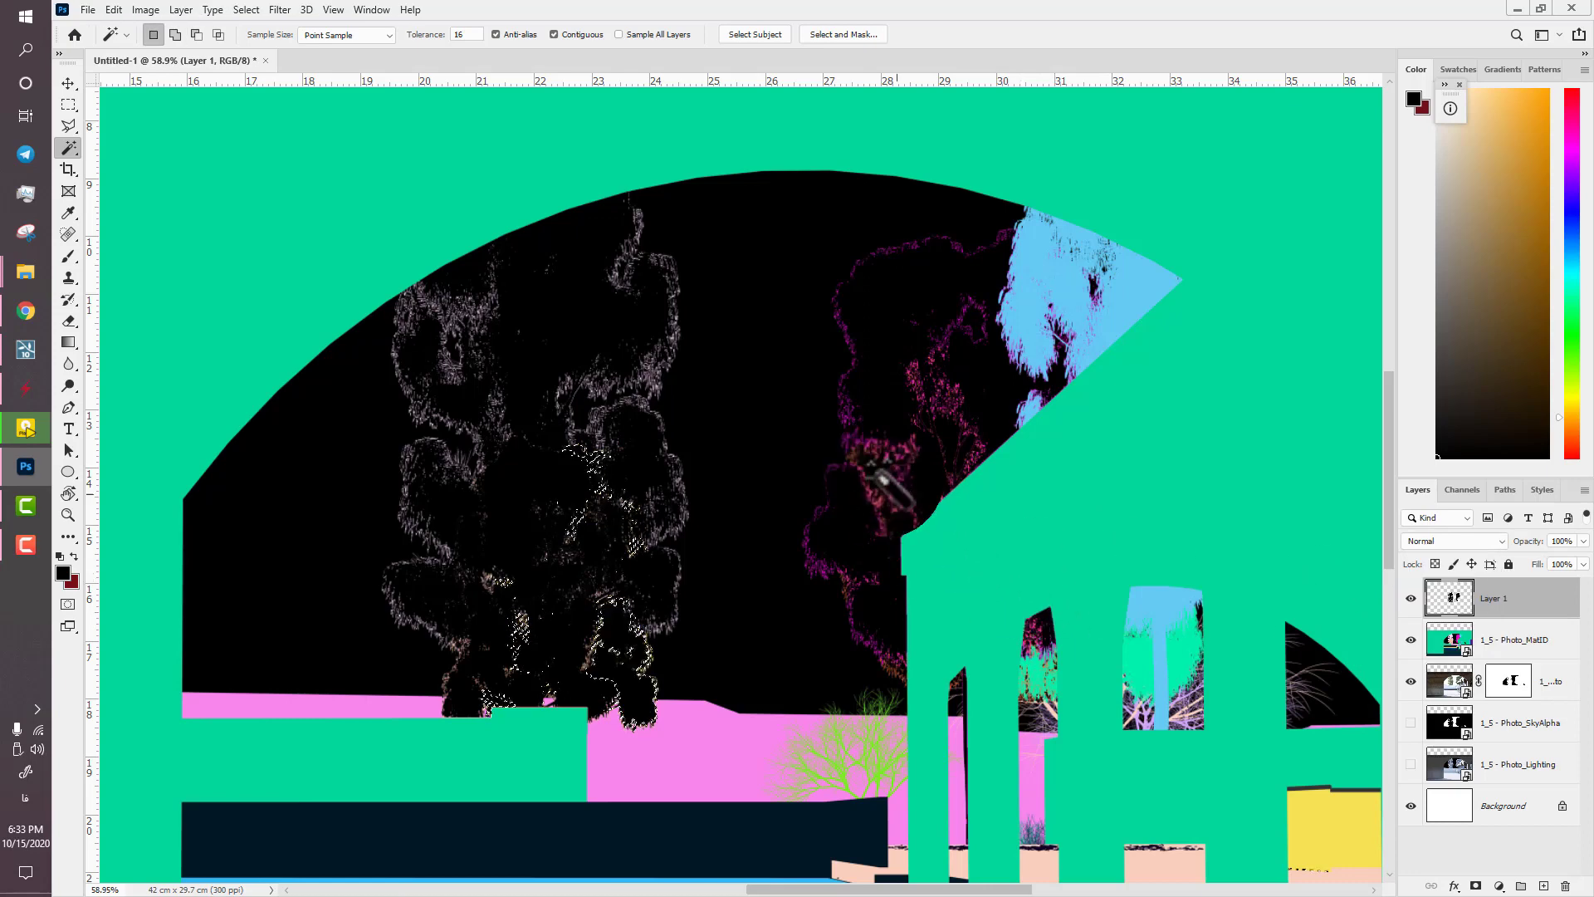
# - Select all areas matching the light blue tree beside the arcade roof on the MatID layer and fill them with black on Layer 1
pyautogui.moveTo(900, 475); pyautogui.dragTo(612, 533)
pyautogui.click(1524, 645)
pyautogui.click(780, 366)
pyautogui.rightClick(780, 366)
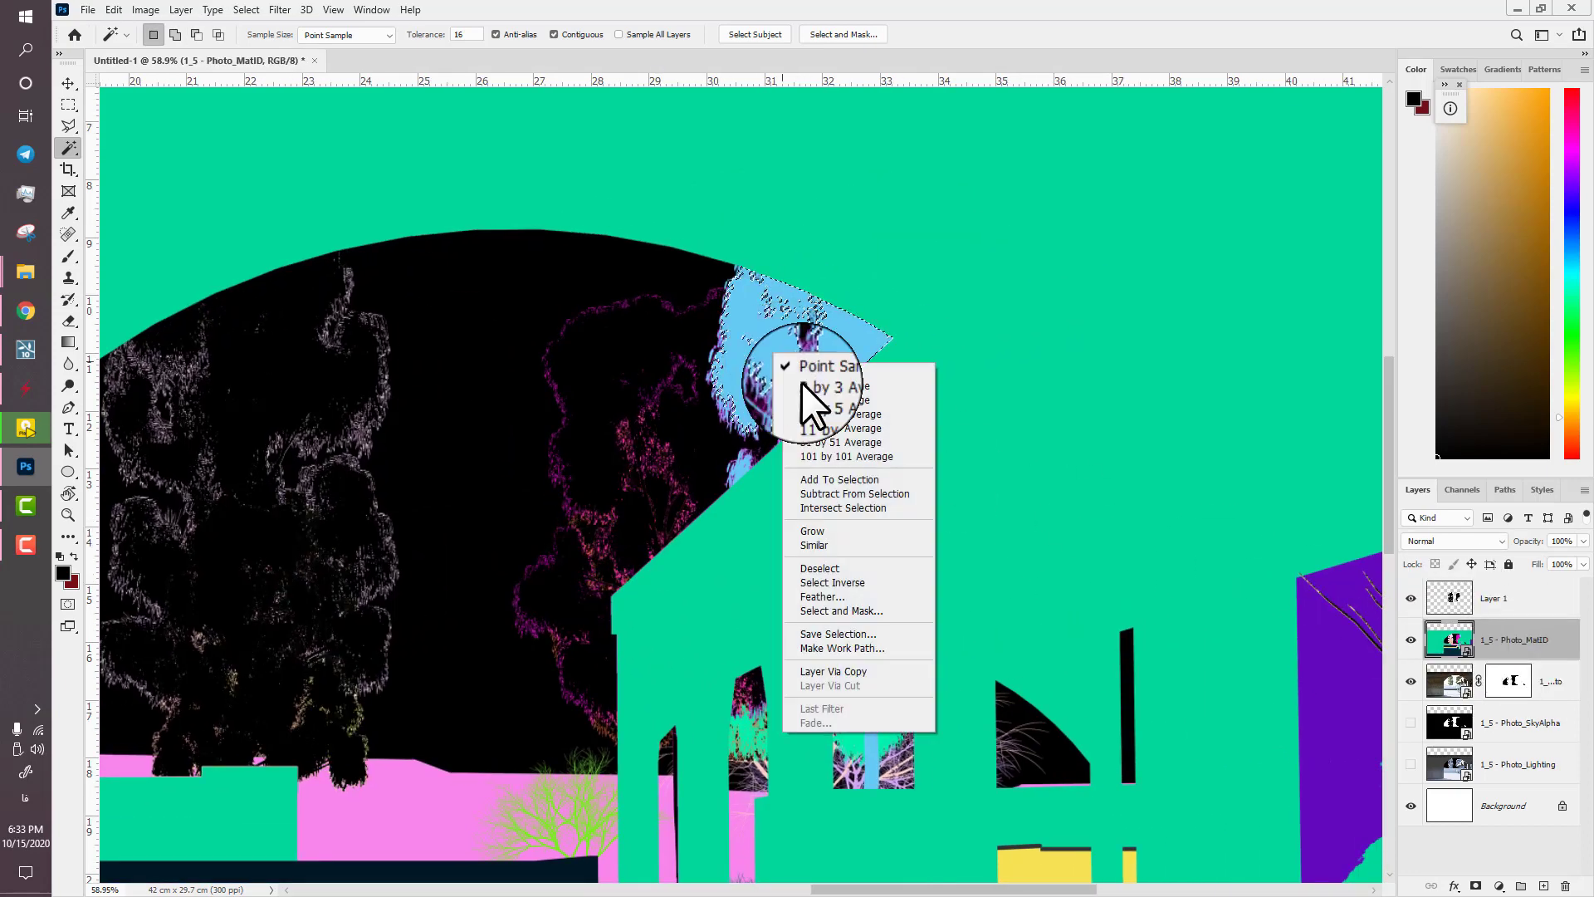
pyautogui.click(829, 540)
pyautogui.click(1448, 598)
pyautogui.hotkey('alt', 'BackSpace')
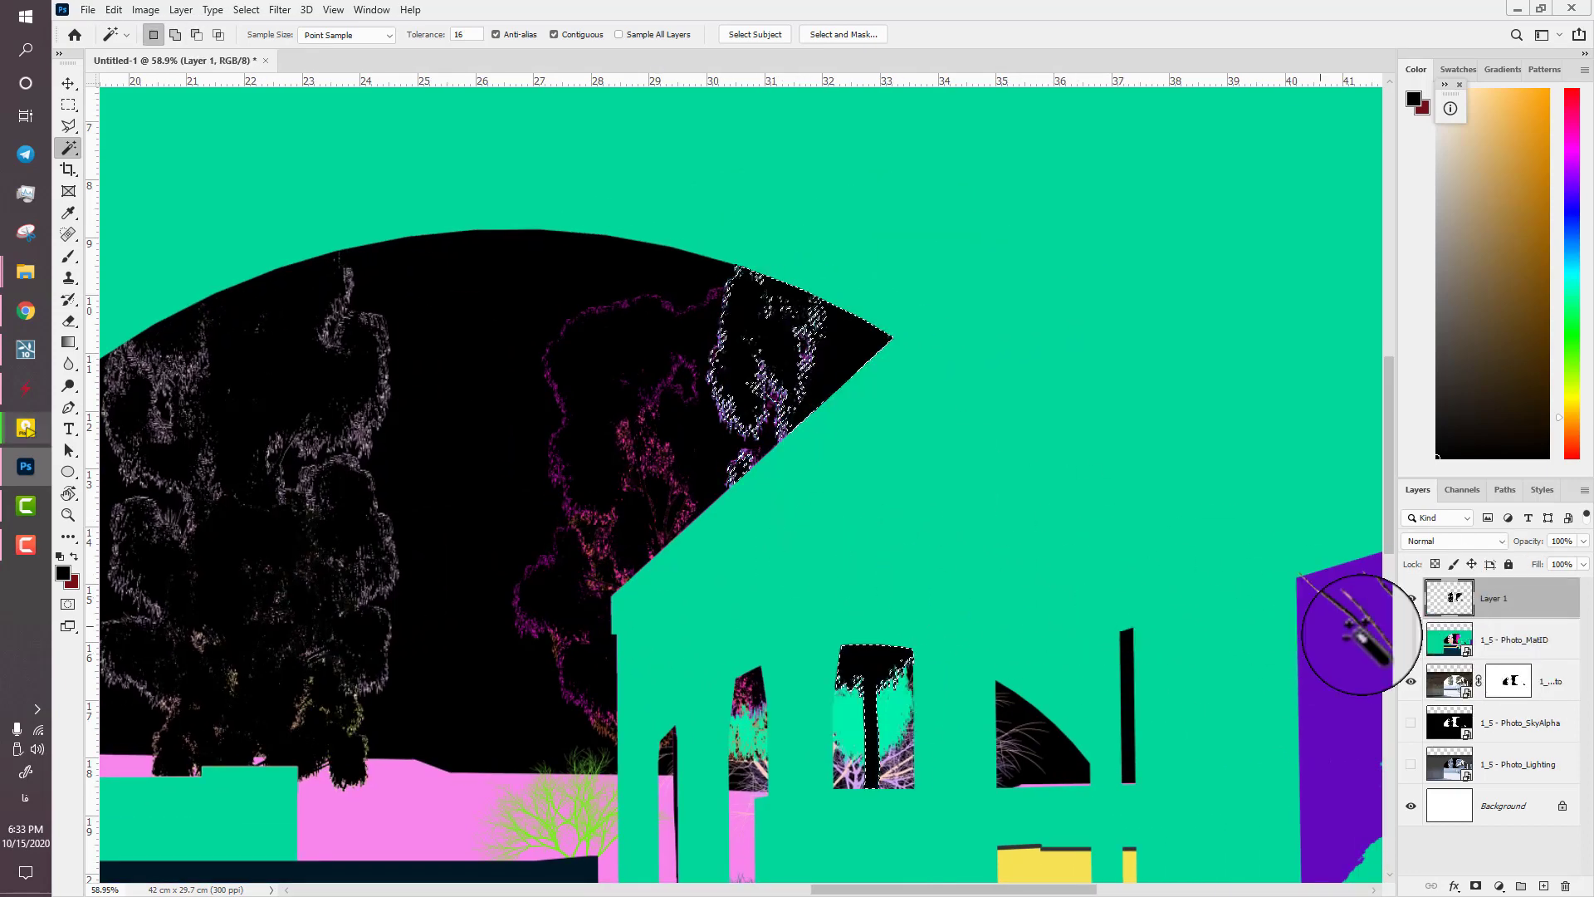
# - Try to select the colour-matched green foliage between the columns on the MatID layer and fill it with black on Layer 1
pyautogui.click(1459, 639)
pyautogui.click(855, 725)
pyautogui.rightClick(855, 721)
pyautogui.click(942, 536)
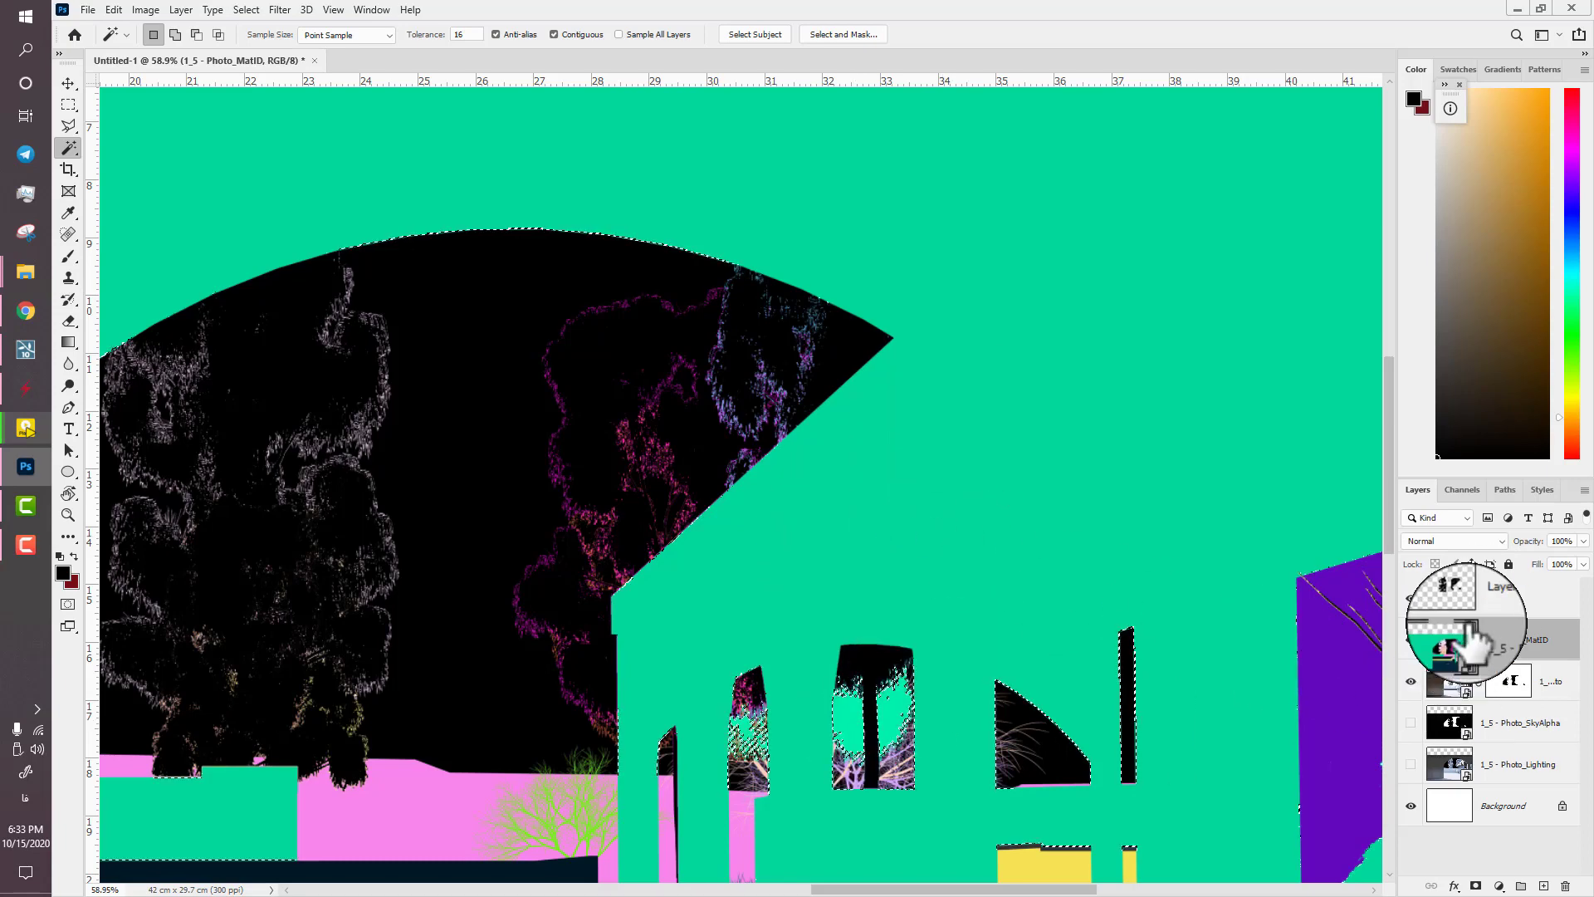
pyautogui.click(1449, 598)
pyautogui.hotkey('alt', 'BackSpace')
# - Hide the 1_5 - Photo_MatID layer
pyautogui.scroll(-3, 1038, 613)
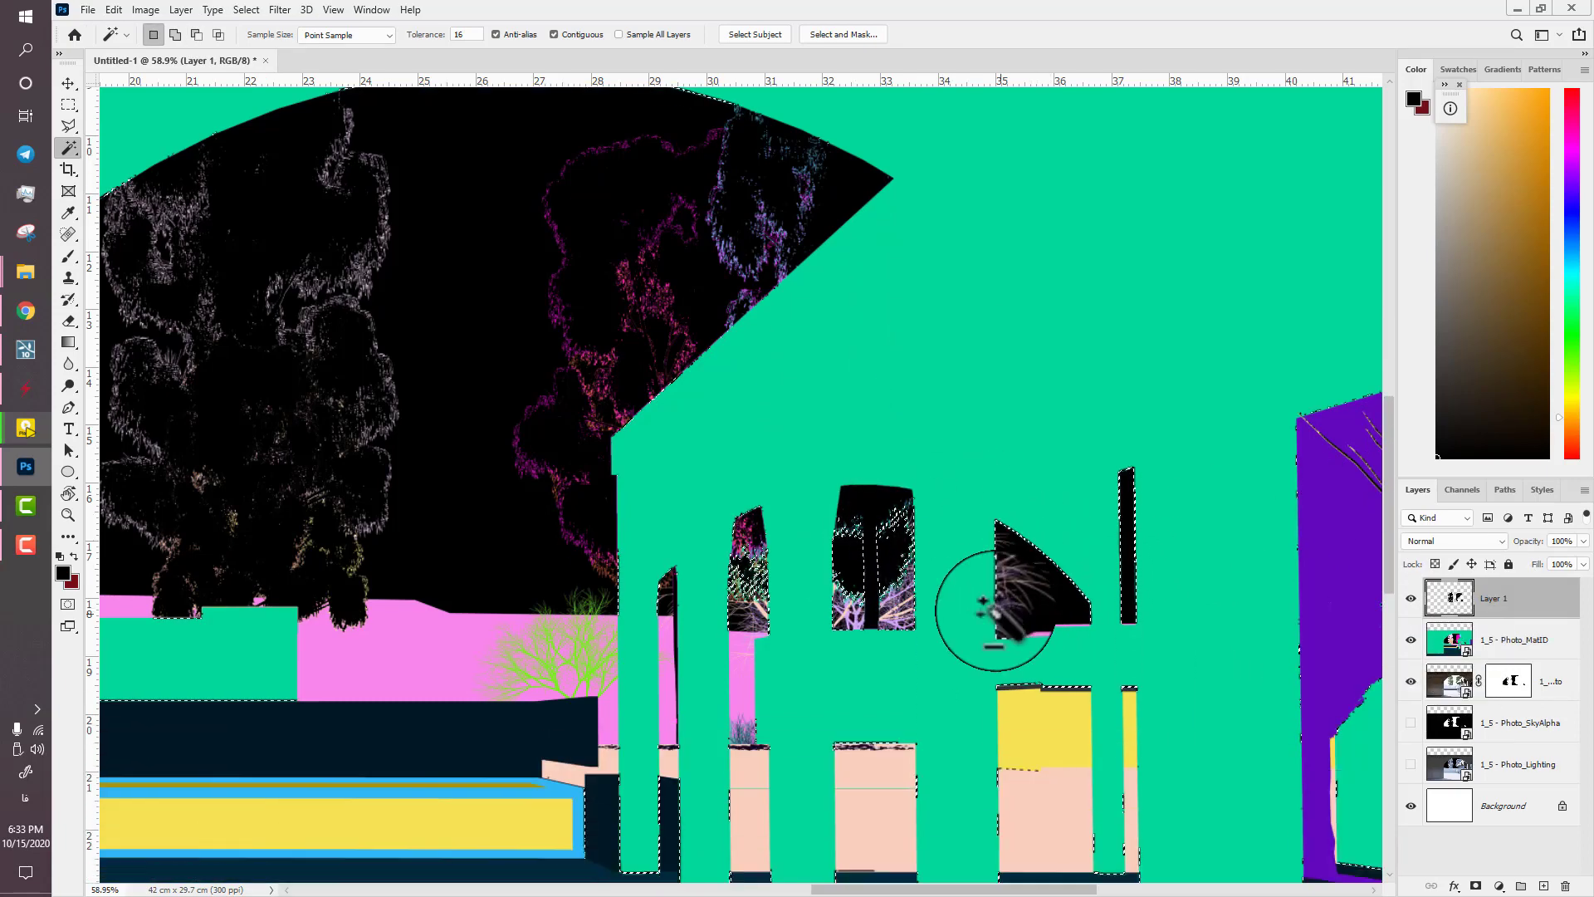
pyautogui.keyDown('alt'); pyautogui.scroll(-2, 992, 610); pyautogui.keyUp('alt')
pyautogui.click(1410, 639)
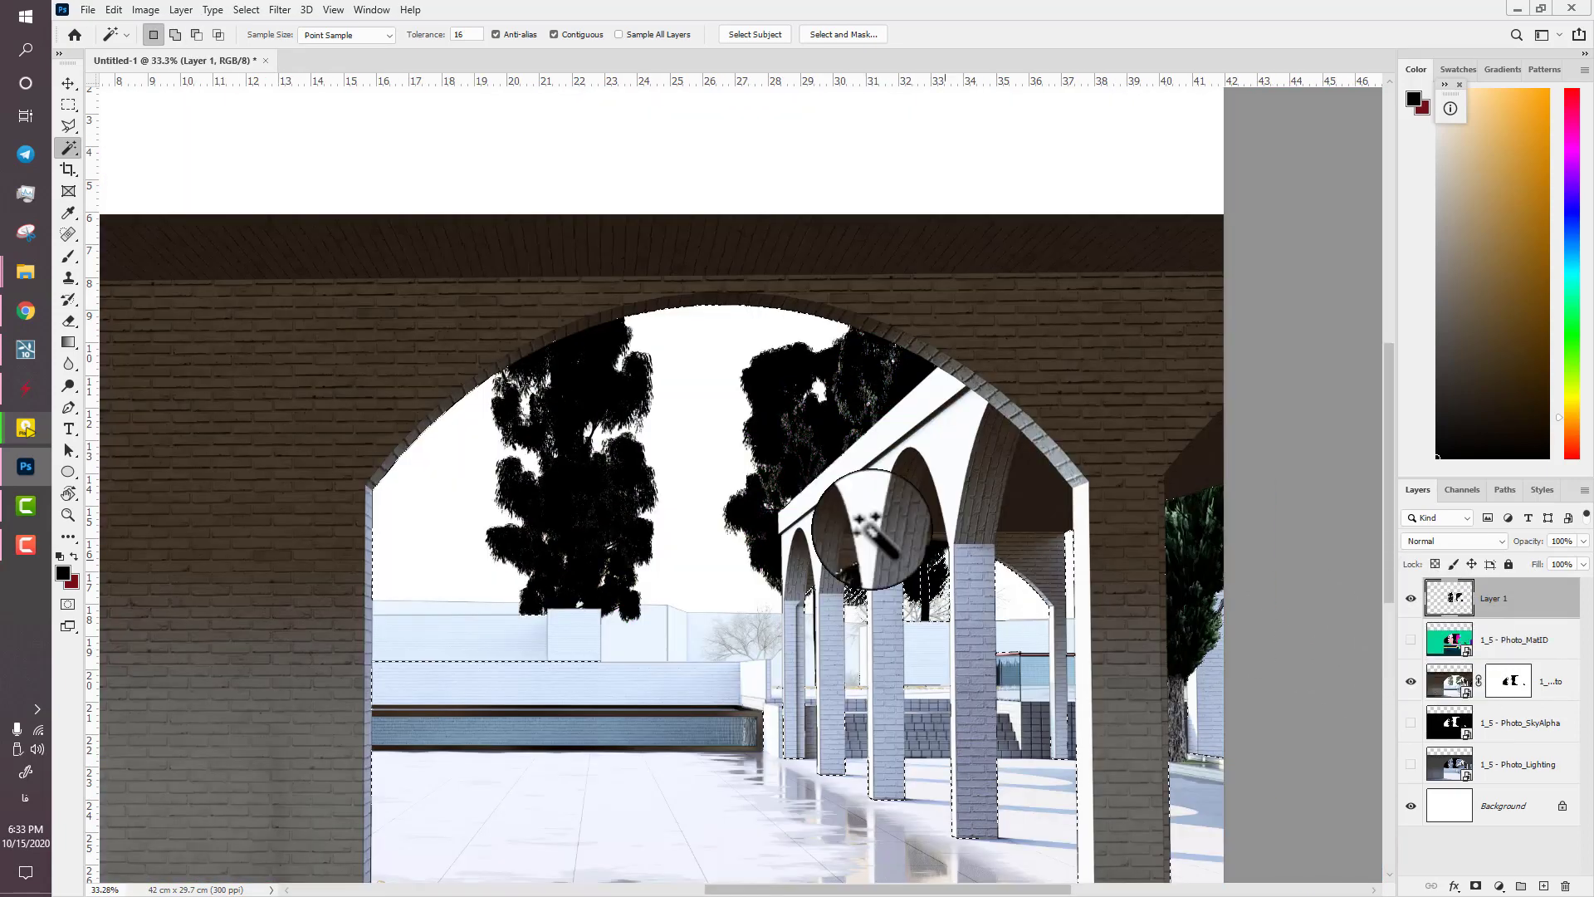
# - Scale all layers from Layer 1 down to 1_5 - Photo_Lighting together to about 126% so they fill the canvas, and shift them slightly left
pyautogui.scroll(-2, 675, 445)
pyautogui.keyDown('alt'); pyautogui.scroll(-1, 682, 500); pyautogui.keyUp('alt')
pyautogui.keyDown('alt'); pyautogui.scroll(-1, 683, 500); pyautogui.keyUp('alt')
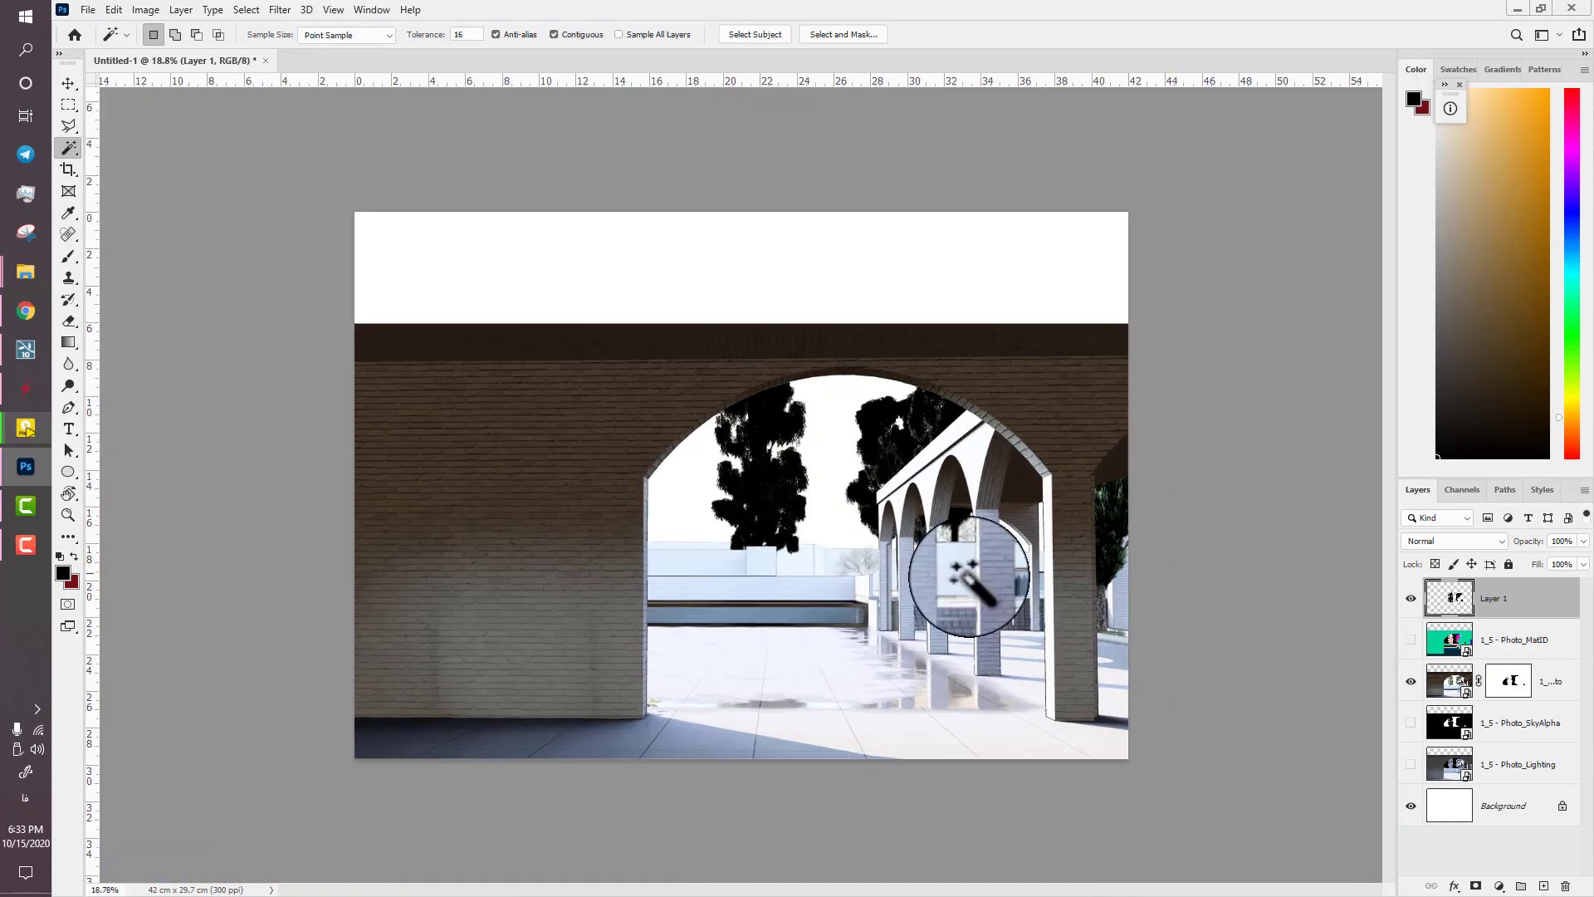
pyautogui.keyDown('shift'); pyautogui.click(1501, 764); pyautogui.keyUp('shift')
pyautogui.hotkey('ctrl', 't')
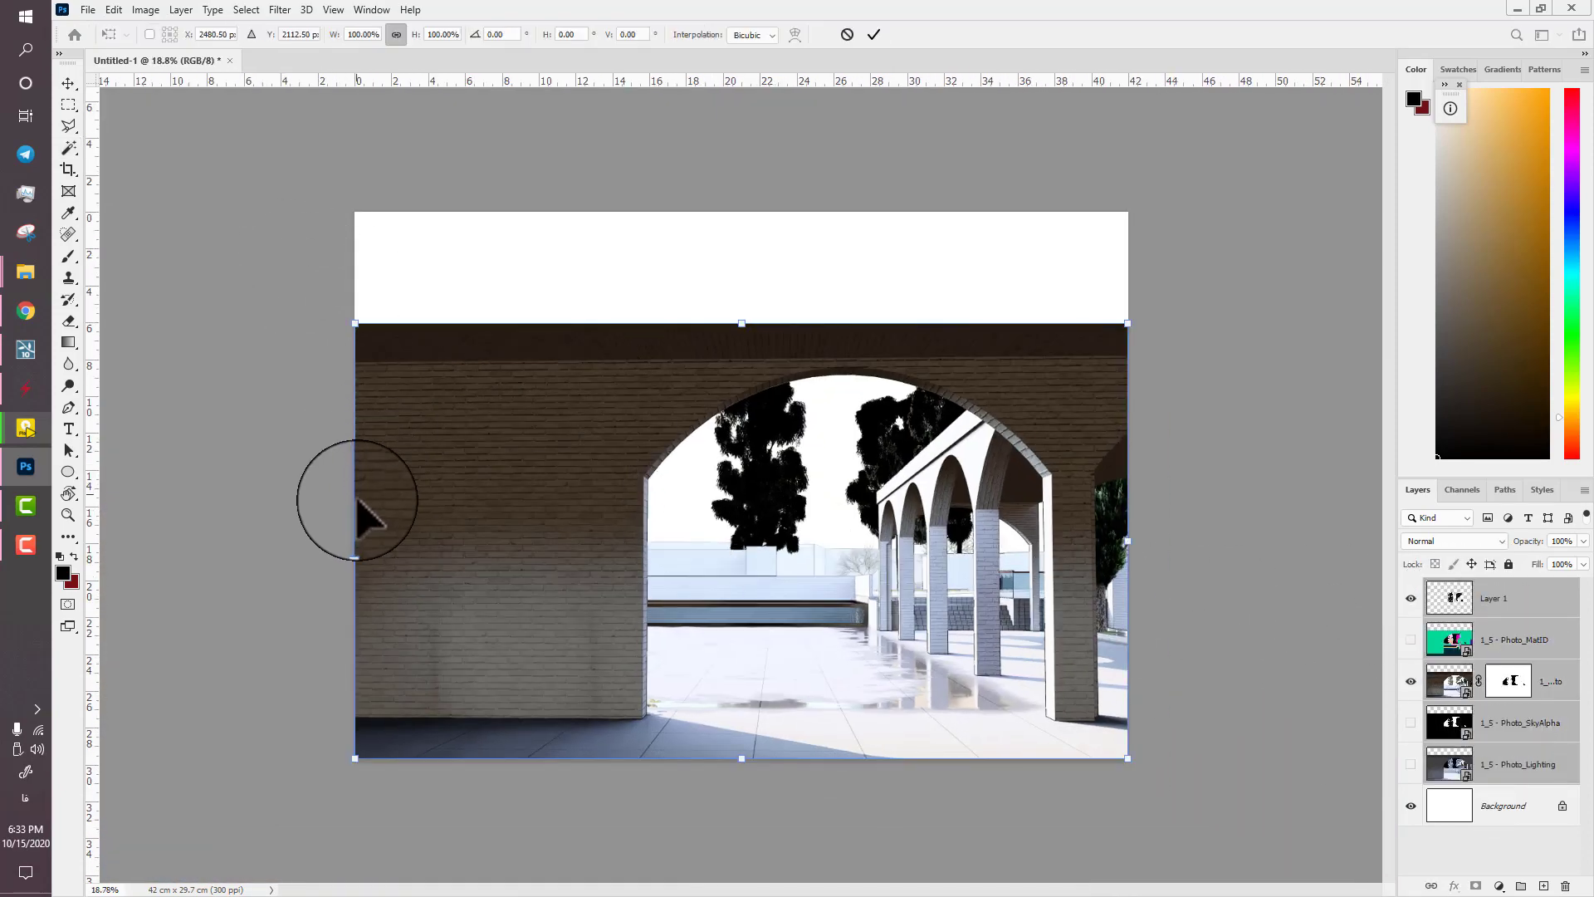
pyautogui.moveTo(355, 540); pyautogui.dragTo(176, 535)
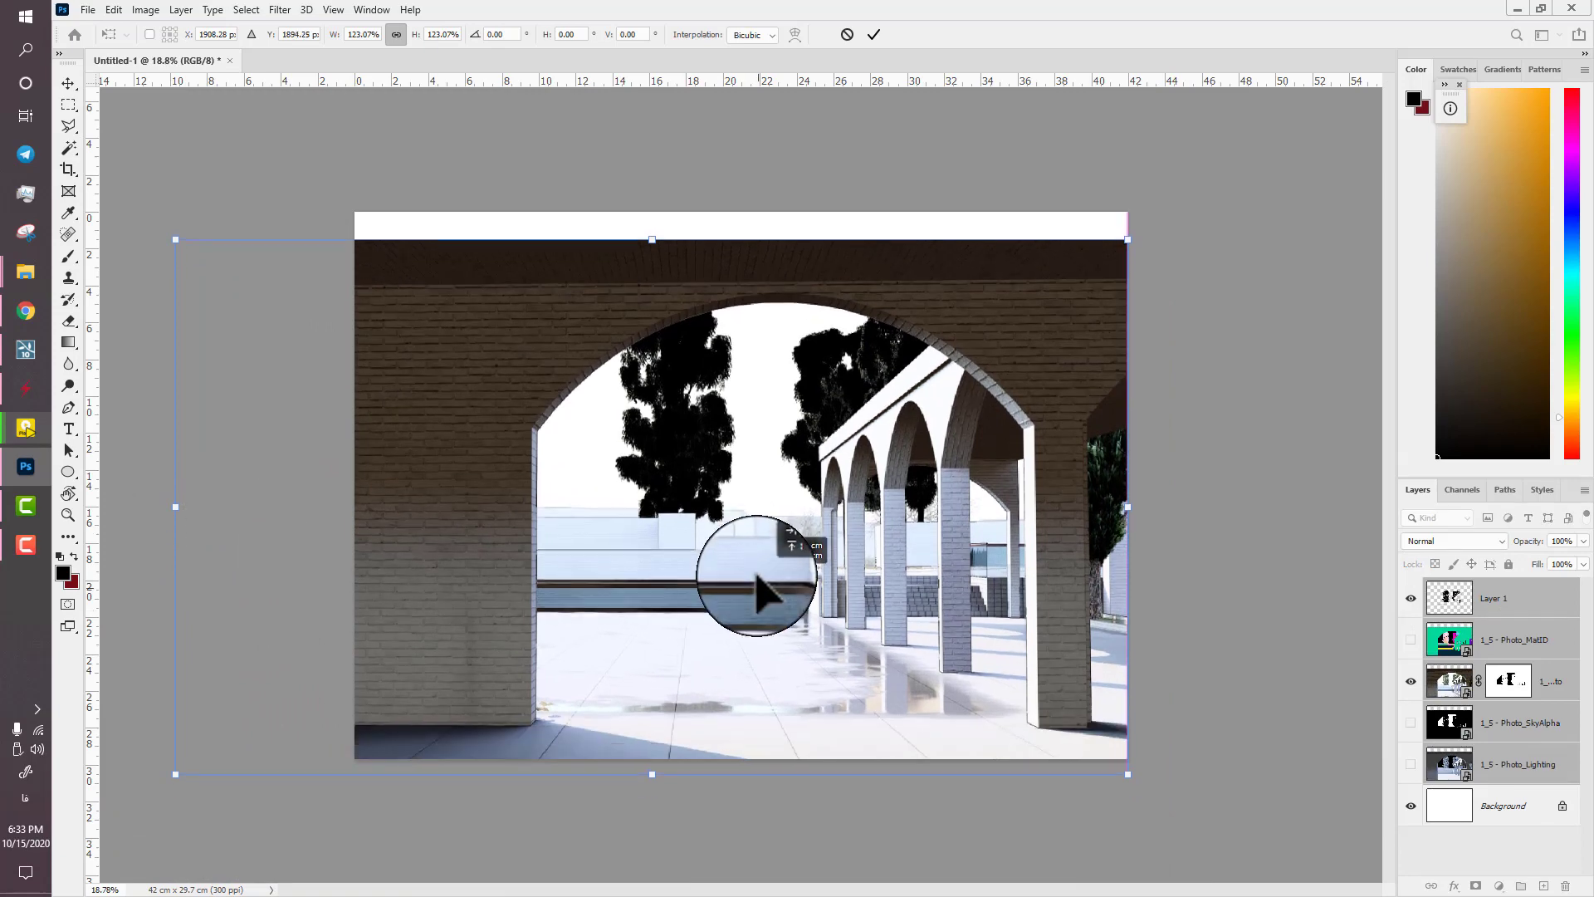
pyautogui.moveTo(652, 220); pyautogui.dragTo(652, 211)
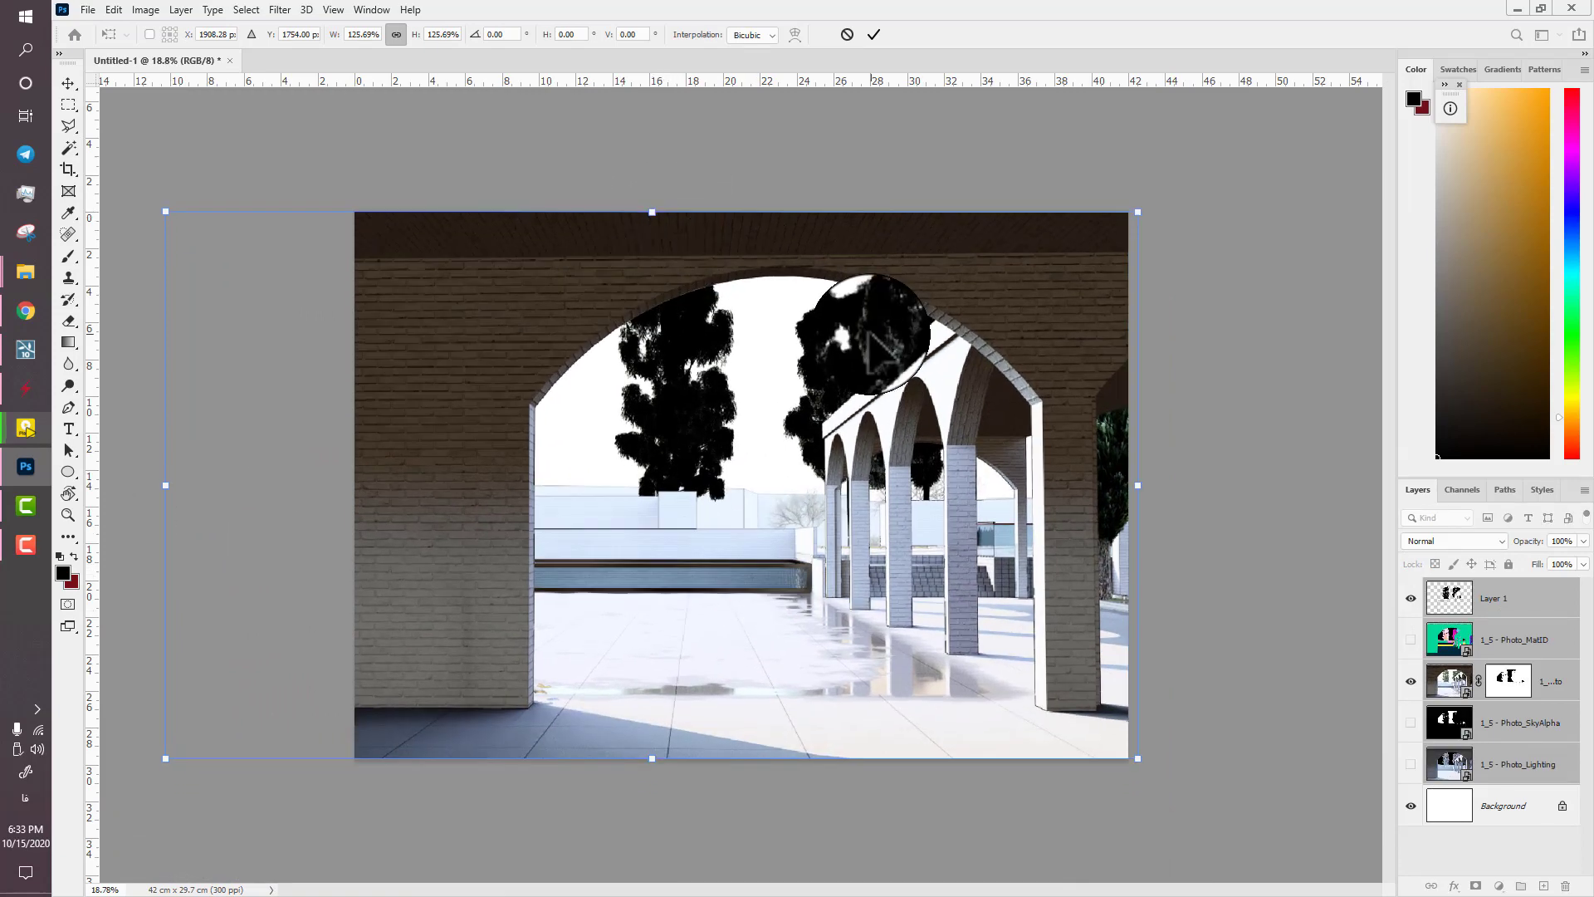
pyautogui.moveTo(870, 330); pyautogui.dragTo(859, 330)
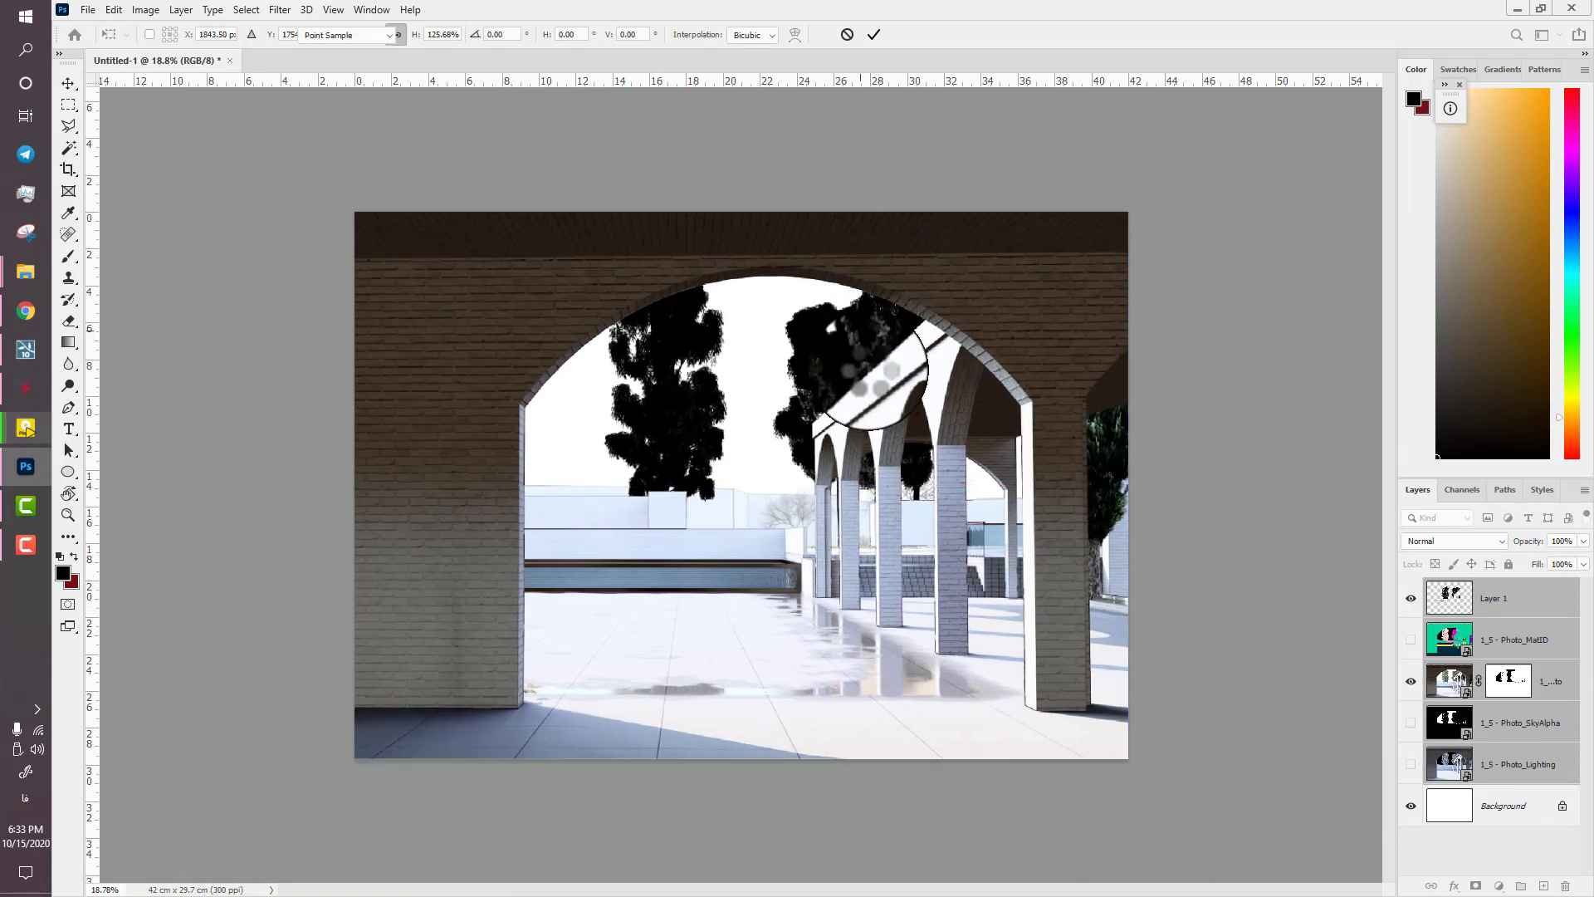
# - Load Layer 1's tree silhouettes as a selection and hide that layer, keeping the MatID layer active
pyautogui.click(1484, 638)
pyautogui.click(1410, 598)
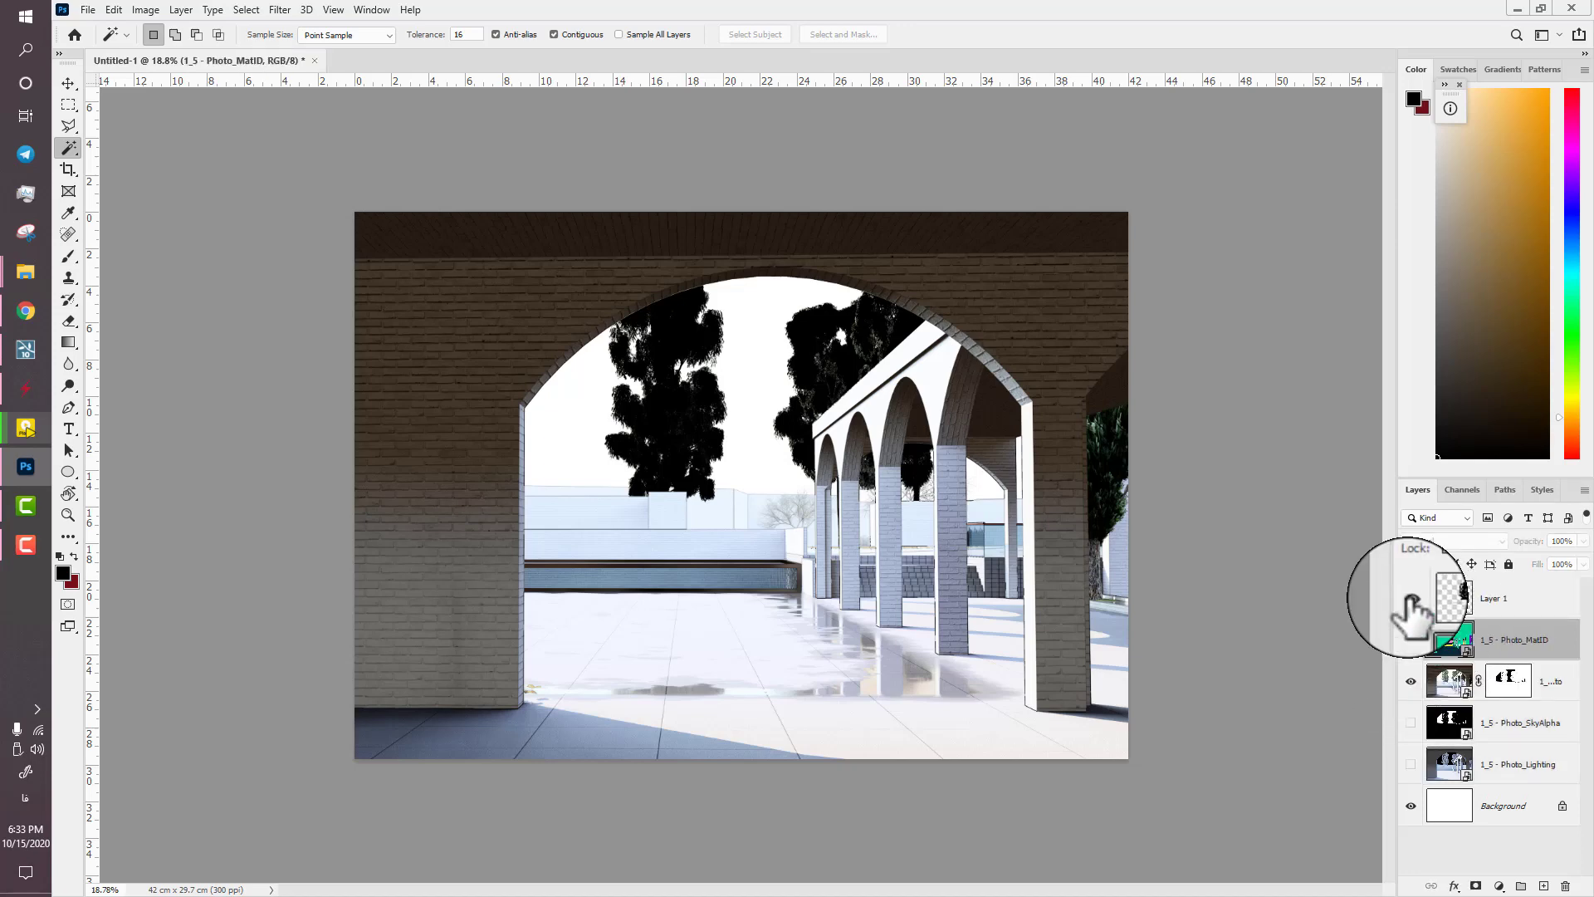
pyautogui.click(1410, 598)
pyautogui.keyDown('ctrl'); pyautogui.click(1457, 598); pyautogui.keyUp('ctrl')
pyautogui.click(1411, 597)
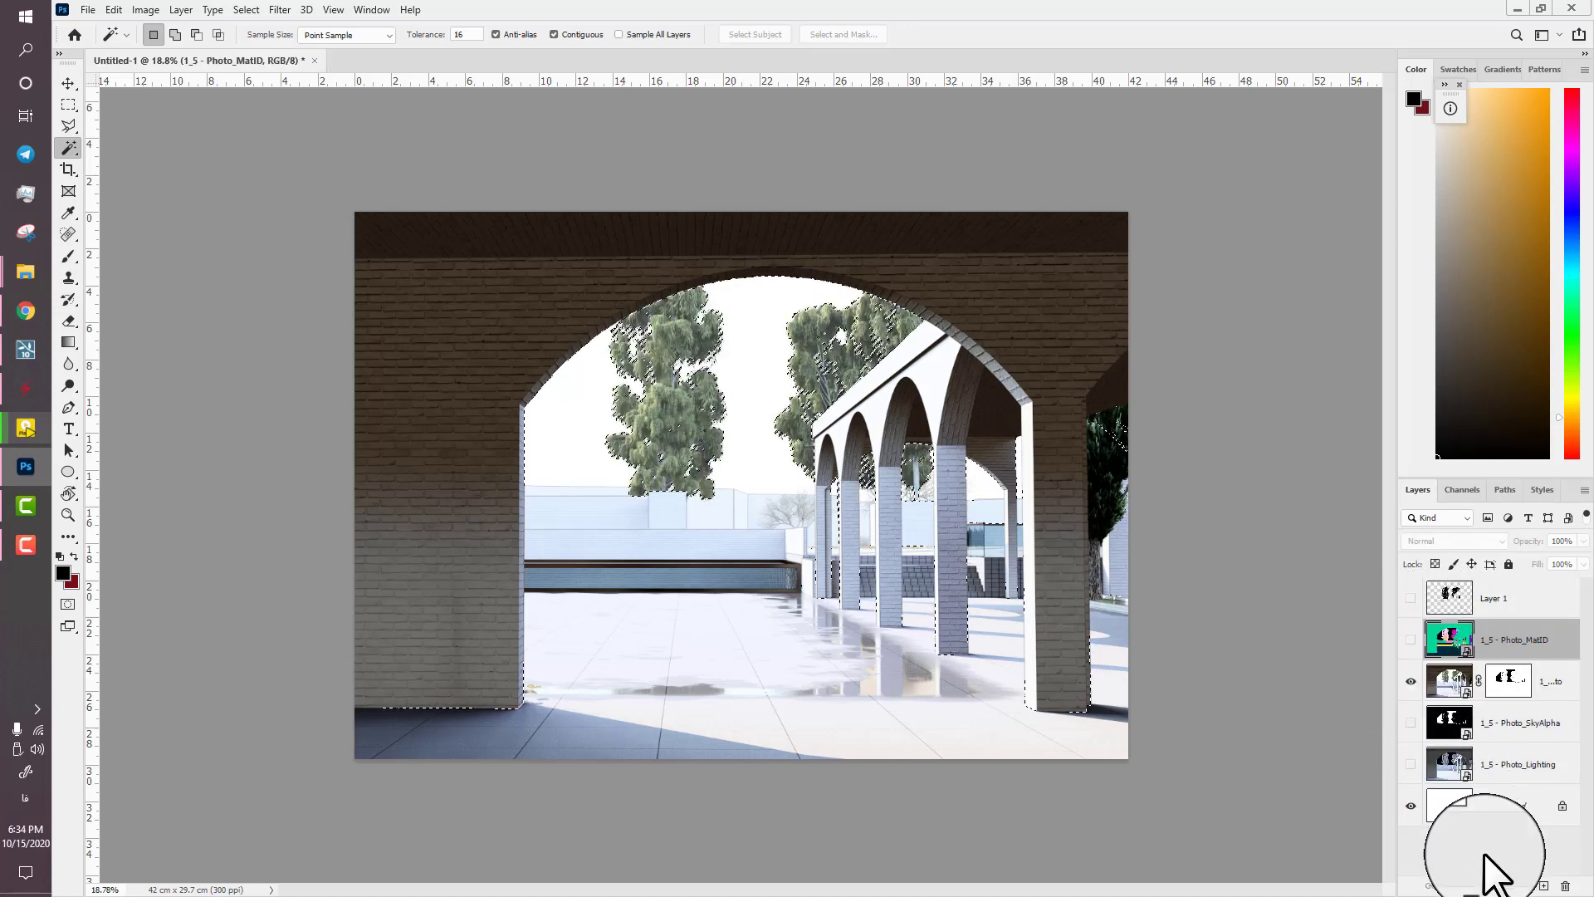
# - Add a Black & White adjustment layer masked to the selected trees, with Blues and Cyans both set to 300
pyautogui.click(1498, 886)
pyautogui.click(1497, 749)
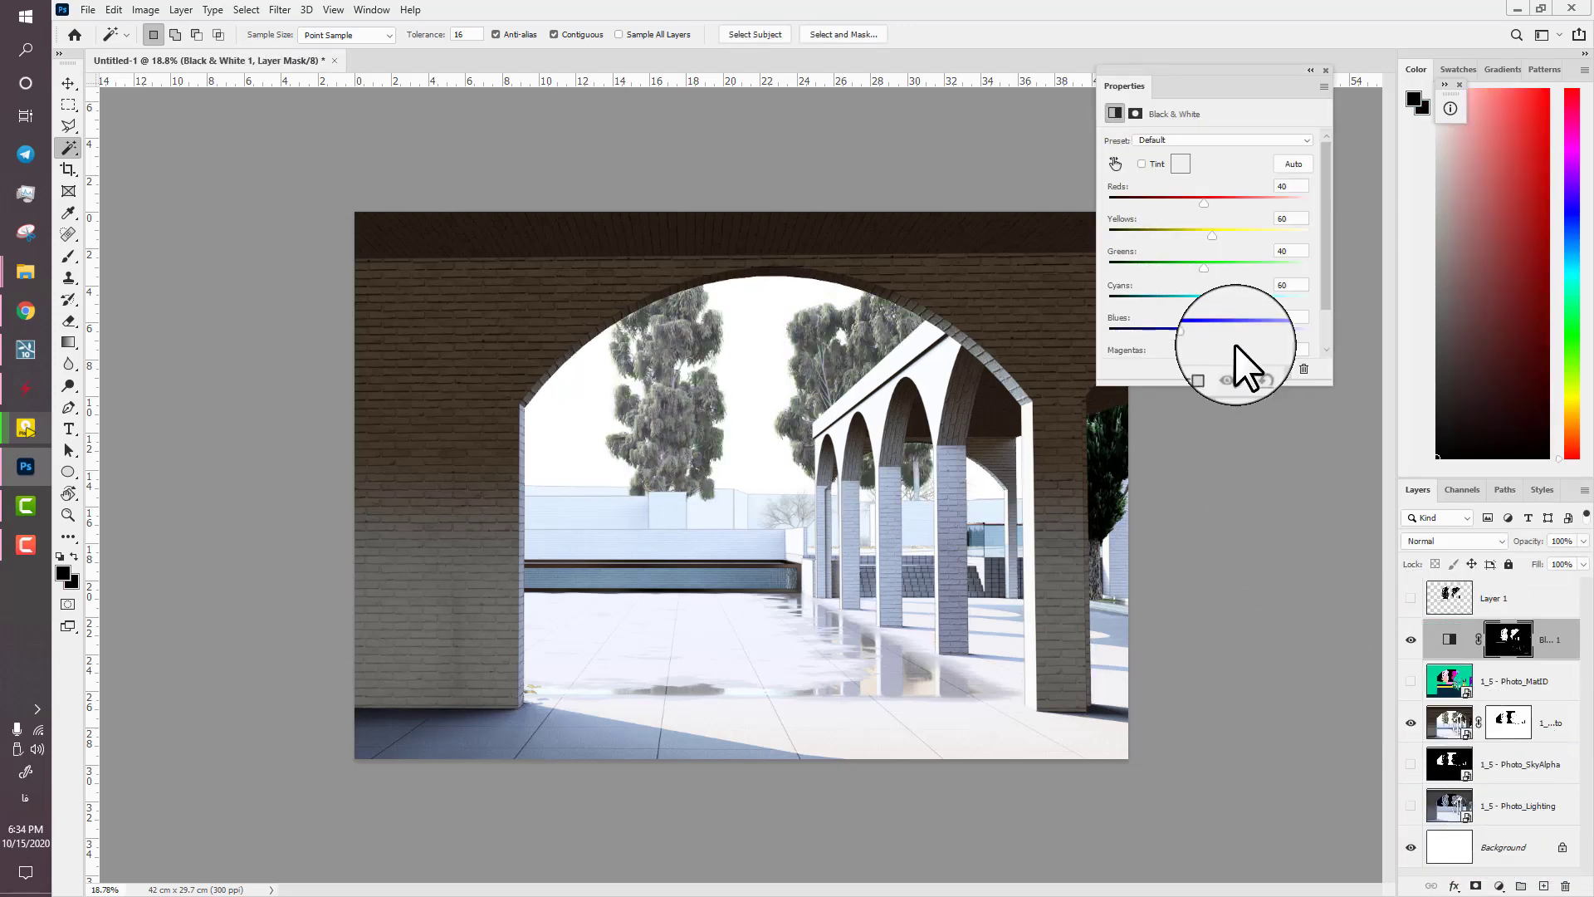
pyautogui.moveTo(1198, 331); pyautogui.dragTo(1348, 324)
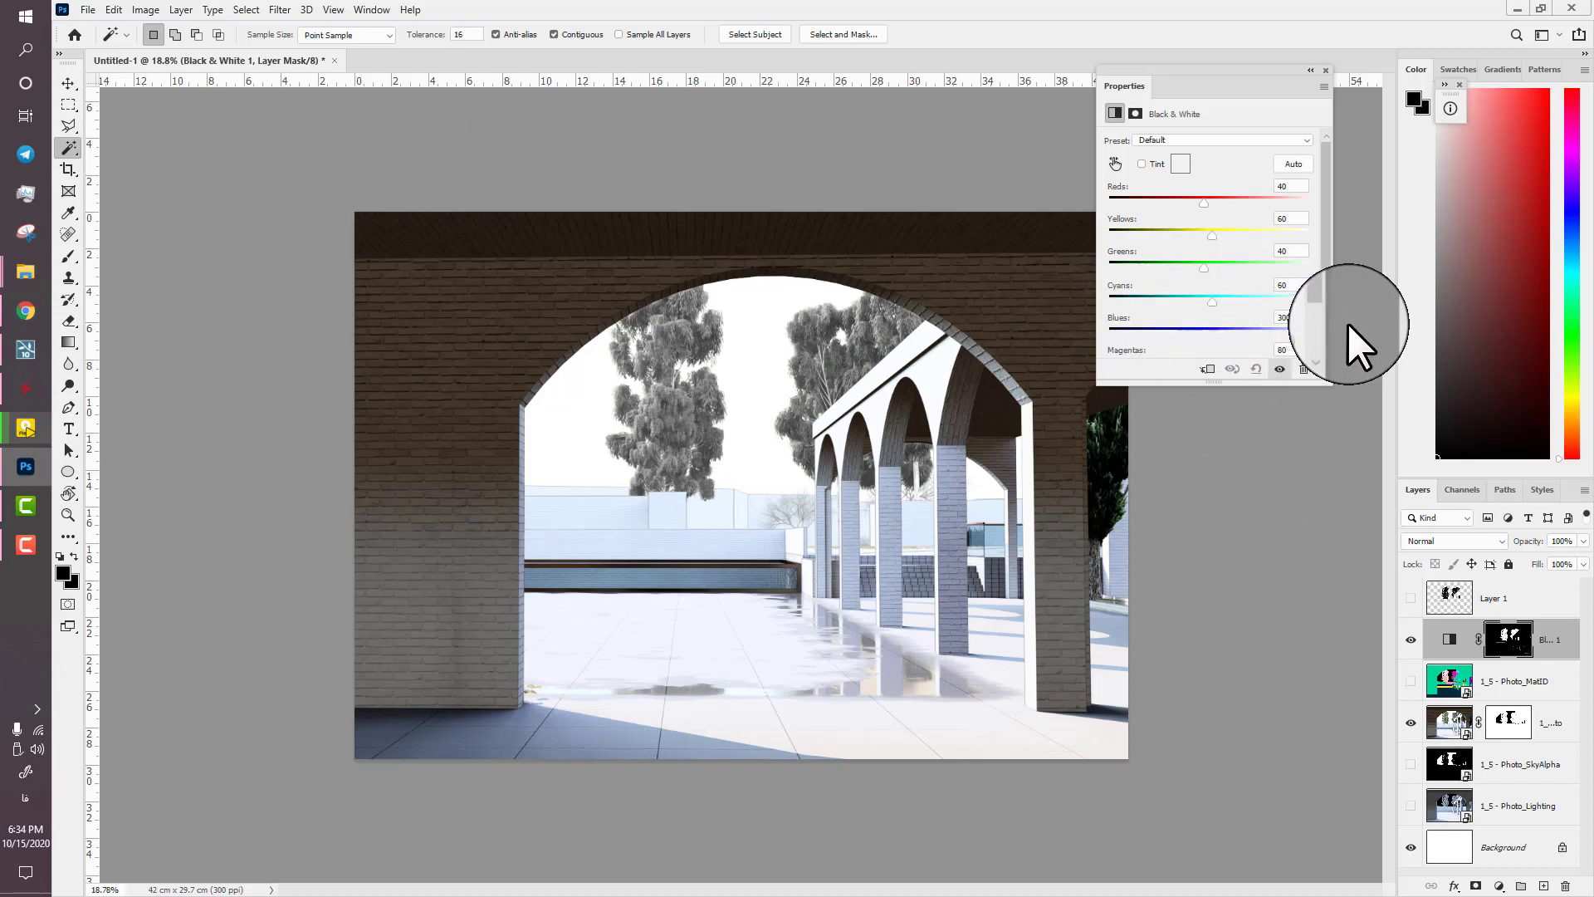
pyautogui.scroll(3, 838, 353)
pyautogui.scroll(3, 838, 353)
pyautogui.moveTo(1225, 332); pyautogui.dragTo(1271, 357)
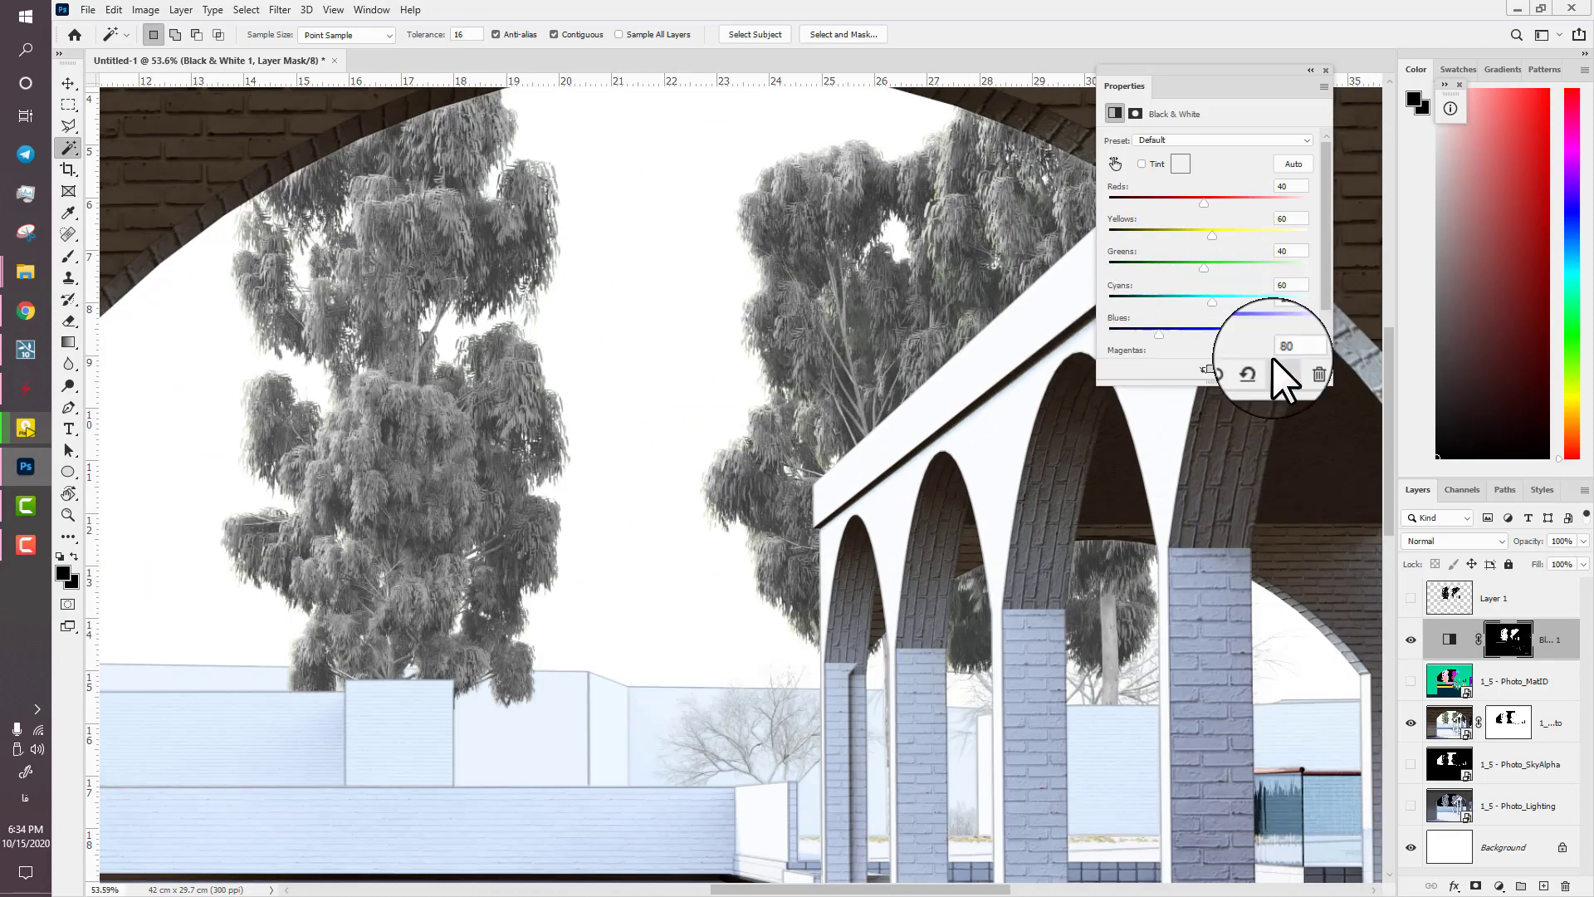
pyautogui.moveTo(1129, 297); pyautogui.dragTo(1353, 301)
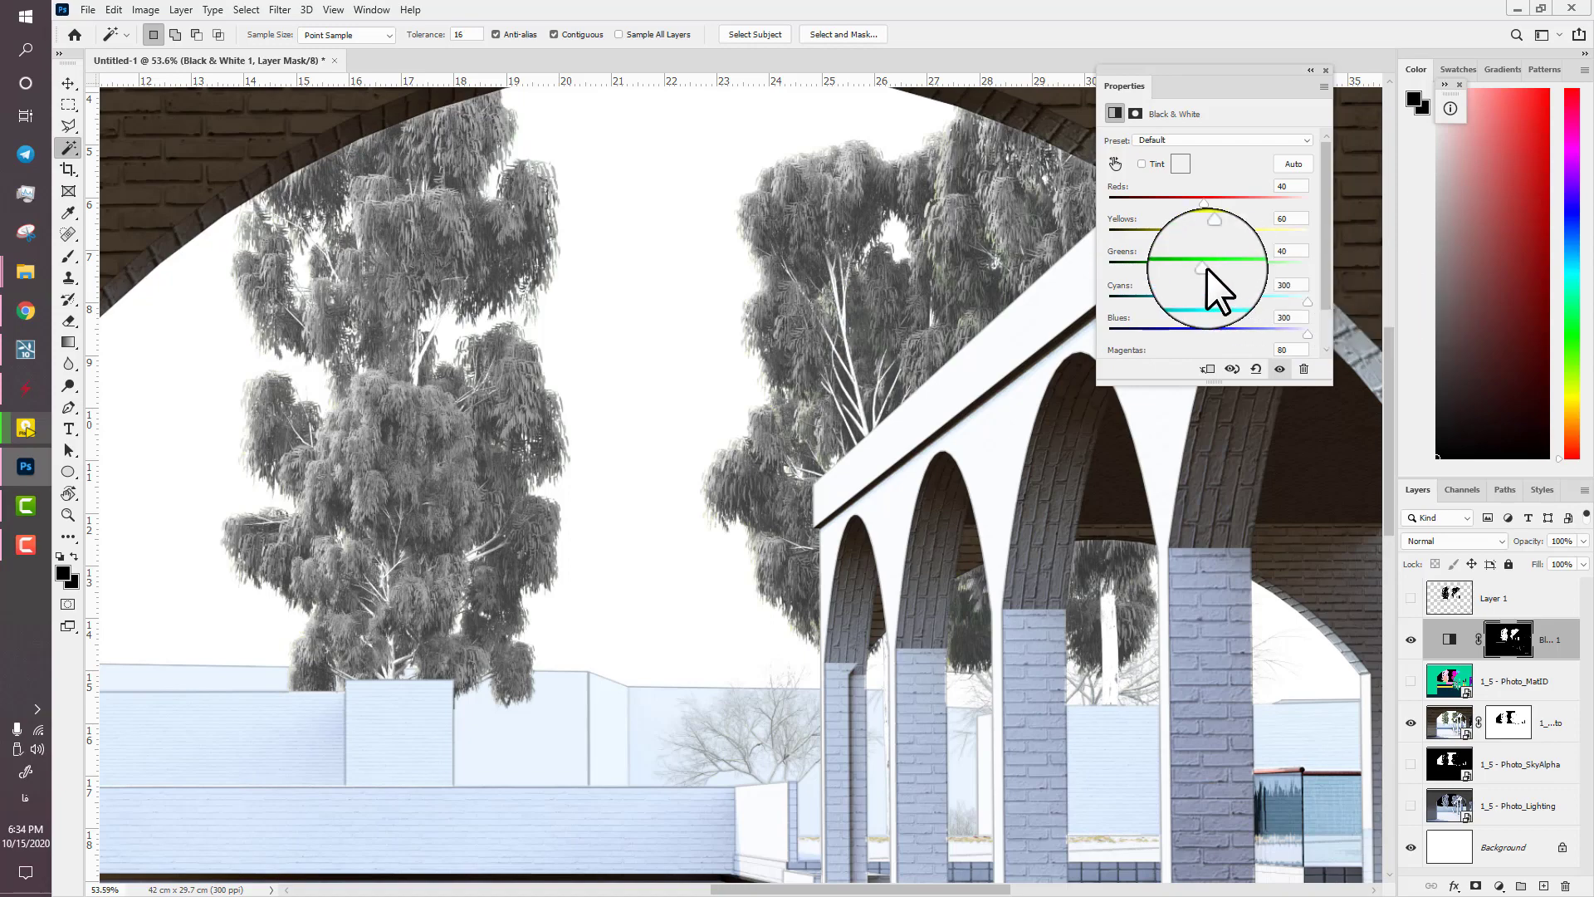
# - Tune the trees' Black & White adjustment by lowering Reds to the minimum, setting Greens to 119 and raising Yellows
pyautogui.moveTo(1207, 267)
pyautogui.mouseDown()
pyautogui.moveTo(1179, 266)
pyautogui.moveTo(1201, 266)
pyautogui.moveTo(1162, 232)
pyautogui.moveTo(1232, 238)
pyautogui.moveTo(1177, 269)
pyautogui.mouseUp()
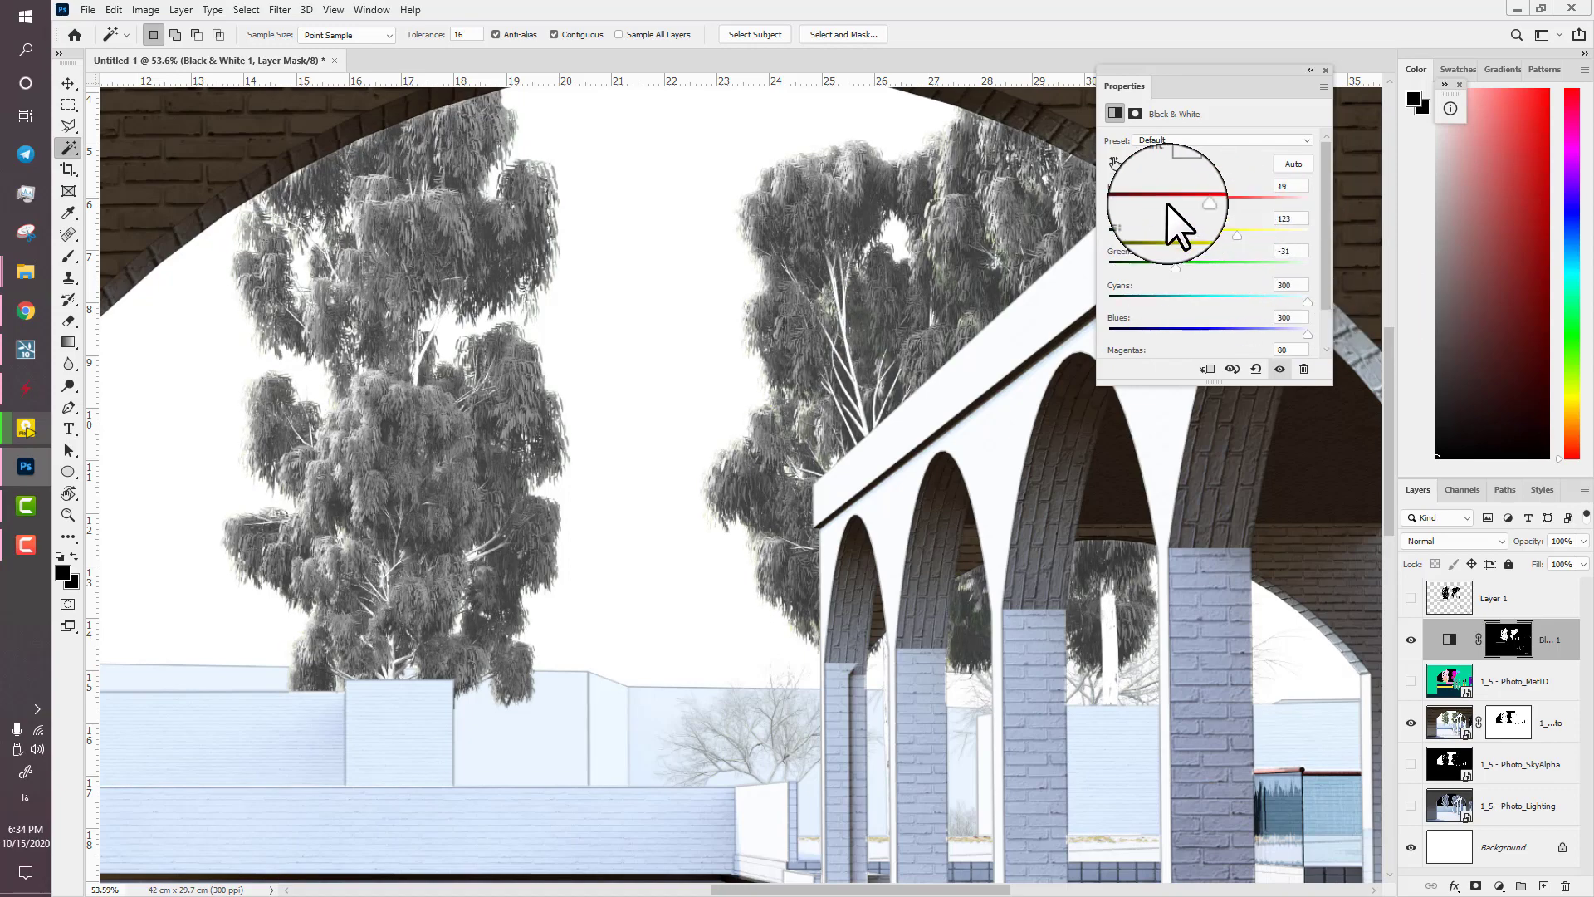
pyautogui.moveTo(1168, 203); pyautogui.dragTo(1109, 203)
pyautogui.scroll(-3, 949, 433)
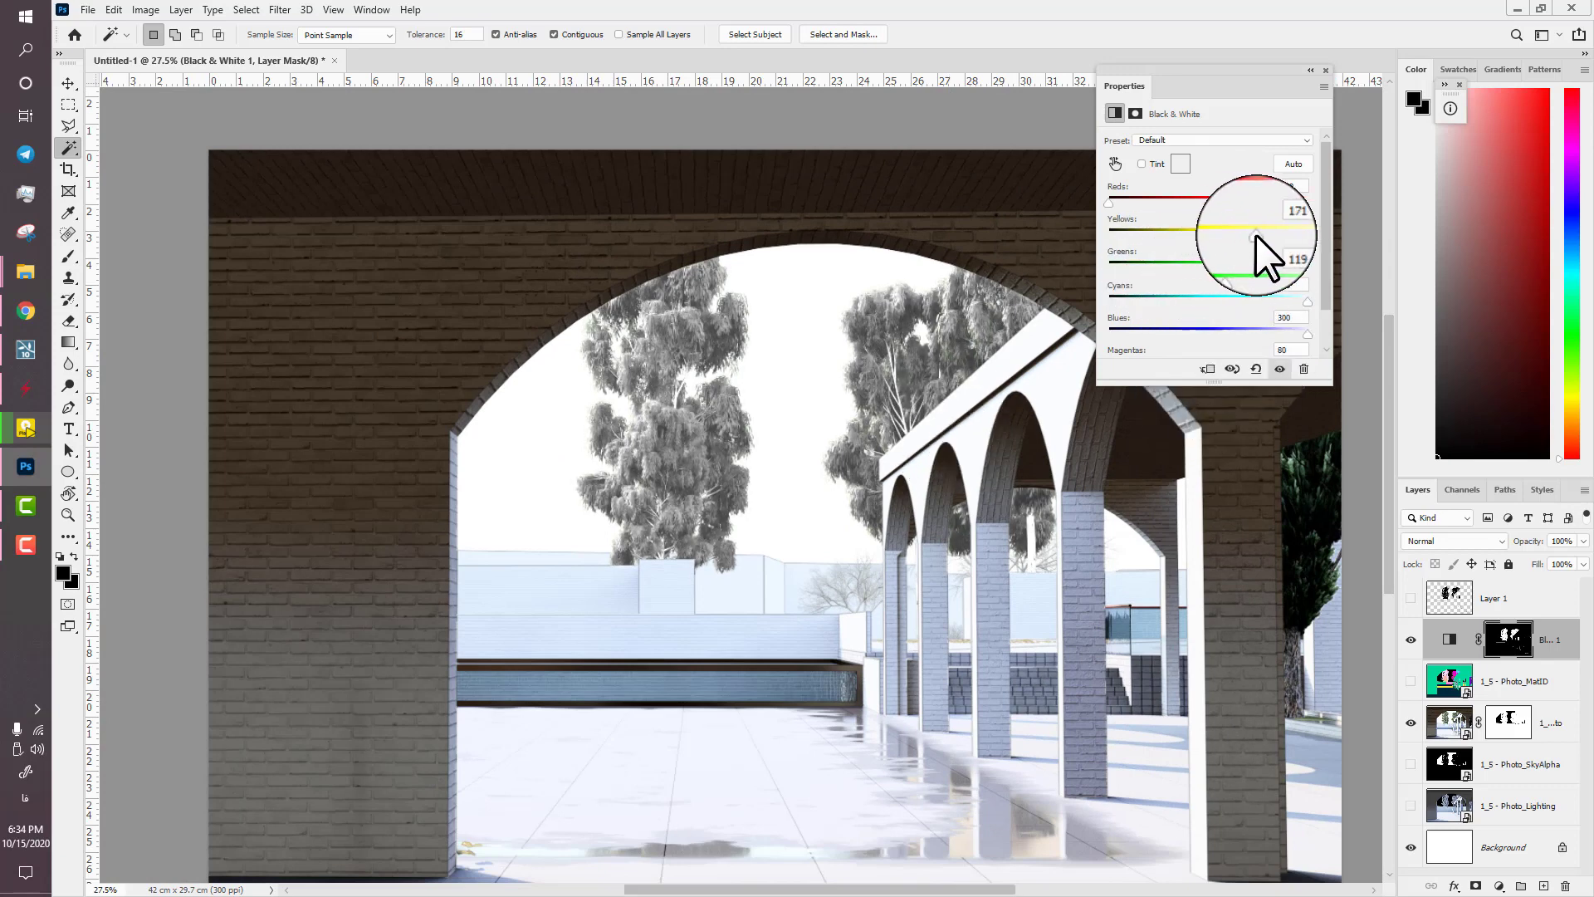
pyautogui.moveTo(1219, 236); pyautogui.dragTo(1233, 237)
pyautogui.click(1317, 55)
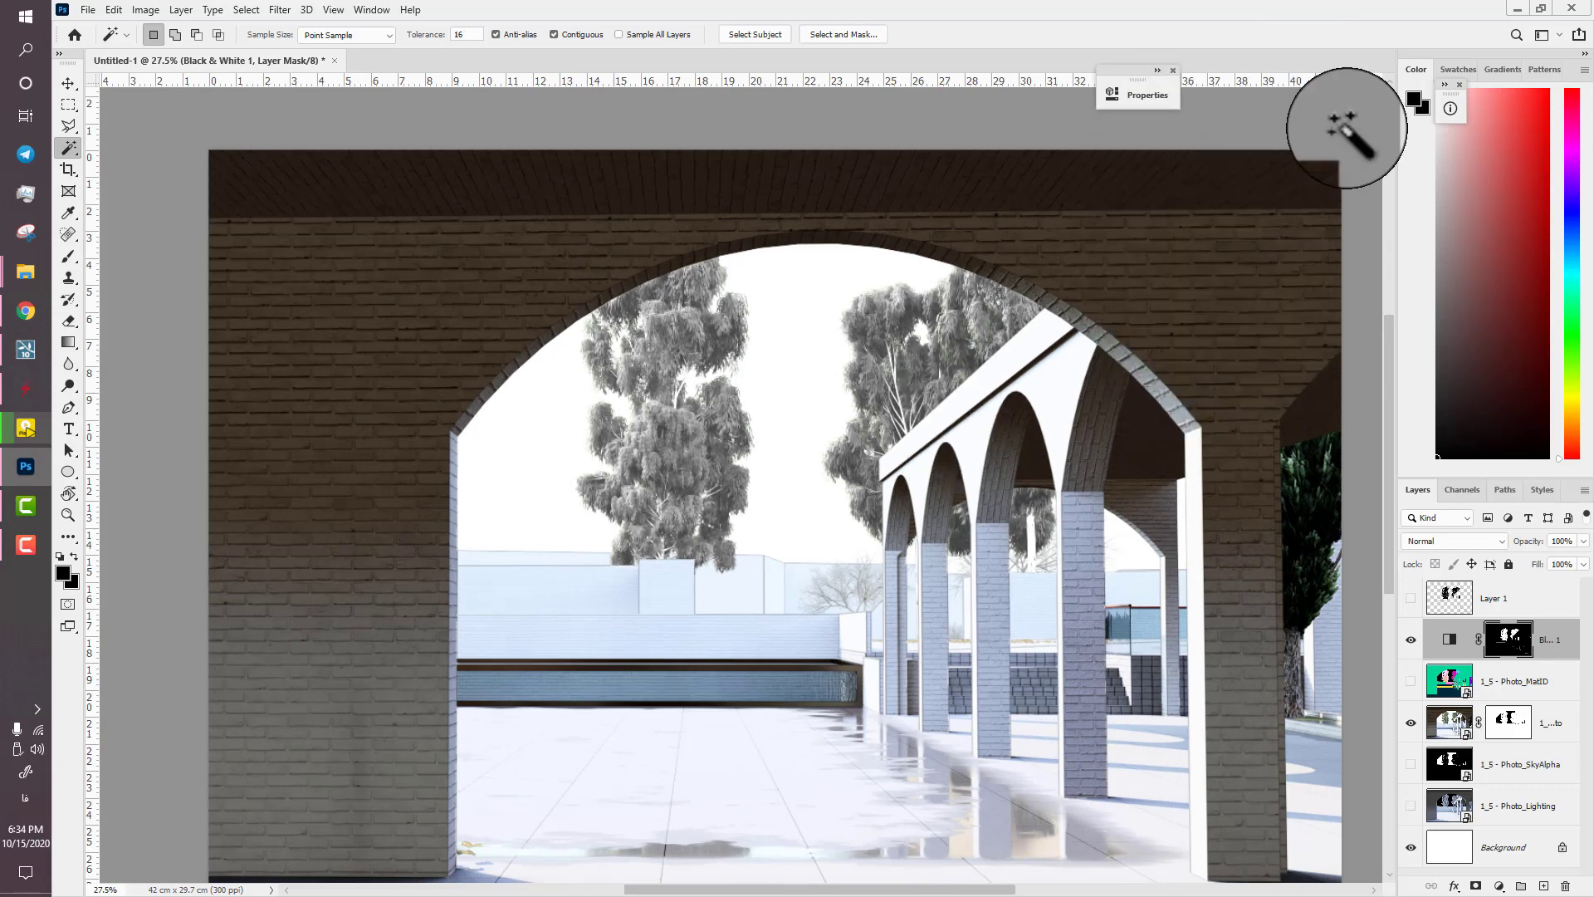
# - Show Layer 1 and reduce its Fill to 0%
pyautogui.click(1465, 597)
pyautogui.click(1412, 599)
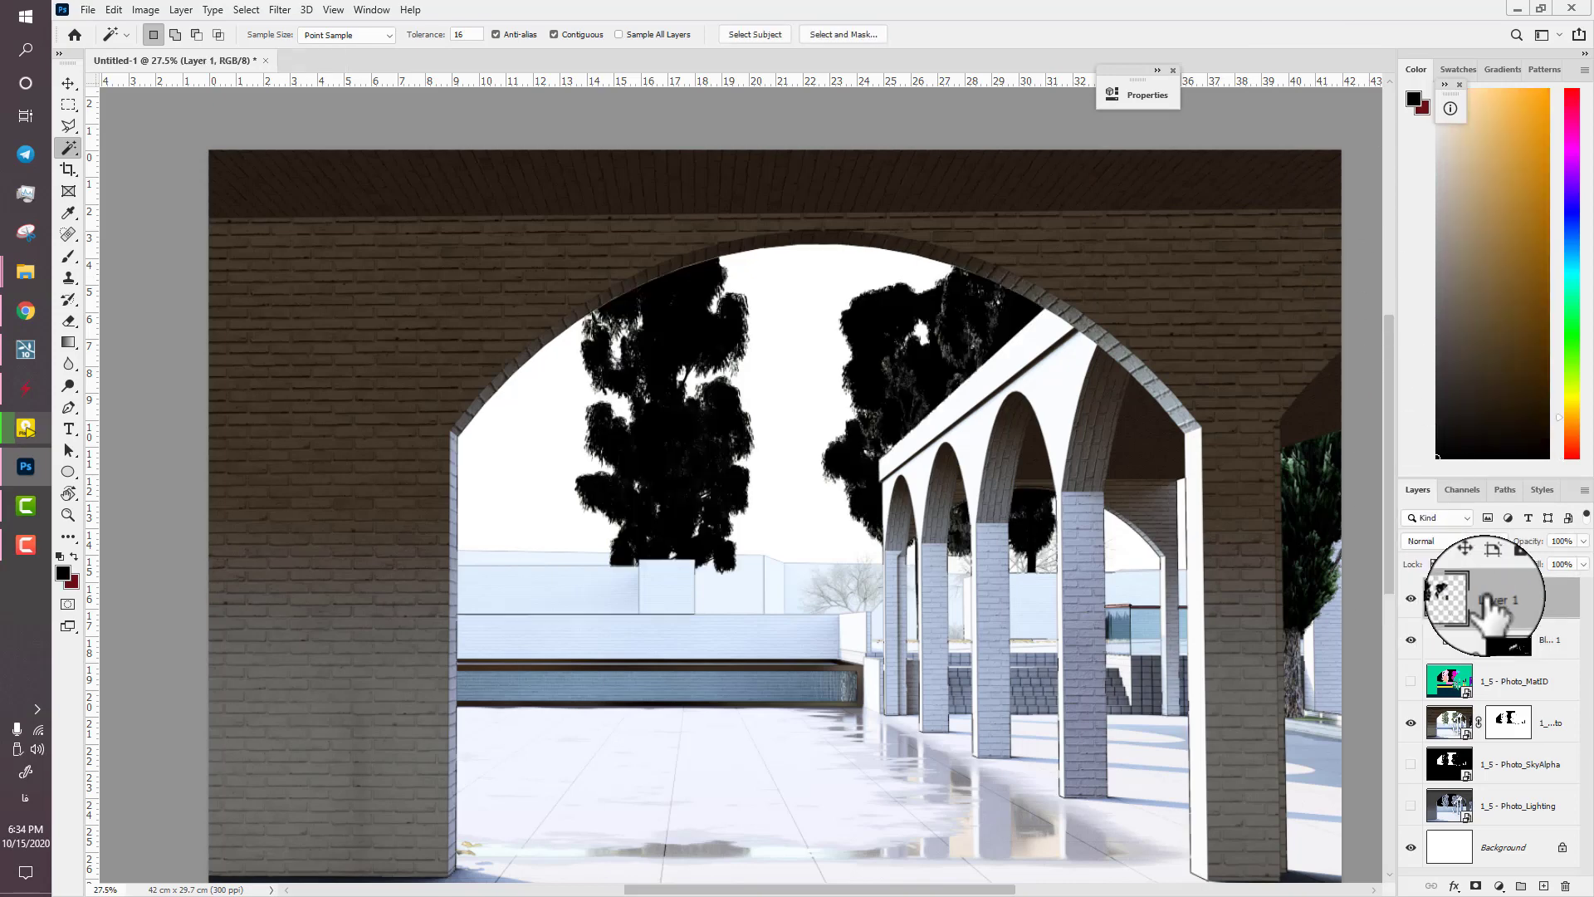
pyautogui.moveTo(1451, 571); pyautogui.dragTo(1178, 573)
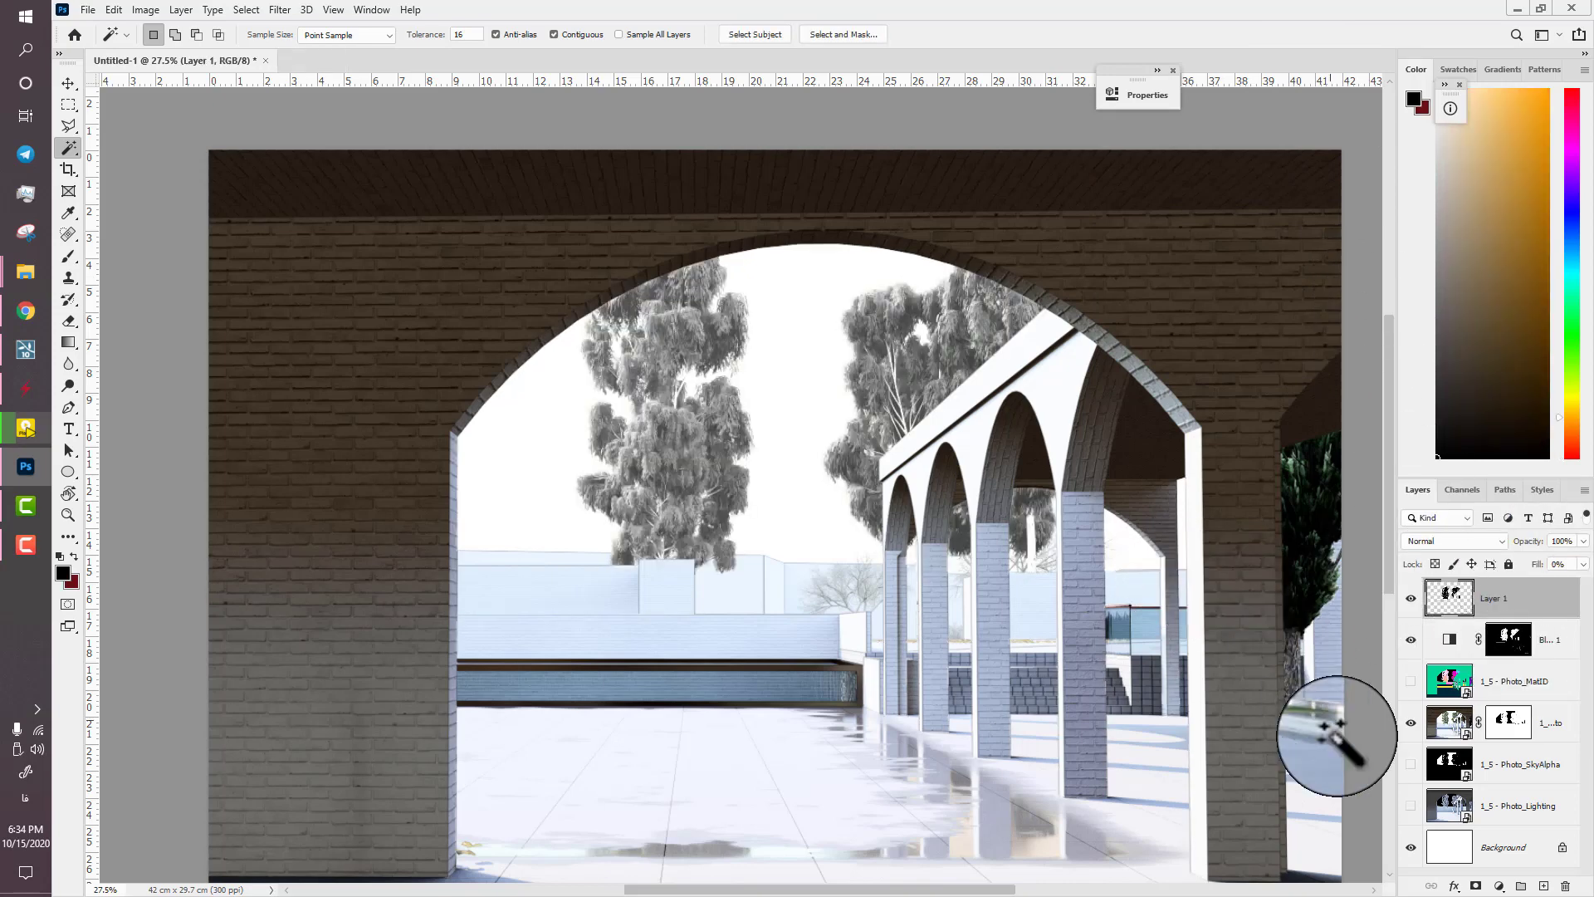
# - Add a Pattern Overlay style to Layer 1 using the bold diagonal stripe pattern
pyautogui.click(1481, 844)
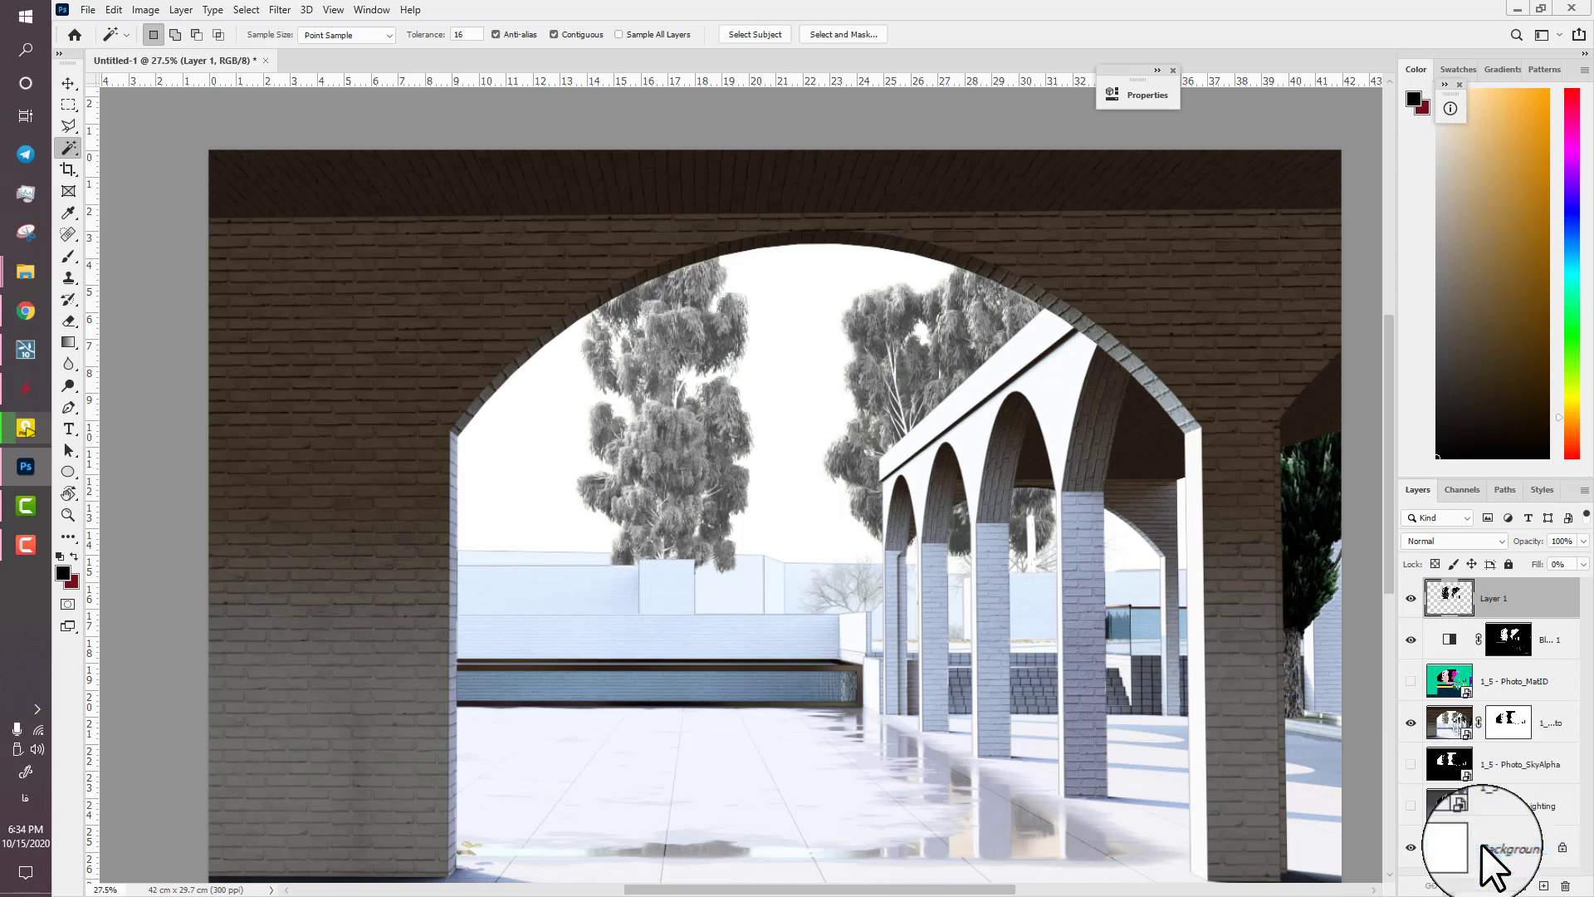
pyautogui.click(1207, 233)
pyautogui.click(988, 342)
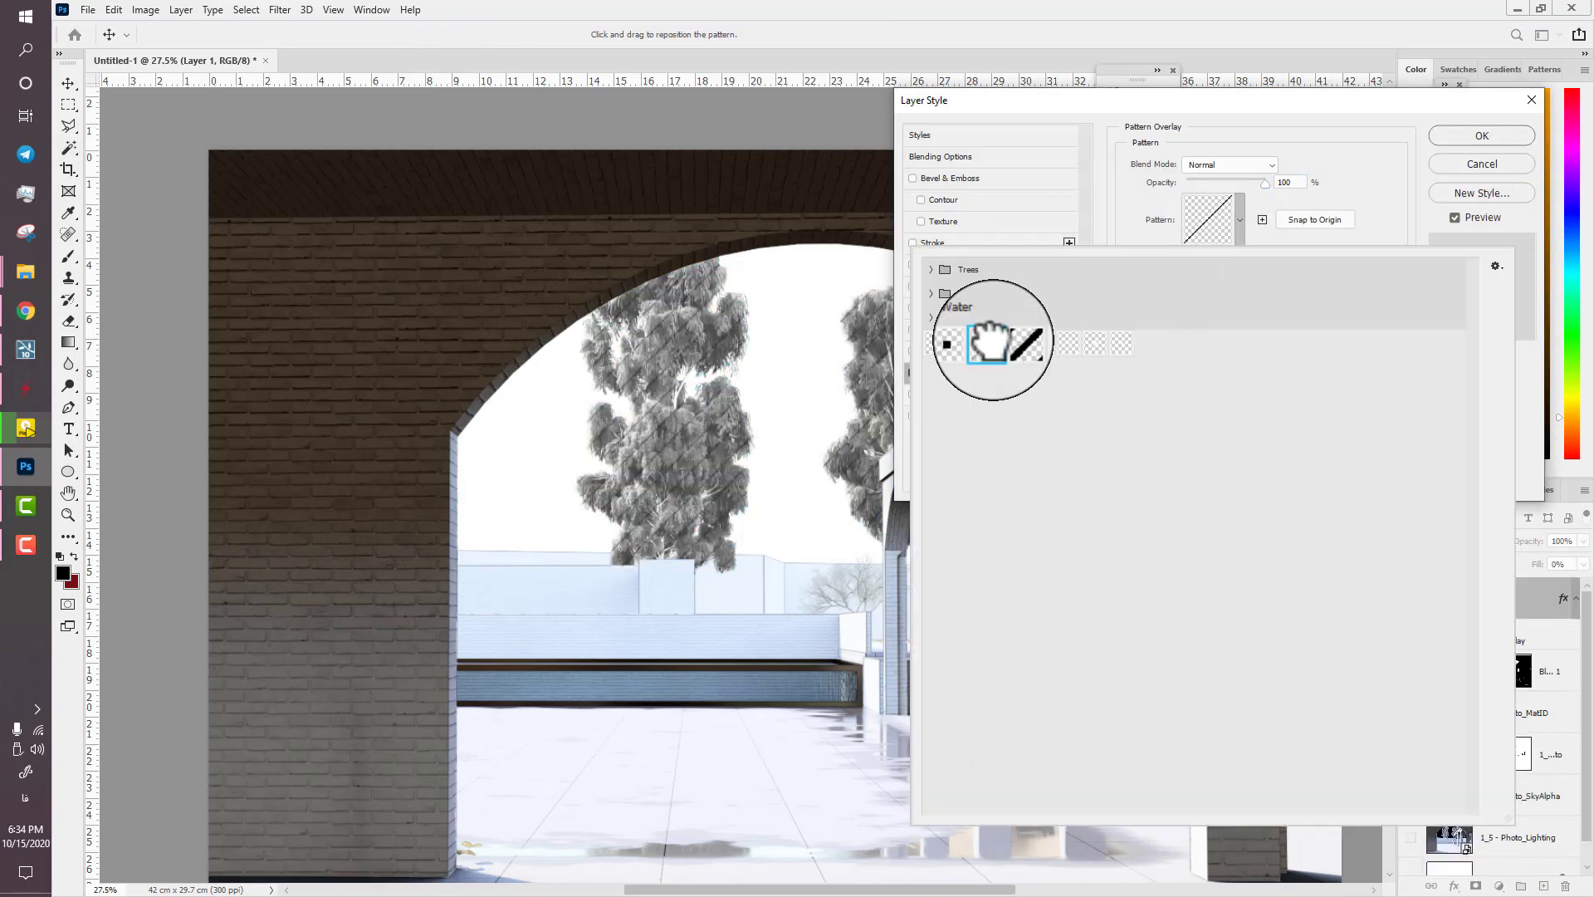
pyautogui.click(1013, 342)
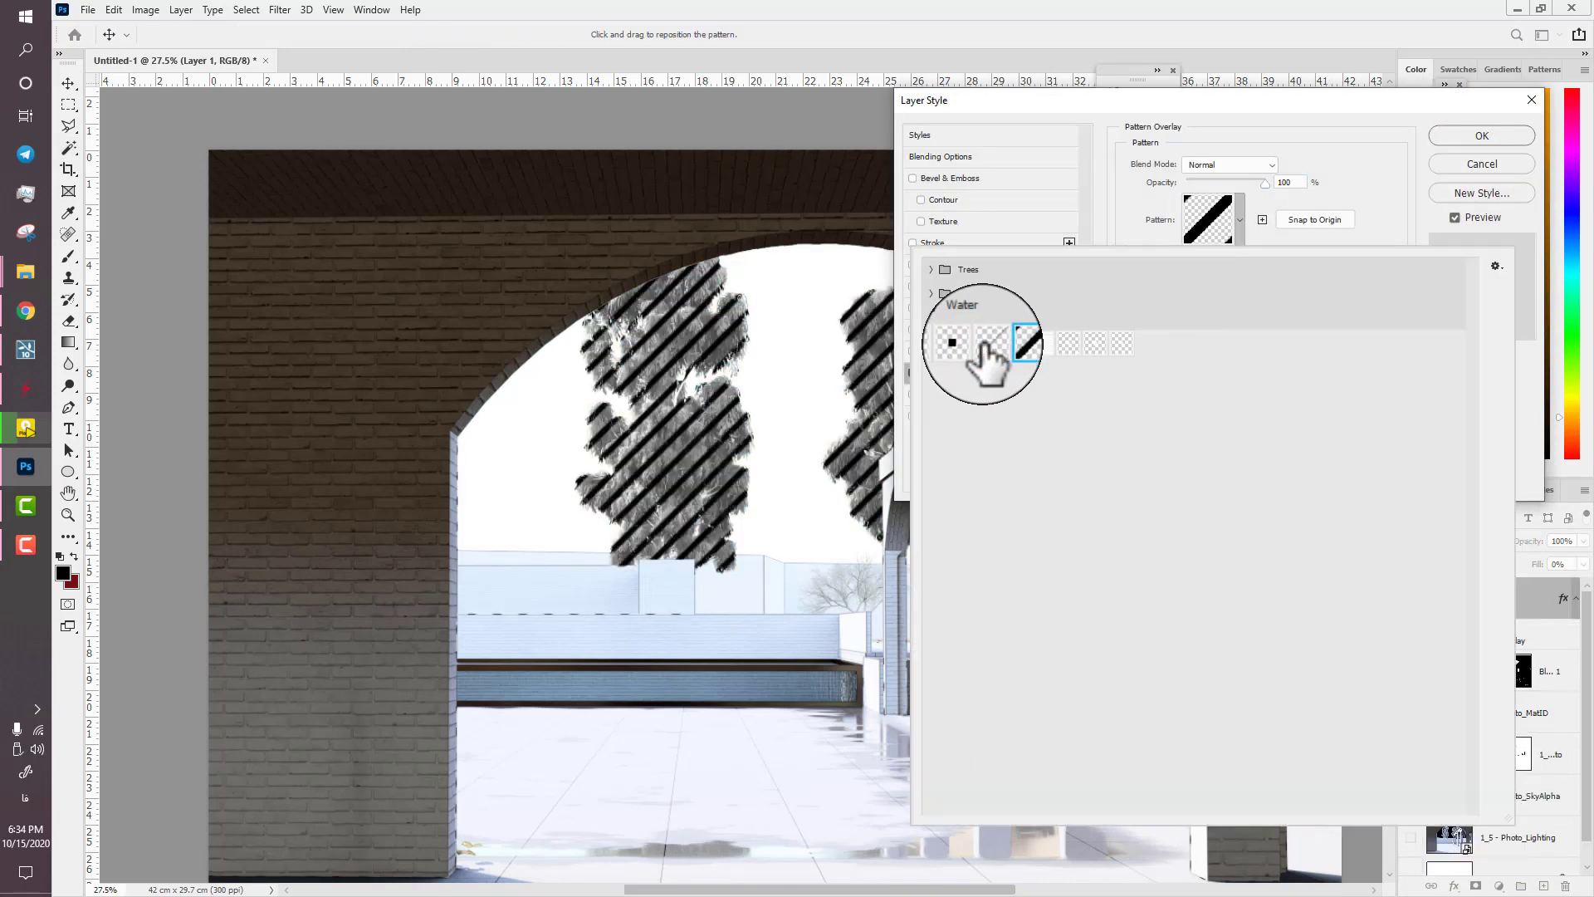
pyautogui.click(988, 342)
pyautogui.click(1014, 344)
# - Try a 65% pattern scale and the alternative overlay patterns, including the thin diagonal line, on Layer 1
pyautogui.click(1191, 154)
pyautogui.moveTo(1226, 292); pyautogui.dragTo(1212, 296)
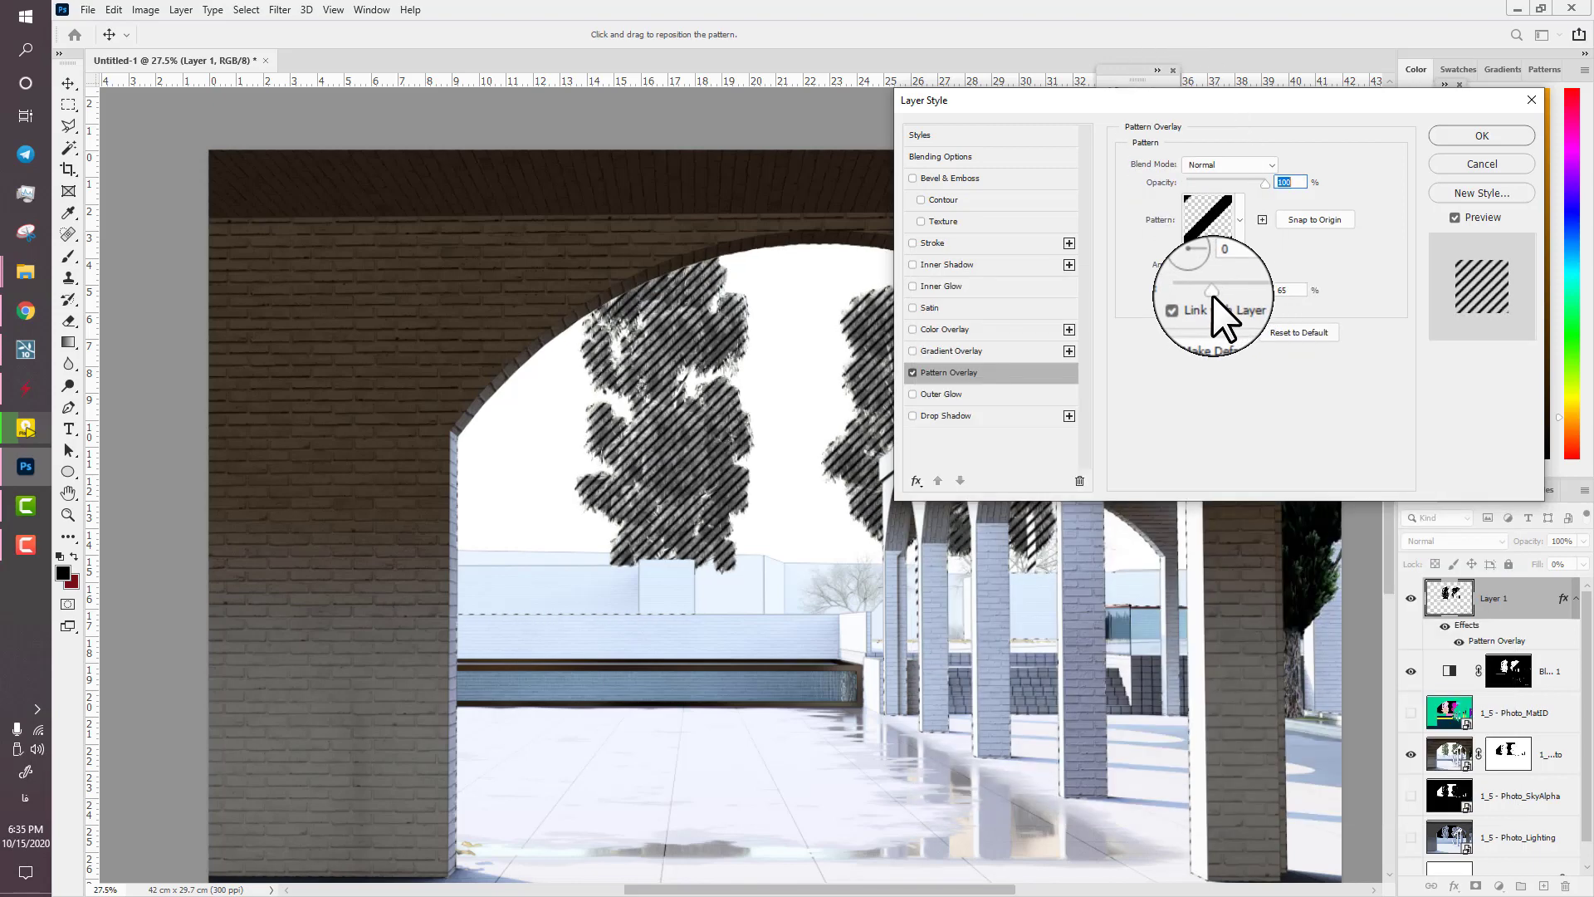
pyautogui.click(1208, 217)
pyautogui.click(988, 342)
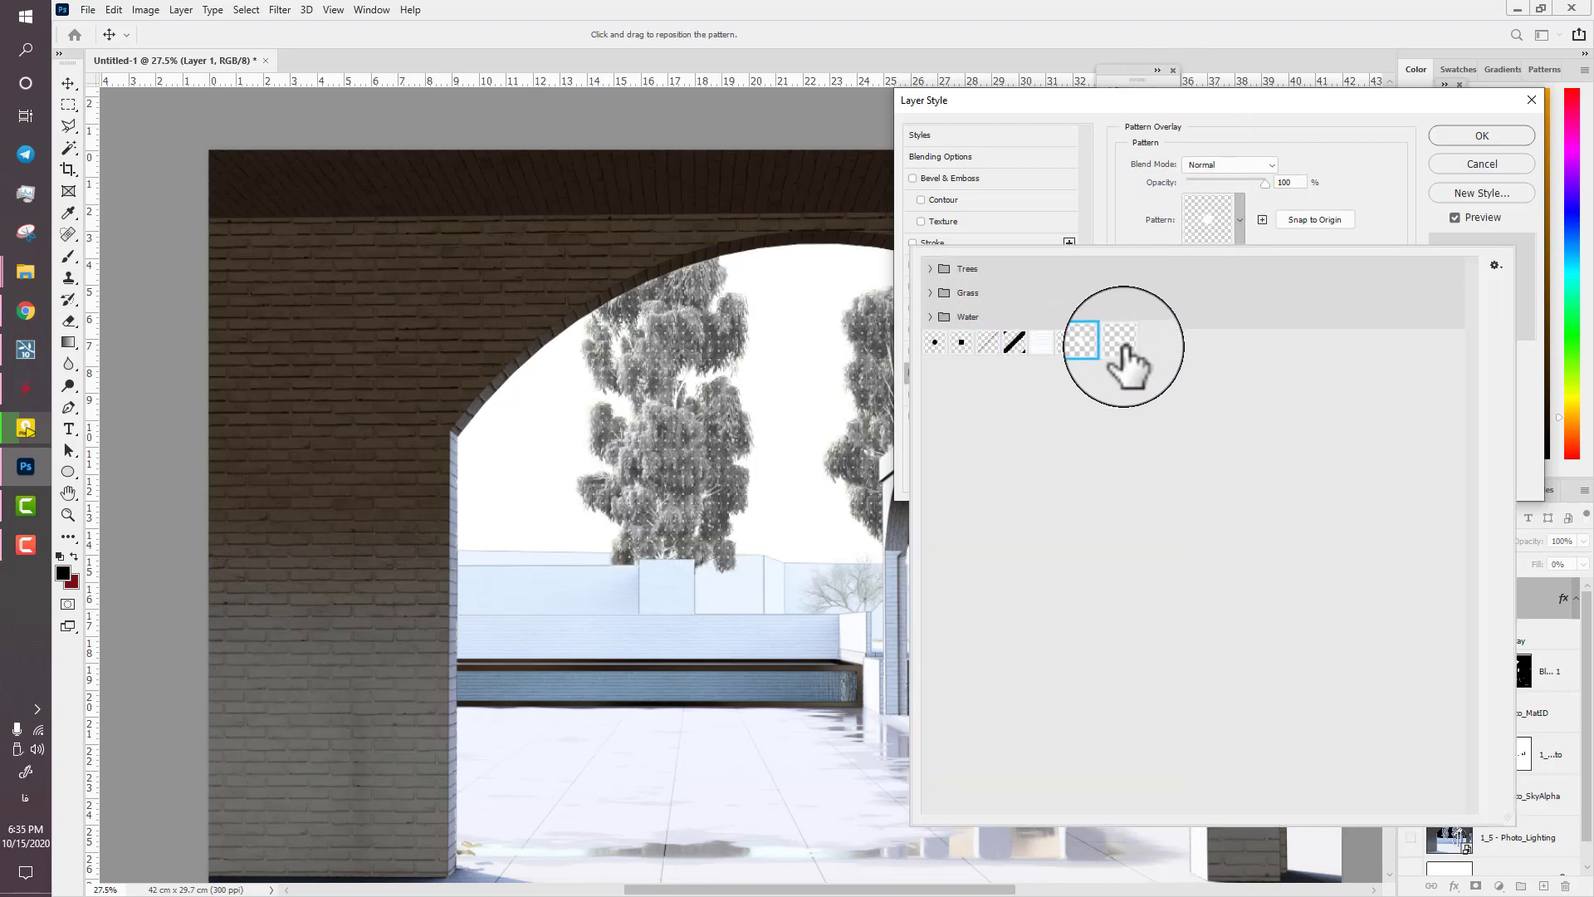
pyautogui.click(1013, 344)
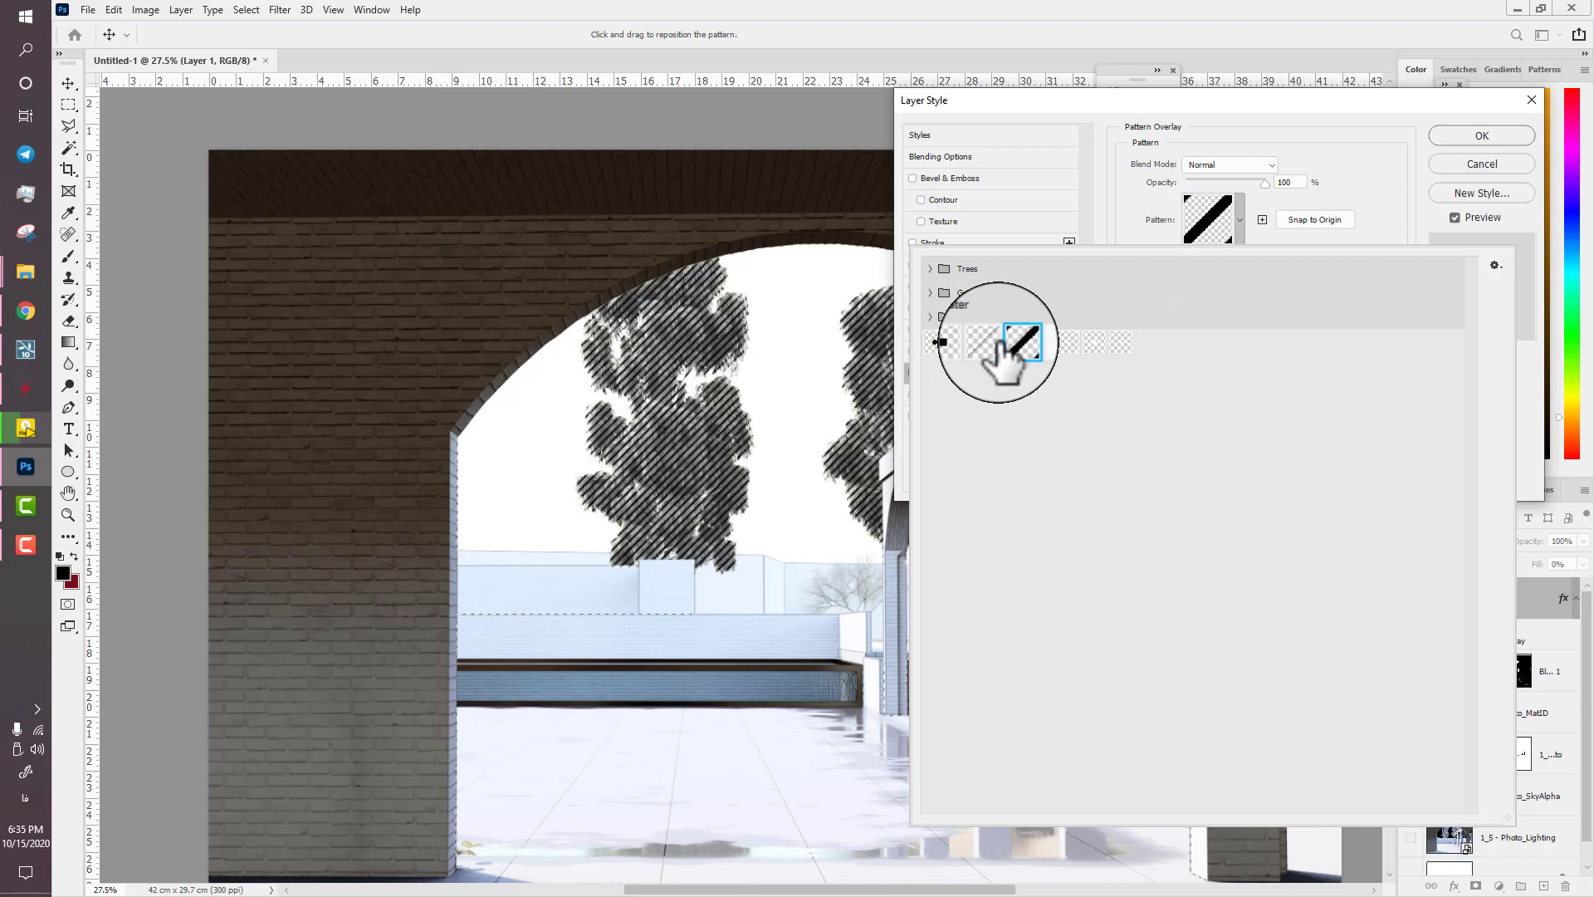
pyautogui.click(987, 342)
pyautogui.click(1163, 103)
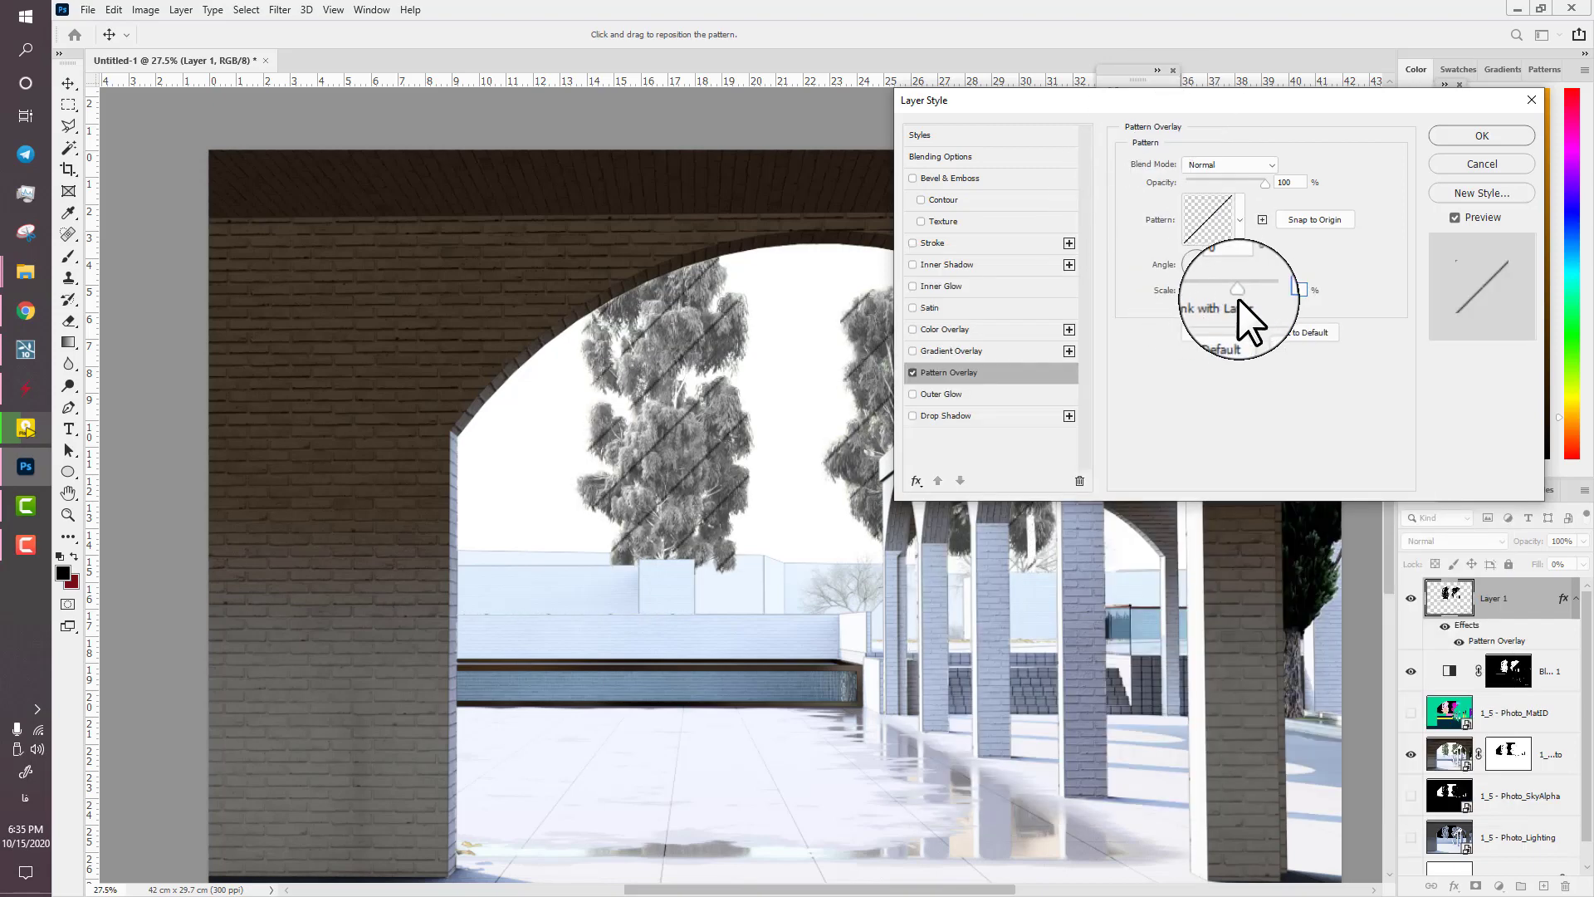
# - Apply the bold diagonal stripe pattern to Layer 1's Pattern Overlay with its scale reduced to about 41%
pyautogui.click(1207, 220)
pyautogui.click(1014, 342)
pyautogui.click(1129, 199)
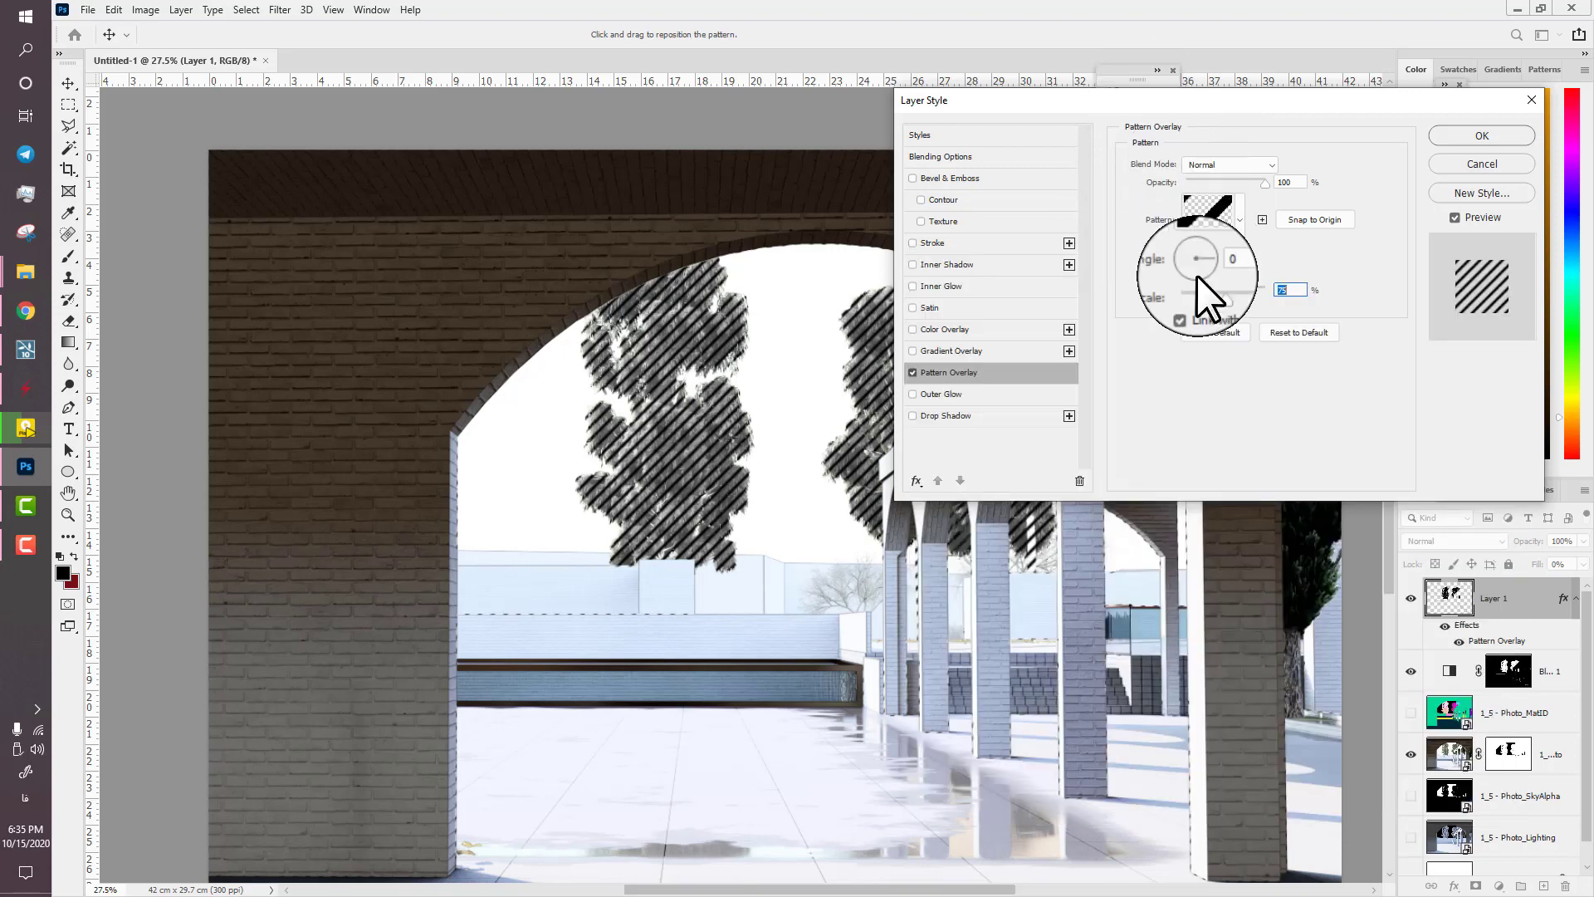
pyautogui.moveTo(1215, 292); pyautogui.dragTo(1202, 295)
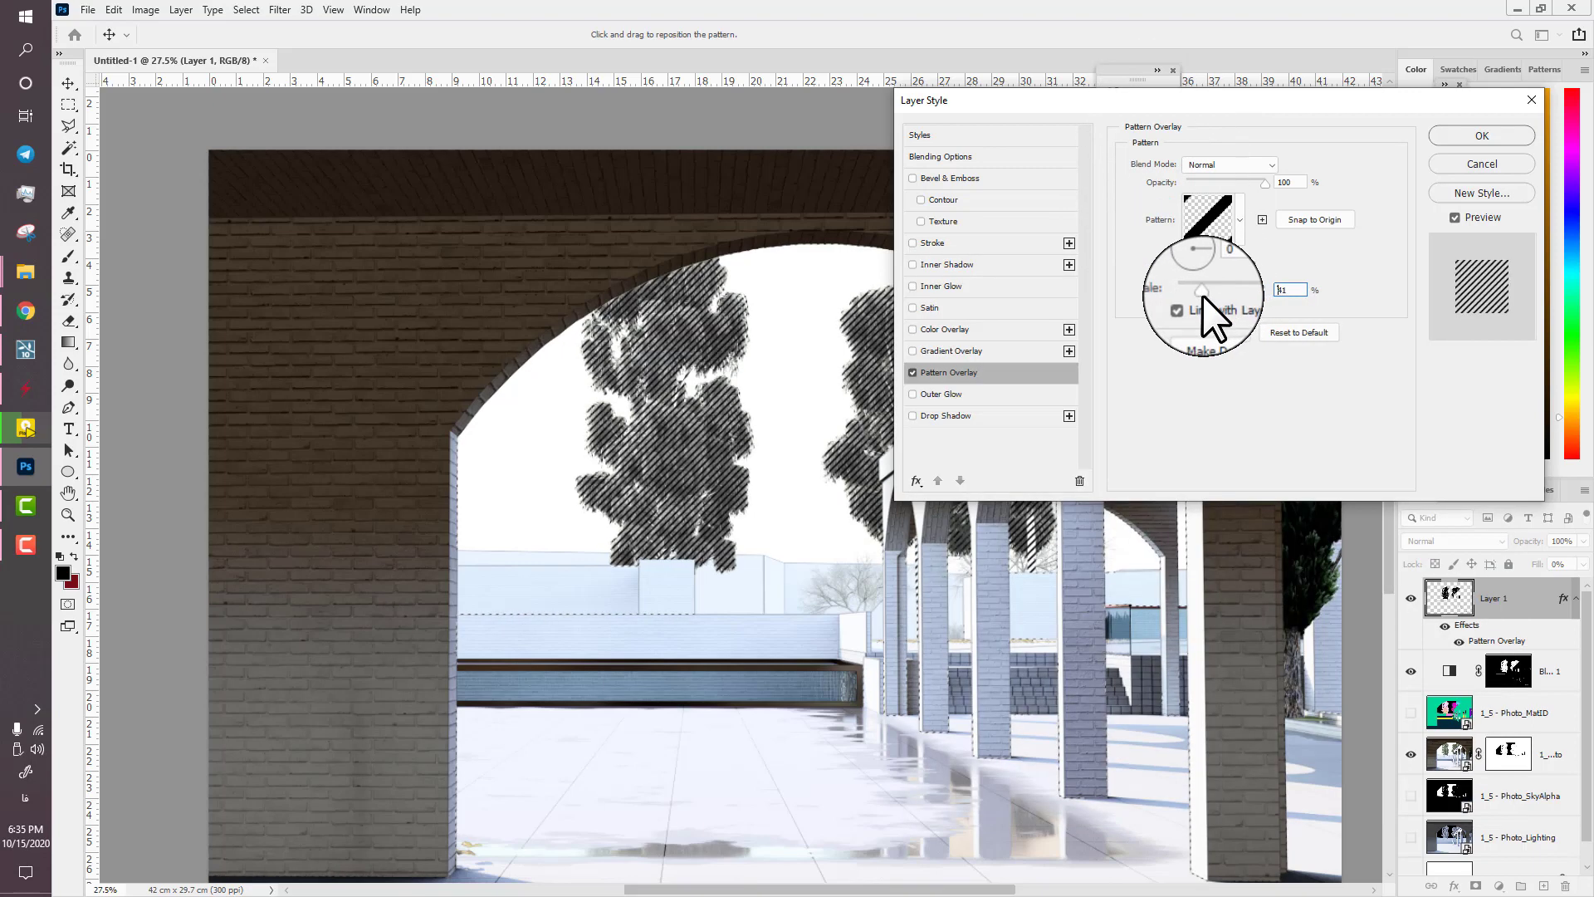
pyautogui.click(1482, 136)
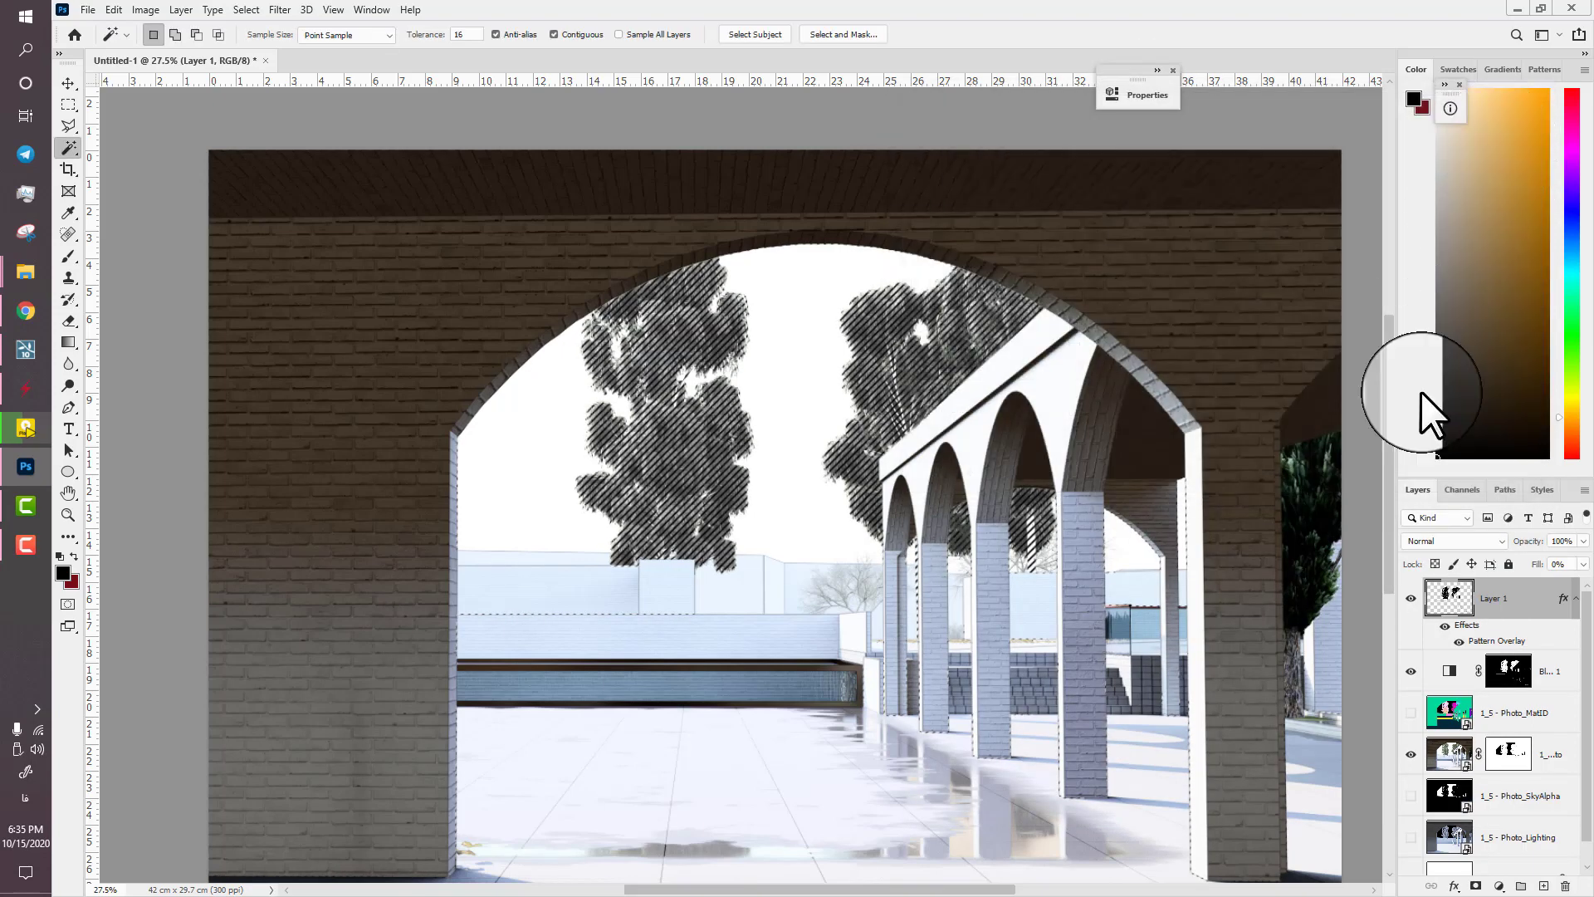
# - Show the 1_5 - Photo_MatID layer and select the purple material area of the tree at the image's far right
pyautogui.click(1410, 713)
pyautogui.click(1449, 712)
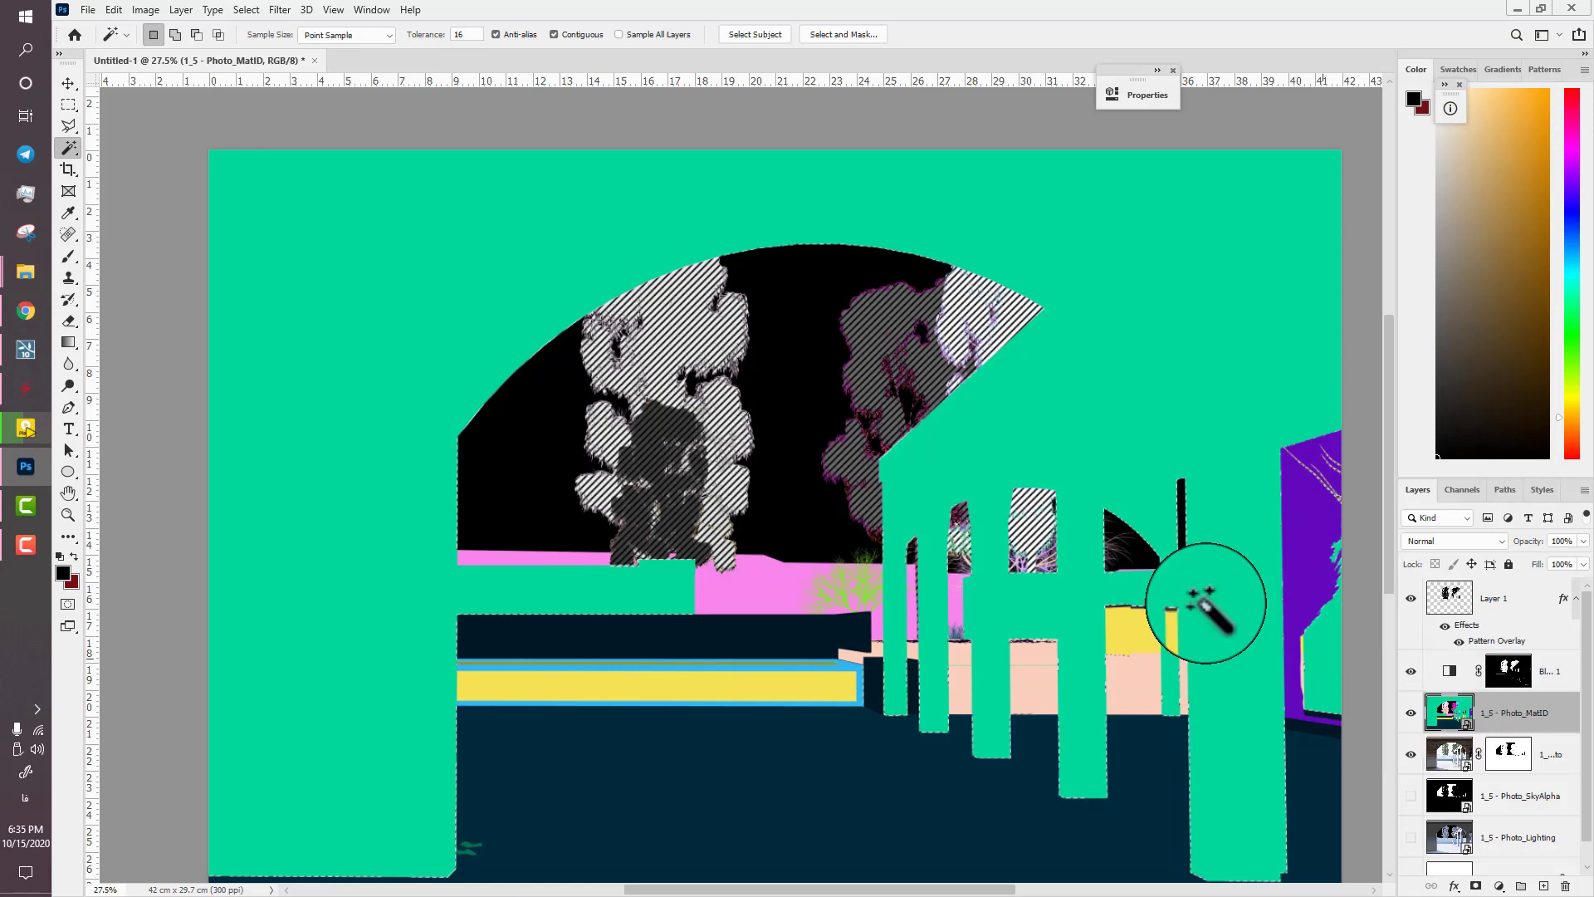
pyautogui.rightClick(1310, 537)
pyautogui.click(1359, 347)
pyautogui.moveTo(1295, 430); pyautogui.dragTo(1024, 434)
# - Fill the far-right tree selection on Layer 1 and in the Black & White mask, and hide the 1_5 - Photo_MatID layer
pyautogui.click(1454, 588)
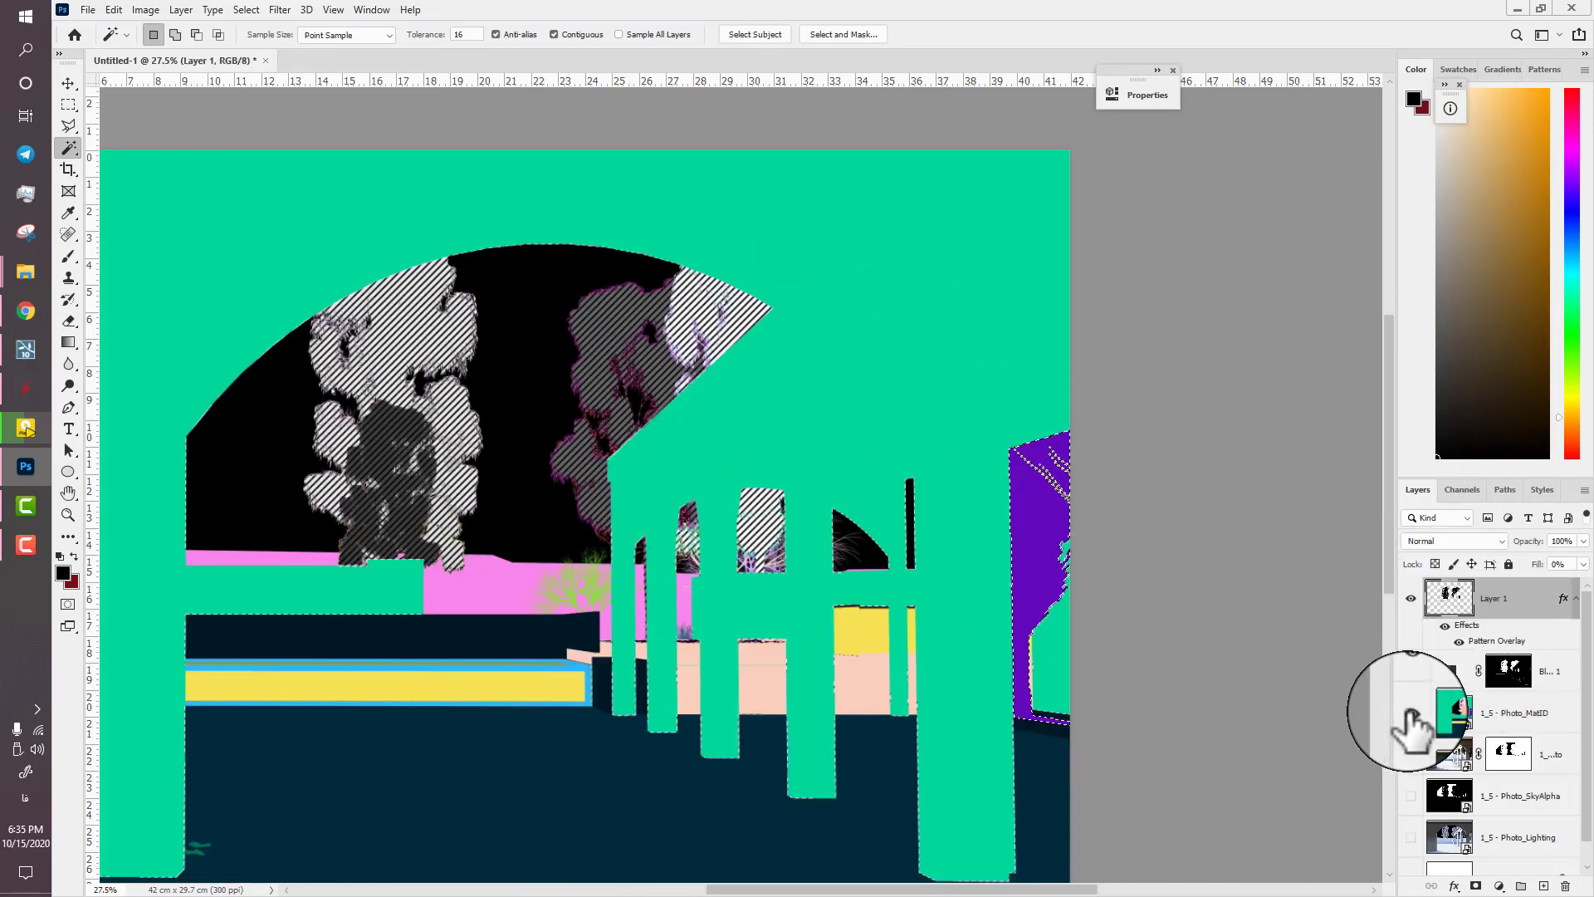
pyautogui.click(1411, 712)
pyautogui.click(1498, 674)
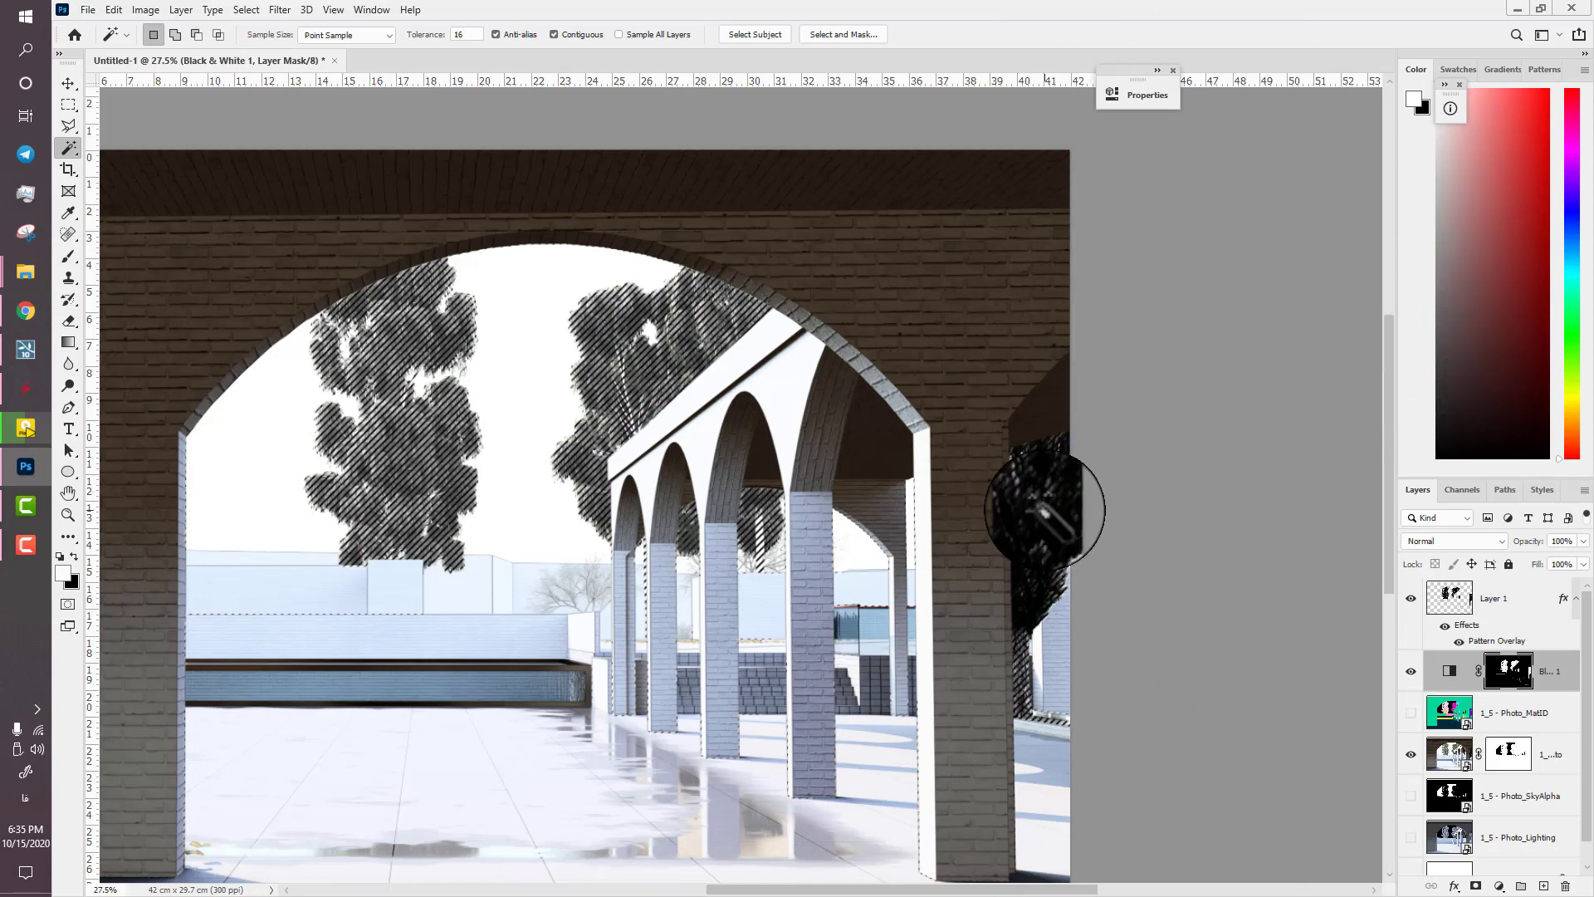
# - Isolate Layer 1 to examine the stray hatch marks around the columns, and restore the other layers' visibility
pyautogui.scroll(5, 627, 464)
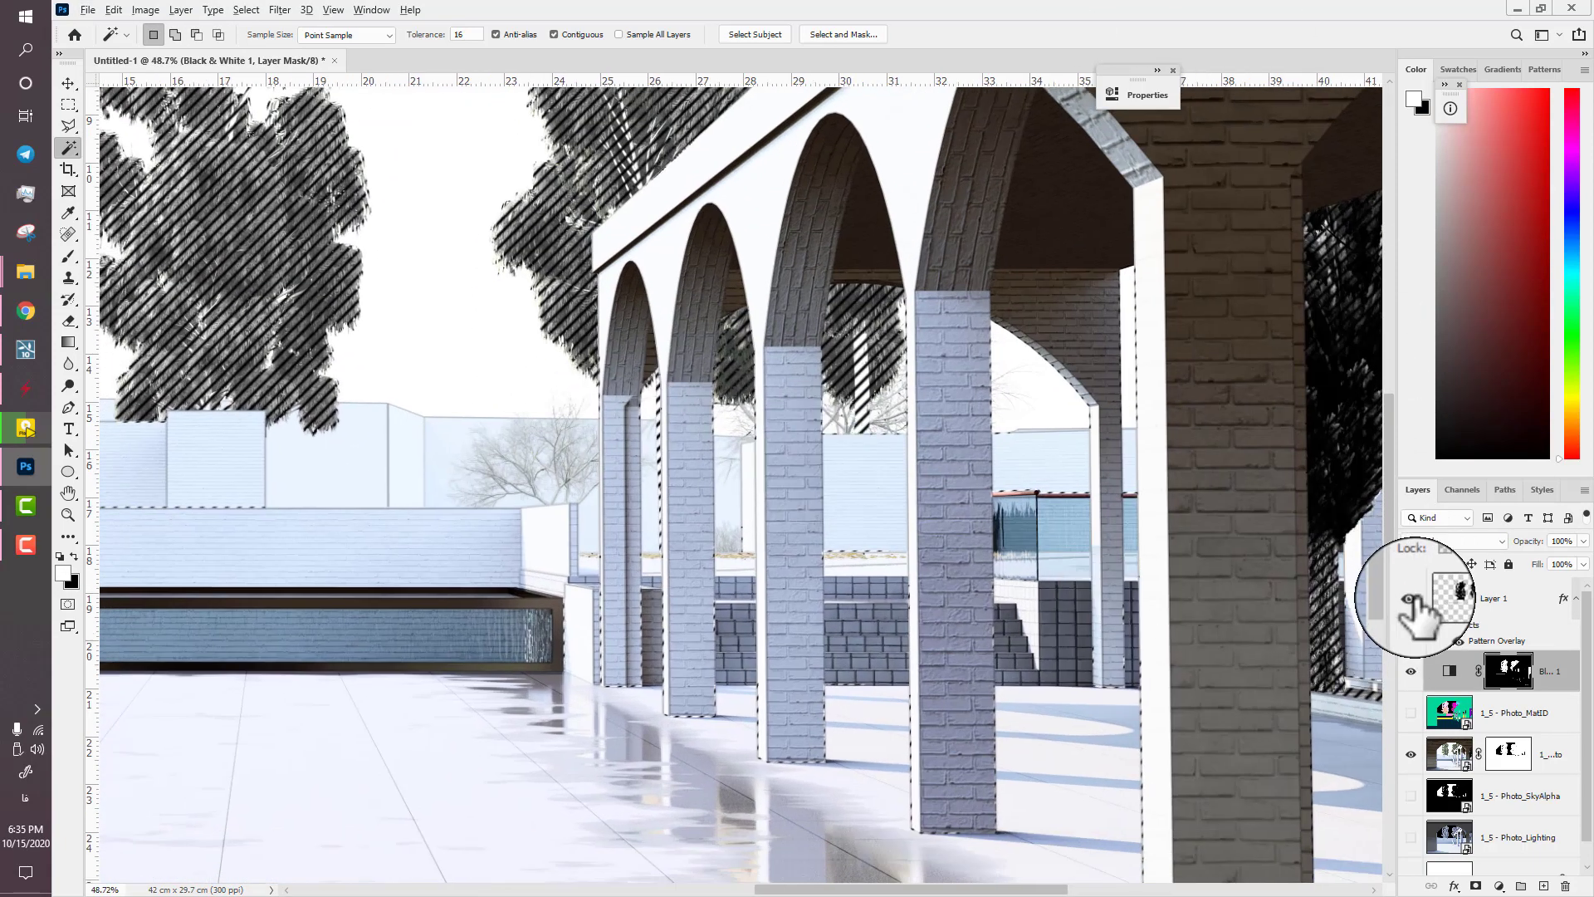
pyautogui.keyDown('alt'); pyautogui.click(1409, 599); pyautogui.keyUp('alt')
pyautogui.scroll(-2, 1317, 602)
pyautogui.keyDown('alt'); pyautogui.click(1411, 598); pyautogui.keyUp('alt')
# - Erase the stray hatch marks around the colonnade's column bases on Layer 1 with the Eraser at 100% opacity
pyautogui.click(1462, 600)
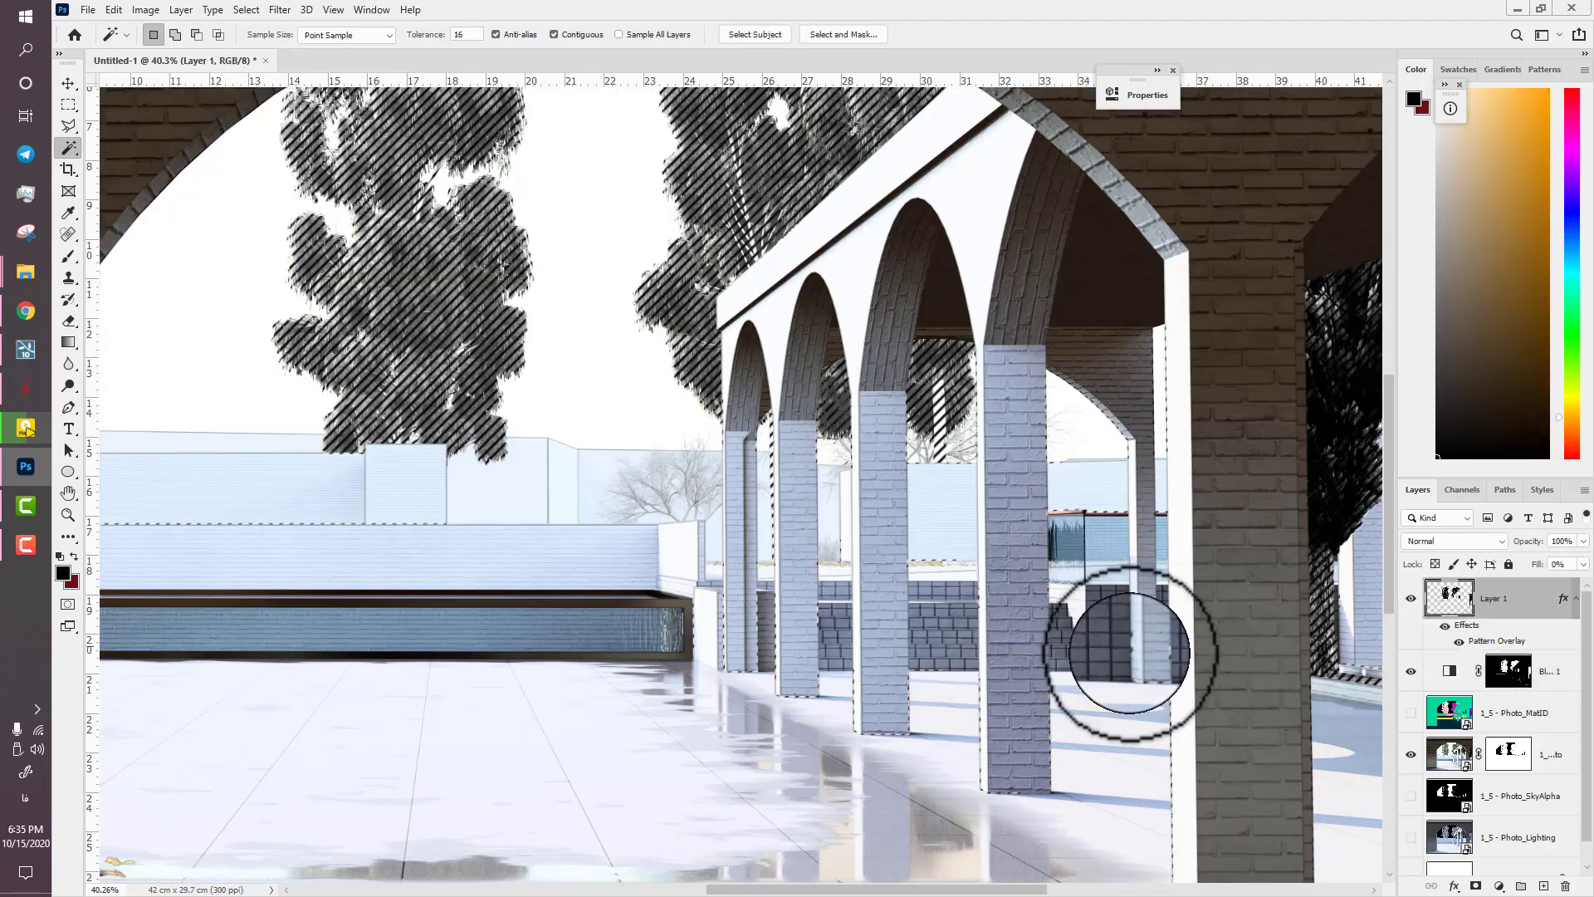
pyautogui.scroll(4, 896, 719)
pyautogui.press('e')
pyautogui.moveTo(953, 704); pyautogui.dragTo(939, 838)
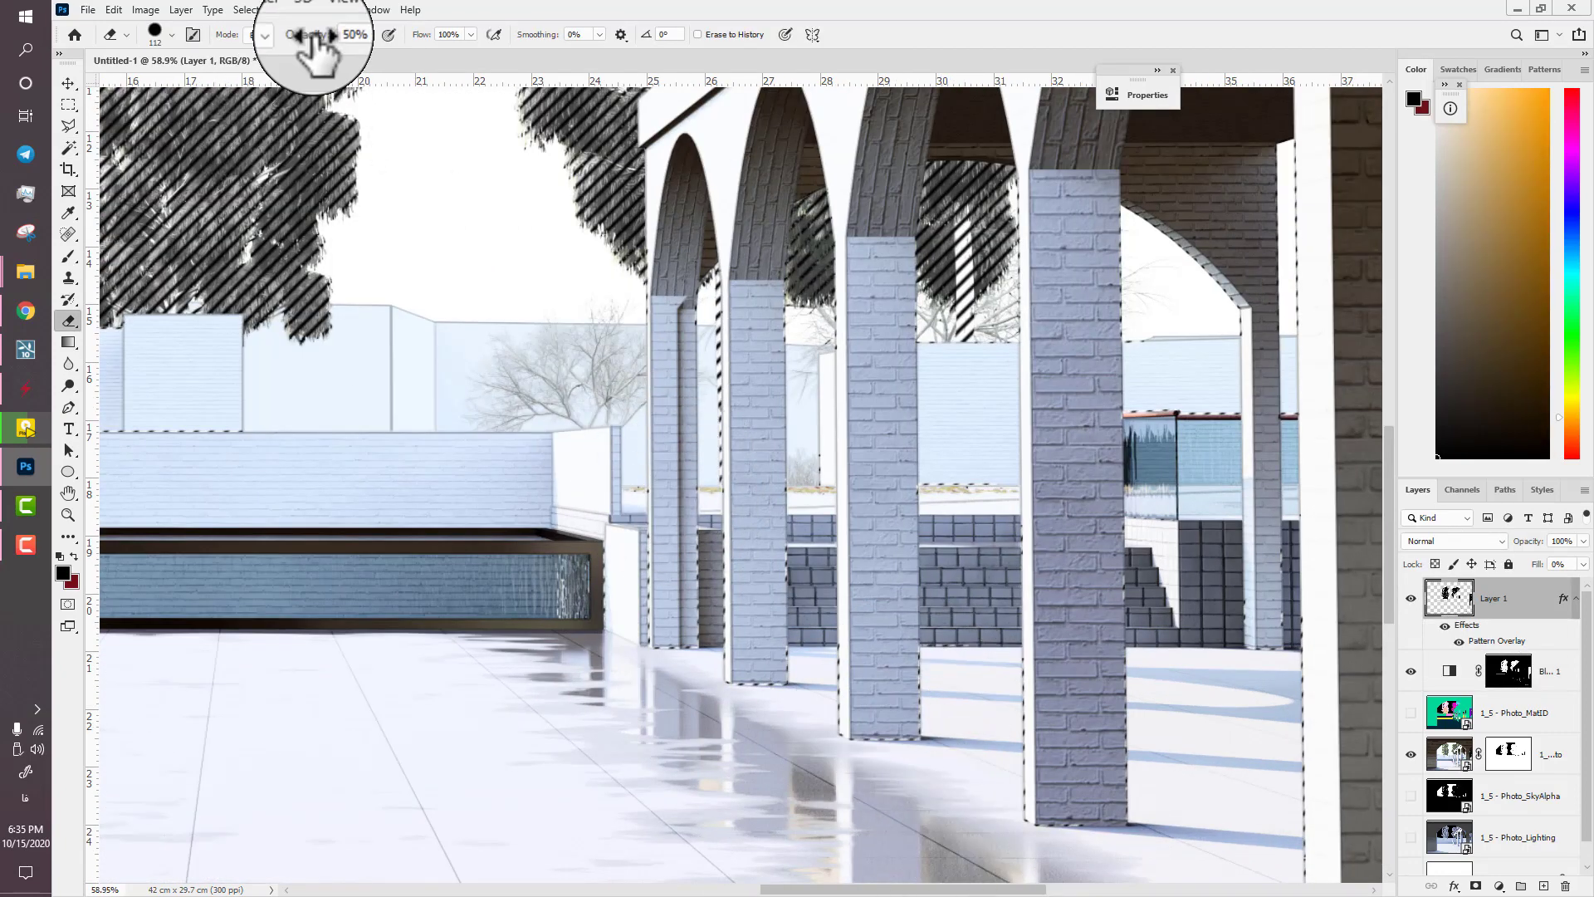
pyautogui.moveTo(314, 34); pyautogui.dragTo(374, 35)
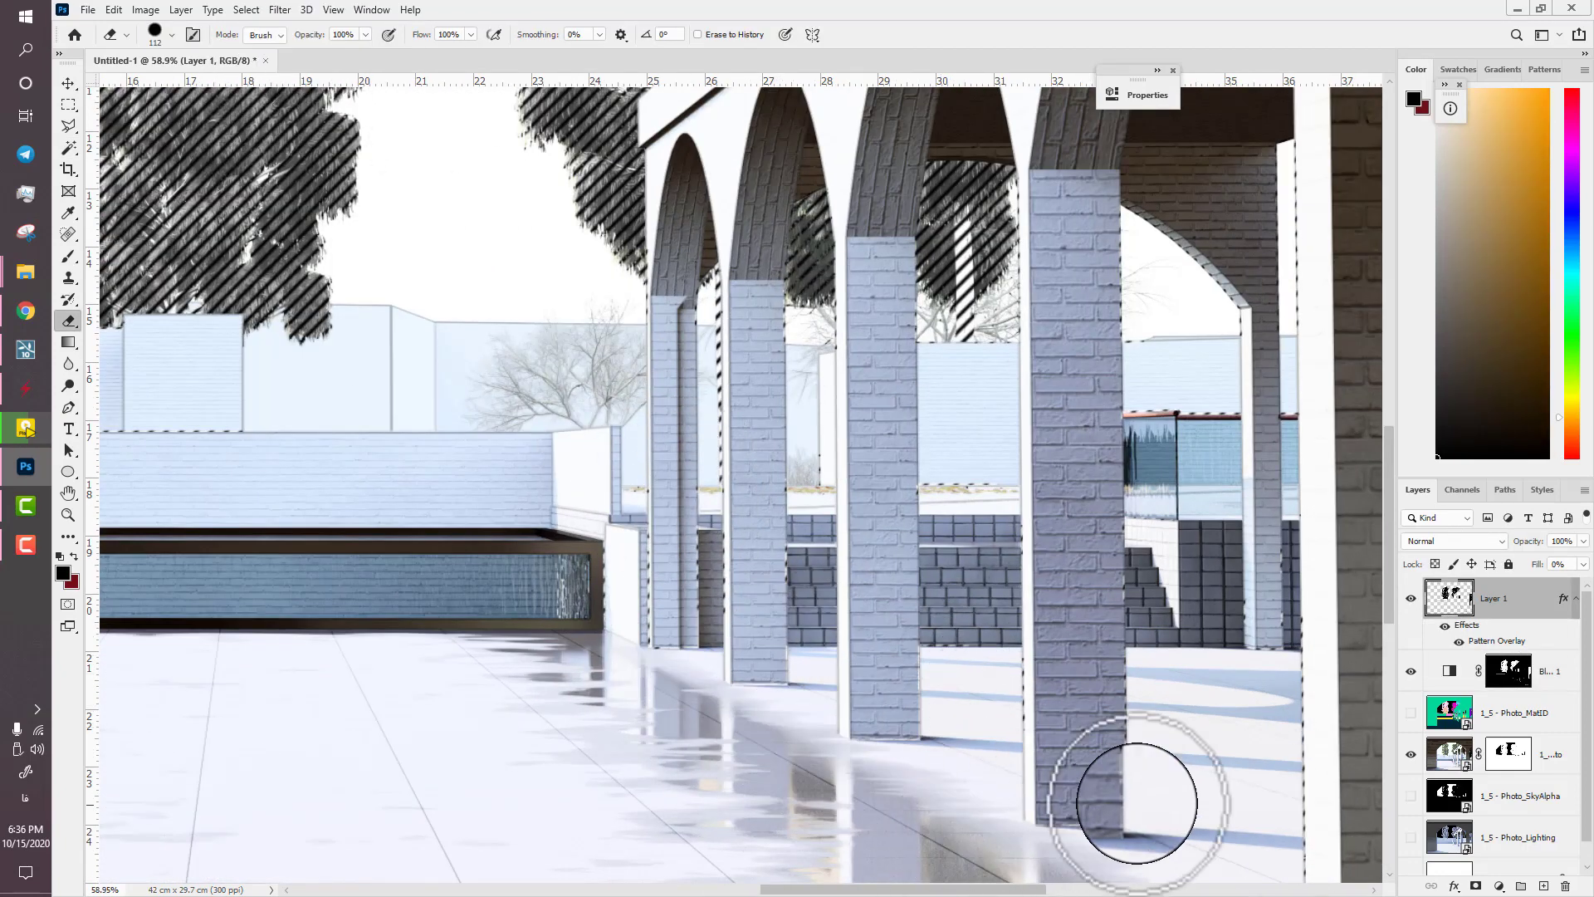
pyautogui.moveTo(1203, 445); pyautogui.dragTo(946, 493)
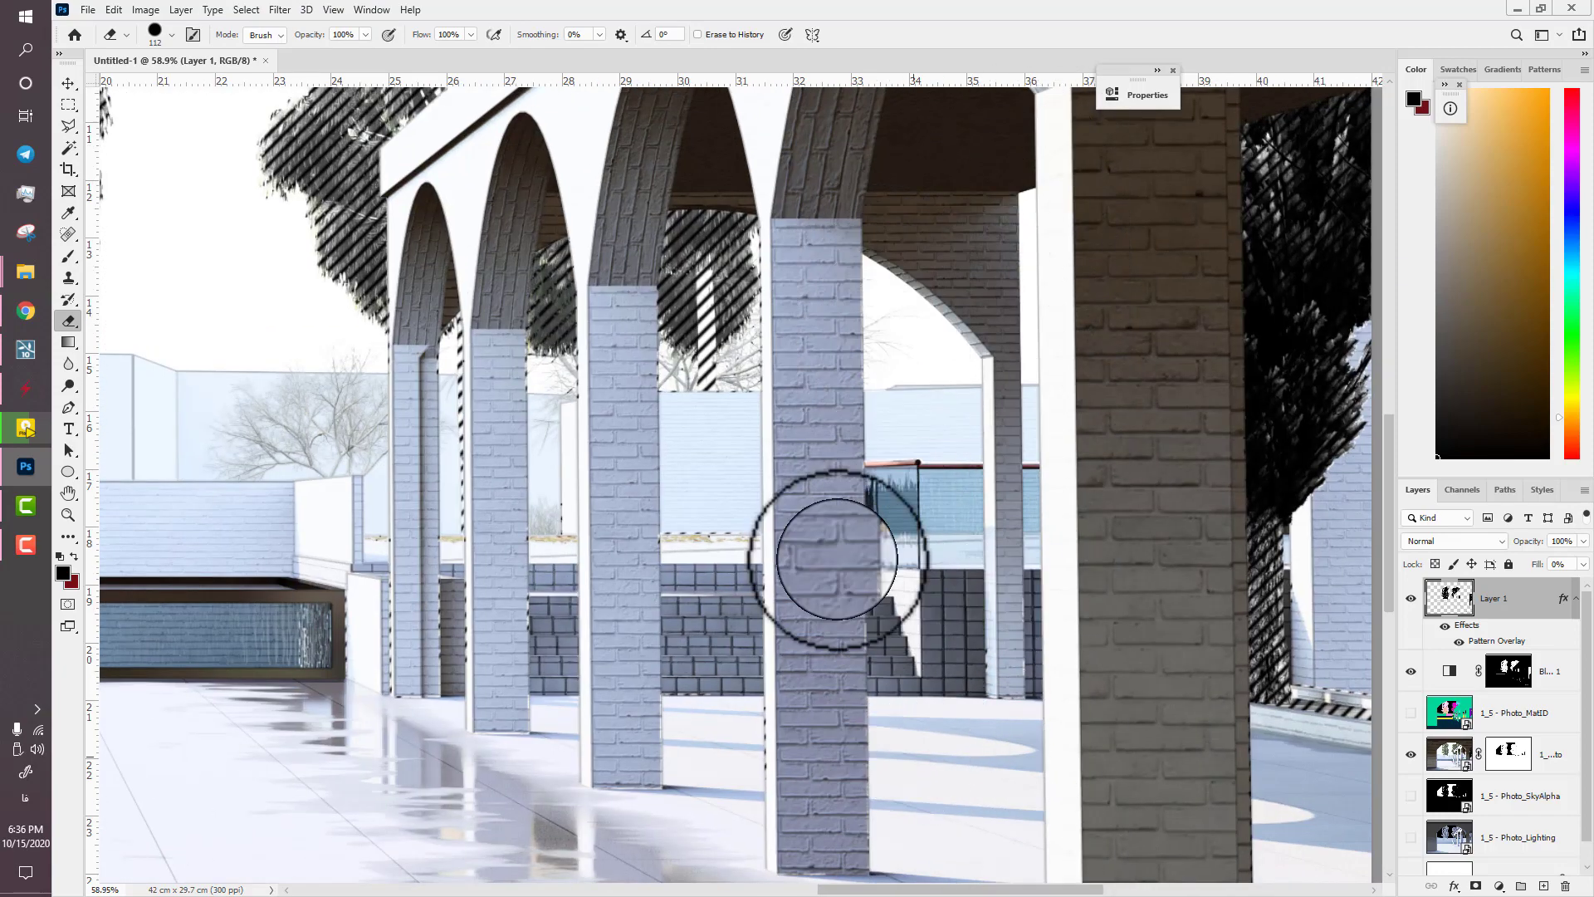
pyautogui.scroll(4, 462, 721)
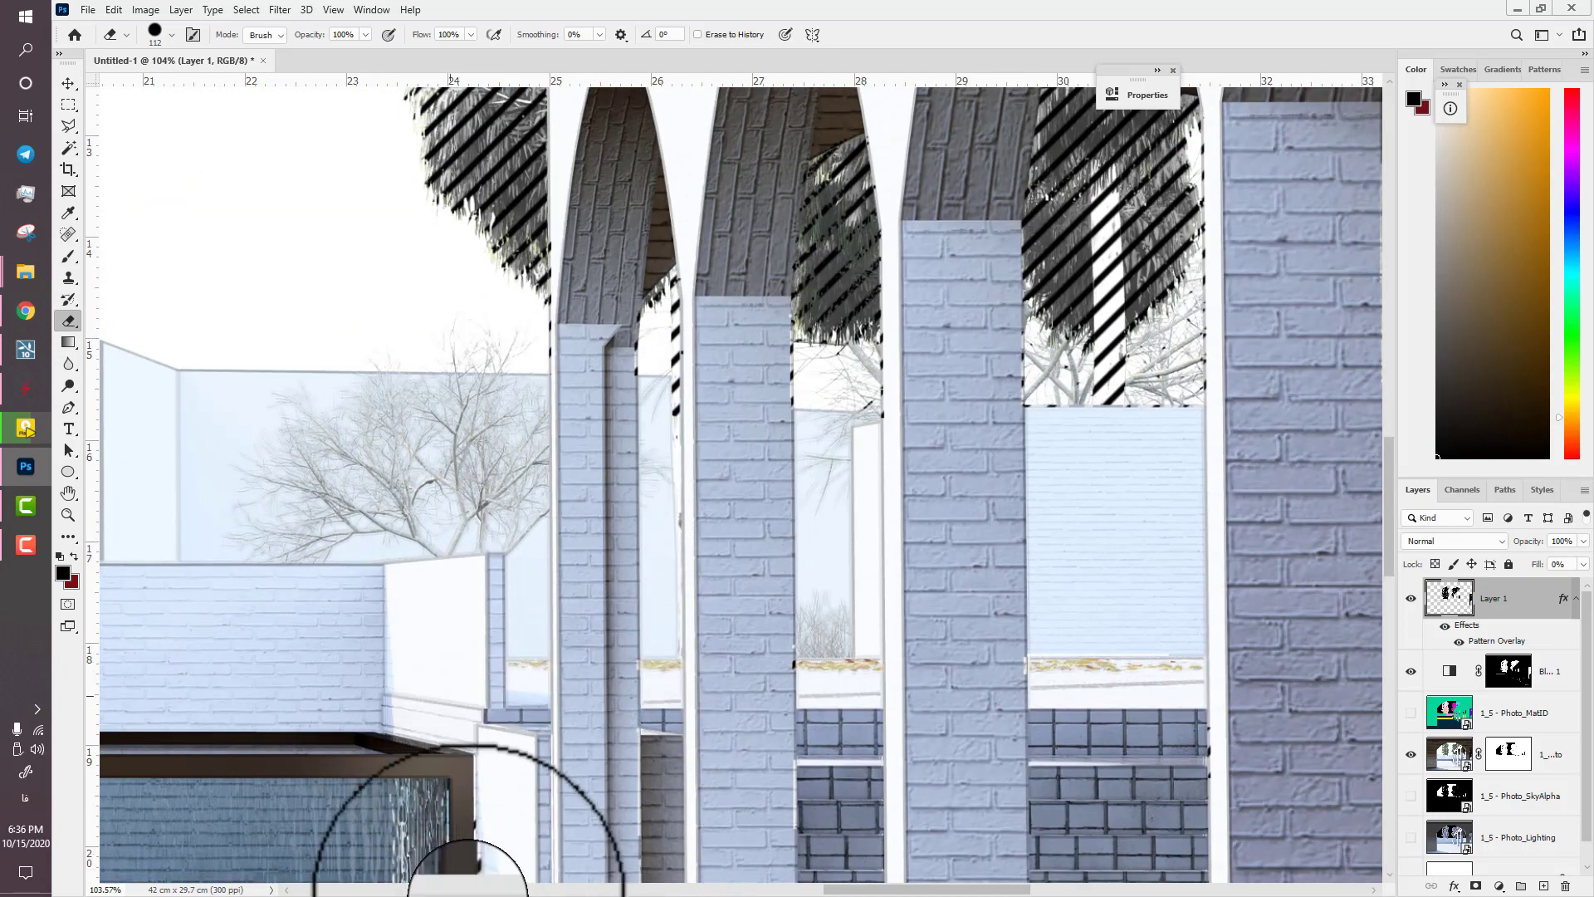
# - Erase the remaining stray hatch lines along the column edges and down the large right pillar's outer edge
pyautogui.moveTo(740, 598); pyautogui.dragTo(704, 285)
pyautogui.moveTo(979, 708); pyautogui.dragTo(220, 496)
pyautogui.moveTo(799, 676); pyautogui.dragTo(630, 341)
pyautogui.moveTo(947, 605); pyautogui.dragTo(719, 593)
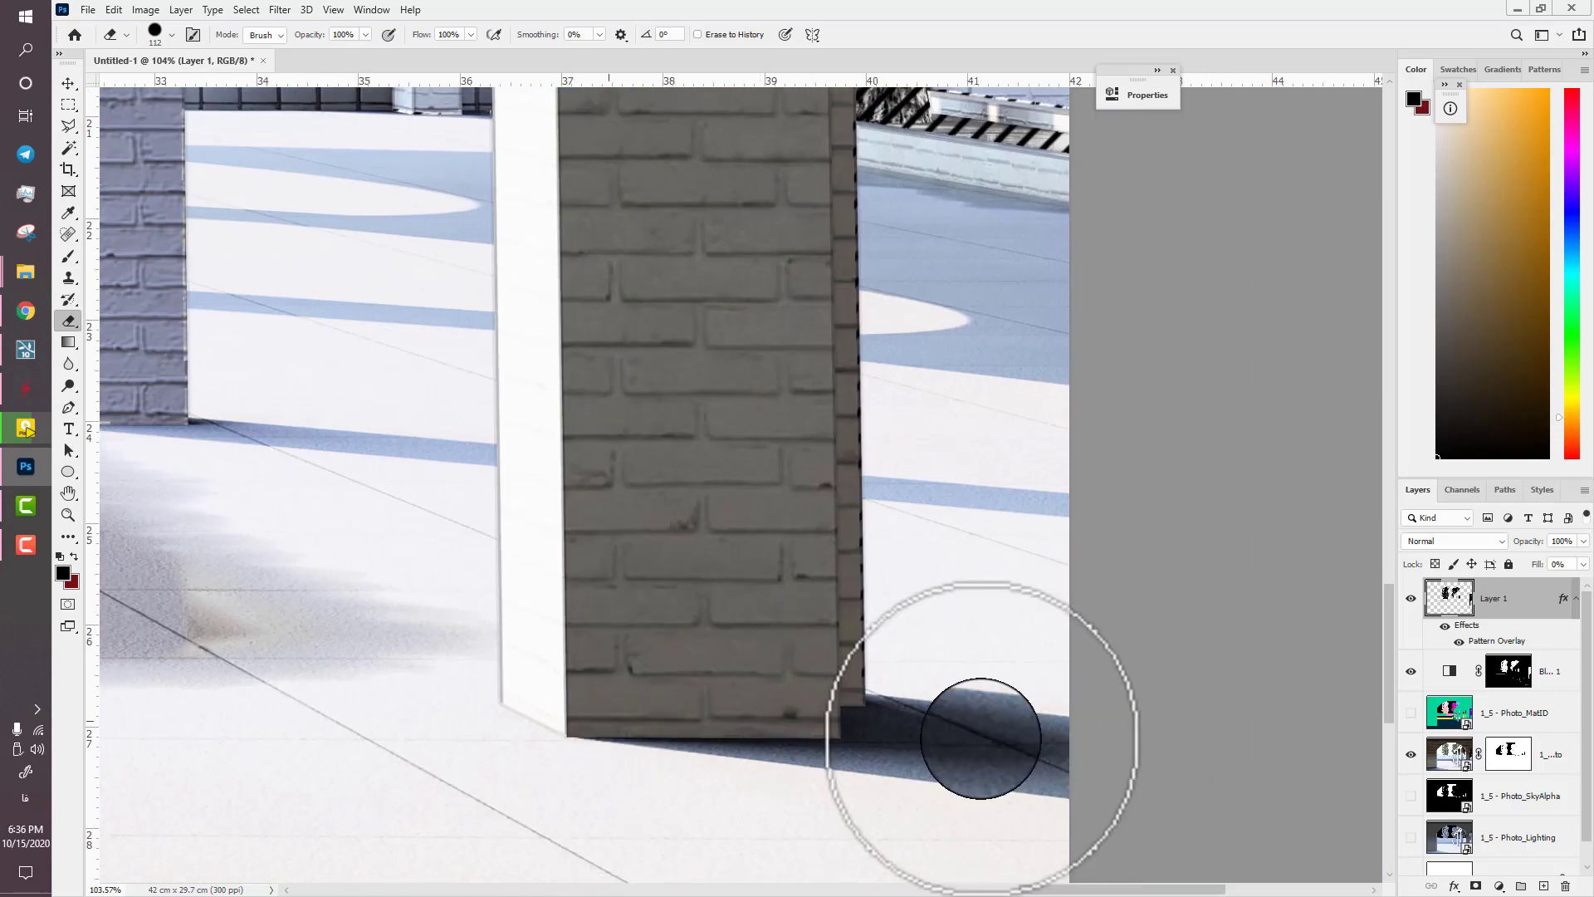
pyautogui.moveTo(847, 249); pyautogui.dragTo(747, 631)
pyautogui.scroll(-6, 715, 611)
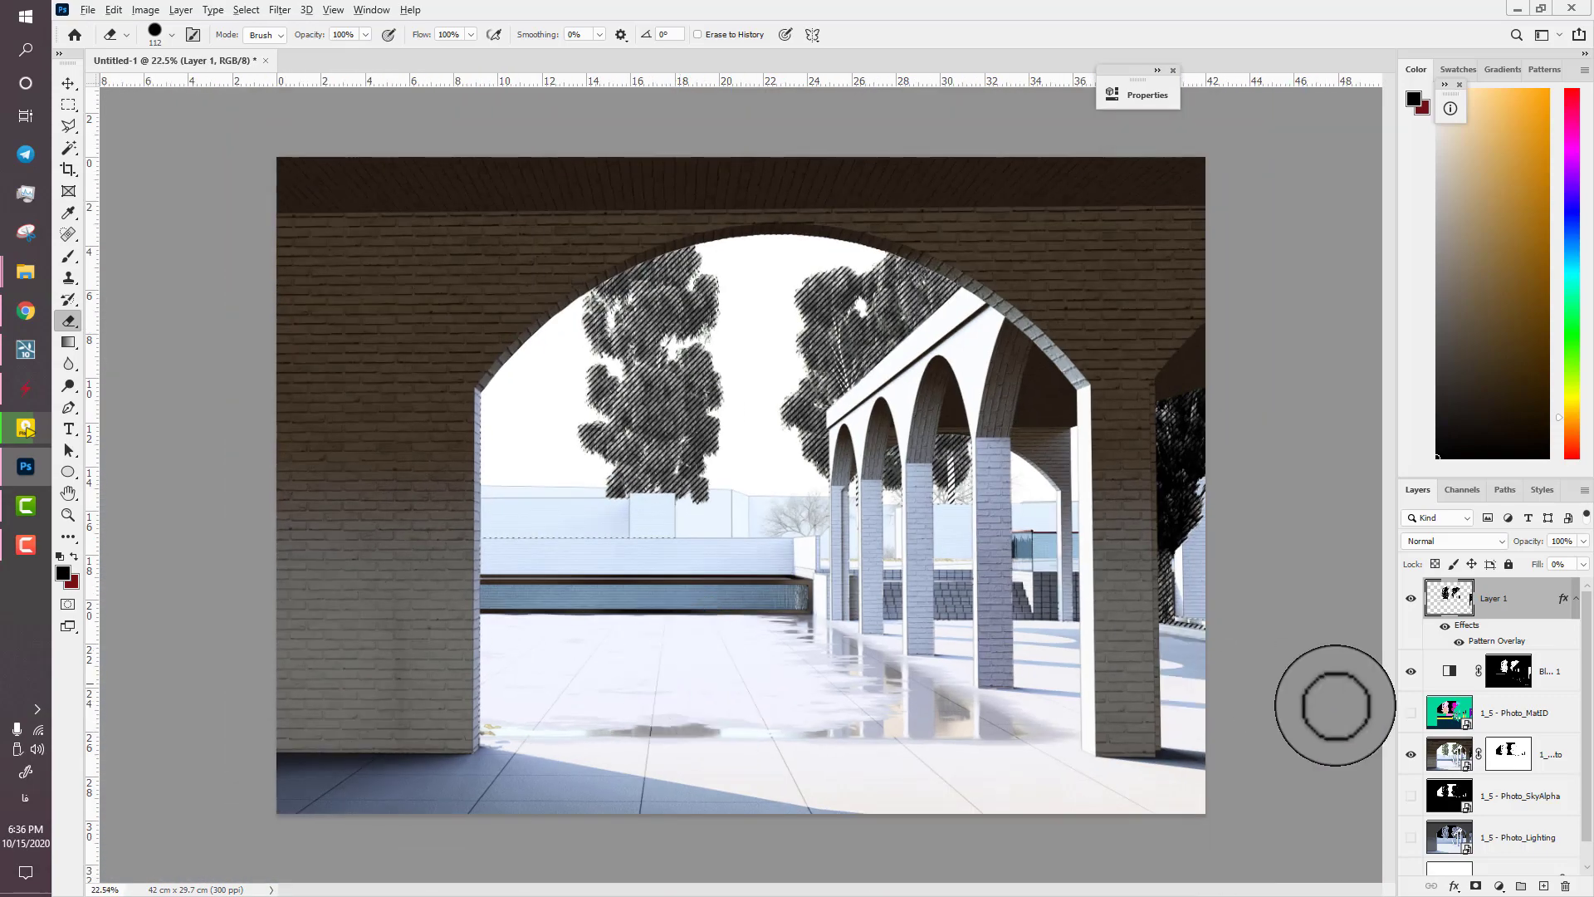
# - Move the 1_5 - Photo_Lighting layer to the top of the stack, show it and set its blend mode to Darken
pyautogui.scroll(-1, 1471, 804)
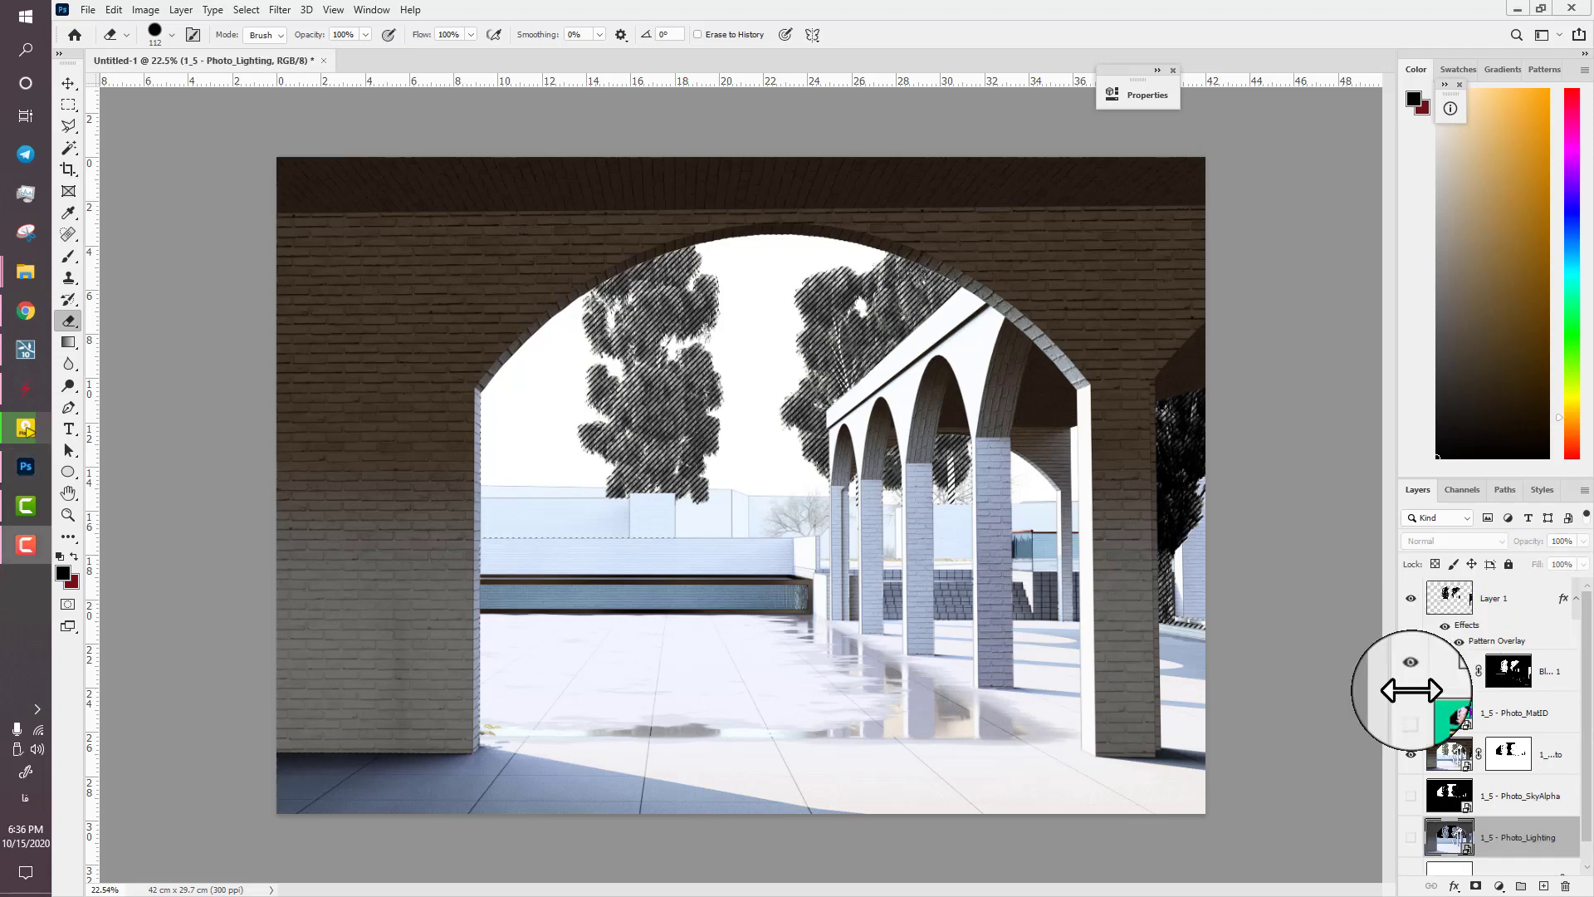
pyautogui.moveTo(1477, 811); pyautogui.dragTo(1403, 616)
pyautogui.click(1410, 597)
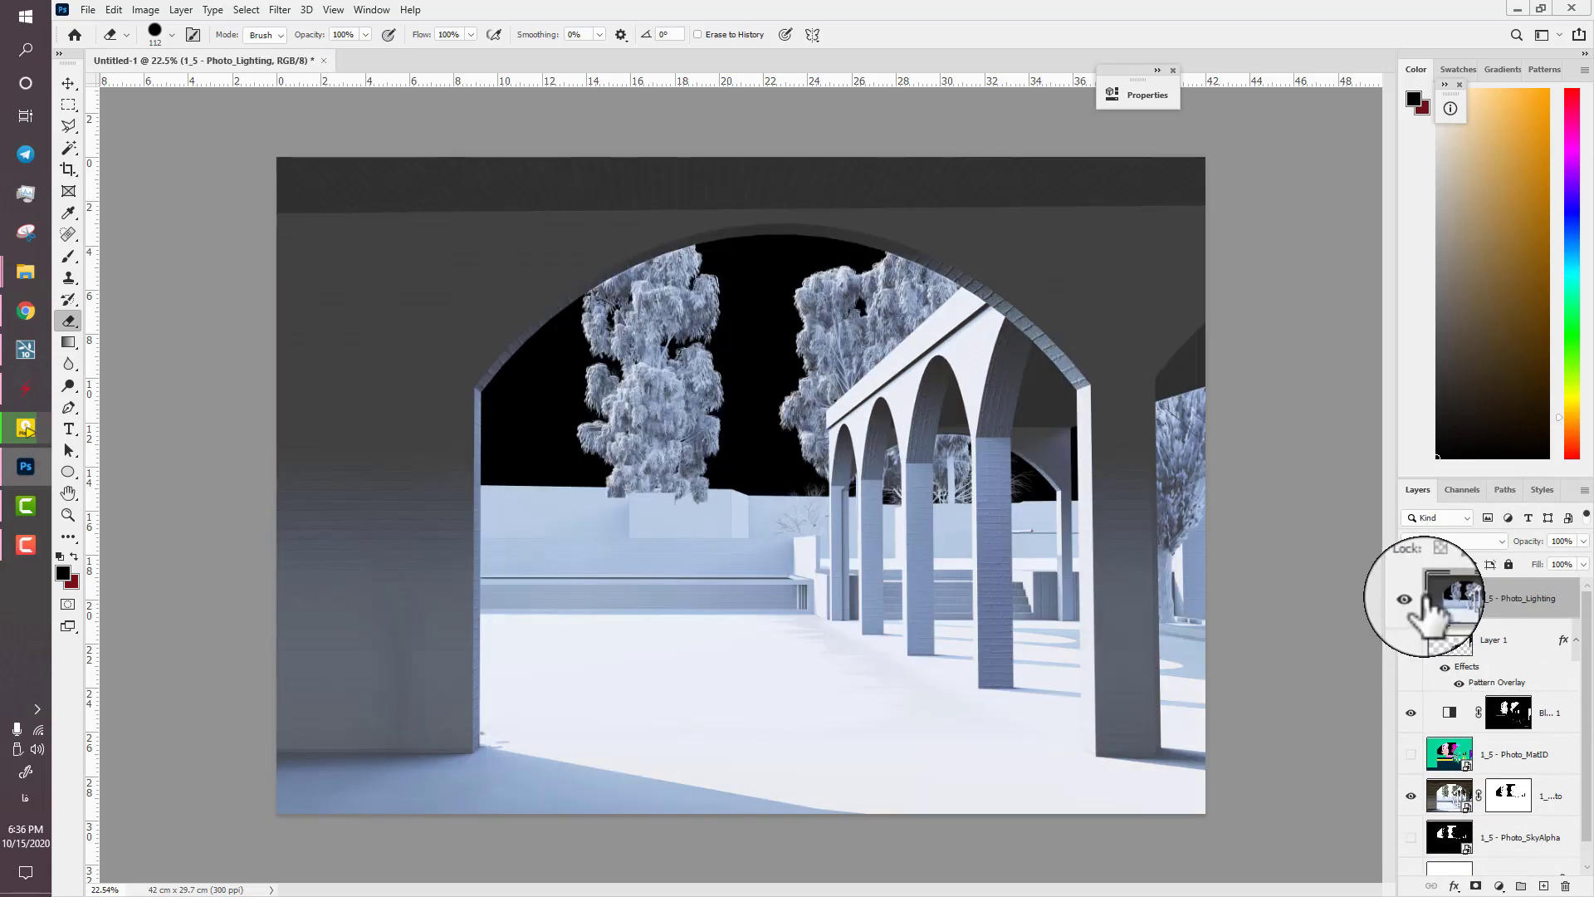
pyautogui.click(1449, 541)
pyautogui.click(1424, 550)
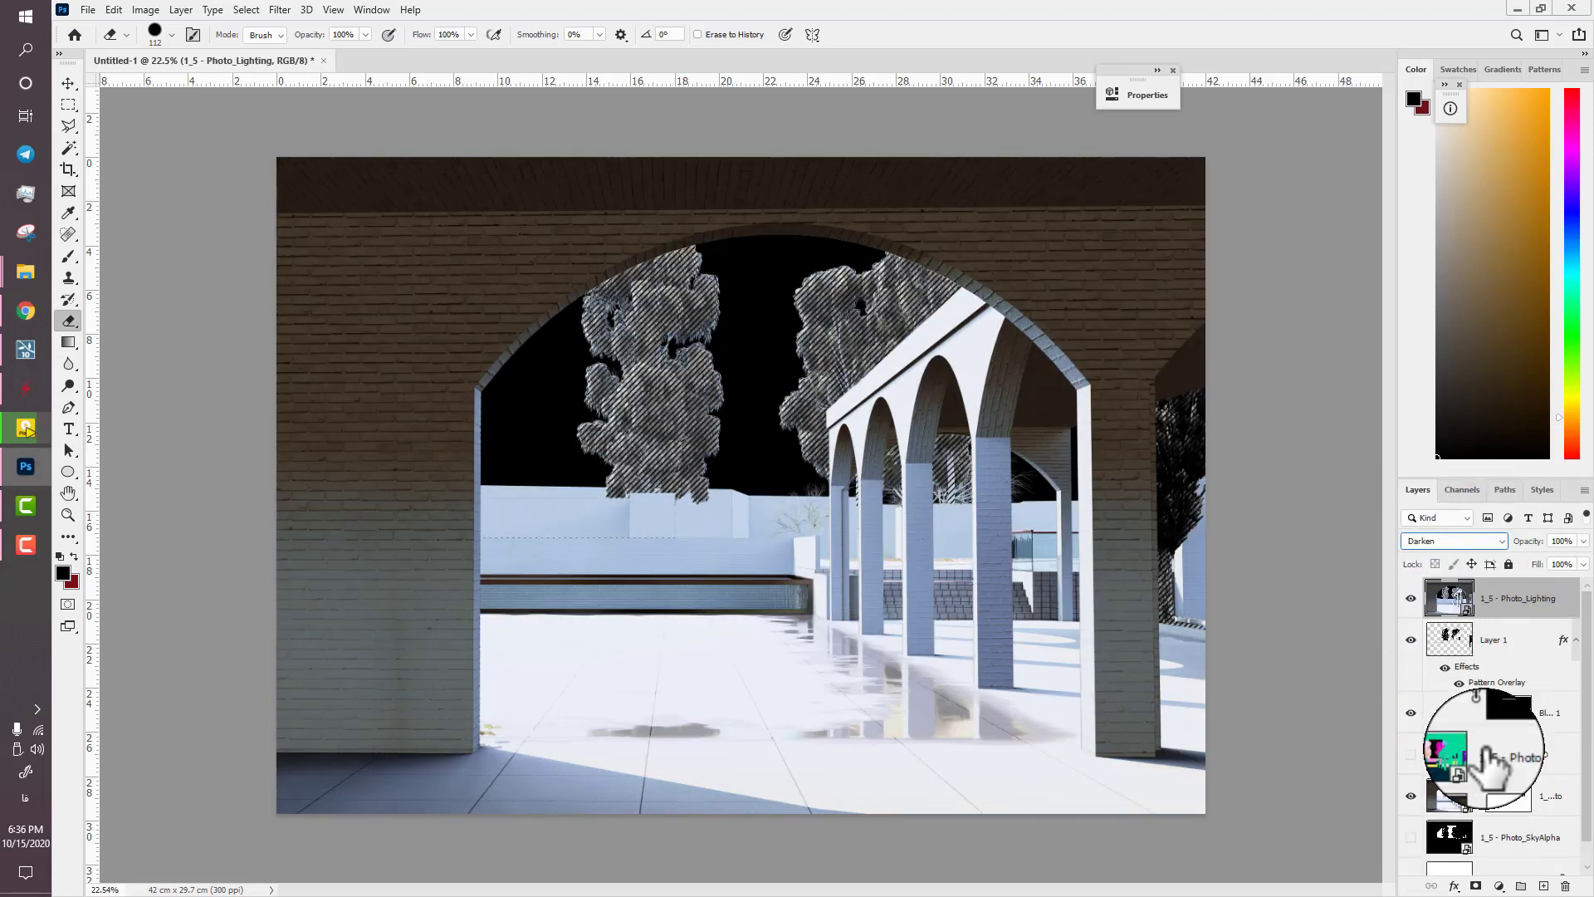
# - Copy the main render's sky mask onto the 1_5 - Photo_Lighting layer and compare the image with that layer on and off
pyautogui.moveTo(1507, 780); pyautogui.dragTo(1503, 602)
pyautogui.click(1428, 545)
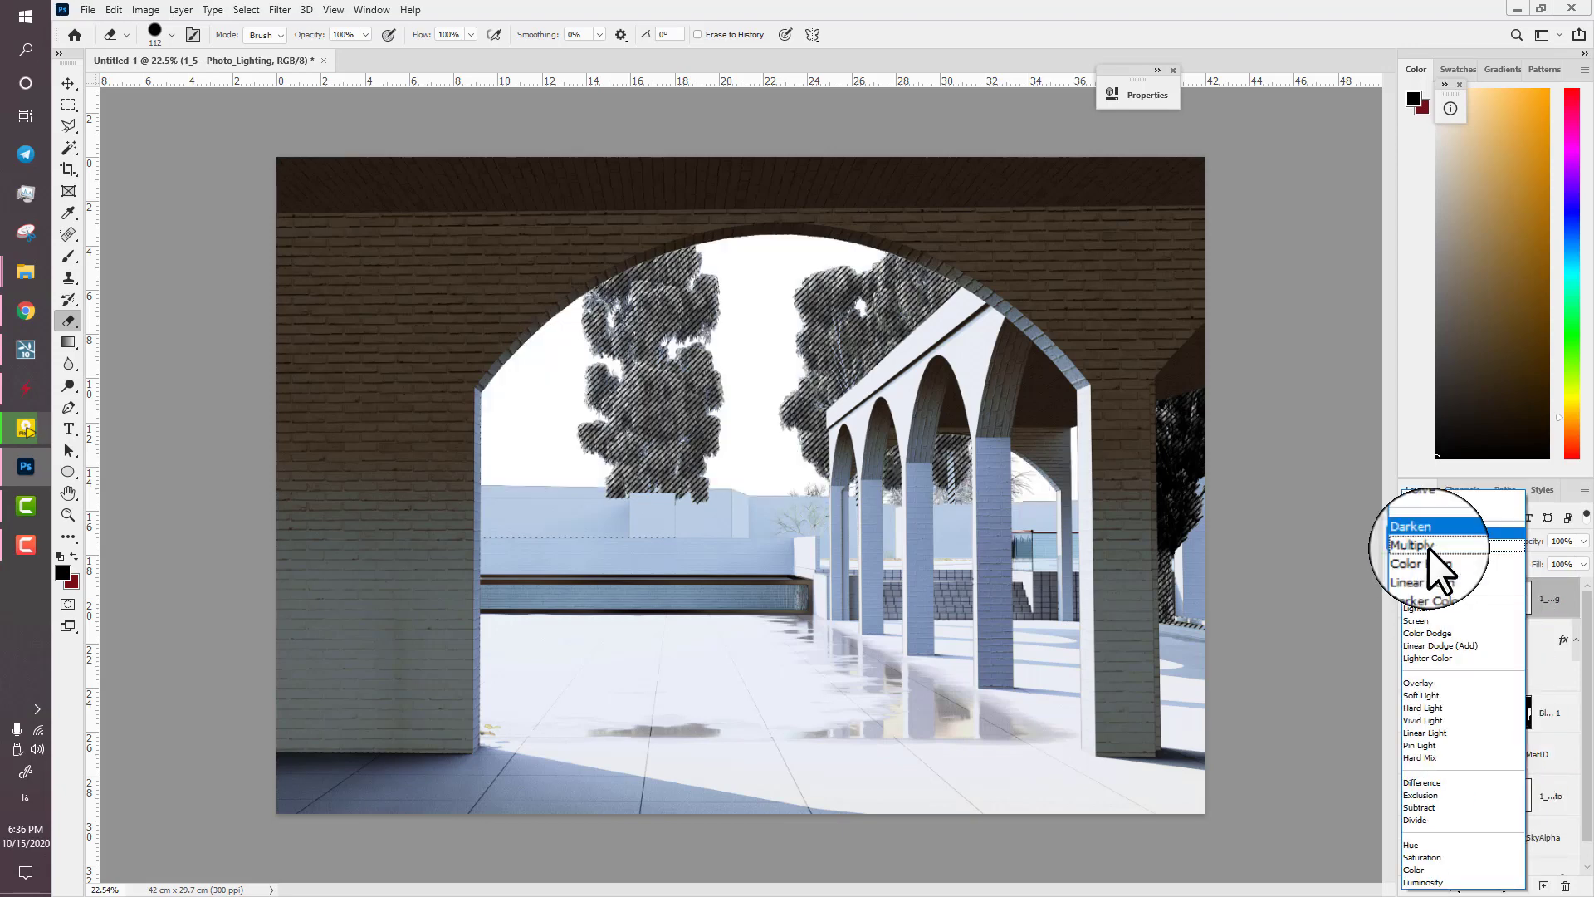
pyautogui.click(1438, 536)
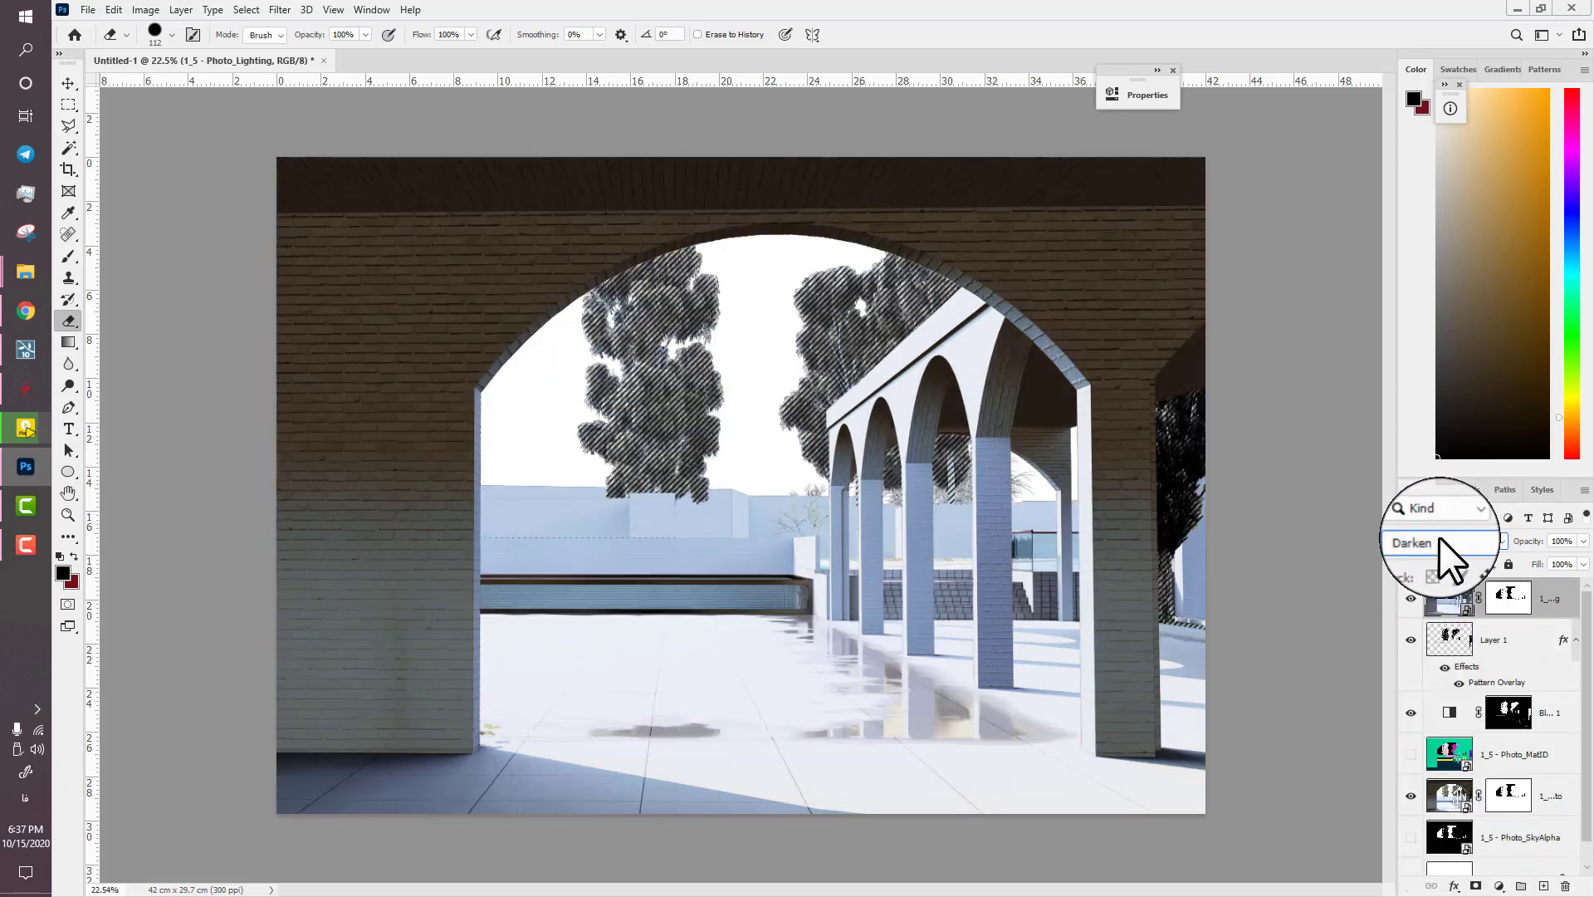
pyautogui.click(1411, 598)
pyautogui.click(1411, 598)
pyautogui.click(1411, 597)
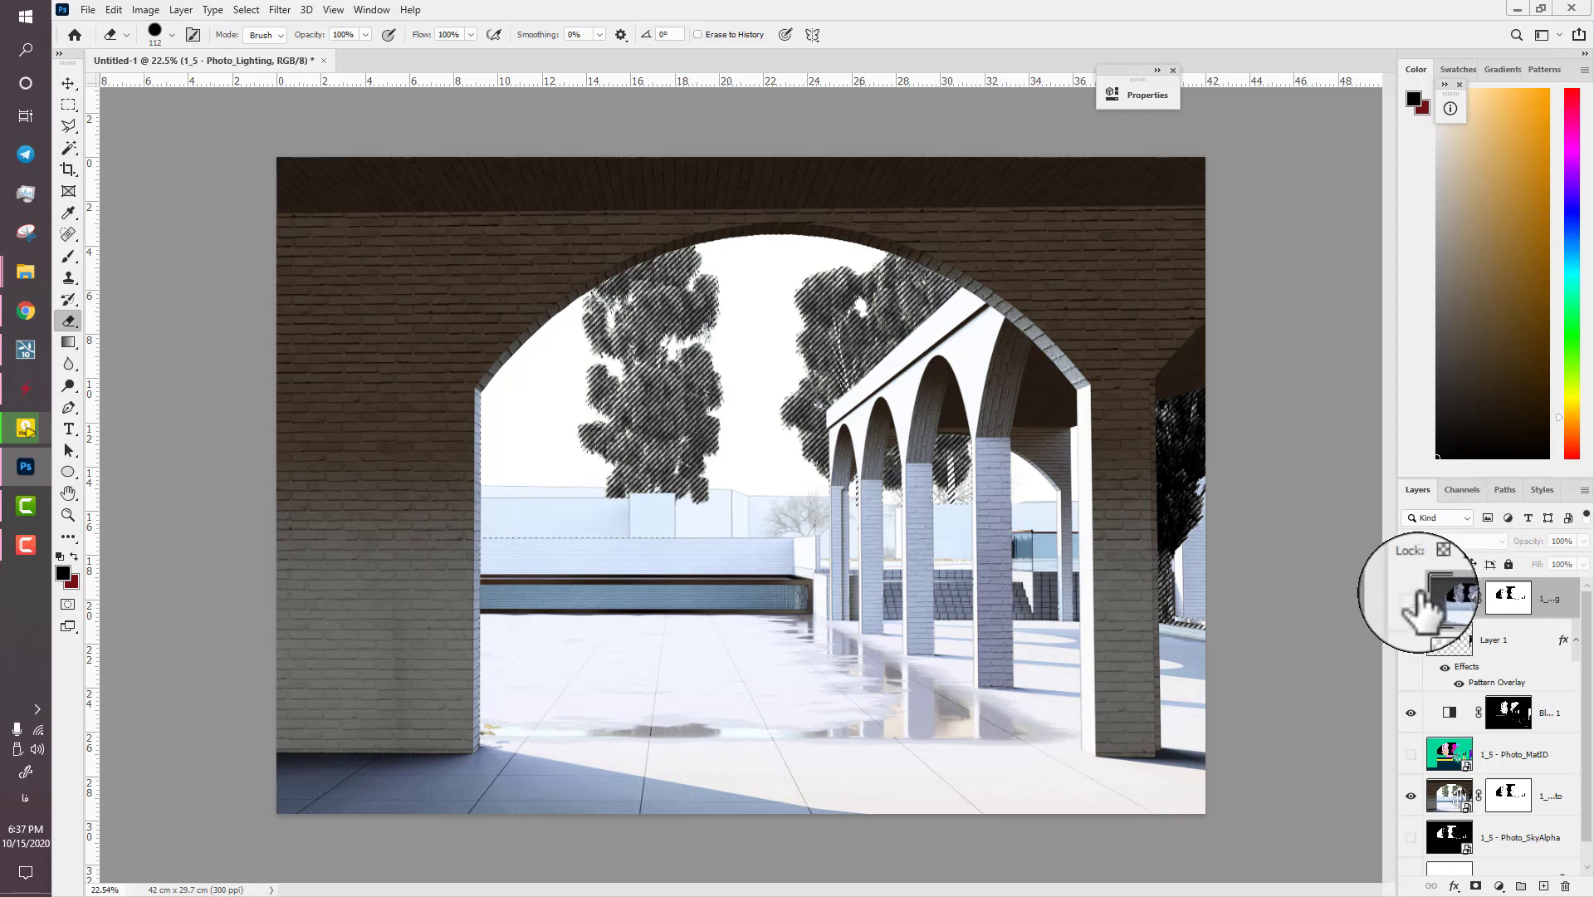
pyautogui.click(1416, 593)
# - Try other blend modes on the 1_5 - Photo_Lighting layer, including Color Burn, Lighten, Soft Light, Difference and Saturation
pyautogui.click(1447, 545)
pyautogui.click(1433, 546)
pyautogui.scroll(-1, 1440, 542)
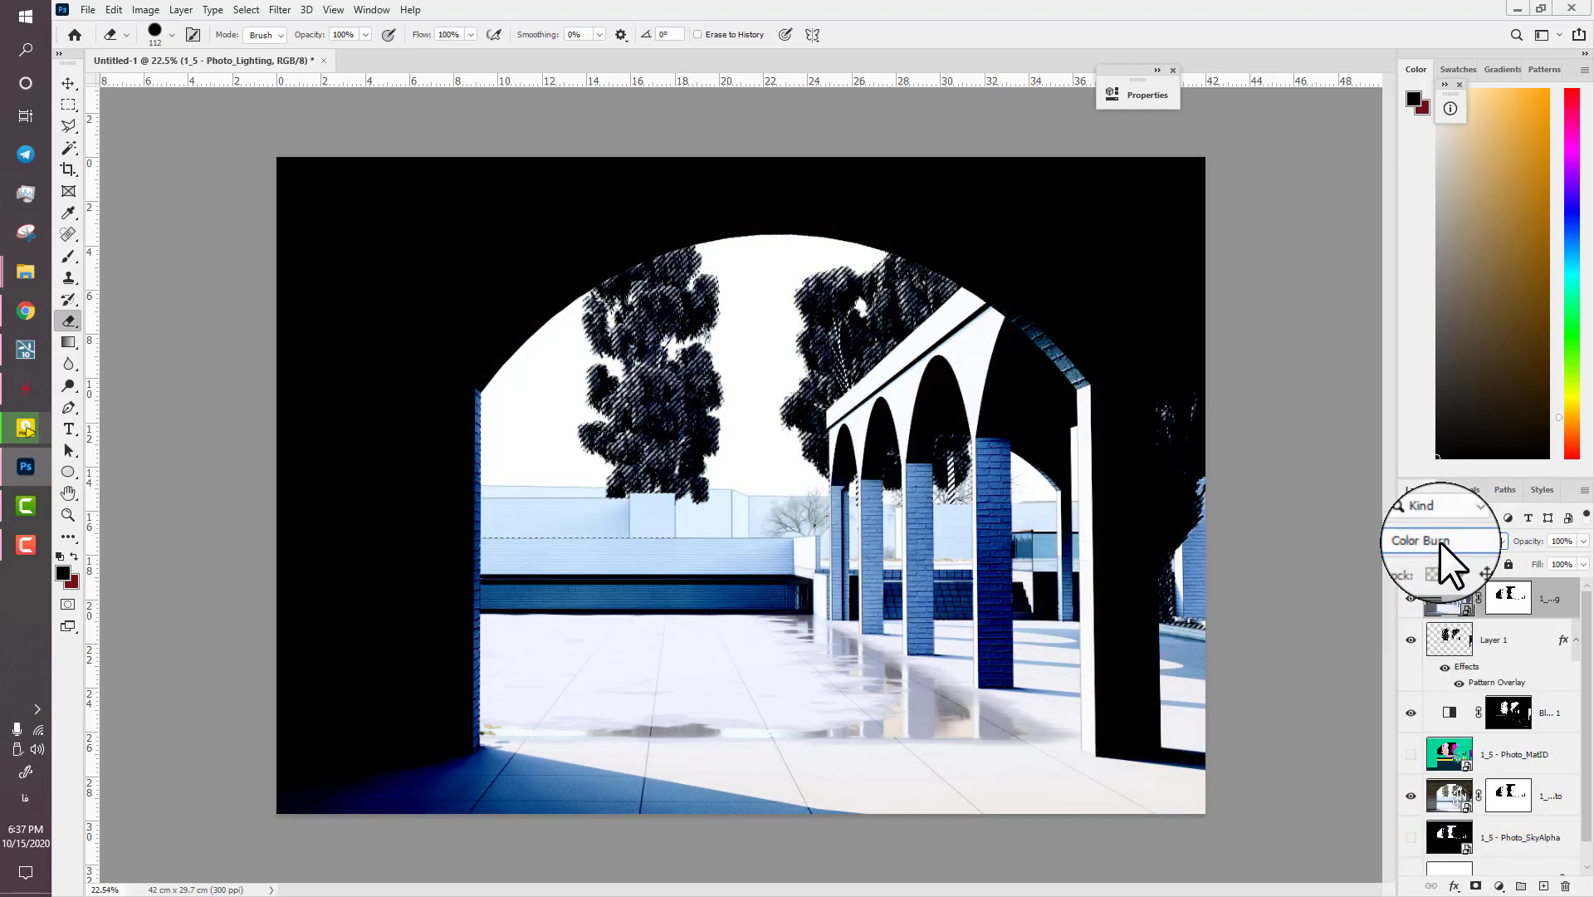
pyautogui.scroll(-3, 1440, 541)
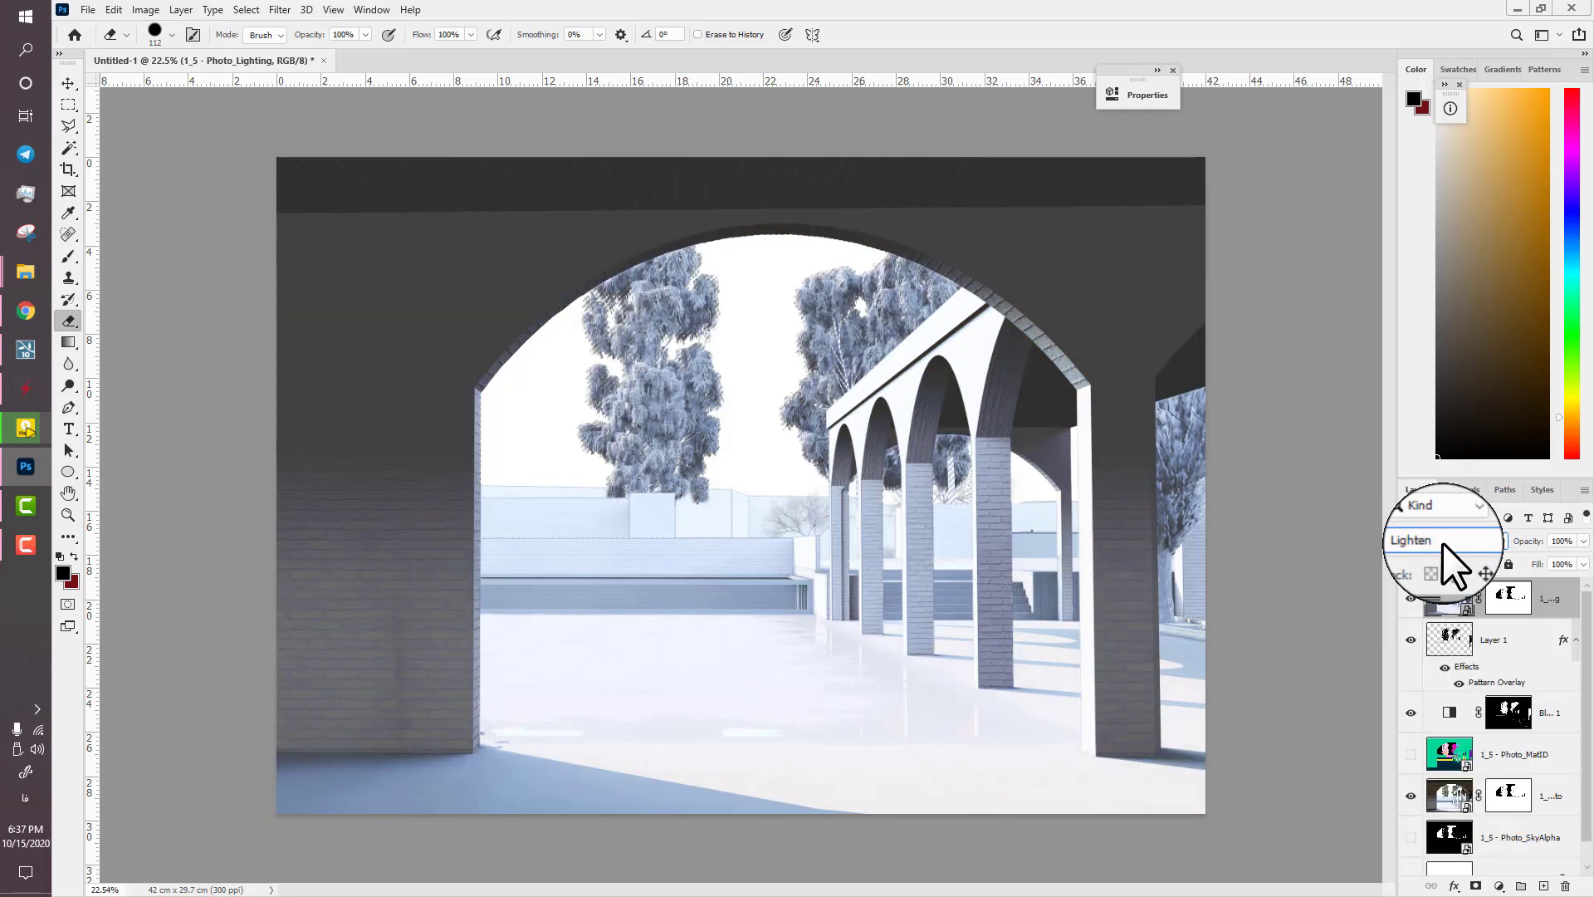
pyautogui.scroll(-6, 1442, 541)
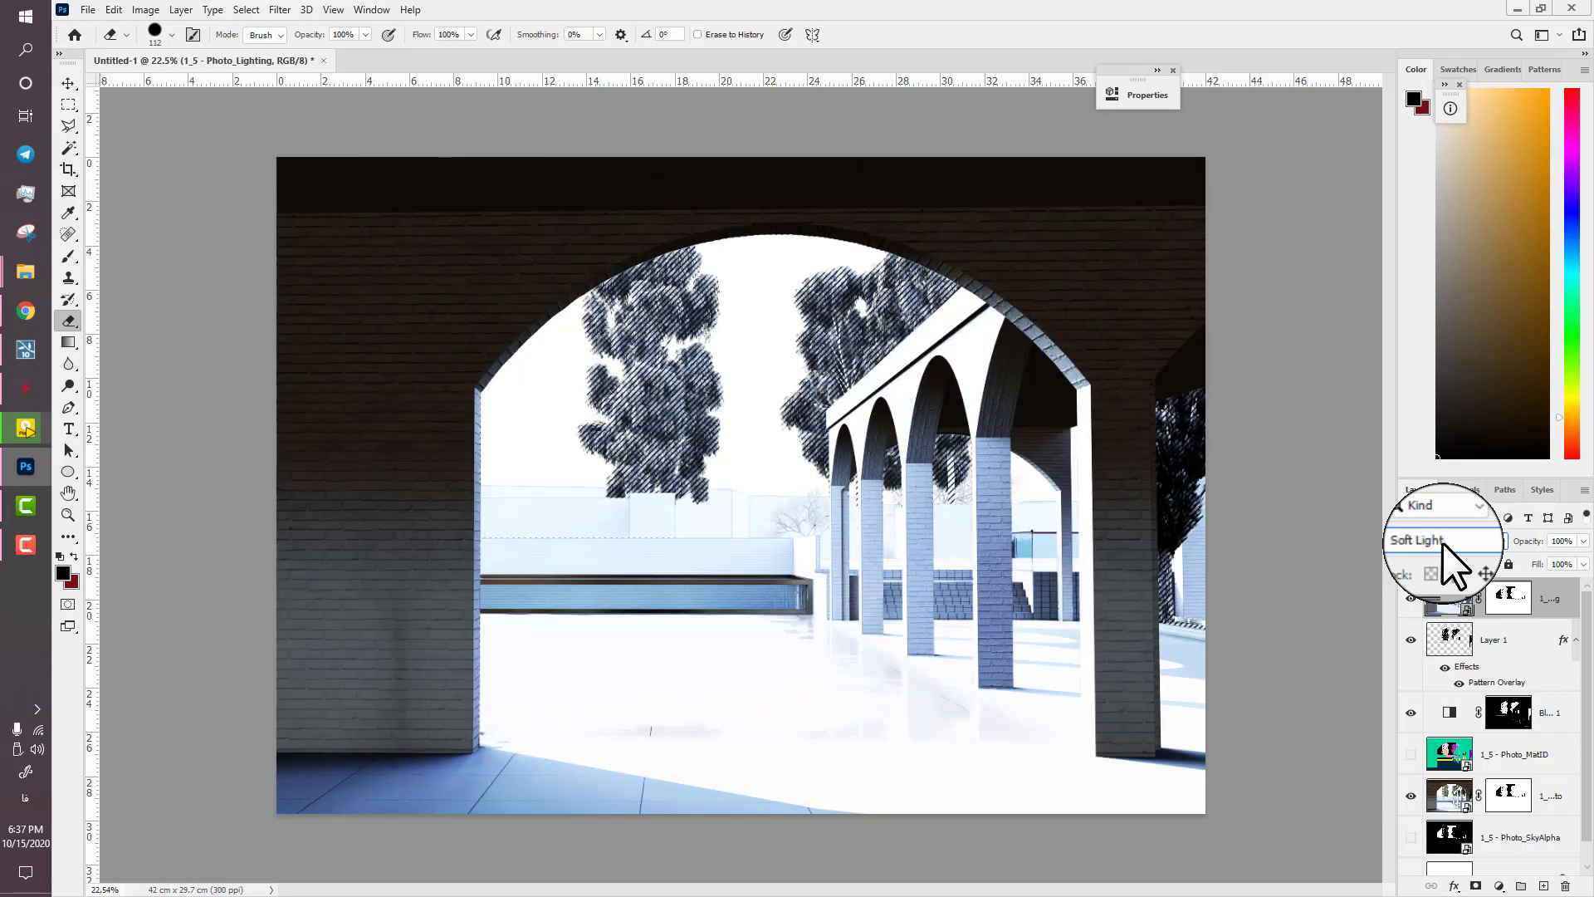
pyautogui.scroll(-6, 1442, 541)
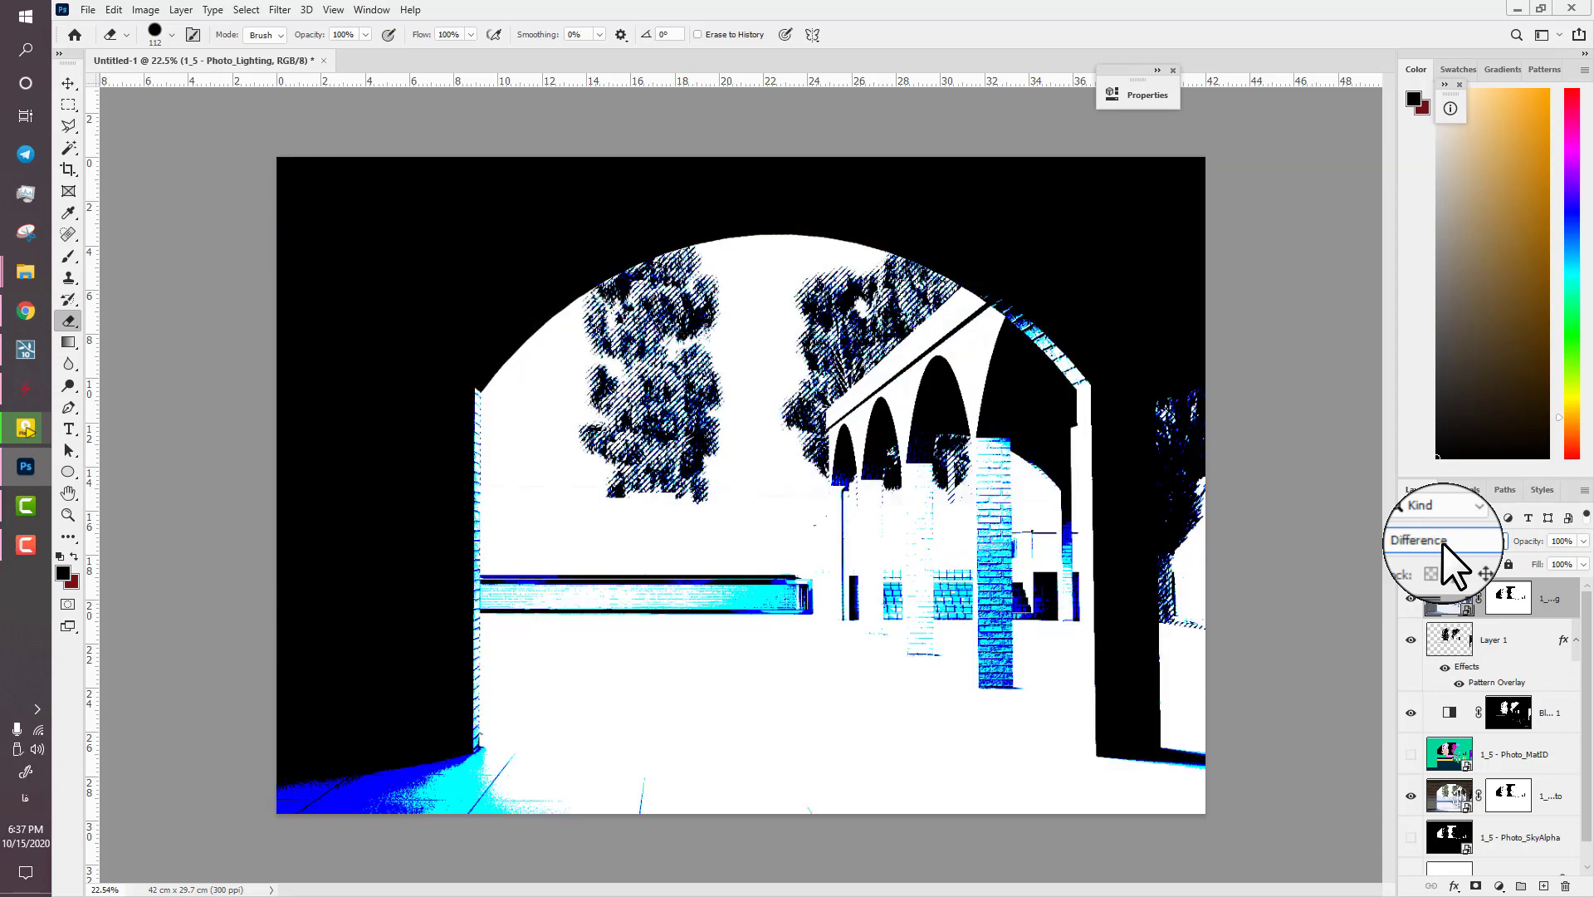
pyautogui.scroll(-5, 1442, 541)
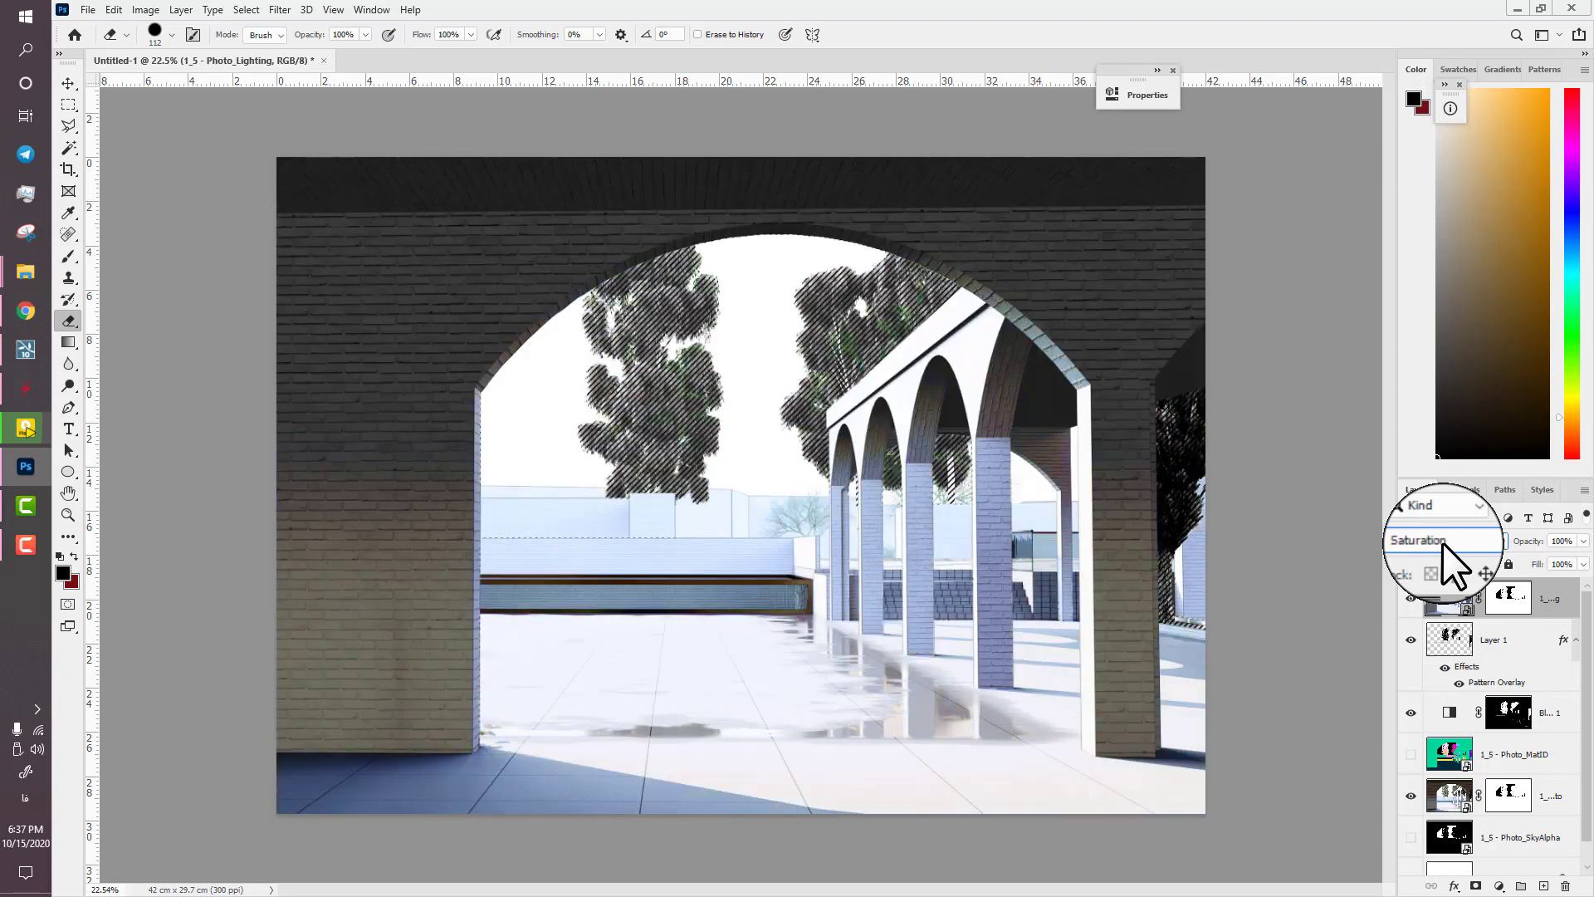
pyautogui.hotkey('shift', 'alt', 'm')
# - Set the 1_5 - Photo_Lighting layer to Overlay, then hide it and move it below the masked main render layer
pyautogui.click(1442, 541)
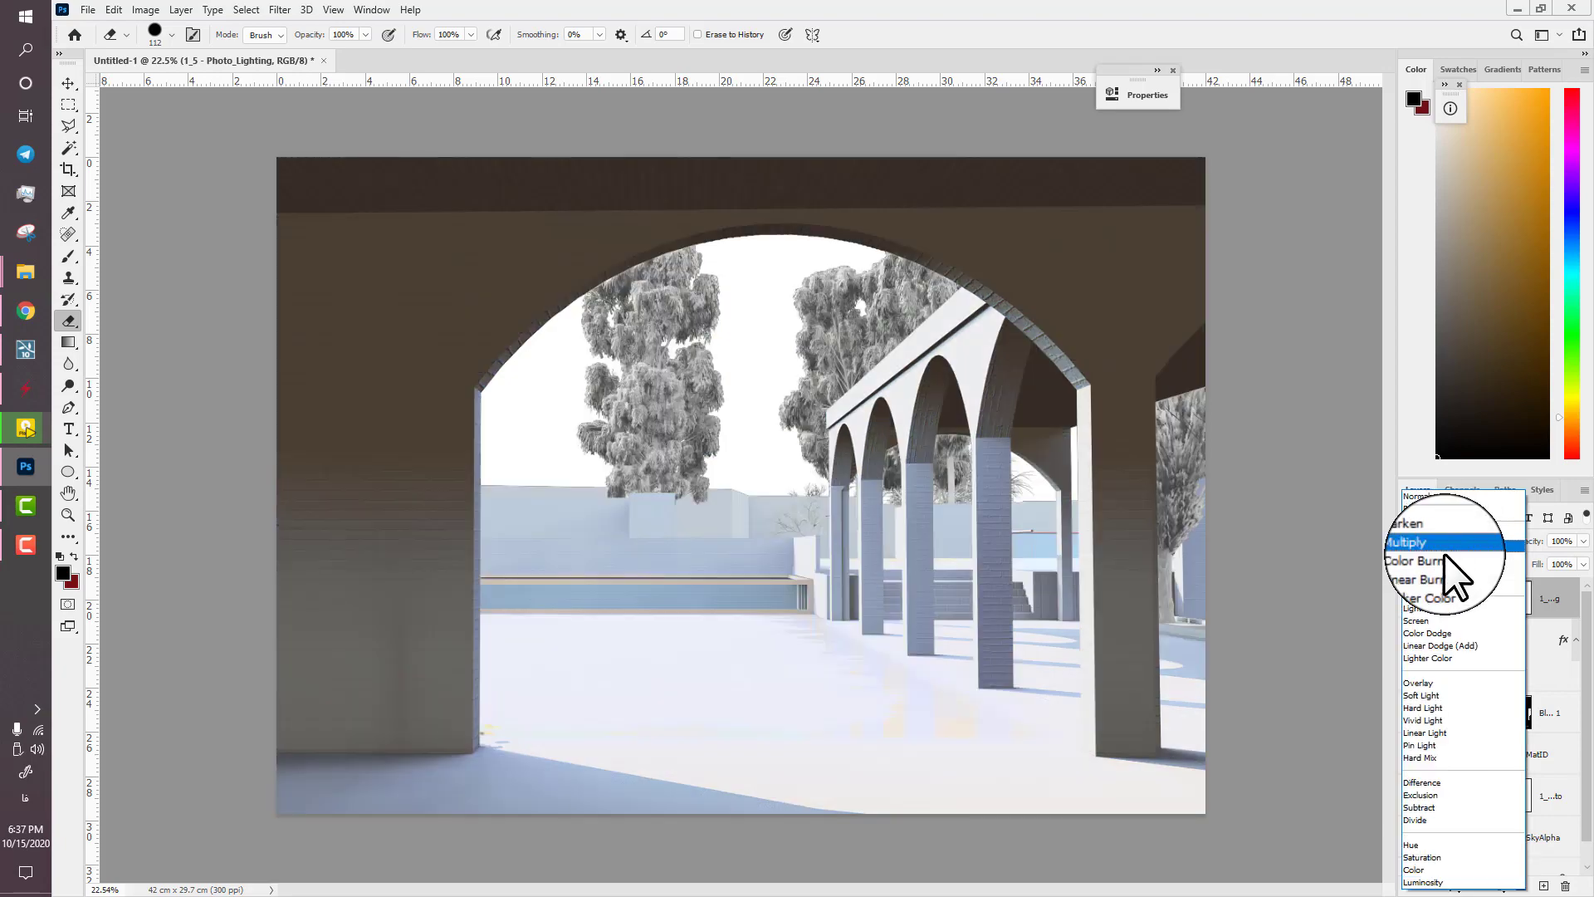
pyautogui.click(1418, 683)
pyautogui.click(1411, 597)
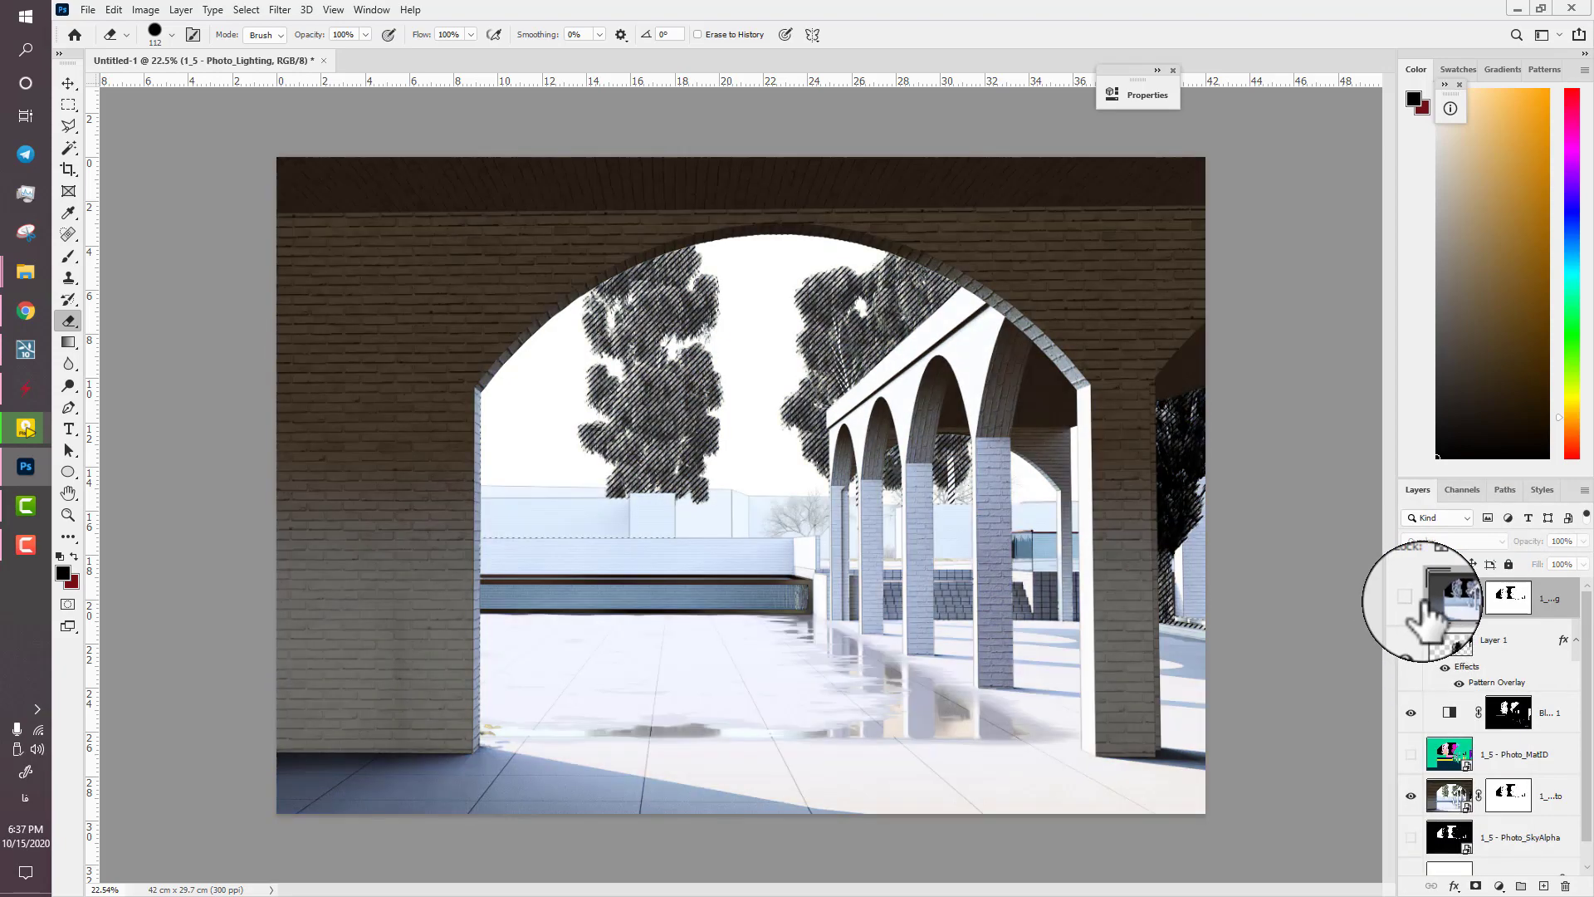
pyautogui.moveTo(1448, 612); pyautogui.dragTo(1453, 794)
# - Erase the stray hatch line along the top of the low wall behind the pool on Layer 1
pyautogui.scroll(2, 914, 670)
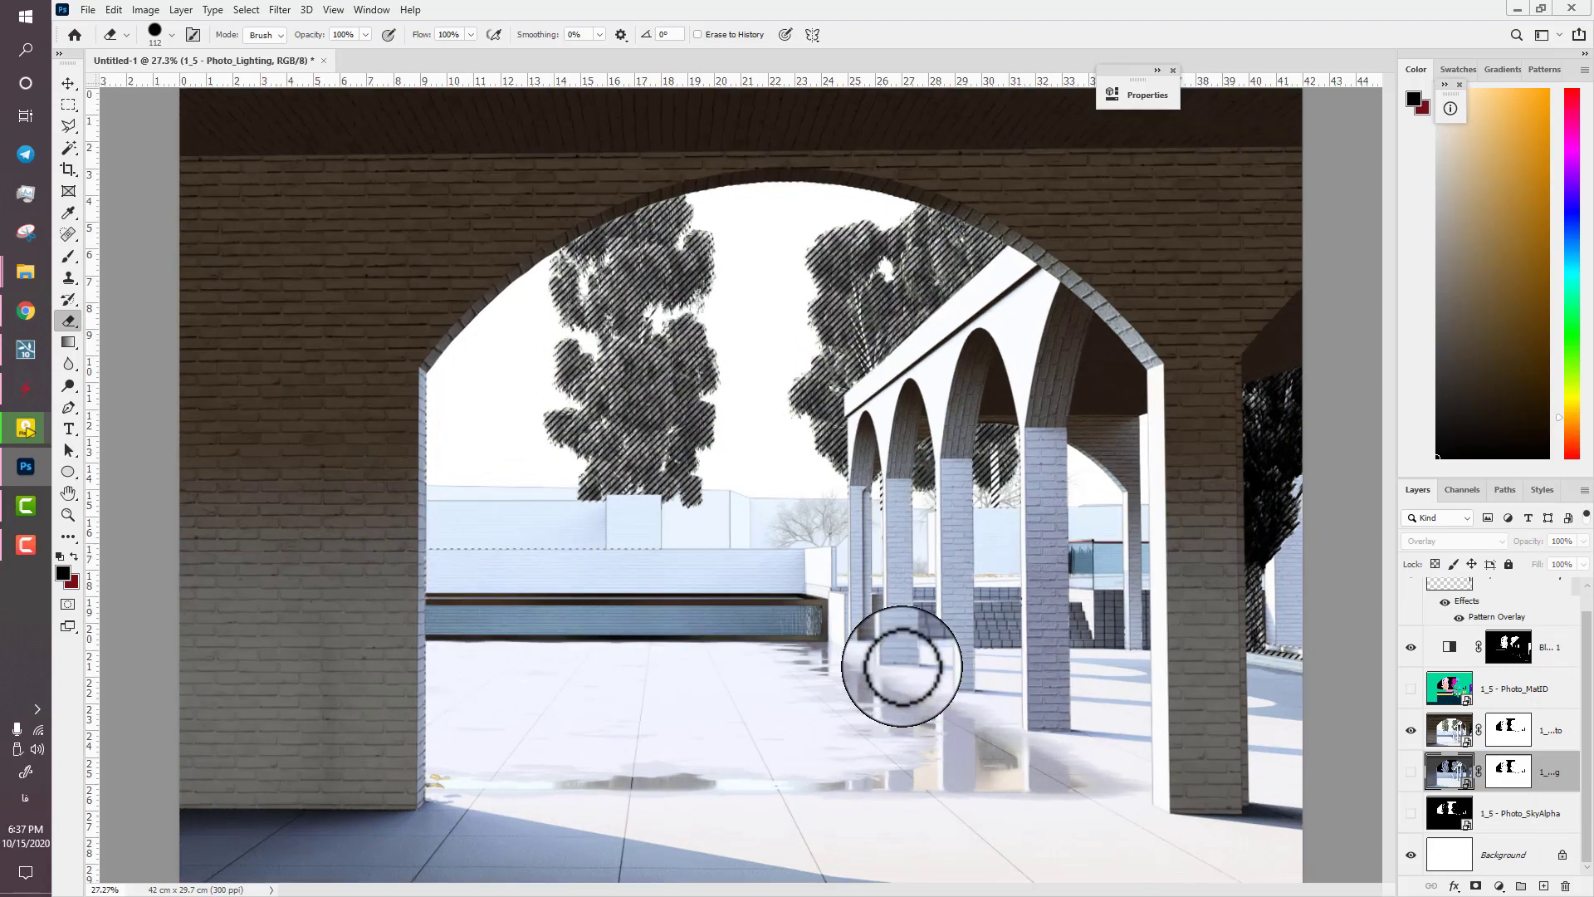
pyautogui.scroll(2, 1526, 719)
pyautogui.click(1445, 600)
pyautogui.scroll(10, 671, 548)
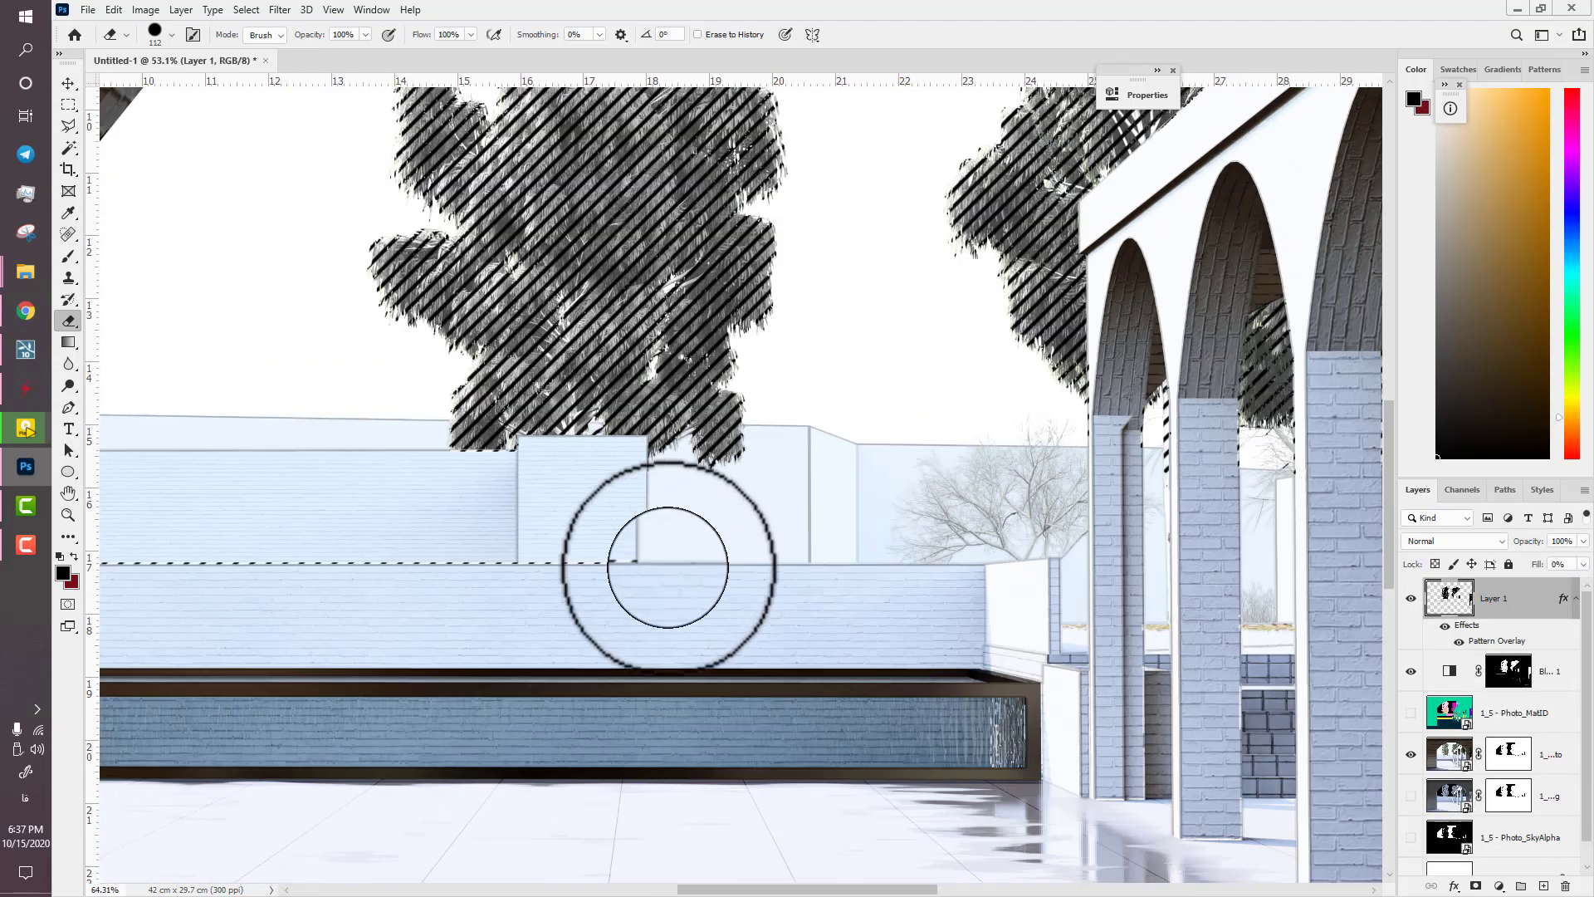
pyautogui.moveTo(545, 595); pyautogui.dragTo(828, 581)
# - Erase the stray hatch line running up the inner edge of the large left pillar
pyautogui.scroll(-2, 399, 647)
pyautogui.scroll(-6, 402, 647)
pyautogui.scroll(-3, 415, 797)
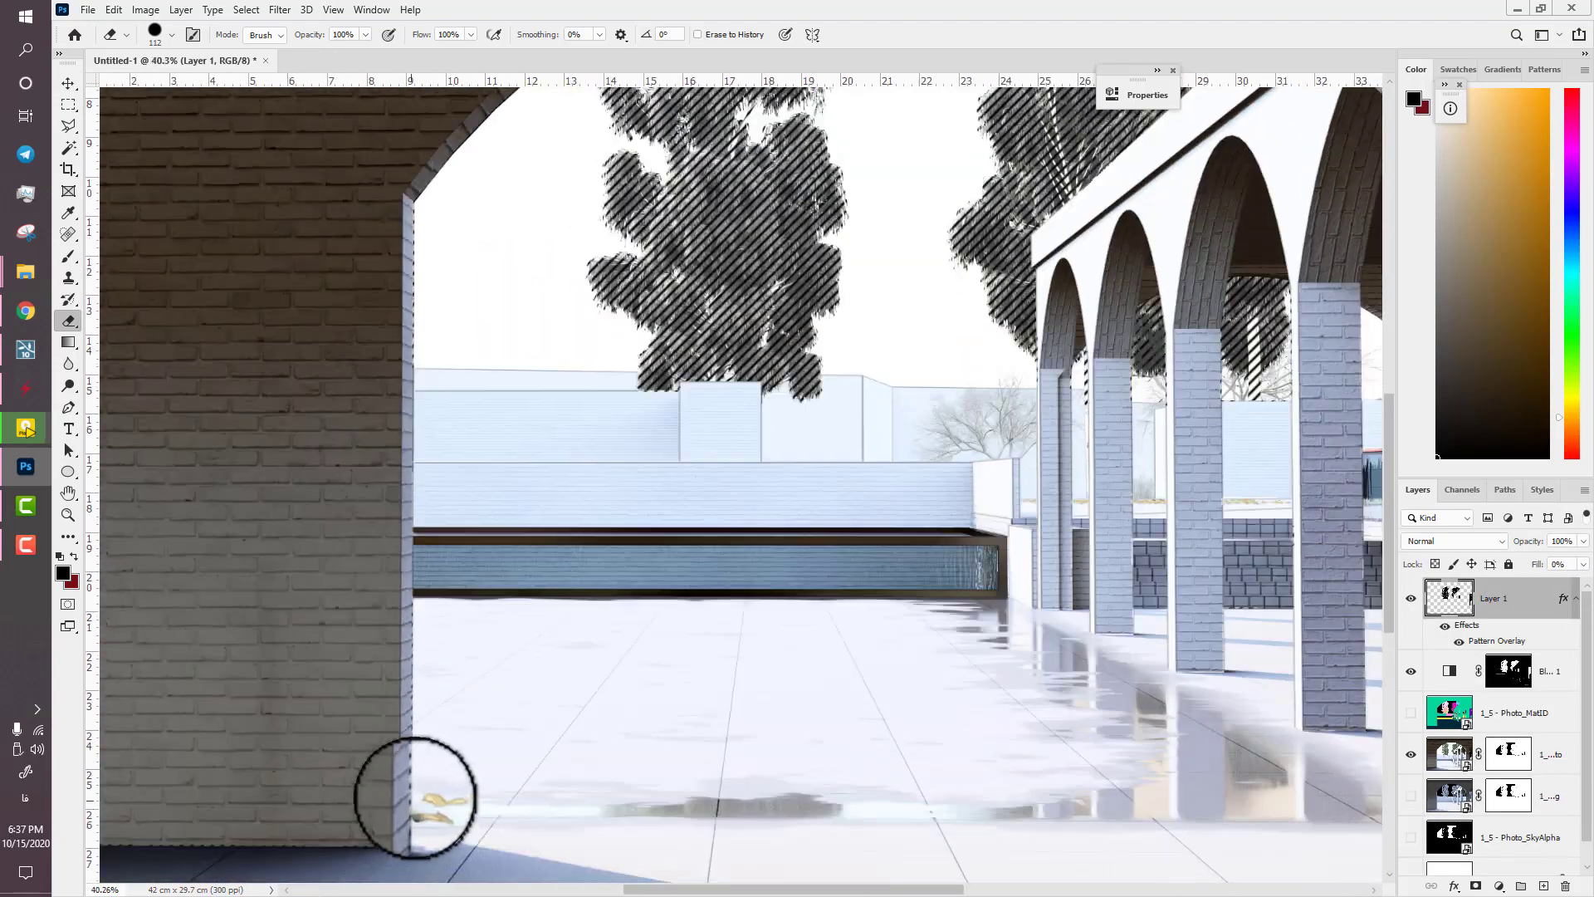
pyautogui.moveTo(412, 805); pyautogui.dragTo(447, 804)
pyautogui.moveTo(357, 778); pyautogui.dragTo(384, 139)
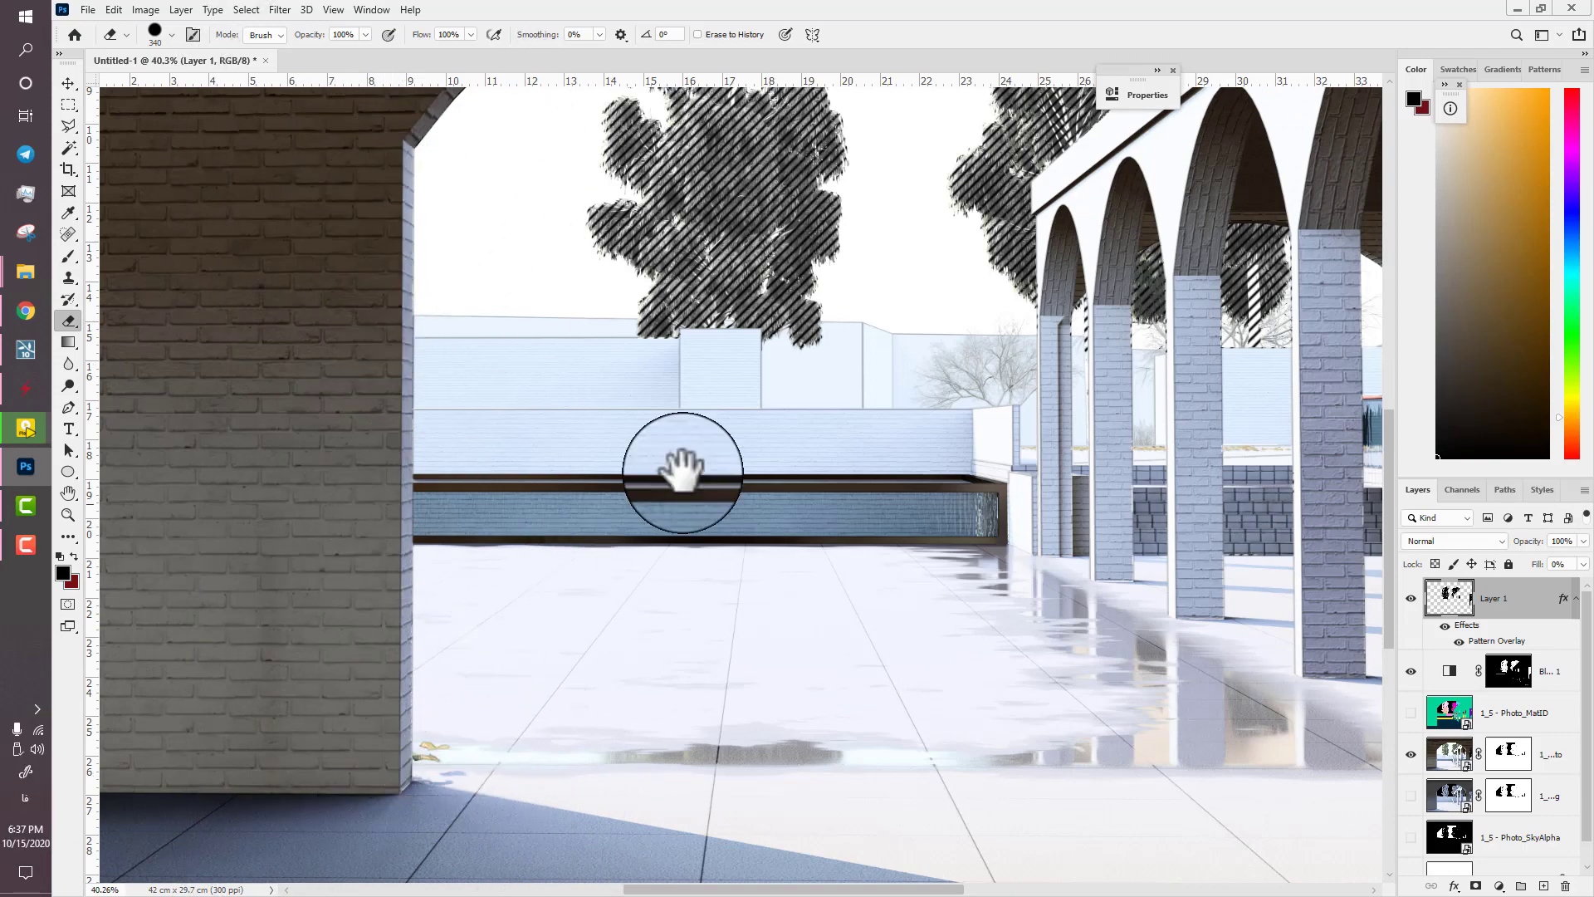
# - Create a new layer directly above the Background and fill it with light grey
pyautogui.moveTo(681, 471)
pyautogui.mouseDown()
pyautogui.moveTo(532, 632)
pyautogui.moveTo(482, 728)
pyautogui.mouseUp()
pyautogui.moveTo(610, 482); pyautogui.dragTo(612, 198)
pyautogui.scroll(-1, 1472, 674)
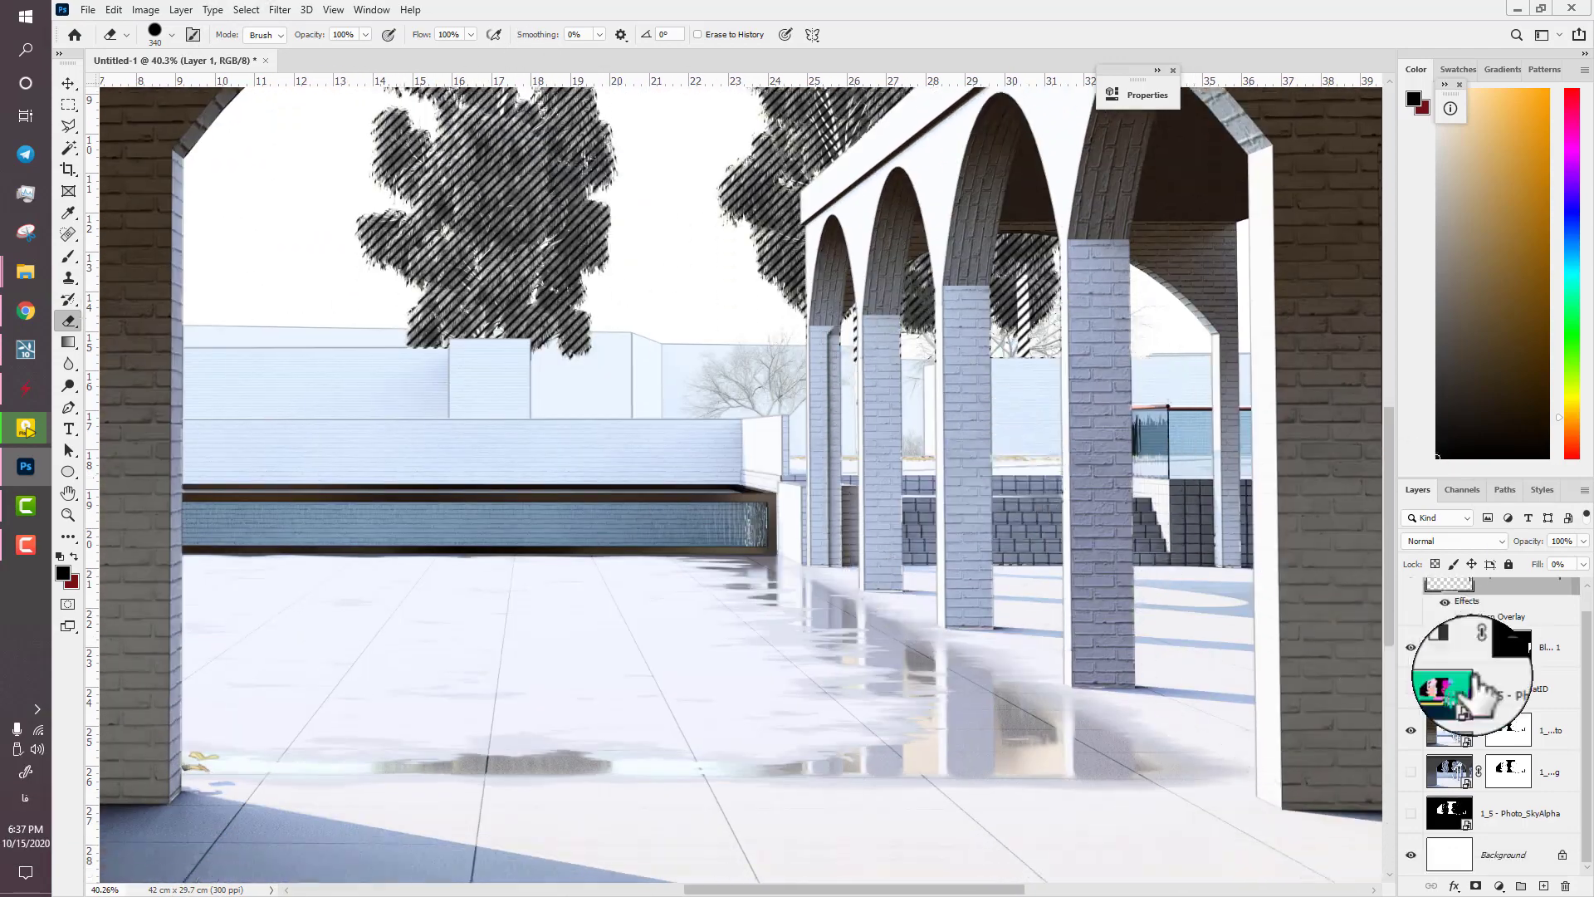
pyautogui.click(1478, 852)
pyautogui.click(1544, 885)
pyautogui.scroll(-6, 863, 690)
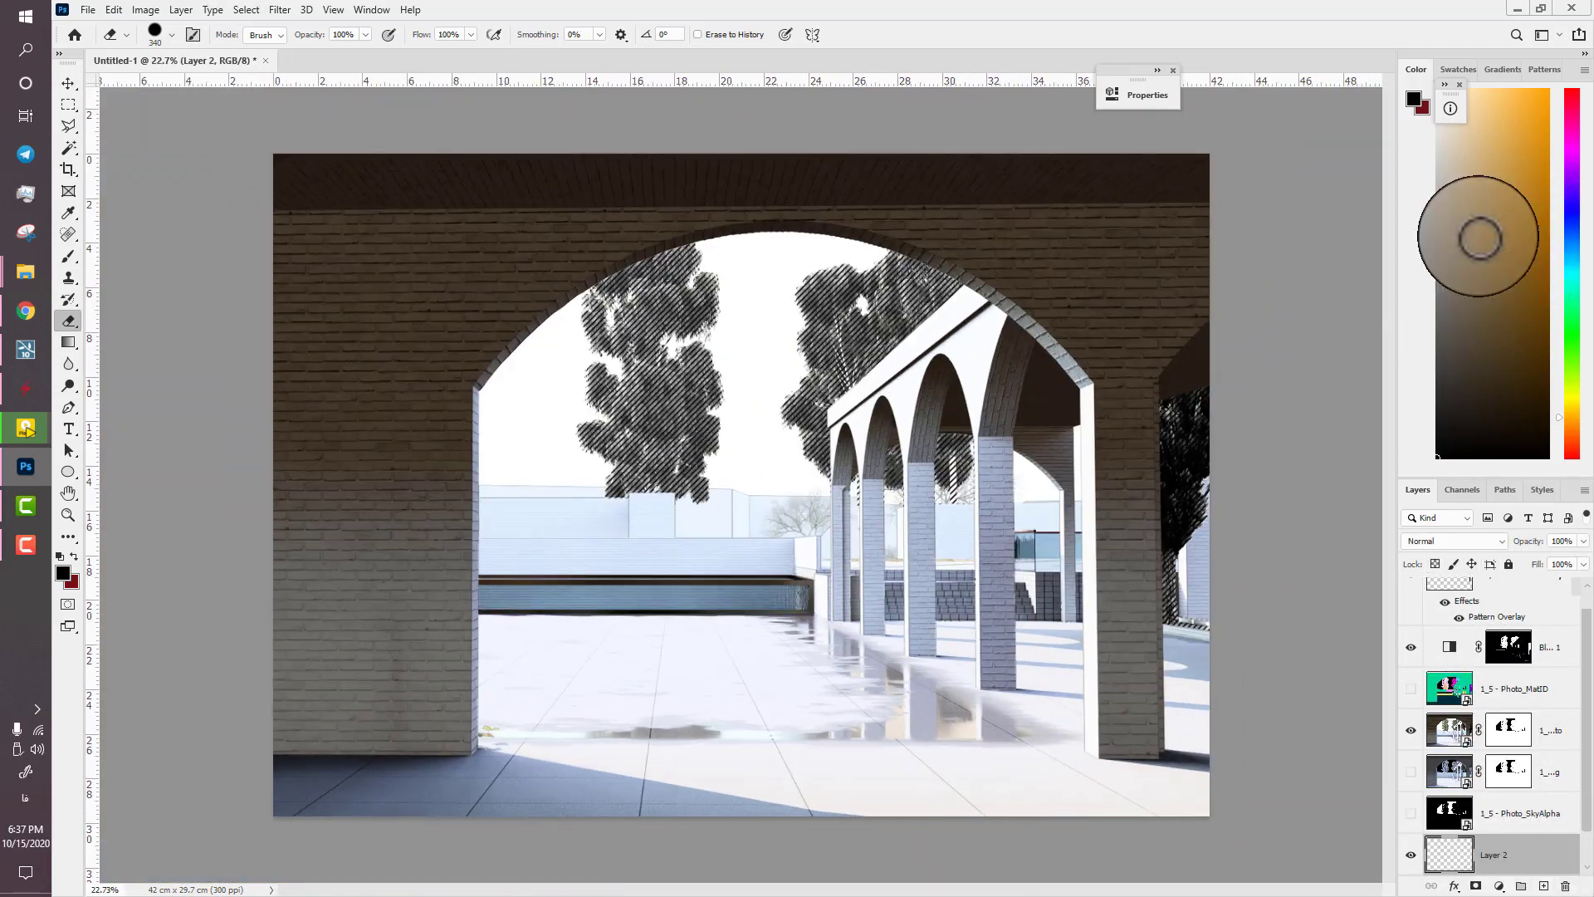
pyautogui.hotkey('alt', 'BackSpace')
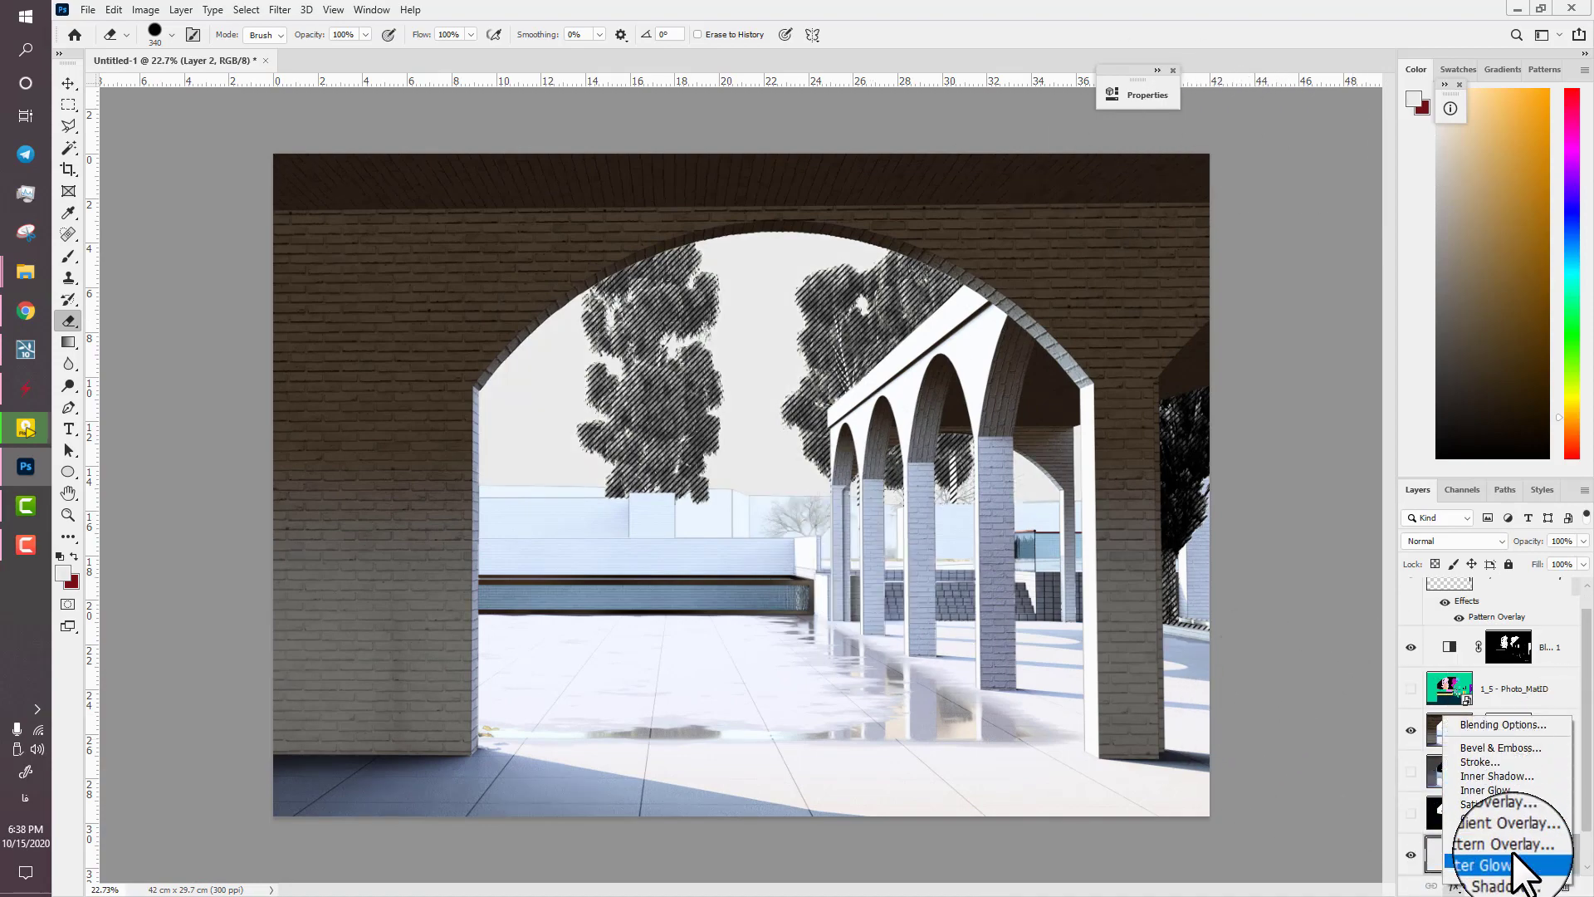
# - Add a Pattern Overlay with the blue ruled-line pattern to Layer 2 and adjust the pattern's scale
pyautogui.click(1498, 846)
pyautogui.click(1239, 220)
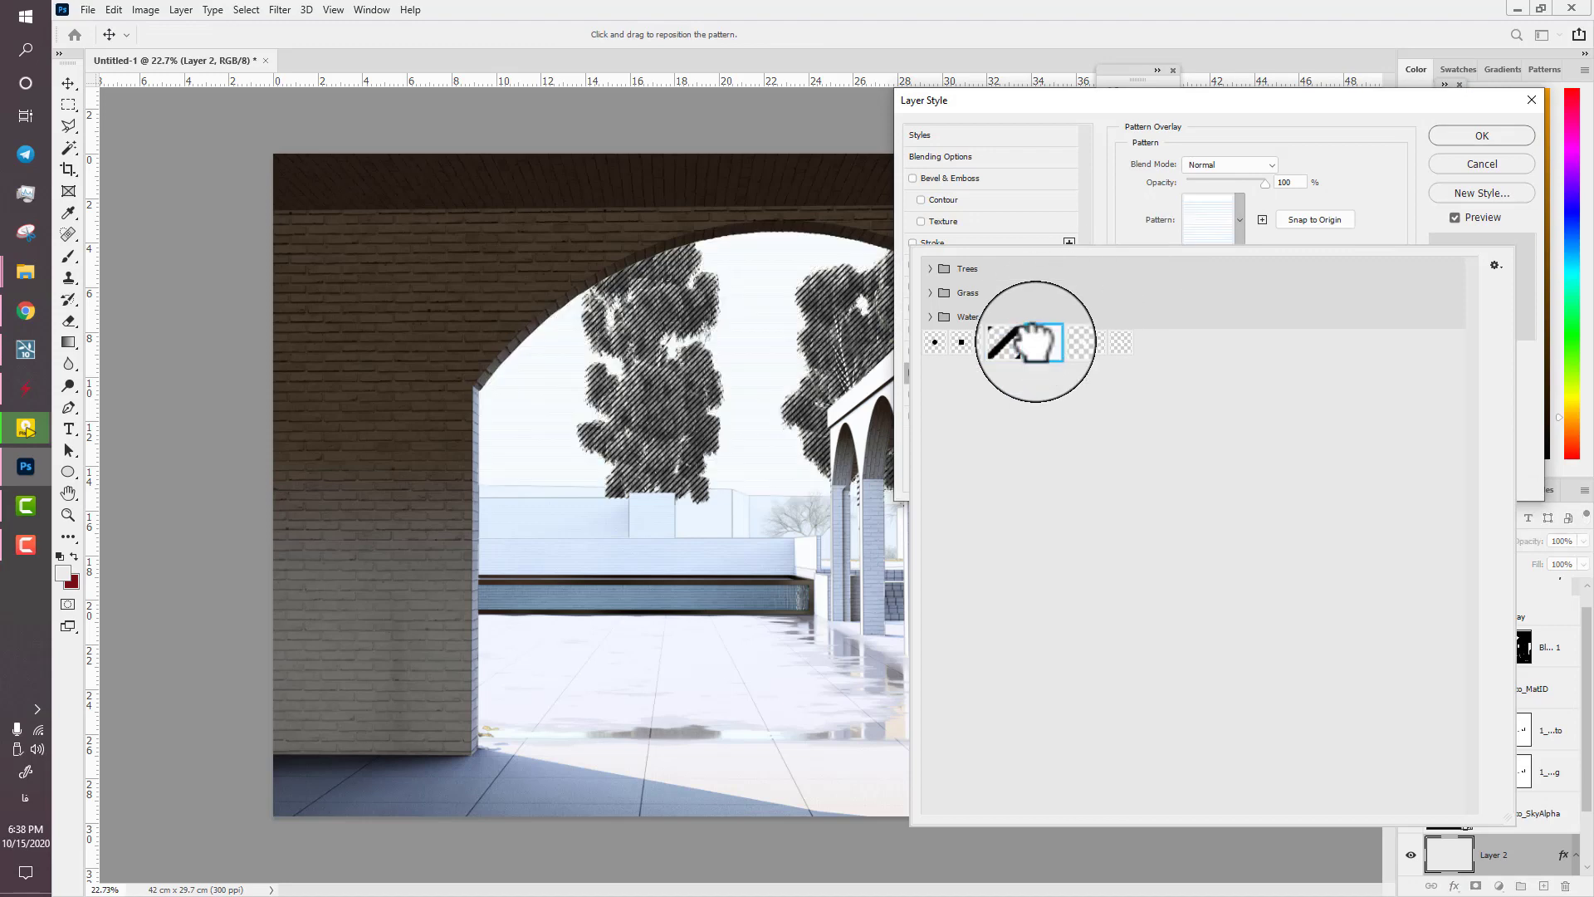
pyautogui.click(1107, 194)
pyautogui.moveTo(1239, 294); pyautogui.dragTo(1231, 296)
pyautogui.click(1481, 135)
# - Isolate the 1_5 - Photo_MatID layer, select the pink background building with the Magic Wand and extend the selection to similar areas
pyautogui.press('e')
pyautogui.scroll(2, 856, 527)
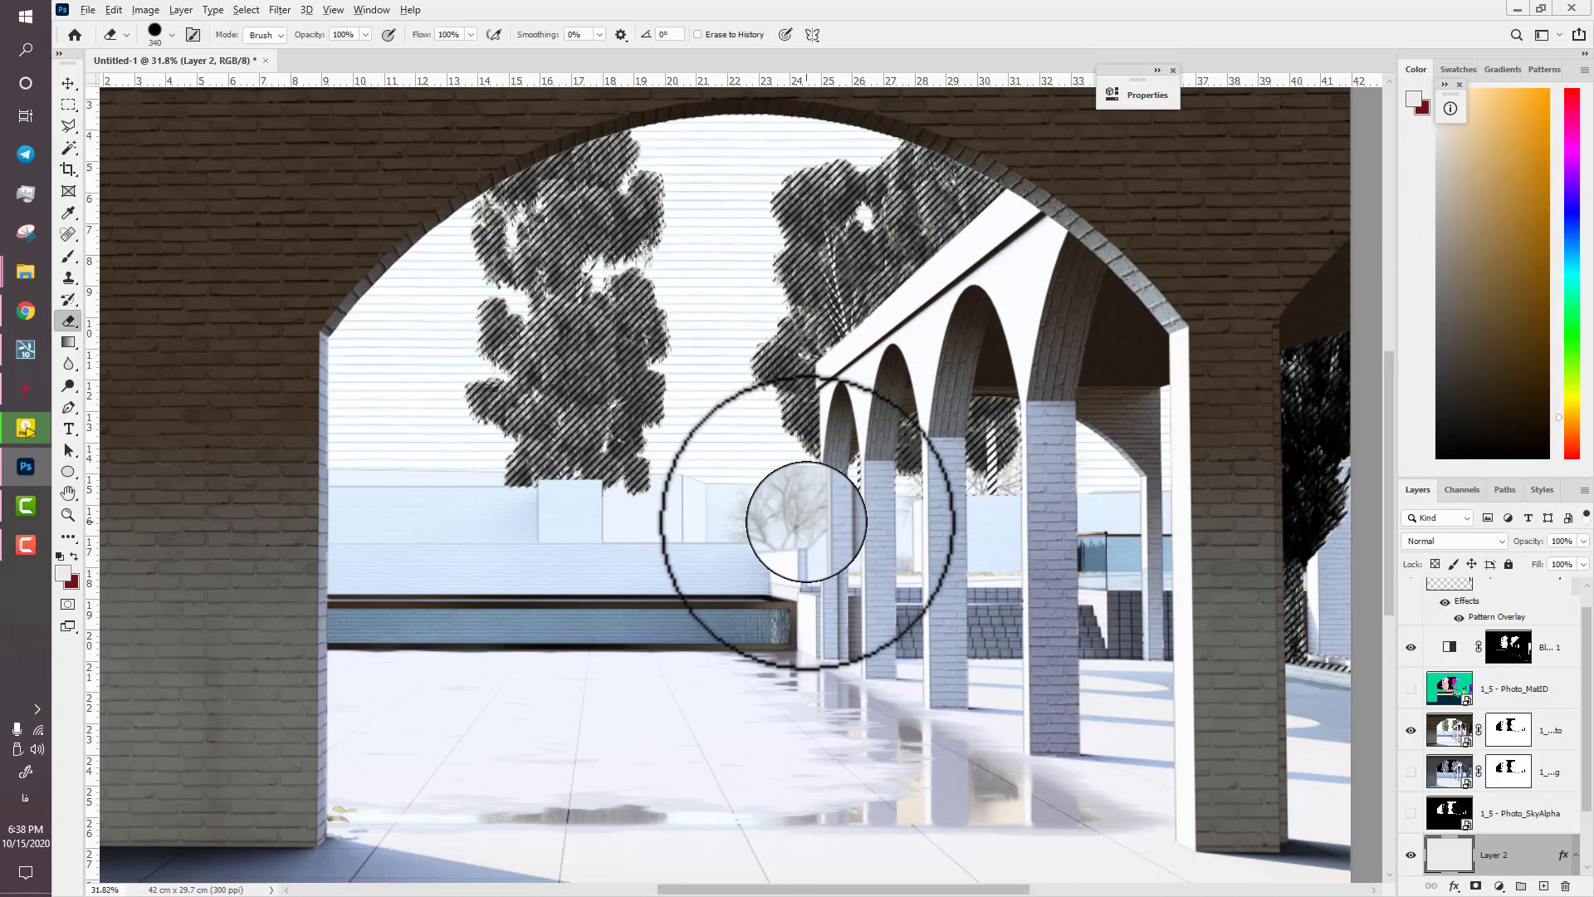
pyautogui.keyDown('alt'); pyautogui.click(1409, 690); pyautogui.keyUp('alt')
pyautogui.click(1434, 690)
pyautogui.press('w')
pyautogui.click(654, 520)
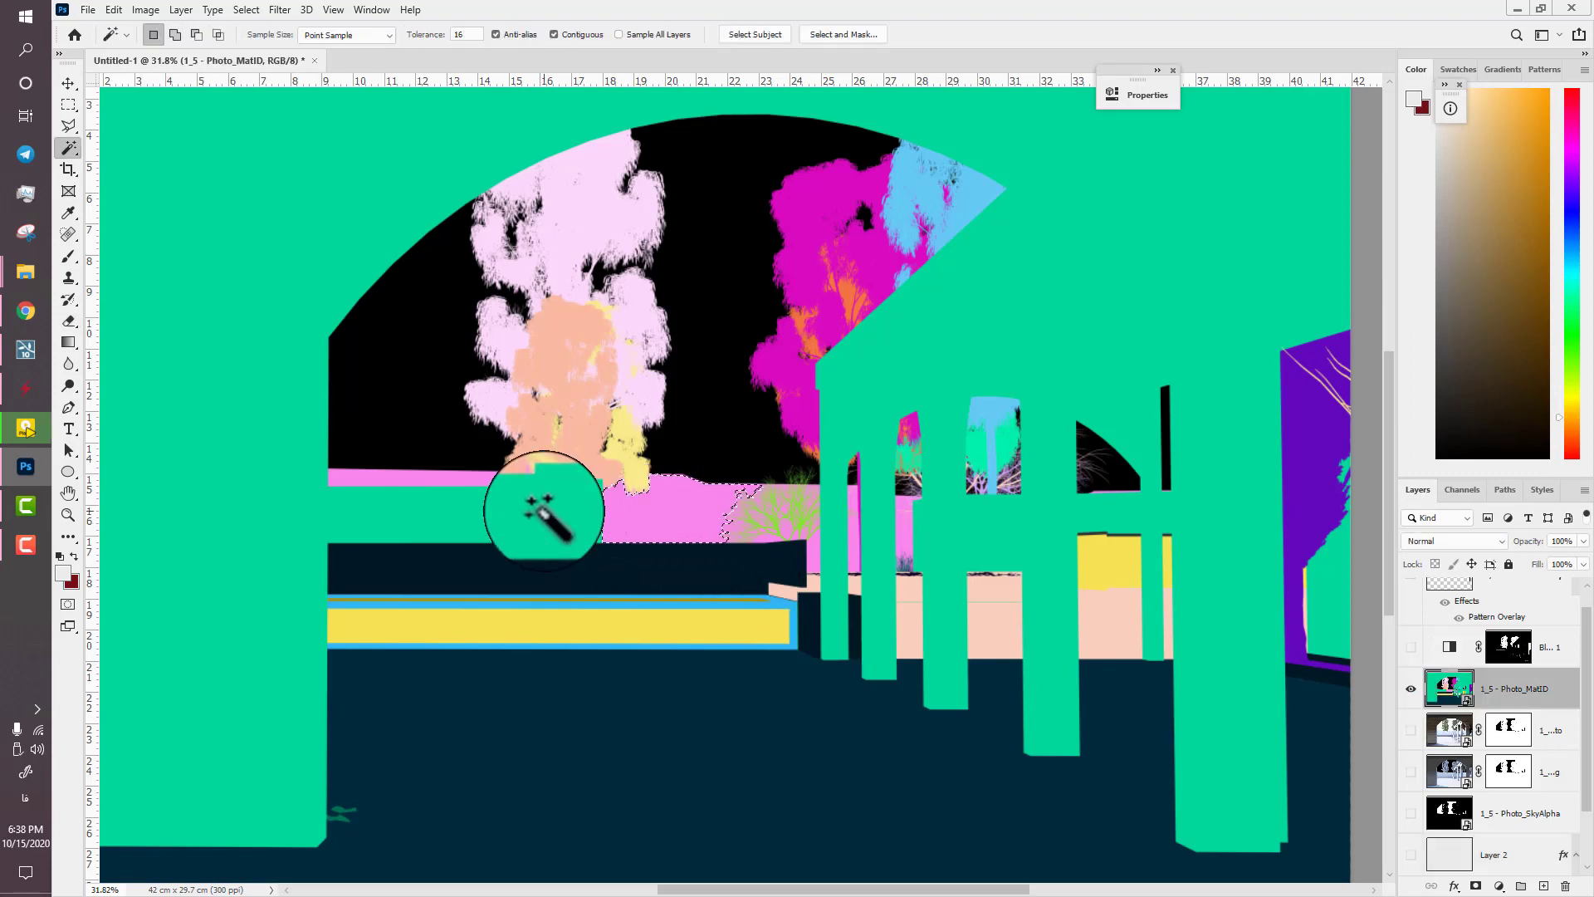
pyautogui.click(531, 508)
pyautogui.scroll(2, 431, 527)
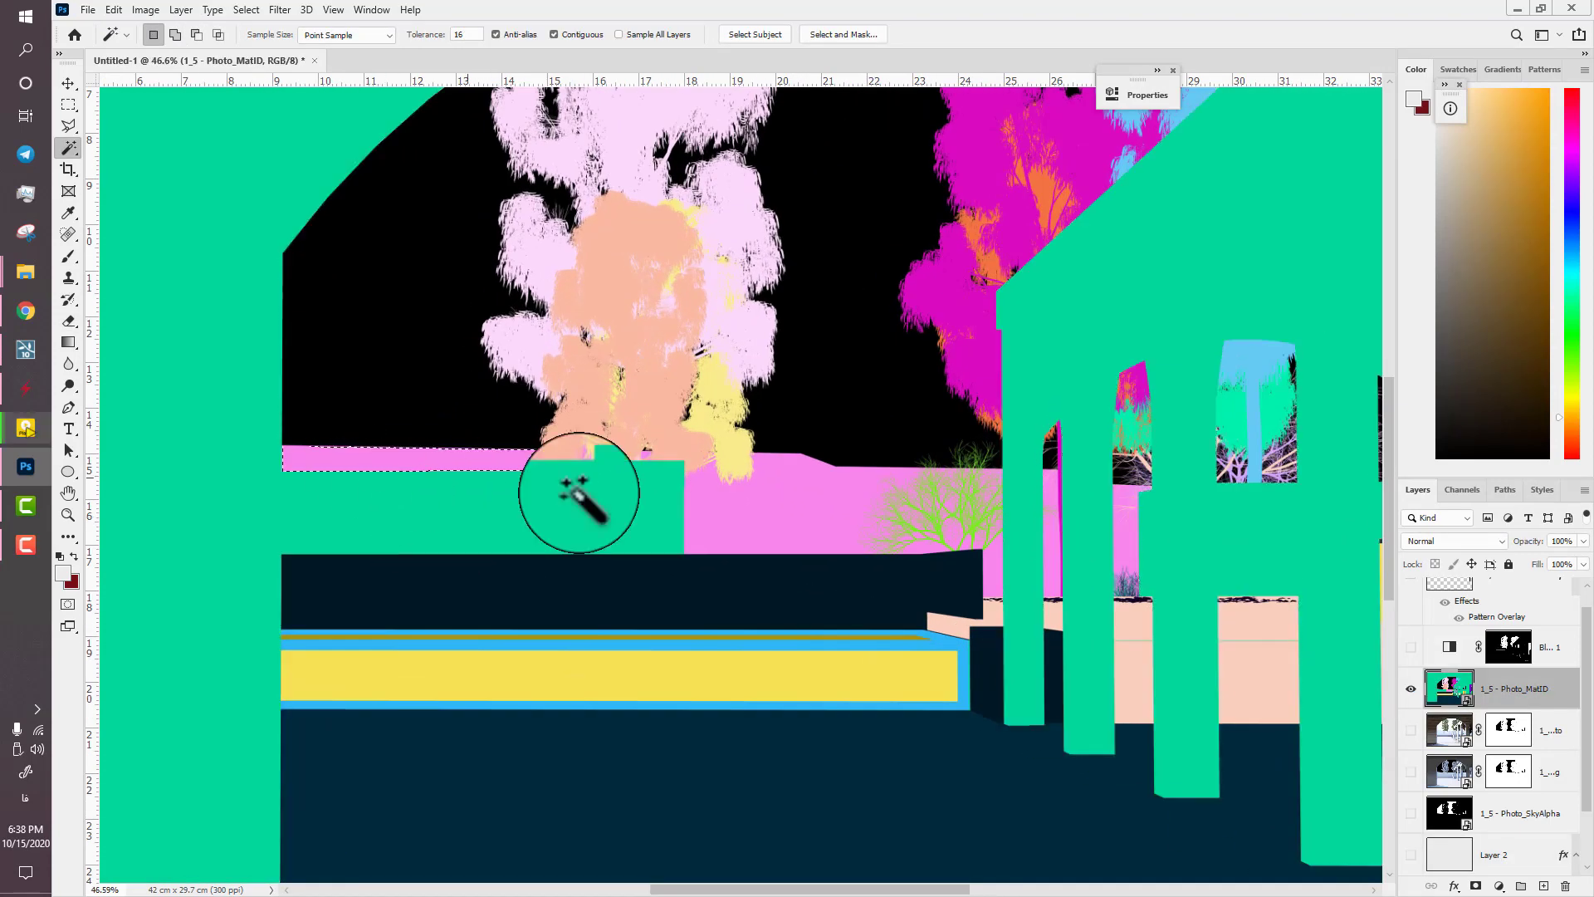
pyautogui.rightClick(467, 455)
pyautogui.click(524, 644)
pyautogui.scroll(-5, 635, 608)
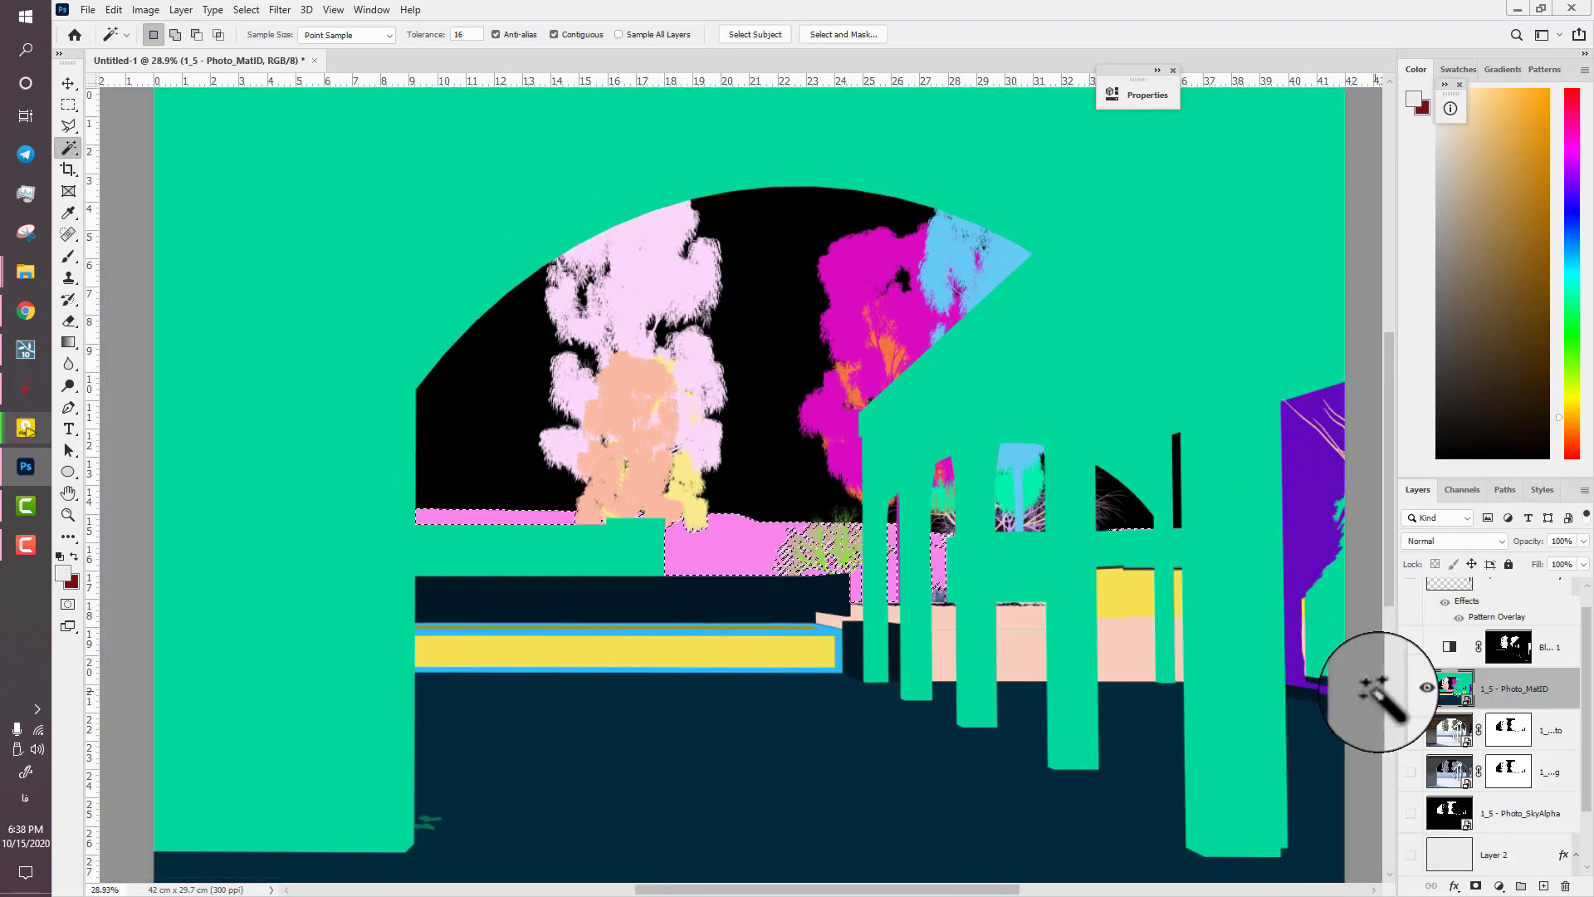
# - Show the other layers again and toggle the 1_5 - Photo_MatID layer to compare the selection with the render
pyautogui.click(1411, 689)
pyautogui.click(1410, 689)
pyautogui.click(1411, 689)
pyautogui.click(1410, 689)
pyautogui.keyDown('alt'); pyautogui.click(1410, 689); pyautogui.keyUp('alt')
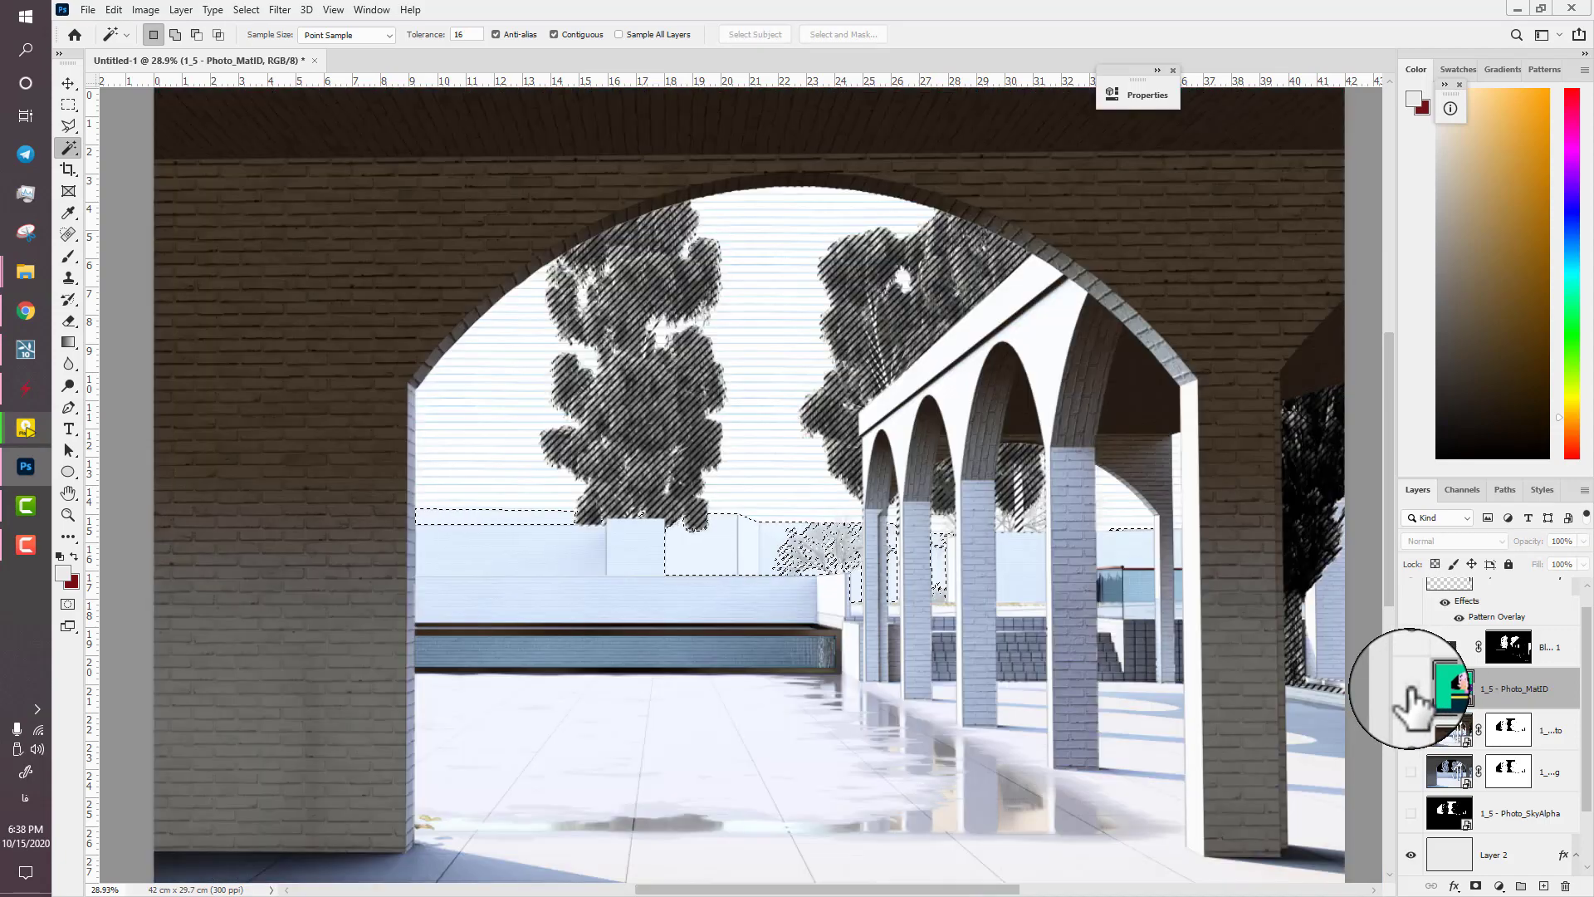
pyautogui.click(1411, 688)
pyautogui.click(1410, 689)
# - Create a new layer at the top of the stack and fill the selected background building with orange
pyautogui.moveTo(1055, 608); pyautogui.dragTo(797, 567)
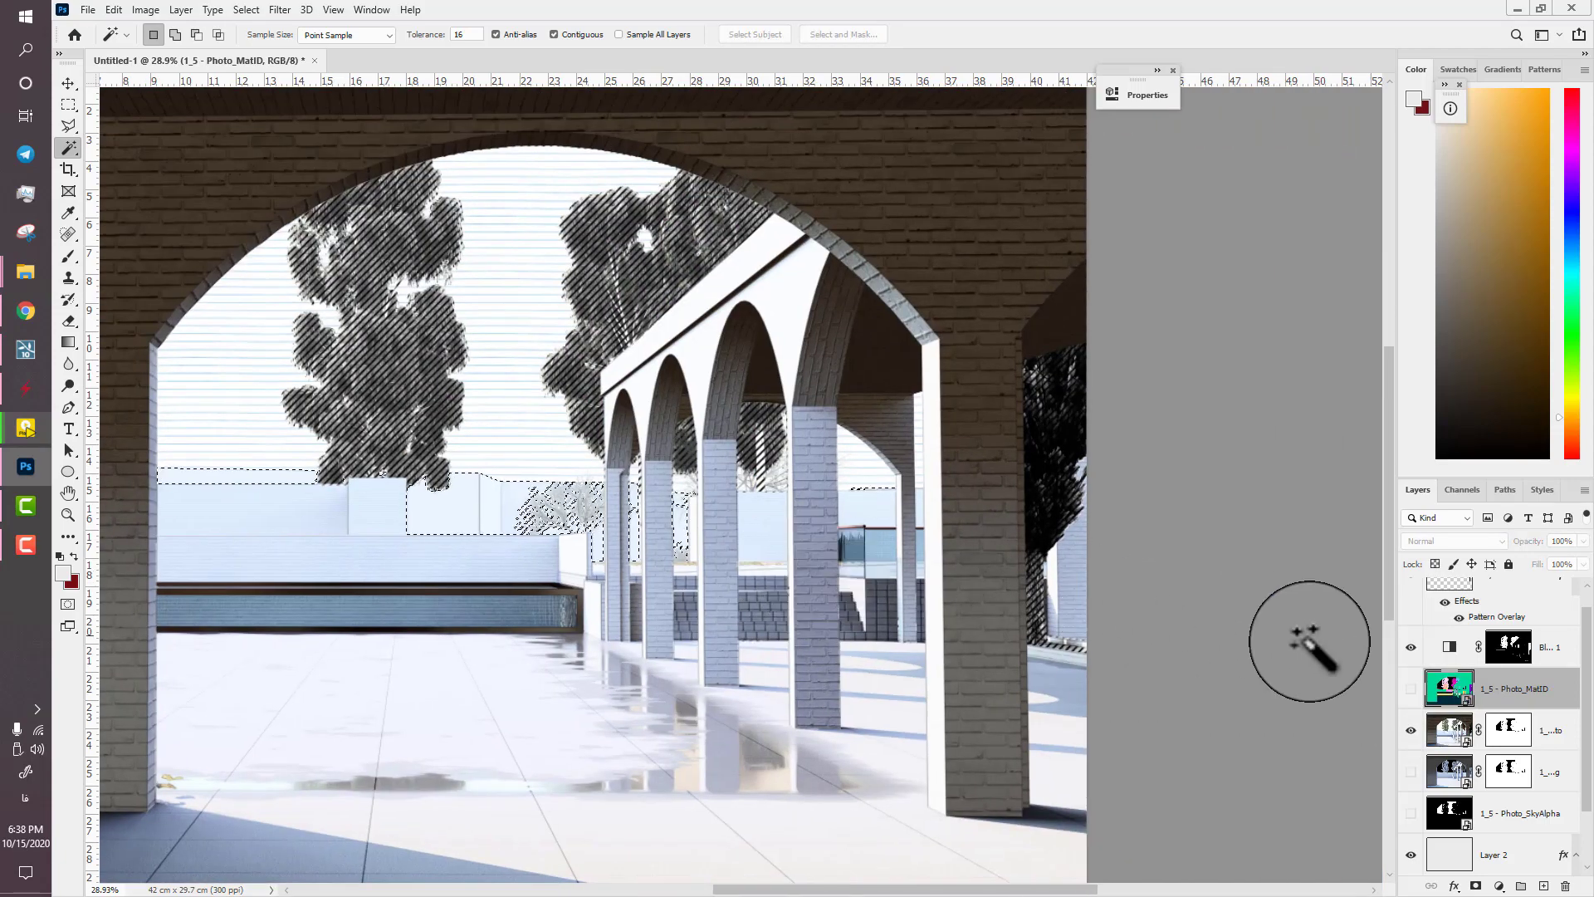
pyautogui.scroll(1, 1508, 656)
pyautogui.click(1543, 885)
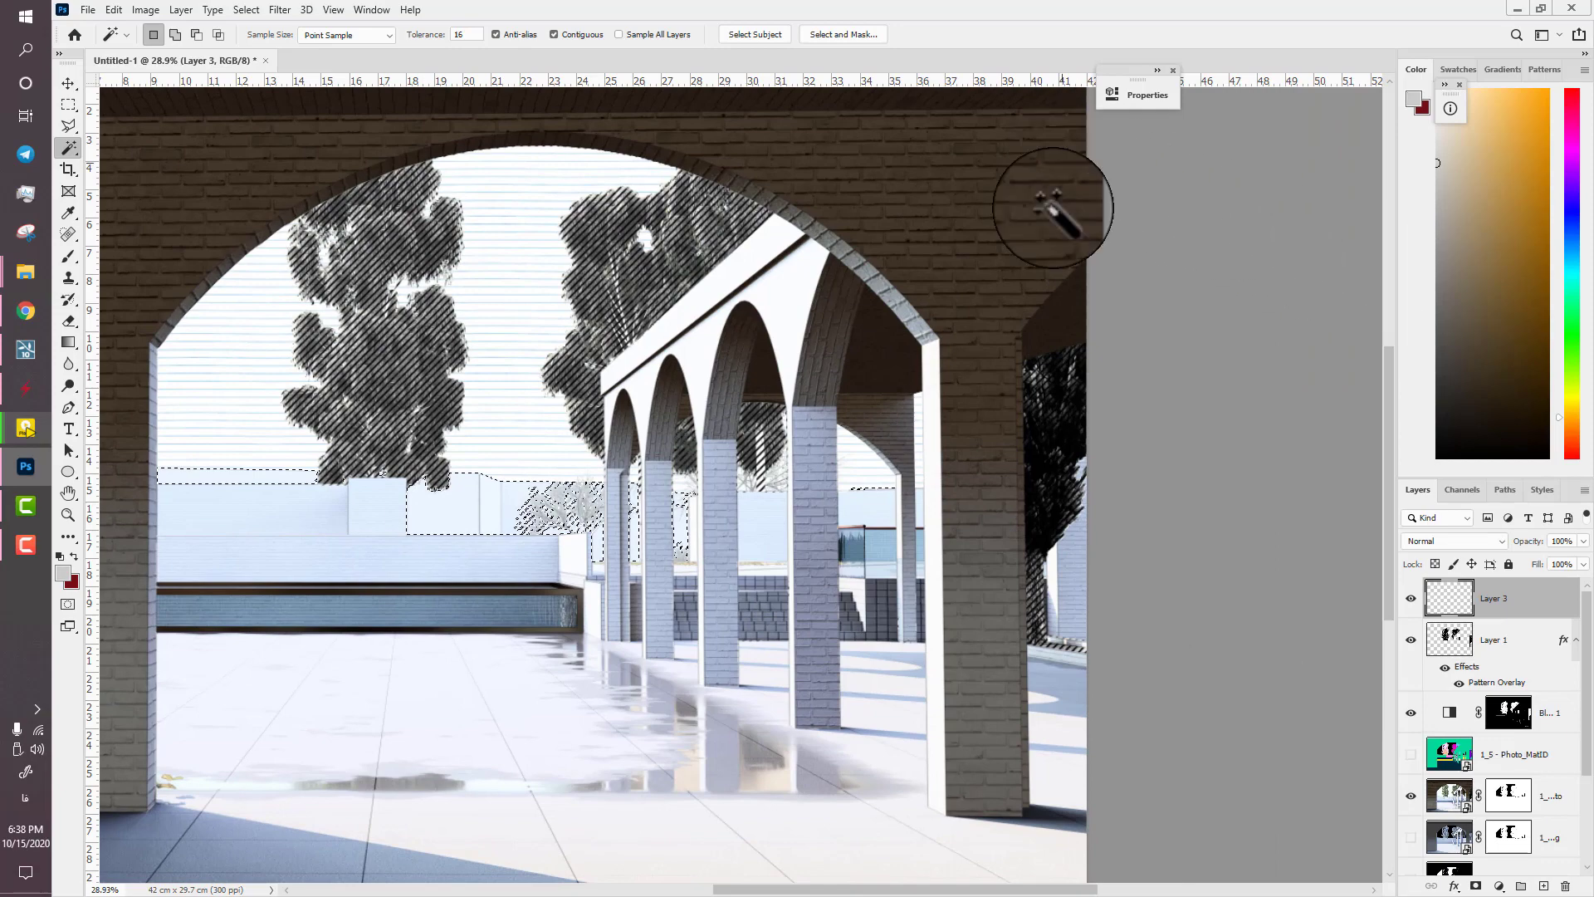
pyautogui.click(1546, 90)
pyautogui.hotkey('alt', 'BackSpace')
# - Toggle the 1_5 - Photo_MatID layer to compare the orange fill with the material areas, leaving it hidden
pyautogui.moveTo(1023, 587); pyautogui.dragTo(1036, 471)
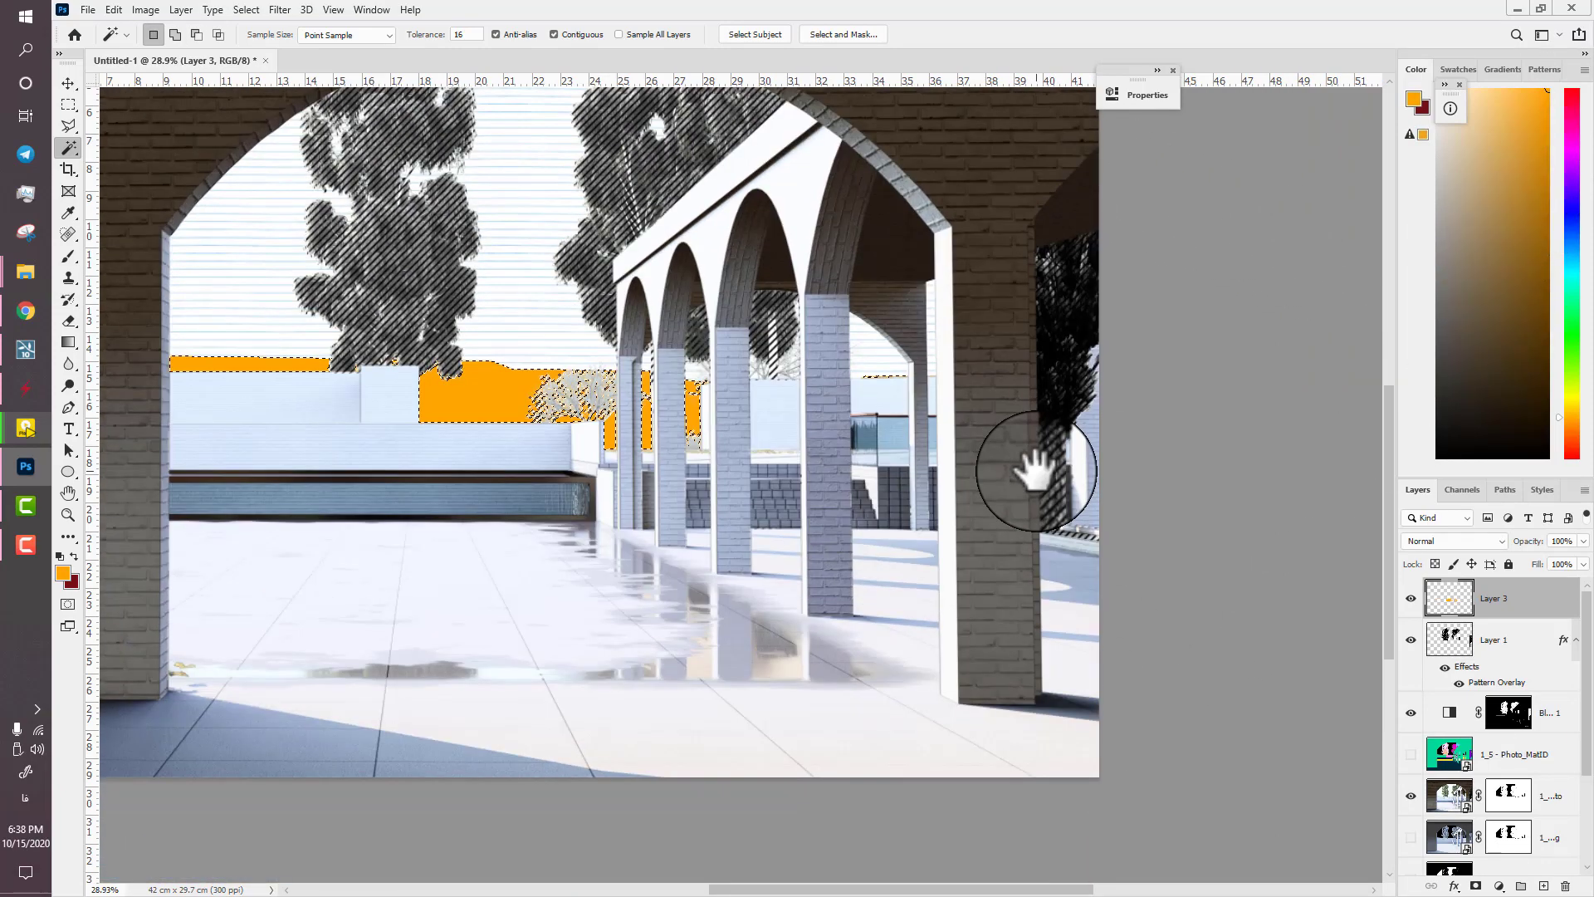
pyautogui.click(1411, 753)
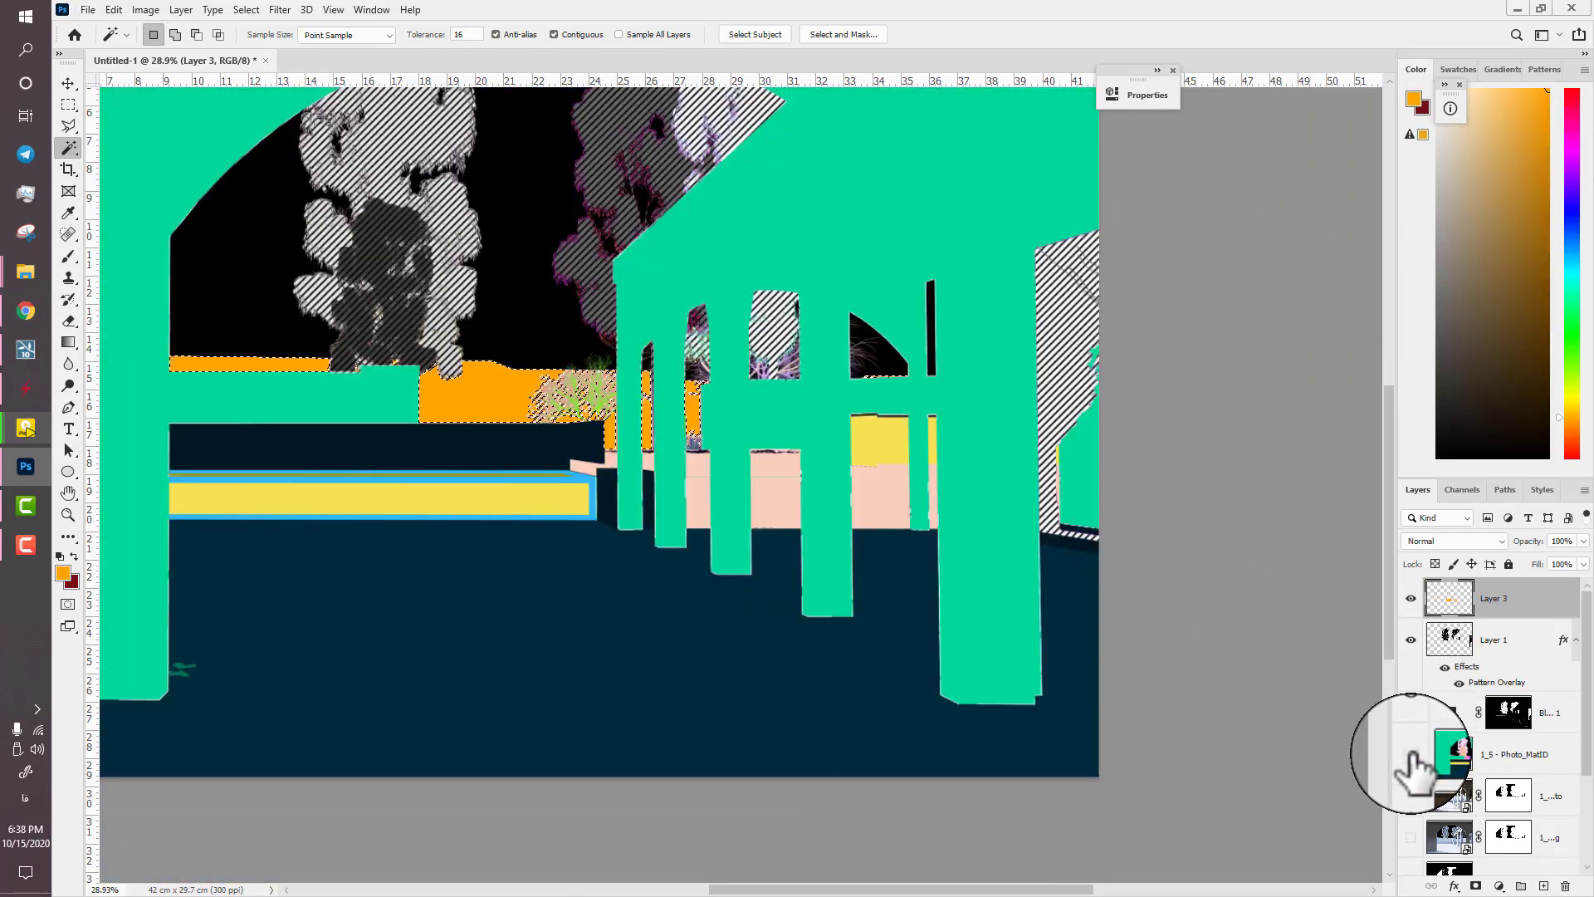
pyautogui.click(1410, 754)
pyautogui.click(1410, 753)
pyautogui.click(1410, 754)
pyautogui.scroll(-3, 1461, 780)
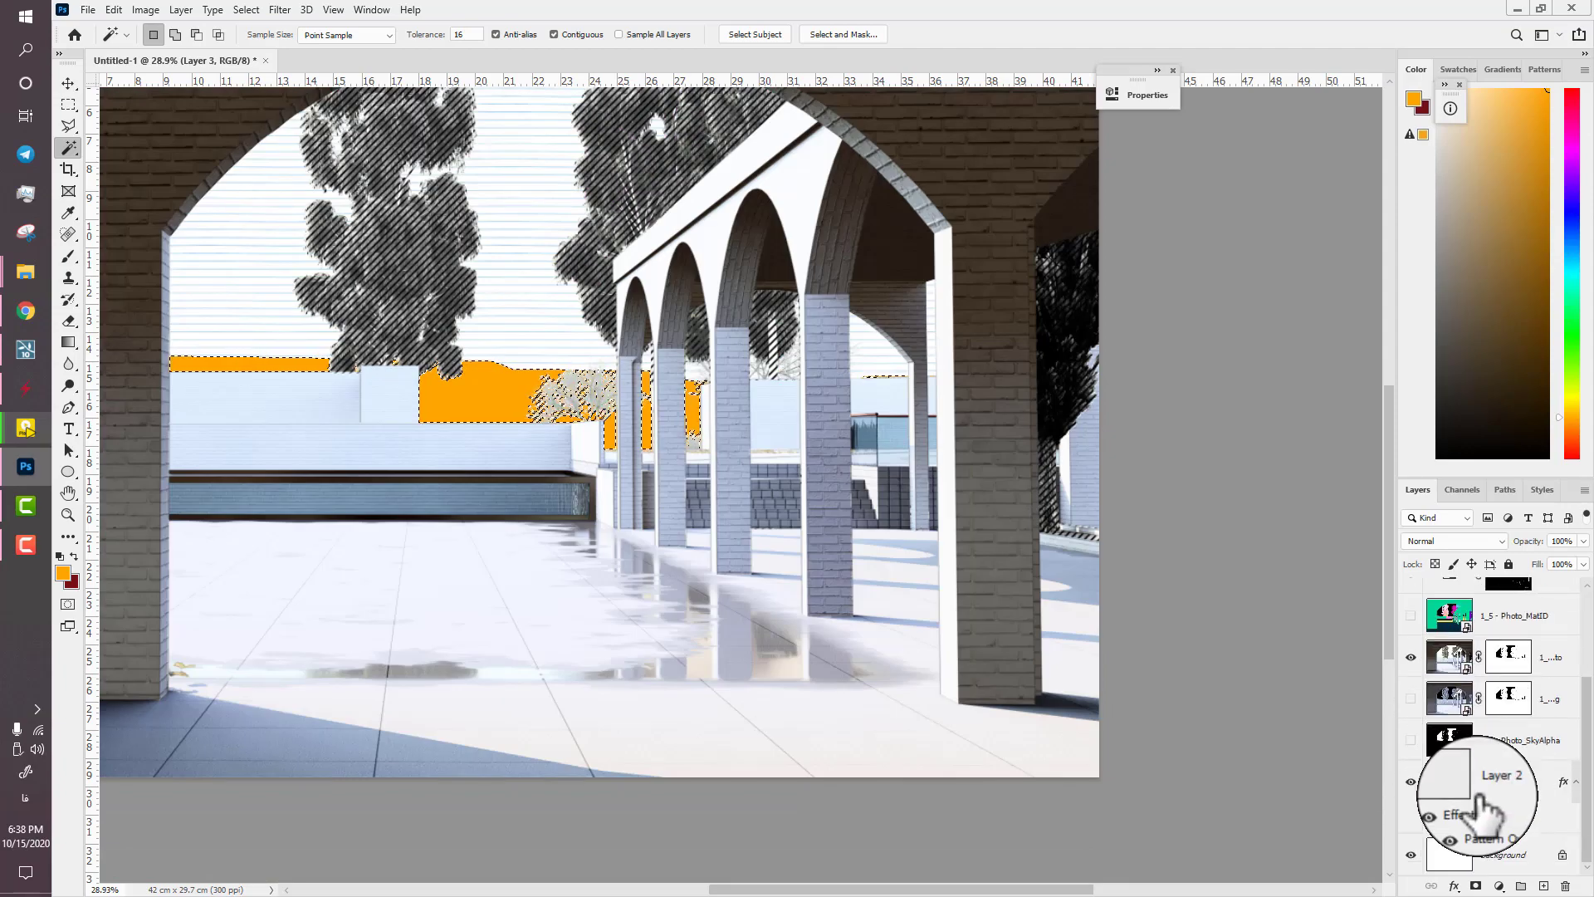
# - Try to select the pale background wall on the masked main render layer with the Magic Wand, and clear the selection
pyautogui.click(1439, 661)
pyautogui.click(354, 405)
pyautogui.keyDown('shift'); pyautogui.click(380, 401); pyautogui.keyUp('shift')
pyautogui.scroll(2, 375, 400)
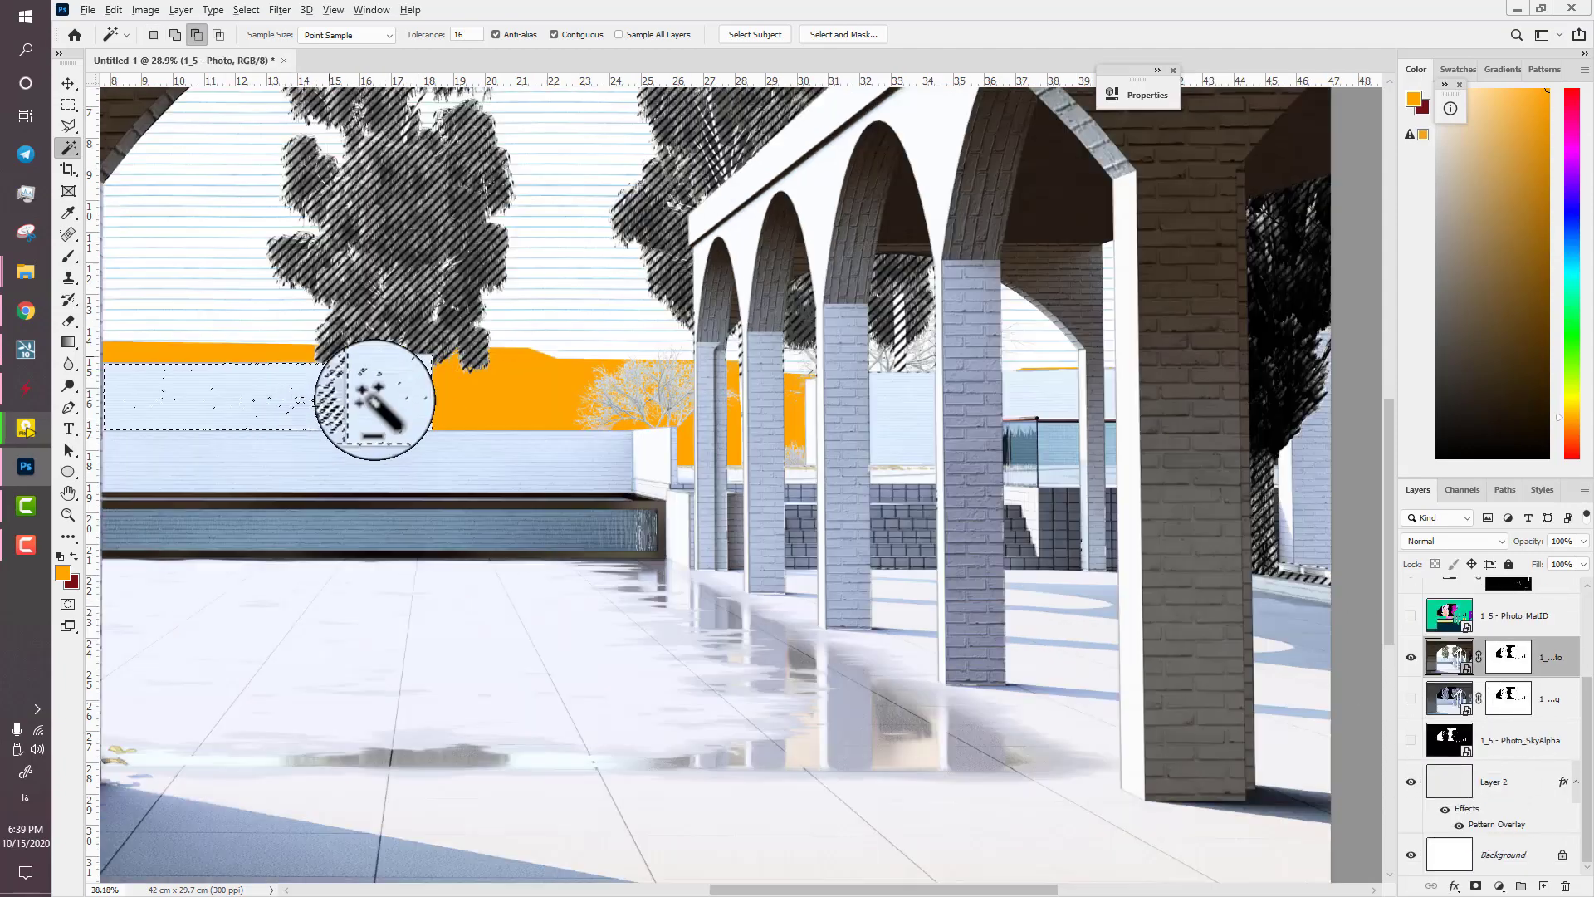
pyautogui.scroll(4, 374, 400)
pyautogui.scroll(-4, 352, 409)
pyautogui.hotkey('ctrl', 'd')
# - Compare the image with and without the orange fill on Layer 3 and delete that layer
pyautogui.moveTo(385, 437); pyautogui.dragTo(312, 418)
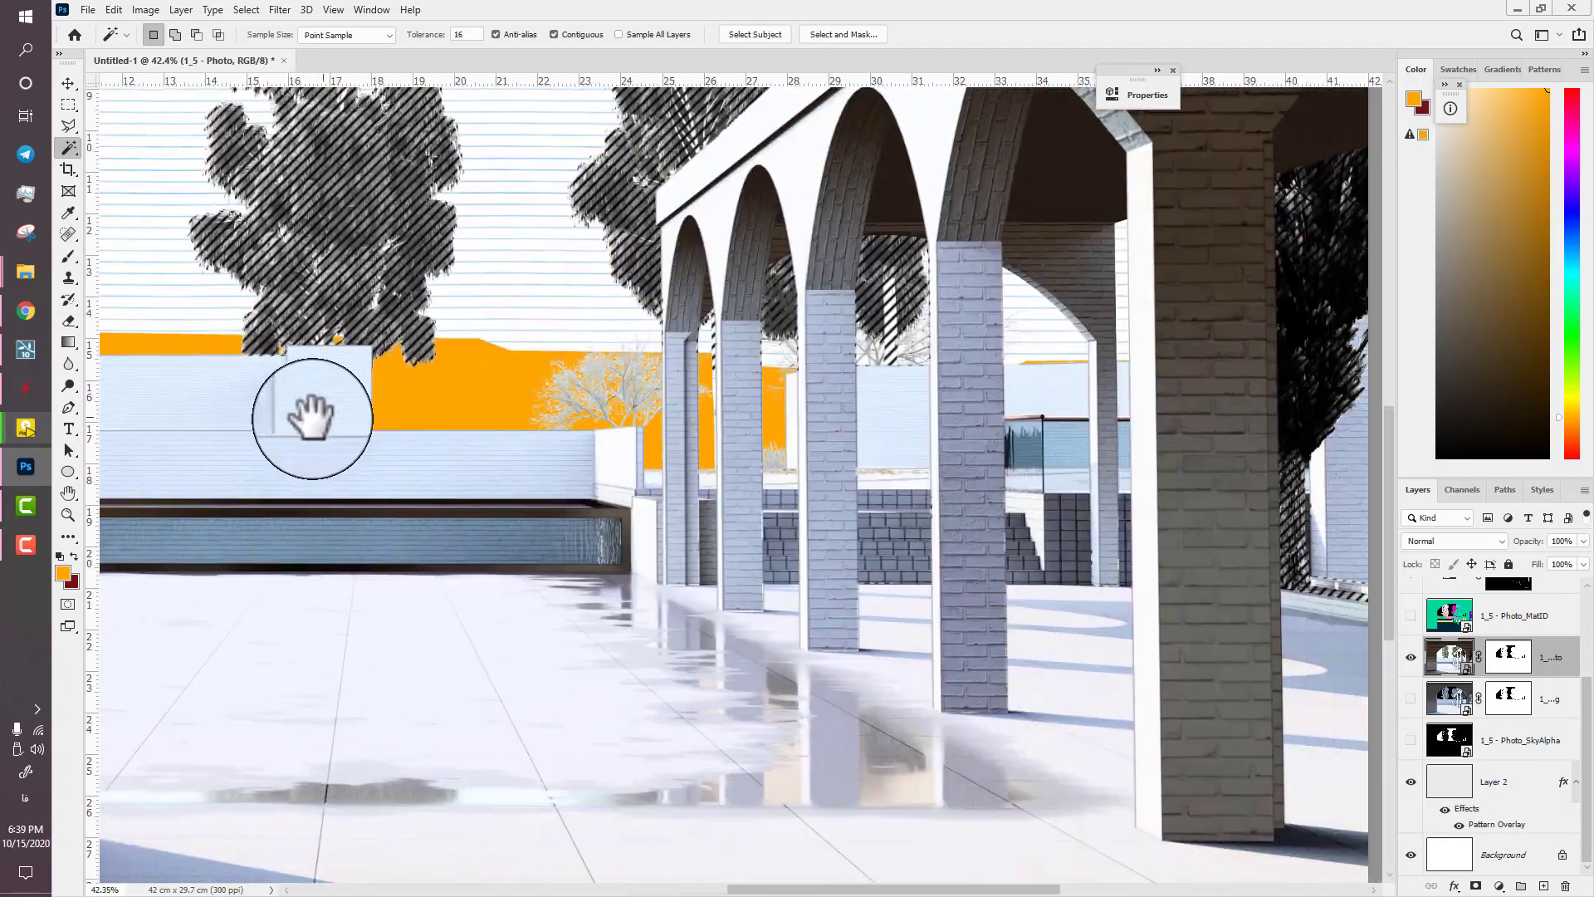
pyautogui.scroll(3, 1411, 614)
pyautogui.click(1410, 599)
pyautogui.click(1411, 599)
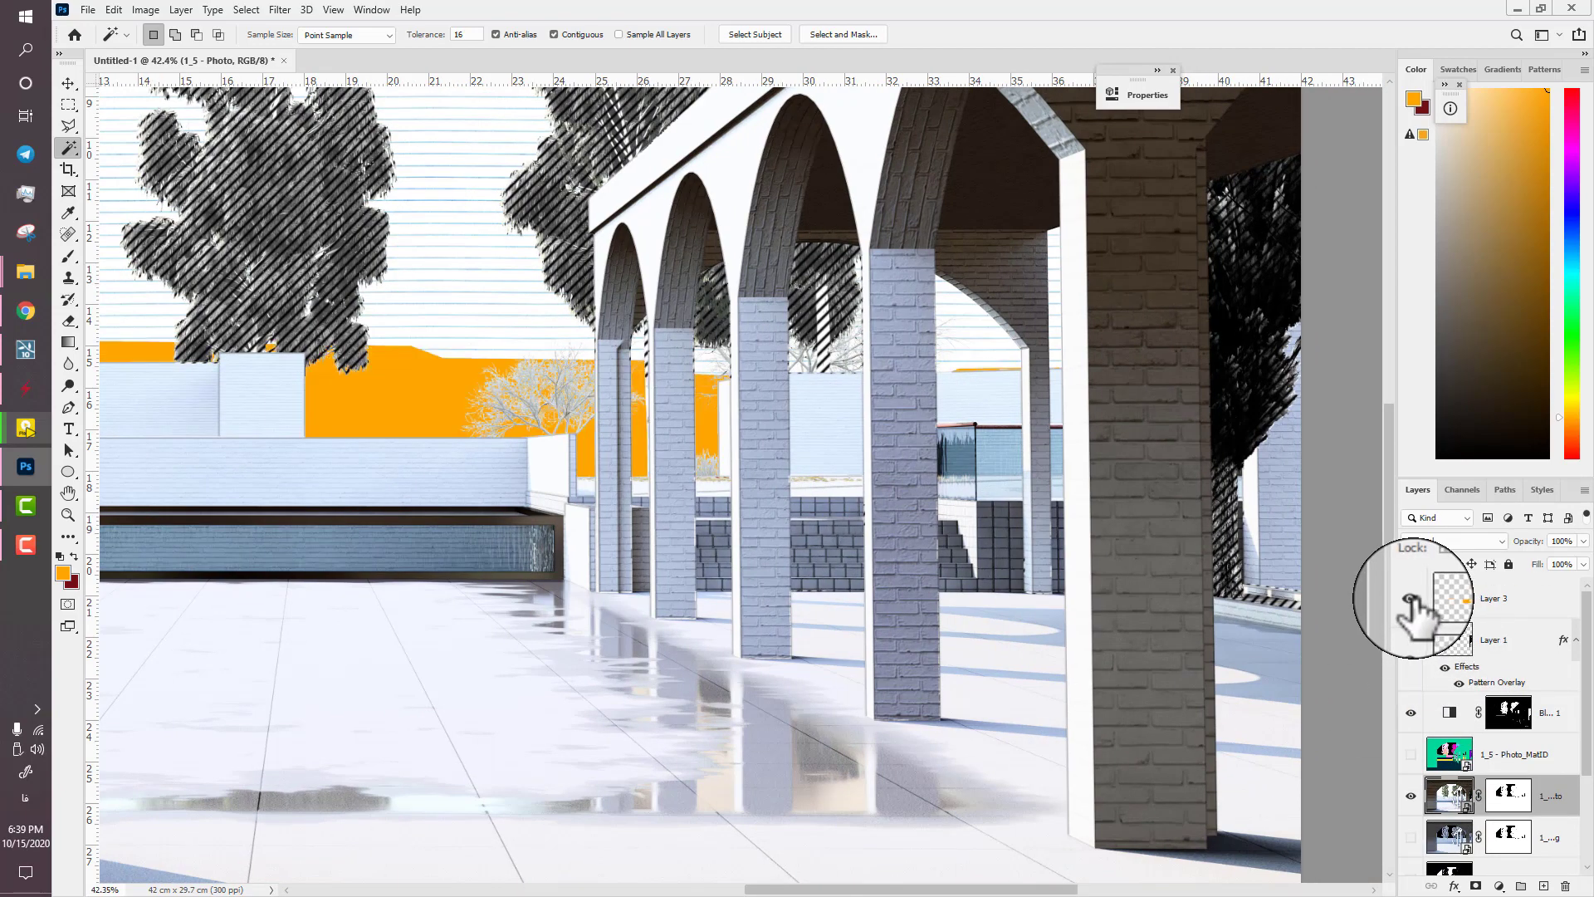
pyautogui.click(1410, 599)
pyautogui.click(1481, 602)
pyautogui.press('Delete')
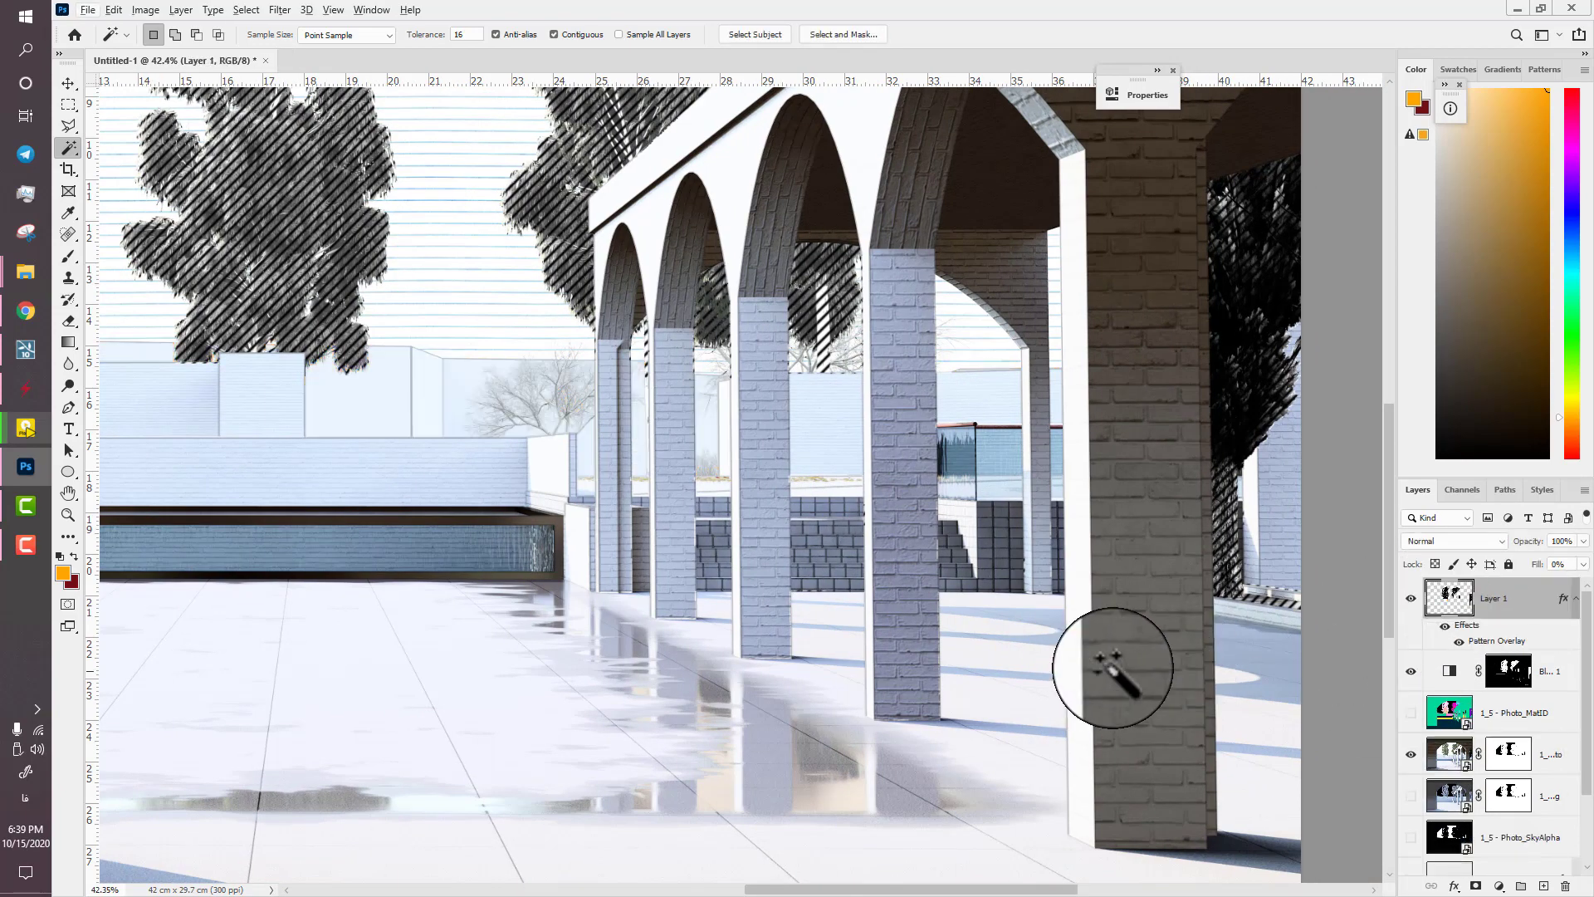
# - Add a Hue/Saturation adjustment layer above Layer 1 and lower the saturation of the whole image
pyautogui.click(1498, 885)
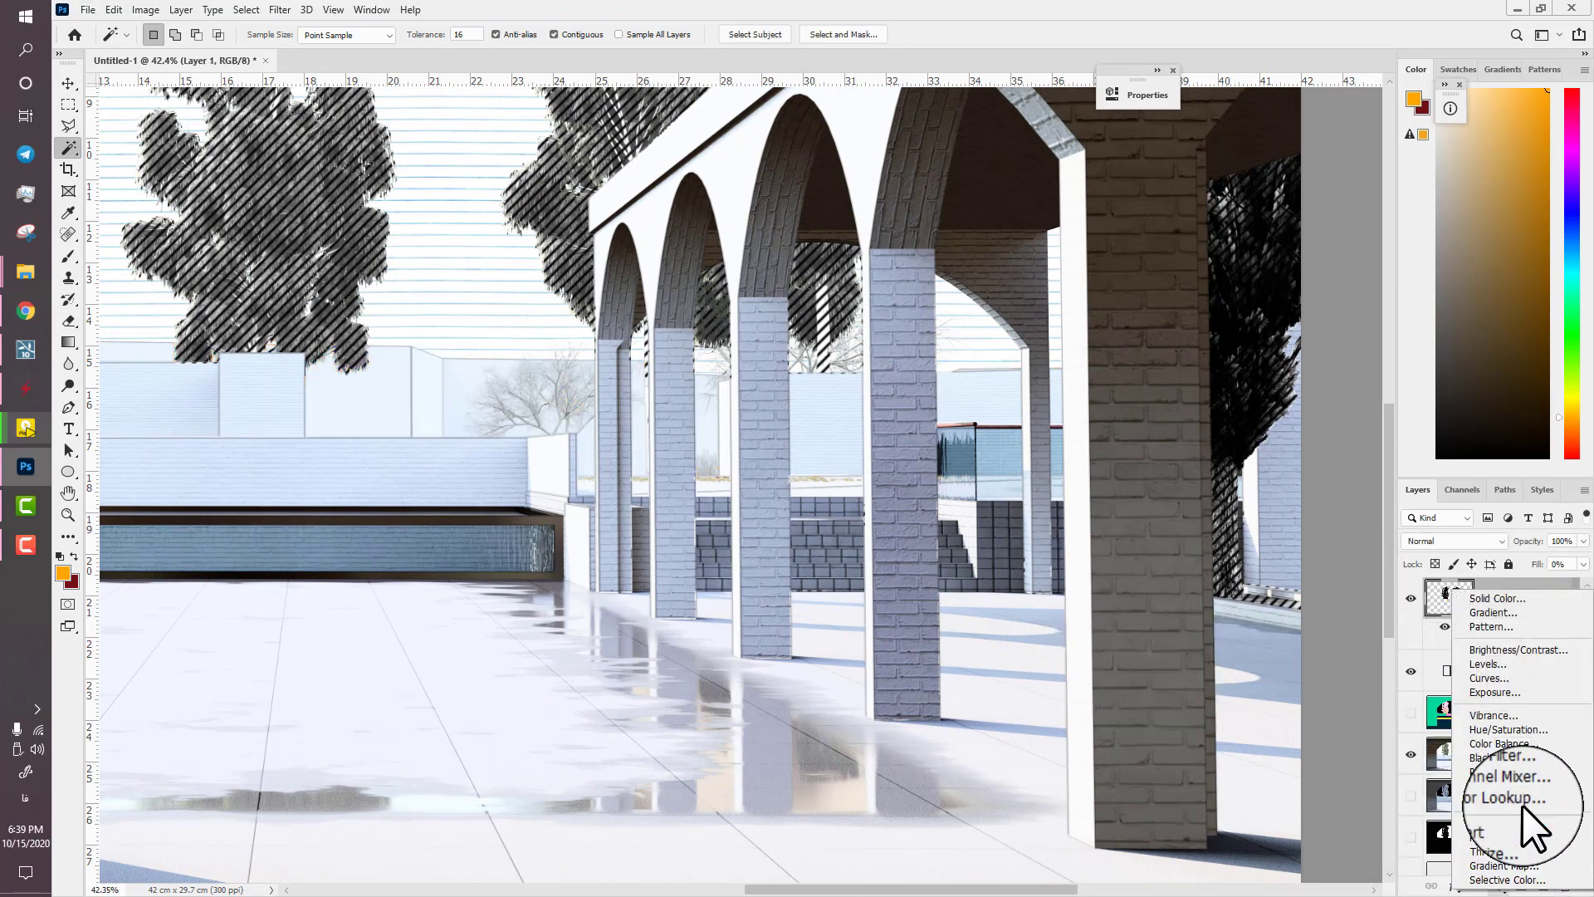
pyautogui.click(1512, 728)
pyautogui.moveTo(940, 235); pyautogui.dragTo(983, 266)
pyautogui.click(1067, 88)
pyautogui.scroll(-5, 772, 363)
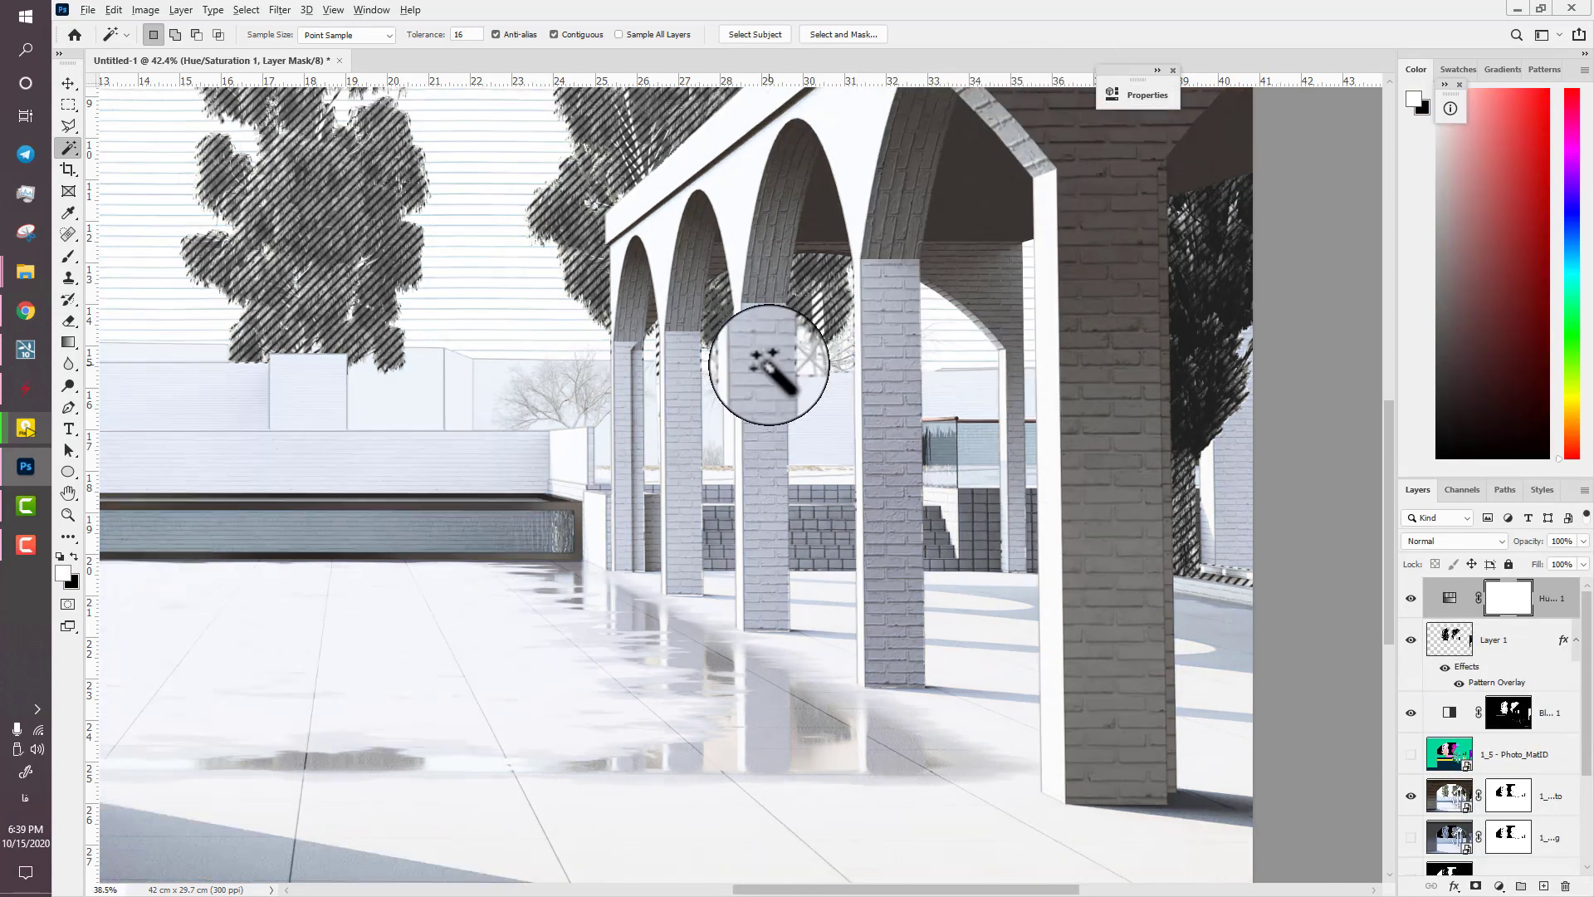
pyautogui.scroll(1, 586, 648)
pyautogui.scroll(-2, 585, 648)
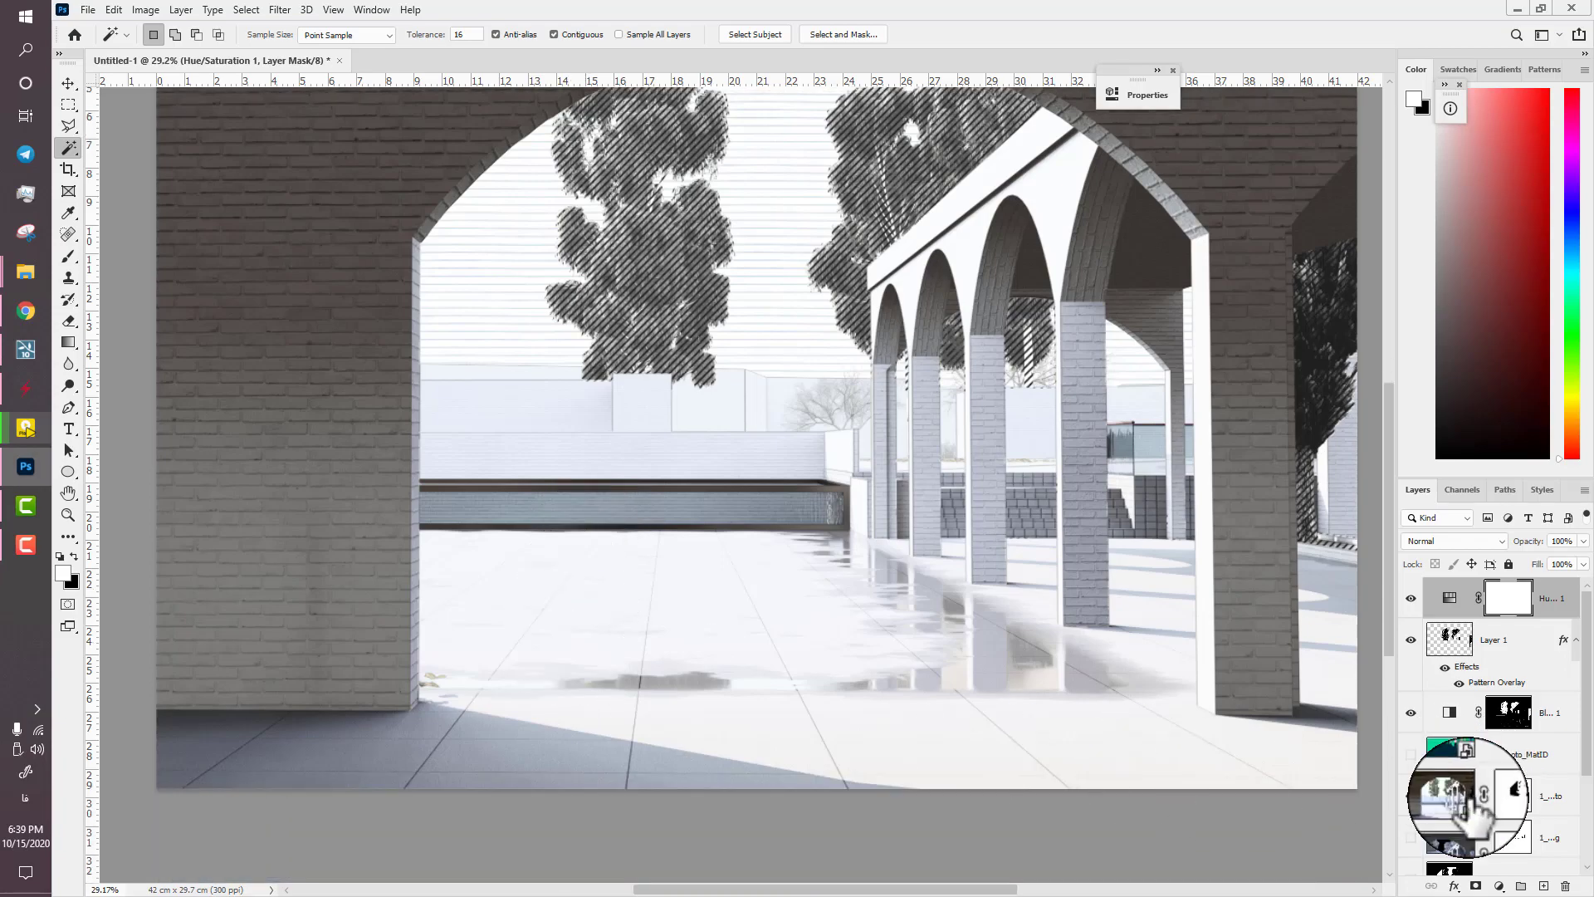
pyautogui.scroll(-3, 1467, 797)
# - Start a Polygonal Lasso outline up the large left pillar's inner brick edge and along the rising left side of the main arch
pyautogui.scroll(5, 407, 729)
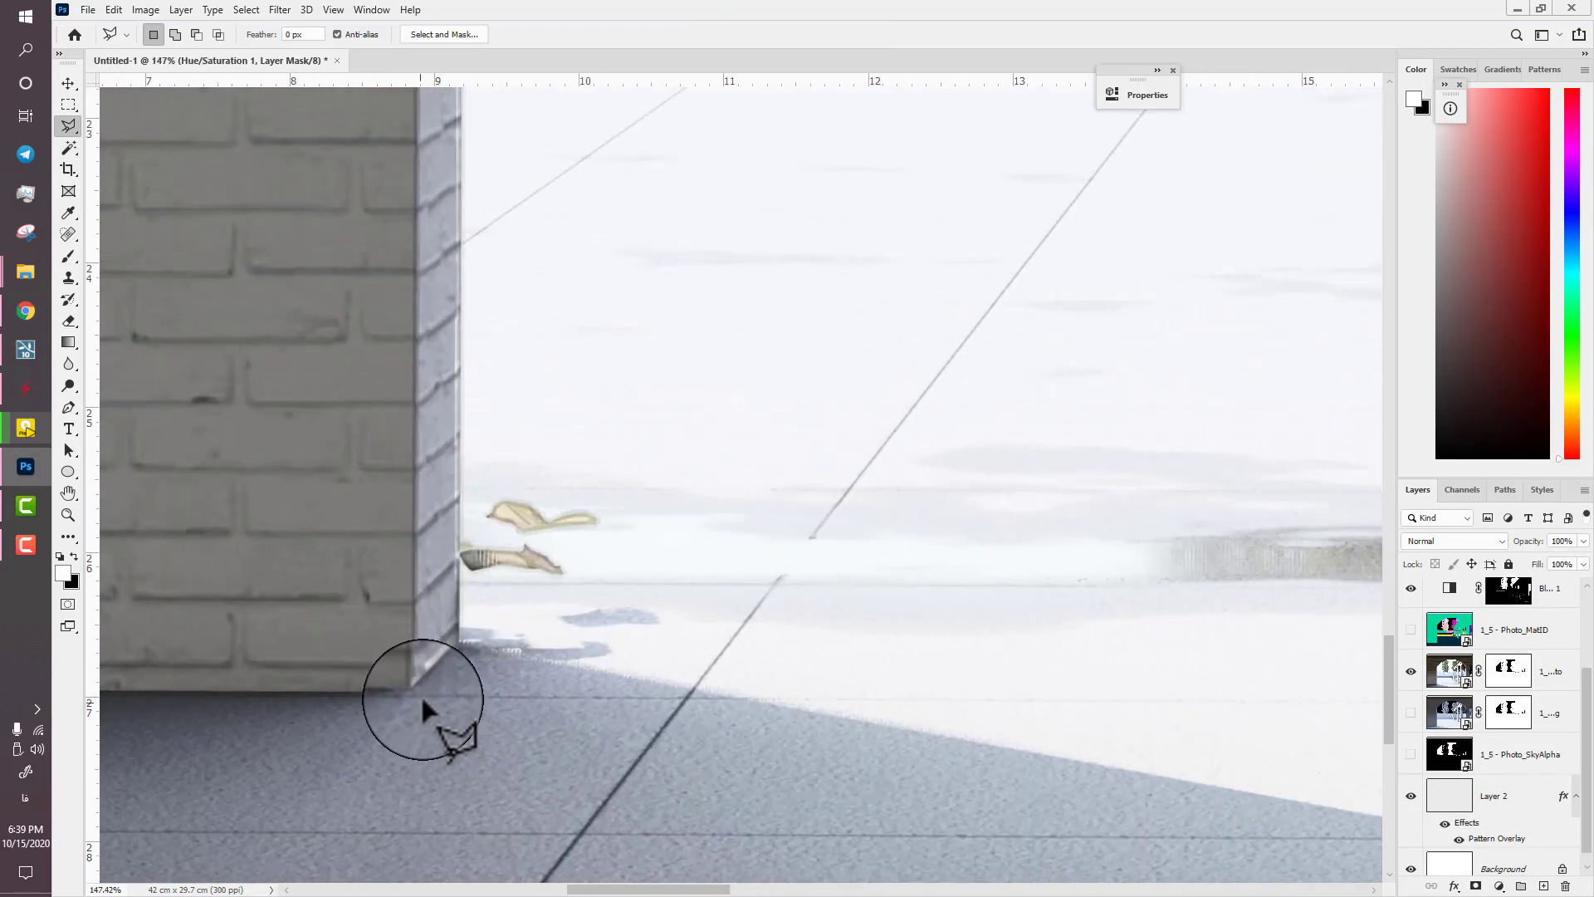
pyautogui.scroll(15, 415, 702)
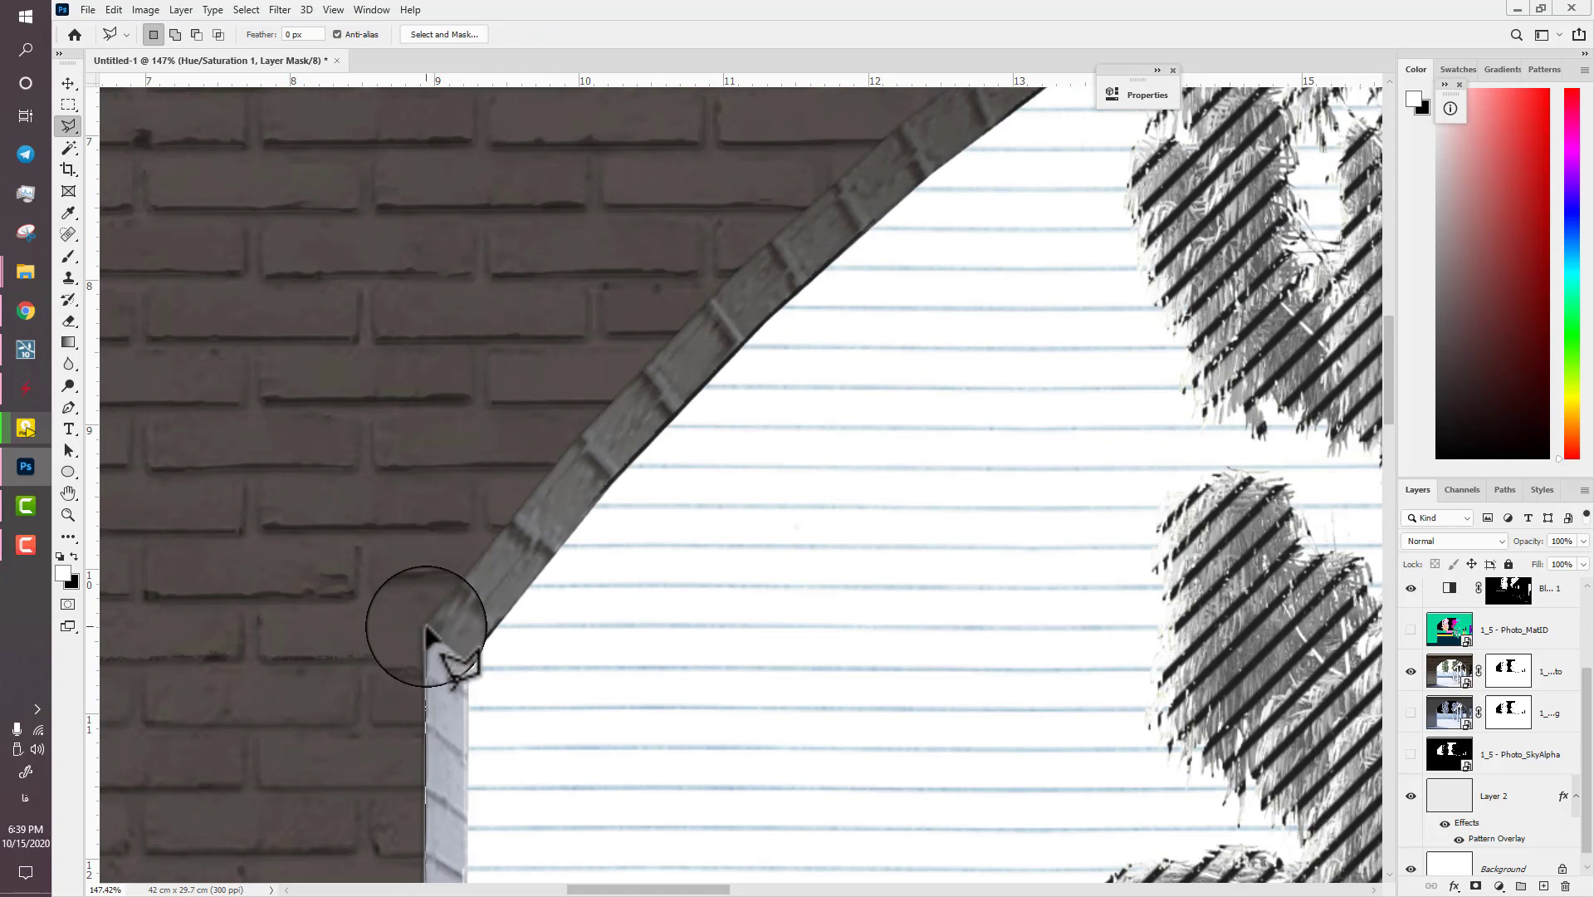
pyautogui.click(426, 628)
pyautogui.click(531, 494)
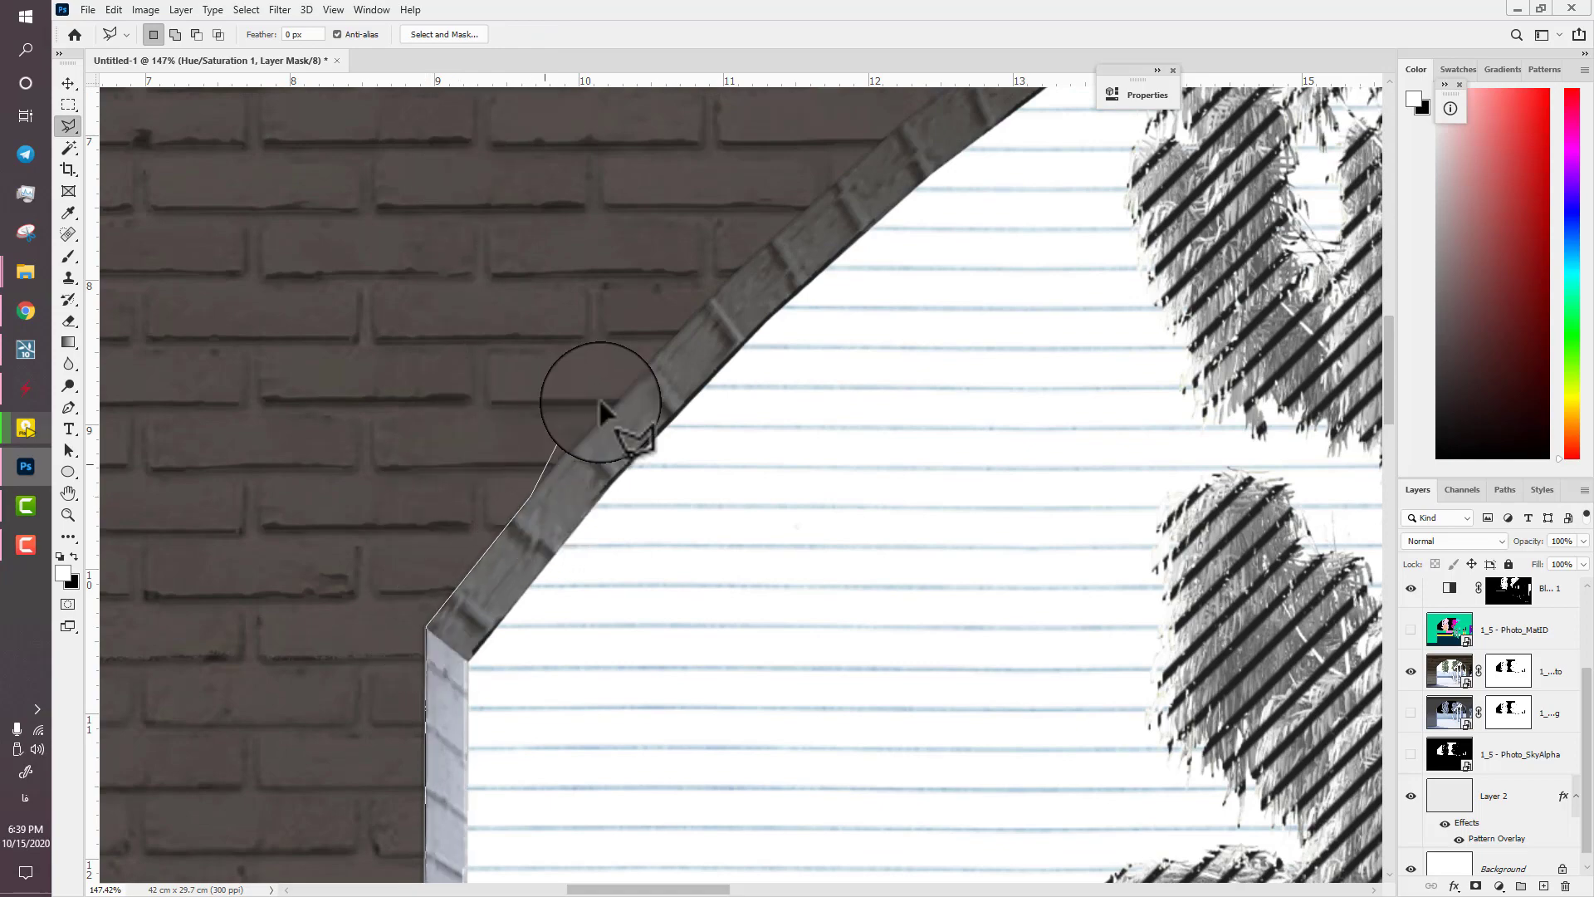
pyautogui.scroll(3, 747, 465)
pyautogui.click(992, 269)
pyautogui.moveTo(1268, 112); pyautogui.dragTo(880, 498)
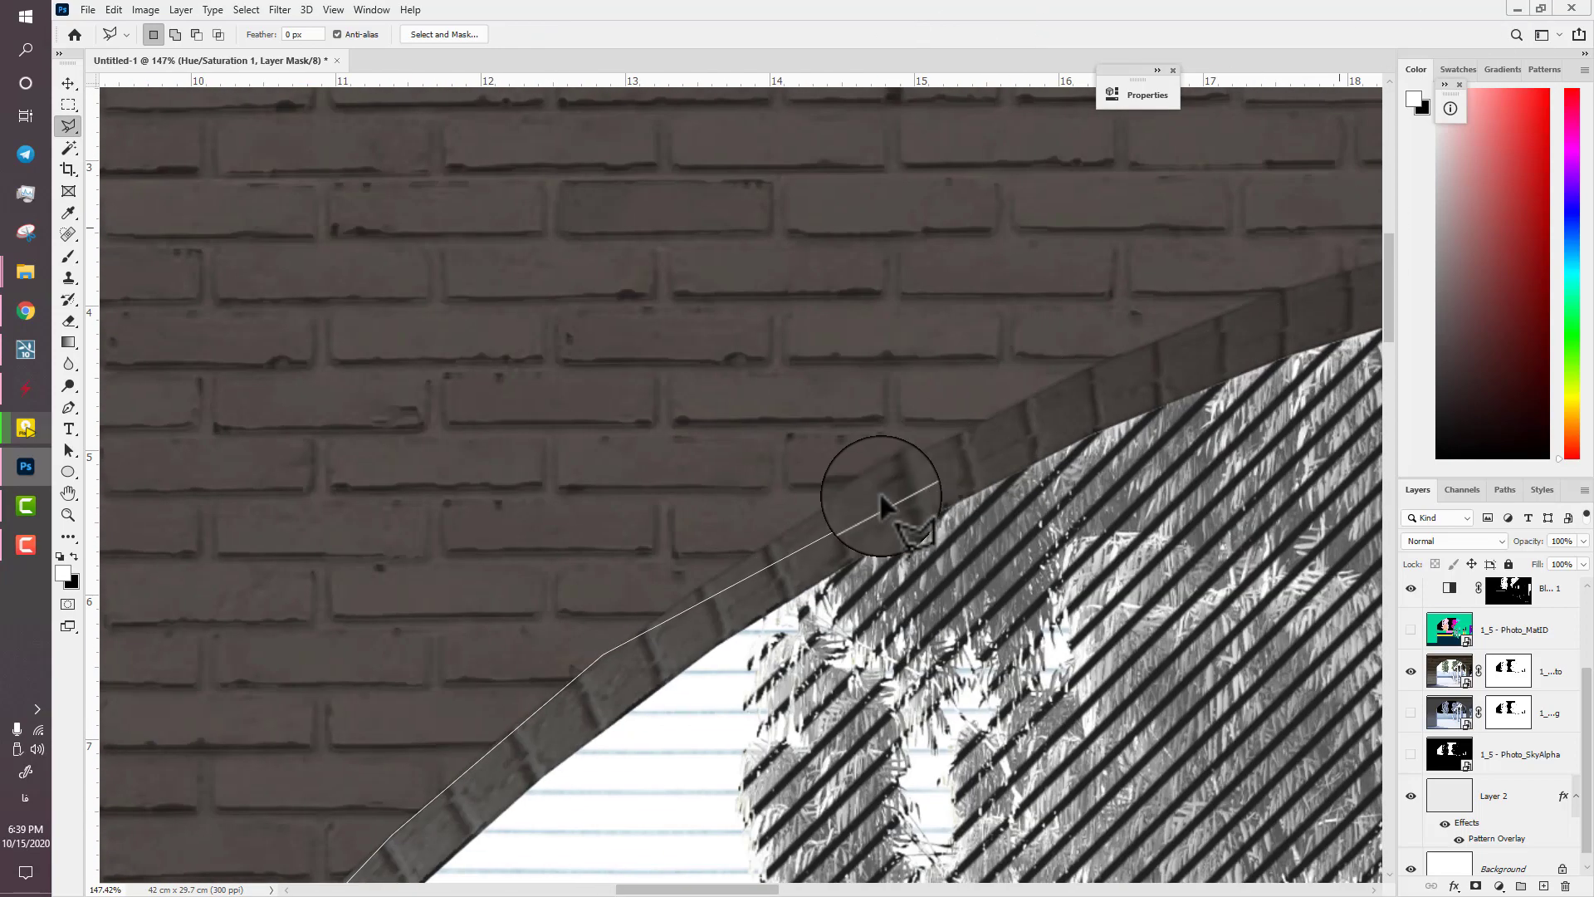
pyautogui.click(833, 507)
pyautogui.moveTo(1171, 384); pyautogui.dragTo(894, 530)
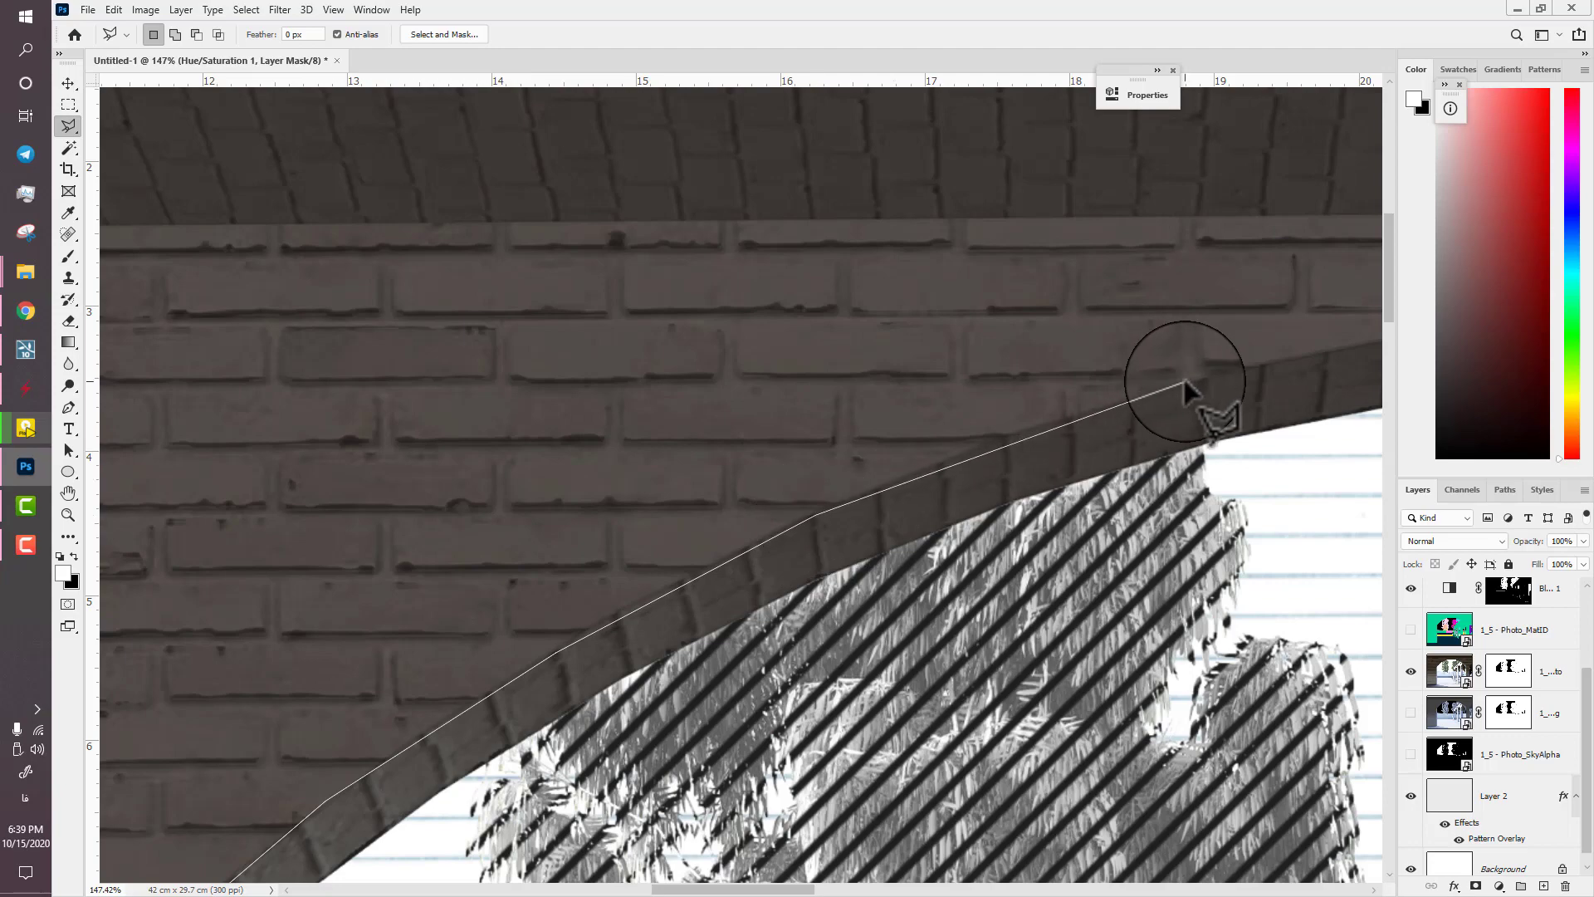
# - Continue the lasso outline over the crown of the main arch, following the outer edge of its brick trim
pyautogui.click(1186, 382)
pyautogui.hscroll(5, 1192, 332)
pyautogui.click(1056, 330)
pyautogui.hscroll(4, 1056, 329)
pyautogui.click(1059, 304)
pyautogui.hscroll(6, 1059, 305)
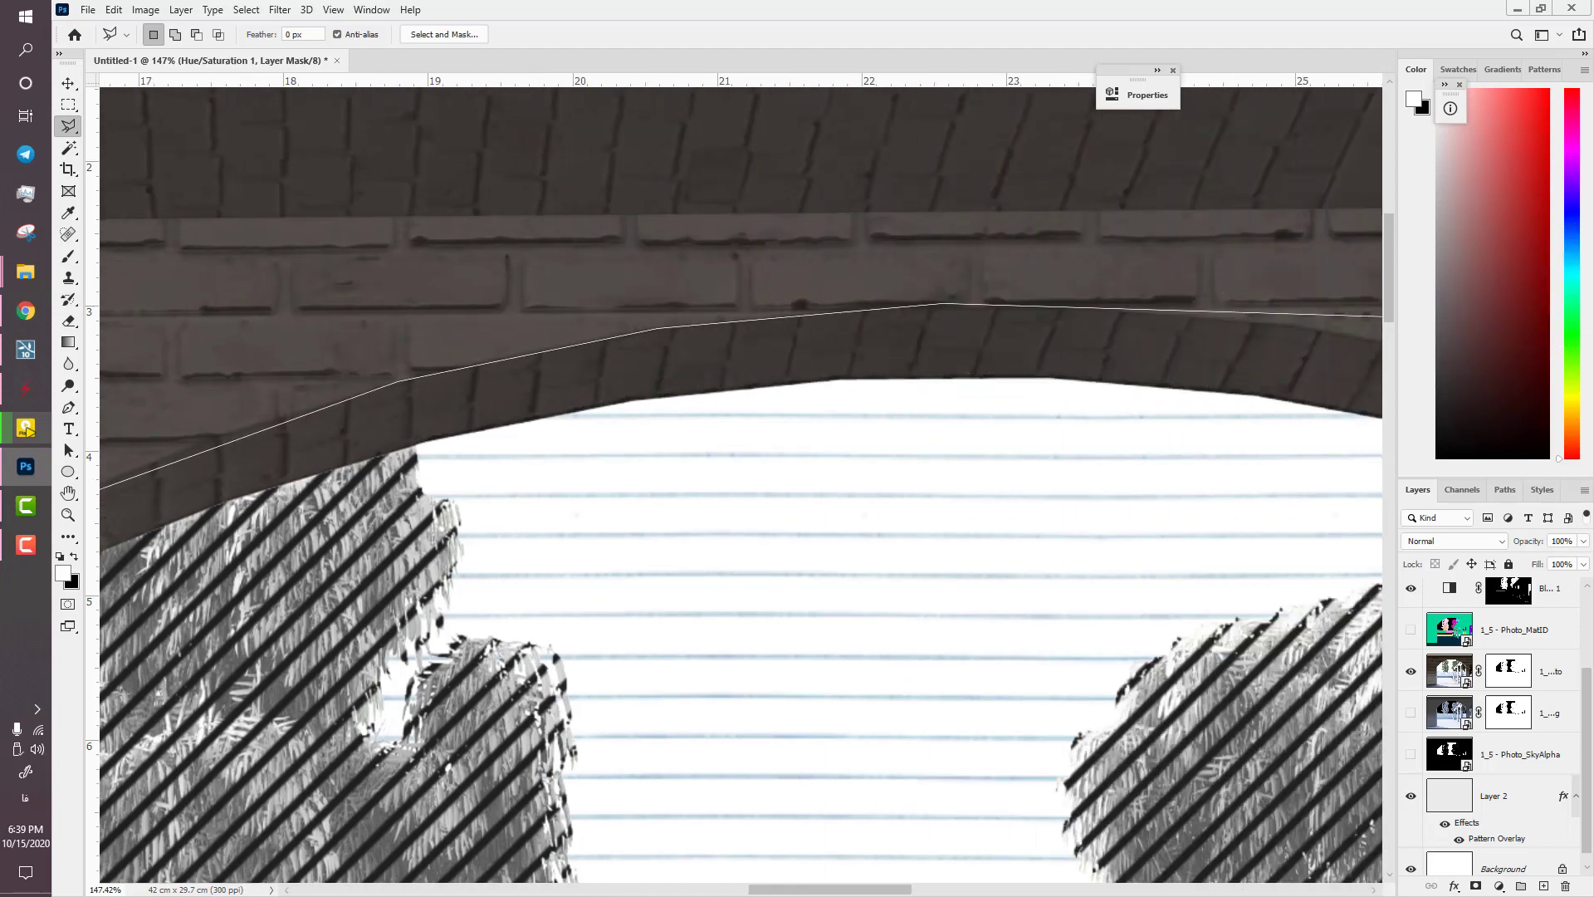
pyautogui.click(1266, 382)
pyautogui.moveTo(1266, 382); pyautogui.dragTo(357, 166)
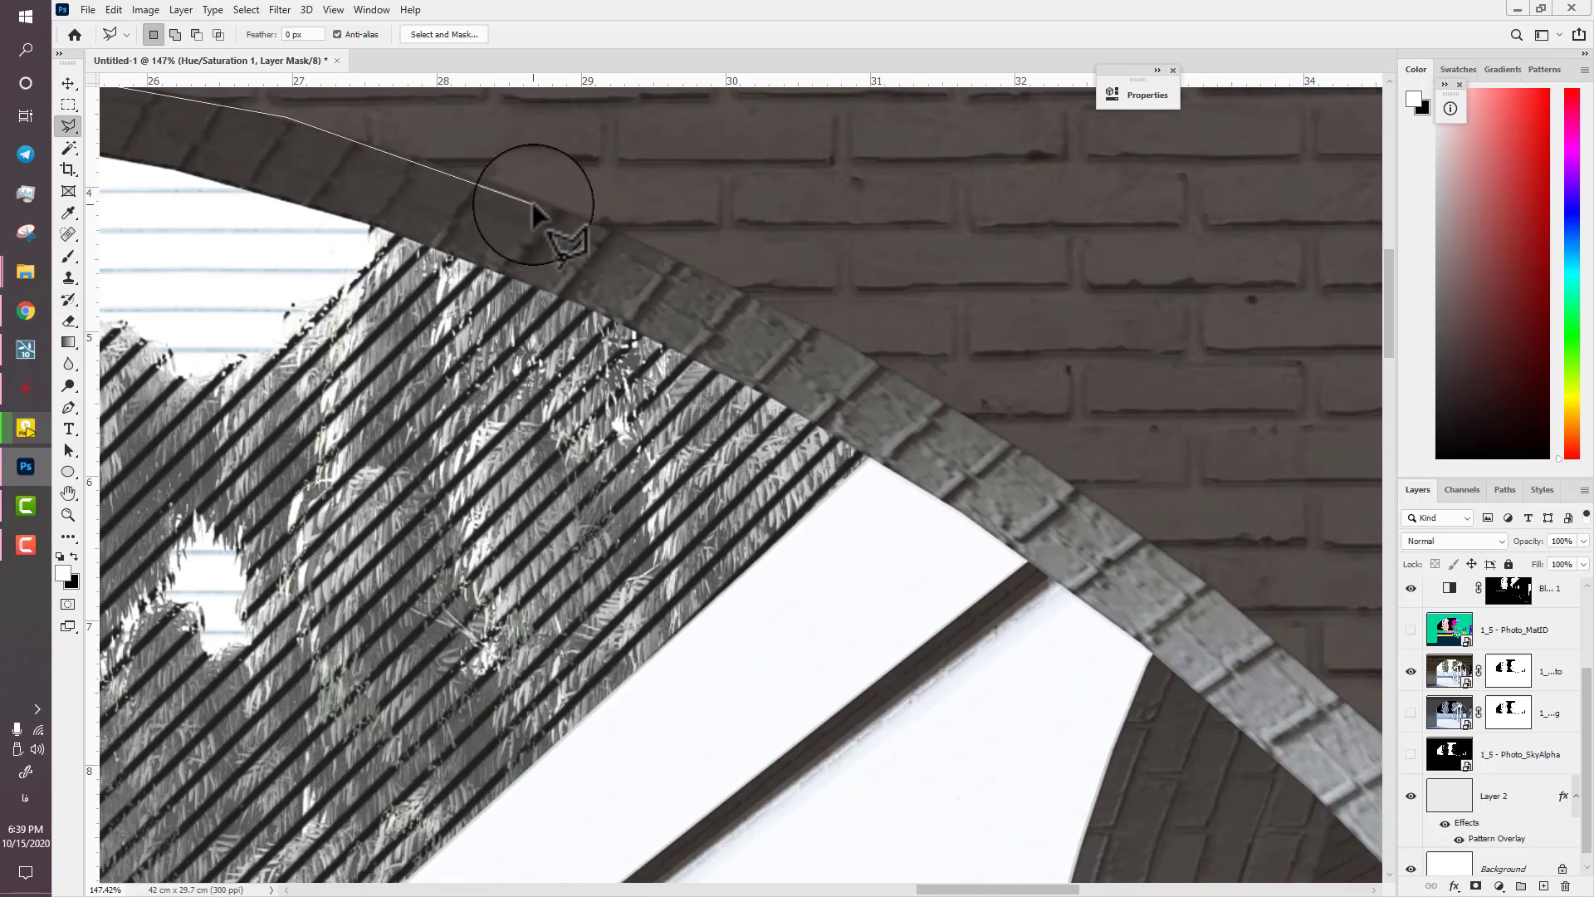
# - Continue the lasso outline down the main arch's right side and the right pillar's inner edge to its foot
pyautogui.click(1113, 516)
pyautogui.moveTo(1113, 516)
pyautogui.mouseDown()
pyautogui.moveTo(502, 201)
pyautogui.moveTo(353, 88)
pyautogui.mouseUp()
pyautogui.click(456, 158)
pyautogui.click(646, 328)
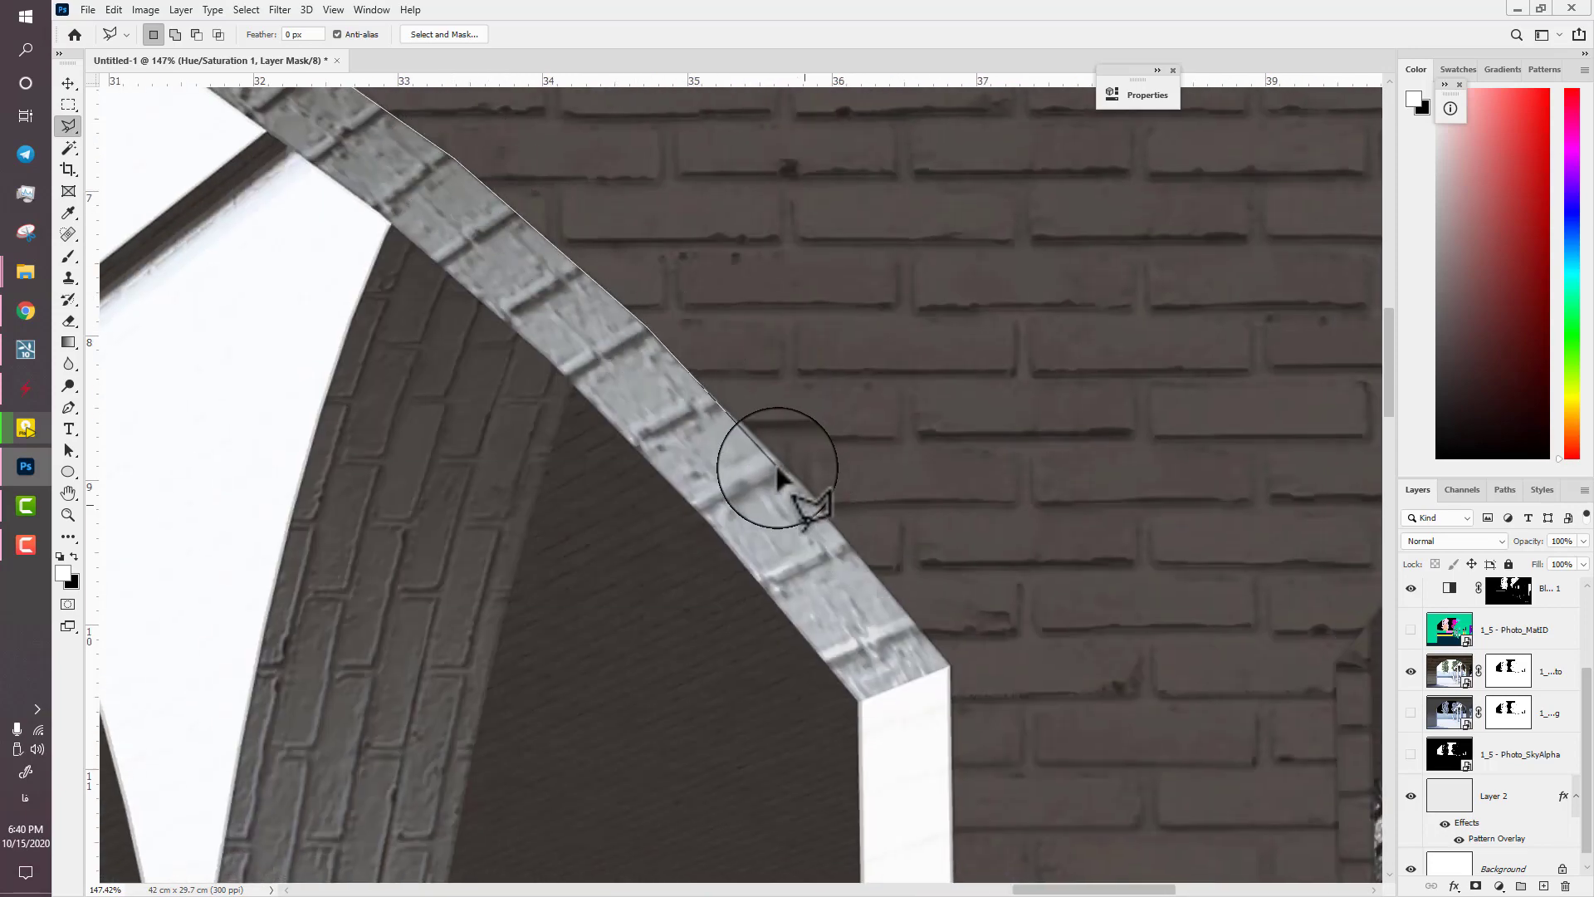
pyautogui.click(782, 466)
pyautogui.click(952, 667)
pyautogui.moveTo(952, 666); pyautogui.dragTo(780, 47)
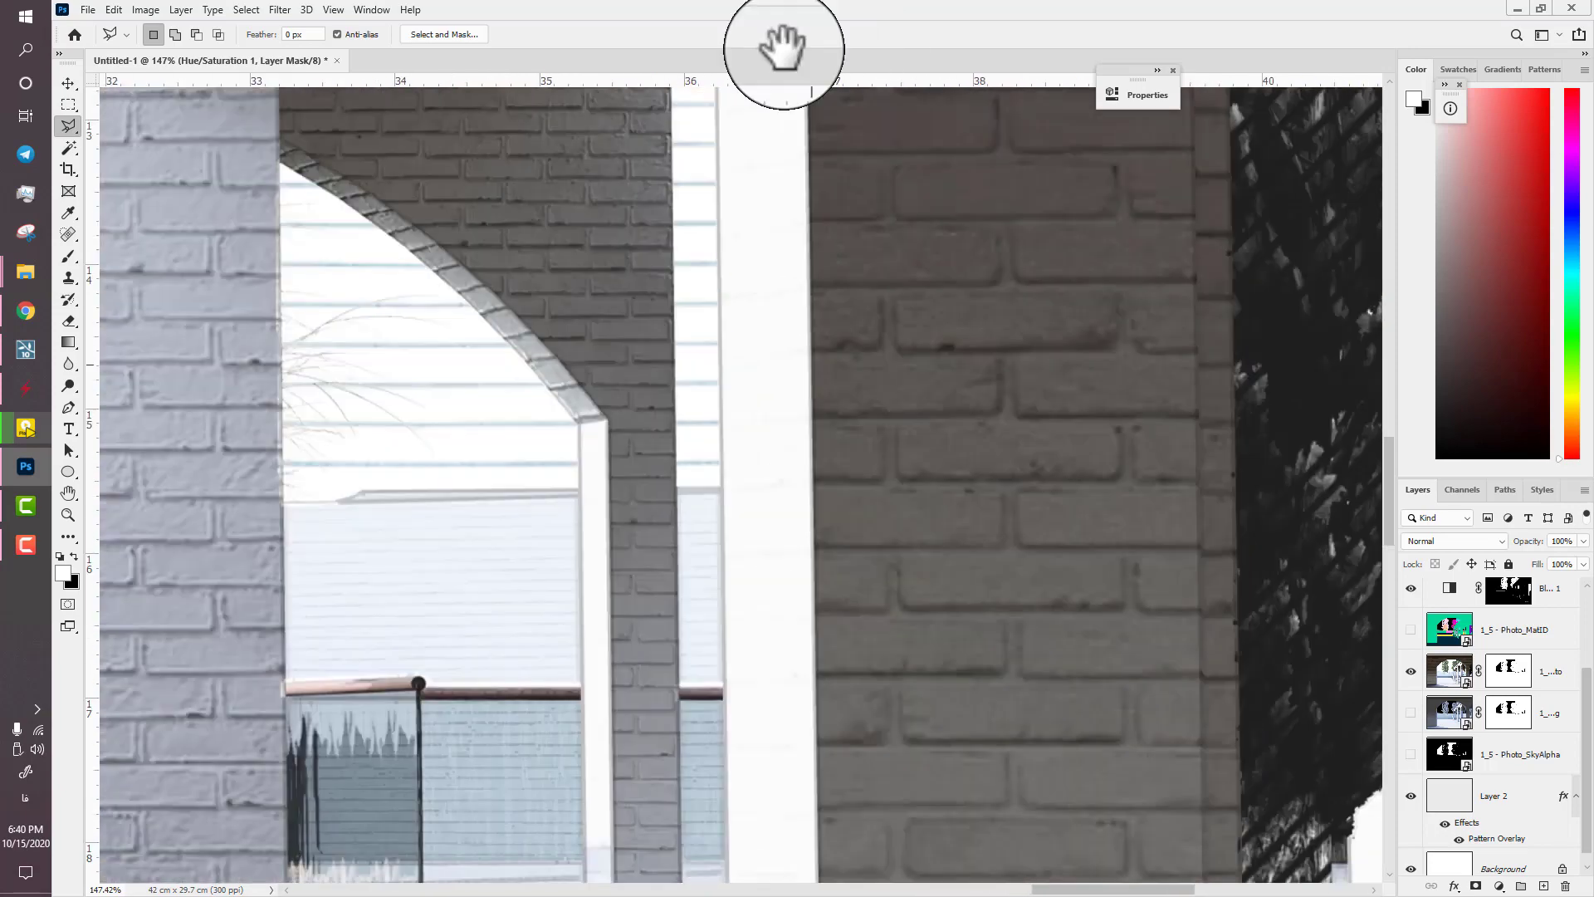
pyautogui.moveTo(776, 648); pyautogui.dragTo(712, 78)
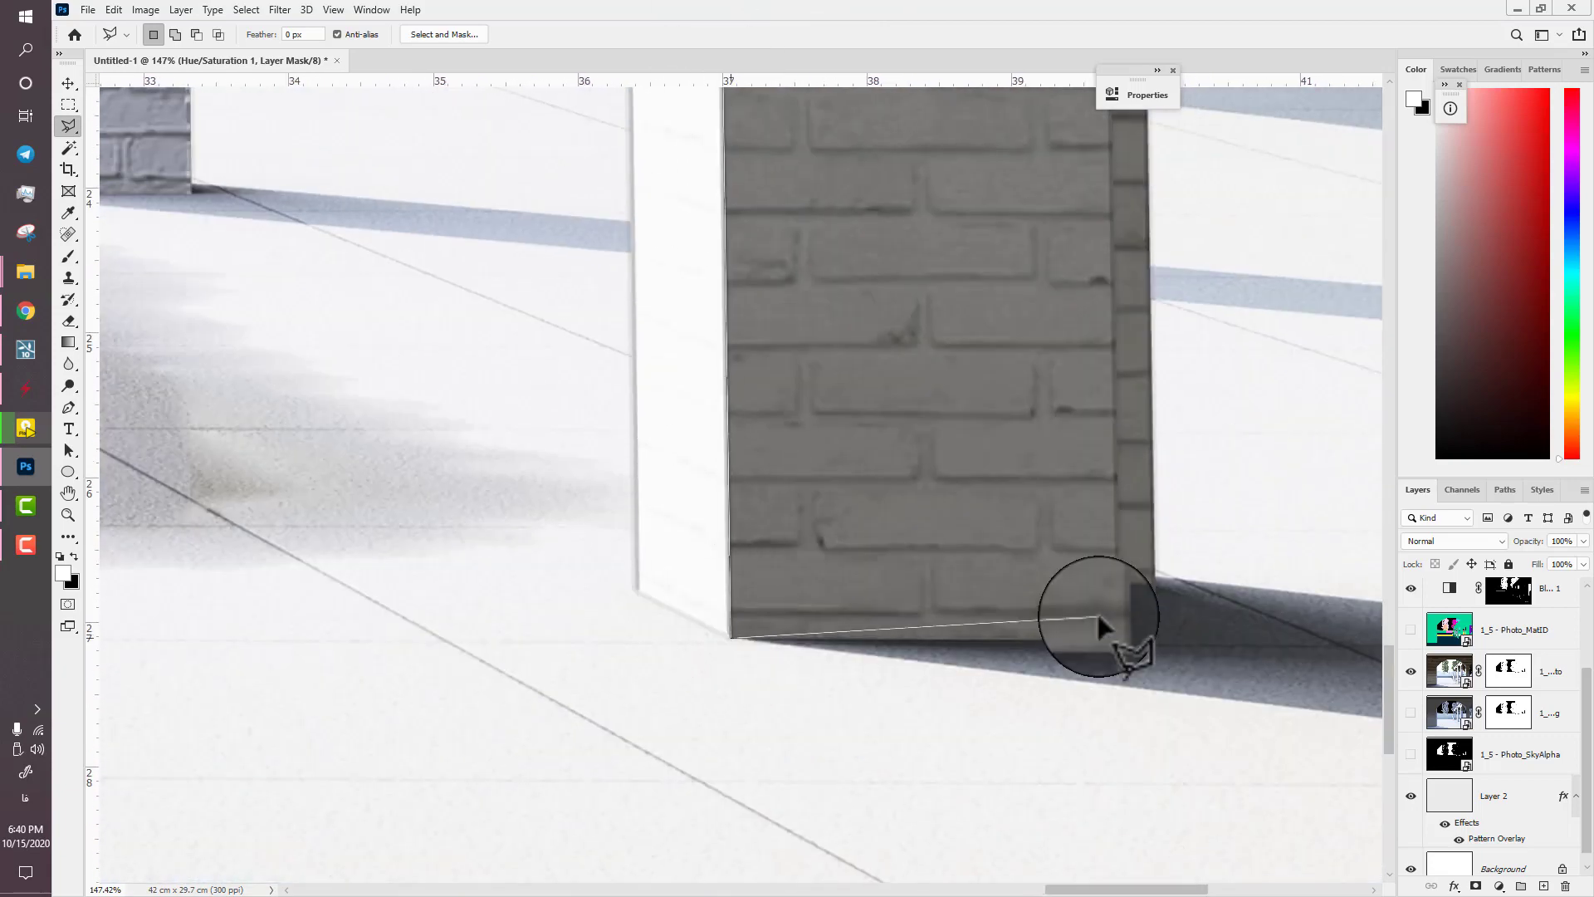
# - Continue the lasso outline across the right pillar's base, up its far edge and along the adjoining arch
pyautogui.click(1122, 643)
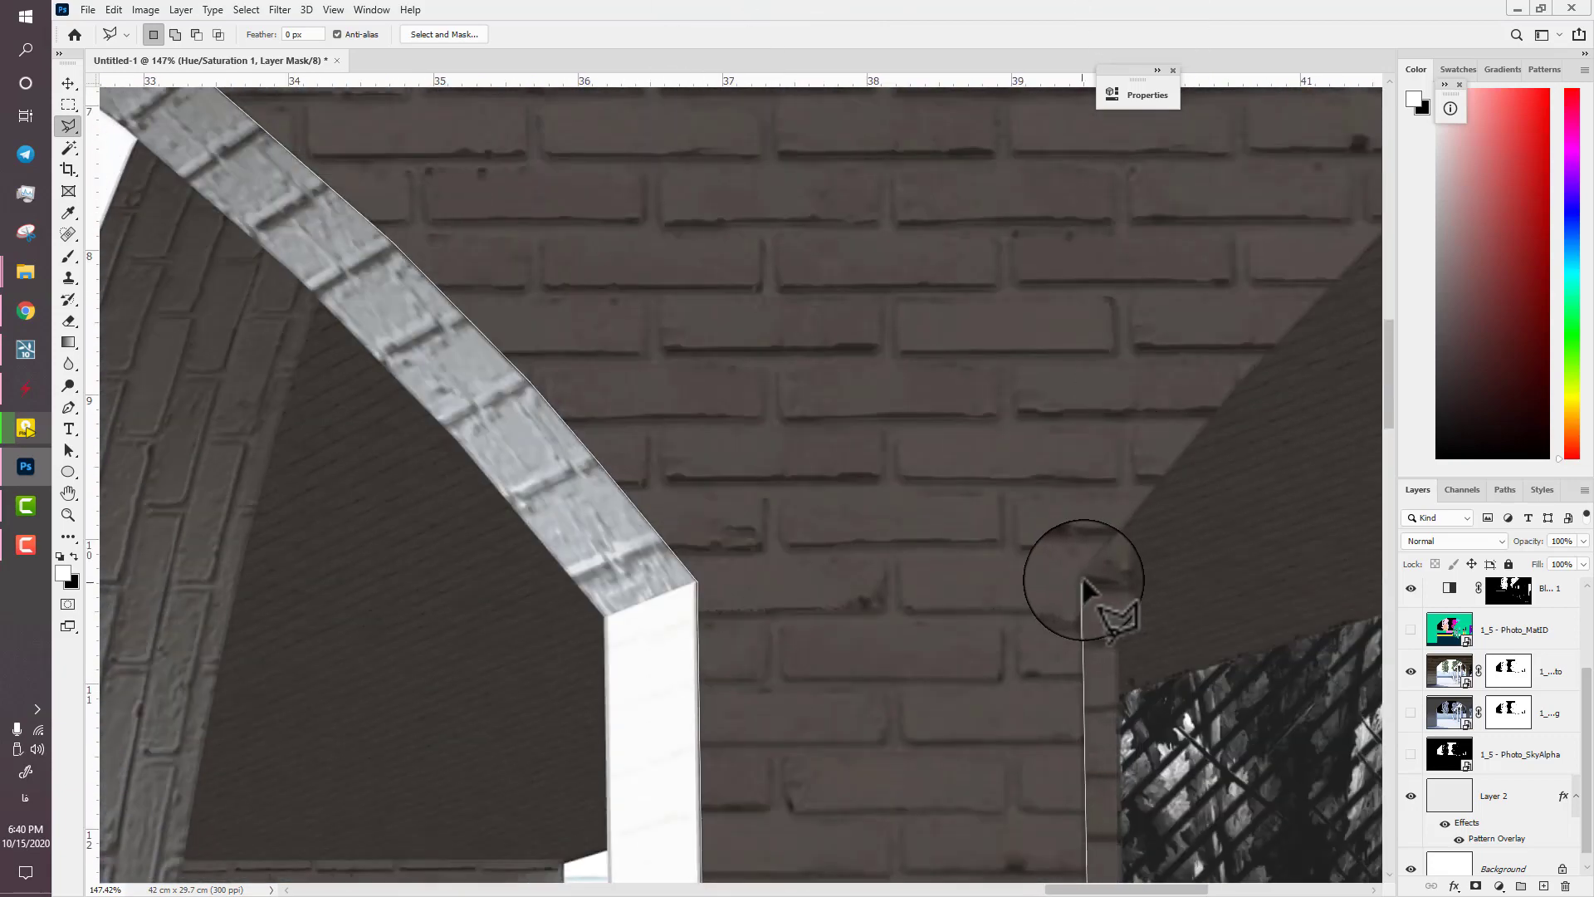
pyautogui.click(1082, 579)
pyautogui.click(1212, 413)
pyautogui.moveTo(1290, 297)
pyautogui.mouseDown()
pyautogui.moveTo(341, 678)
pyautogui.moveTo(383, 656)
pyautogui.mouseUp()
pyautogui.click(476, 595)
pyautogui.click(554, 525)
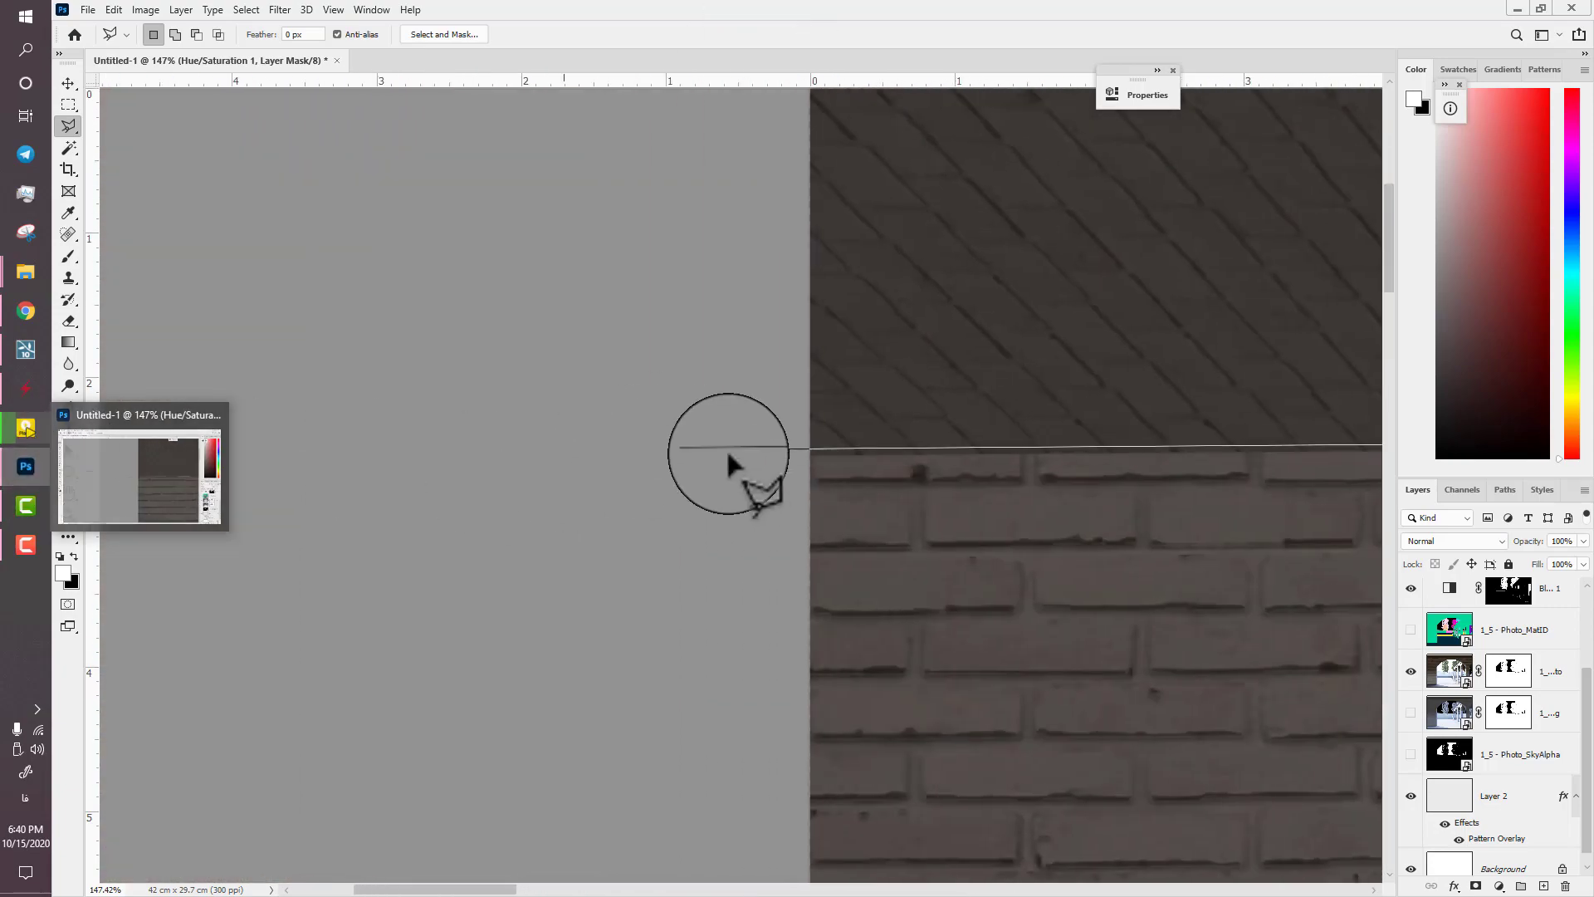
# - Close the lasso outline around the brick facade along the ceiling line, the canvas's outer edge and the left pillar's base
pyautogui.moveTo(734, 544)
pyautogui.mouseDown()
pyautogui.moveTo(587, 758)
pyautogui.moveTo(504, 331)
pyautogui.moveTo(612, 615)
pyautogui.moveTo(587, 328)
pyautogui.mouseUp()
pyautogui.click(595, 305)
pyautogui.moveTo(1275, 307); pyautogui.dragTo(108, 478)
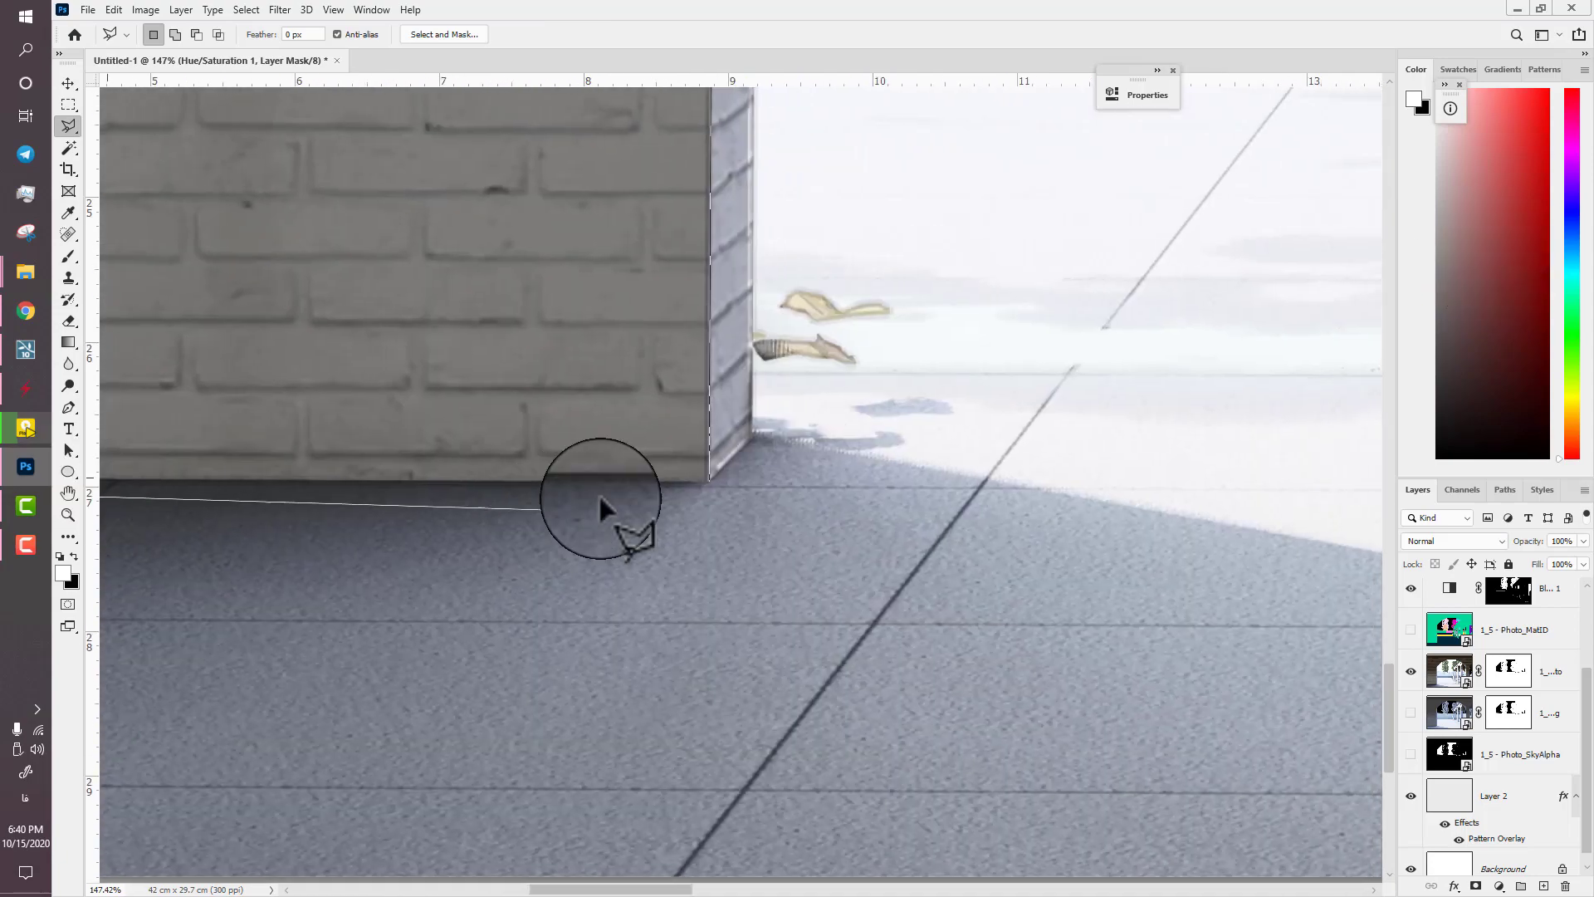
pyautogui.doubleClick(708, 480)
pyautogui.scroll(-5, 676, 586)
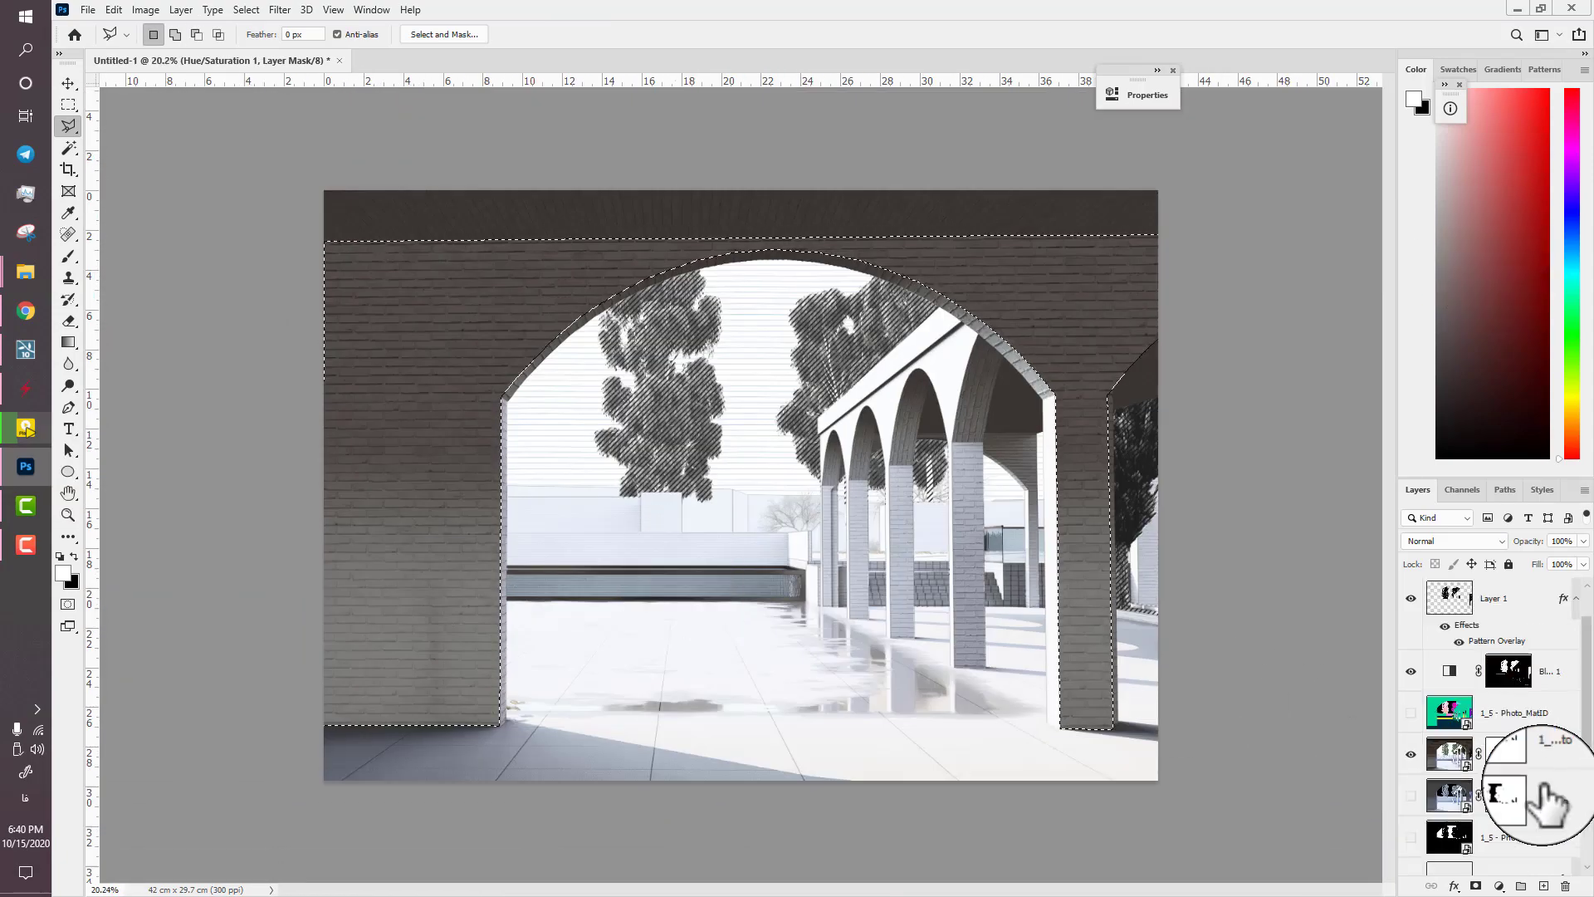
# - Add a new layer above the saturation adjustment and choose the 1024 px dripping-stain brush from the Grunge_ila set
pyautogui.click(1542, 884)
pyautogui.press('b')
pyautogui.rightClick(646, 552)
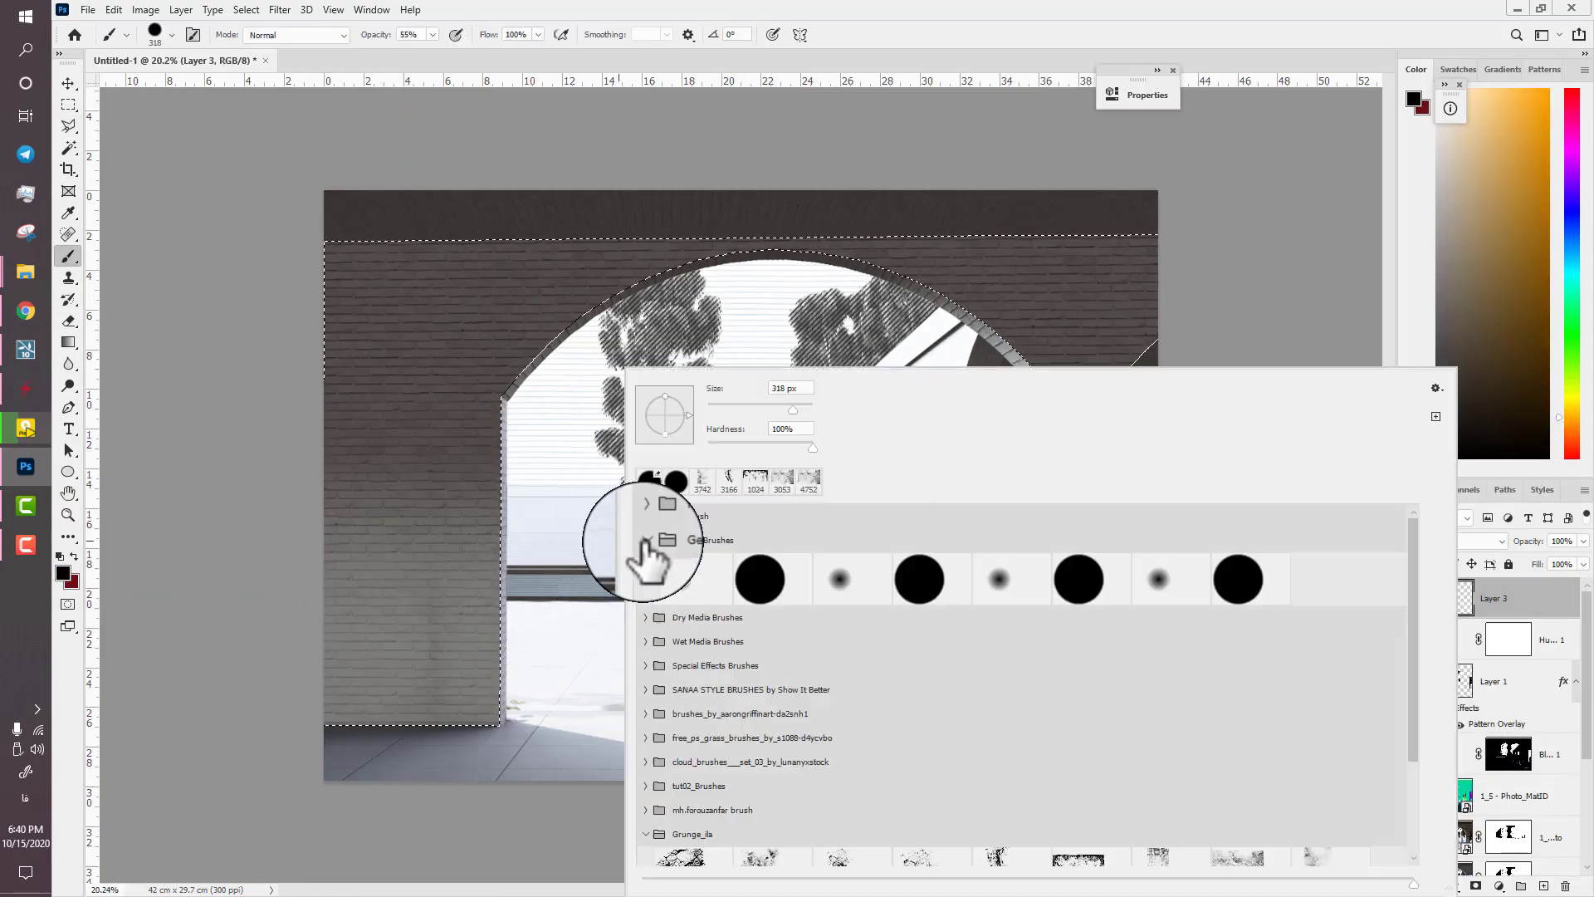
pyautogui.click(647, 540)
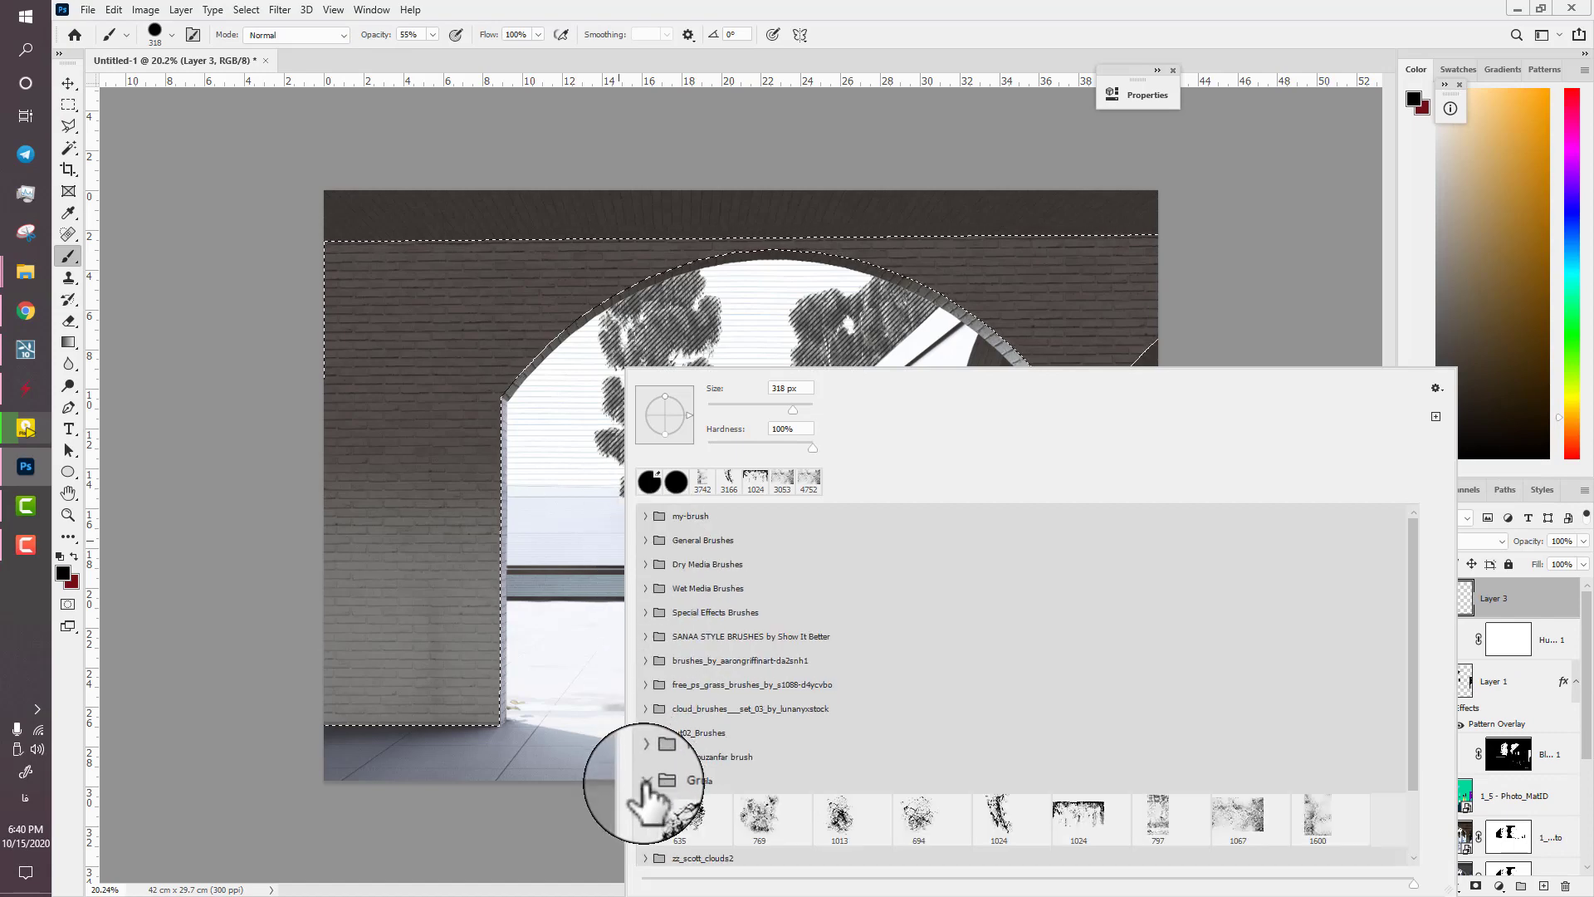
pyautogui.click(1078, 817)
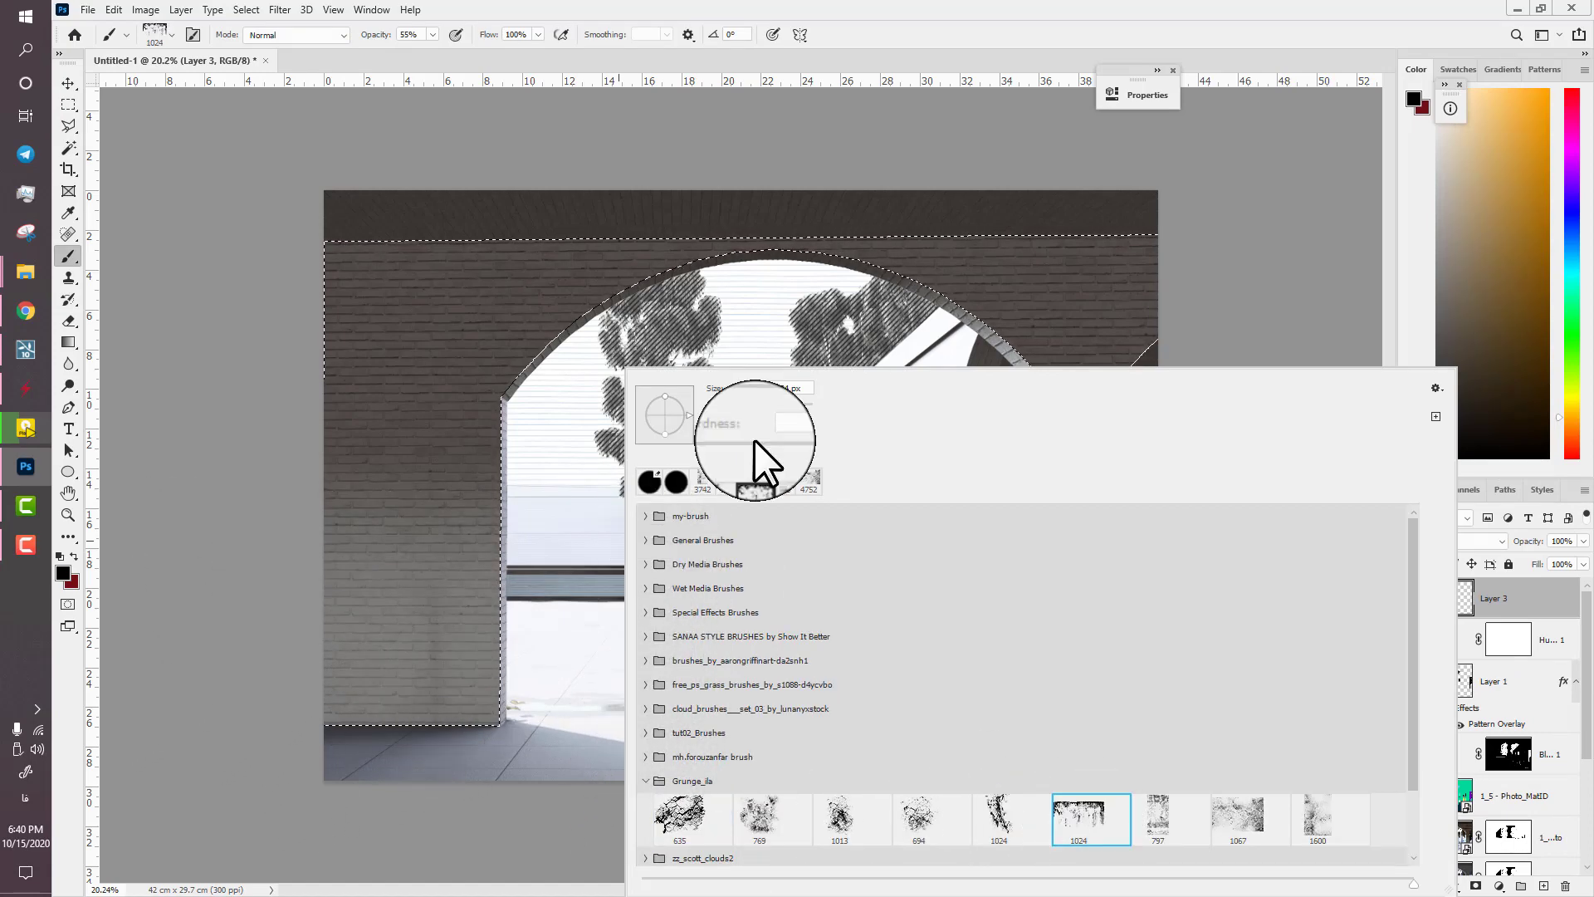
# - Rotate the brush to 180°, enlarge it to 1814 px and stamp grunge along the left pillar's base, continuing at 74% flow and 1439 px
pyautogui.moveTo(660, 342); pyautogui.dragTo(660, 343)
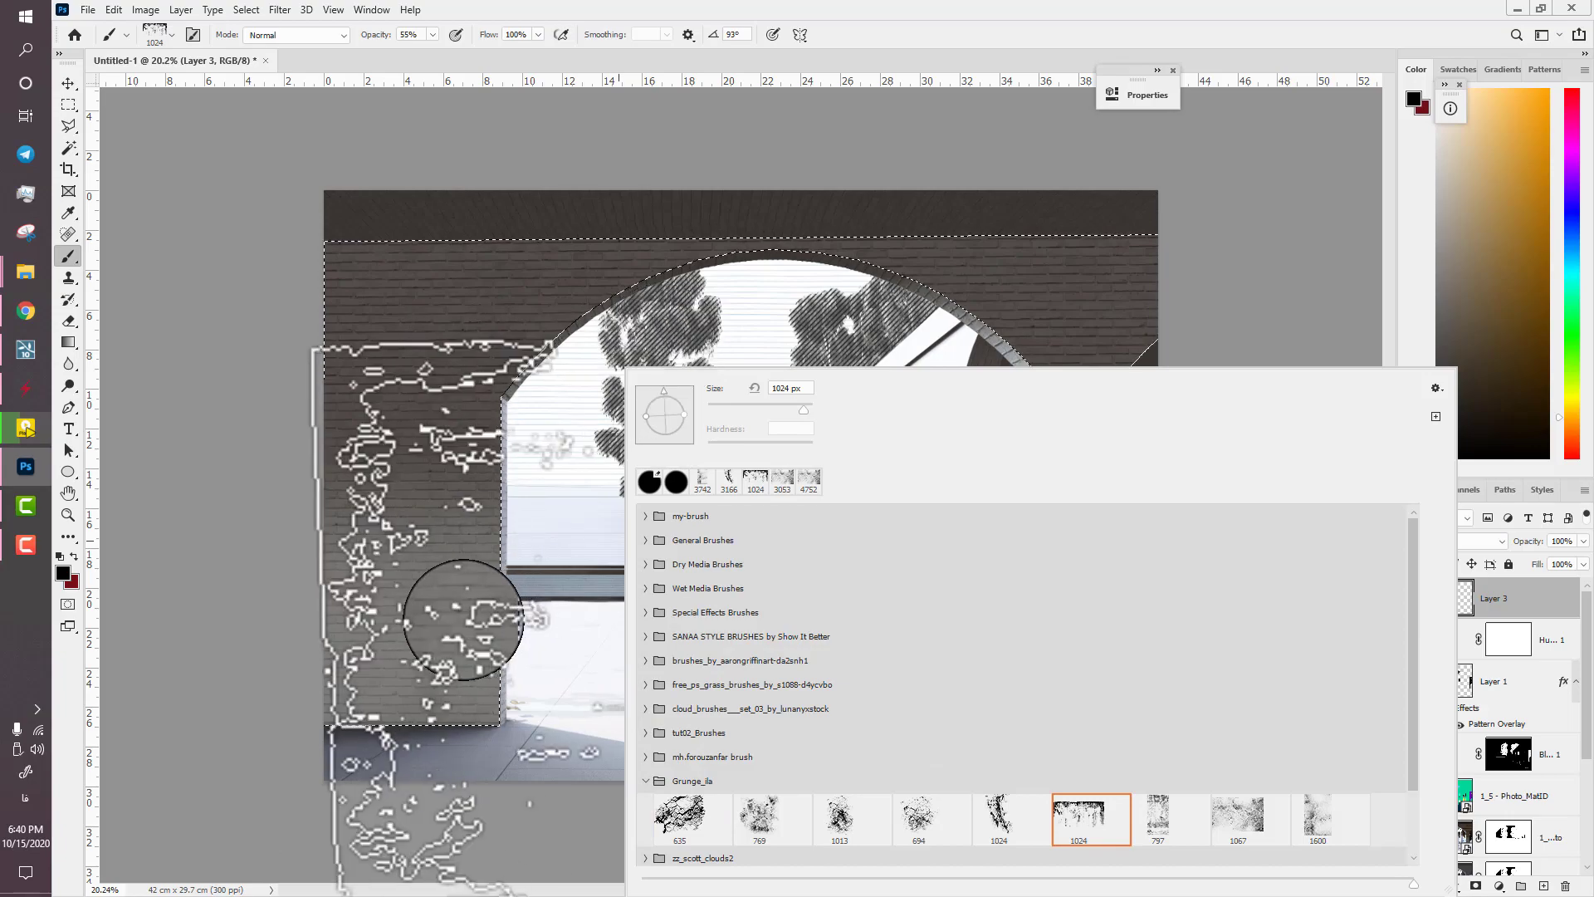
pyautogui.moveTo(425, 681); pyautogui.dragTo(490, 683)
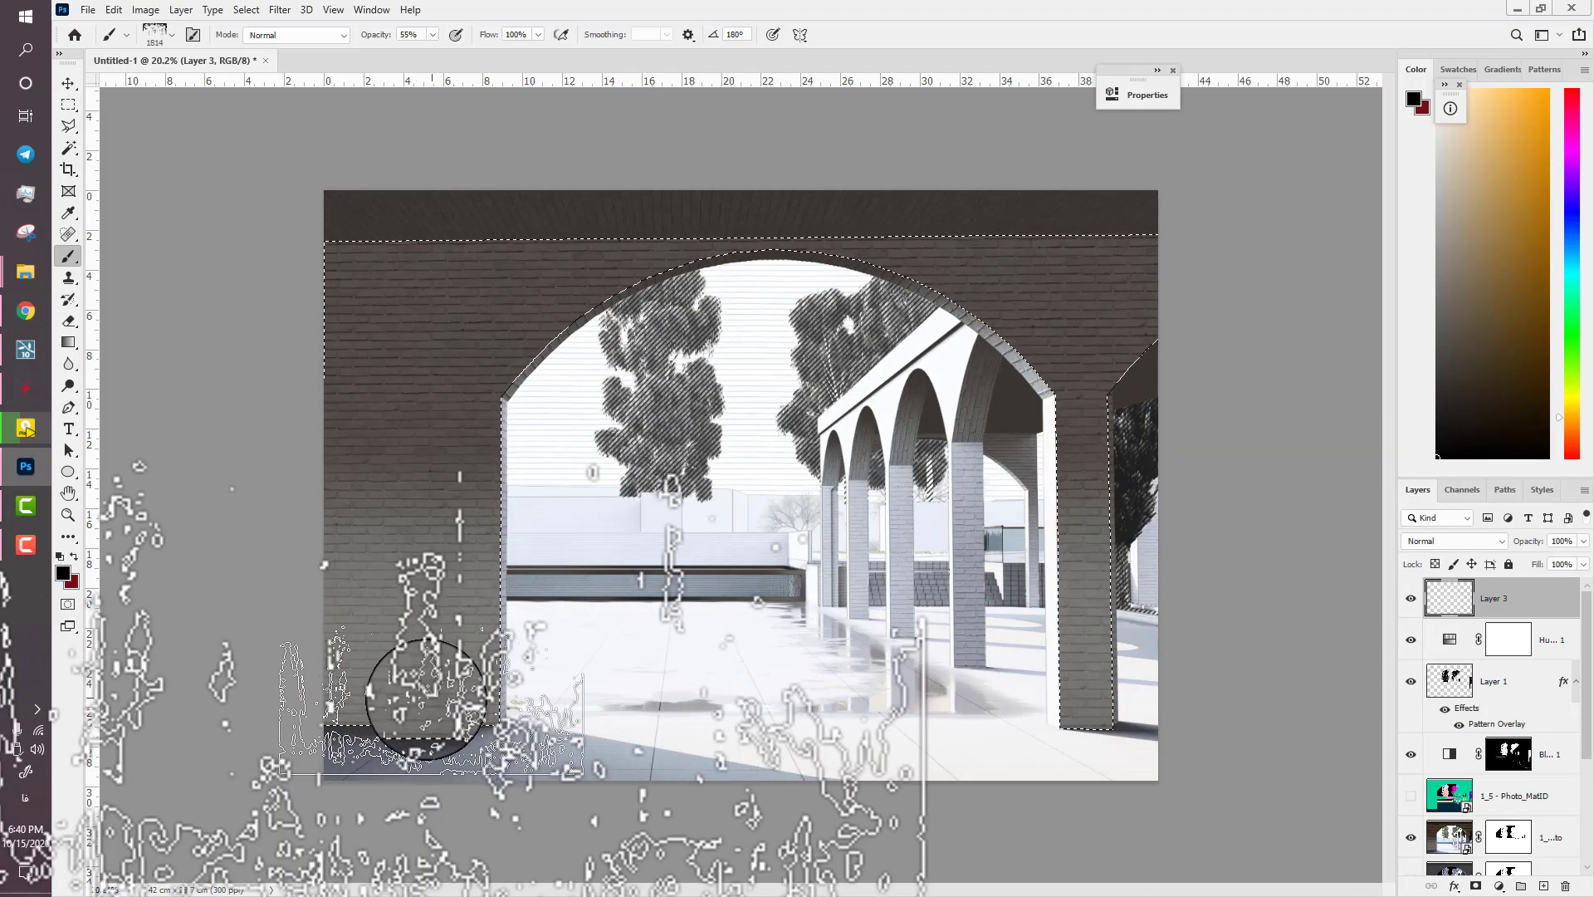
pyautogui.click(415, 688)
pyautogui.scroll(4, 420, 676)
pyautogui.scroll(-2, 439, 554)
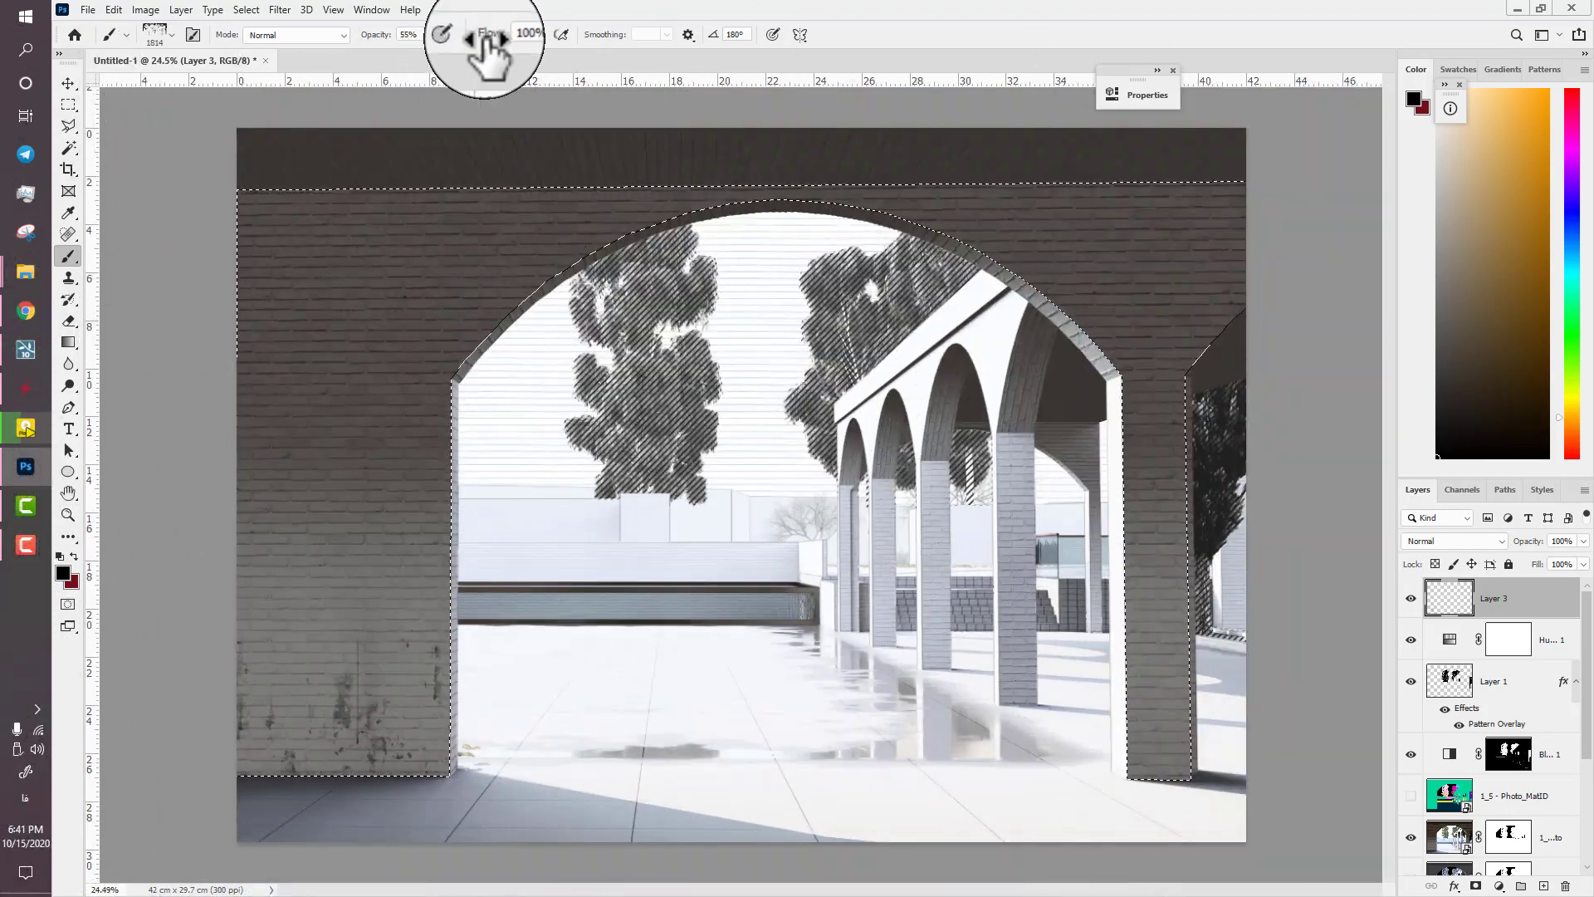
pyautogui.moveTo(486, 35); pyautogui.dragTo(465, 35)
pyautogui.moveTo(325, 751); pyautogui.dragTo(283, 771)
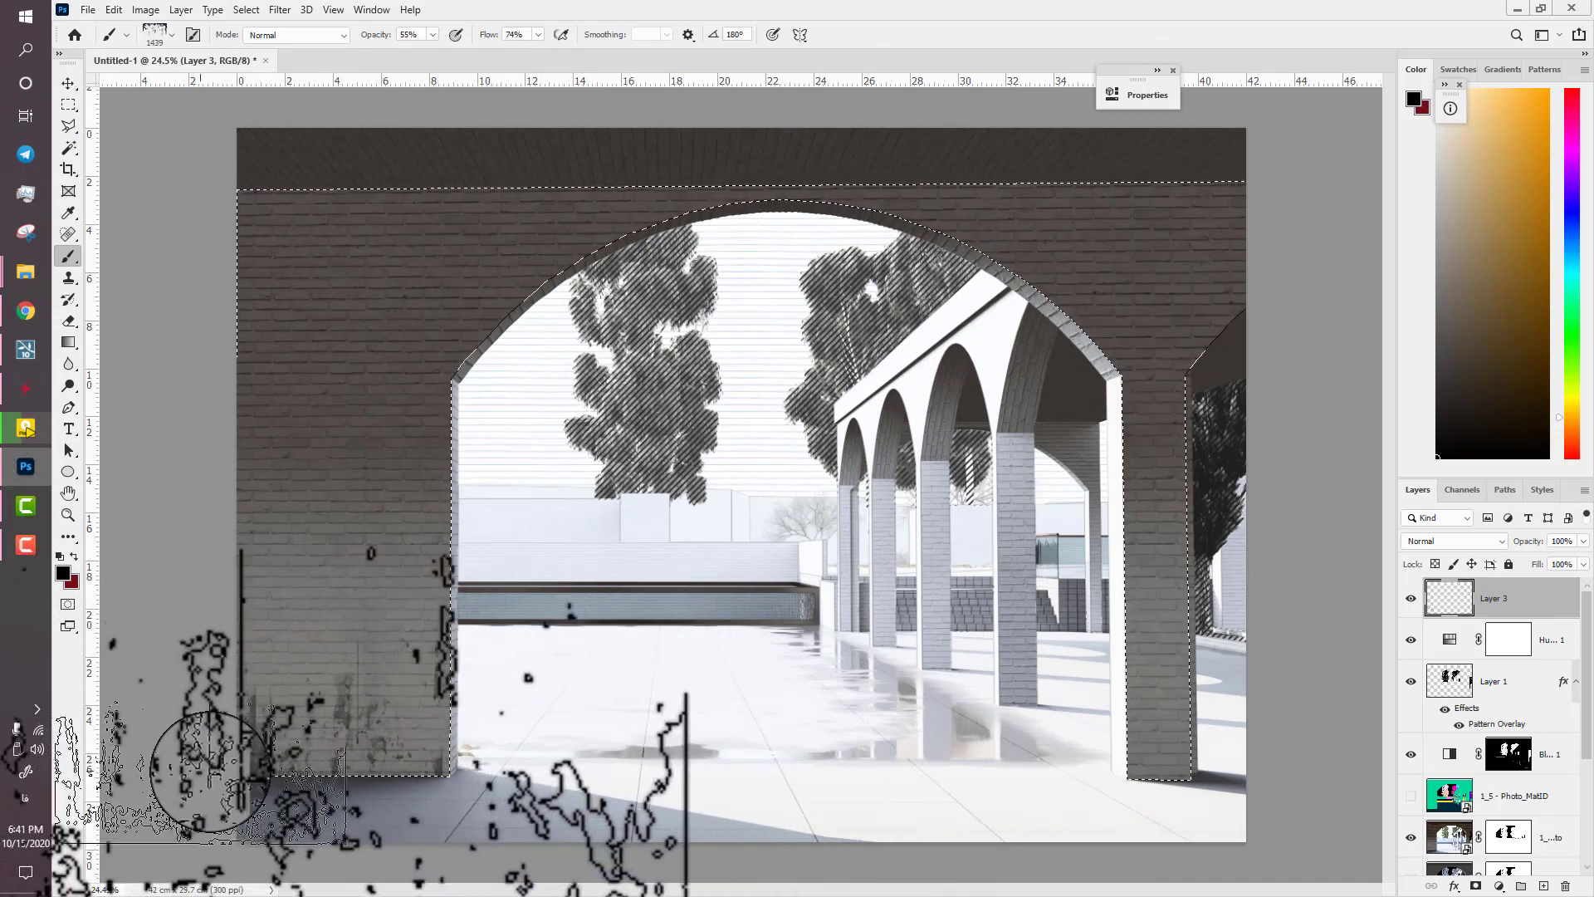
# - Stamp faint stains on the left pillar's upper wall with the Grunge_ila brush beside the 694 px one, at 24% opacity and 46% flow
pyautogui.rightClick(570, 837)
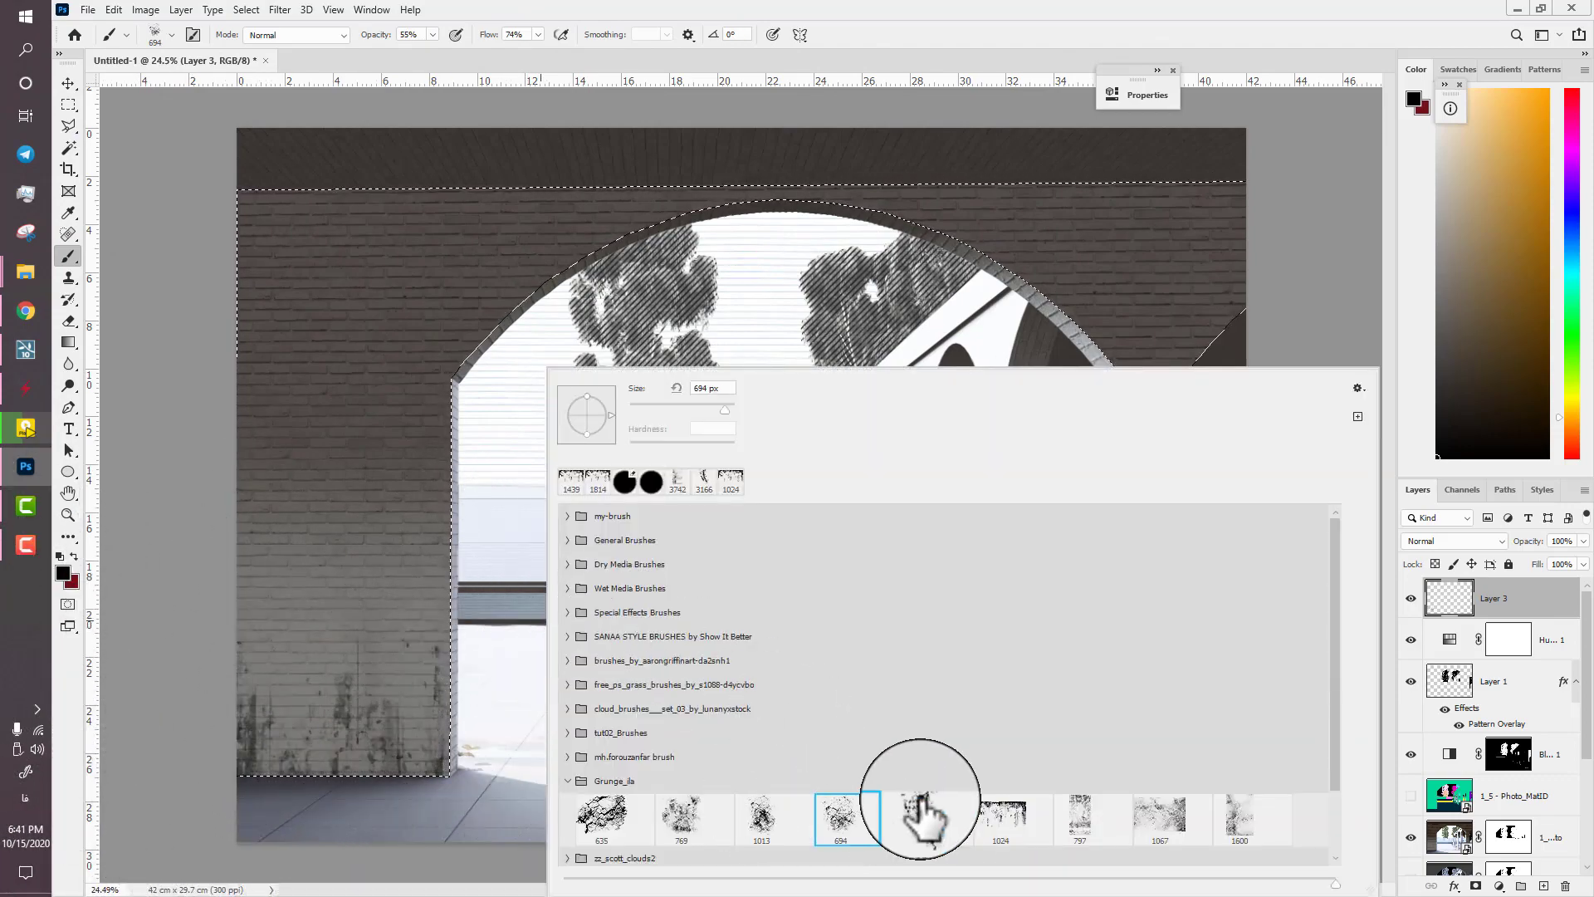
pyautogui.doubleClick(920, 800)
pyautogui.moveTo(489, 40); pyautogui.dragTo(358, 35)
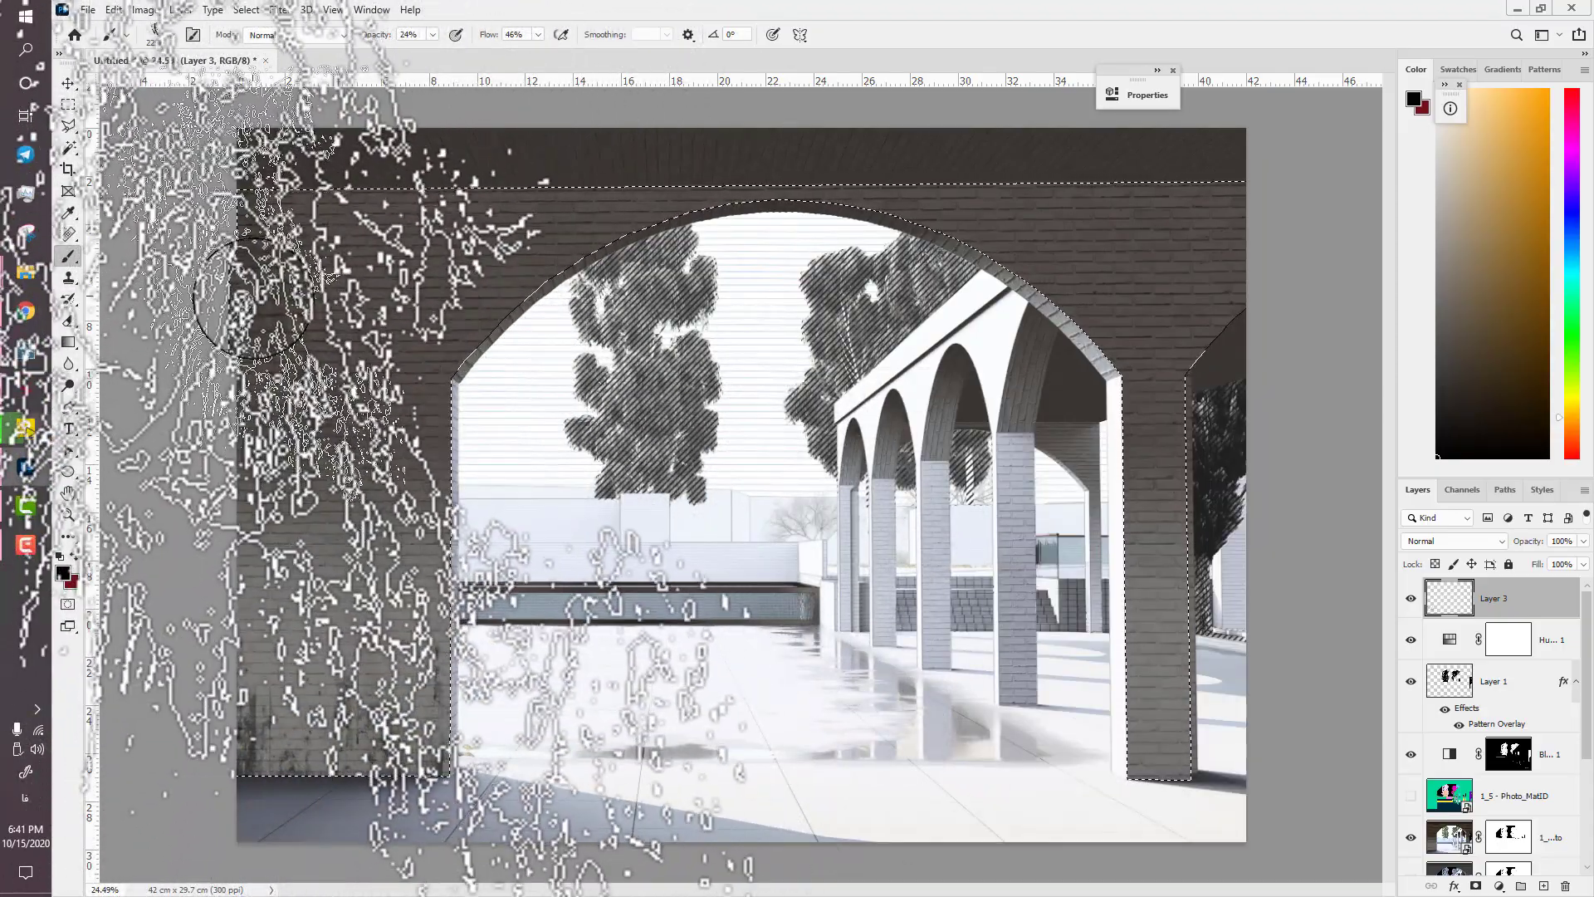
# - Switch to another Grunge_ila brush at 2185 px, 61% opacity and 61% flow, and stamp stains on the wall above the right pillar
pyautogui.rightClick(514, 589)
pyautogui.moveTo(328, 551); pyautogui.dragTo(465, 555)
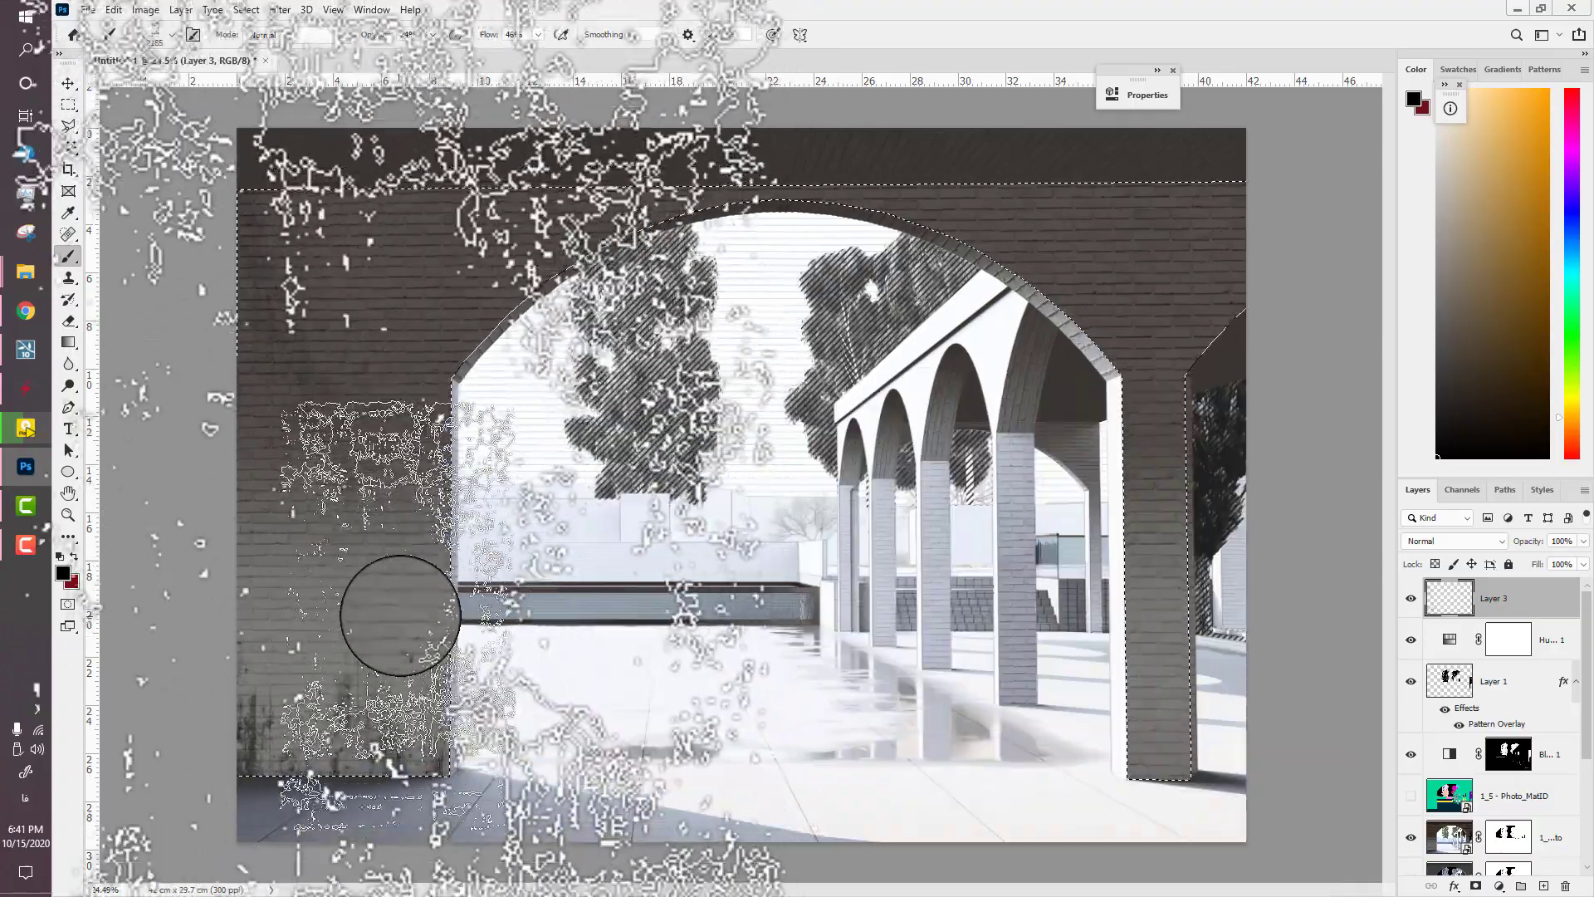
pyautogui.moveTo(490, 36); pyautogui.dragTo(503, 37)
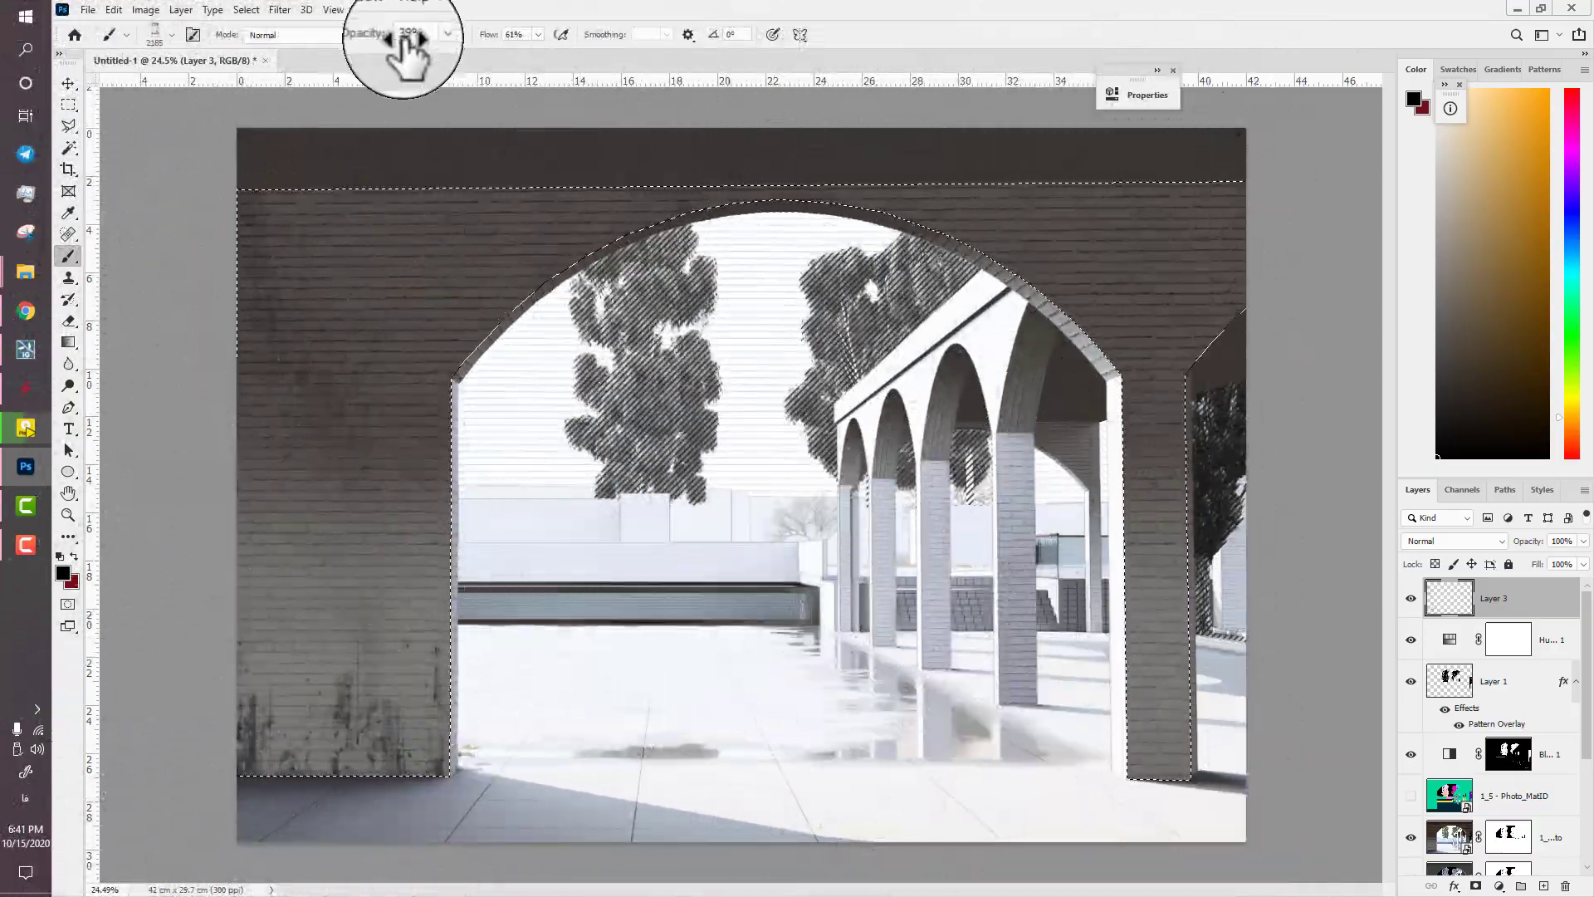
pyautogui.moveTo(402, 38); pyautogui.dragTo(421, 38)
pyautogui.rightClick(1260, 323)
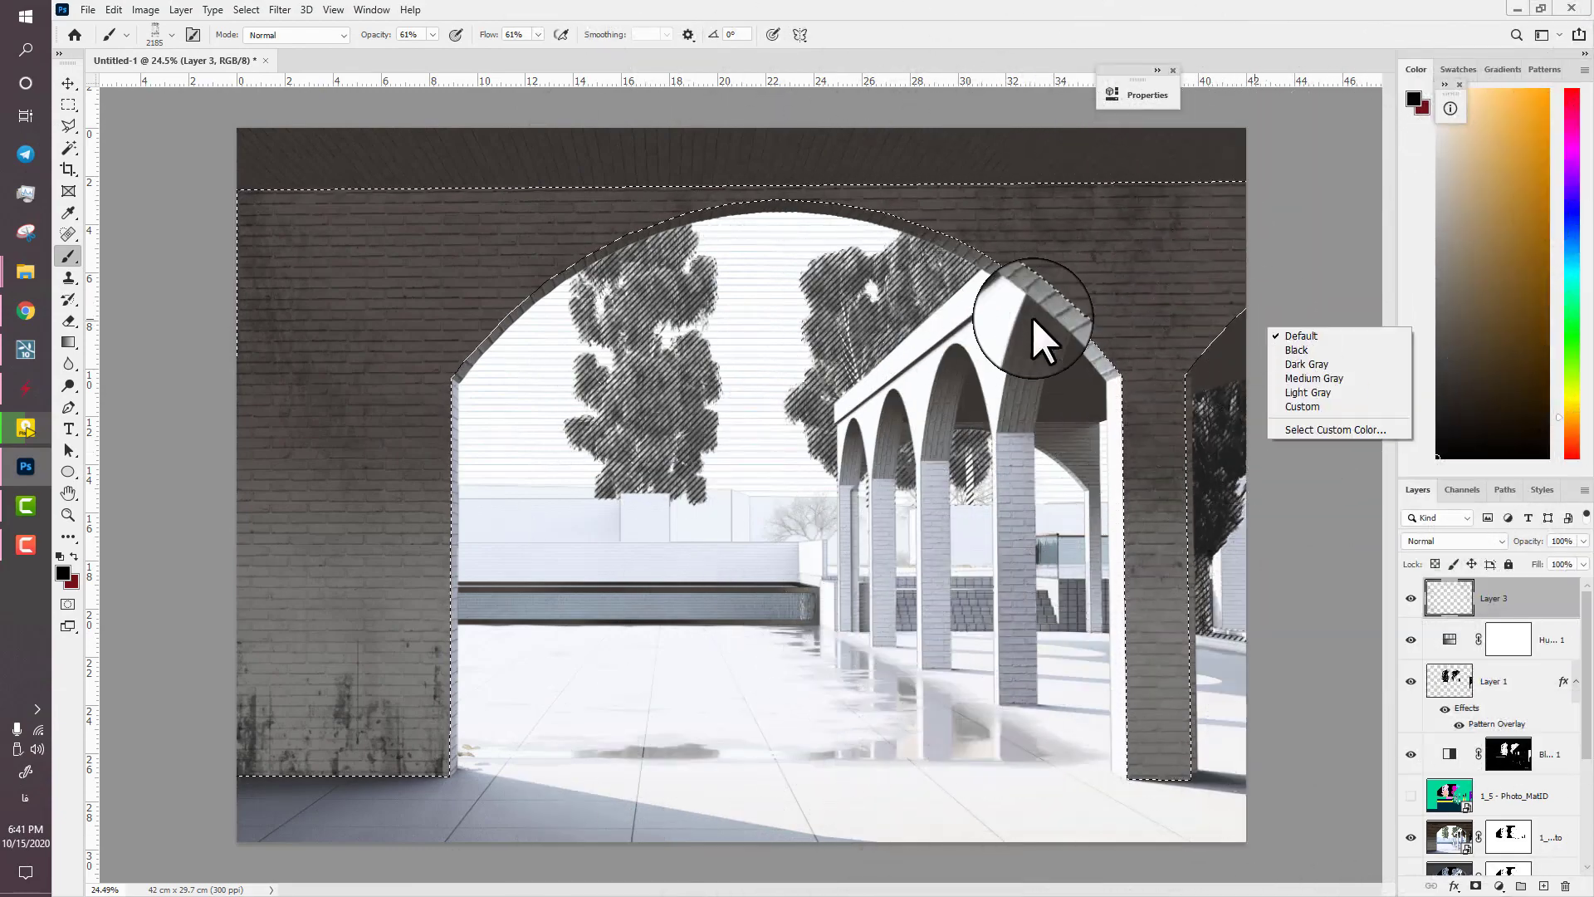
# - Choose the 1600 px Grunge_ila brush, rotate it to 180° and stamp grunge over the right side of the facade, reducing the brush to 1241 px
pyautogui.rightClick(1033, 316)
pyautogui.click(1446, 765)
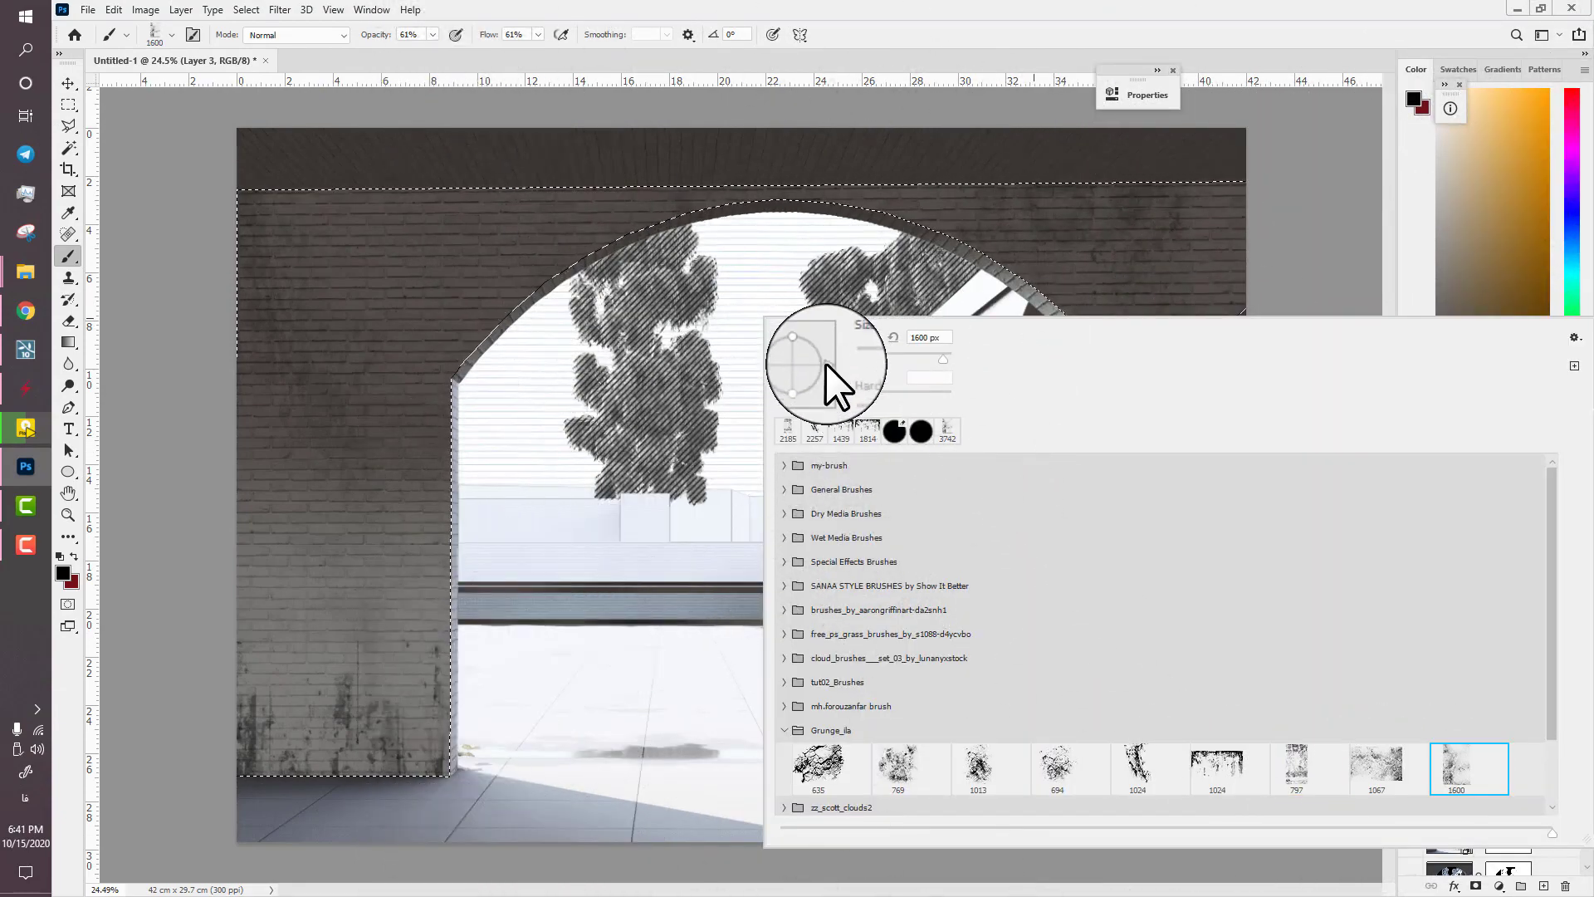
pyautogui.moveTo(807, 294); pyautogui.dragTo(804, 295)
pyautogui.moveTo(723, 362); pyautogui.dragTo(719, 361)
pyautogui.click(501, 356)
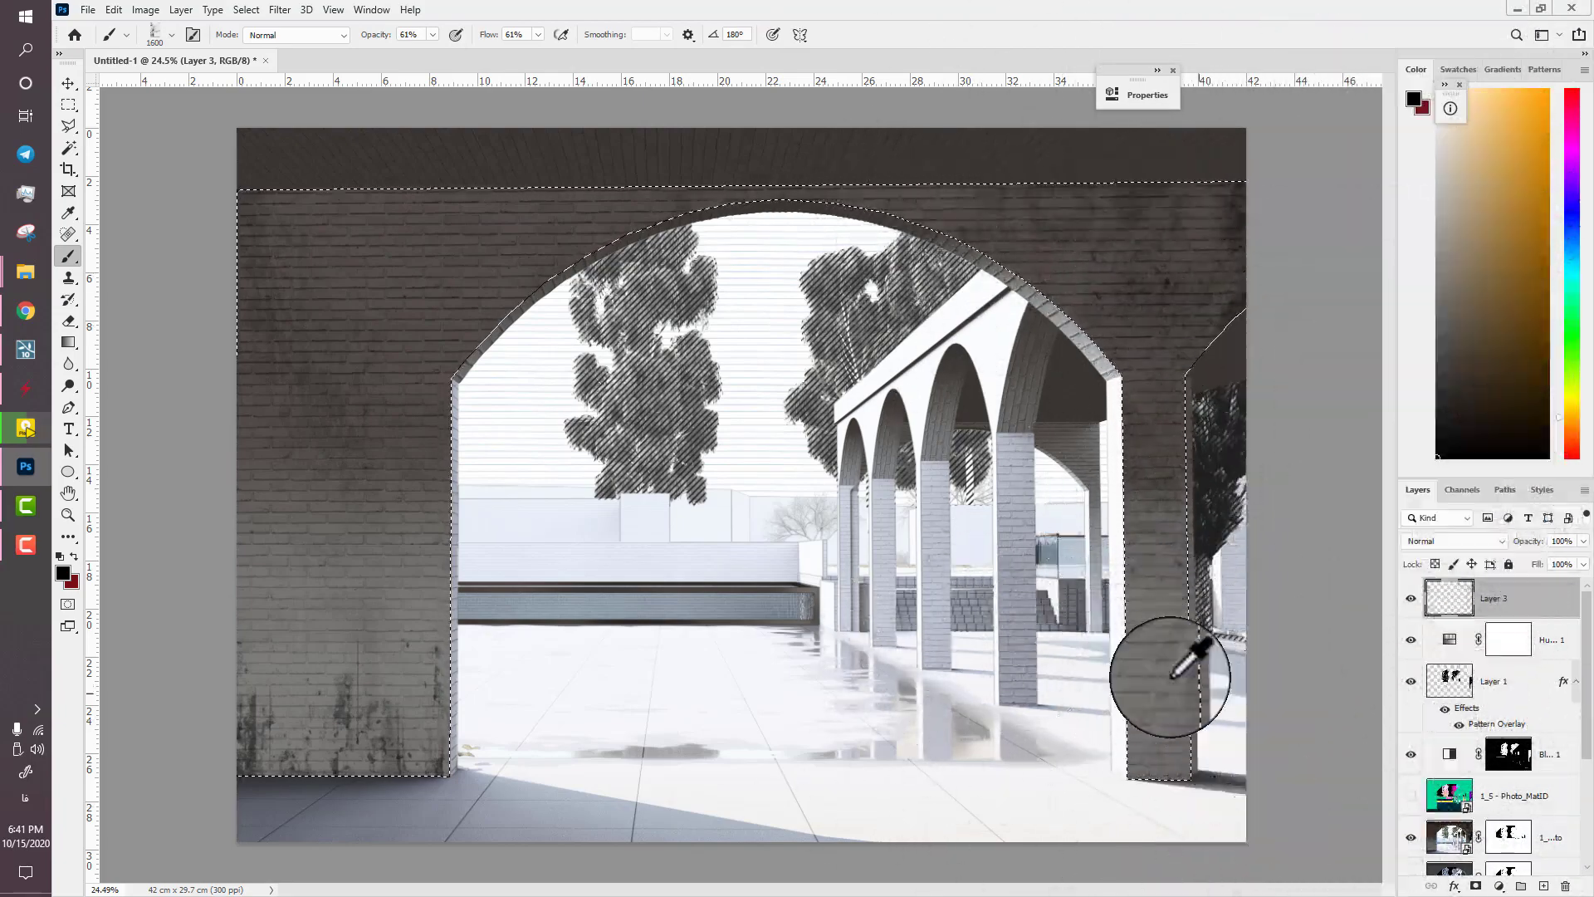
pyautogui.keyDown('alt'); pyautogui.moveTo(1170, 675); pyautogui.dragTo(1134, 675); pyautogui.keyUp('alt')
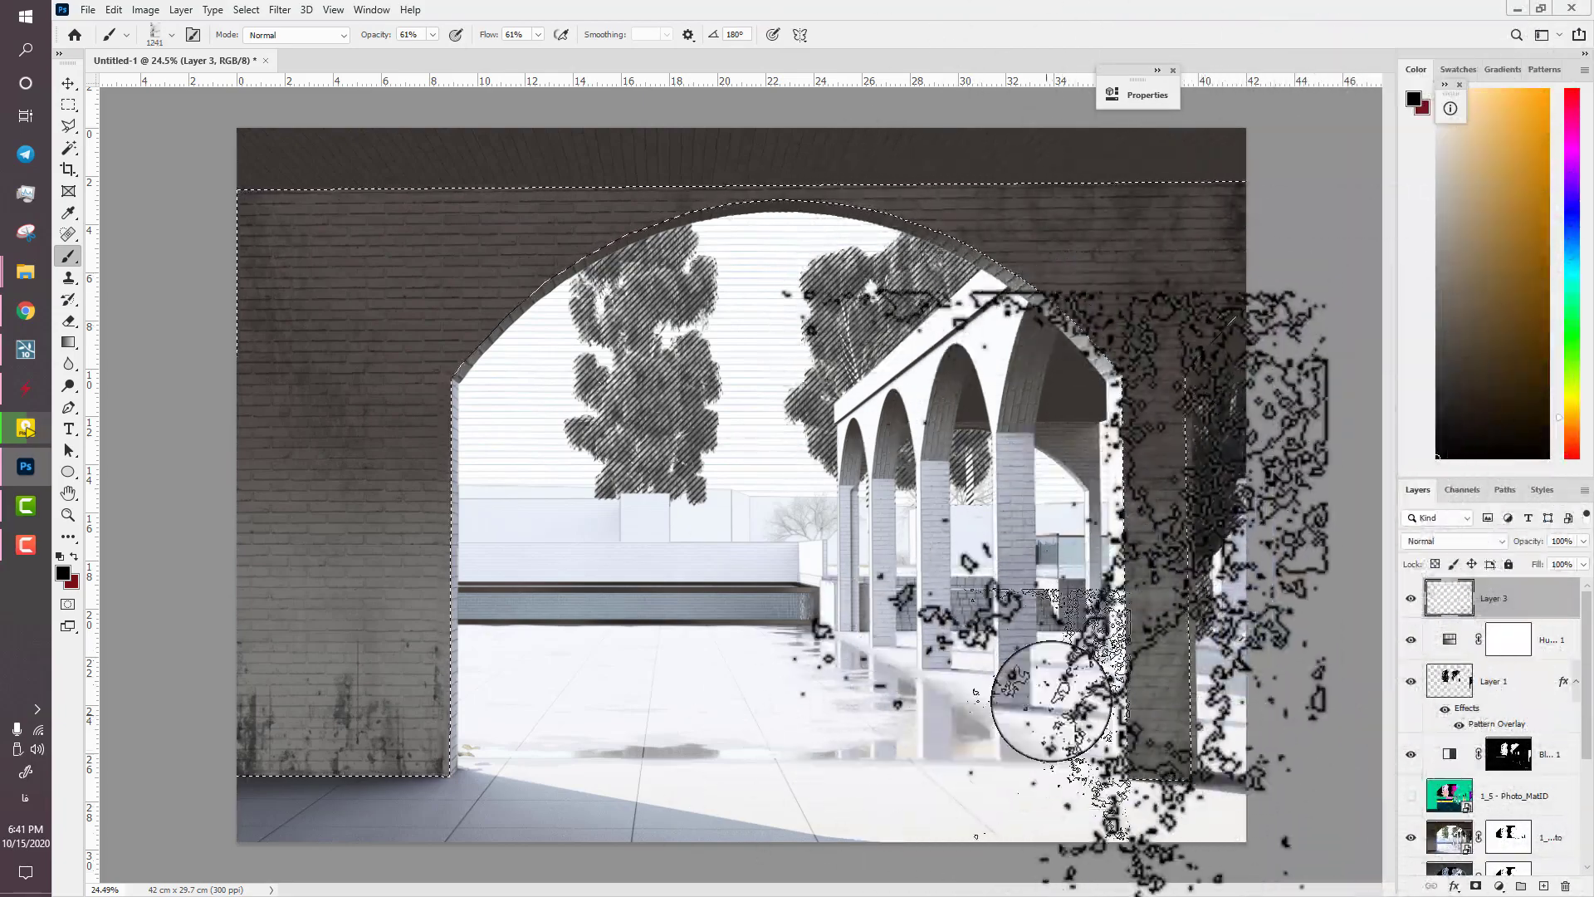
# - Stamp the 694 px Grunge_ila brush, enlarged to 1502 px, on the main arch's left shoulder and the left pillar's inner edge
pyautogui.rightClick(1015, 821)
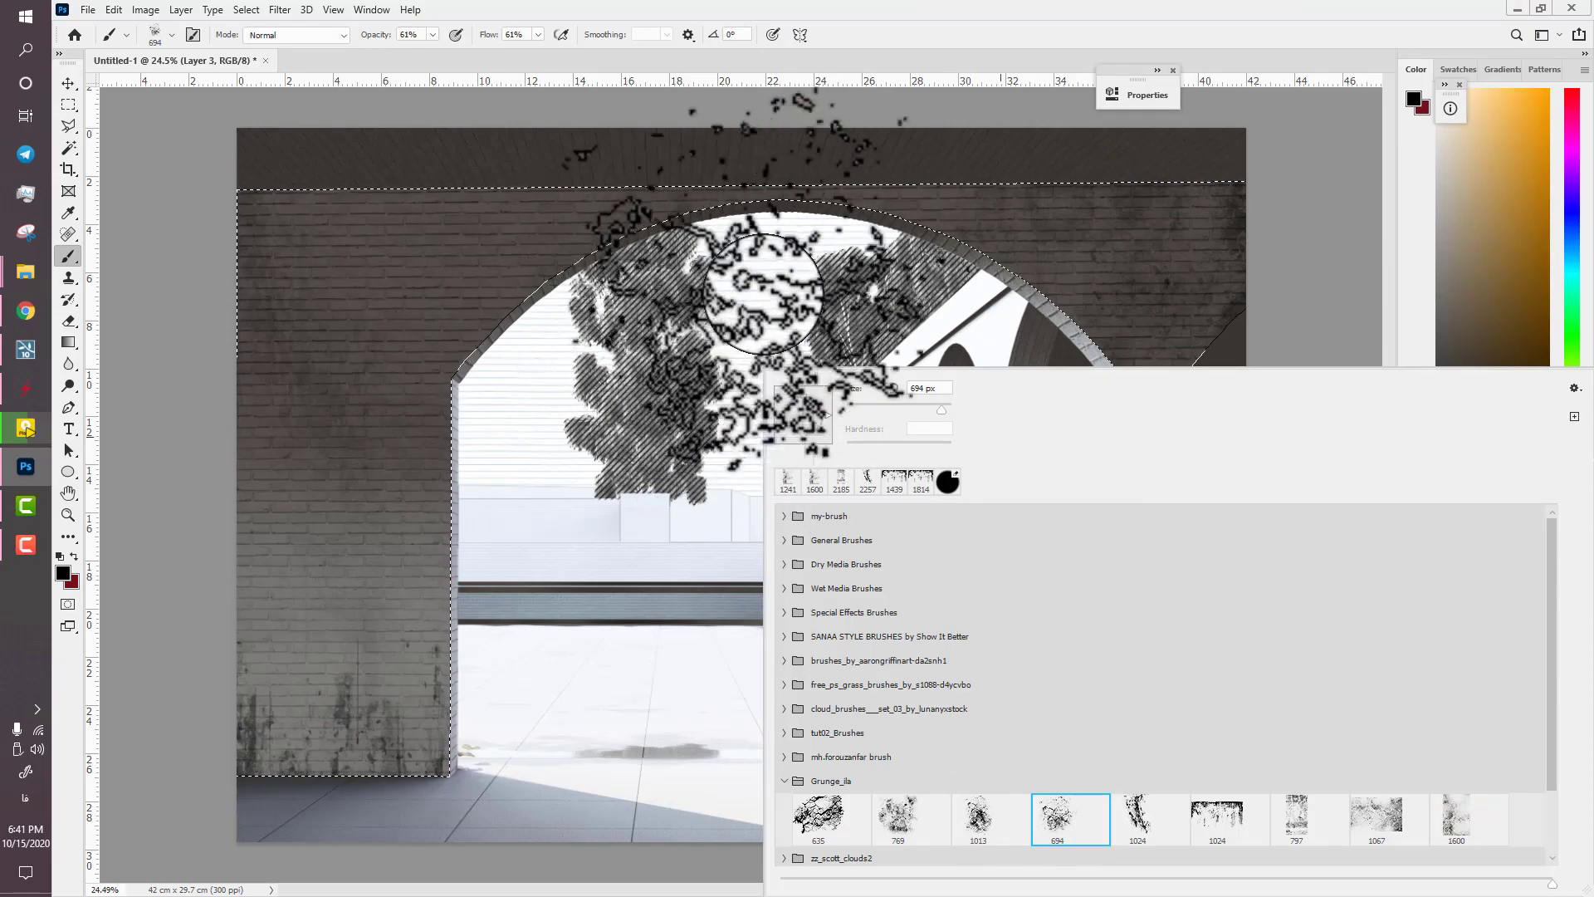
pyautogui.click(920, 295)
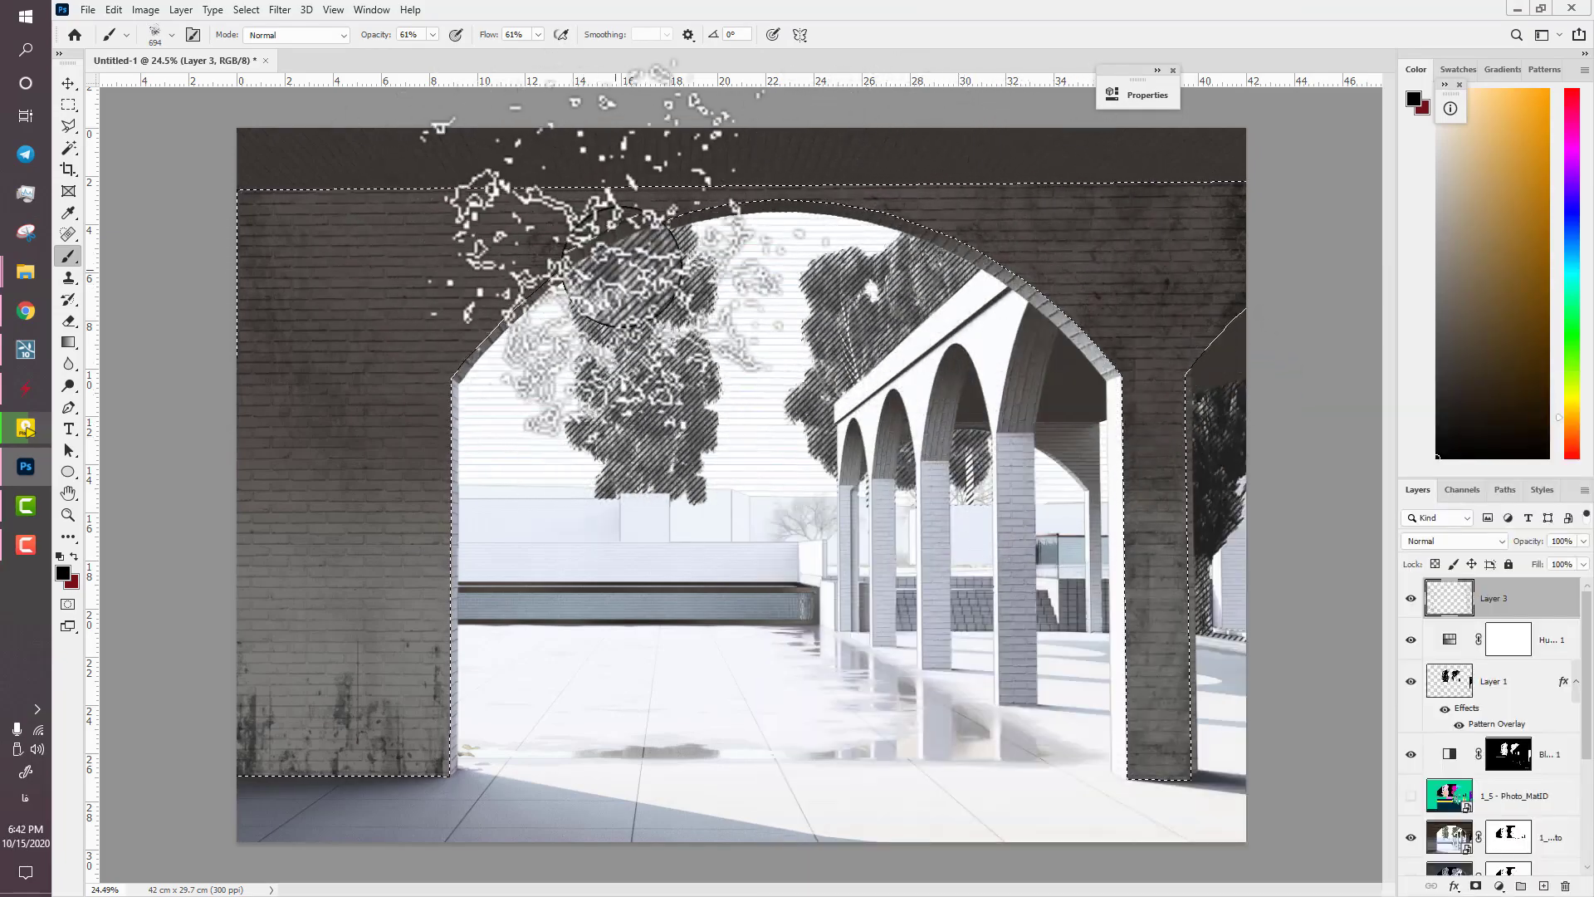
pyautogui.keyDown('alt'); pyautogui.moveTo(444, 625); pyautogui.dragTo(527, 625); pyautogui.keyUp('alt')
pyautogui.click(500, 573)
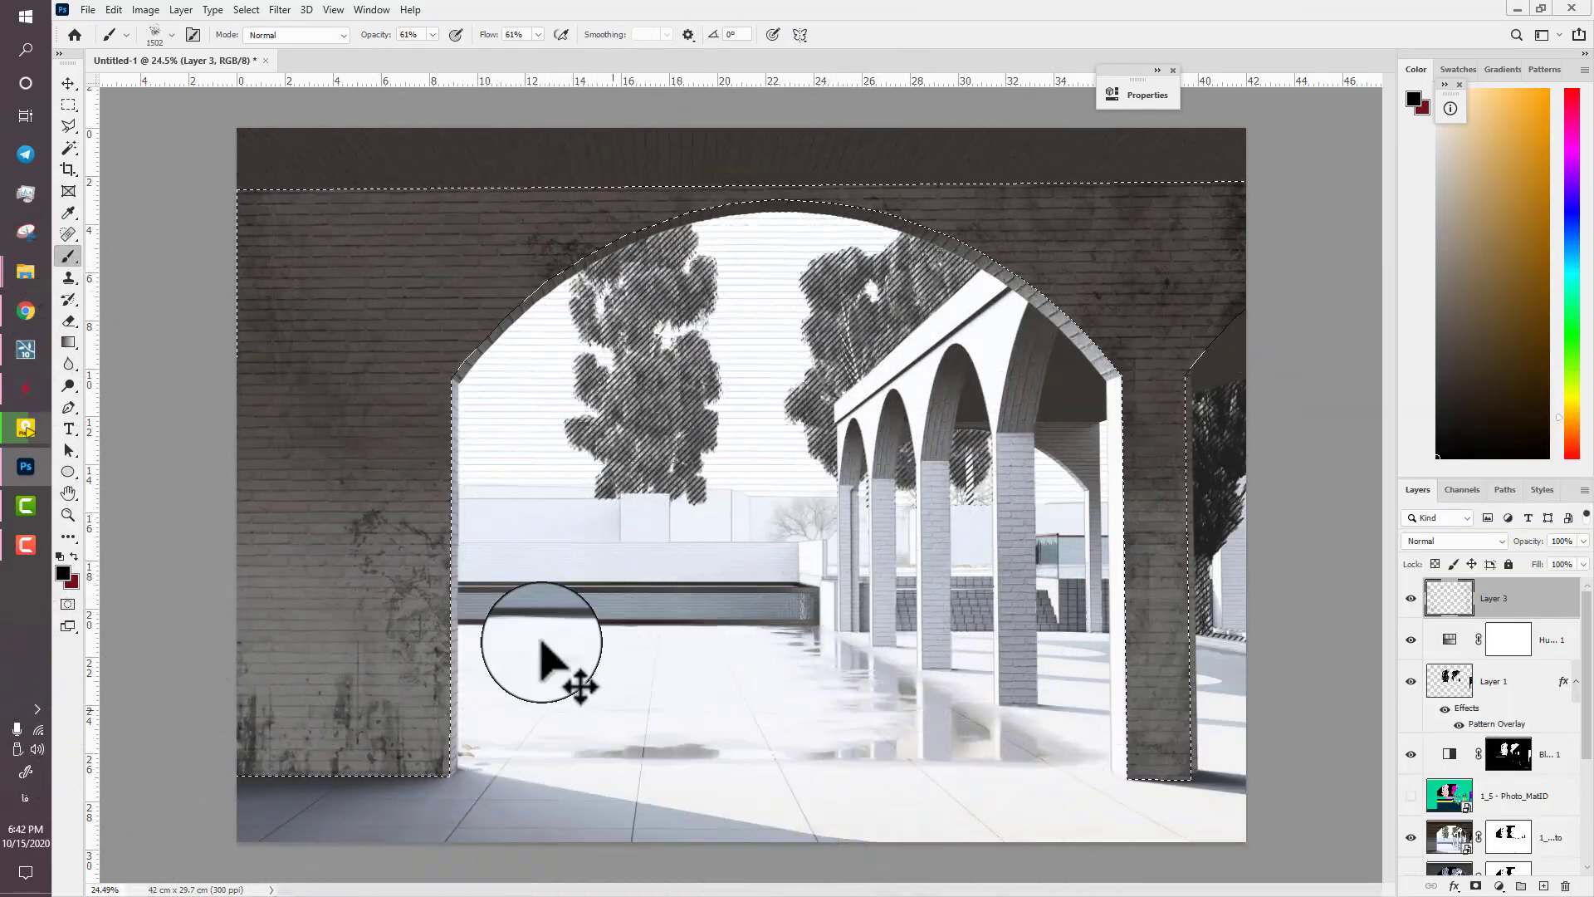
# - Stamp faint grunge across the brick facade with another Grunge_ila brush at 24% opacity, clear the selection and reduce the layer's fill to 79%
pyautogui.rightClick(541, 643)
pyautogui.doubleClick(499, 817)
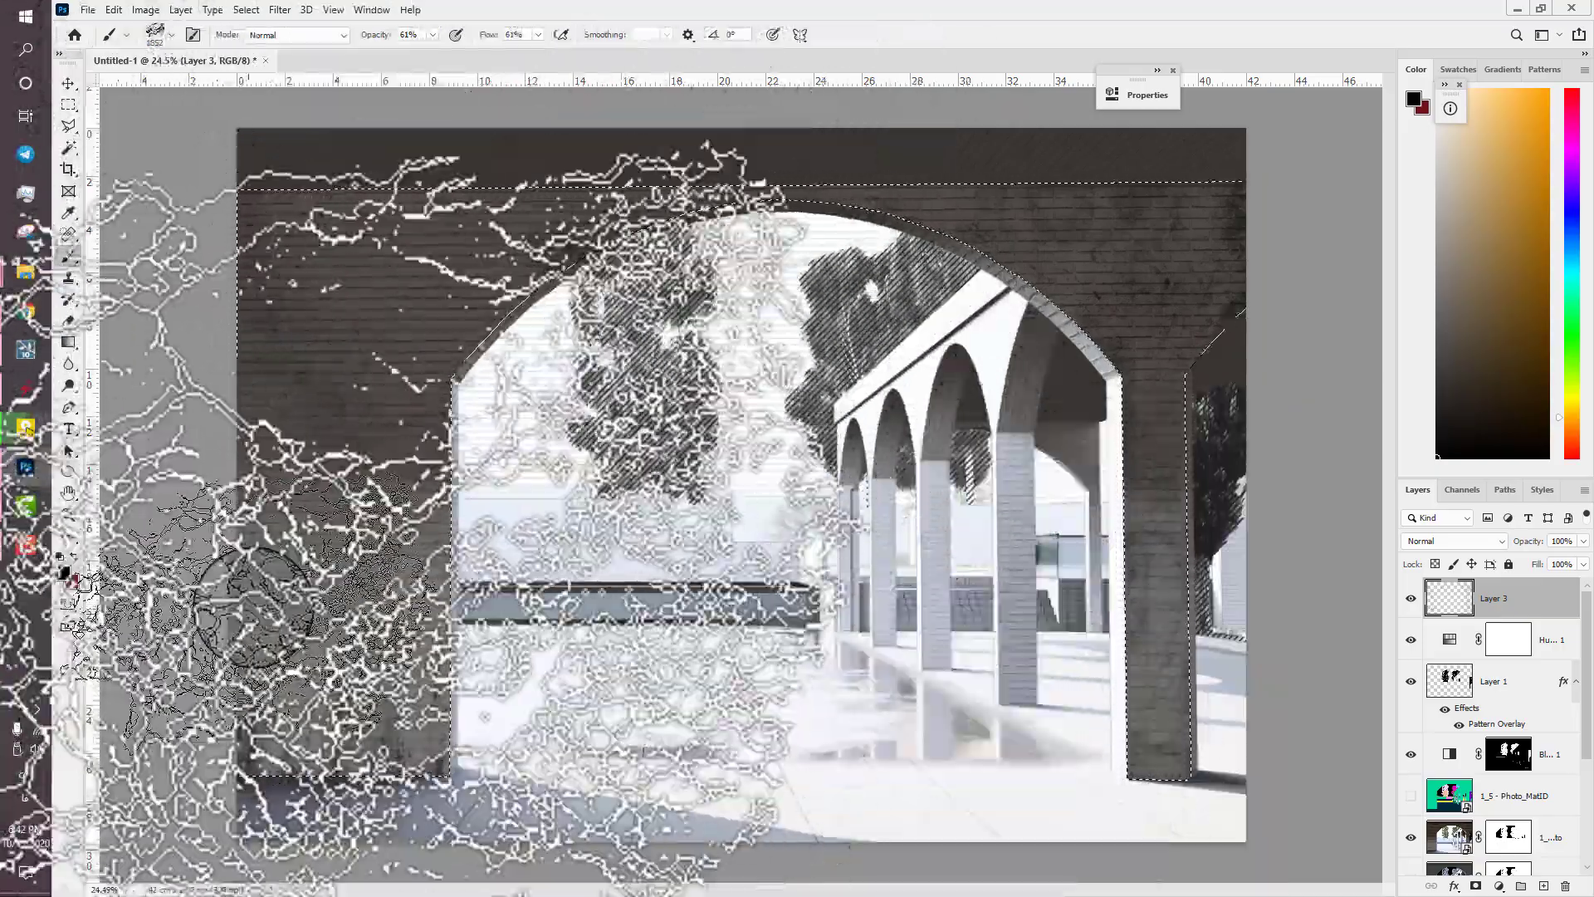
pyautogui.rightClick(366, 635)
pyautogui.doubleClick(725, 822)
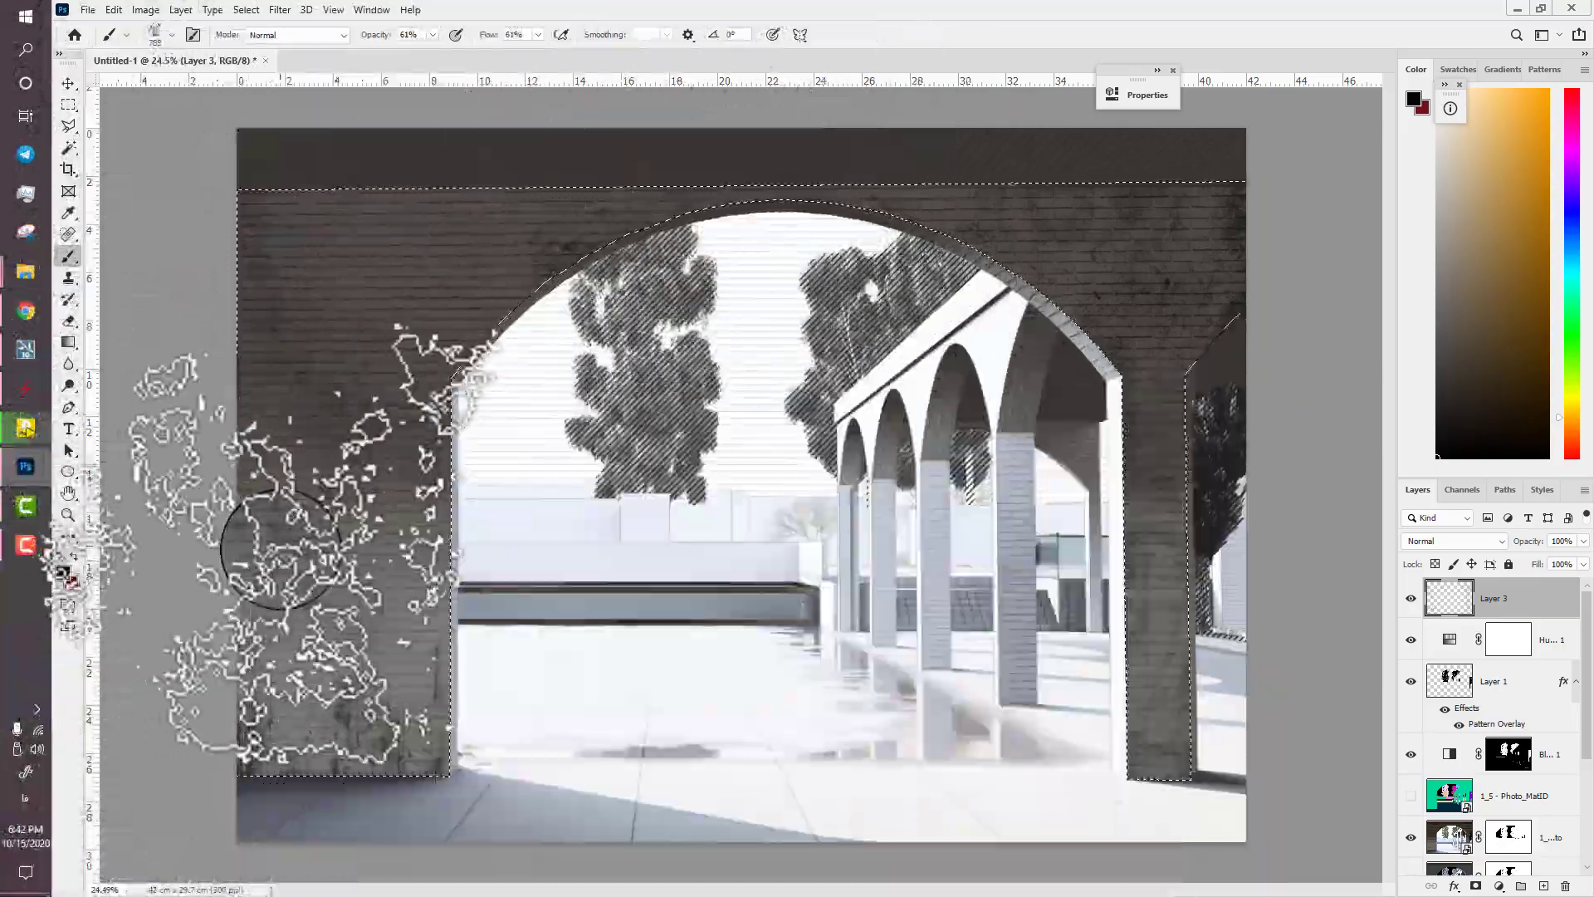
pyautogui.moveTo(379, 35); pyautogui.dragTo(365, 35)
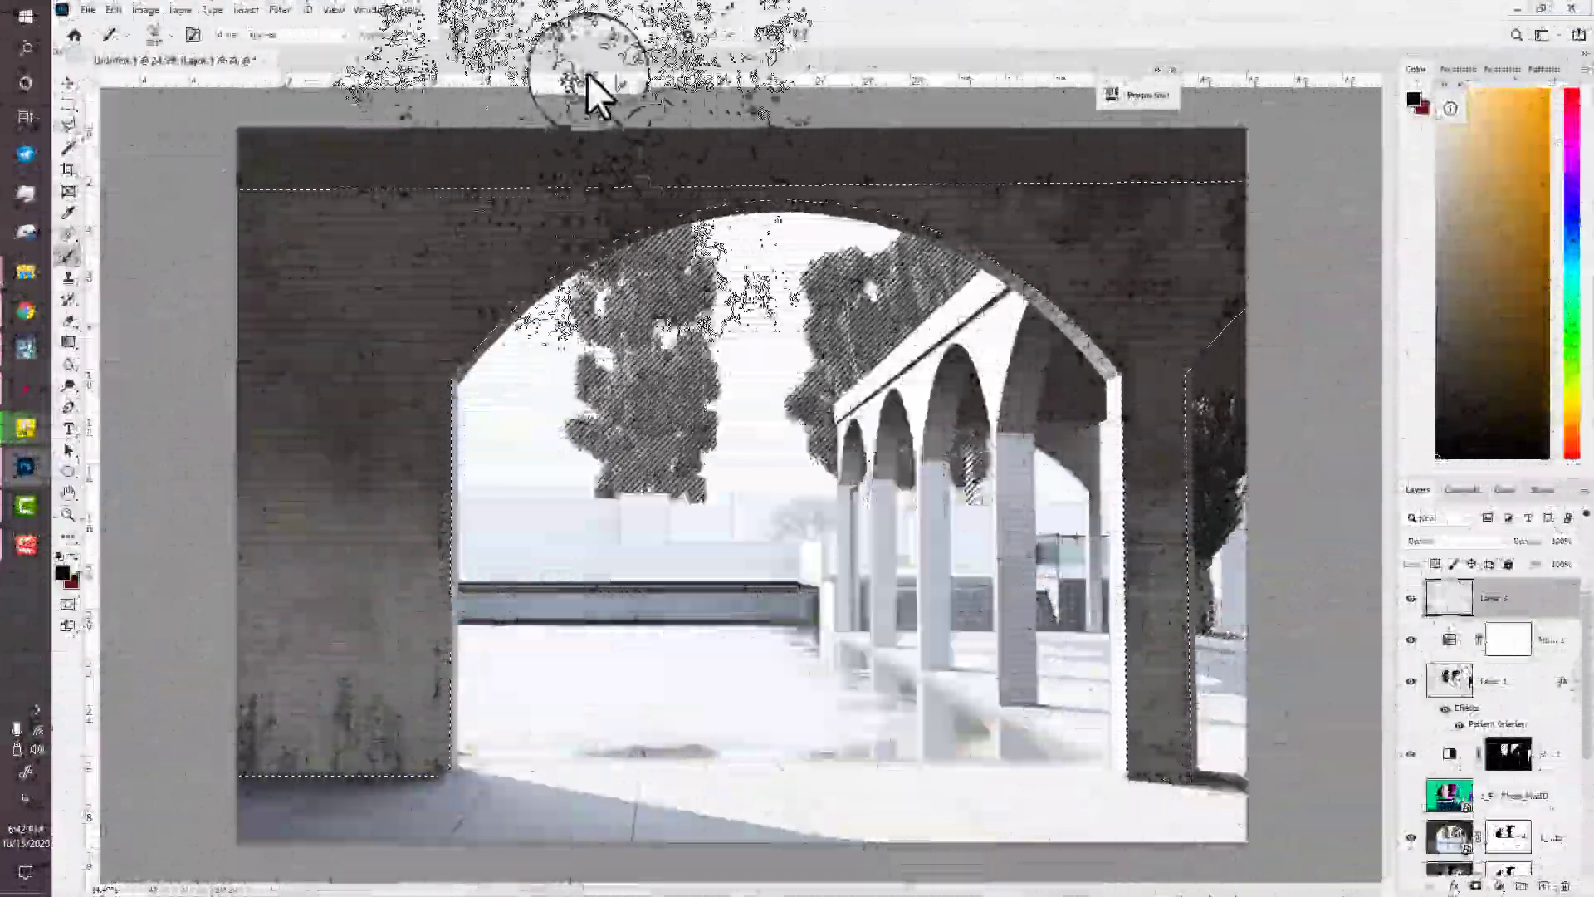
pyautogui.press('space')
pyautogui.moveTo(538, 306); pyautogui.dragTo(511, 300)
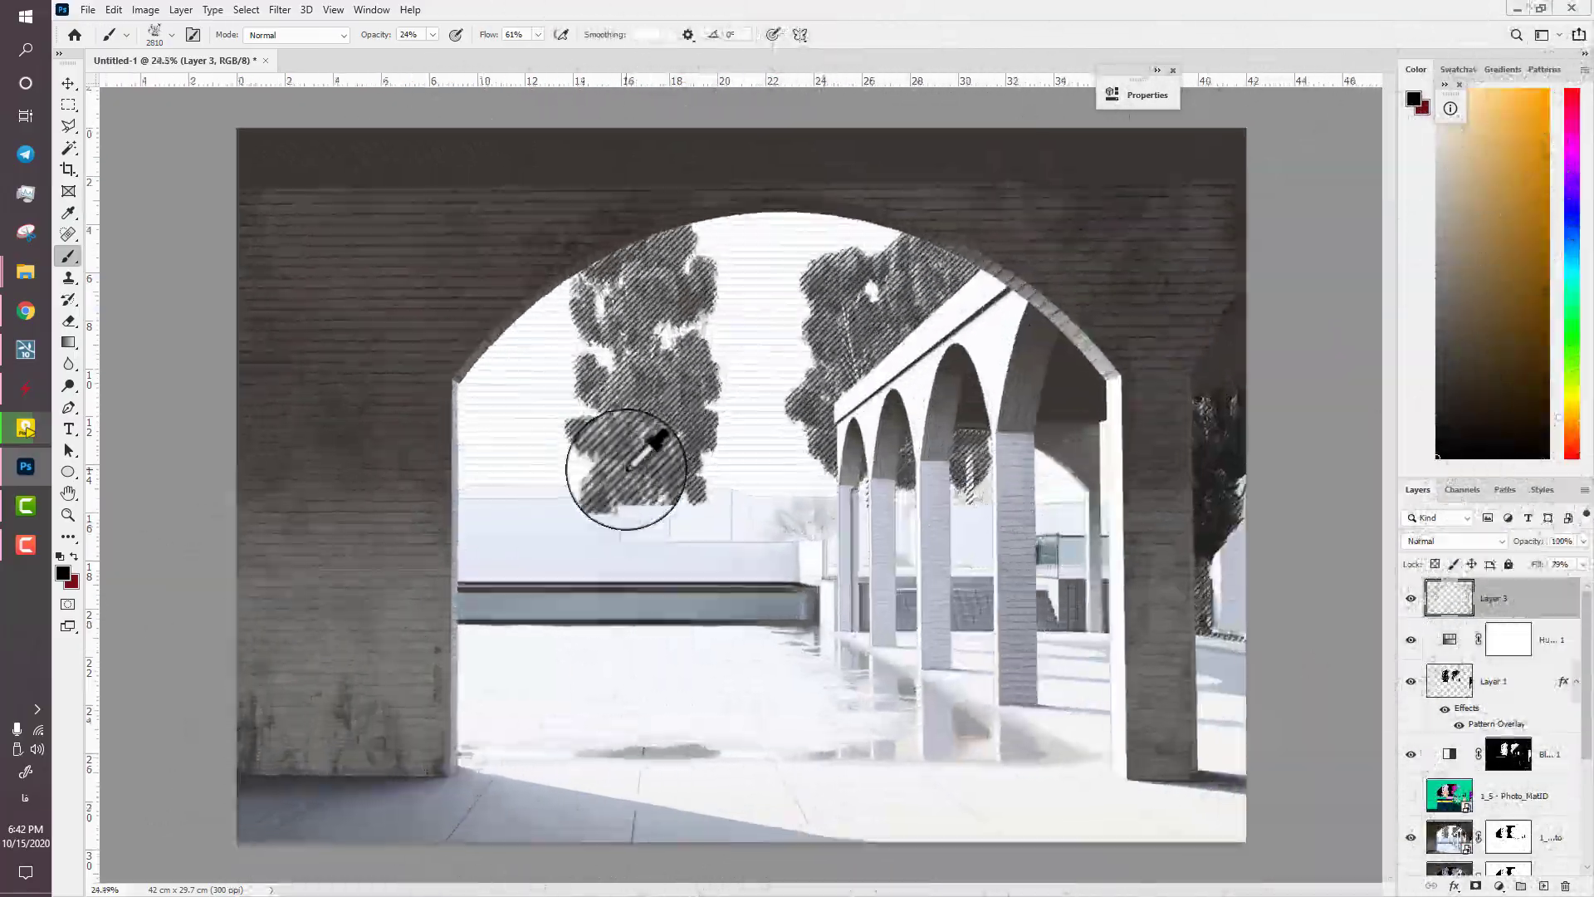
# - Select the nearest arcade column's brick face with a rectangular selection, add its left edge by lasso and trim the excess at its foot
pyautogui.scroll(2, 772, 515)
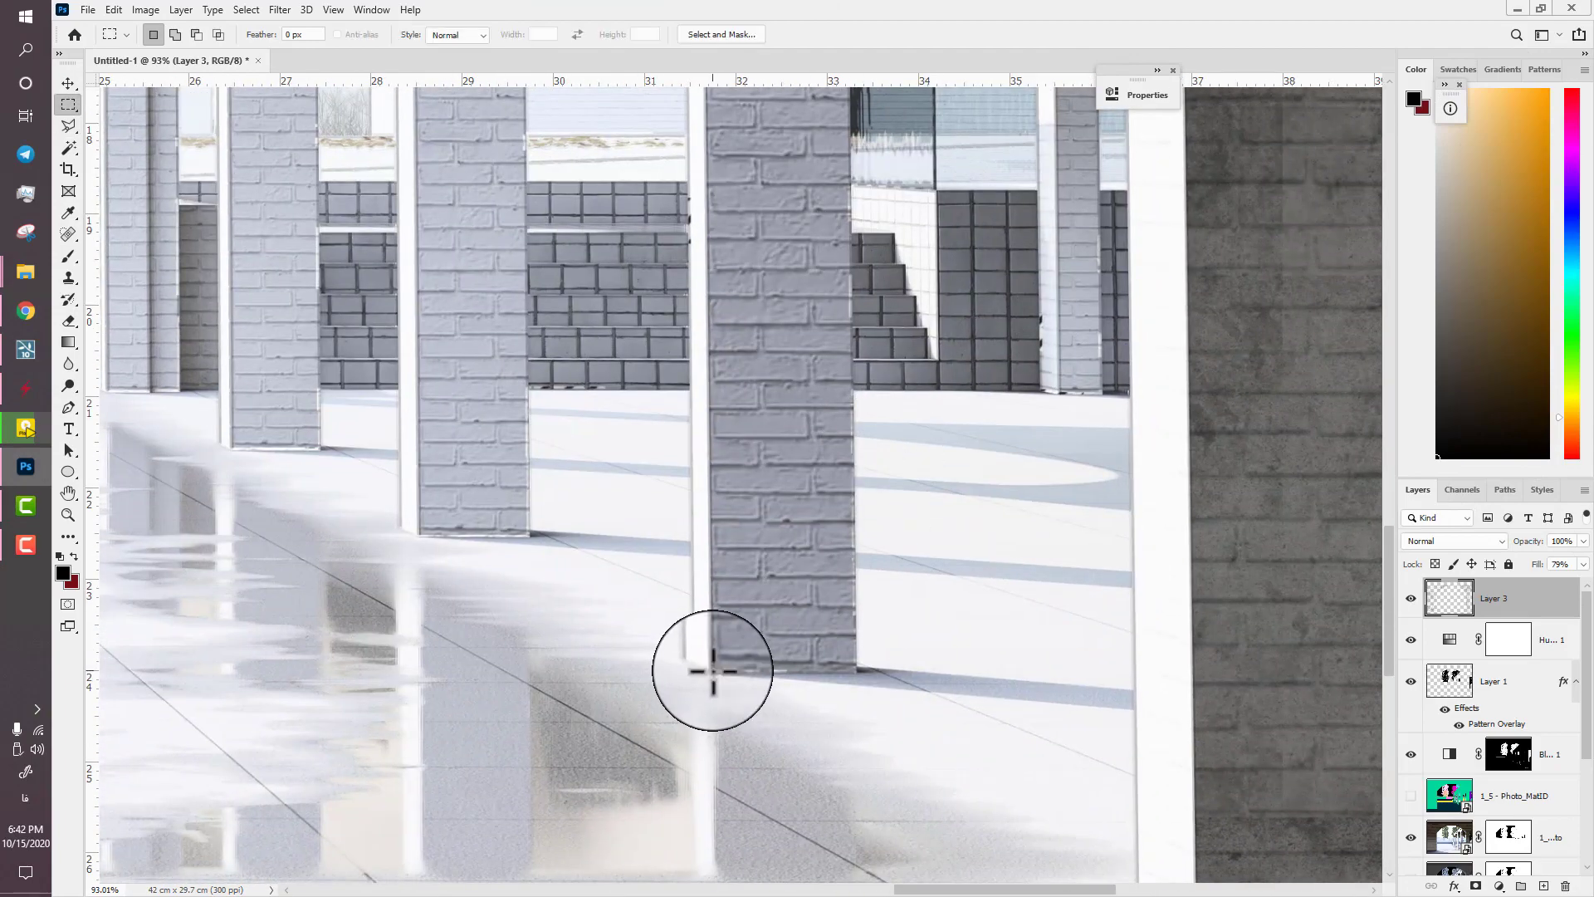
pyautogui.moveTo(712, 670); pyautogui.dragTo(895, 10)
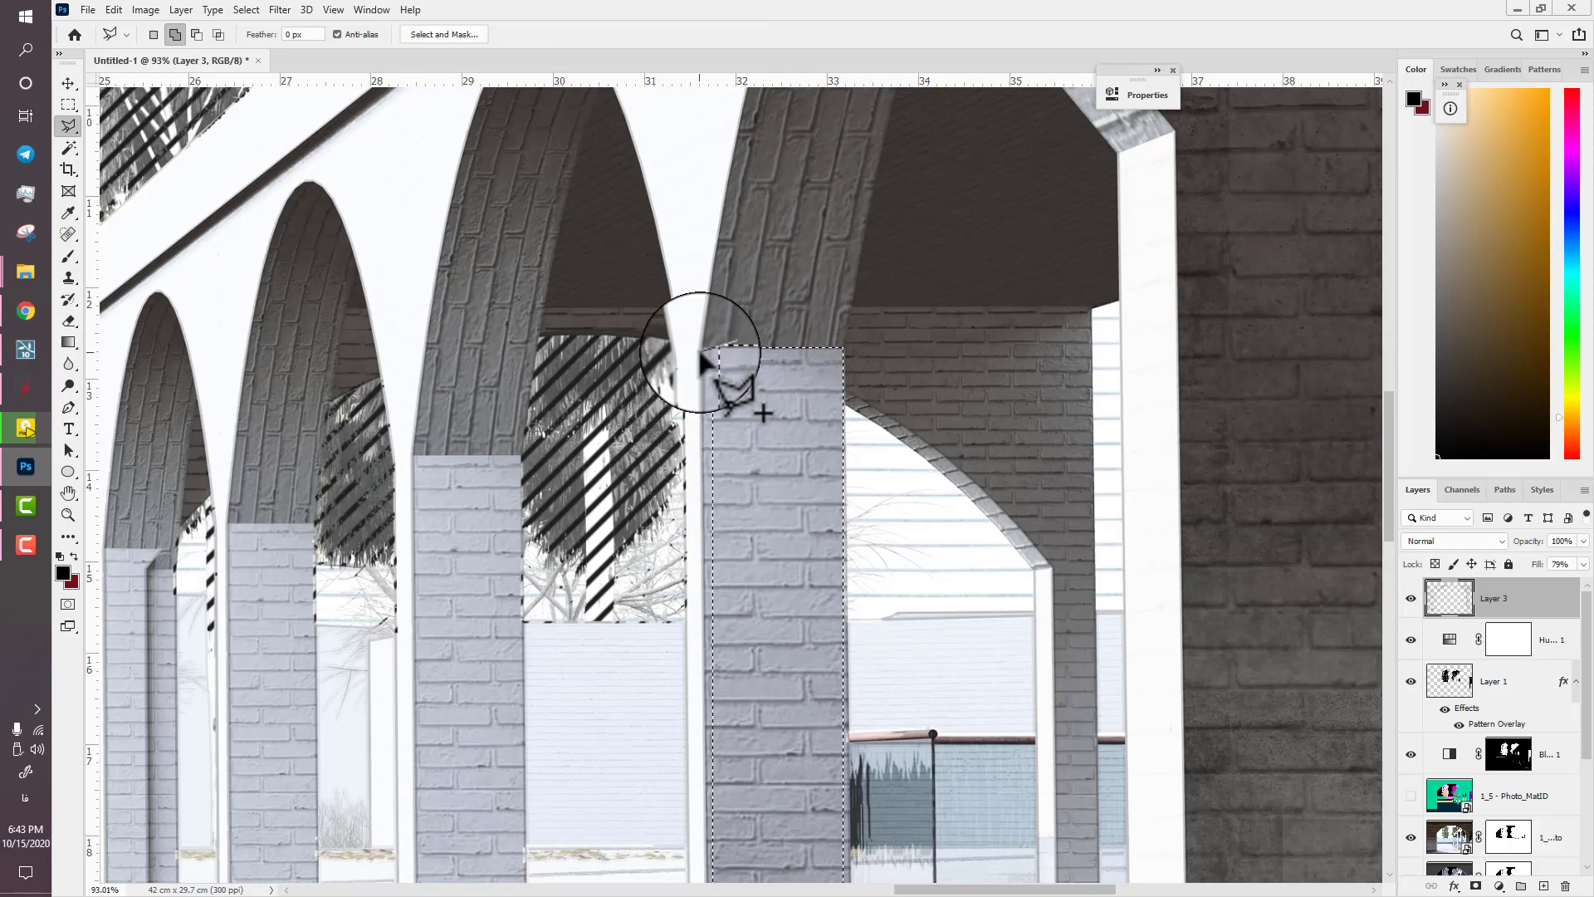
pyautogui.scroll(5, 701, 355)
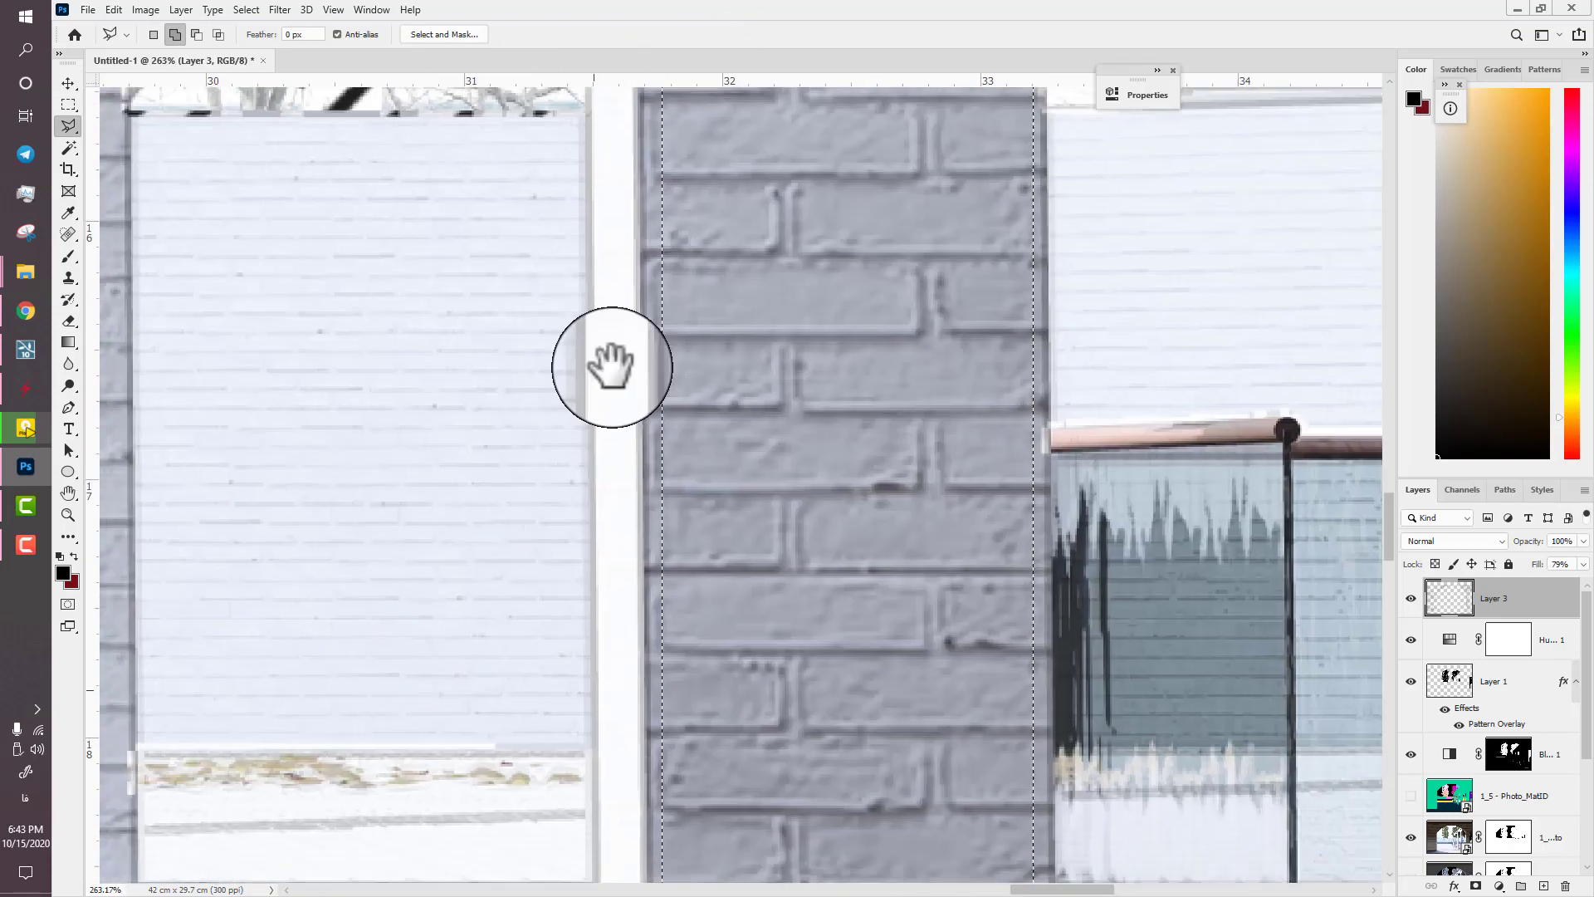
pyautogui.scroll(-5, 712, 534)
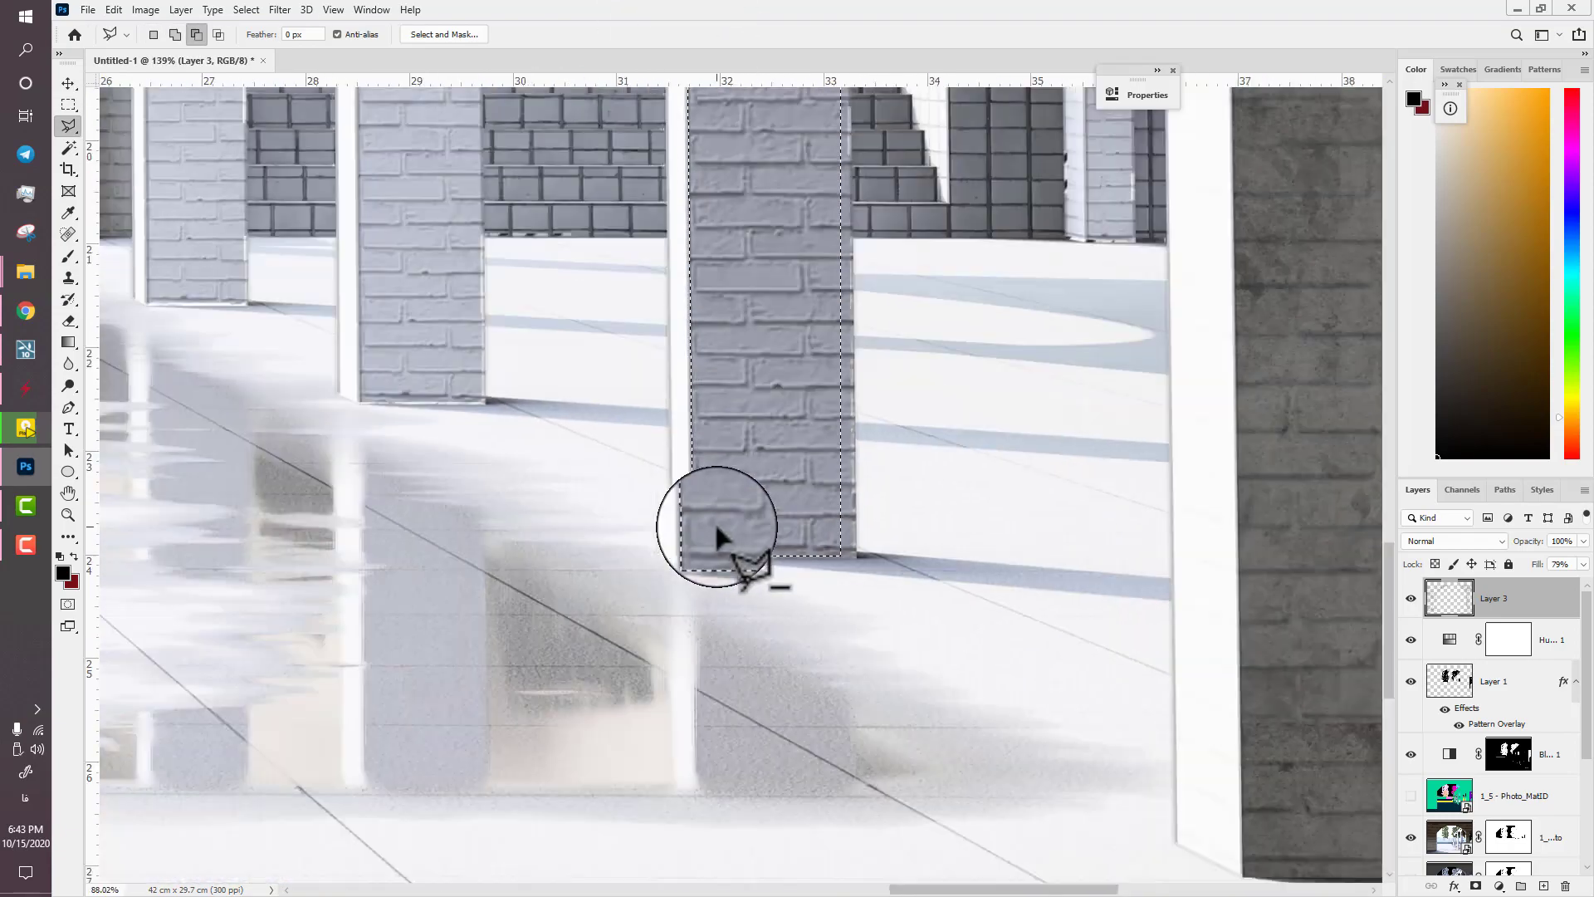
pyautogui.scroll(5, 764, 523)
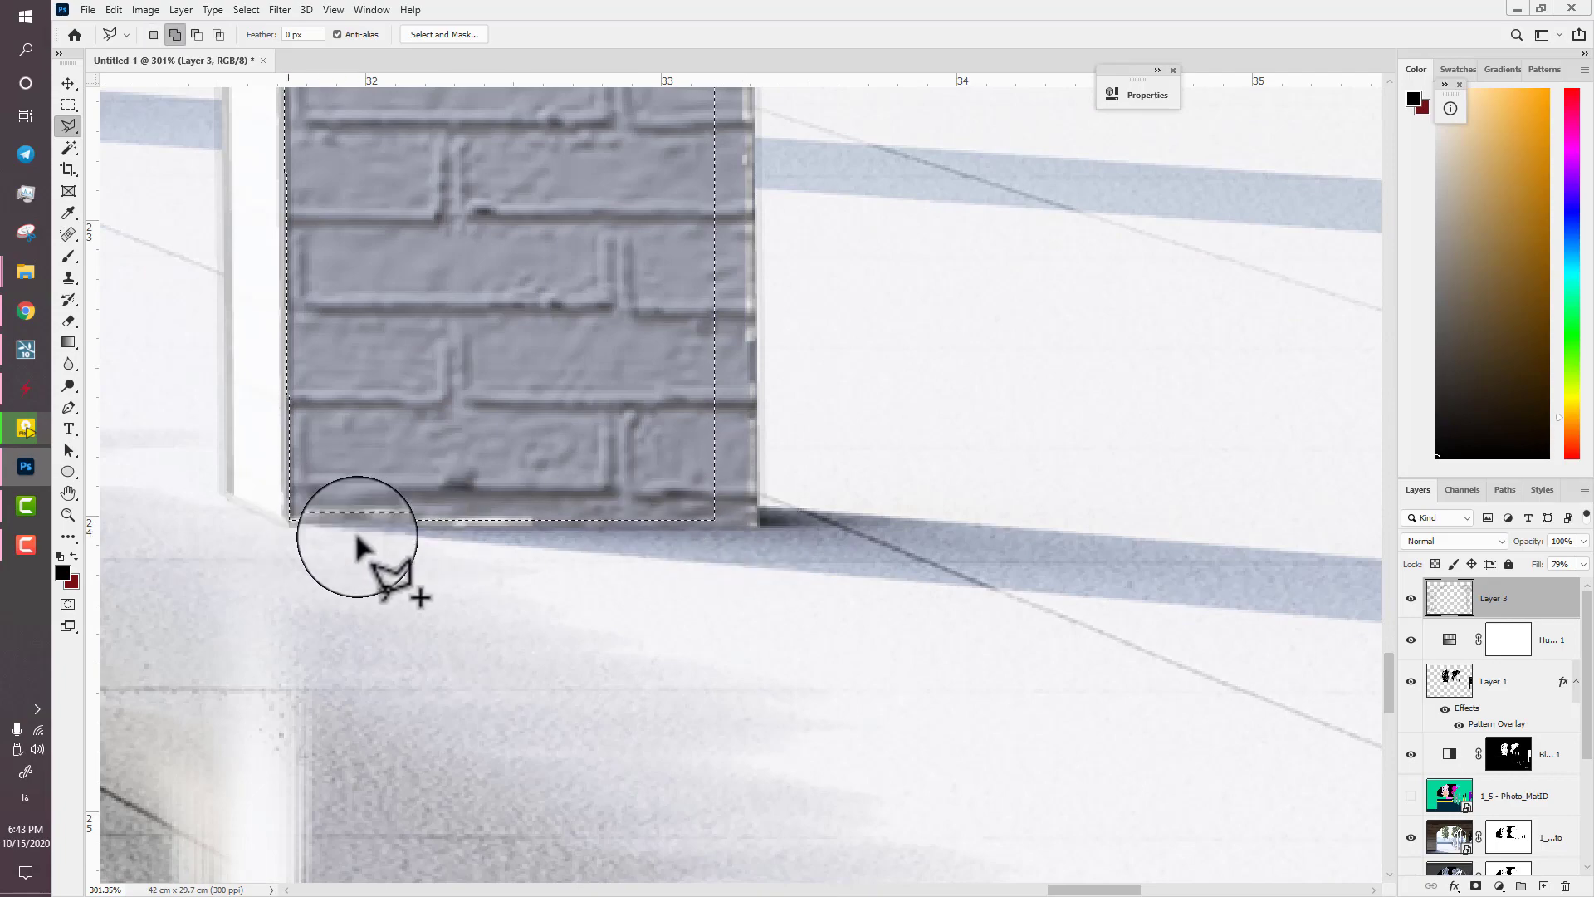
# - Add the nearest column's right edge to the selection and trim the excess around its top
pyautogui.moveTo(789, 357); pyautogui.dragTo(818, 883)
pyautogui.moveTo(697, 150); pyautogui.dragTo(705, 747)
pyautogui.moveTo(714, 150); pyautogui.dragTo(719, 568)
pyautogui.scroll(-7, 636, 399)
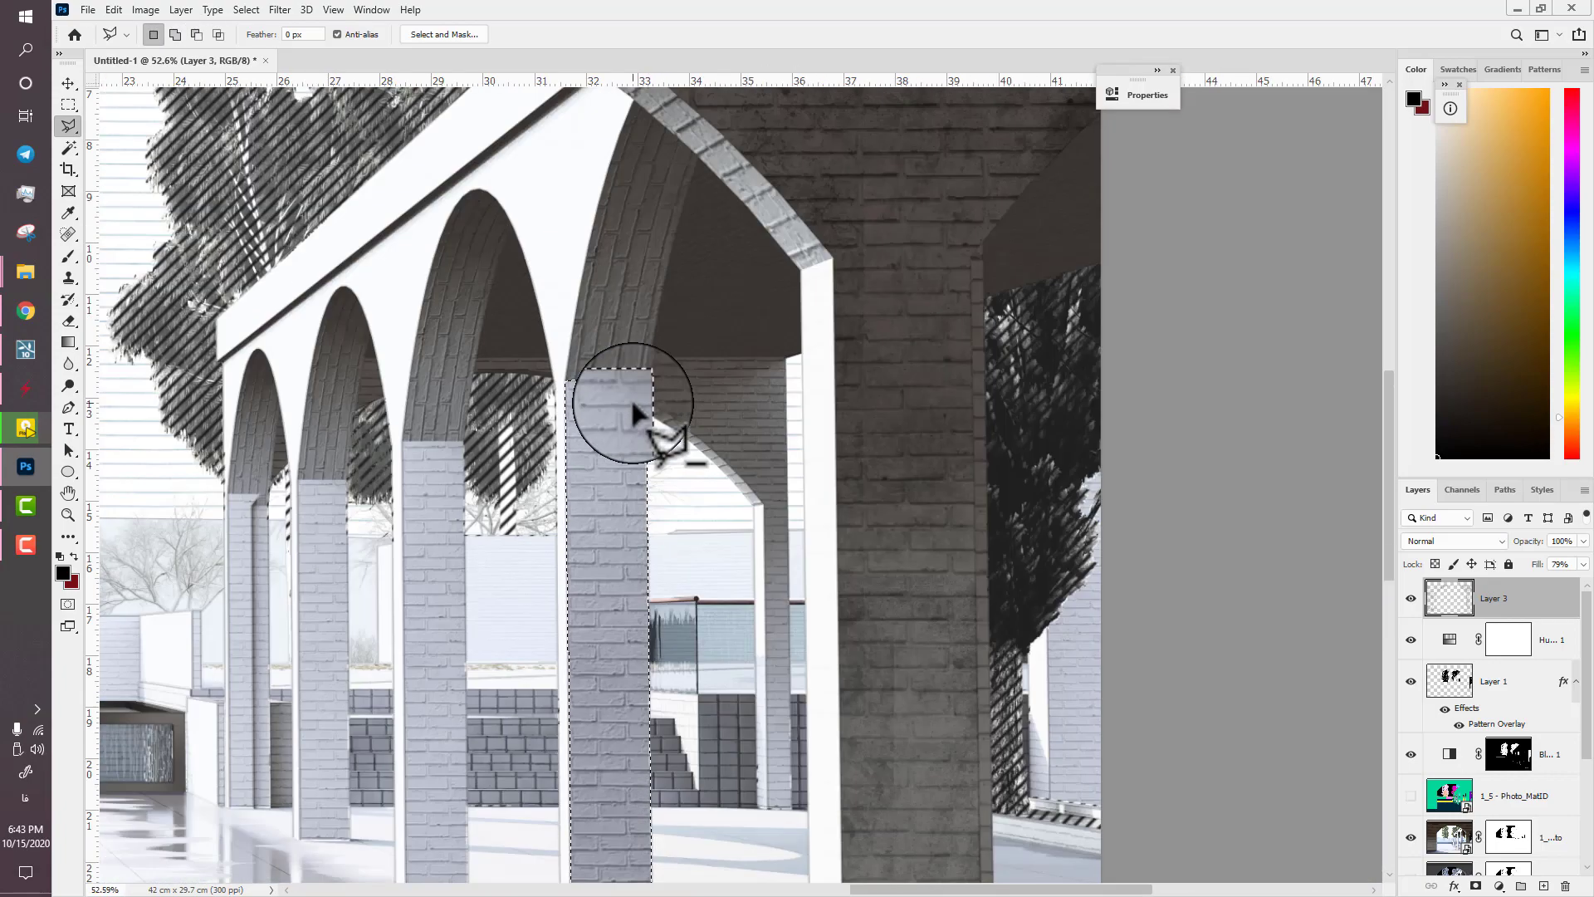
pyautogui.scroll(3, 350, 478)
pyautogui.scroll(5, 448, 290)
pyautogui.scroll(-5, 838, 453)
pyautogui.scroll(-3, 838, 453)
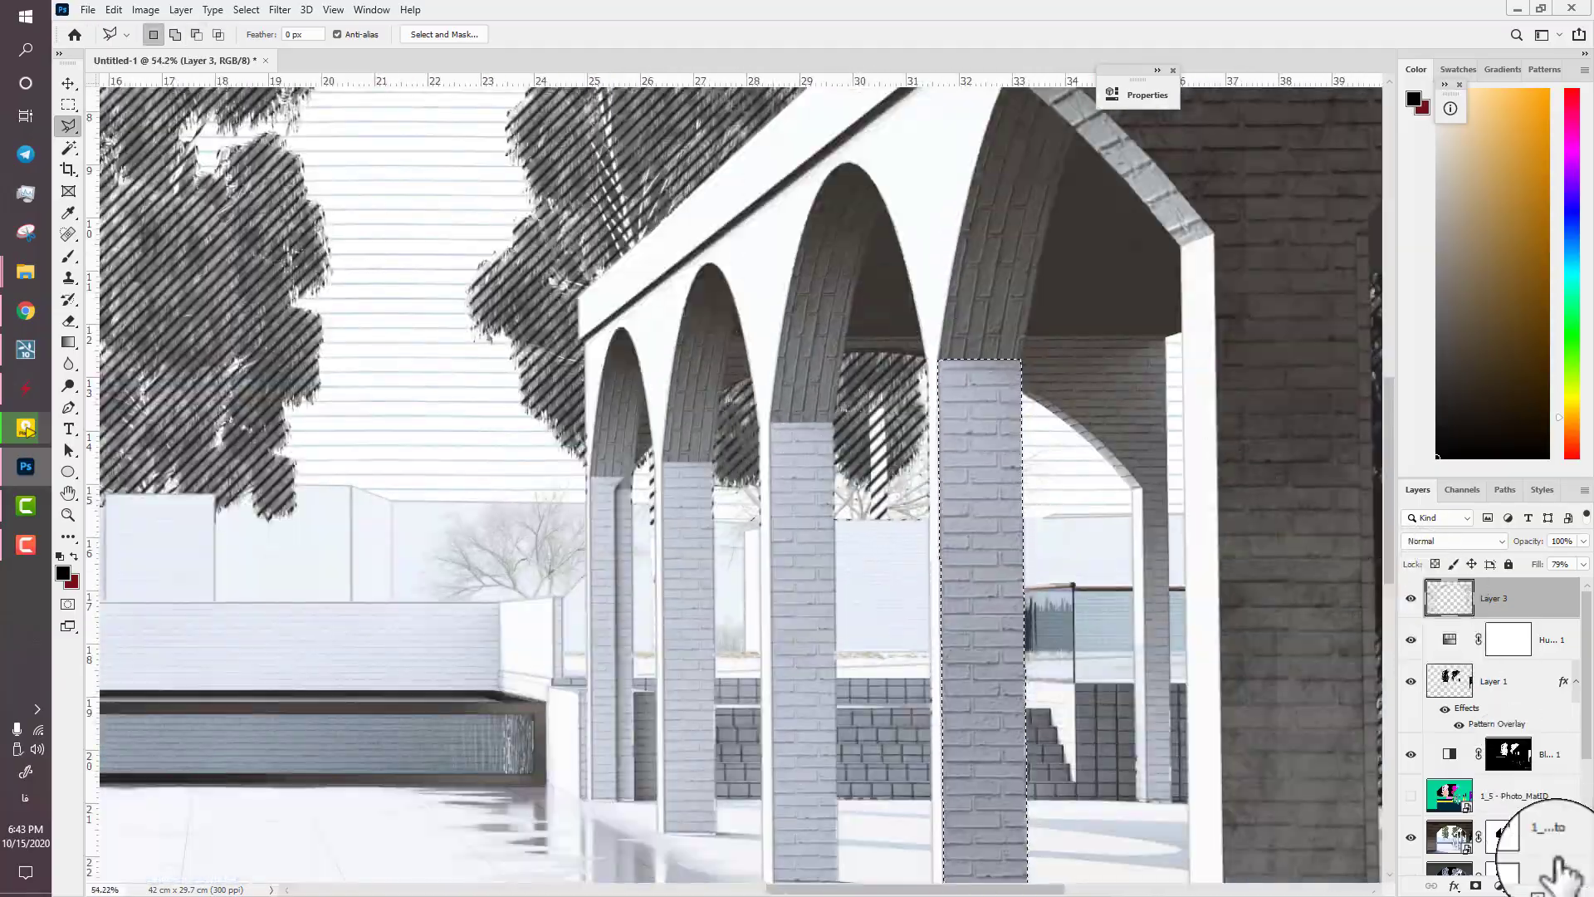
# - Add a new layer and stamp grunge on the lower part of the selected column with the 896 px brush
pyautogui.click(1543, 886)
pyautogui.press('b')
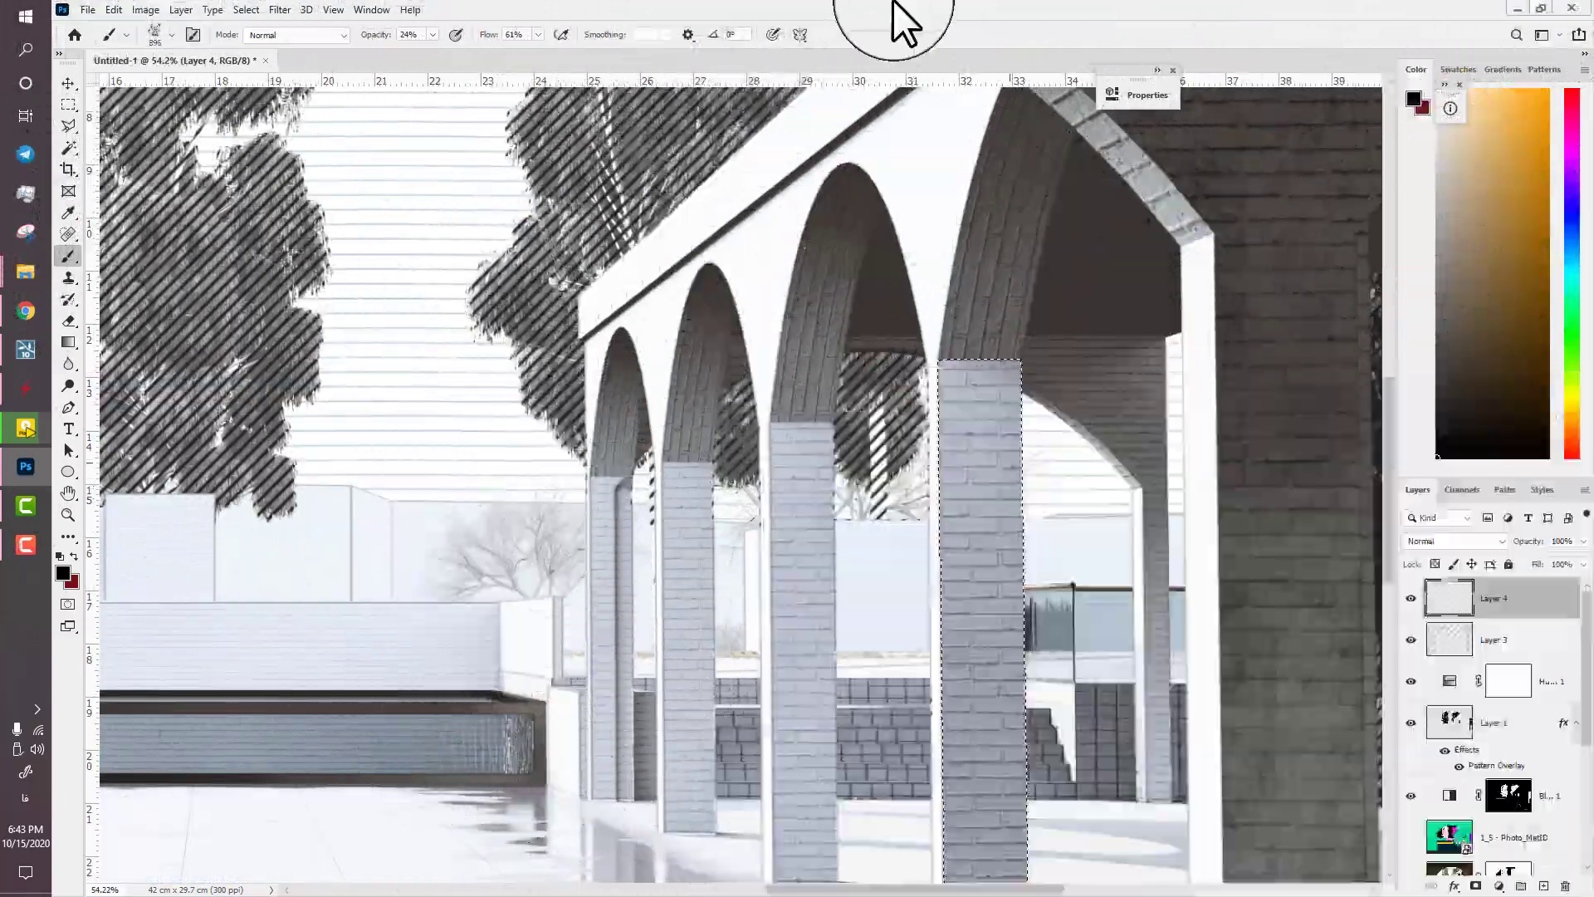
pyautogui.moveTo(946, 441); pyautogui.dragTo(835, 109)
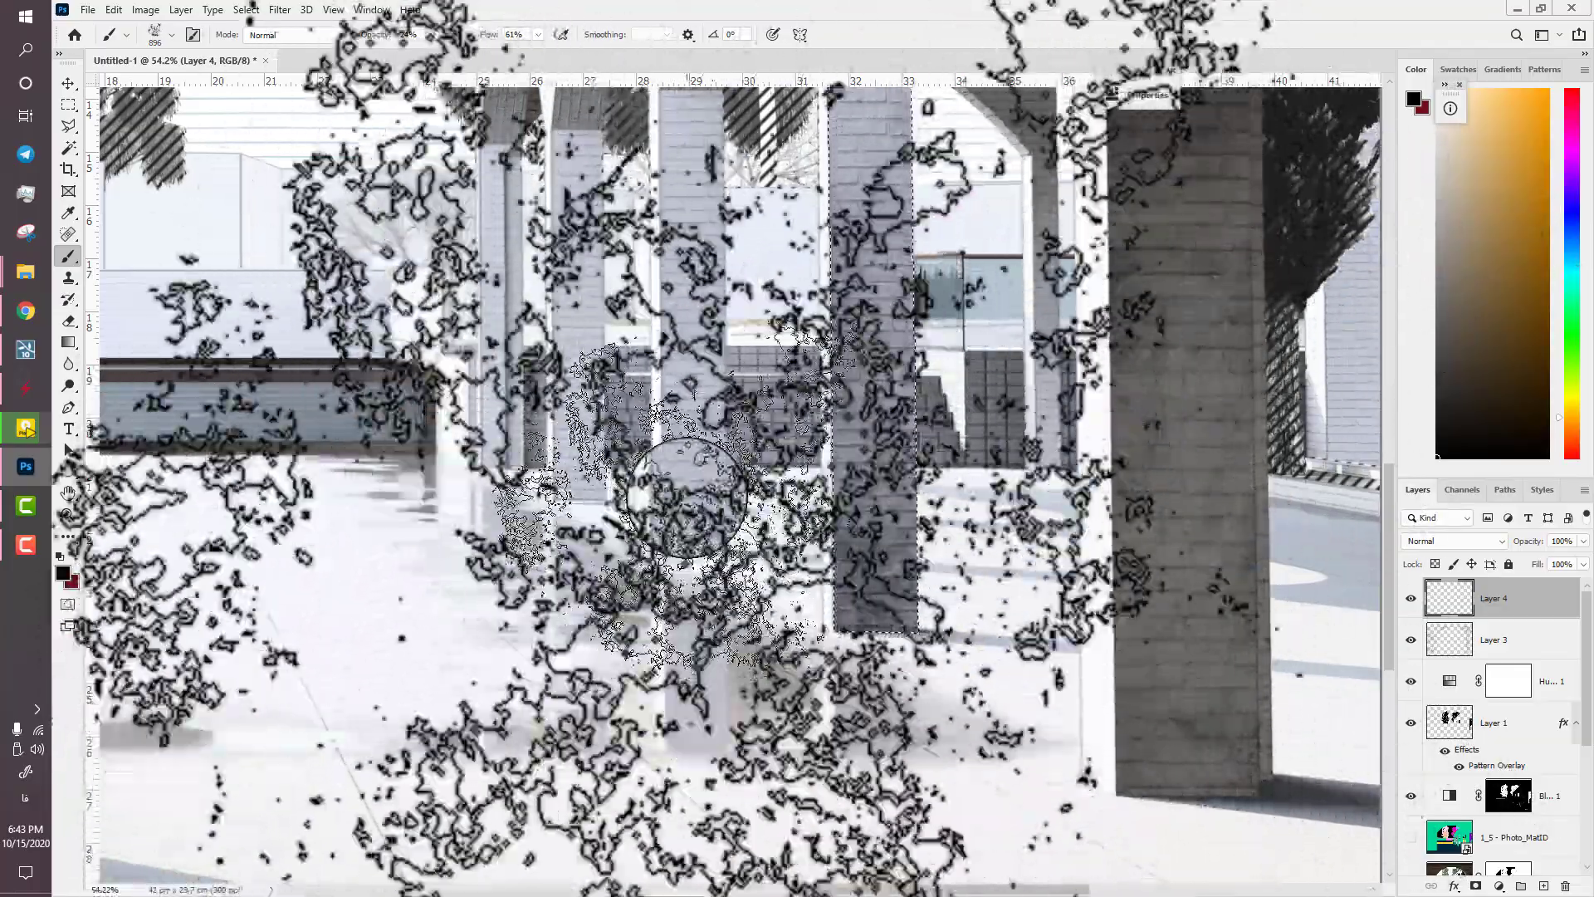
# - Stamp more stains along the selected column with a different Grunge_ila brush at 817 px, and clear the selection
pyautogui.rightClick(671, 481)
pyautogui.click(1063, 819)
pyautogui.click(664, 349)
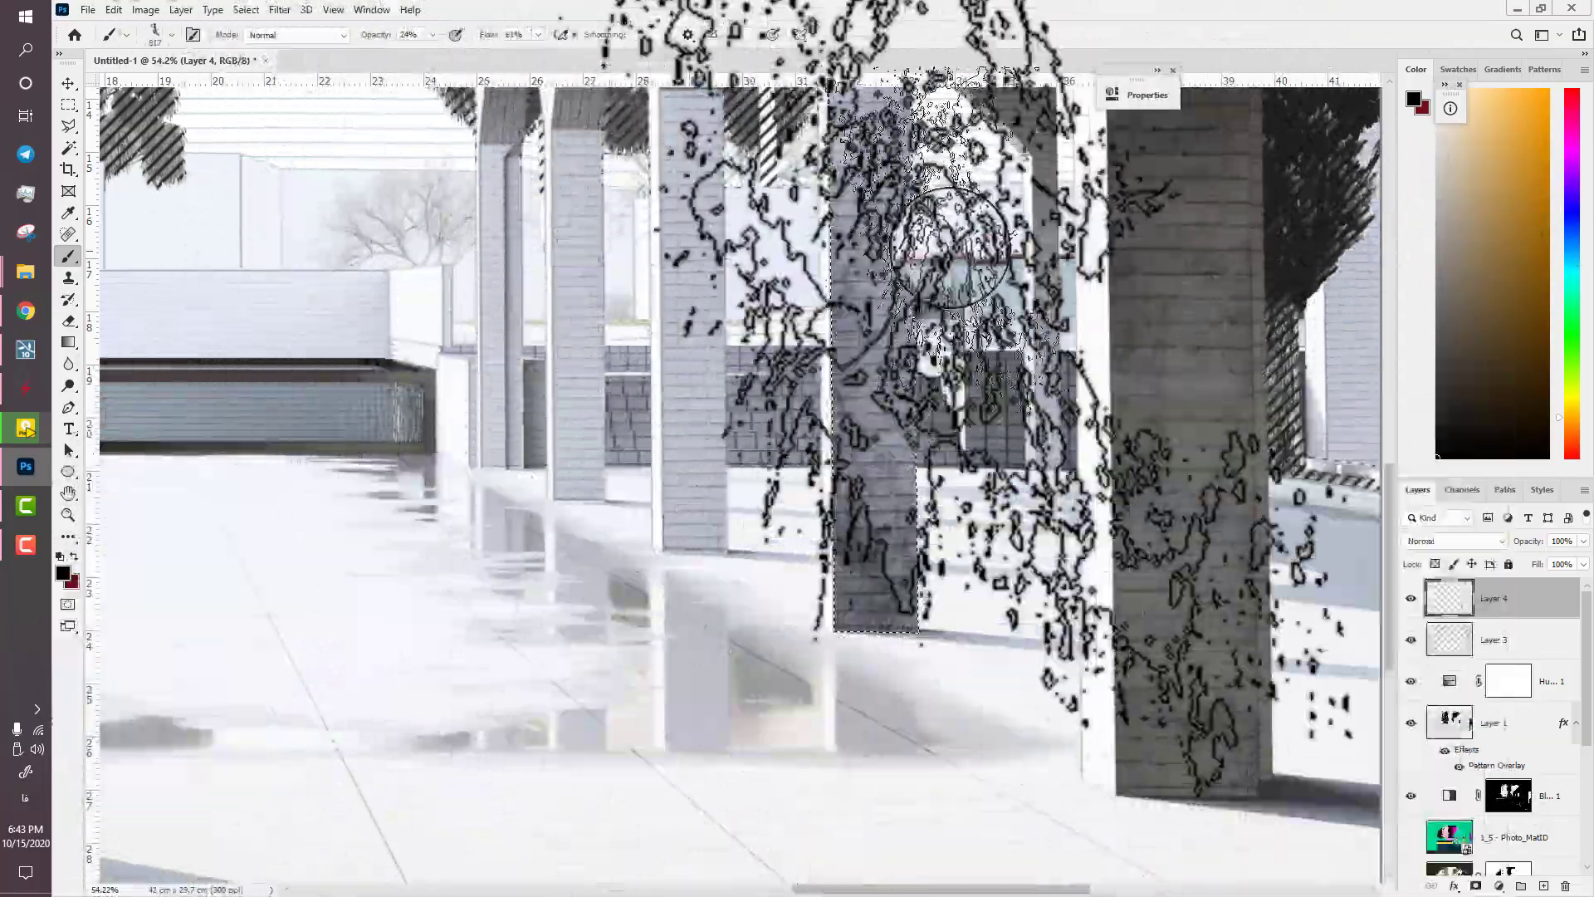
pyautogui.moveTo(924, 467); pyautogui.dragTo(843, 805)
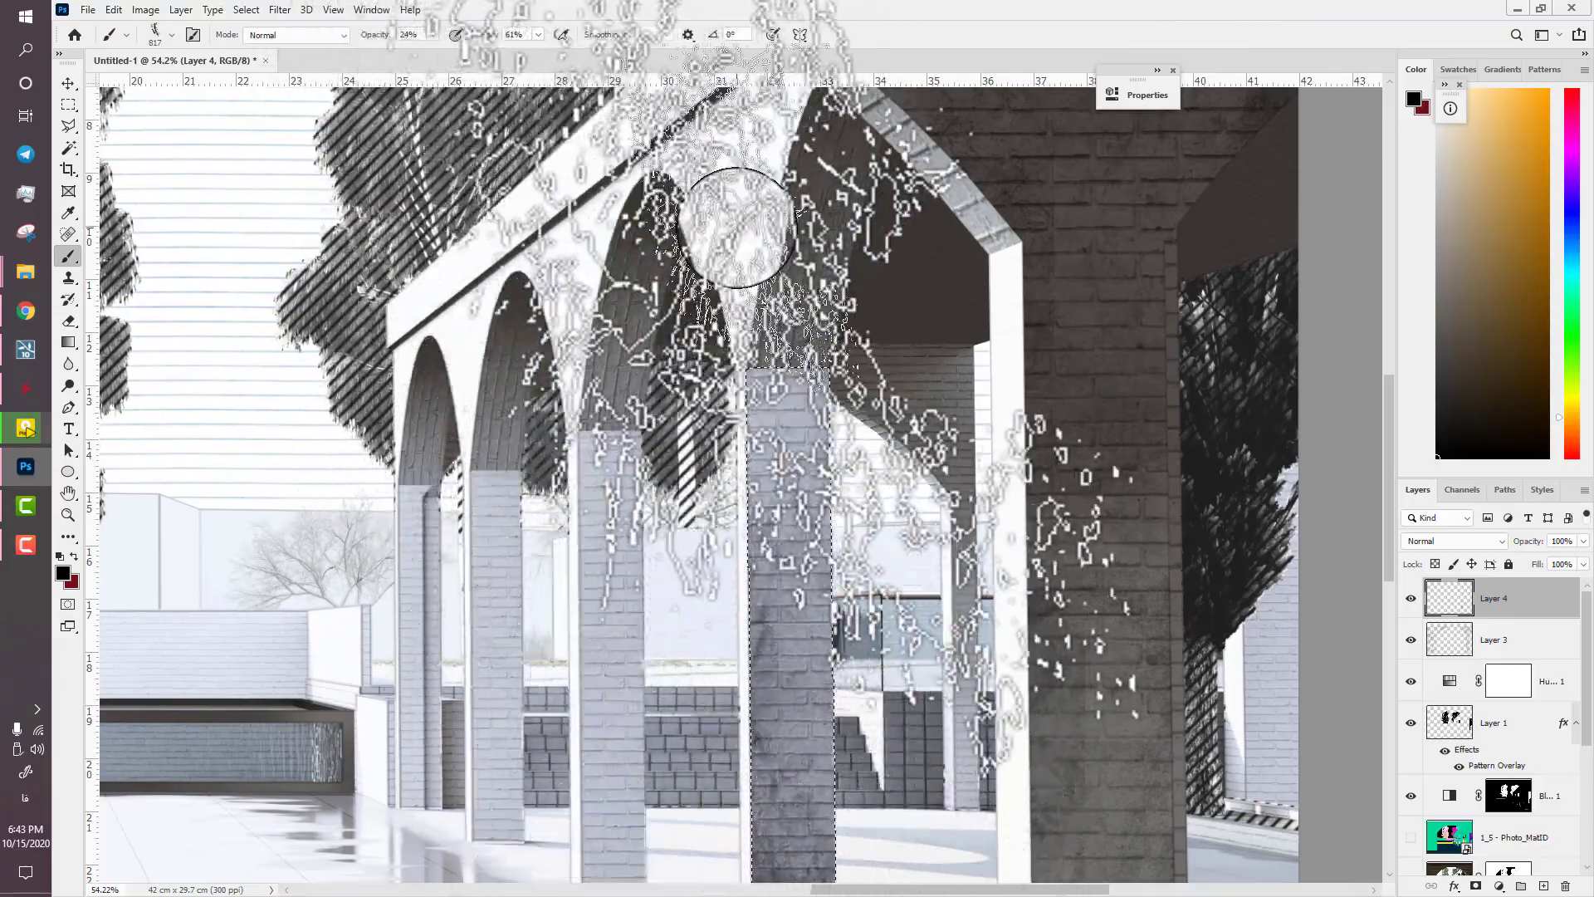
pyautogui.moveTo(664, 634)
pyautogui.mouseDown()
pyautogui.moveTo(607, 383)
pyautogui.moveTo(537, 455)
pyautogui.mouseUp()
pyautogui.hotkey('ctrl', 'd')
# - Outline the brick face of the second-nearest arcade column with the Polygonal Lasso, from its springing line to its foot
pyautogui.press('l')
pyautogui.scroll(2, 543, 281)
pyautogui.scroll(3, 523, 270)
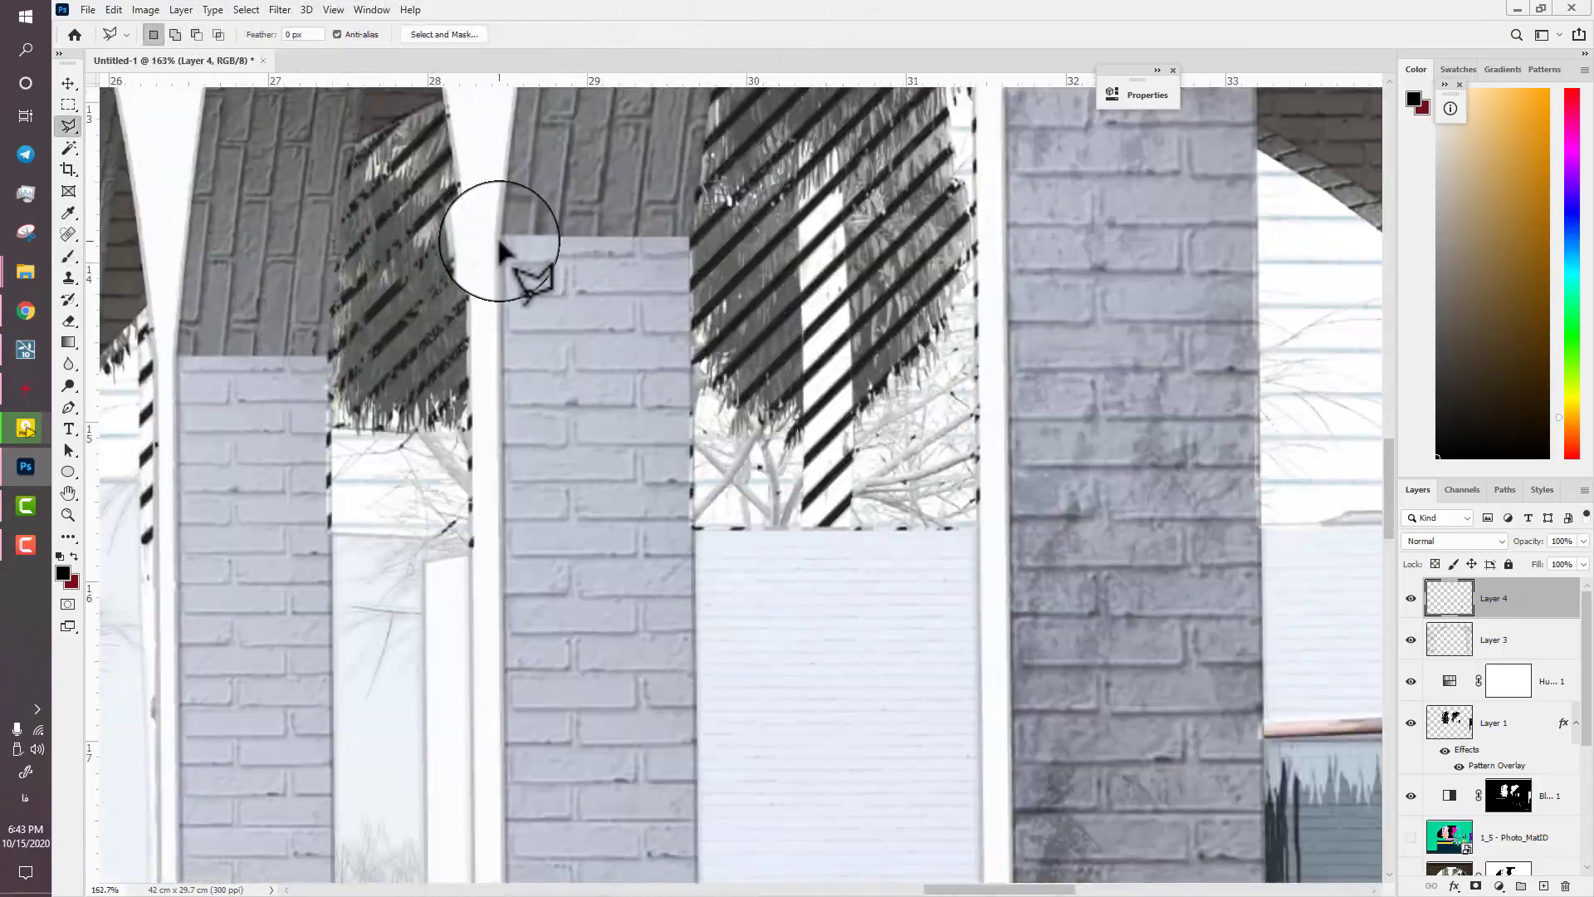
pyautogui.moveTo(704, 689); pyautogui.dragTo(549, 284)
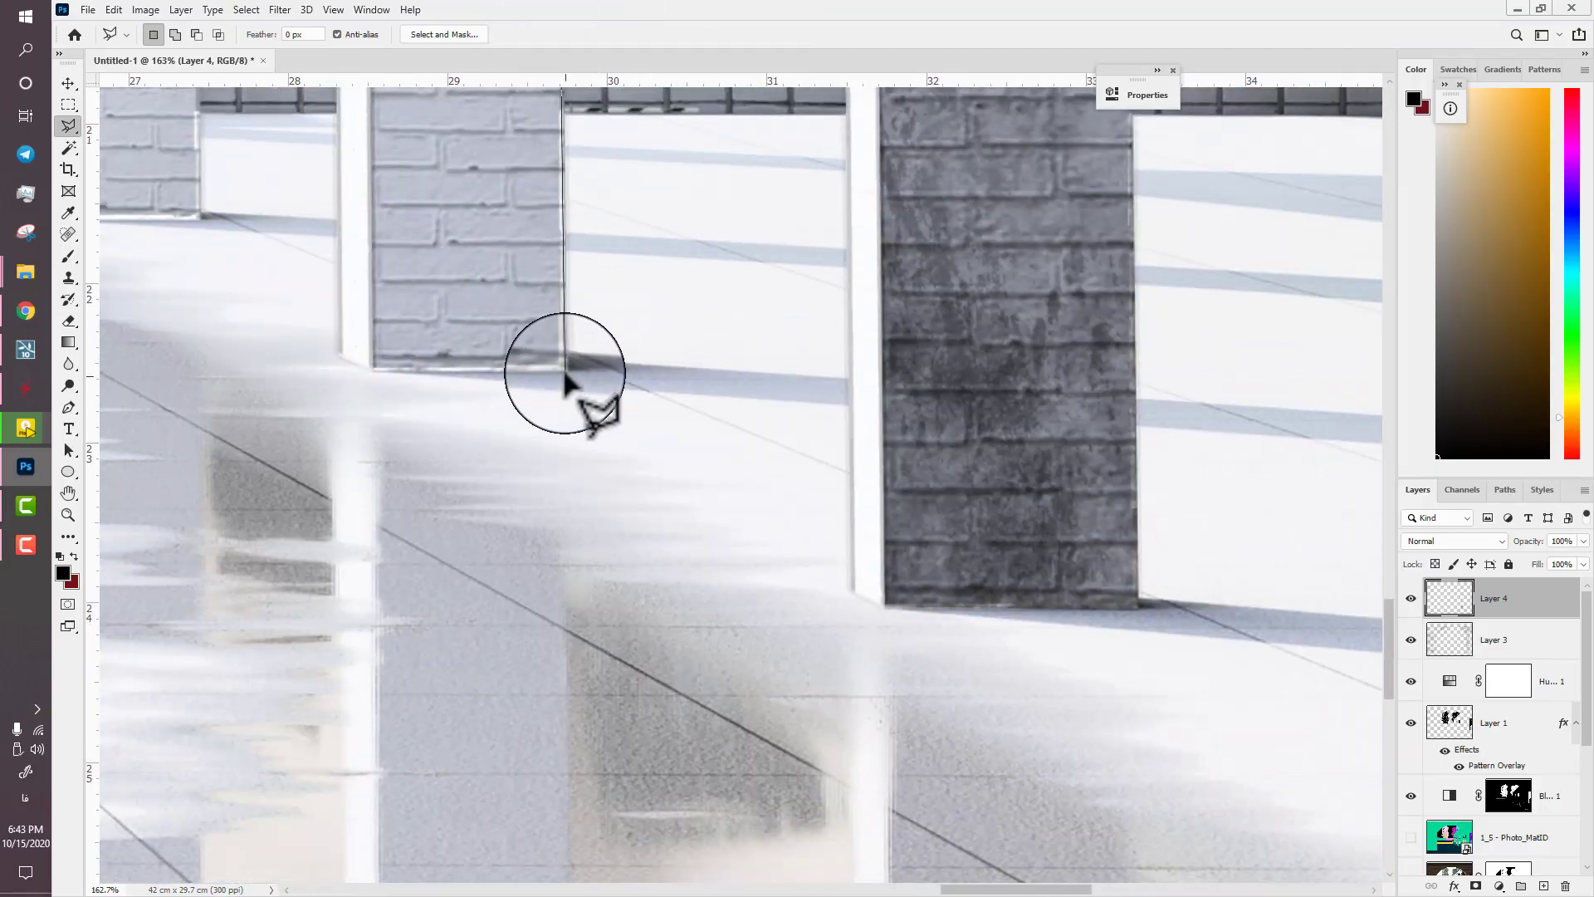
# - Stamp grunge along the selected second column with the current splatter brush at sizes from 664 to 1161 px
pyautogui.press('b')
pyautogui.scroll(-3, 399, 374)
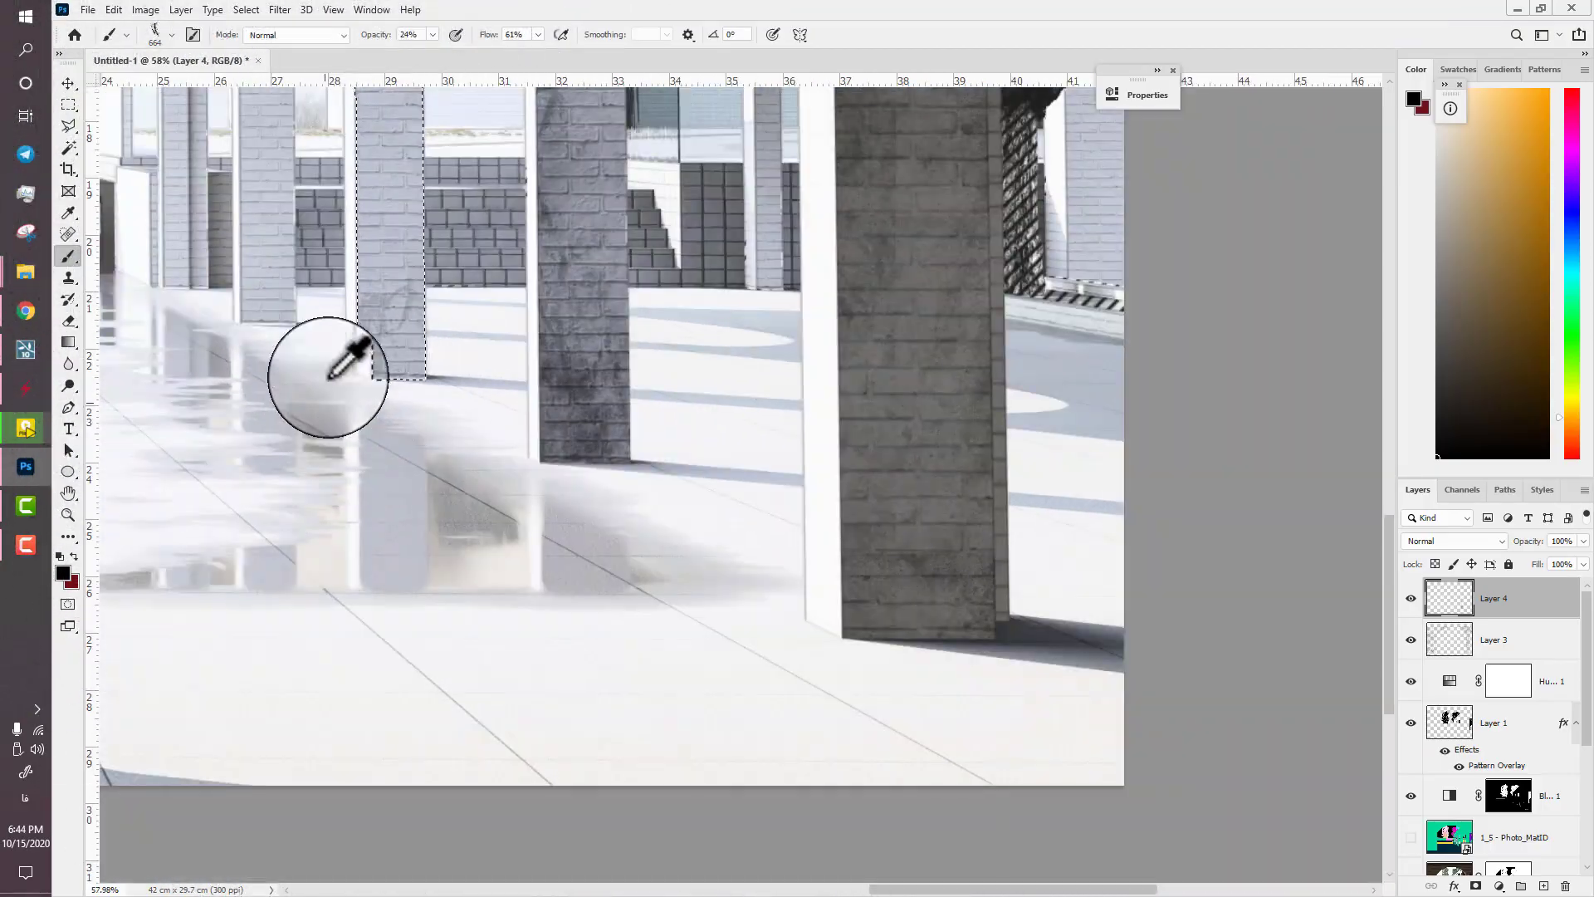
pyautogui.moveTo(257, 350); pyautogui.dragTo(377, 704)
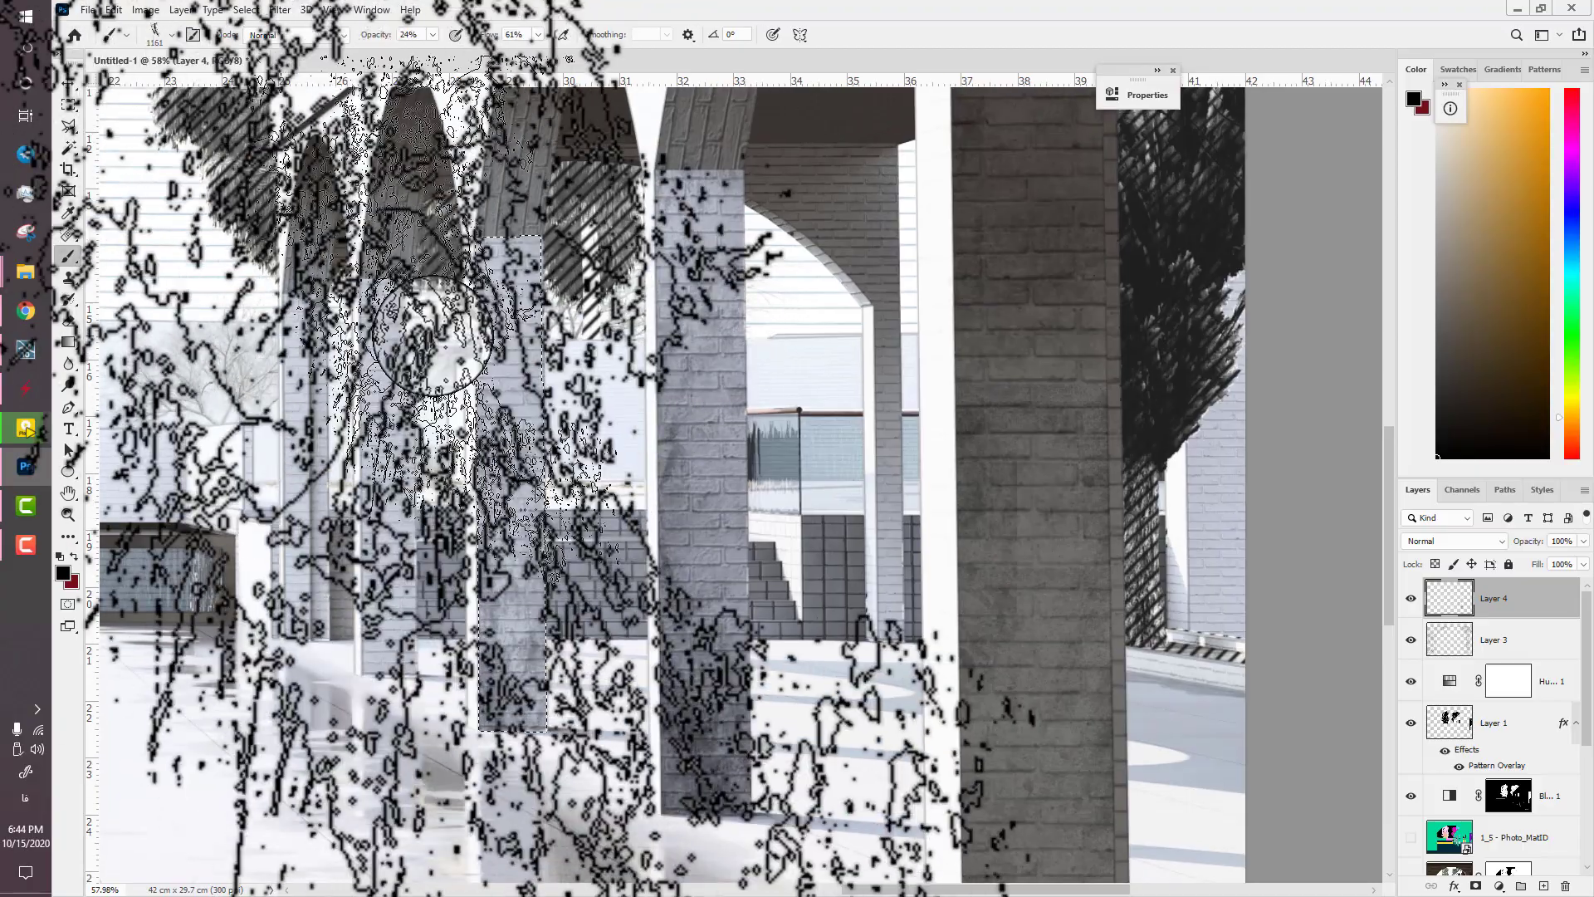
# - Choose the dripping 1024 px Grunge_ila brush, rotate it to 180° and stamp stains on the second column's lower part at 634 px
pyautogui.rightClick(428, 363)
pyautogui.click(888, 818)
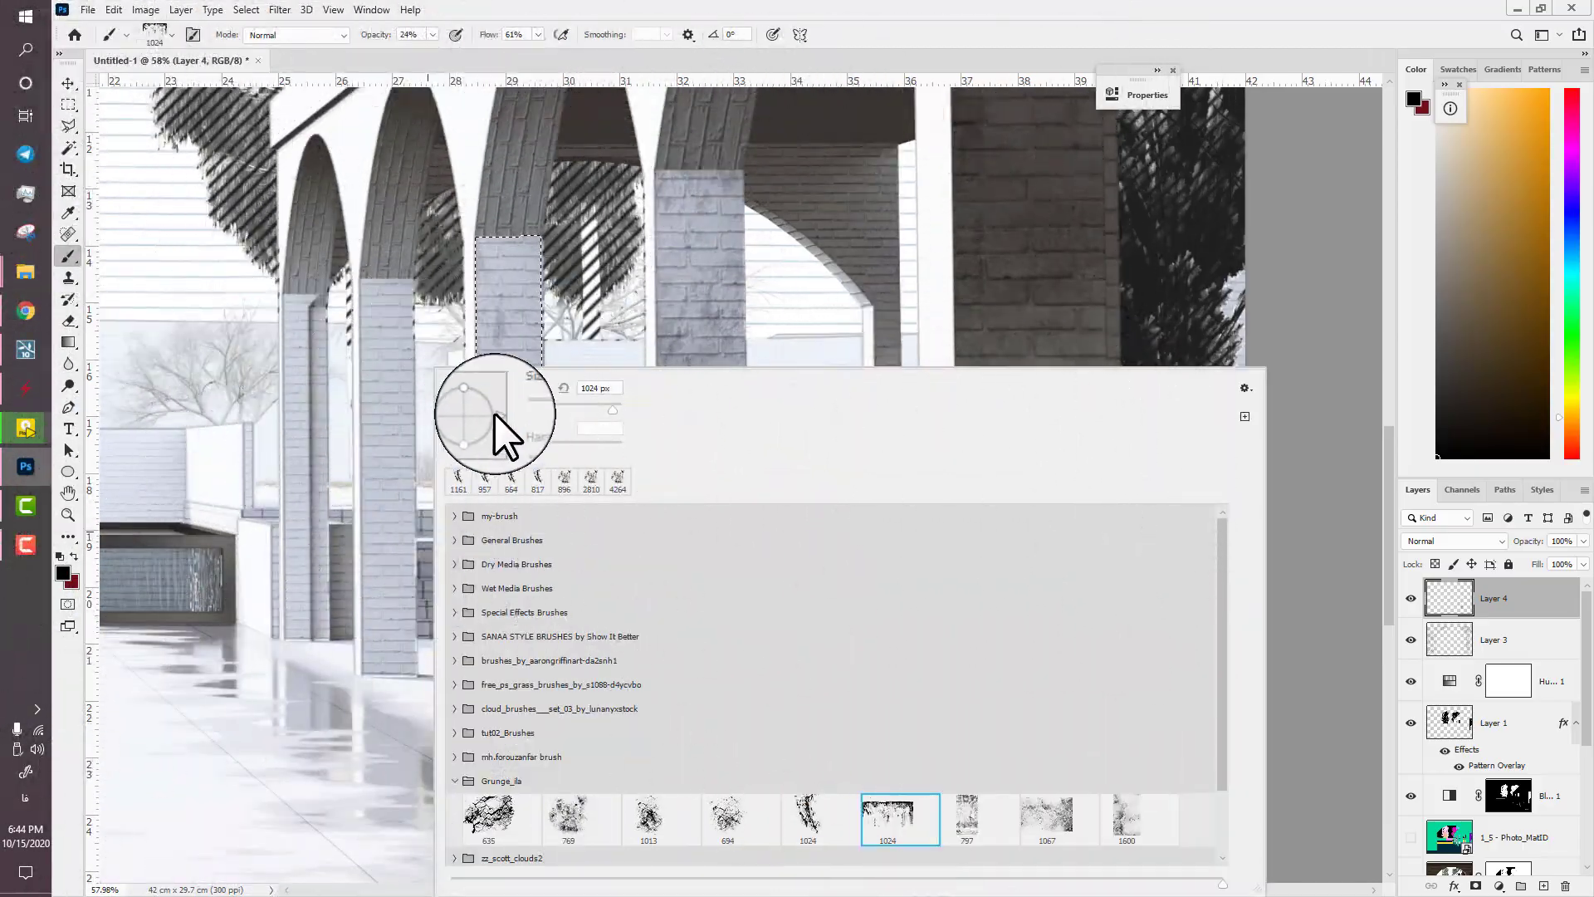
pyautogui.hotkey('shift', 'Right')
pyautogui.moveTo(341, 394); pyautogui.dragTo(246, 395)
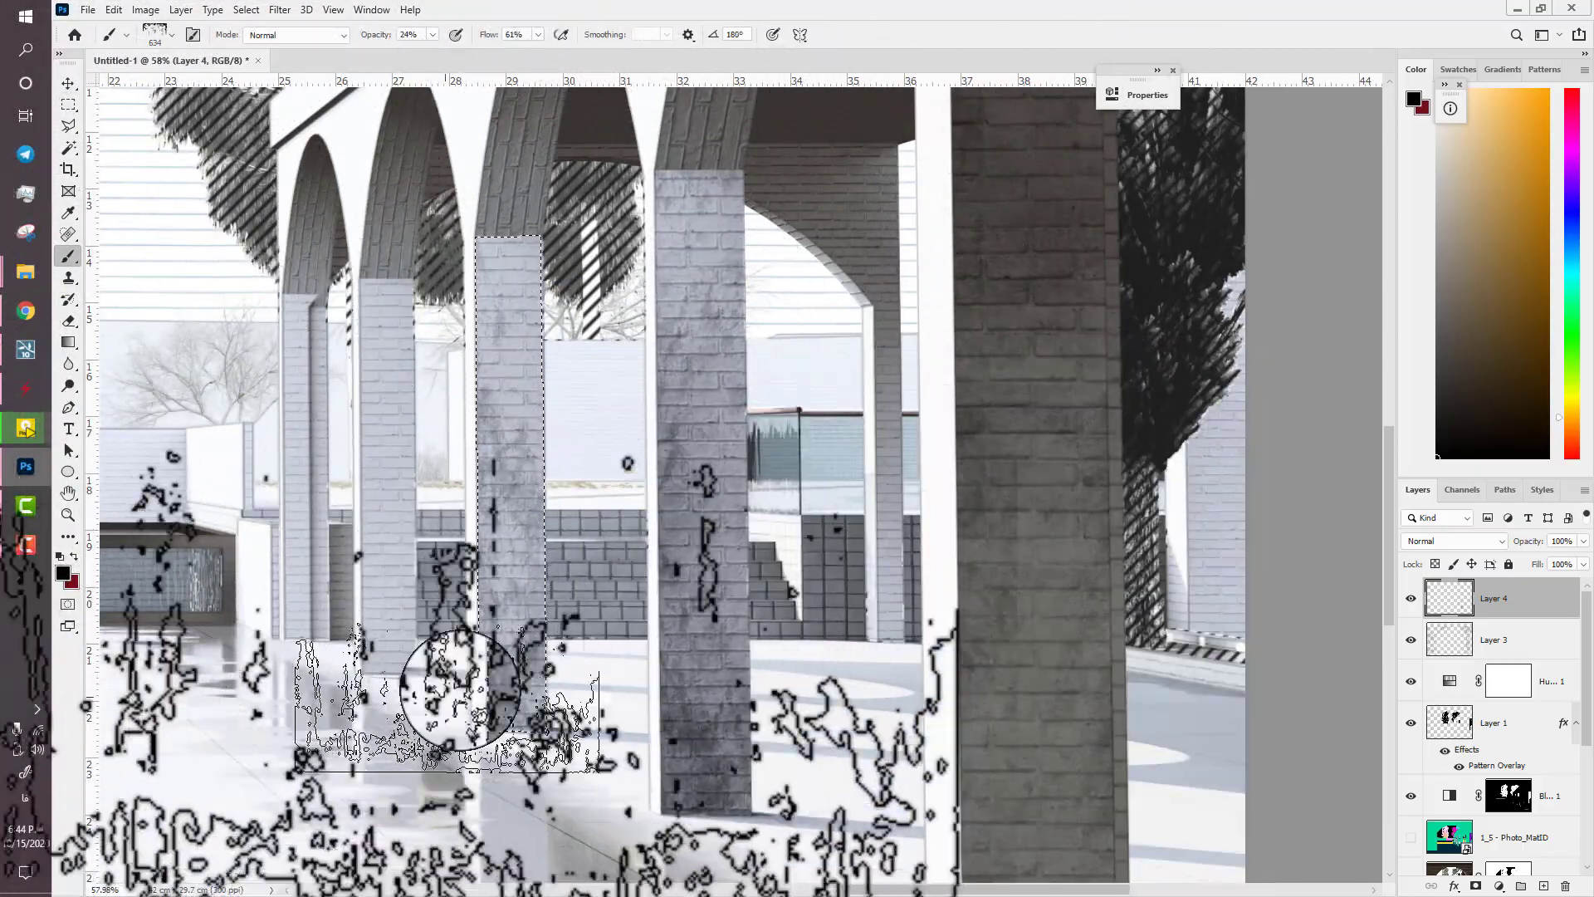
# - Rotate the dripping brush to 90°, stamp more stains on the second column with opacity raised to 86%, and clear the selection
pyautogui.rightClick(427, 365)
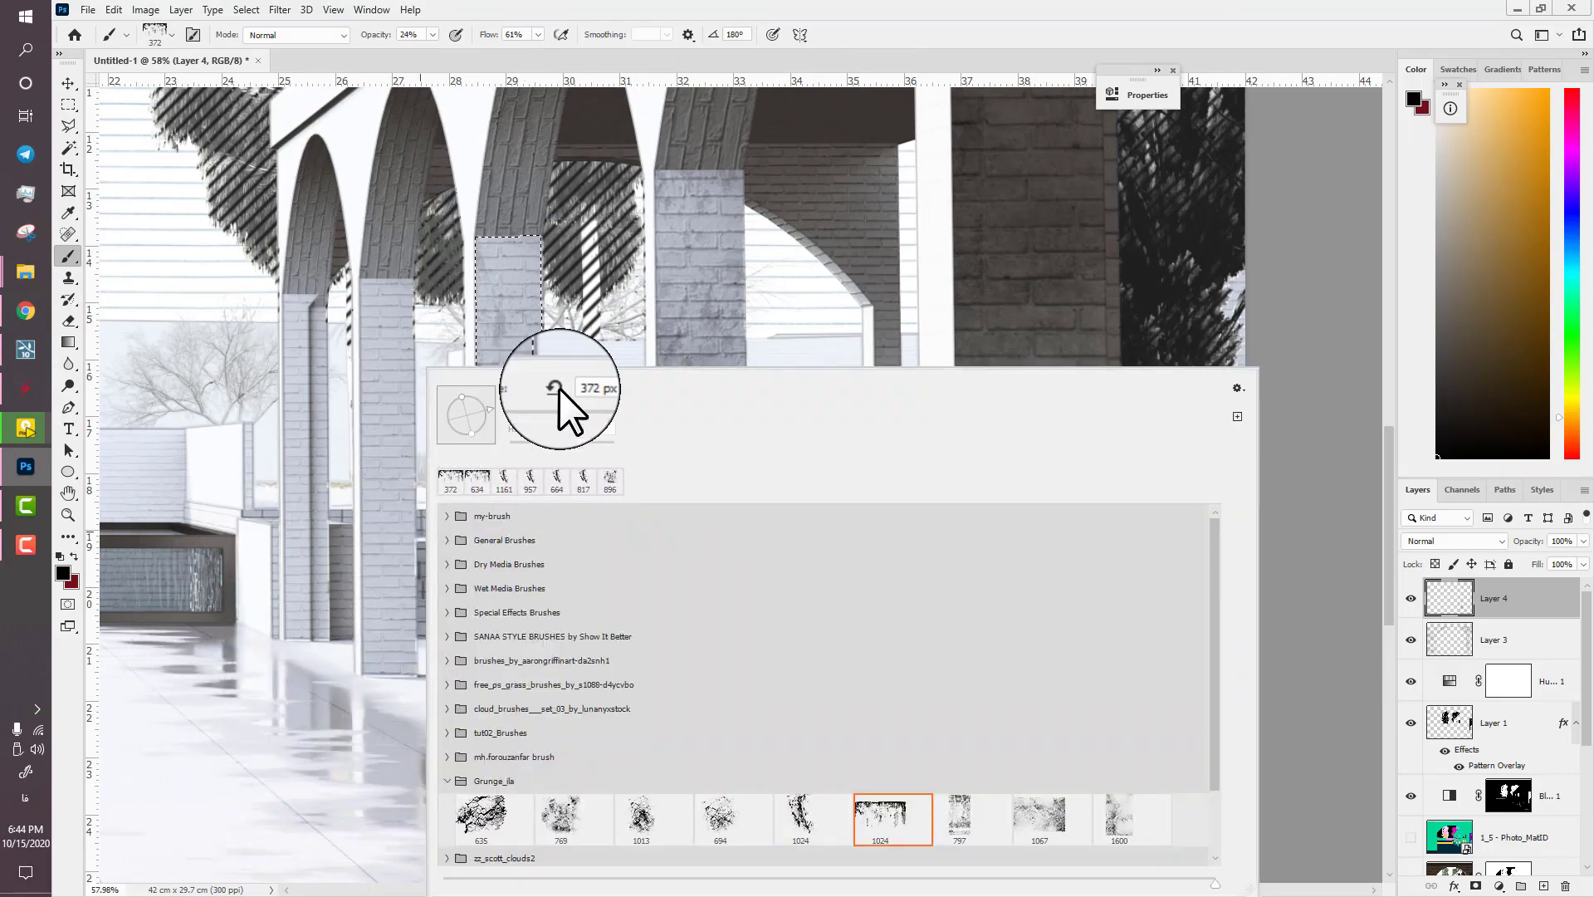
pyautogui.moveTo(290, 360); pyautogui.dragTo(425, 360)
pyautogui.rightClick(431, 358)
pyautogui.click(378, 357)
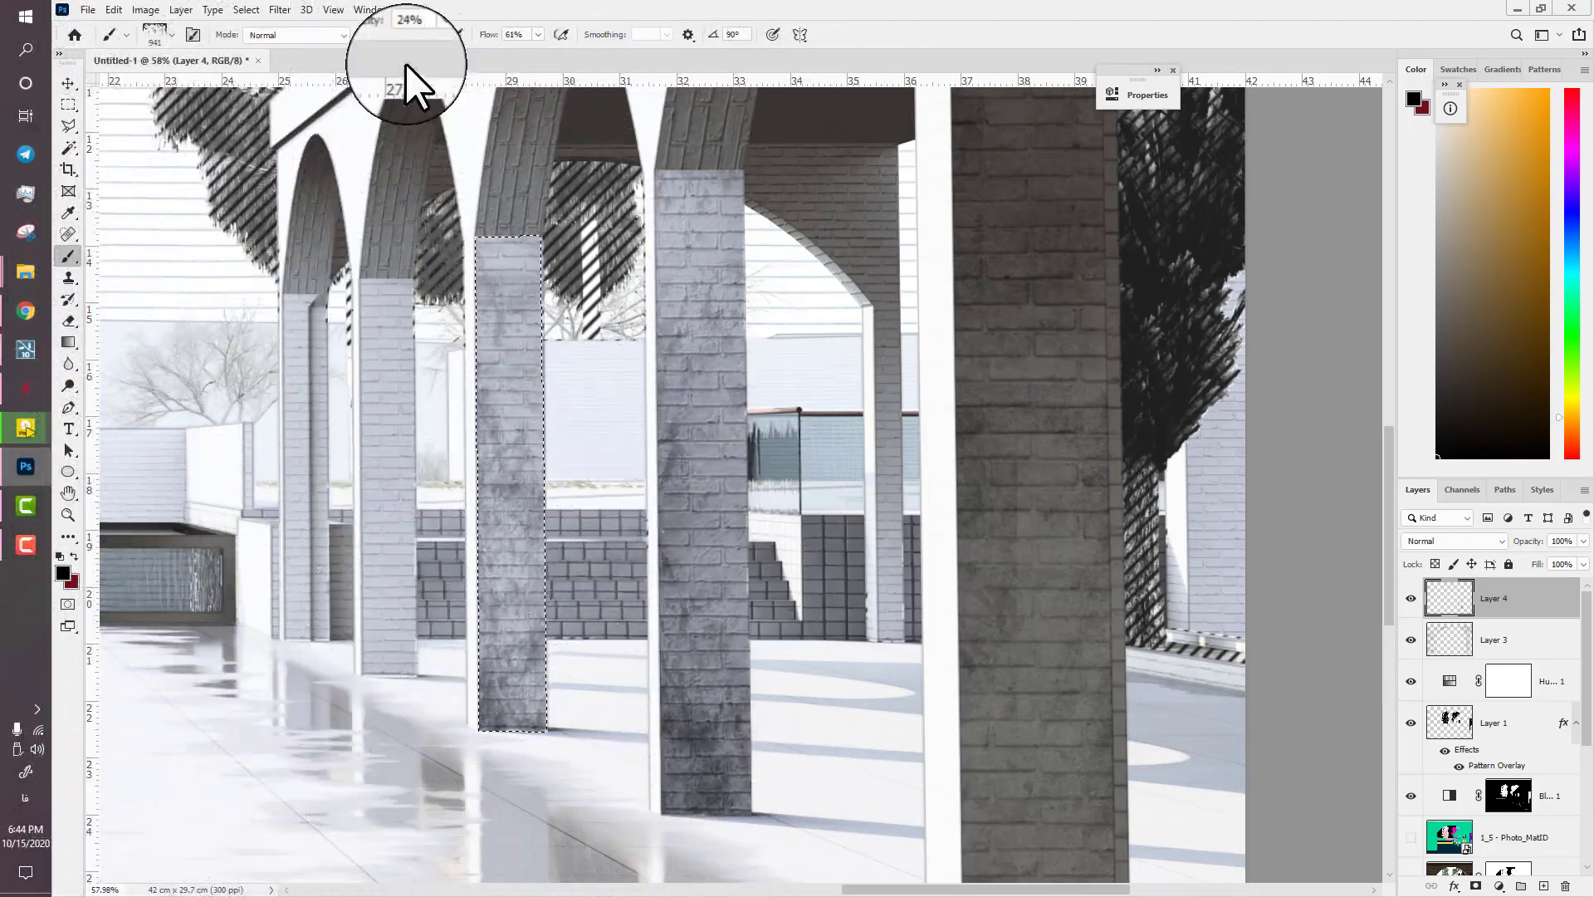
pyautogui.moveTo(376, 35); pyautogui.dragTo(428, 35)
pyautogui.click(490, 345)
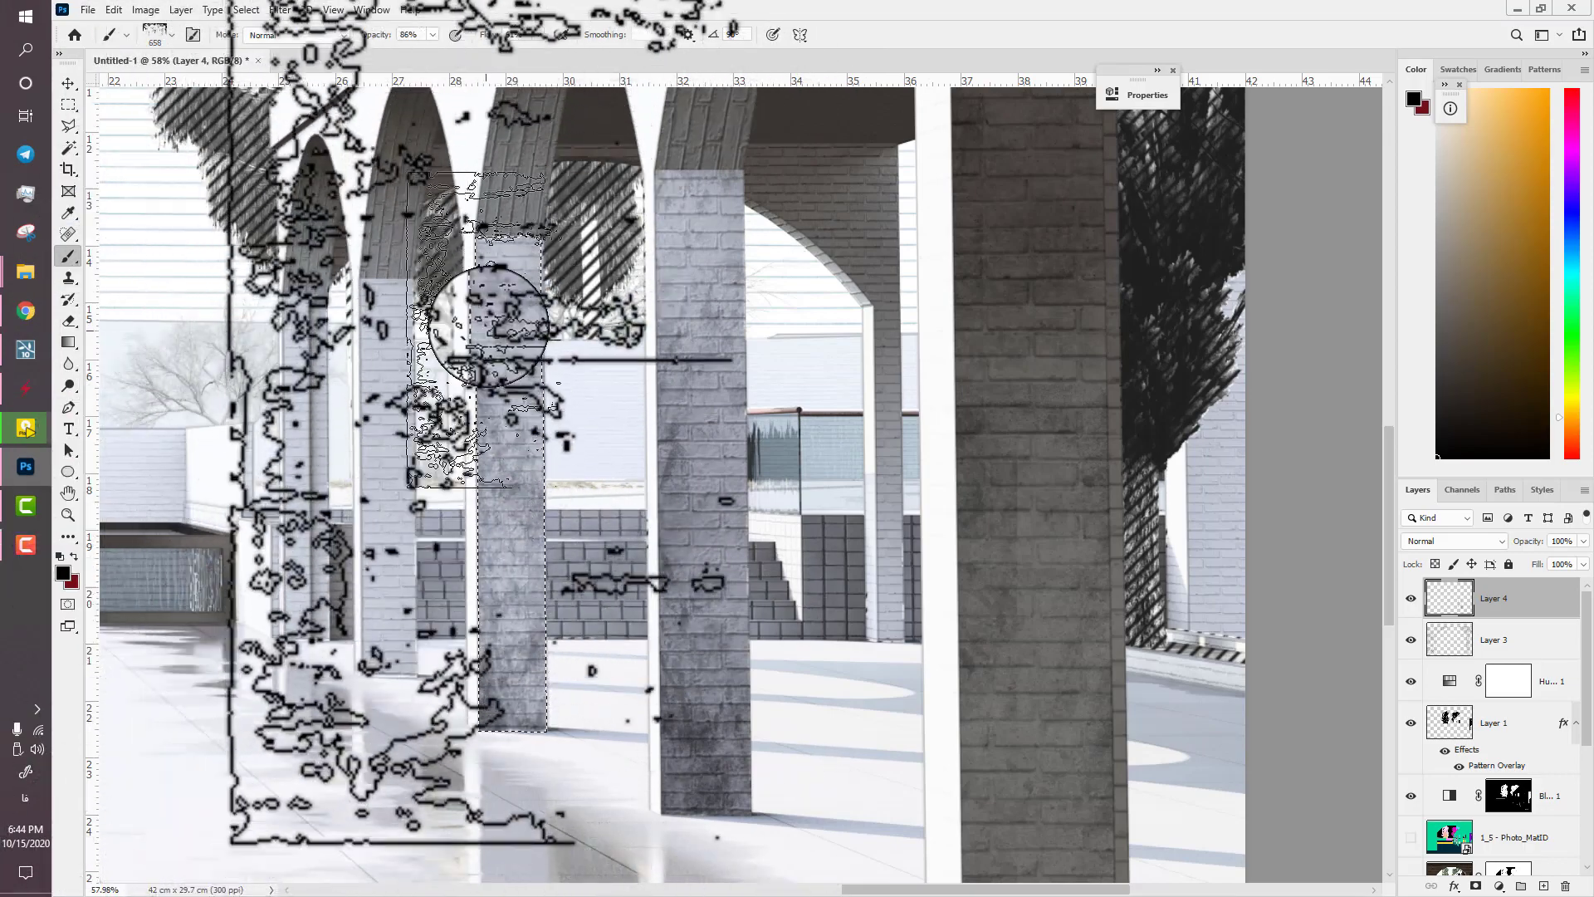
pyautogui.hotkey('ctrl', 'd')
# - Outline the third arcade column's brick face with the Polygonal Lasso, including its foot
pyautogui.scroll(-7, 285, 619)
pyautogui.scroll(13, 274, 594)
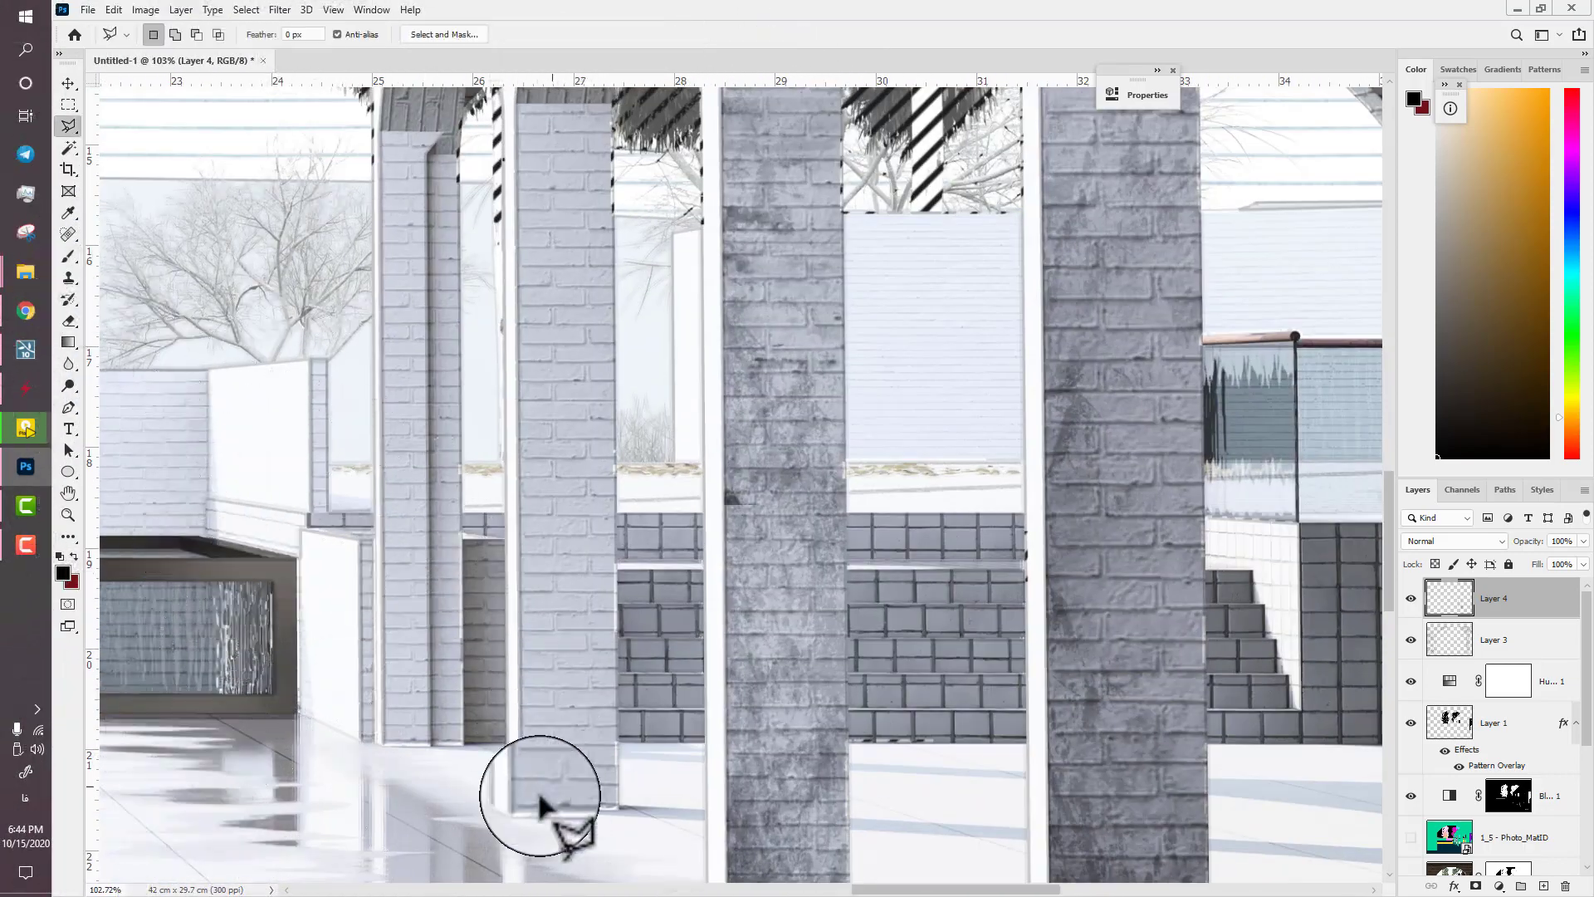
pyautogui.scroll(4, 540, 801)
pyautogui.click(725, 826)
pyautogui.moveTo(664, 513); pyautogui.dragTo(705, 670)
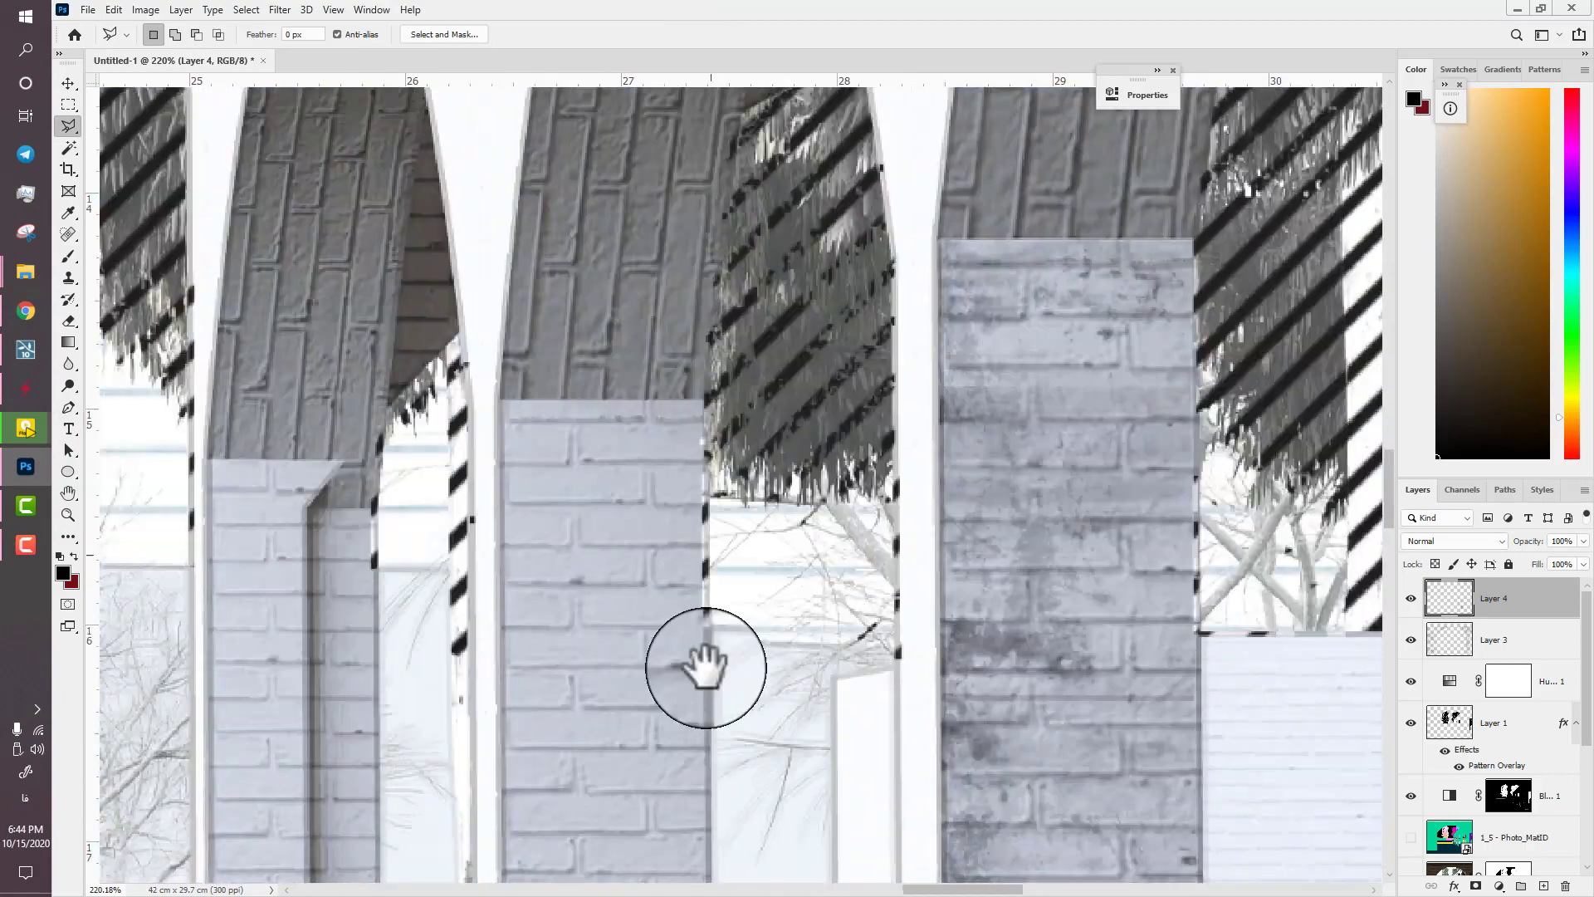
pyautogui.click(500, 546)
pyautogui.moveTo(464, 379); pyautogui.dragTo(470, 15)
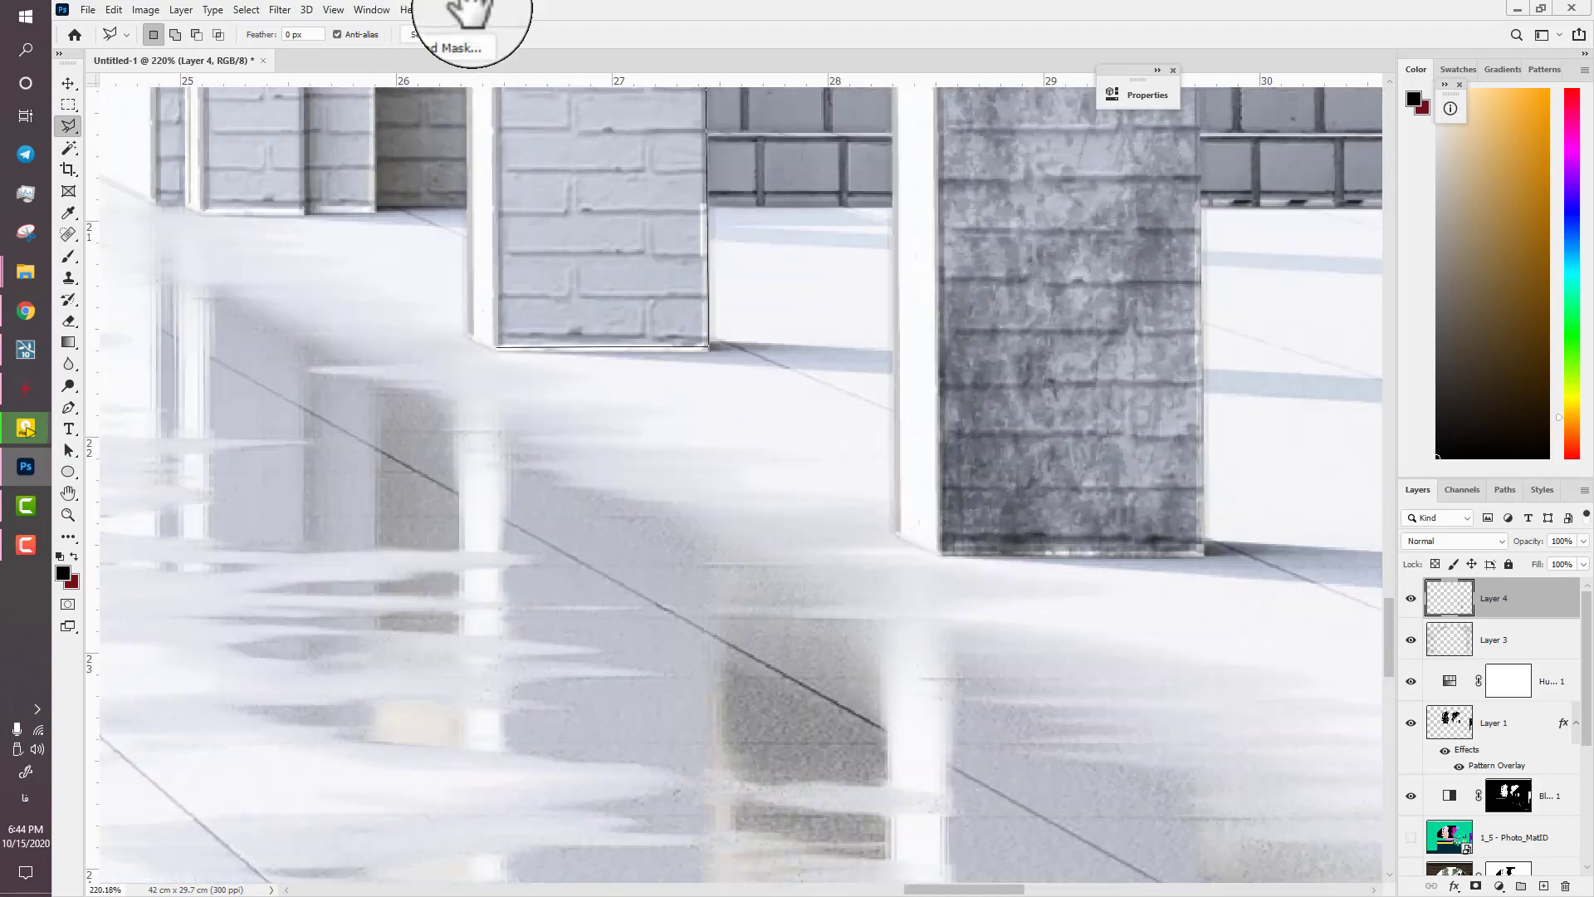
# - Stamp dripping stains along the selected third column with the 90° brush at 86% opacity
pyautogui.scroll(-5, 499, 340)
pyautogui.press('b')
pyautogui.moveTo(444, 195); pyautogui.dragTo(491, 583)
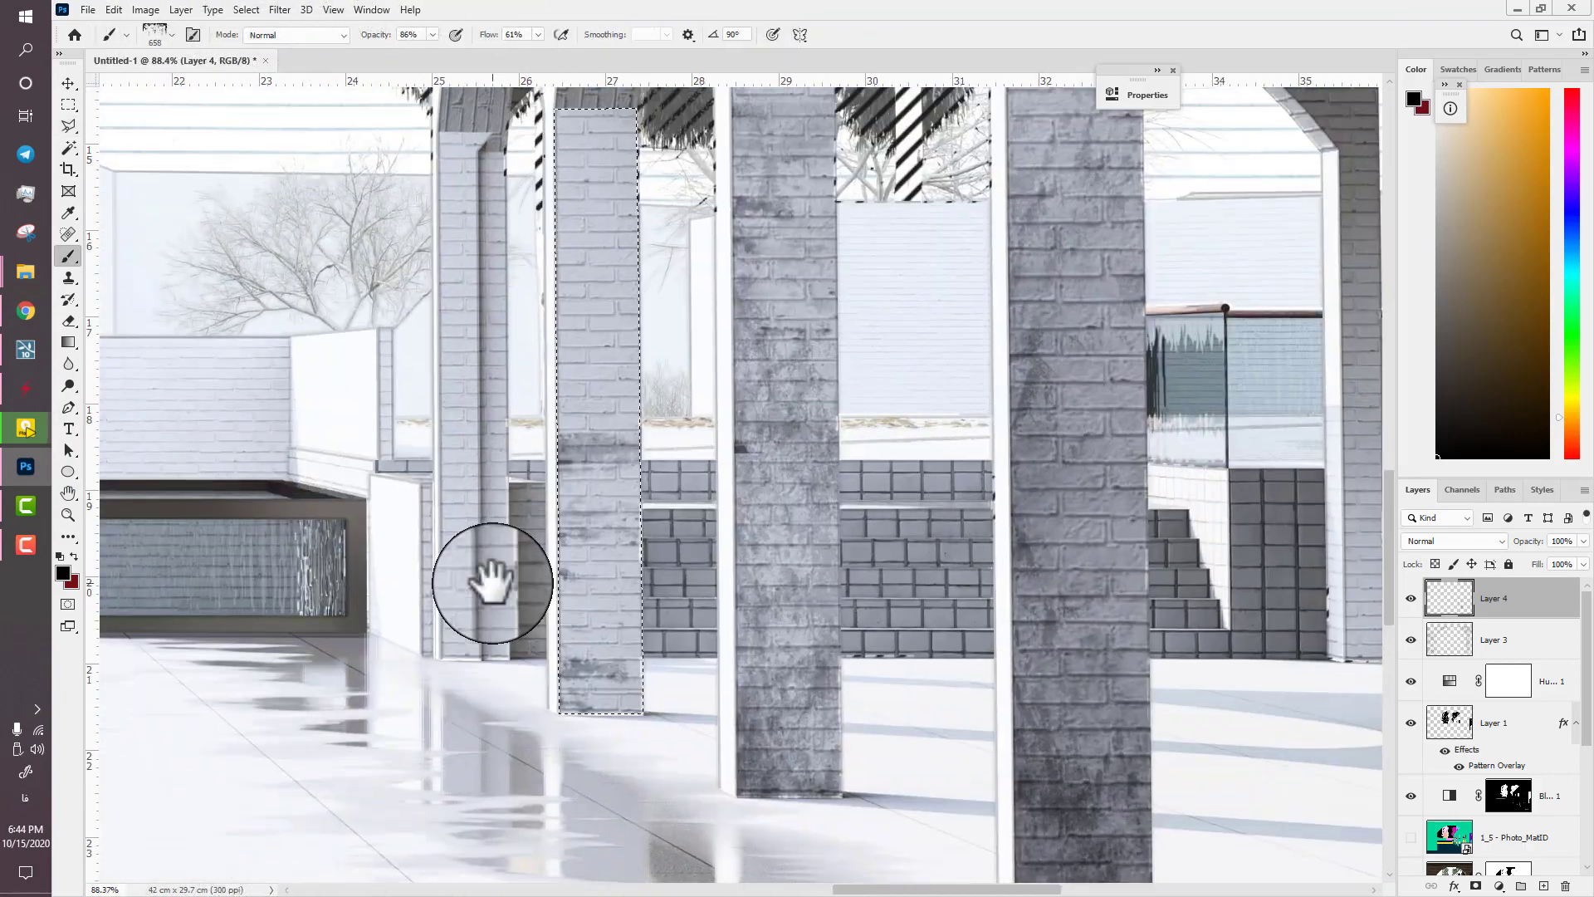
pyautogui.moveTo(562, 304); pyautogui.dragTo(560, 760)
# - Switch to the upright 1024 px Grunge_ila splatter brush, stamp the third column with opacity reduced to 11%, and clear the selection
pyautogui.rightClick(614, 665)
pyautogui.click(1032, 816)
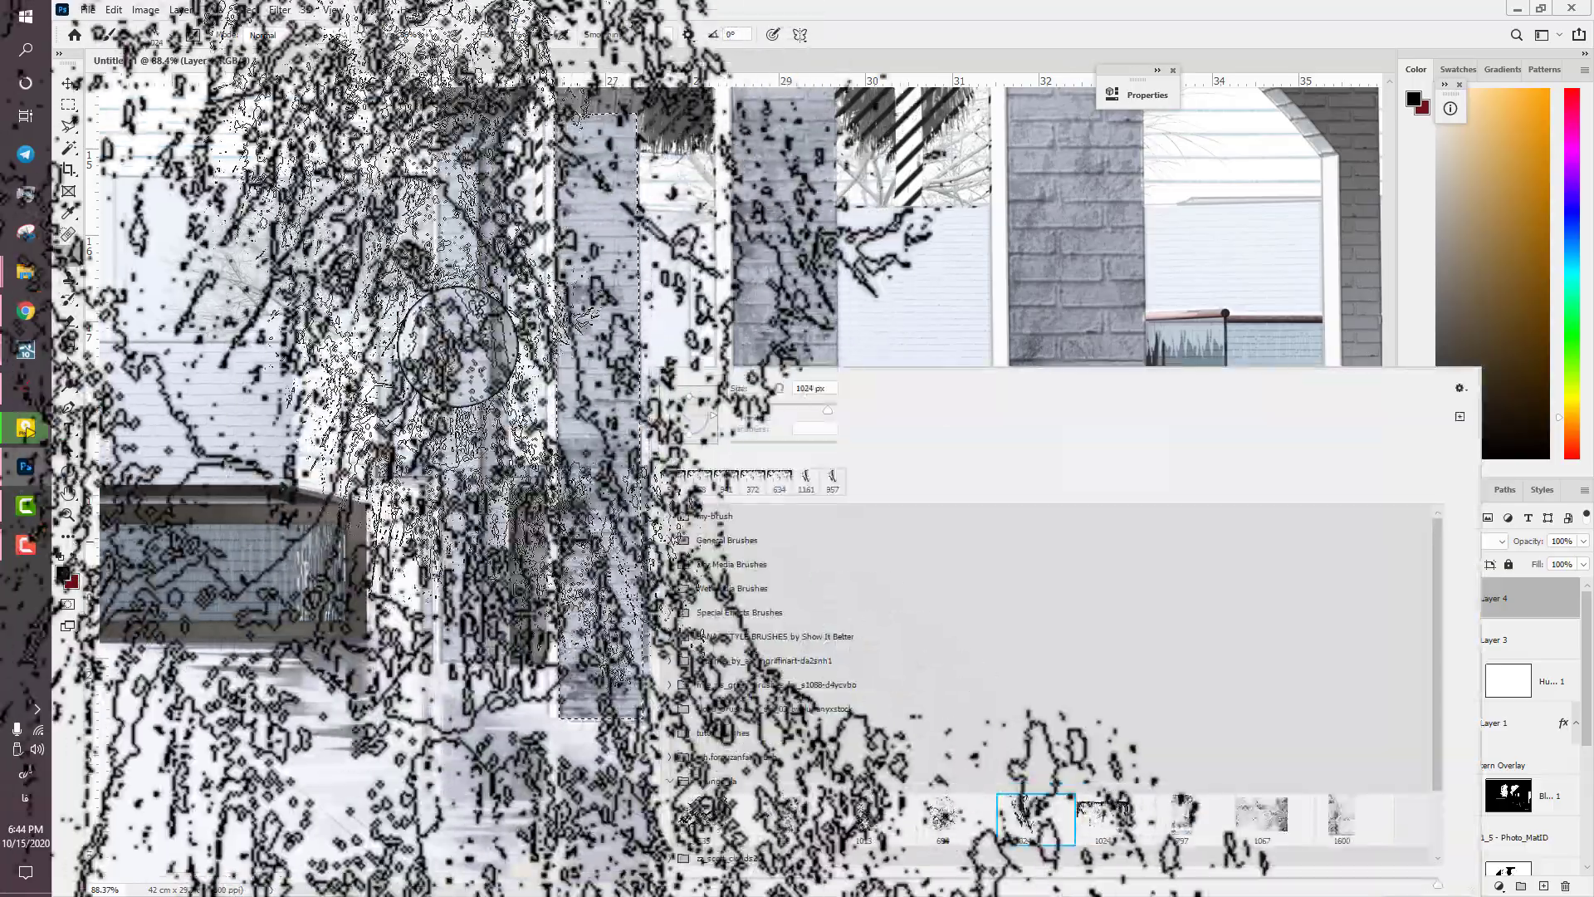
pyautogui.click(591, 249)
pyautogui.moveTo(385, 34)
pyautogui.mouseDown()
pyautogui.moveTo(349, 35)
pyautogui.moveTo(379, 36)
pyautogui.mouseUp()
pyautogui.click(589, 274)
pyautogui.scroll(-3, 417, 373)
pyautogui.hotkey('ctrl', 'd')
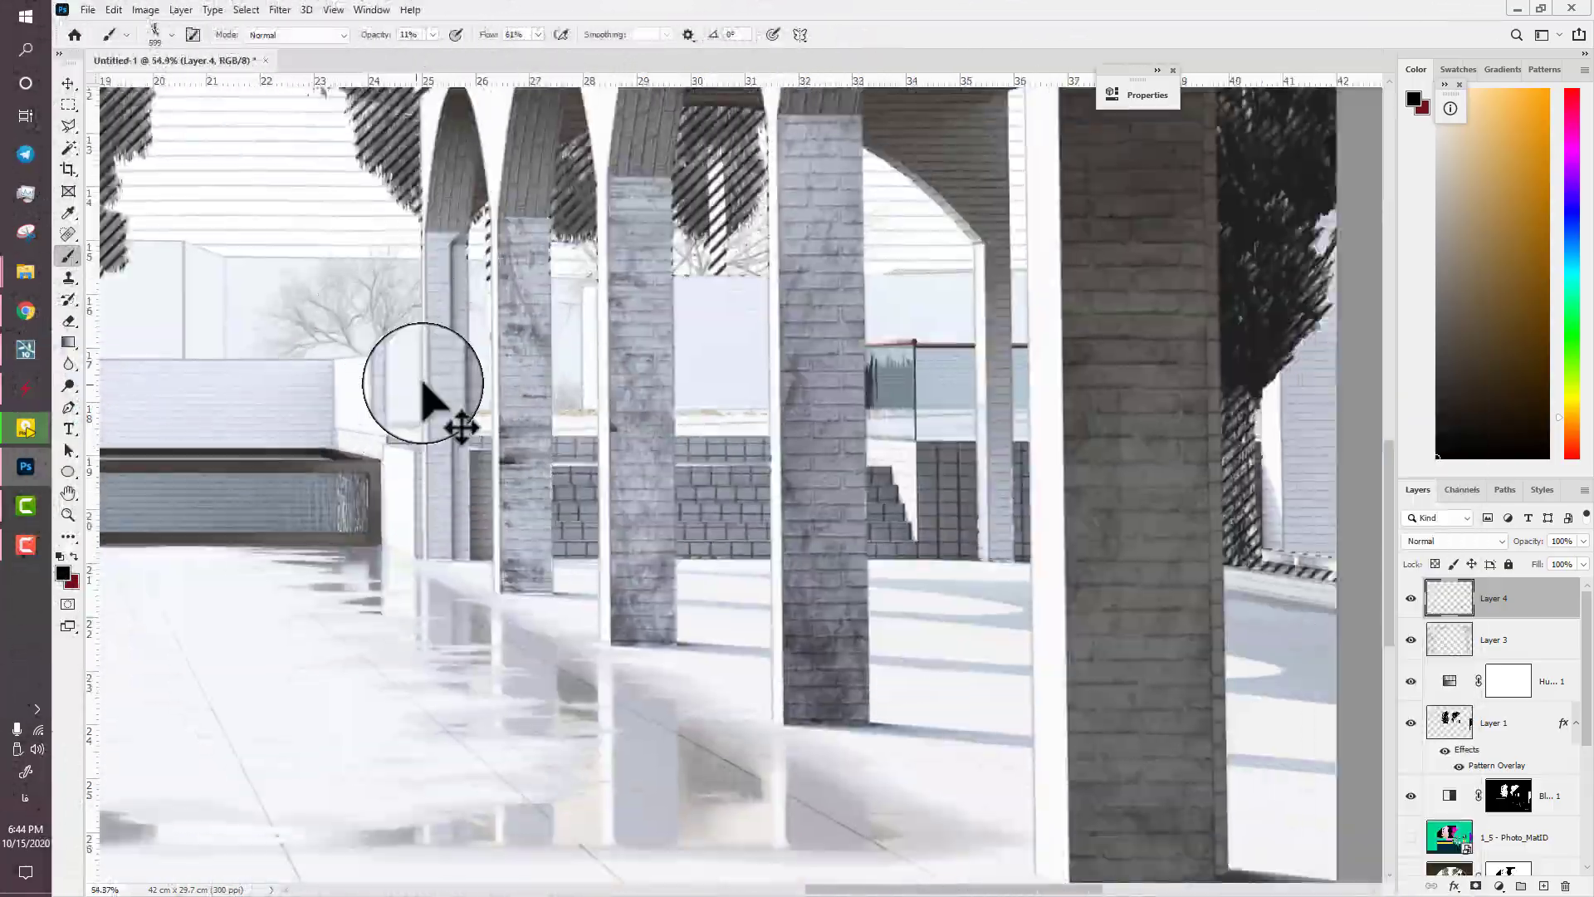
# - Outline the farthest arcade column's brick faces with the Polygonal Lasso and close the selection at its foot
pyautogui.scroll(3, 384, 267)
pyautogui.press('l')
pyautogui.scroll(5, 498, 187)
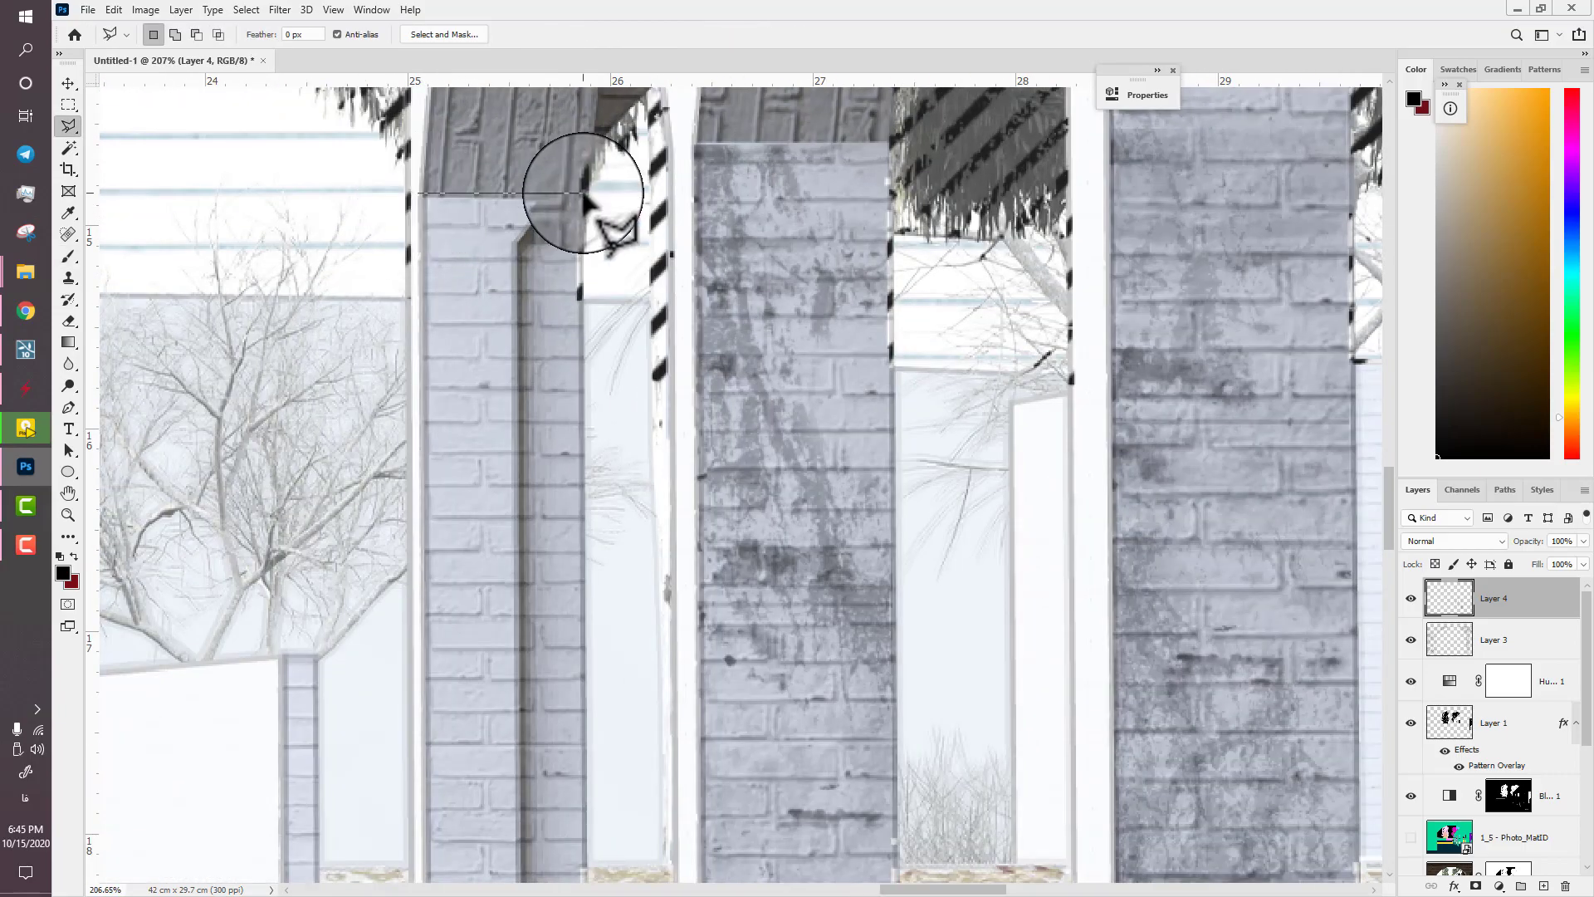
pyautogui.click(583, 194)
pyautogui.moveTo(565, 804); pyautogui.dragTo(503, 260)
pyautogui.moveTo(515, 772); pyautogui.dragTo(528, 256)
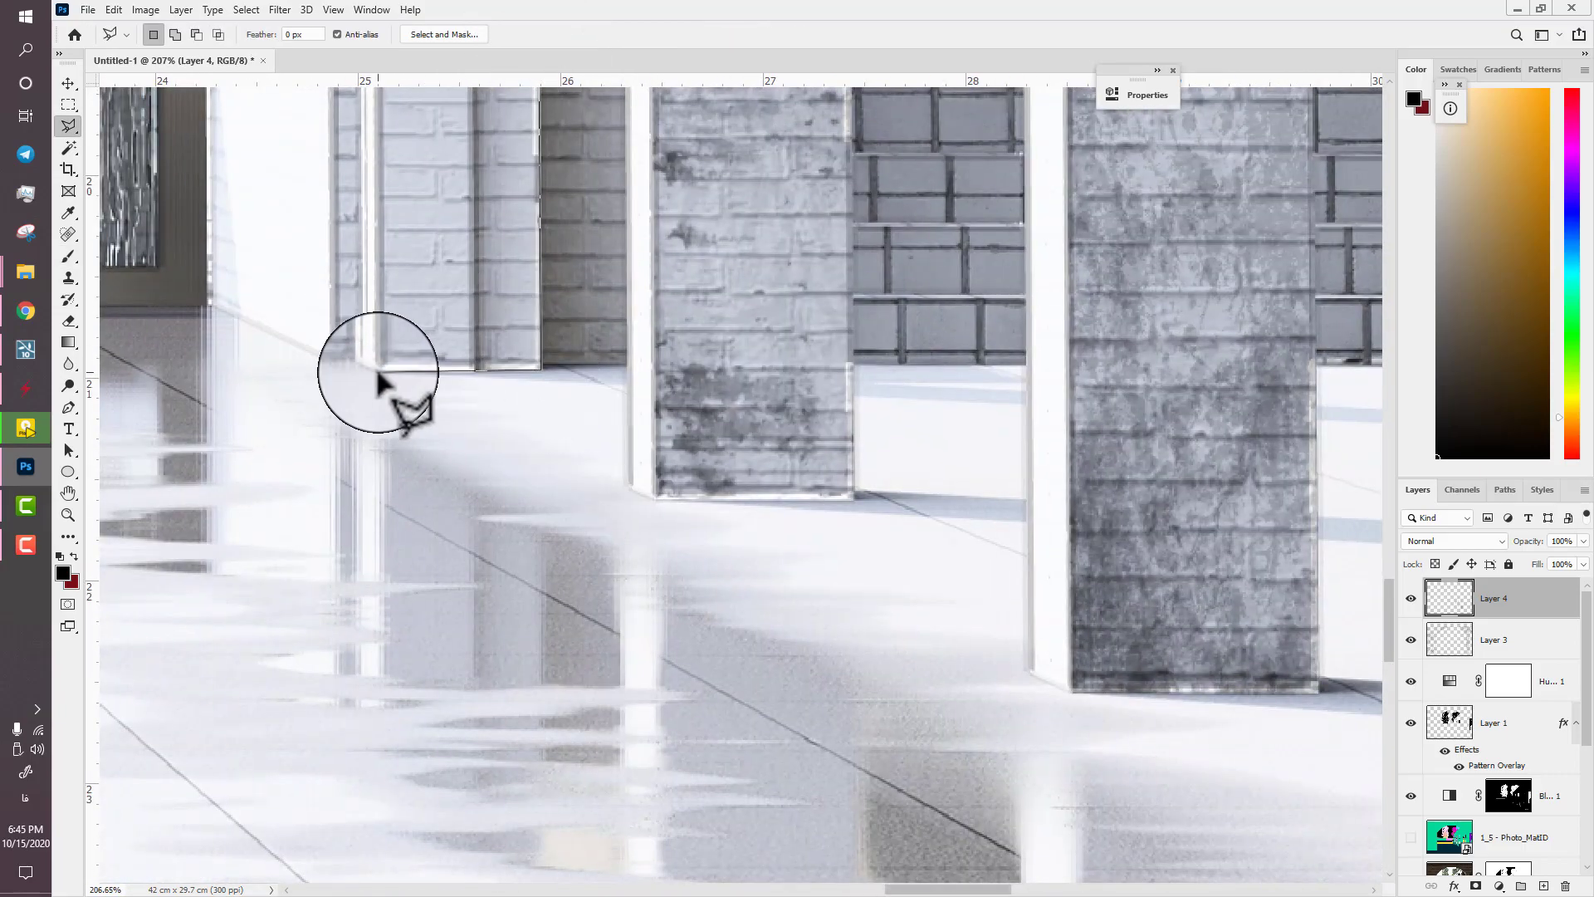
pyautogui.doubleClick(379, 376)
# - Stamp faint grunge on the farthest column with the 599 px brush at 11% opacity and compare the image with Layer 4 hidden
pyautogui.press('b')
pyautogui.scroll(-6, 399, 390)
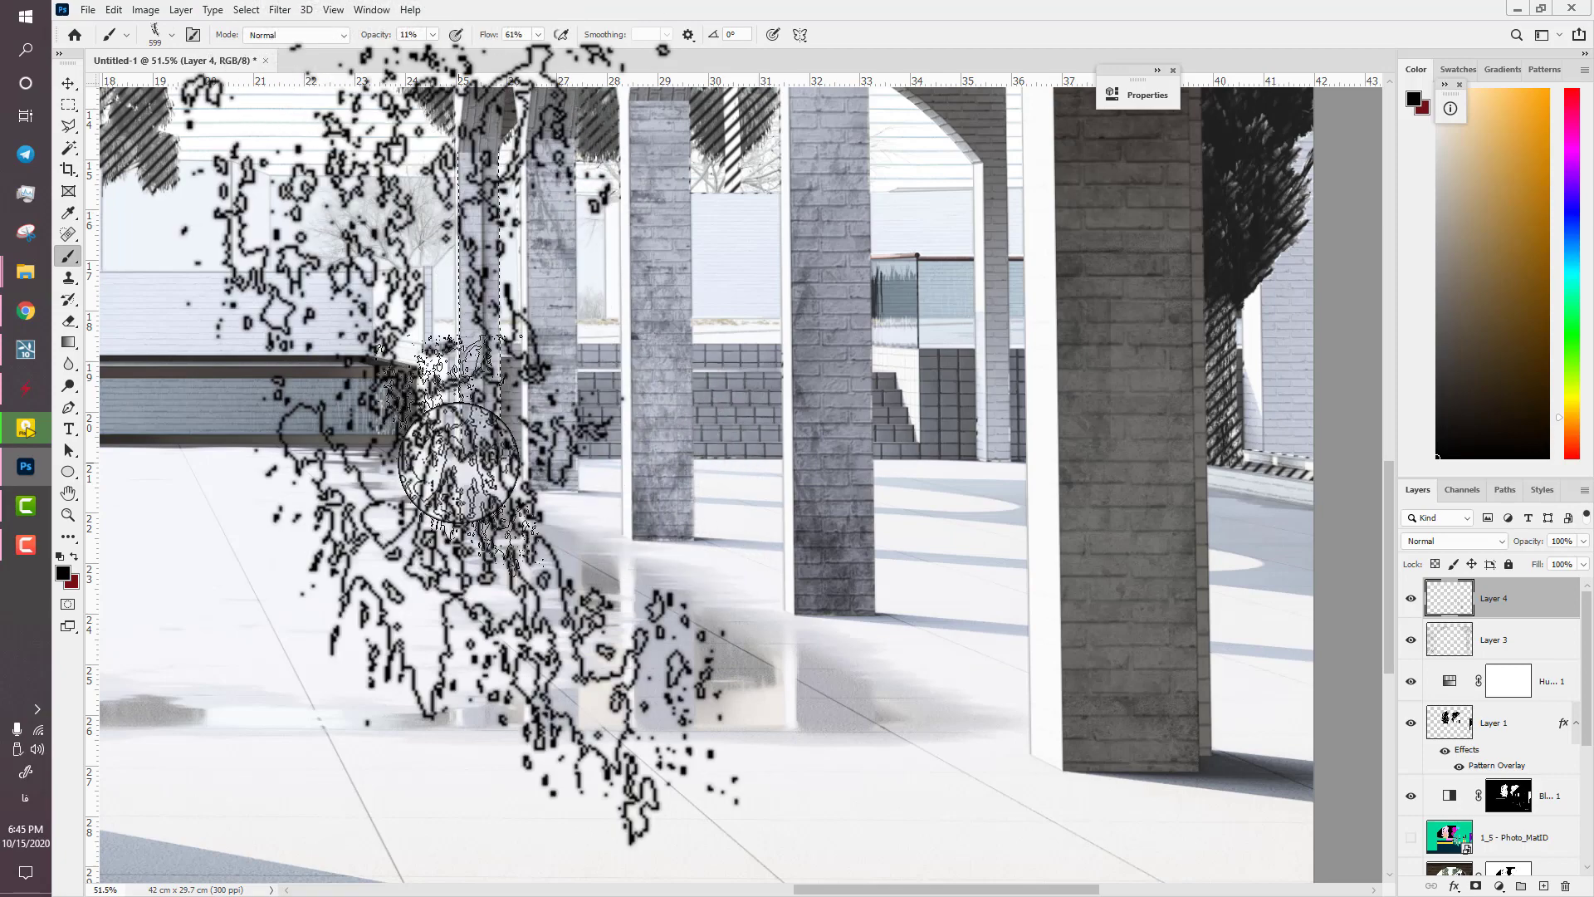
pyautogui.scroll(-3, 415, 455)
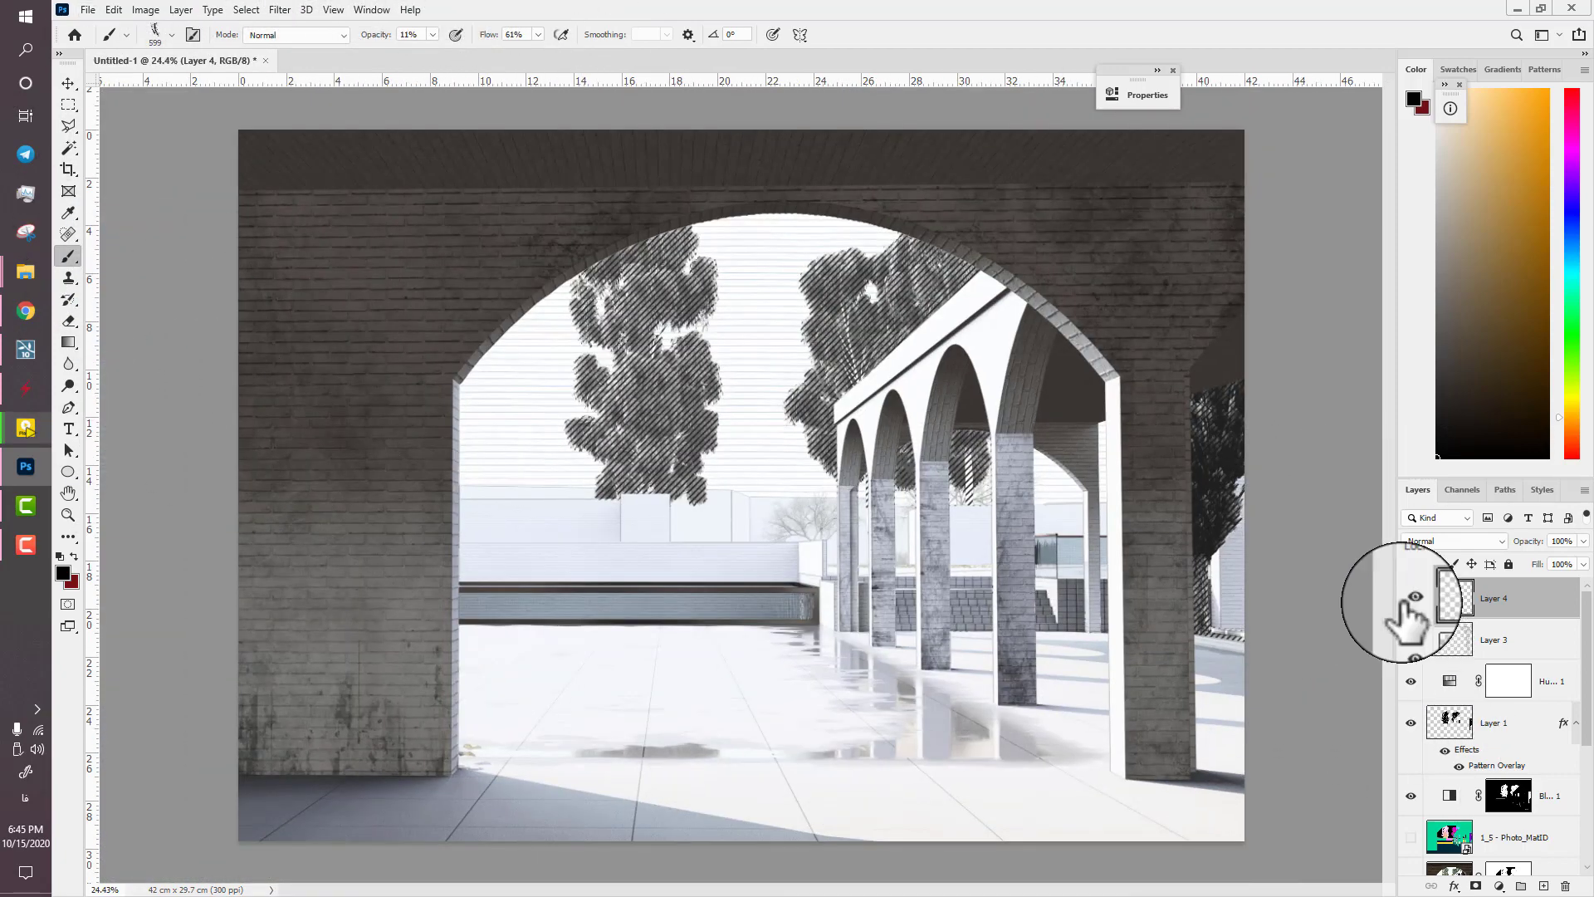
pyautogui.click(1403, 599)
pyautogui.click(1410, 612)
# - Choose the dripping Grunge_ila brush at 1321 px and stamp stains at the foot of the large foreground brick pier beside the courtyard
pyautogui.scroll(-1, 738, 577)
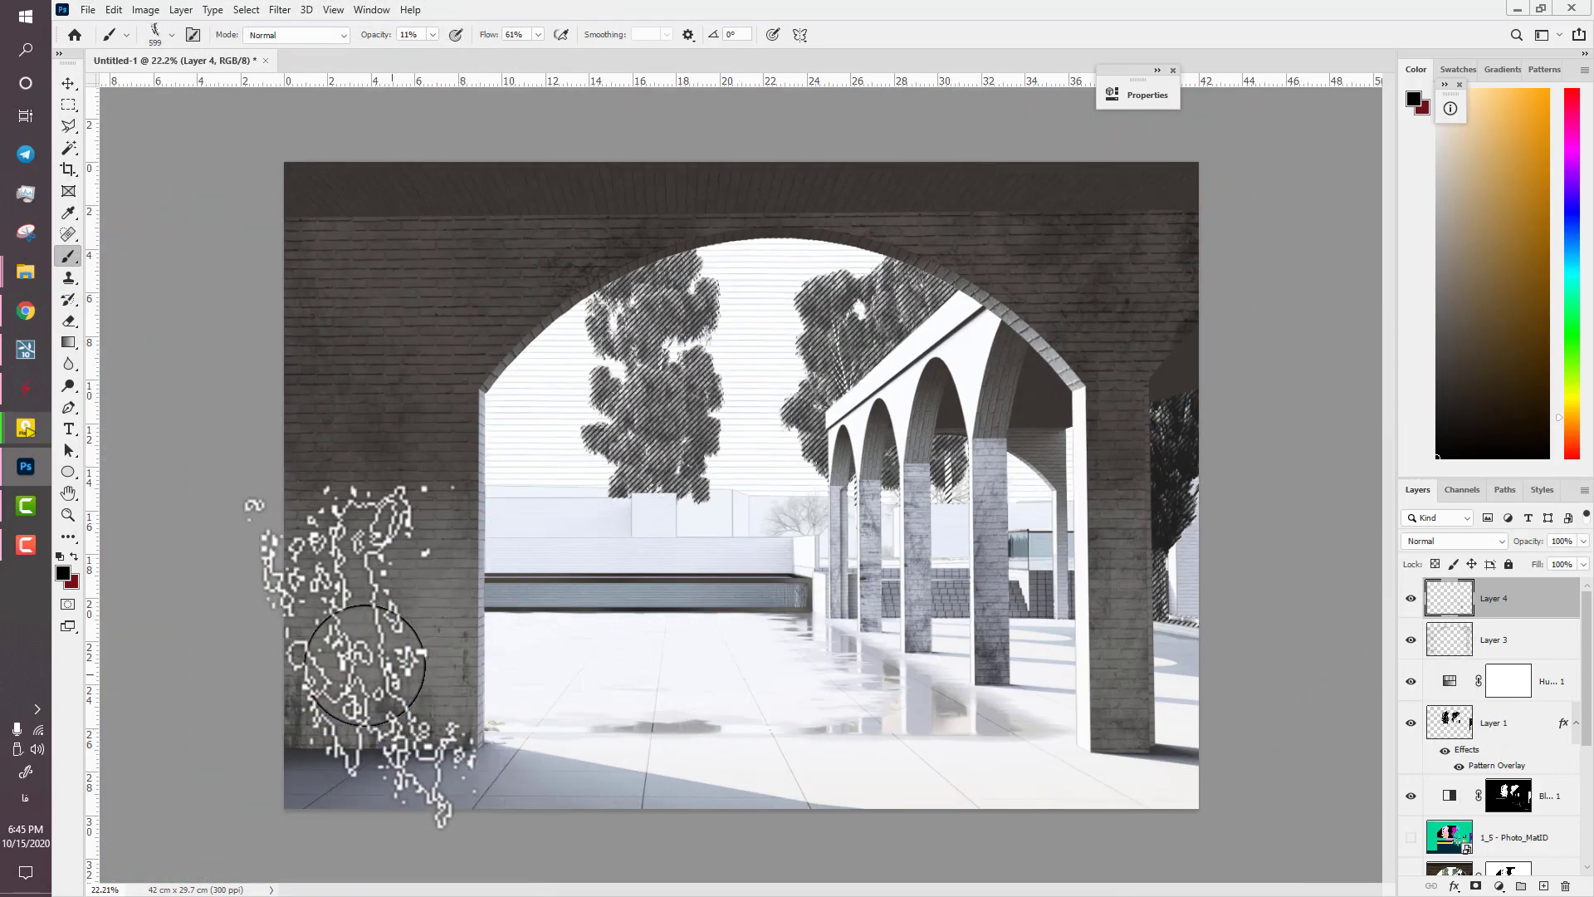
pyautogui.rightClick(655, 750)
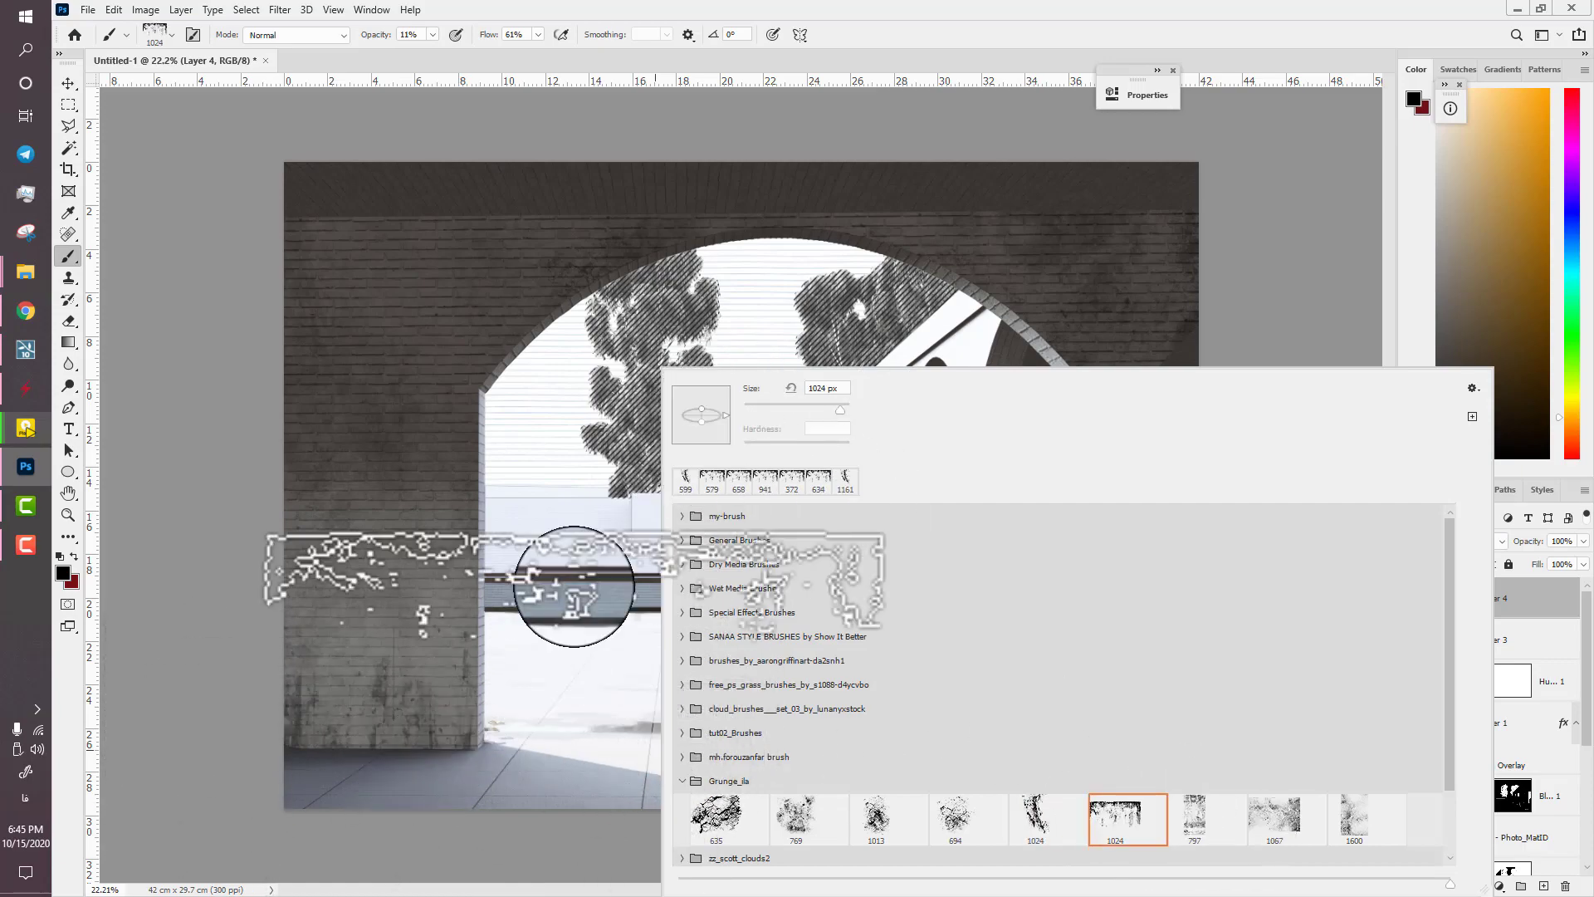
pyautogui.click(402, 783)
pyautogui.scroll(6, 351, 789)
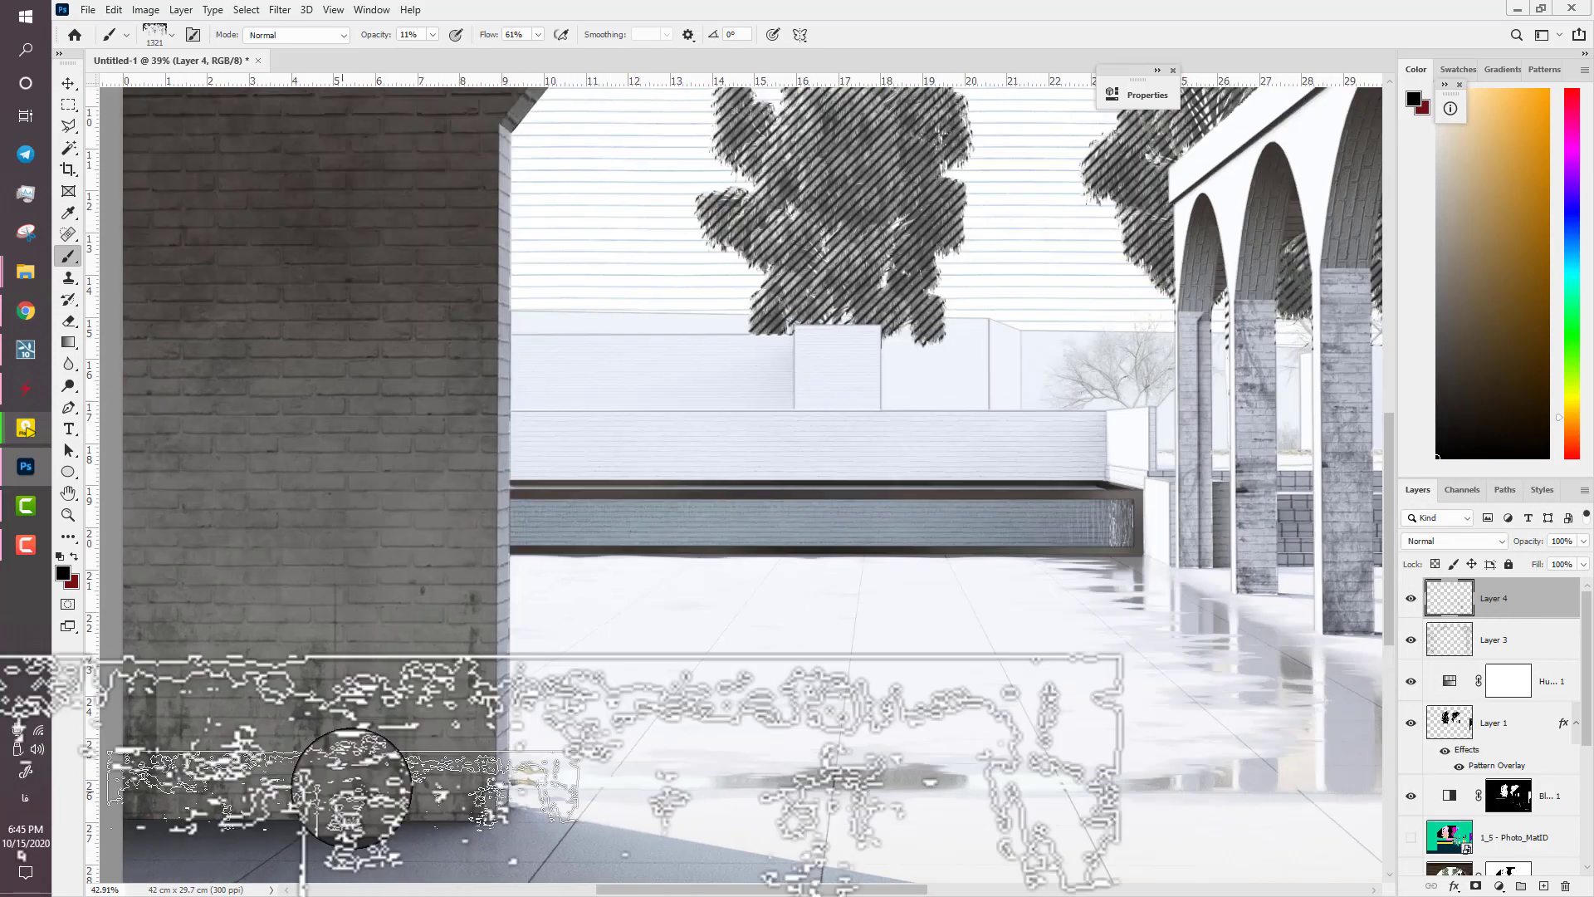
pyautogui.moveTo(352, 788); pyautogui.dragTo(518, 550)
# - Add a new layer and stamp dripping grunge near the foreground pier's base at 1447 px and 55% opacity
pyautogui.click(1543, 885)
pyautogui.rightClick(721, 561)
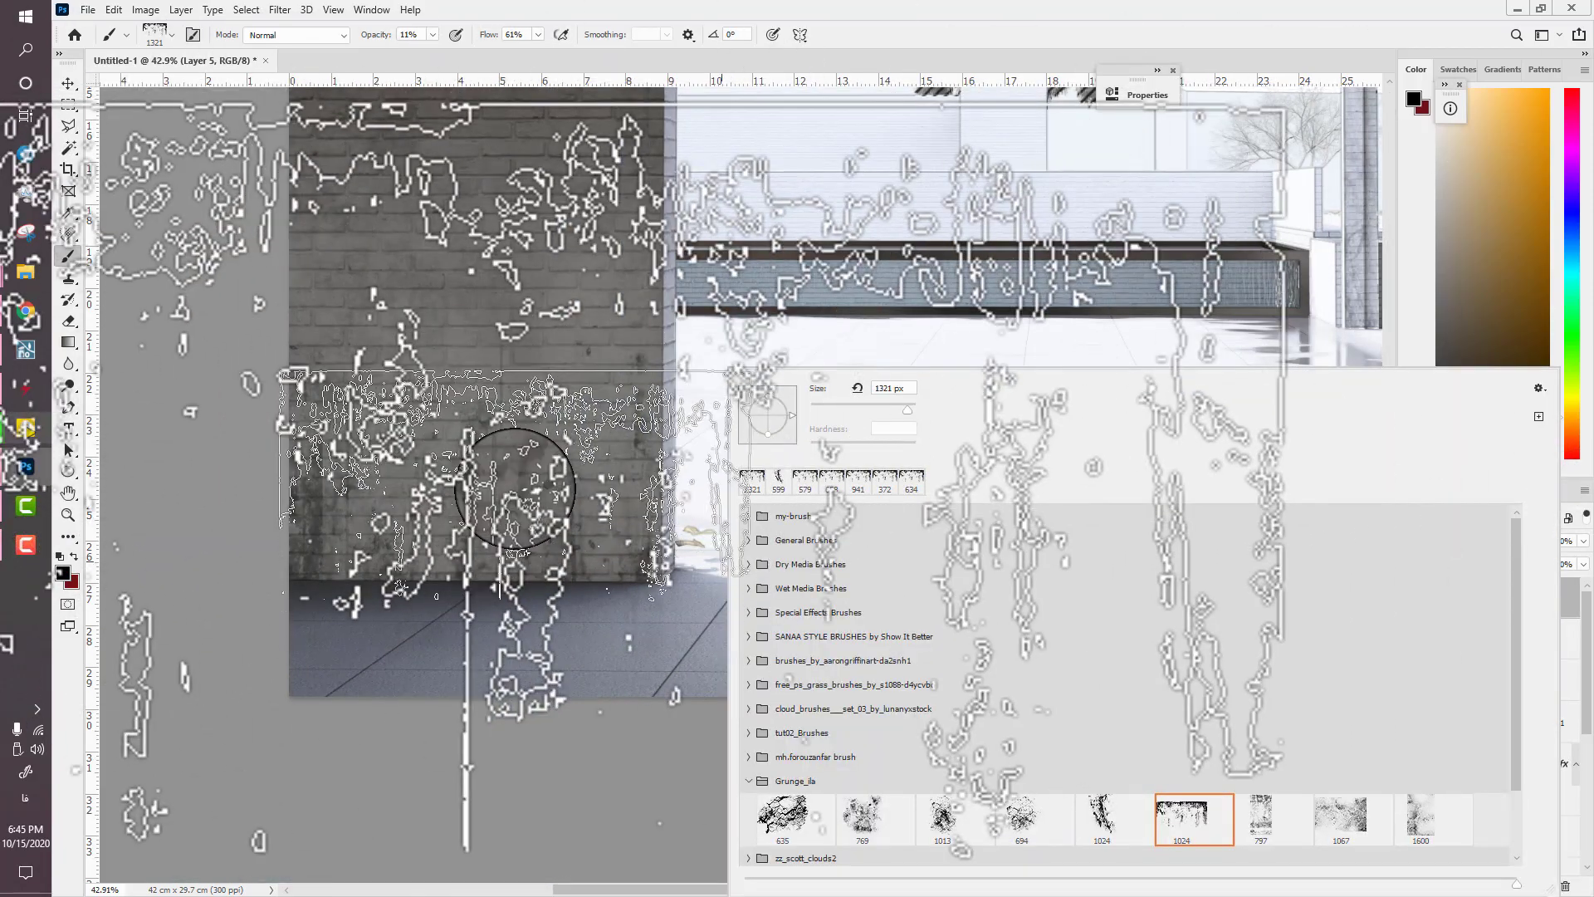
pyautogui.click(482, 581)
pyautogui.press(']')
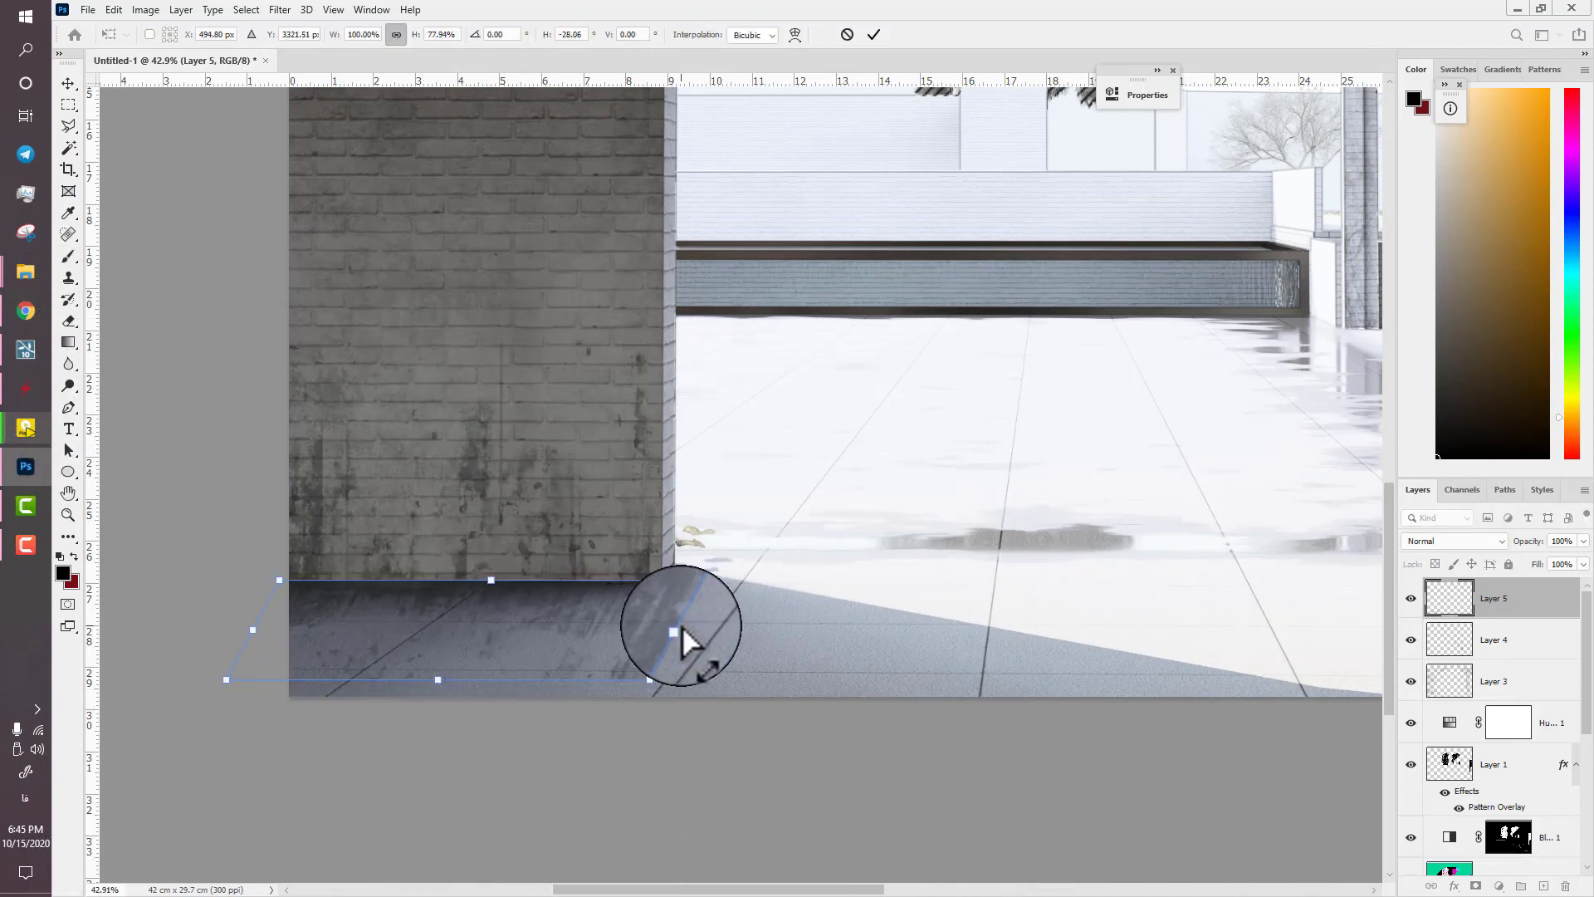
# - Flatten and skew the new stamp onto the shaded floor in front of the pier, and set the layer's fill to 71%
pyautogui.moveTo(430, 683); pyautogui.dragTo(384, 661)
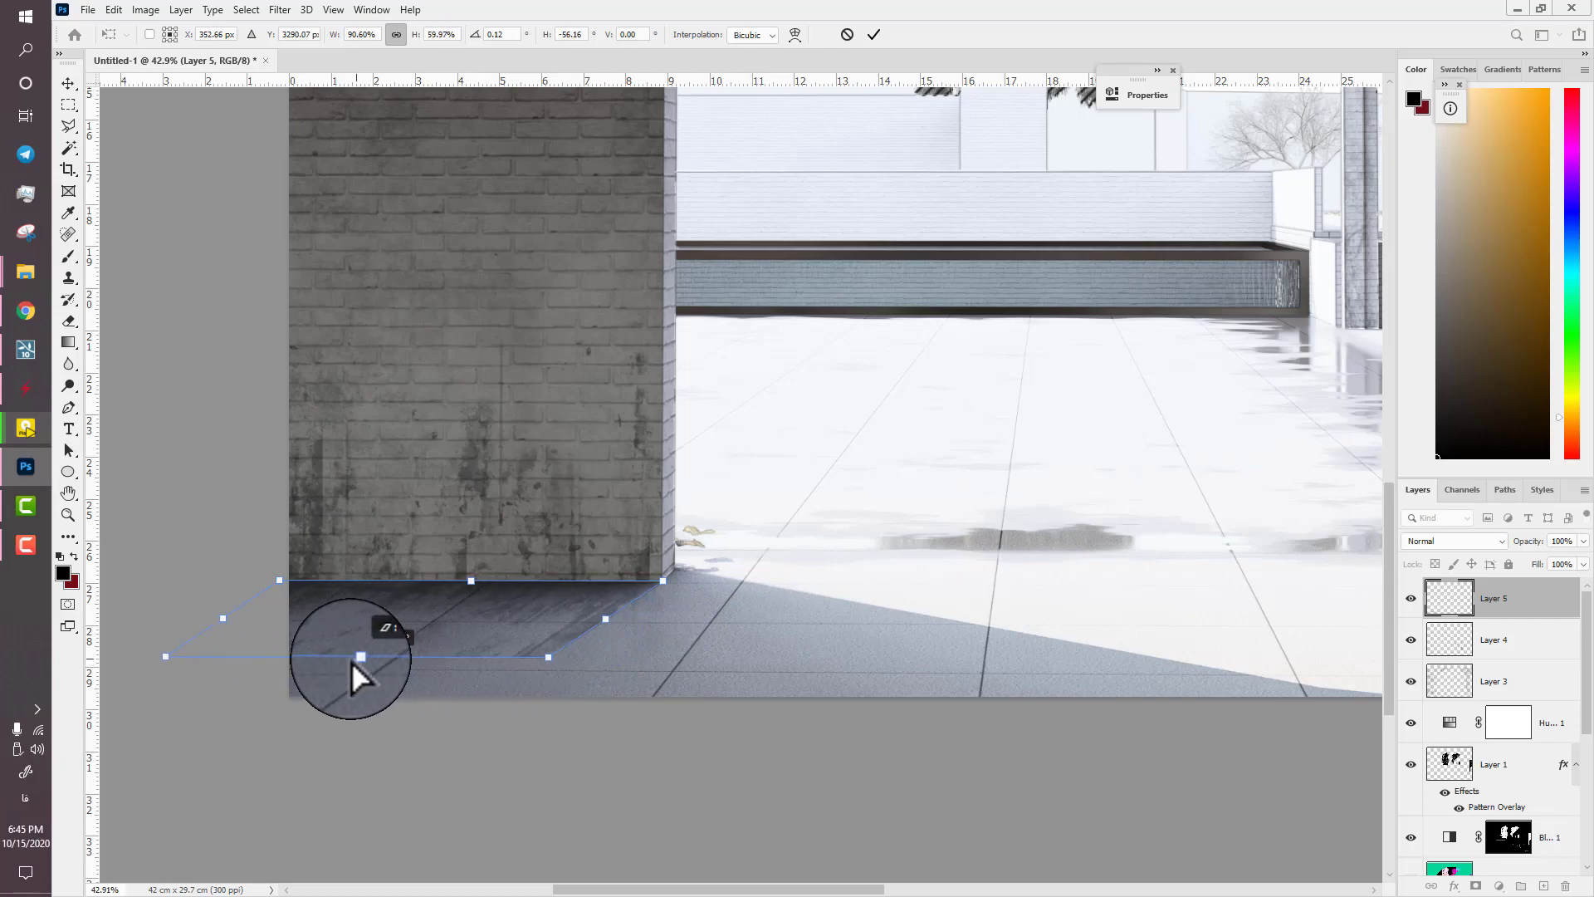
pyautogui.press('Return')
pyautogui.press('b')
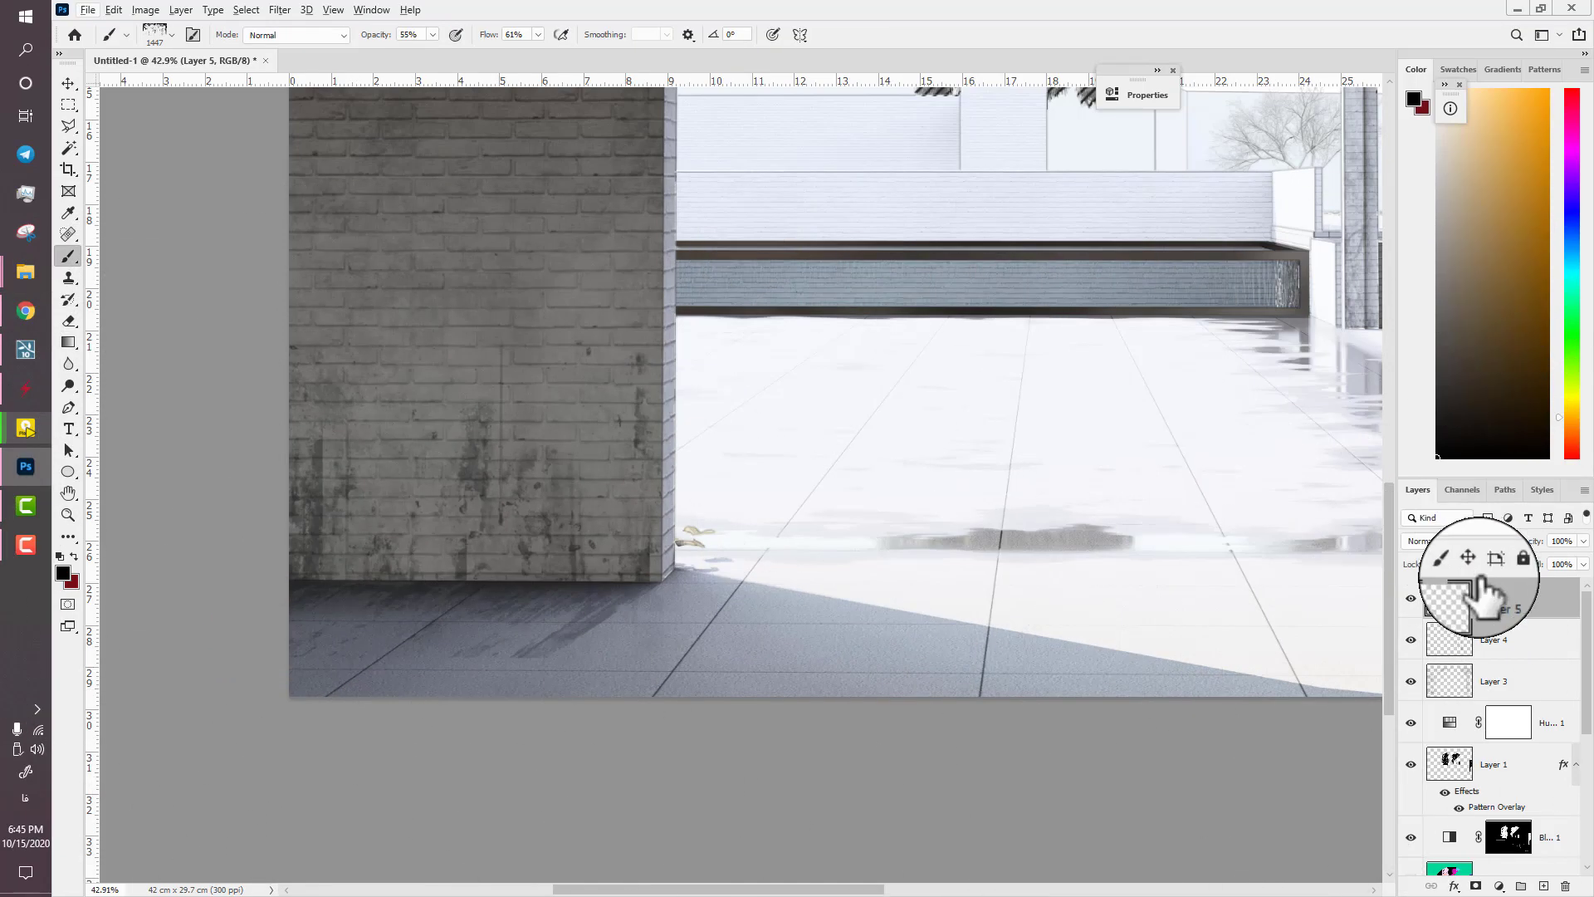
pyautogui.scroll(-3, 736, 615)
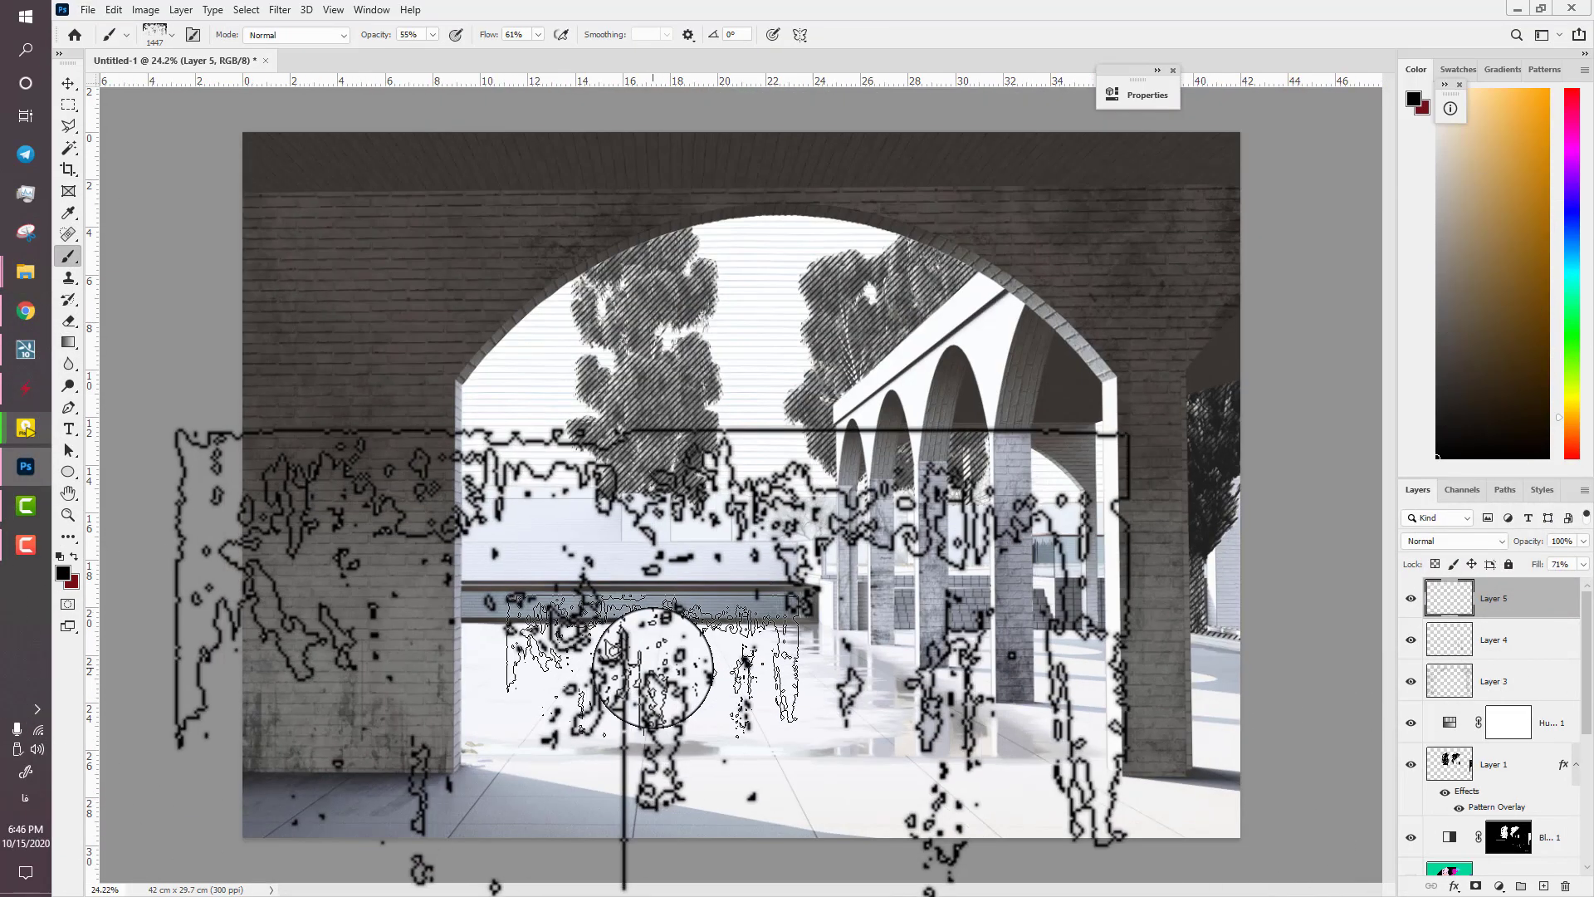
pyautogui.scroll(-1, 807, 692)
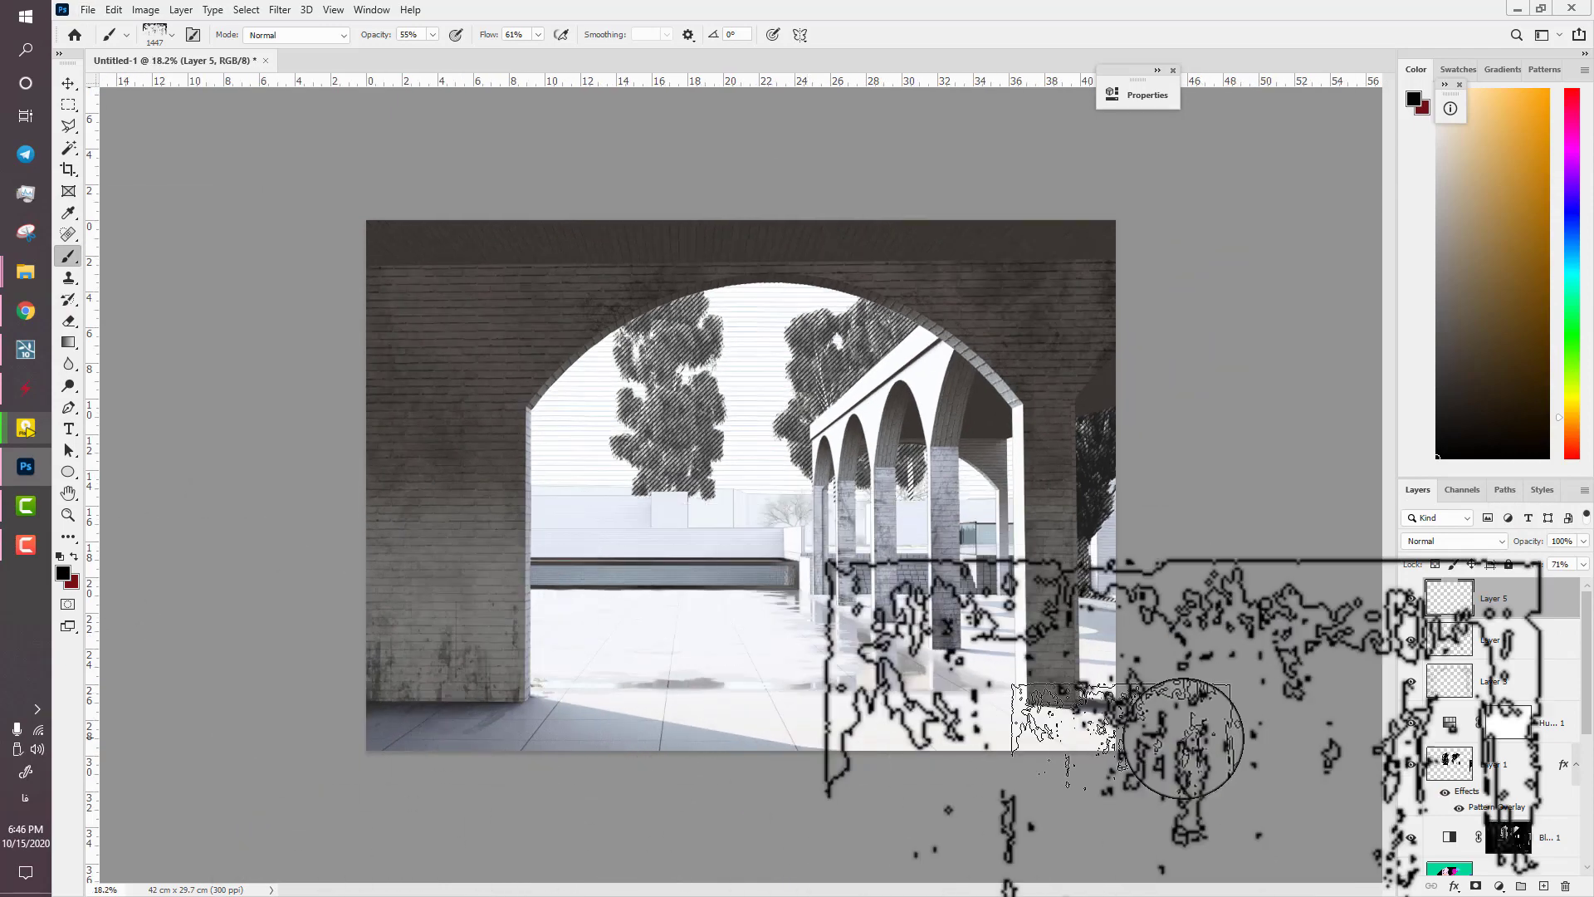
# - Group the render and adjustment layers between Layer 3 and Layer 2, and name the group base
pyautogui.keyDown('shift'); pyautogui.click(1494, 681); pyautogui.keyUp('shift')
pyautogui.scroll(-5, 1540, 712)
pyautogui.click(1513, 797)
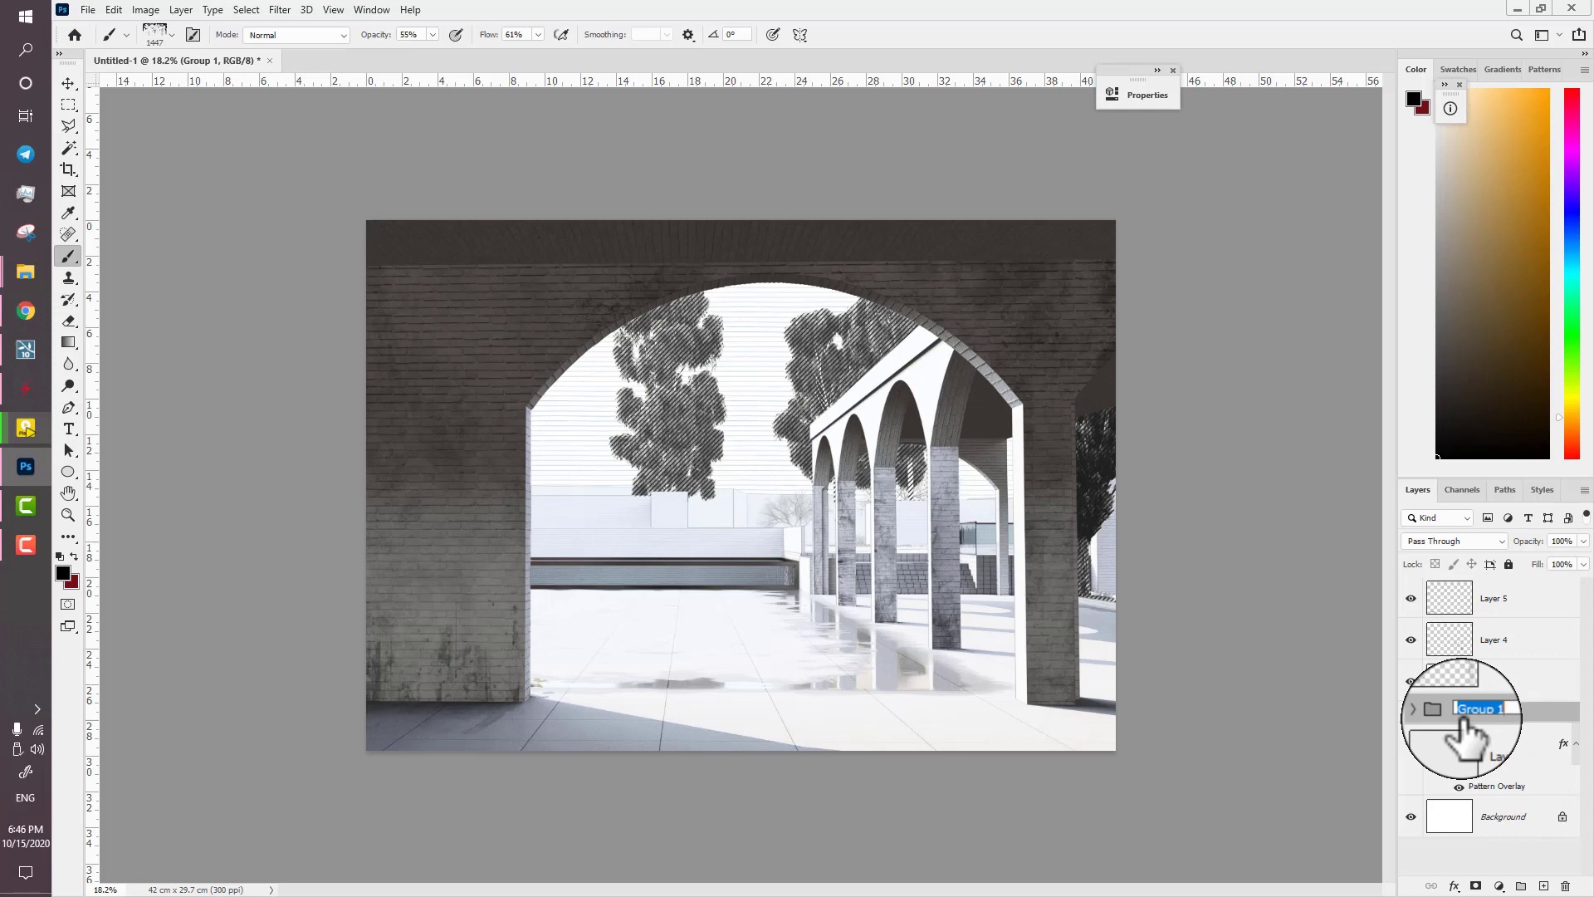
# - Group Layers 3, 4 and 5 and name the group dirt
pyautogui.click(1495, 688)
pyautogui.keyDown('shift'); pyautogui.click(1520, 602); pyautogui.keyUp('shift')
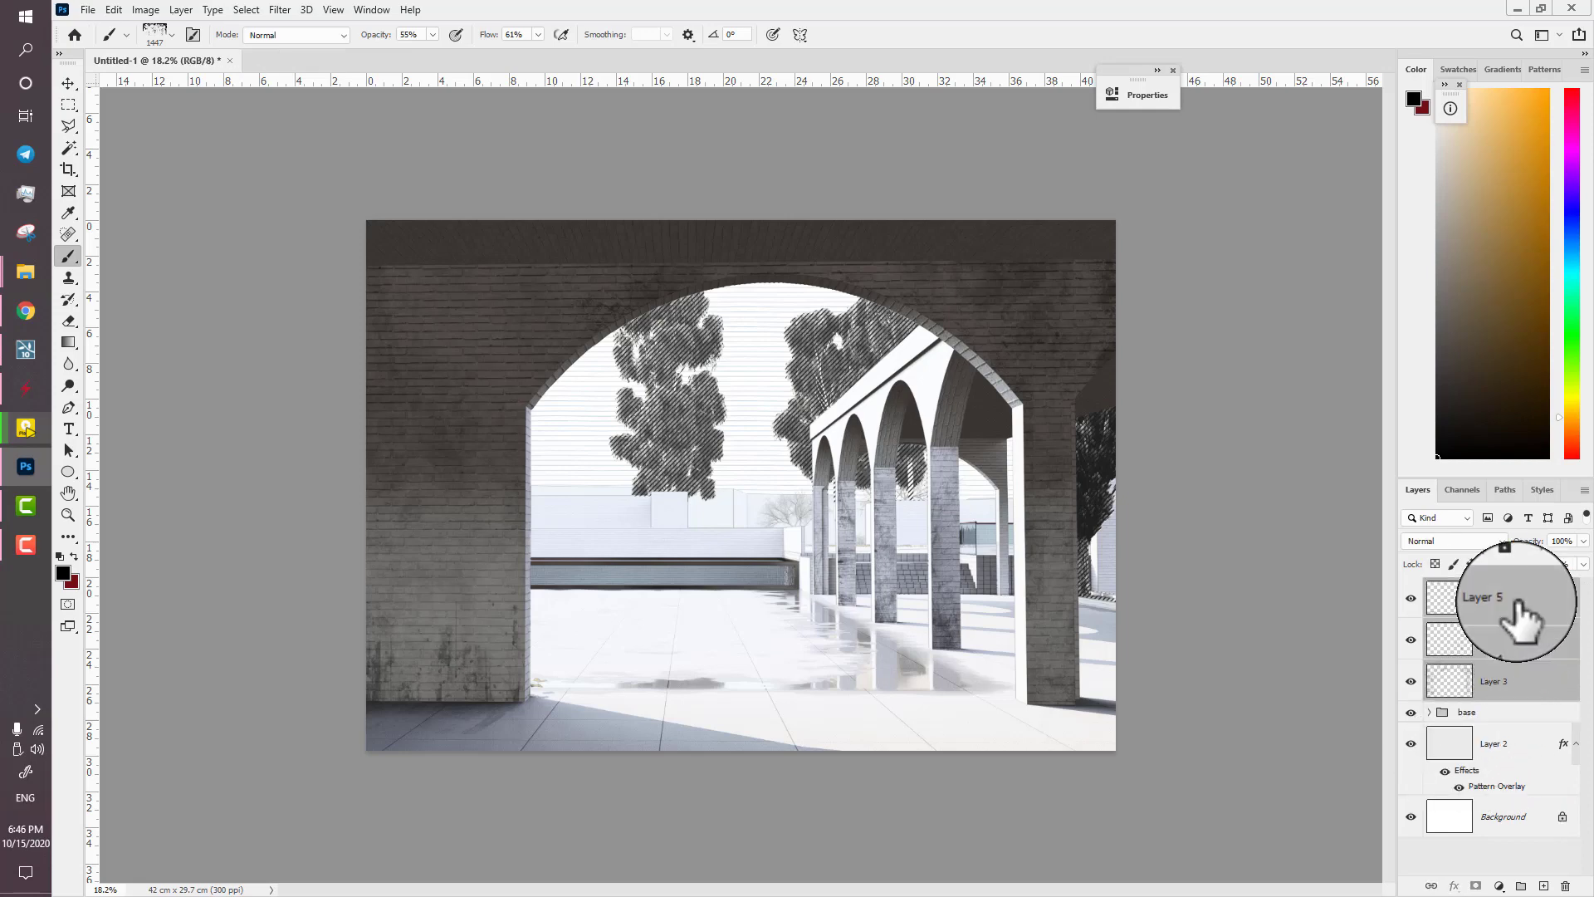
pyautogui.hotkey('ctrl', 'g')
pyautogui.doubleClick(1475, 586)
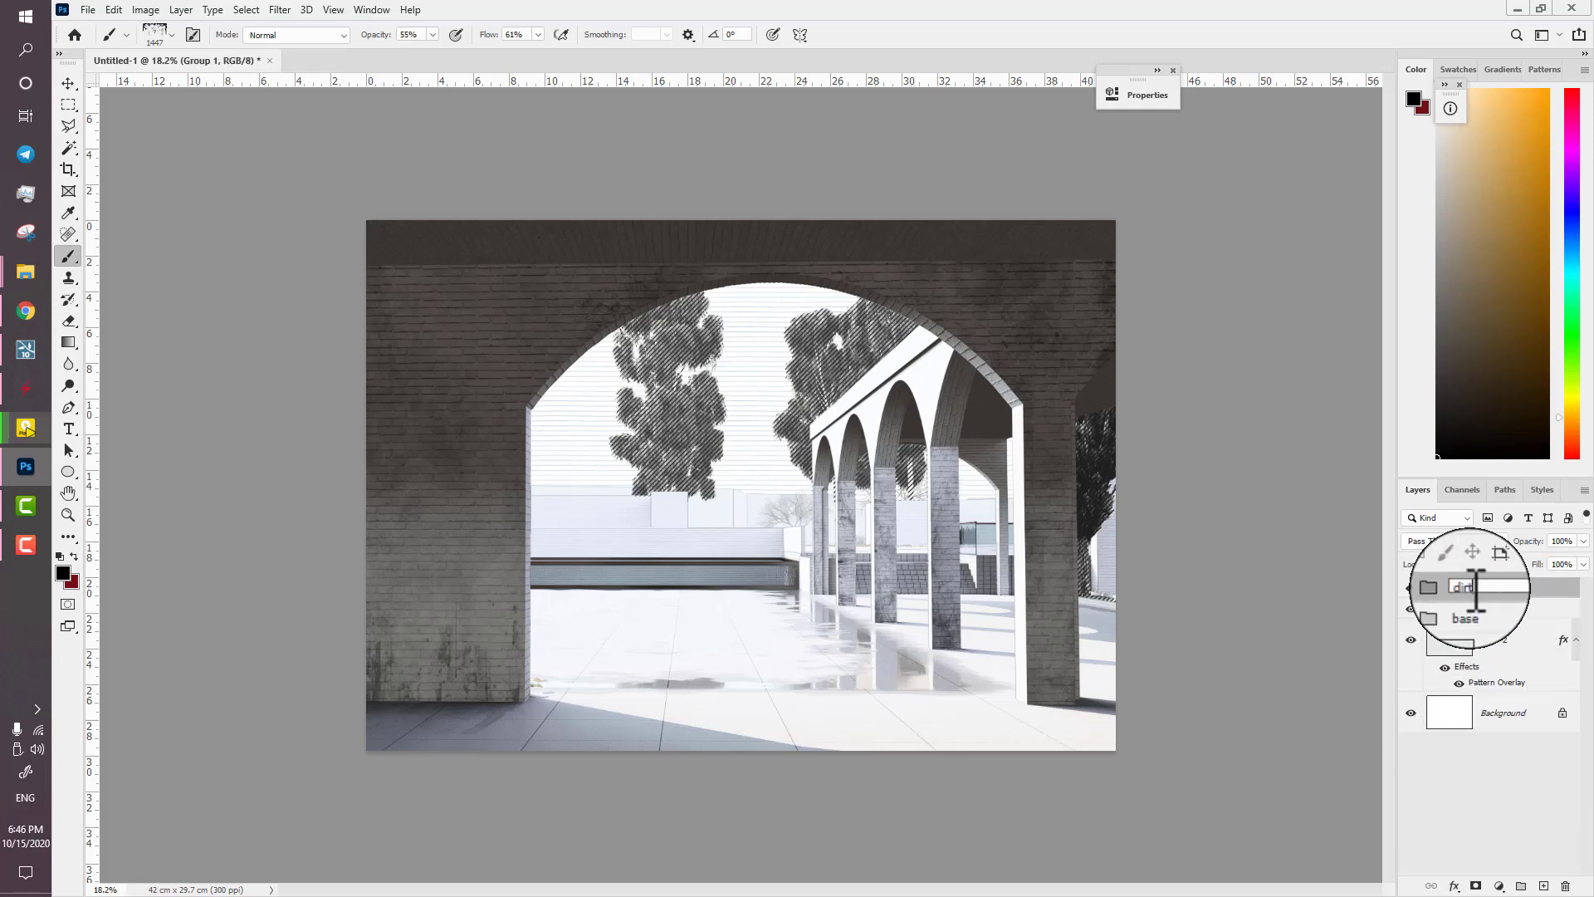
pyautogui.write('dirt')
pyautogui.press('Return')
# - Colour-label the dirt group red and the base group orange
pyautogui.rightClick(1469, 589)
pyautogui.click(1374, 805)
pyautogui.rightClick(1476, 610)
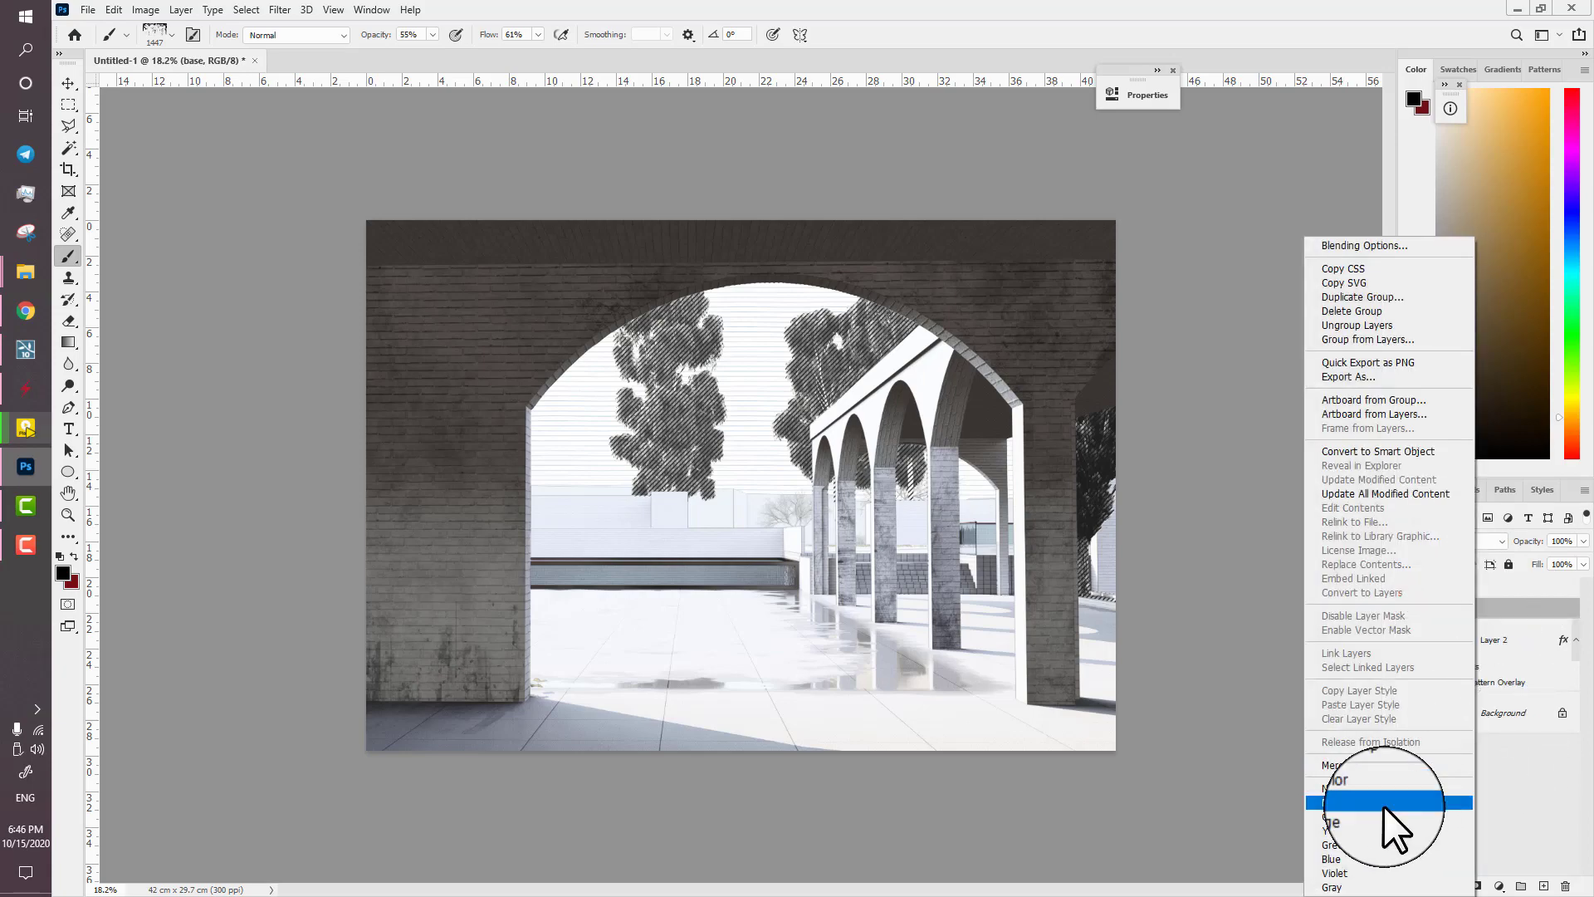
pyautogui.click(1380, 816)
# - On a new layer, draw a black circle about 1,098 px wide, place it upright in the courtyard and set its opacity to 88%
pyautogui.moveTo(904, 2)
pyautogui.mouseDown()
pyautogui.moveTo(904, 279)
pyautogui.moveTo(904, 0)
pyautogui.mouseUp()
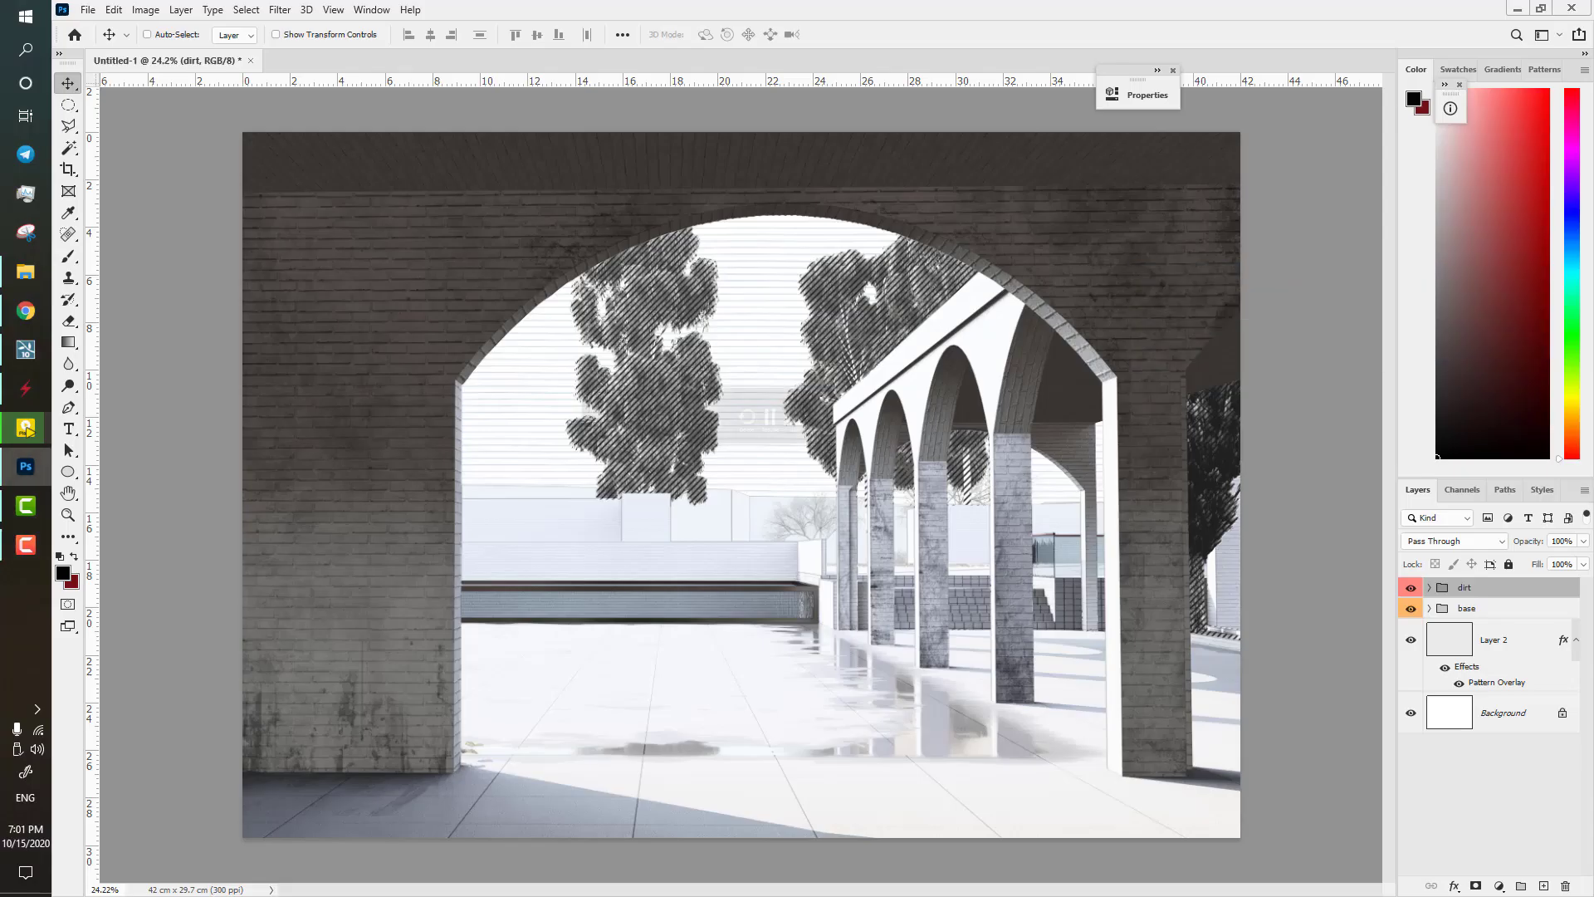
pyautogui.click(1543, 885)
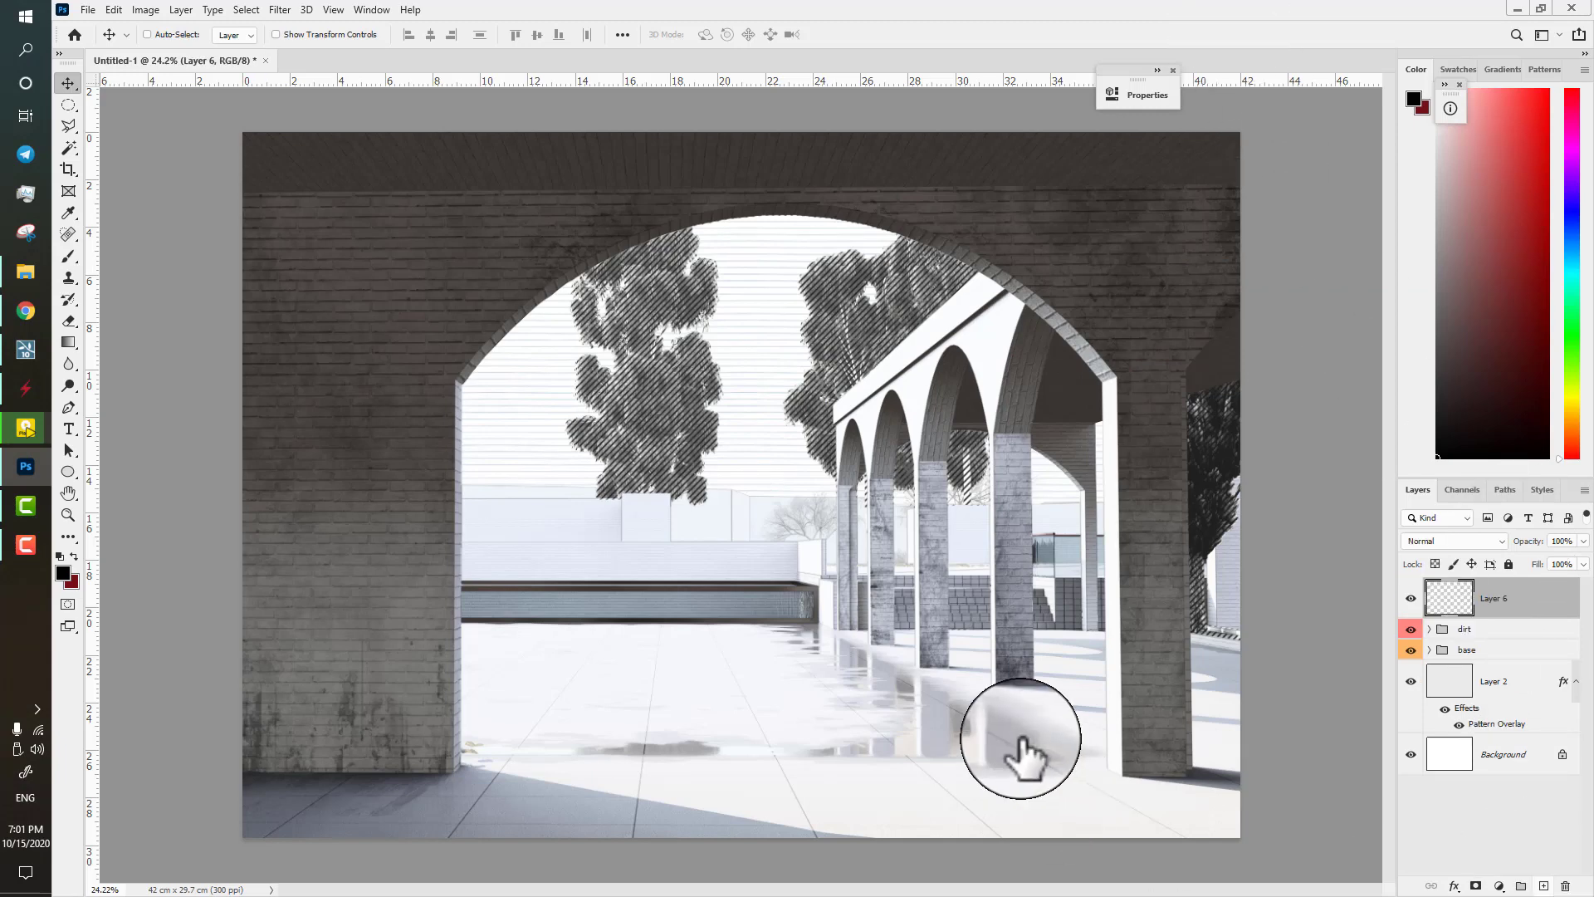
pyautogui.click(68, 104)
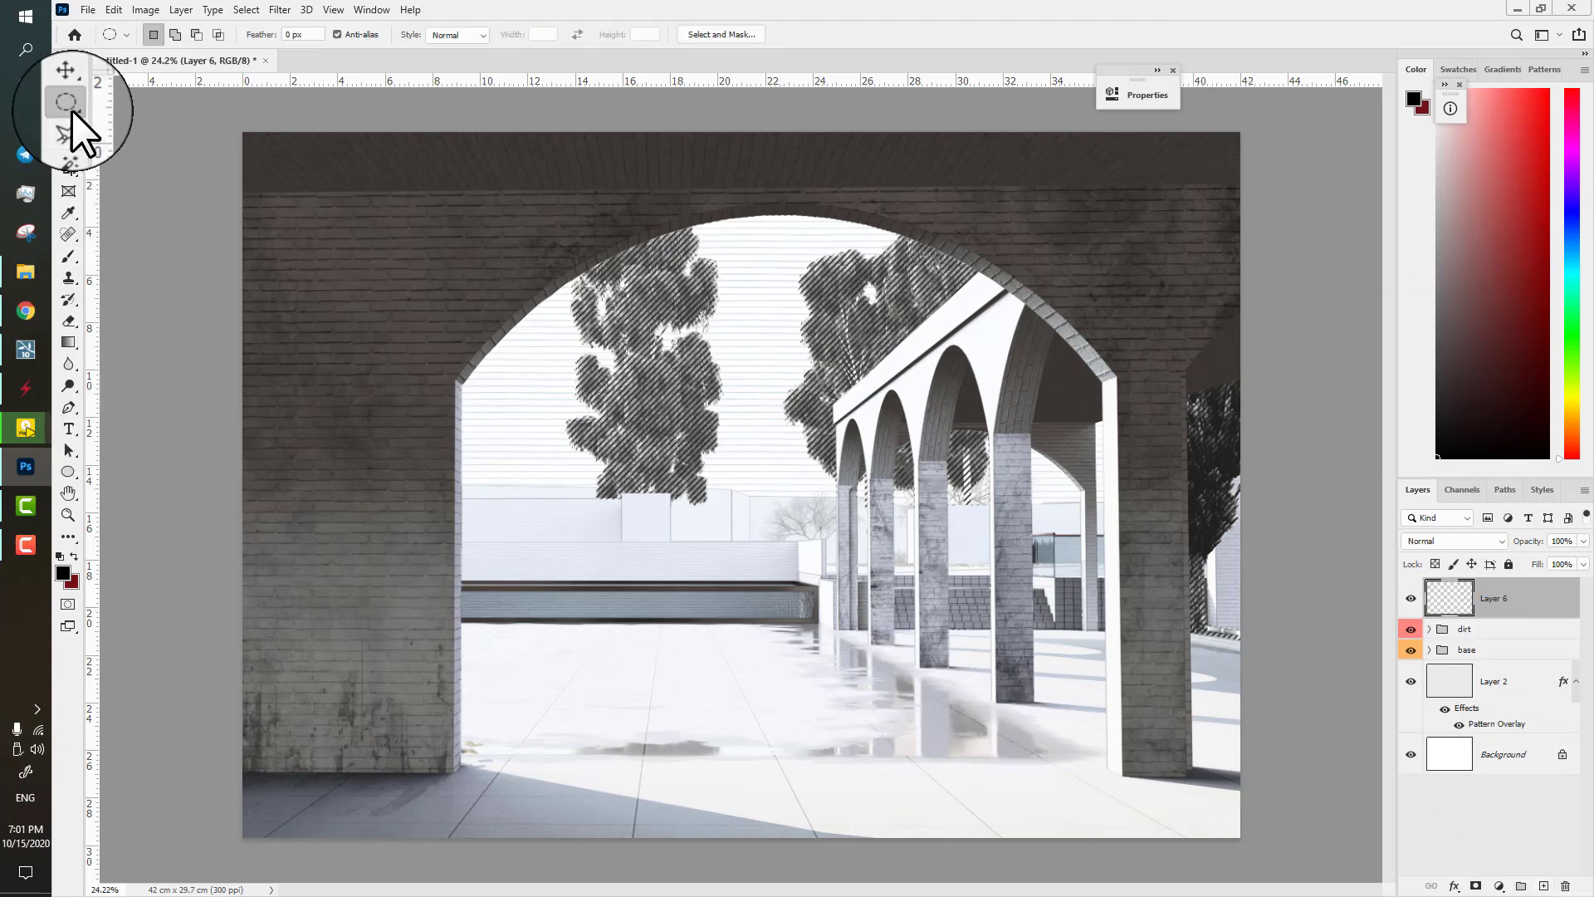
pyautogui.click(65, 474)
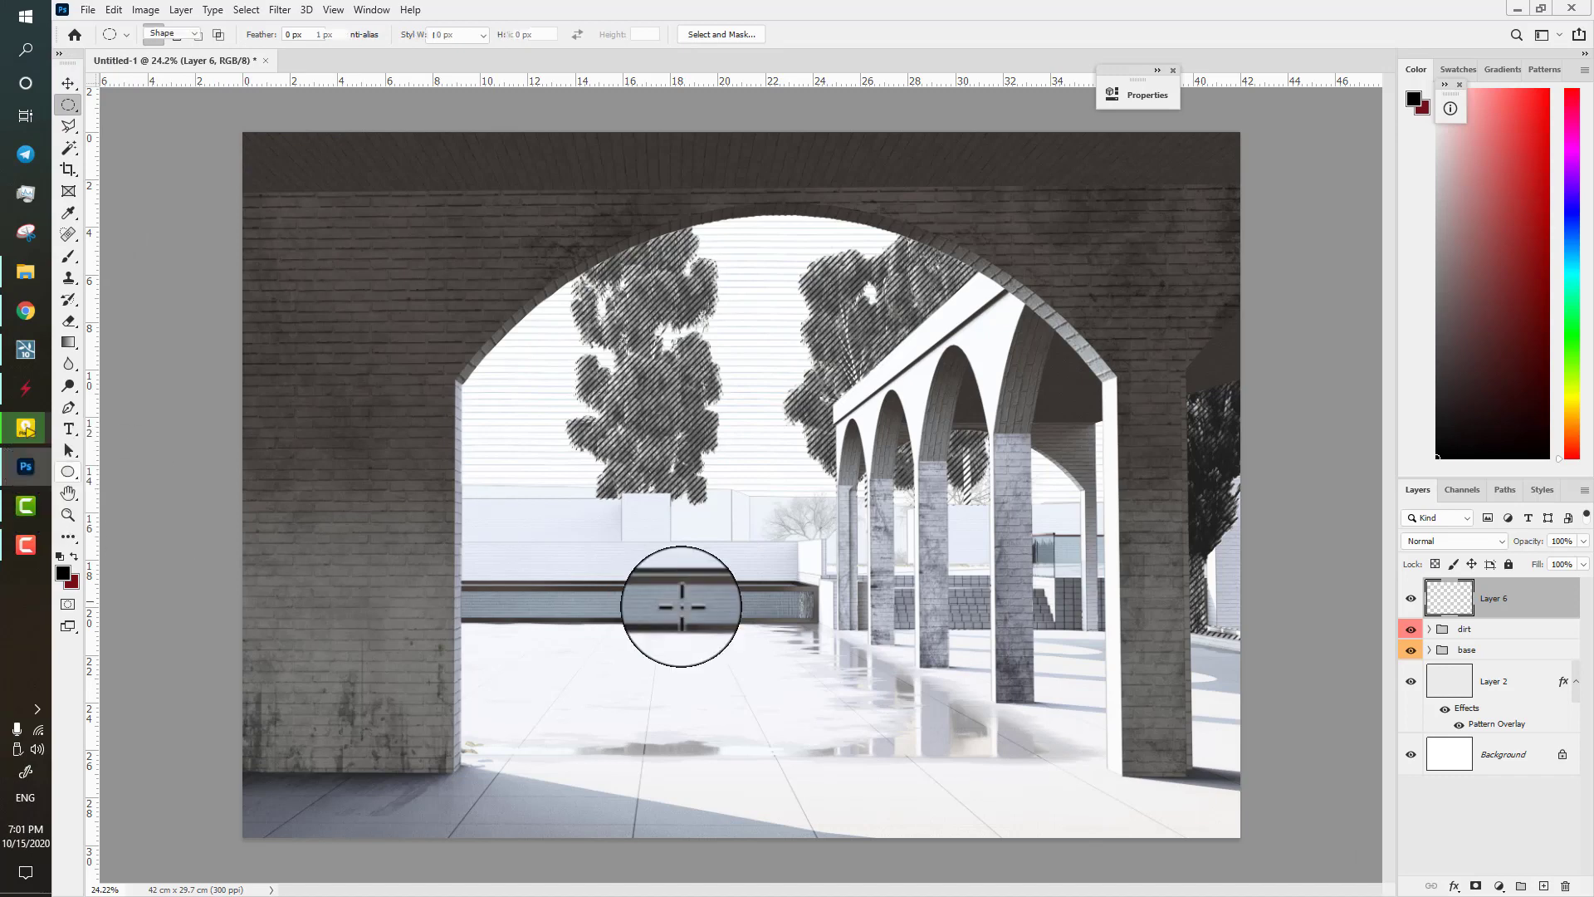
pyautogui.moveTo(622, 613); pyautogui.dragTo(932, 723)
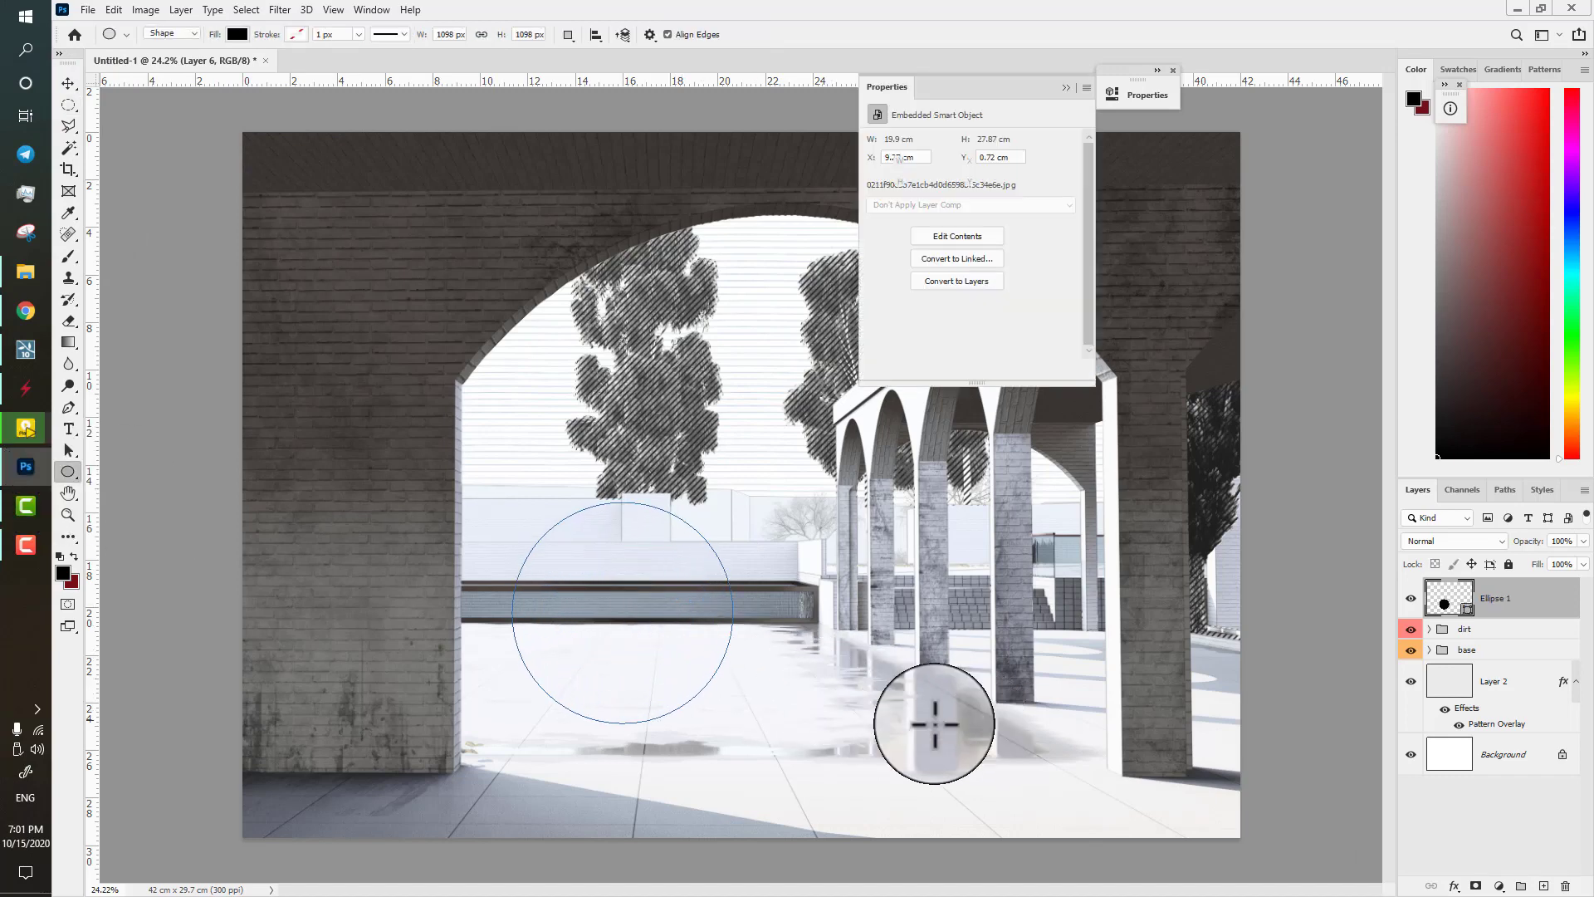
pyautogui.press('v')
pyautogui.moveTo(676, 658); pyautogui.dragTo(673, 569)
pyautogui.press('6')
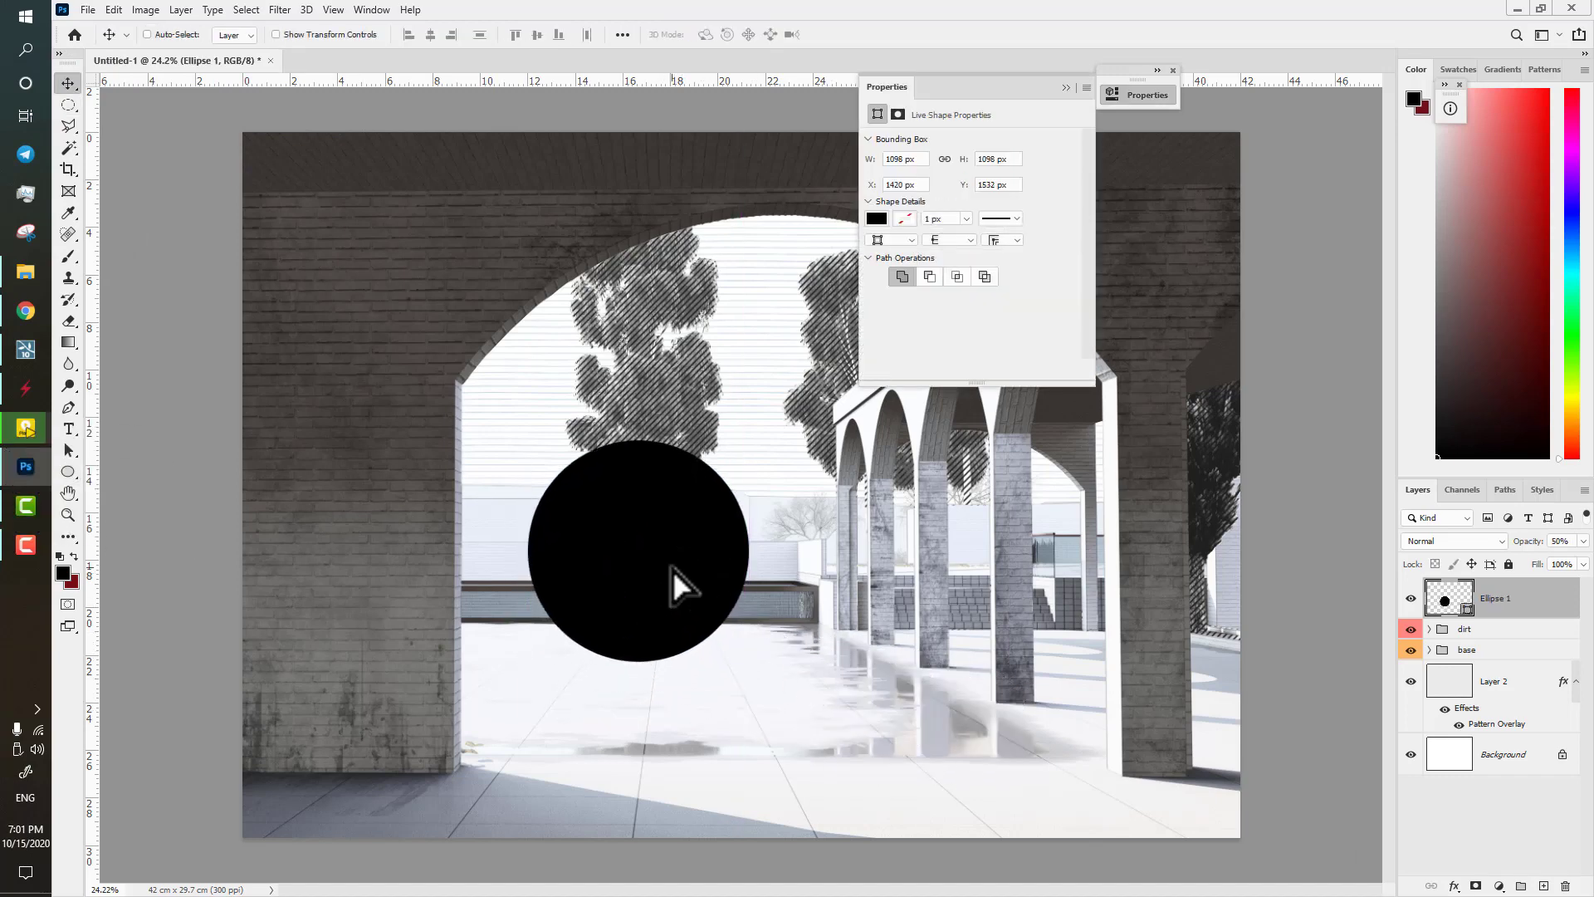
pyautogui.press('8')
pyautogui.press('8')
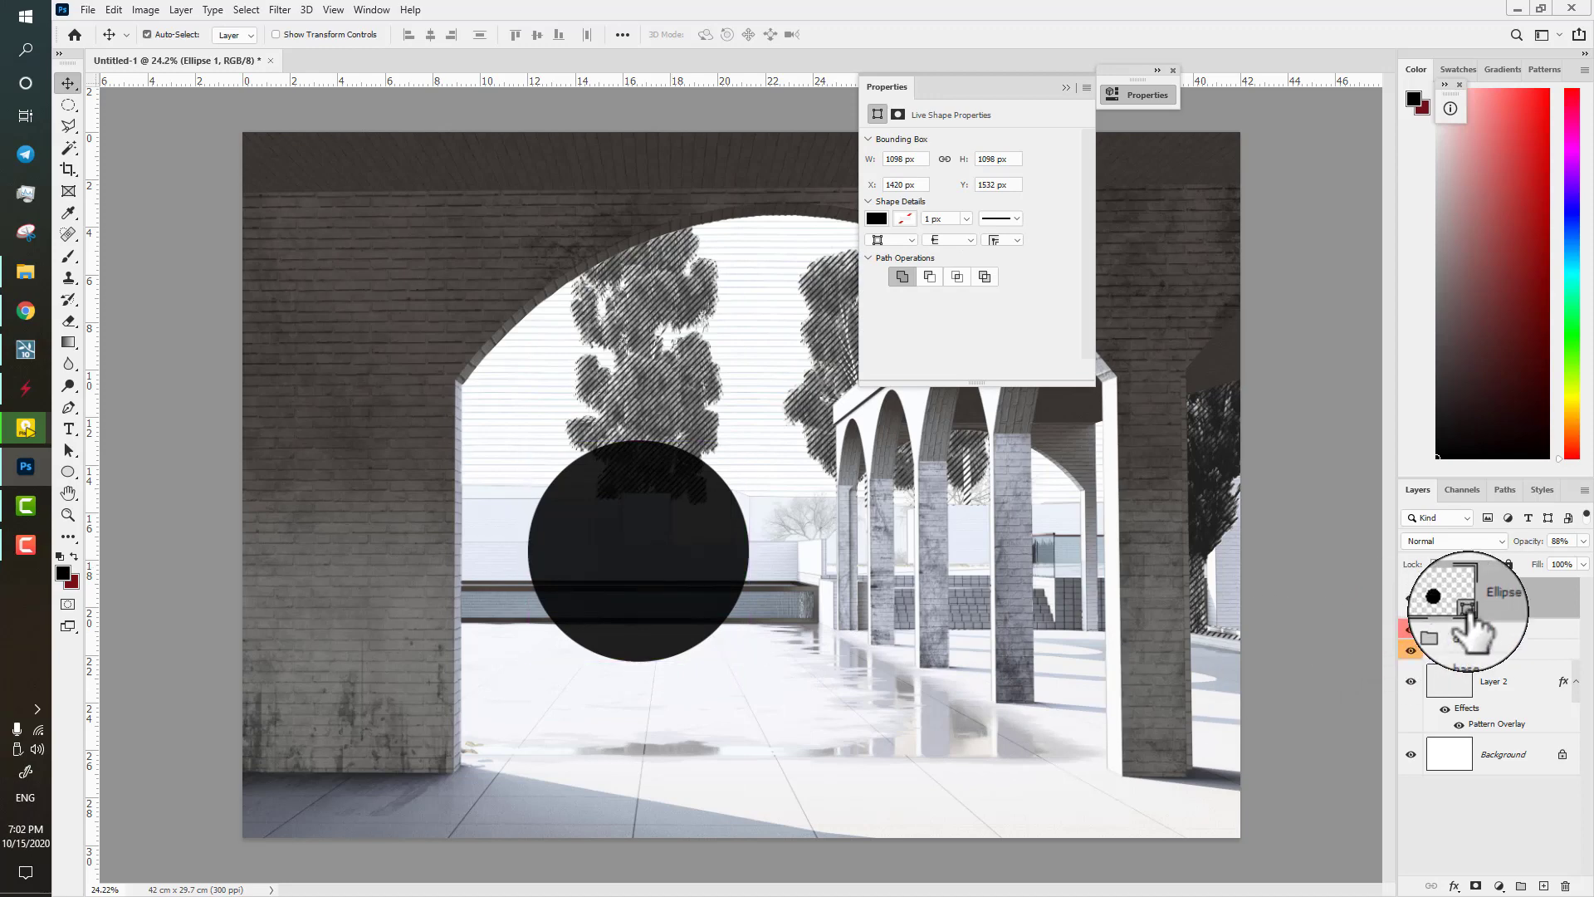
# - Duplicate the black circle, set the copy's fill to 72%, and distort the copy into a flat cast shadow on the floor at its base
pyautogui.hotkey('ctrl', 'j')
pyautogui.moveTo(1541, 566); pyautogui.dragTo(1527, 567)
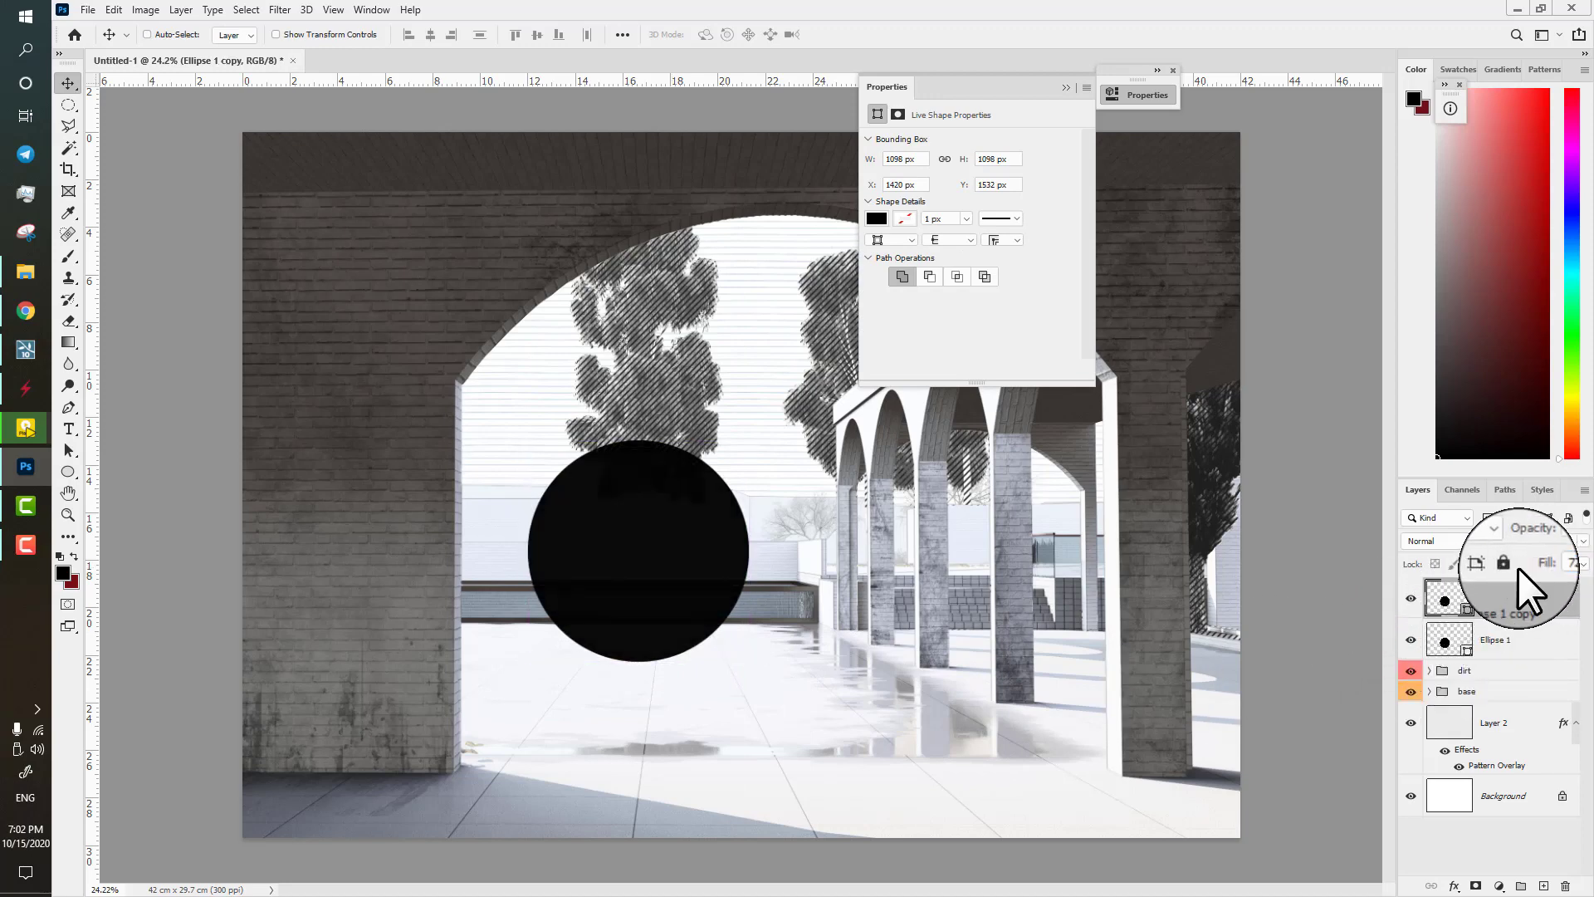
pyautogui.hotkey('ctrl', 't')
pyautogui.moveTo(638, 440); pyautogui.dragTo(1018, 657)
pyautogui.moveTo(806, 684); pyautogui.dragTo(840, 713)
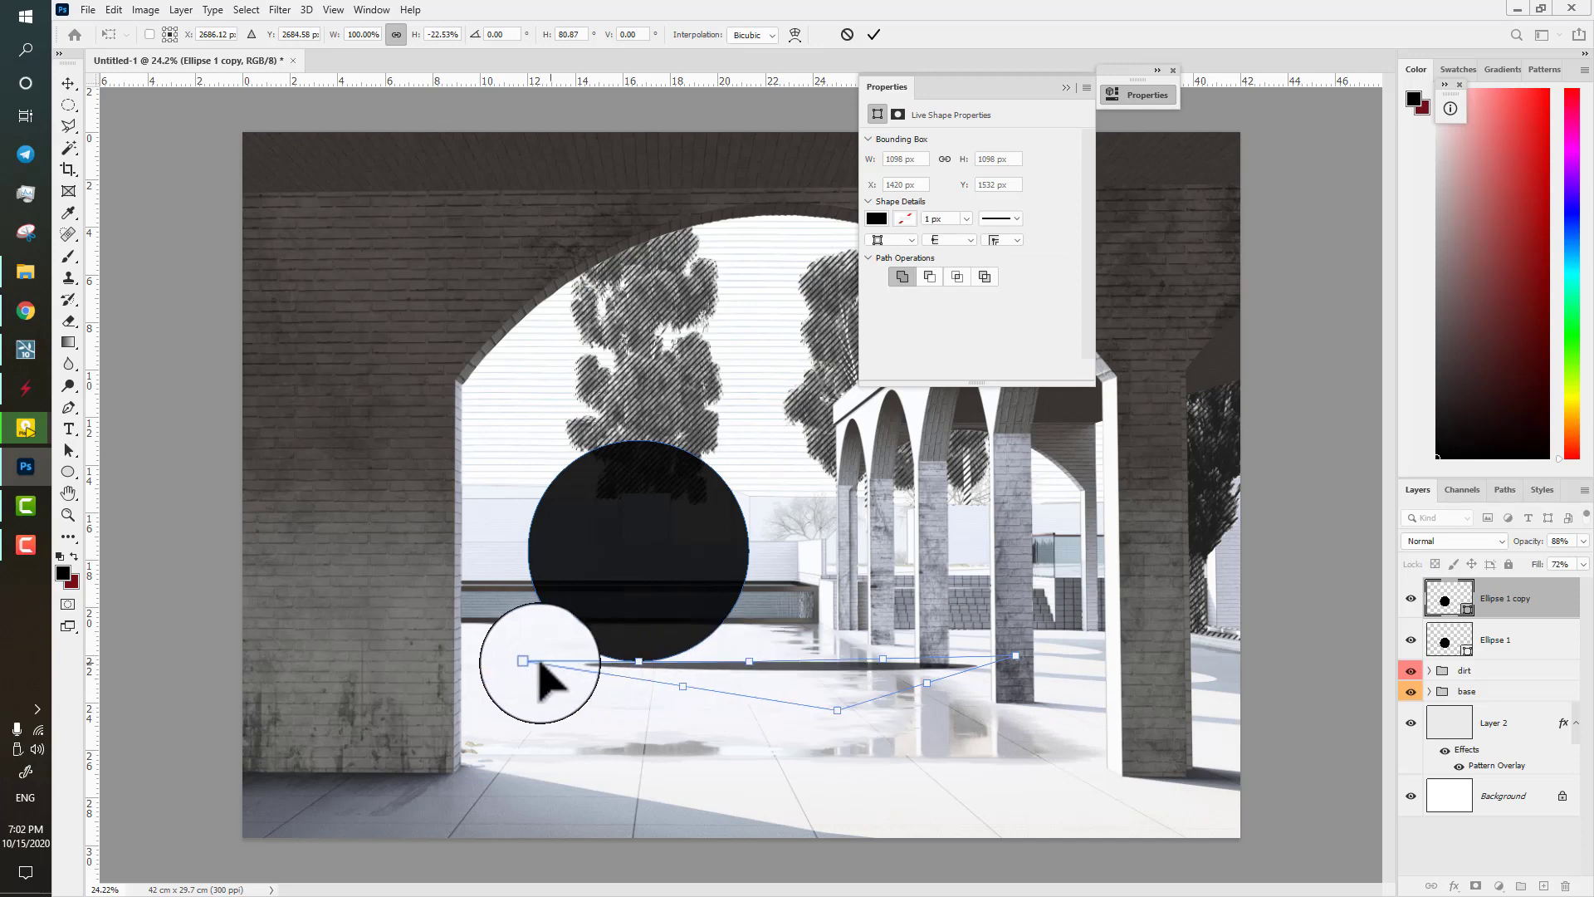
pyautogui.moveTo(534, 661); pyautogui.dragTo(591, 670)
pyautogui.moveTo(793, 681); pyautogui.dragTo(763, 666)
pyautogui.moveTo(984, 640); pyautogui.dragTo(810, 651)
pyautogui.press('Return')
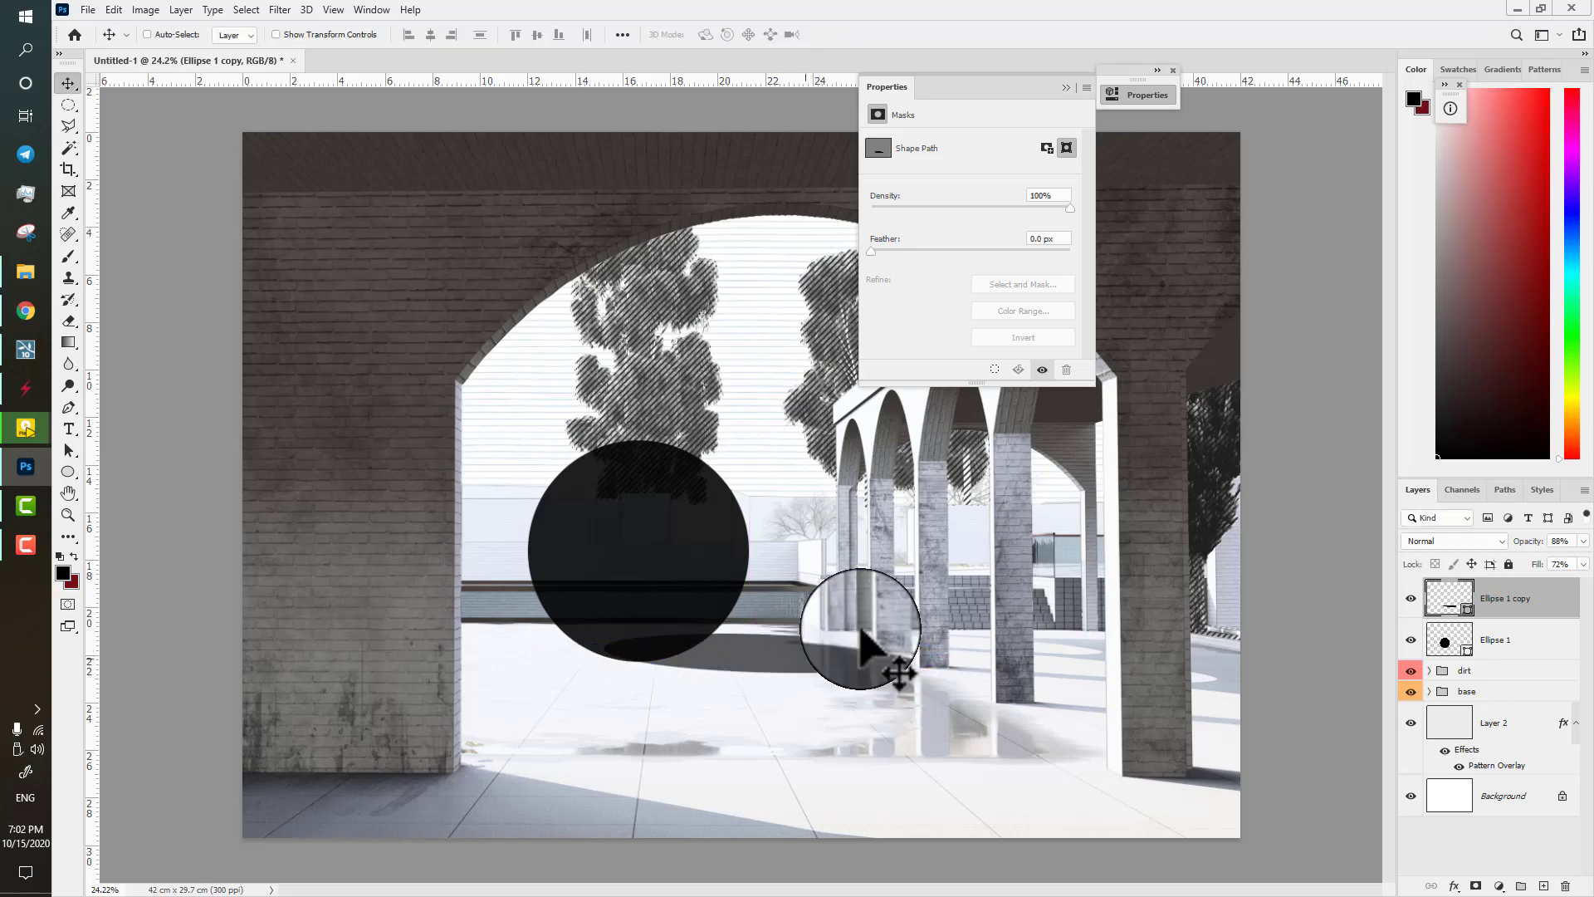
# - Raise the original circle to full opacity and shift it together with its shadow slightly down and toward the brick pier
pyautogui.click(1461, 639)
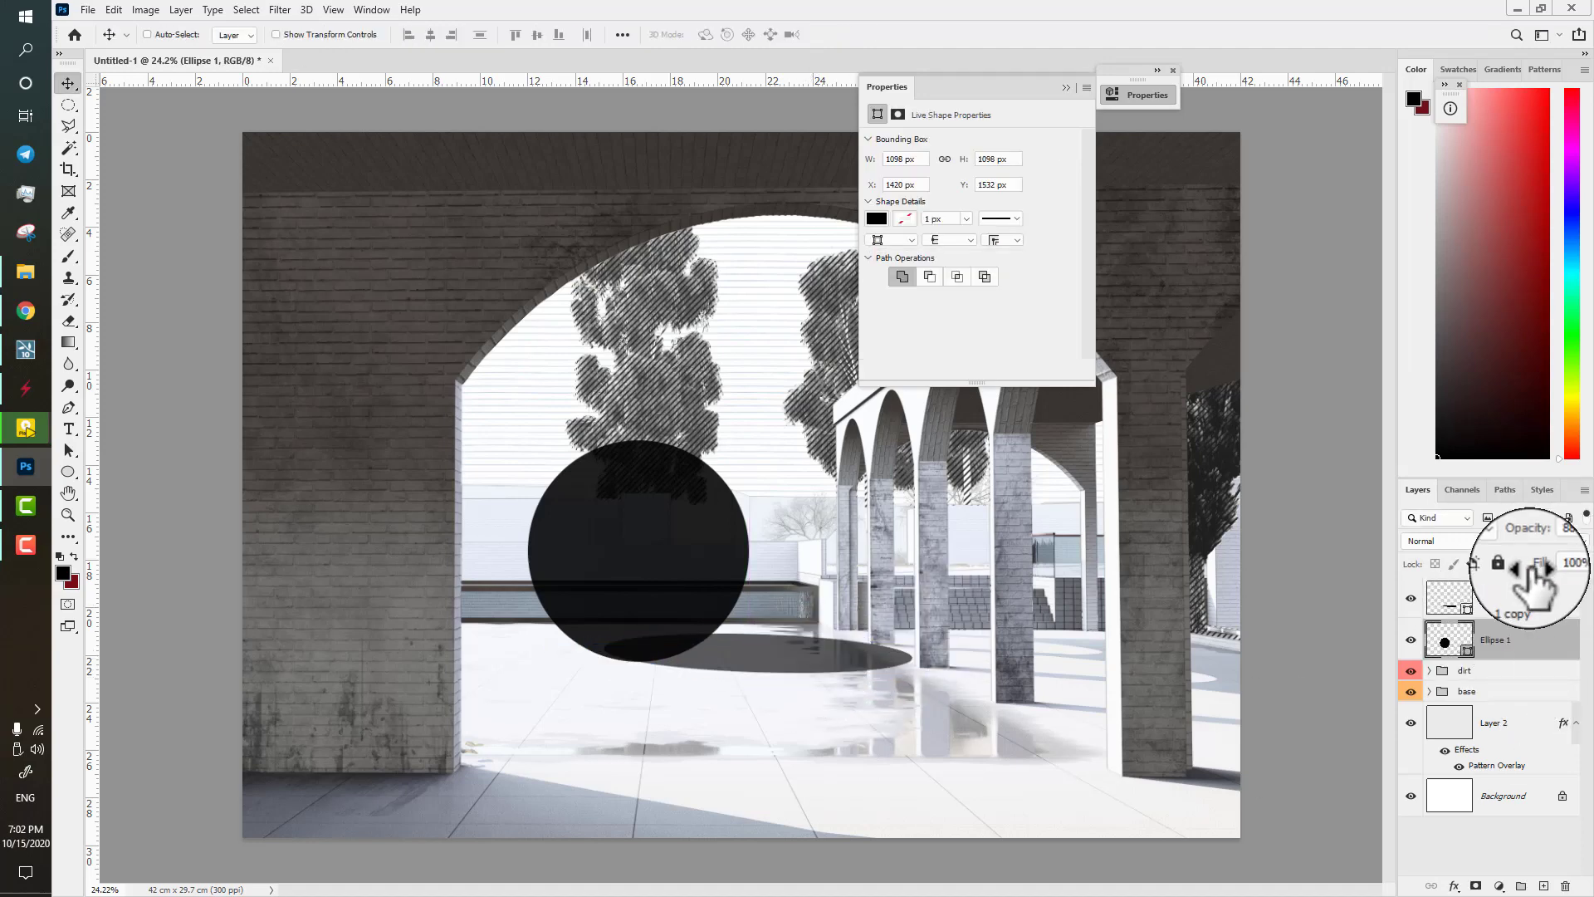
pyautogui.moveTo(1532, 541); pyautogui.dragTo(1557, 544)
pyautogui.keyDown('ctrl'); pyautogui.click(1518, 596); pyautogui.keyUp('ctrl')
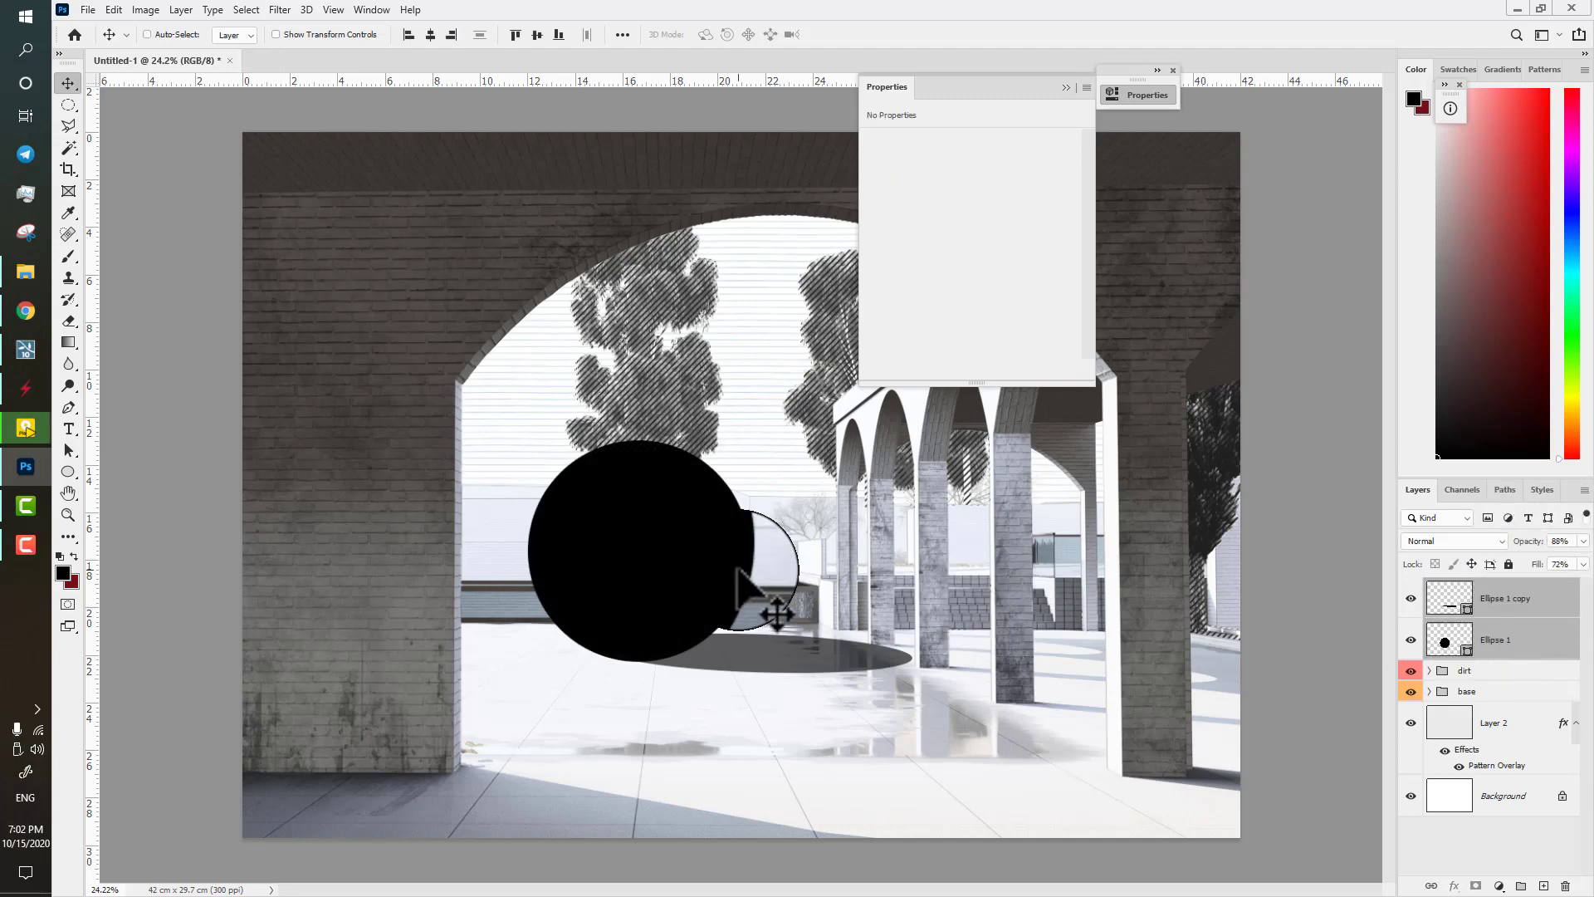
pyautogui.moveTo(661, 589); pyautogui.dragTo(644, 597)
# - Distort the shadow ellipse to fit the base of the circle and set its opacity to 44%
pyautogui.keyDown('ctrl'); pyautogui.click(794, 671); pyautogui.keyUp('ctrl')
pyautogui.hotkey('ctrl', 't')
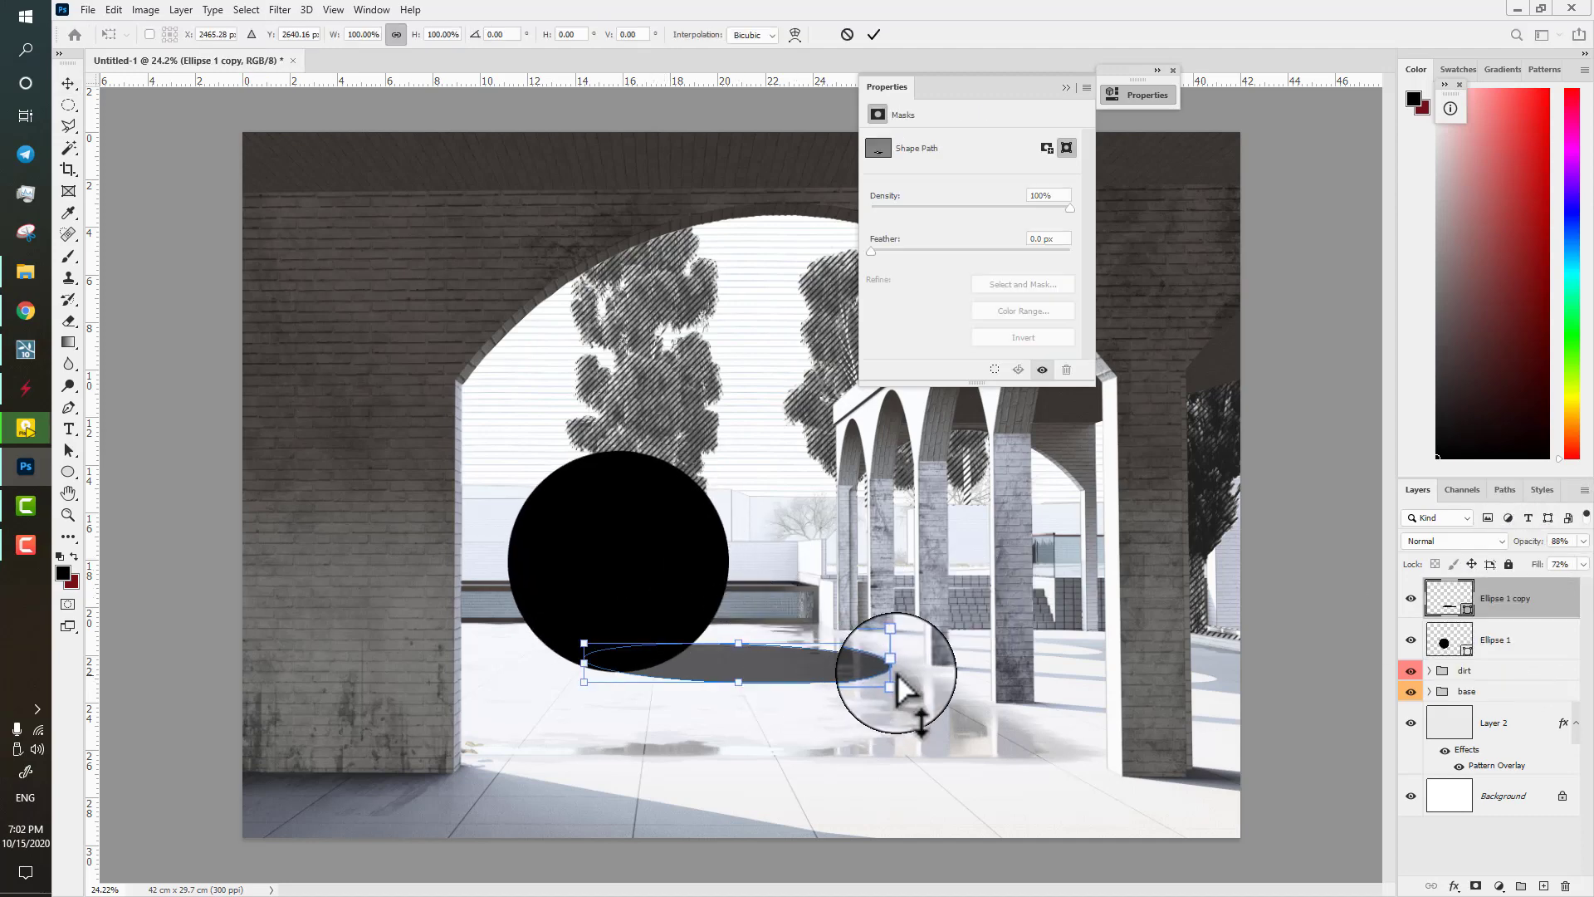
pyautogui.moveTo(895, 663)
pyautogui.mouseDown()
pyautogui.moveTo(906, 683)
pyautogui.moveTo(904, 653)
pyautogui.mouseUp()
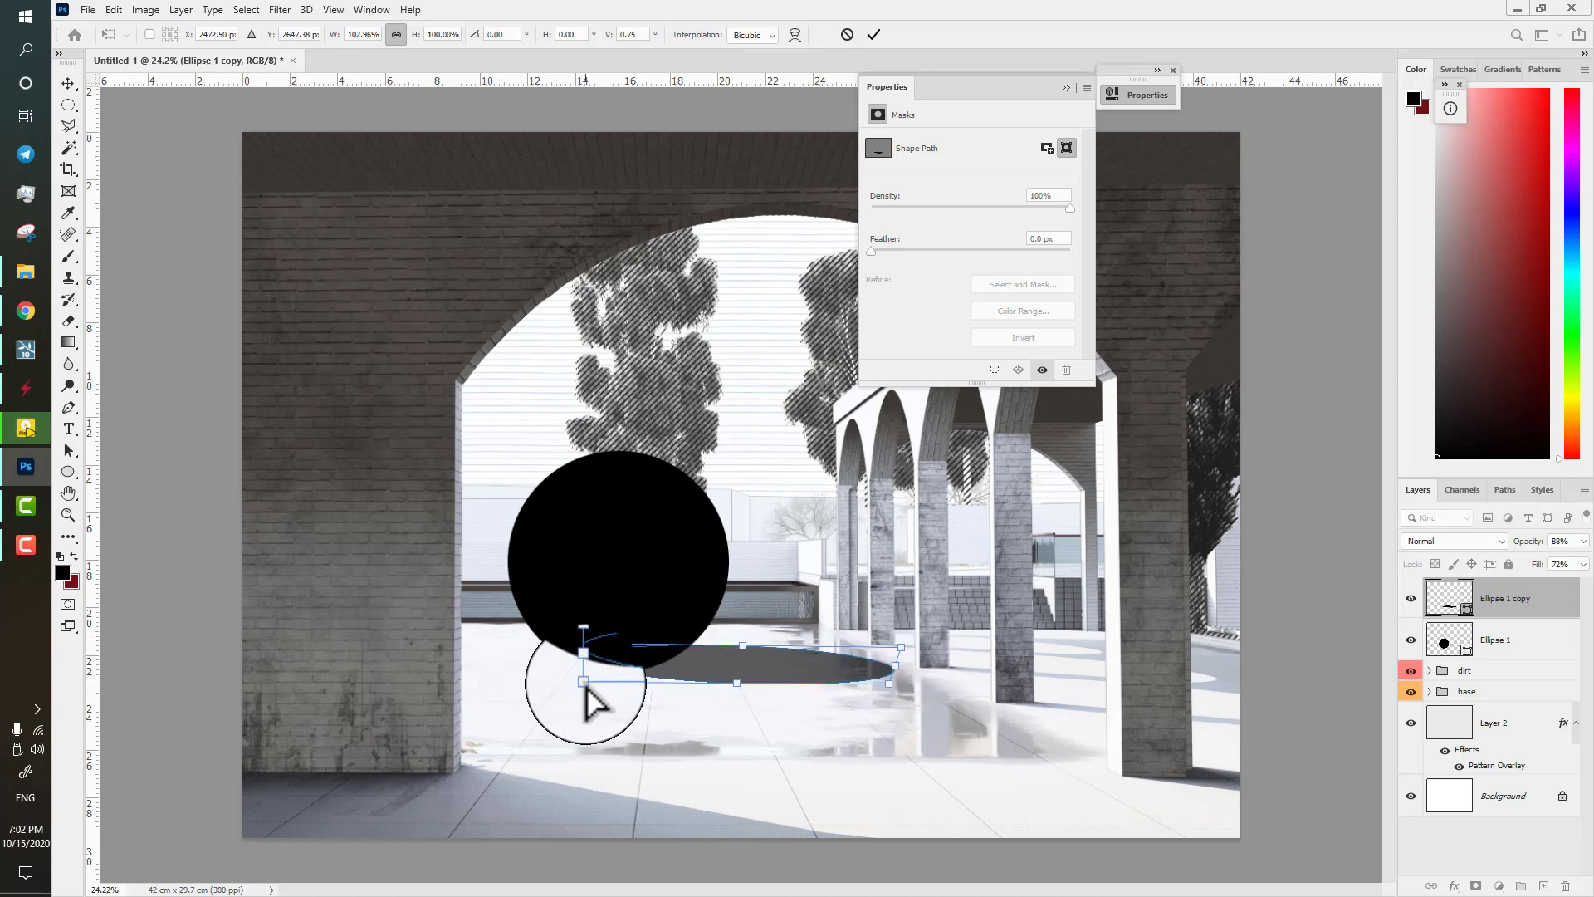
pyautogui.press('Return')
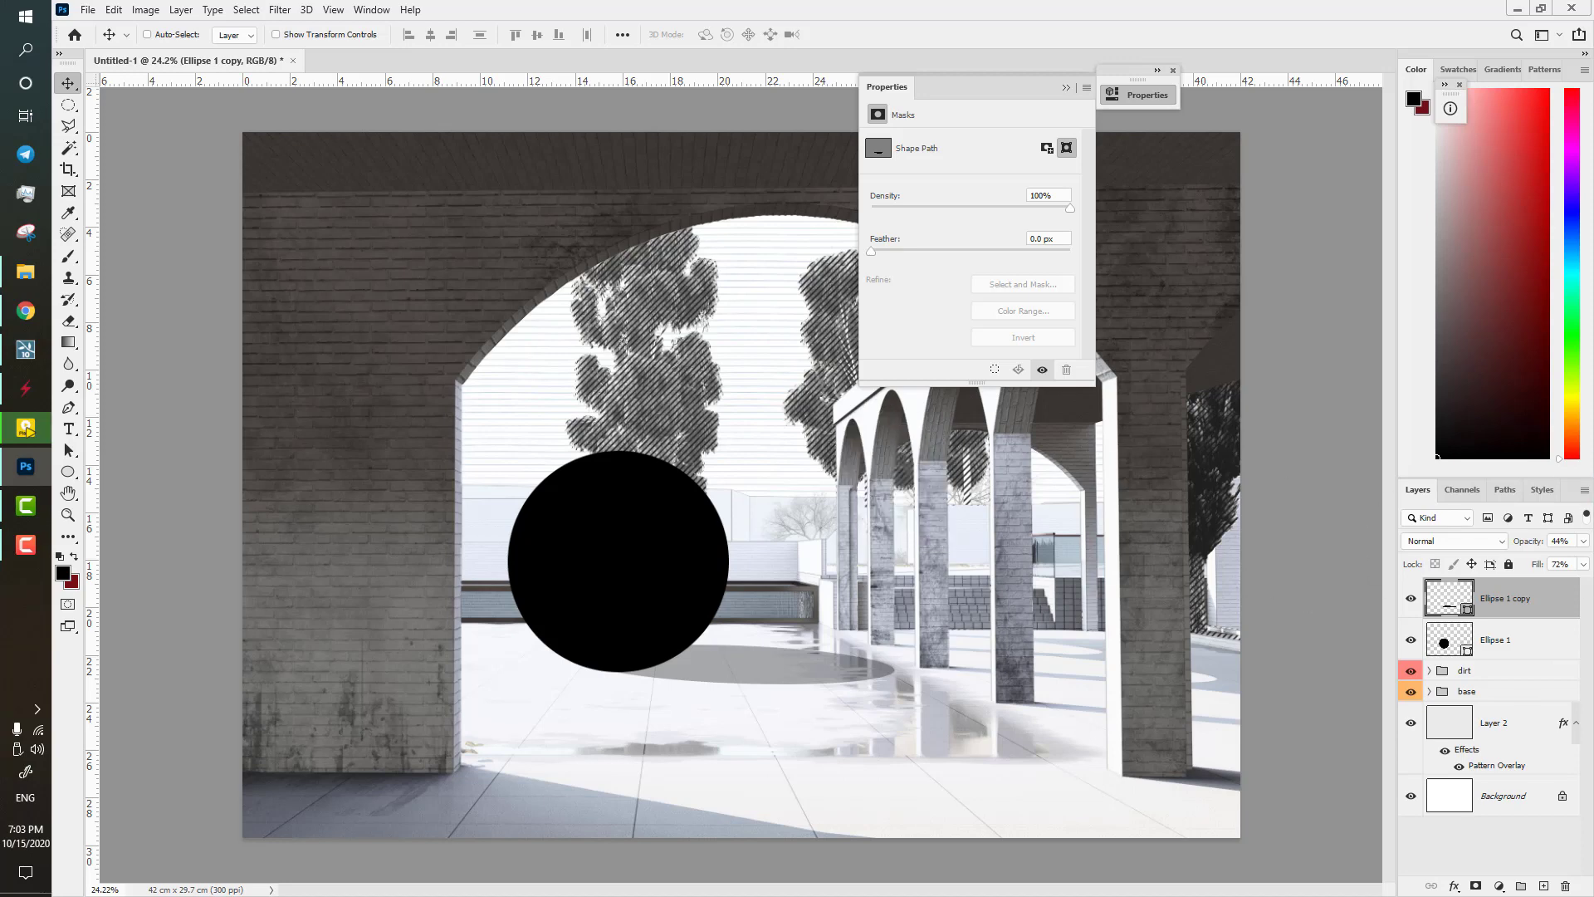
# - Hide both ellipse layers and draw a new black circle about 1,008 px wide over the courtyard floor
pyautogui.moveTo(1410, 639); pyautogui.dragTo(1410, 598)
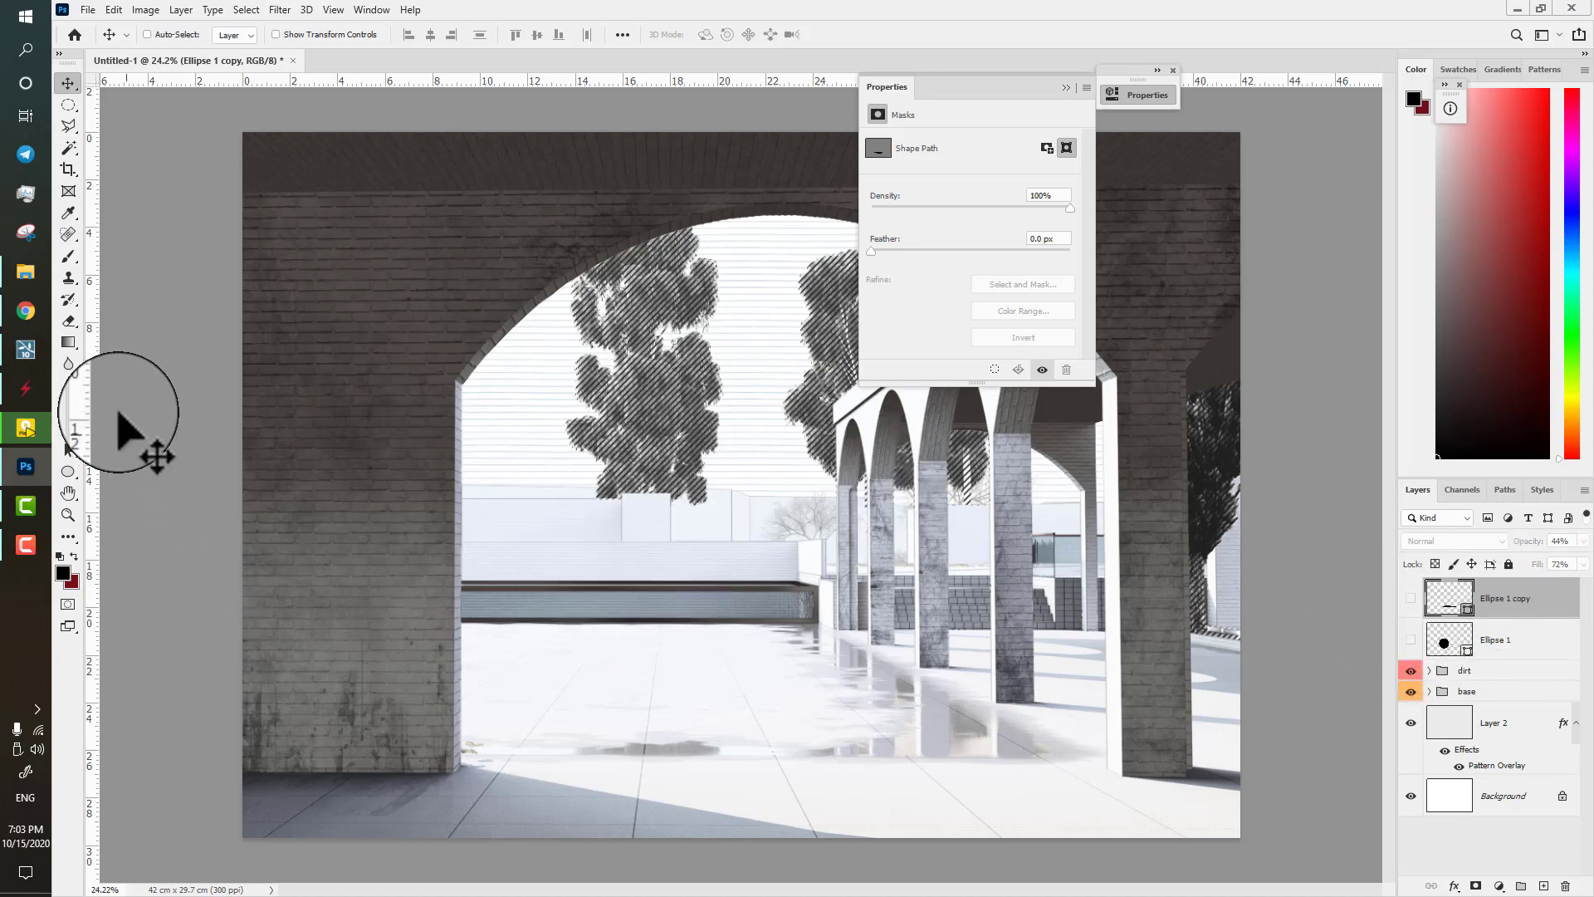
pyautogui.click(66, 471)
pyautogui.moveTo(603, 641); pyautogui.dragTo(1116, 742)
pyautogui.hotkey('ctrl', 't')
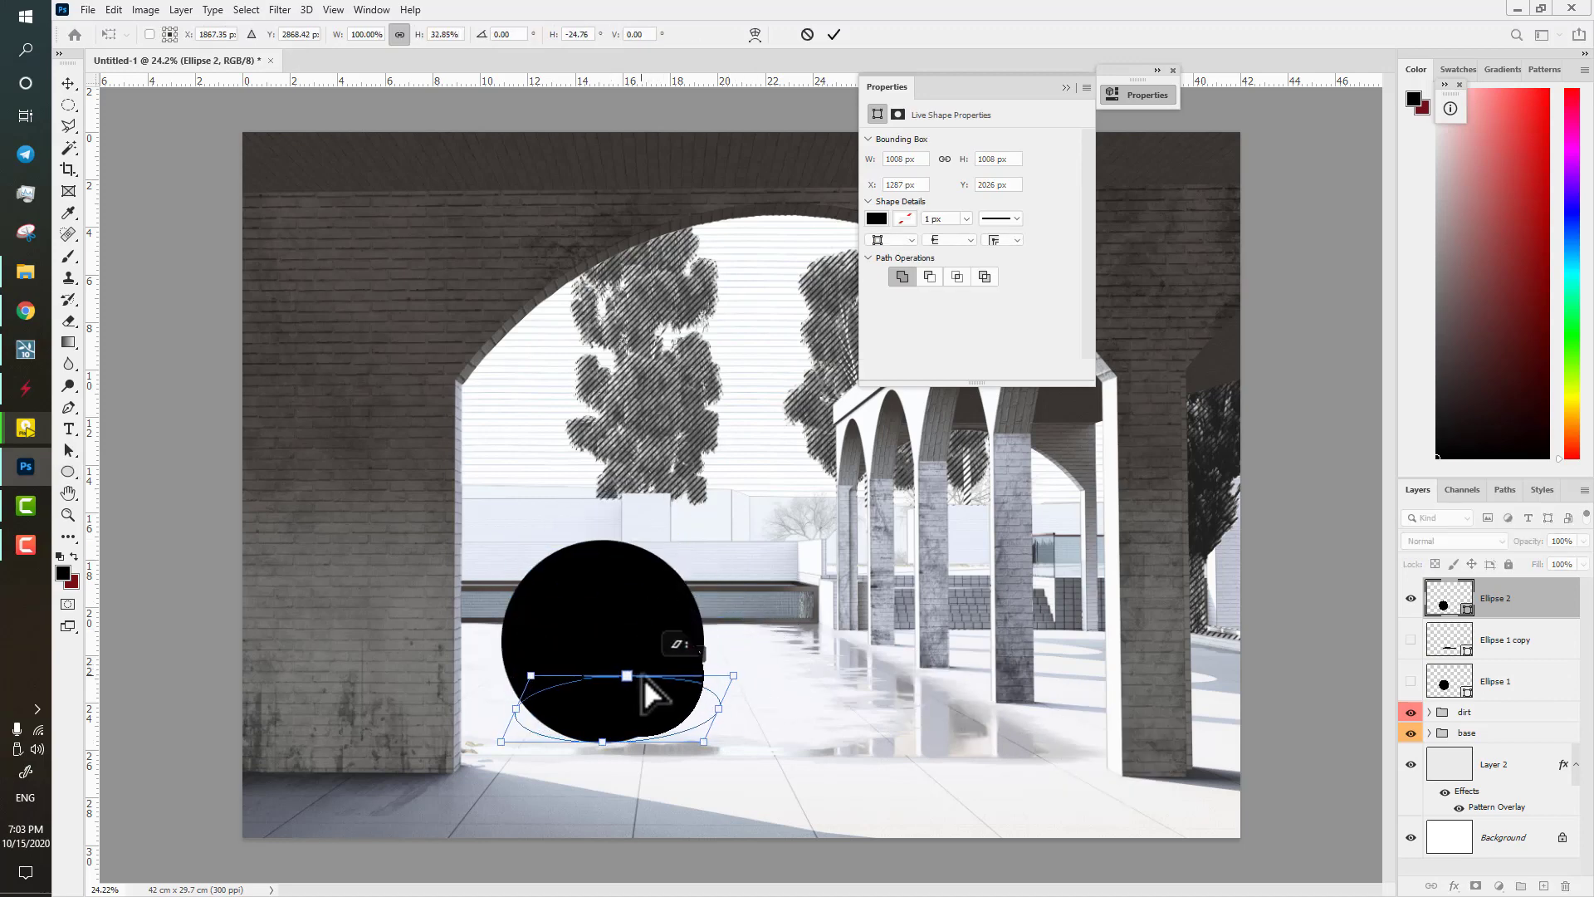
pyautogui.moveTo(644, 678); pyautogui.dragTo(660, 841)
pyautogui.moveTo(815, 843); pyautogui.dragTo(817, 842)
pyautogui.moveTo(684, 796); pyautogui.dragTo(773, 758)
pyautogui.moveTo(481, 796); pyautogui.dragTo(511, 758)
pyautogui.moveTo(613, 806); pyautogui.dragTo(678, 698)
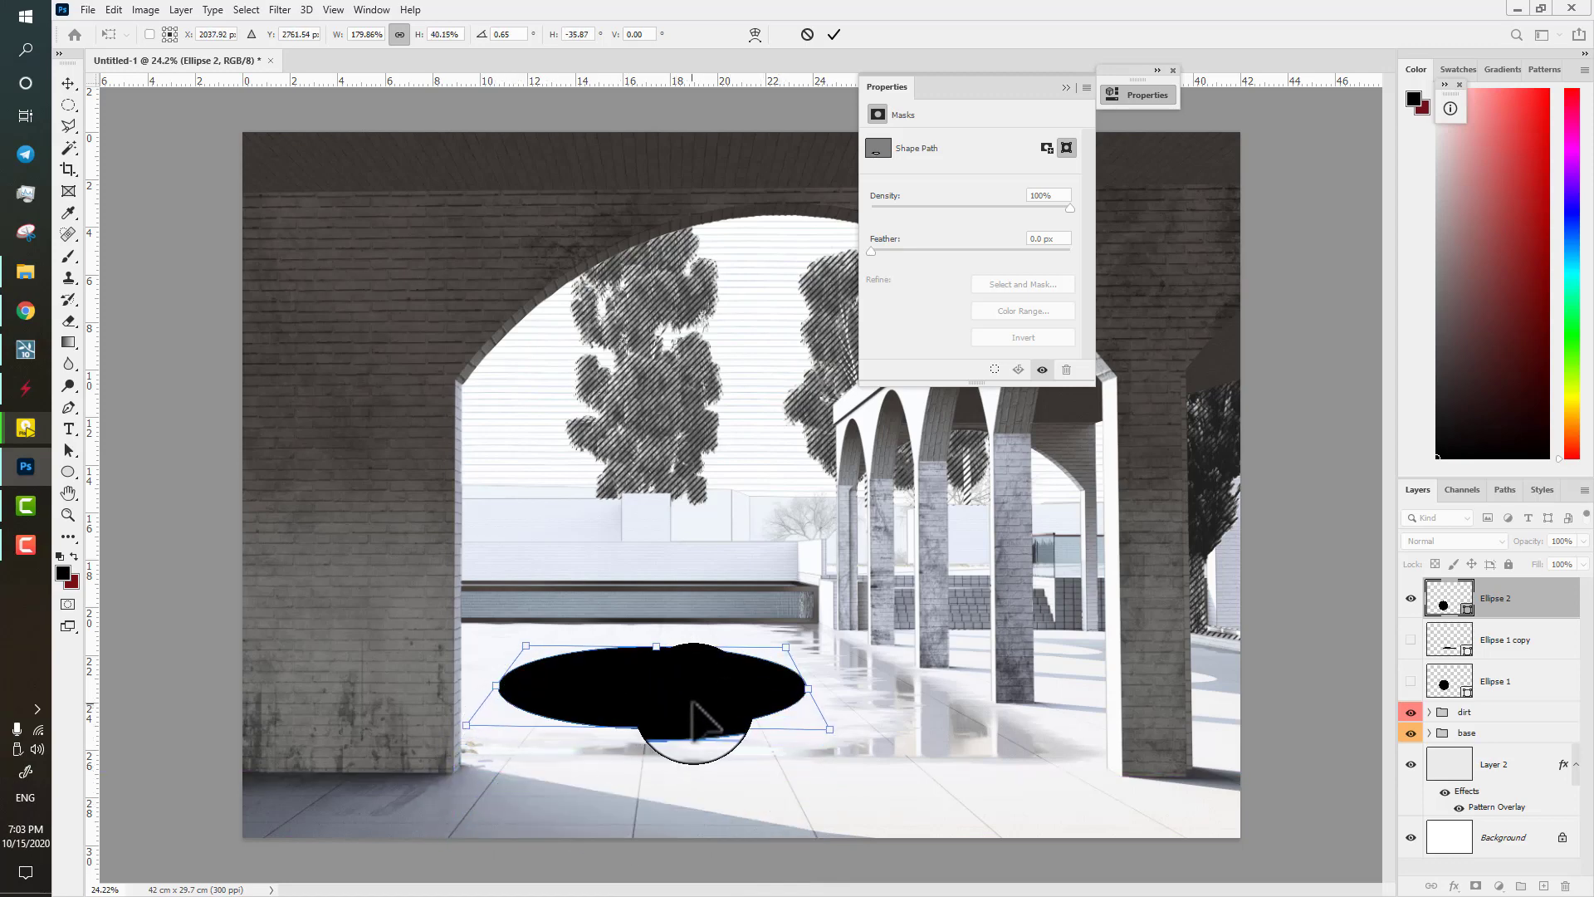
pyautogui.moveTo(799, 692); pyautogui.dragTo(787, 691)
pyautogui.moveTo(643, 646); pyautogui.dragTo(640, 638)
pyautogui.moveTo(531, 638); pyautogui.dragTo(537, 638)
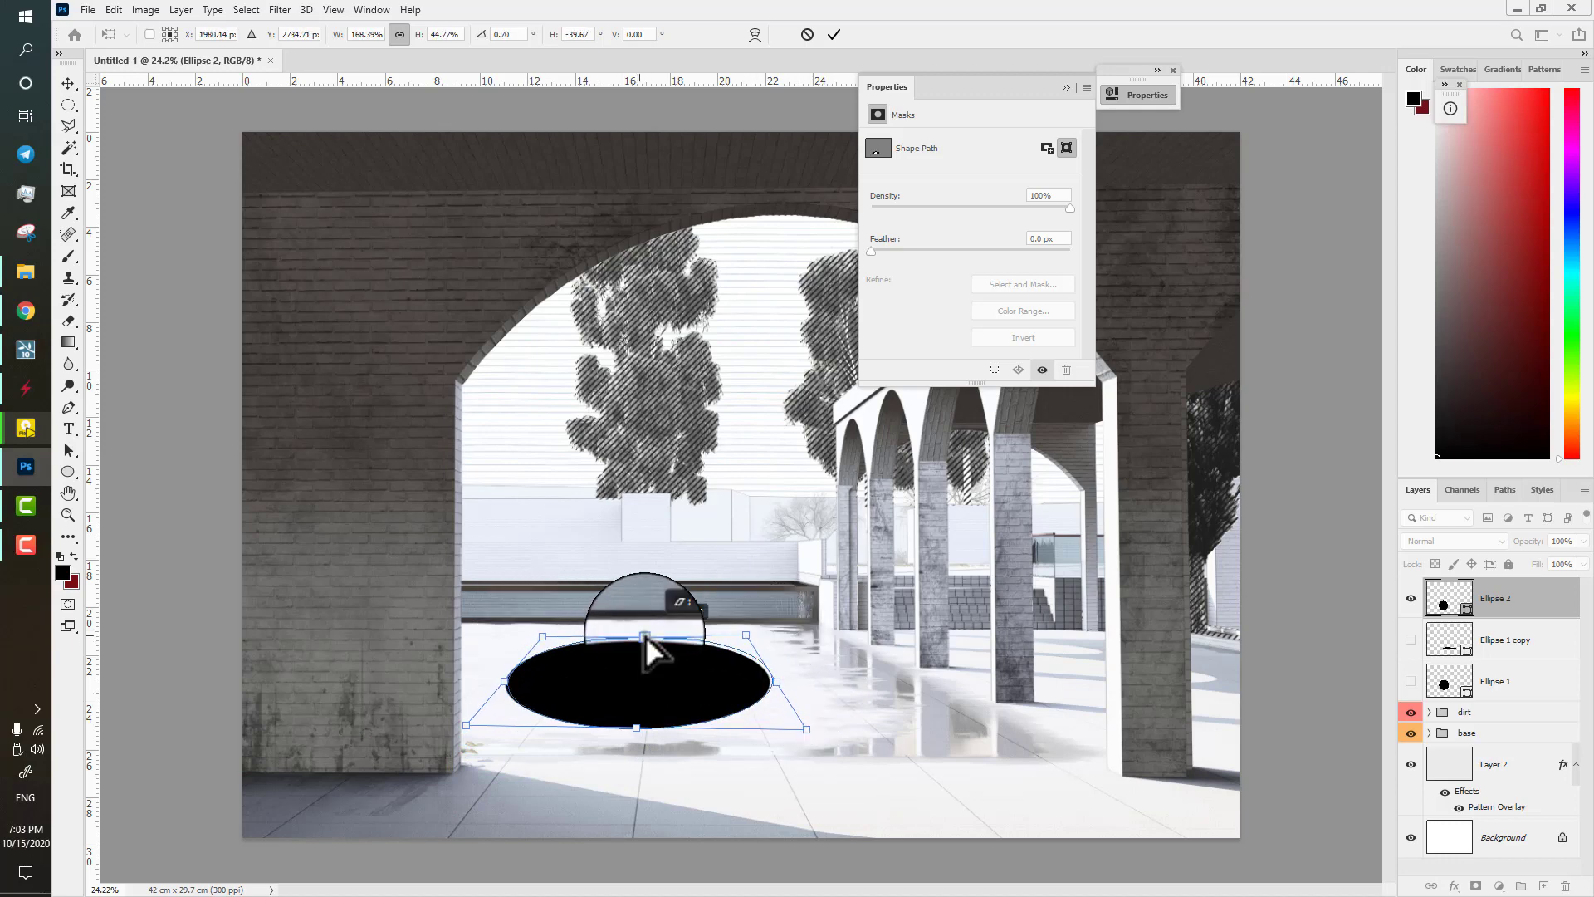
pyautogui.moveTo(748, 635); pyautogui.dragTo(749, 635)
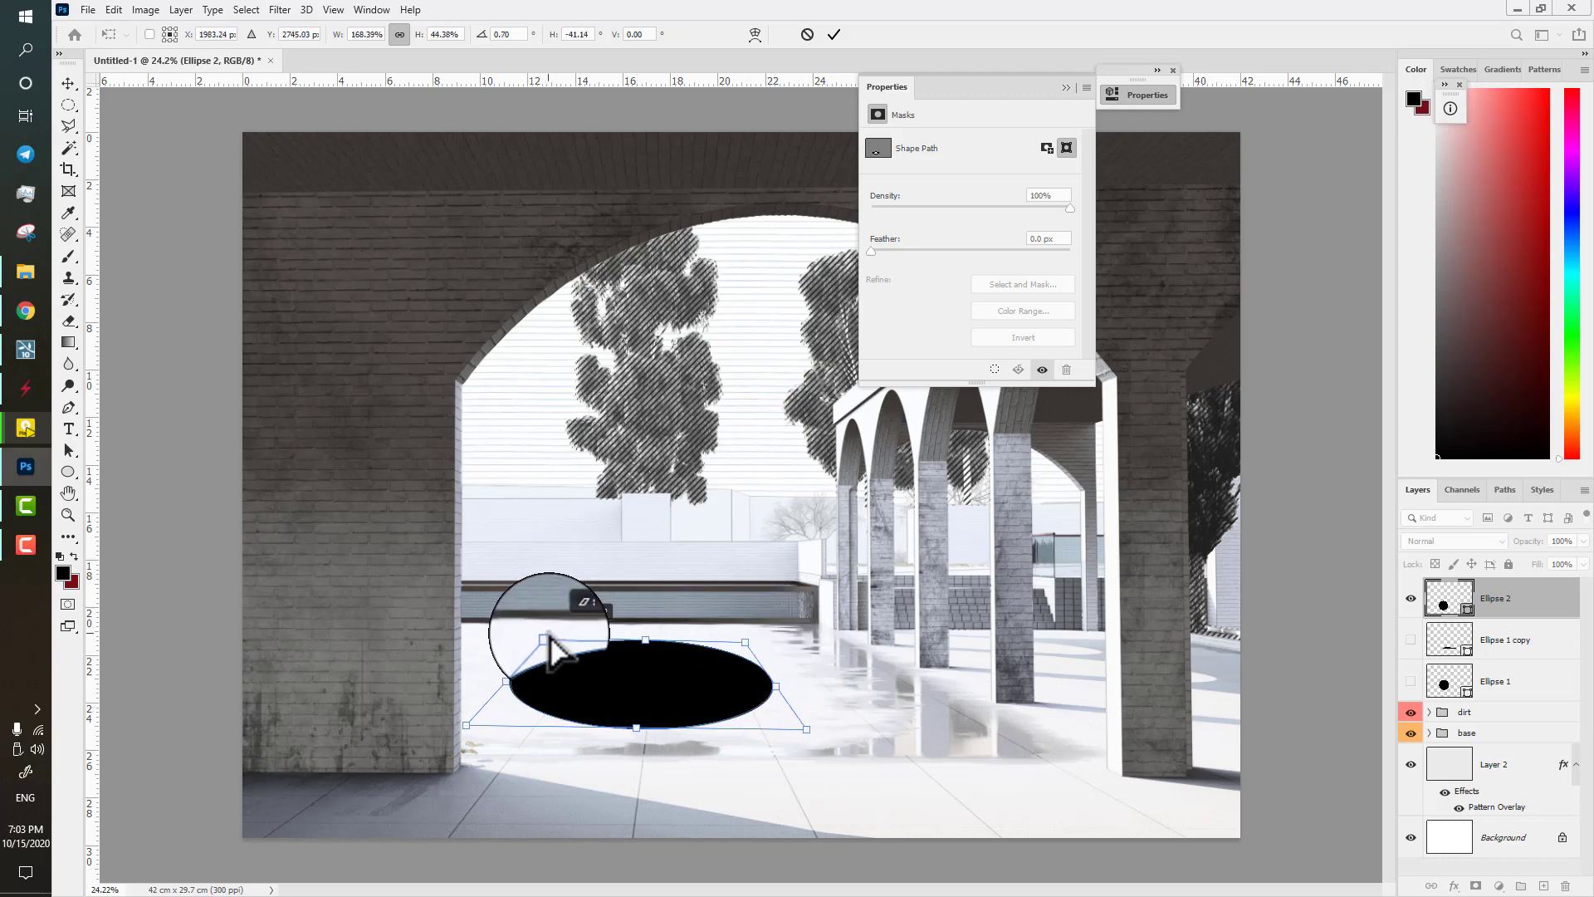
pyautogui.moveTo(554, 634); pyautogui.dragTo(556, 635)
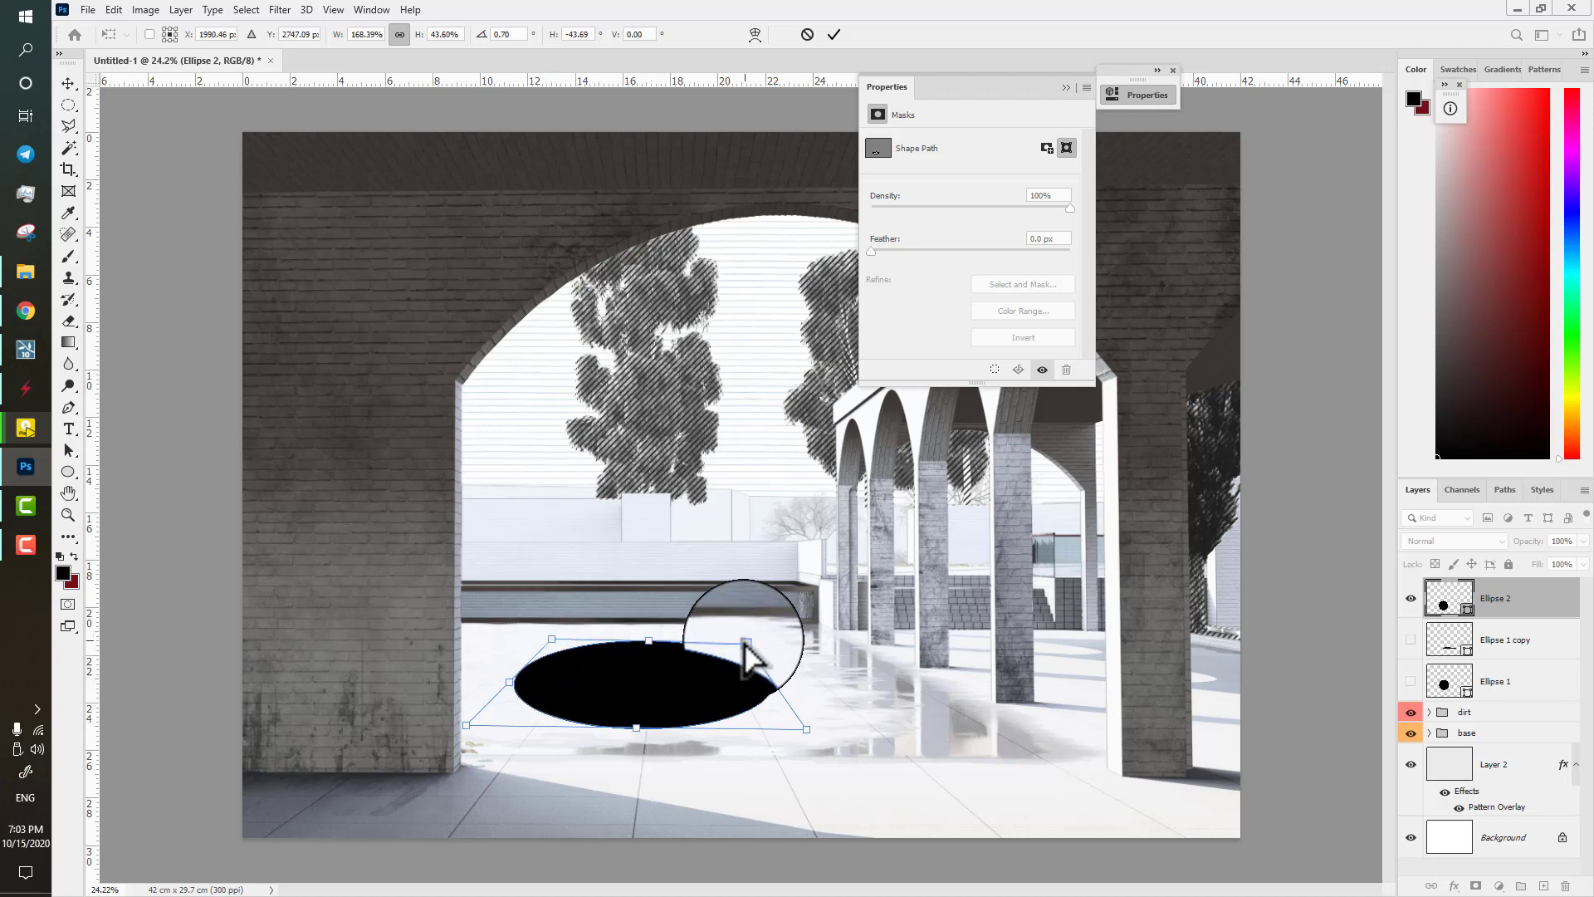
pyautogui.moveTo(744, 638); pyautogui.dragTo(737, 642)
pyautogui.moveTo(628, 702); pyautogui.dragTo(643, 683)
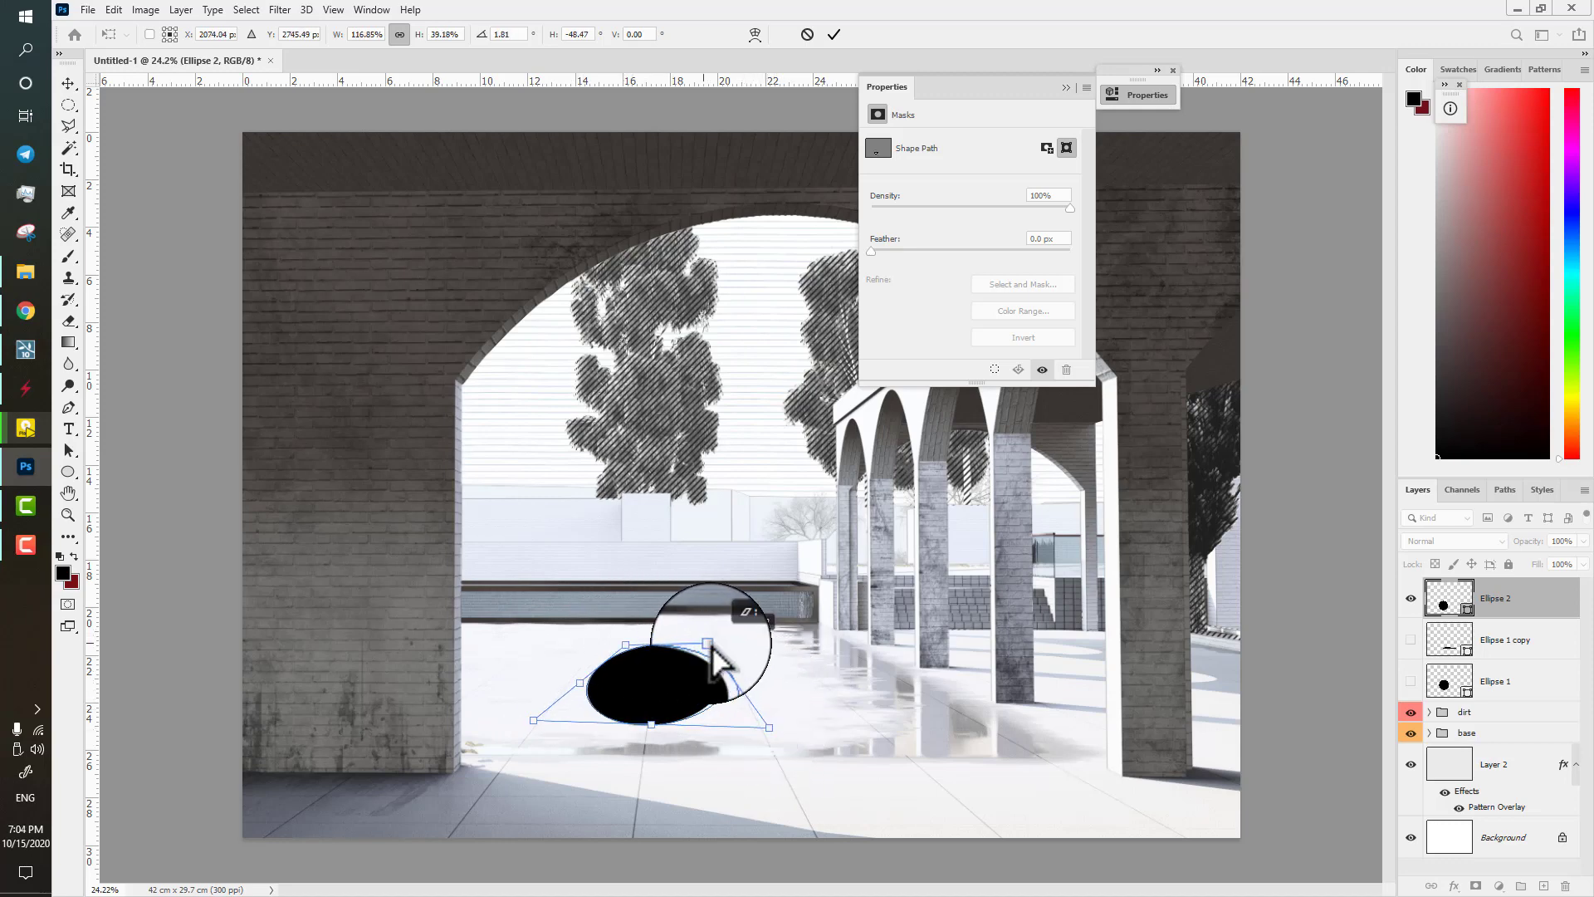
pyautogui.moveTo(608, 639); pyautogui.dragTo(602, 640)
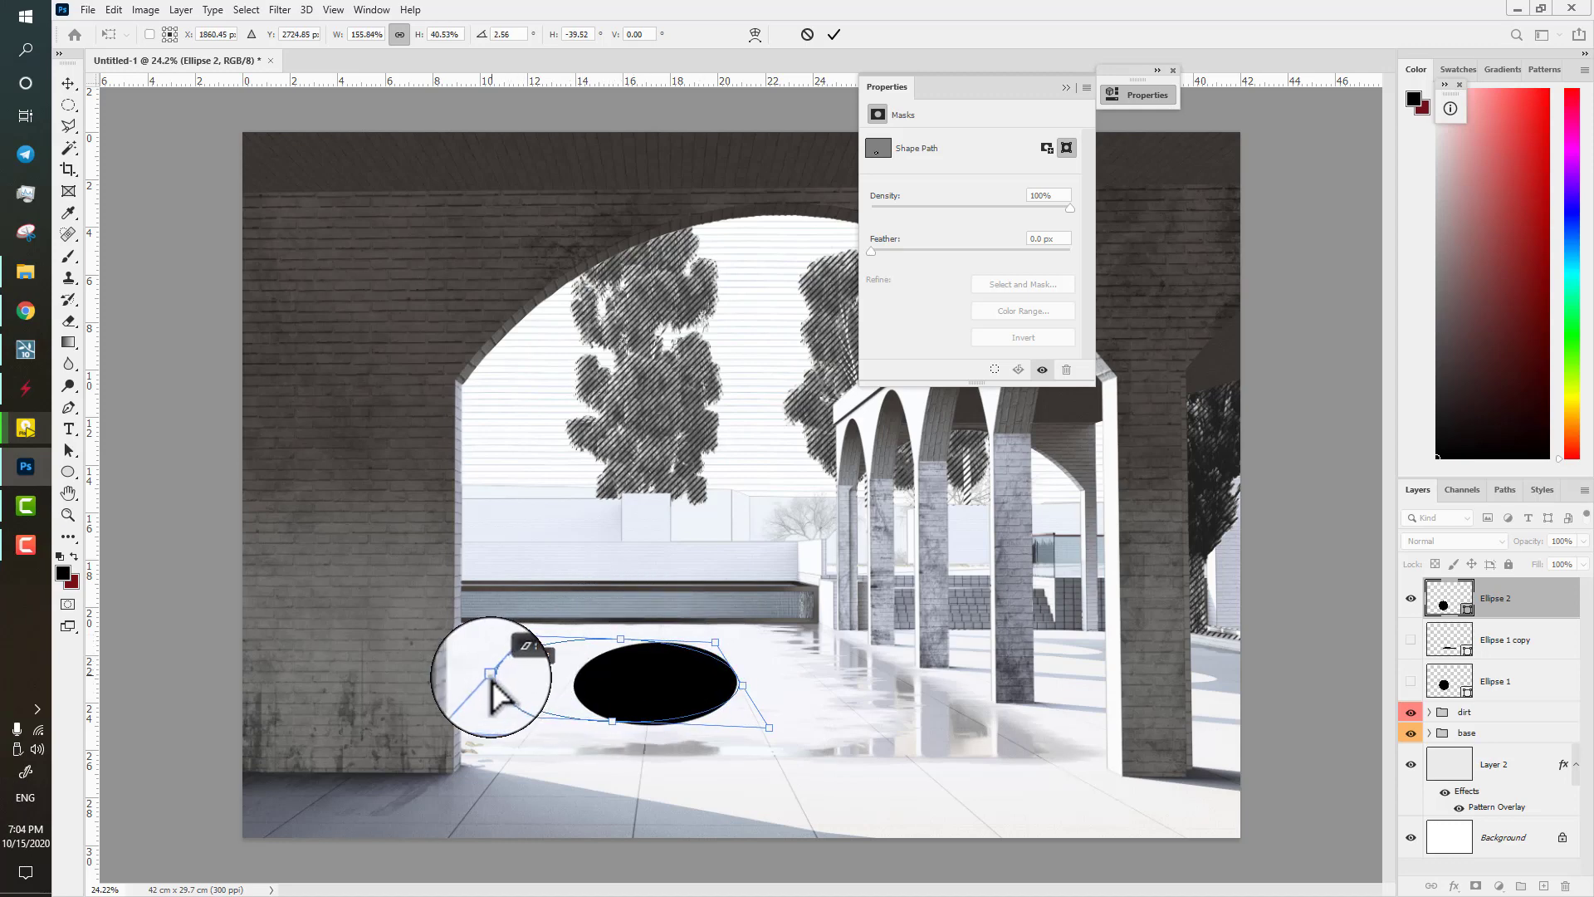
pyautogui.moveTo(490, 676); pyautogui.dragTo(534, 634)
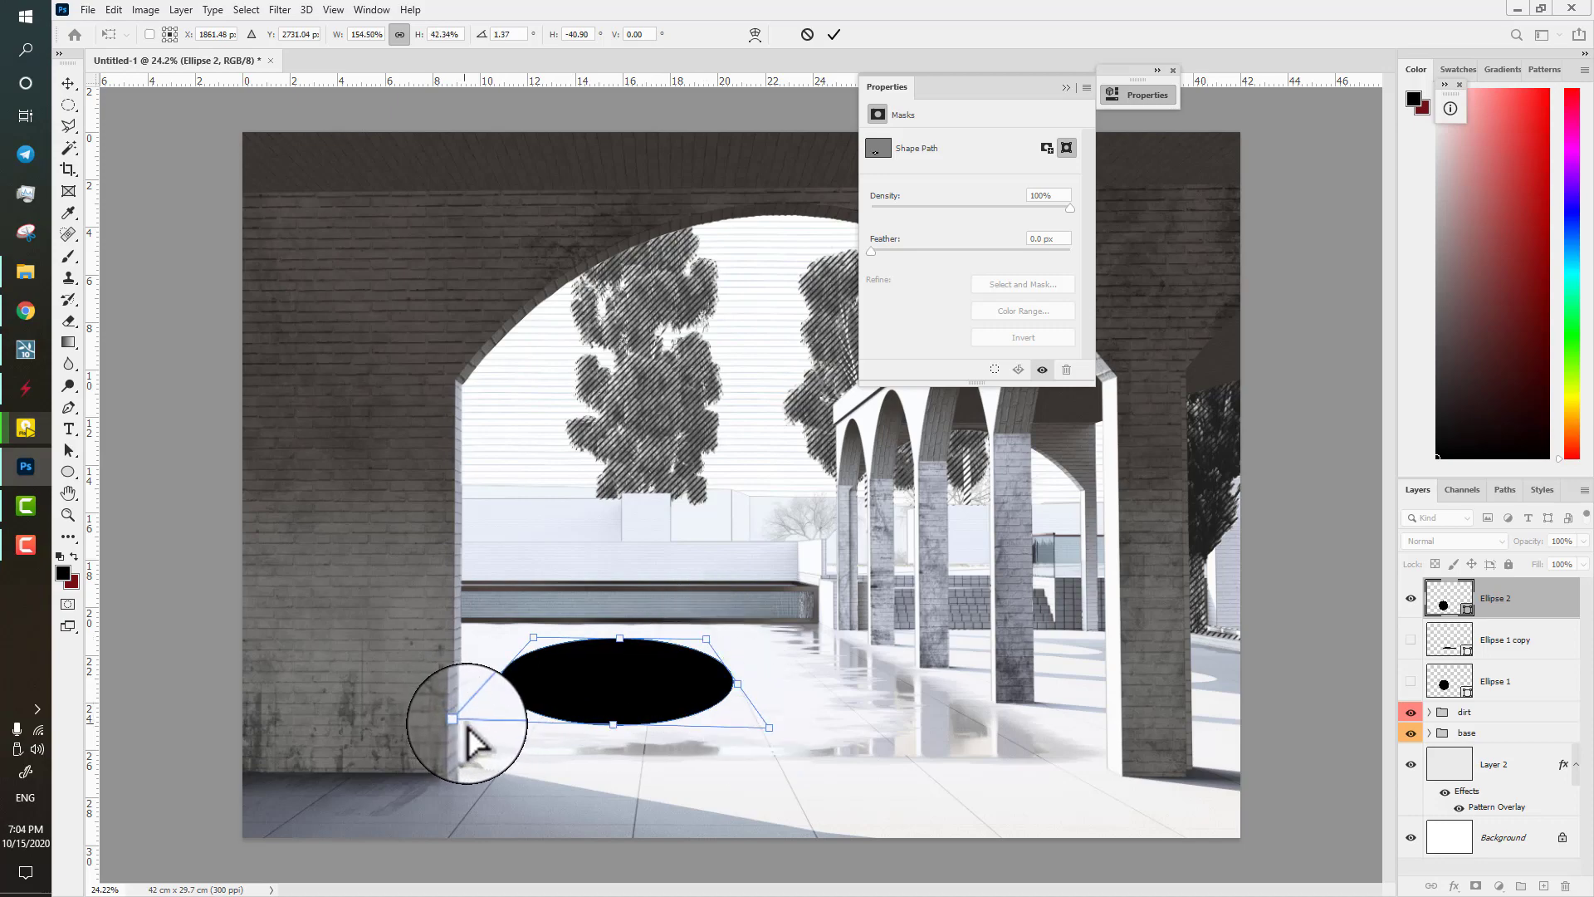
pyautogui.moveTo(763, 724); pyautogui.dragTo(766, 724)
pyautogui.moveTo(712, 640); pyautogui.dragTo(718, 640)
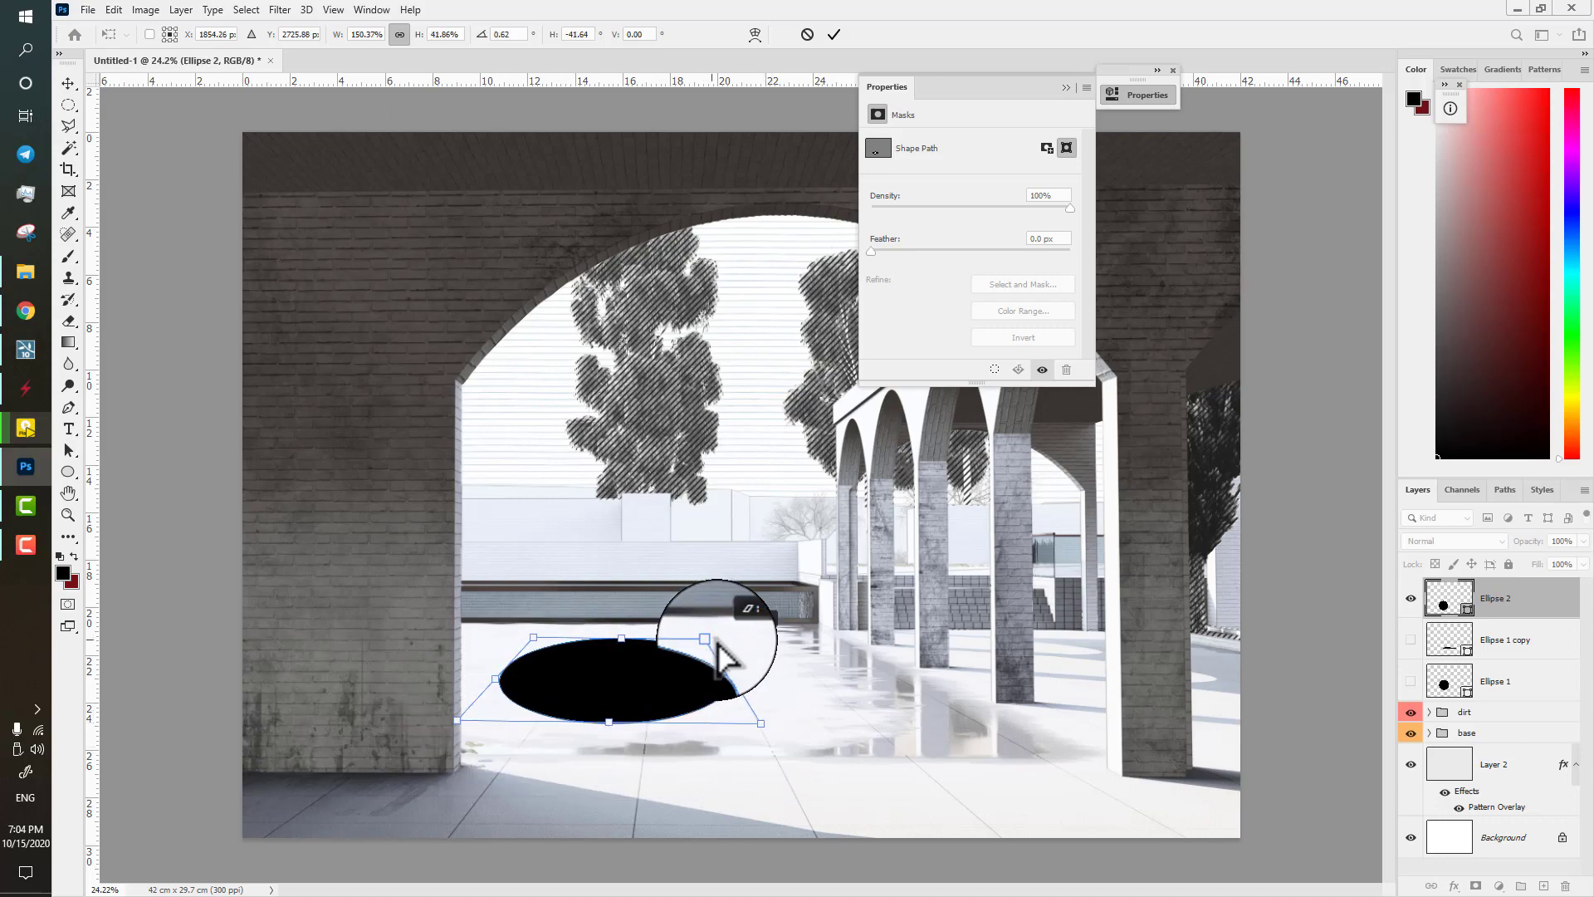
pyautogui.scroll(8, 714, 657)
pyautogui.moveTo(595, 678); pyautogui.dragTo(1061, 584)
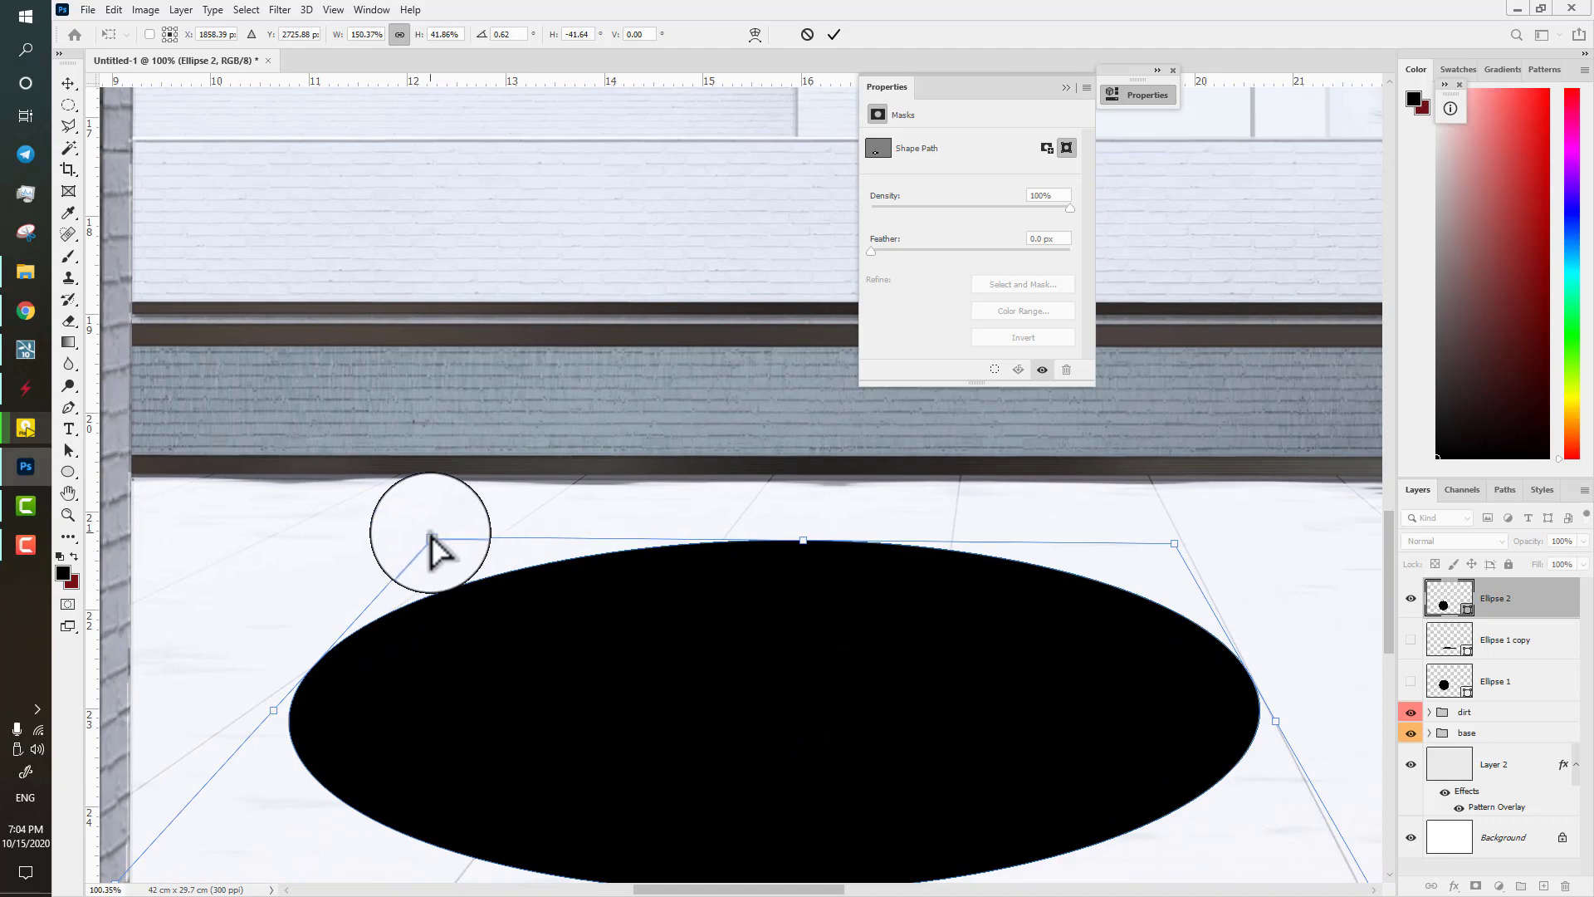
pyautogui.moveTo(430, 536); pyautogui.dragTo(488, 545)
pyautogui.moveTo(488, 548); pyautogui.dragTo(681, 401)
pyautogui.moveTo(297, 733); pyautogui.dragTo(234, 713)
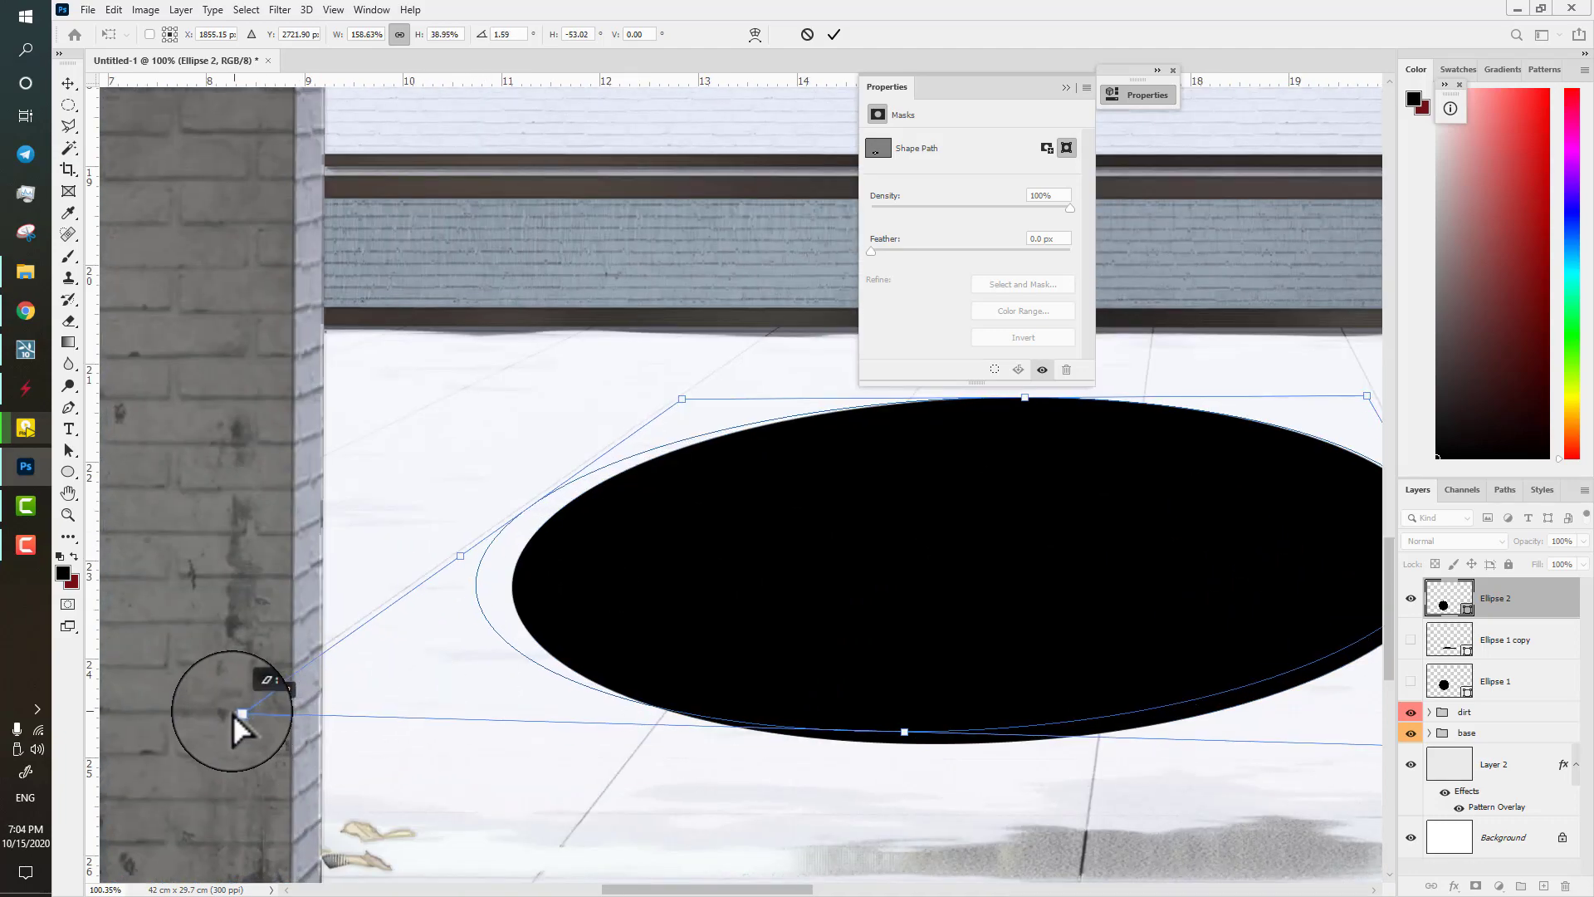
pyautogui.moveTo(737, 652); pyautogui.dragTo(428, 670)
pyautogui.moveTo(977, 503); pyautogui.dragTo(808, 569)
pyautogui.moveTo(888, 485); pyautogui.dragTo(899, 485)
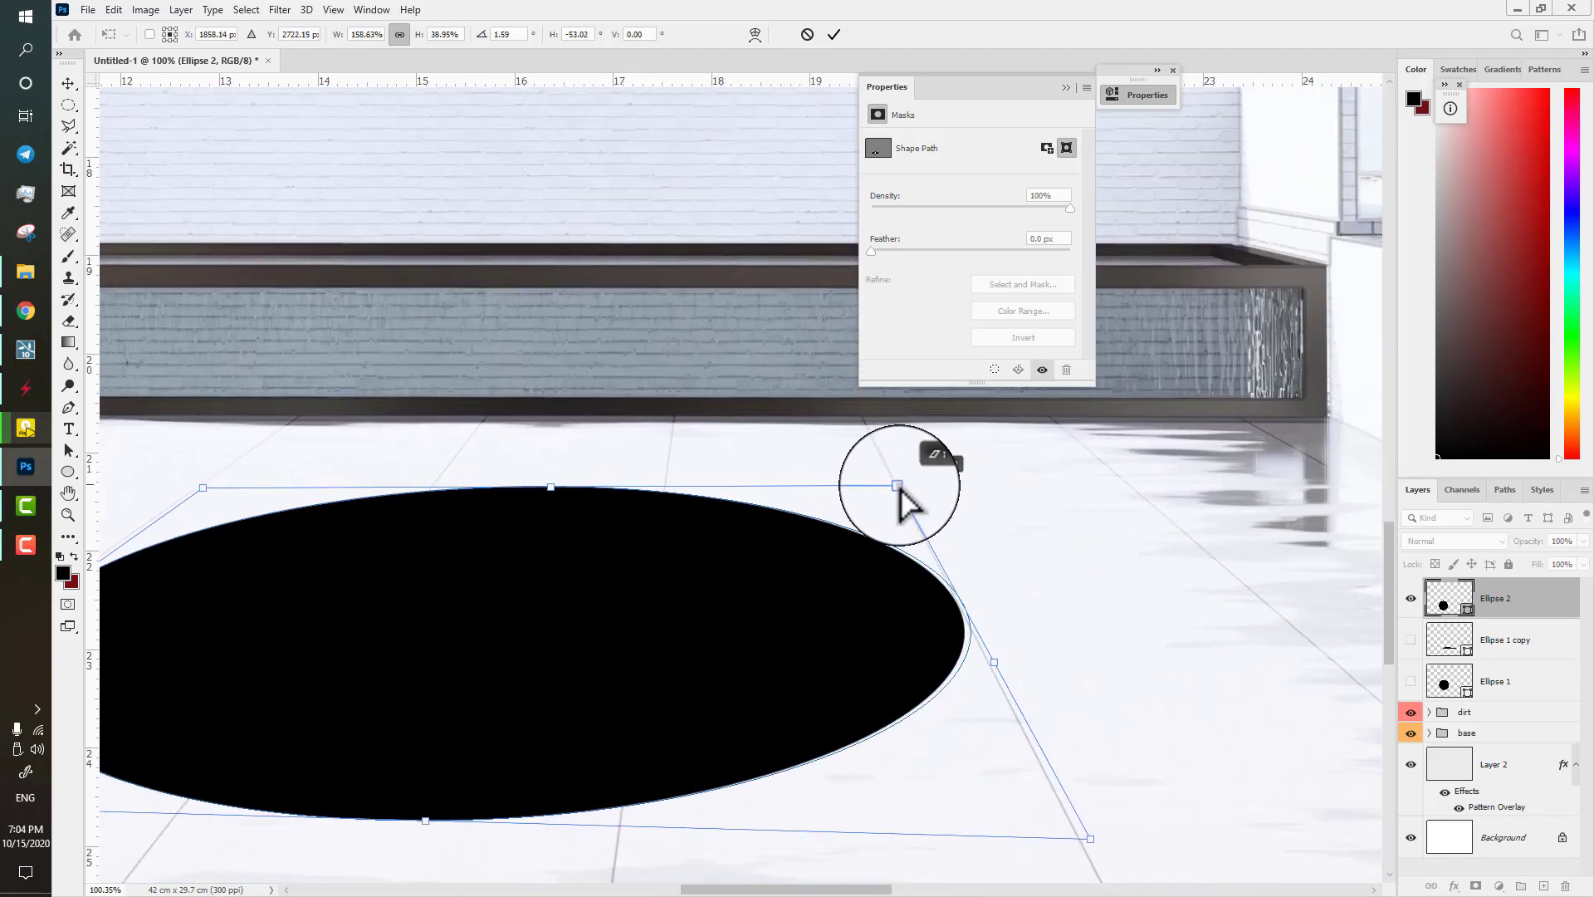
pyautogui.moveTo(1010, 678); pyautogui.dragTo(1060, 551)
pyautogui.moveTo(1140, 712); pyautogui.dragTo(1131, 714)
pyautogui.moveTo(642, 667); pyautogui.dragTo(927, 698)
pyautogui.moveTo(541, 393); pyautogui.dragTo(541, 392)
pyautogui.moveTo(176, 704); pyautogui.dragTo(245, 662)
pyautogui.scroll(-6, 730, 700)
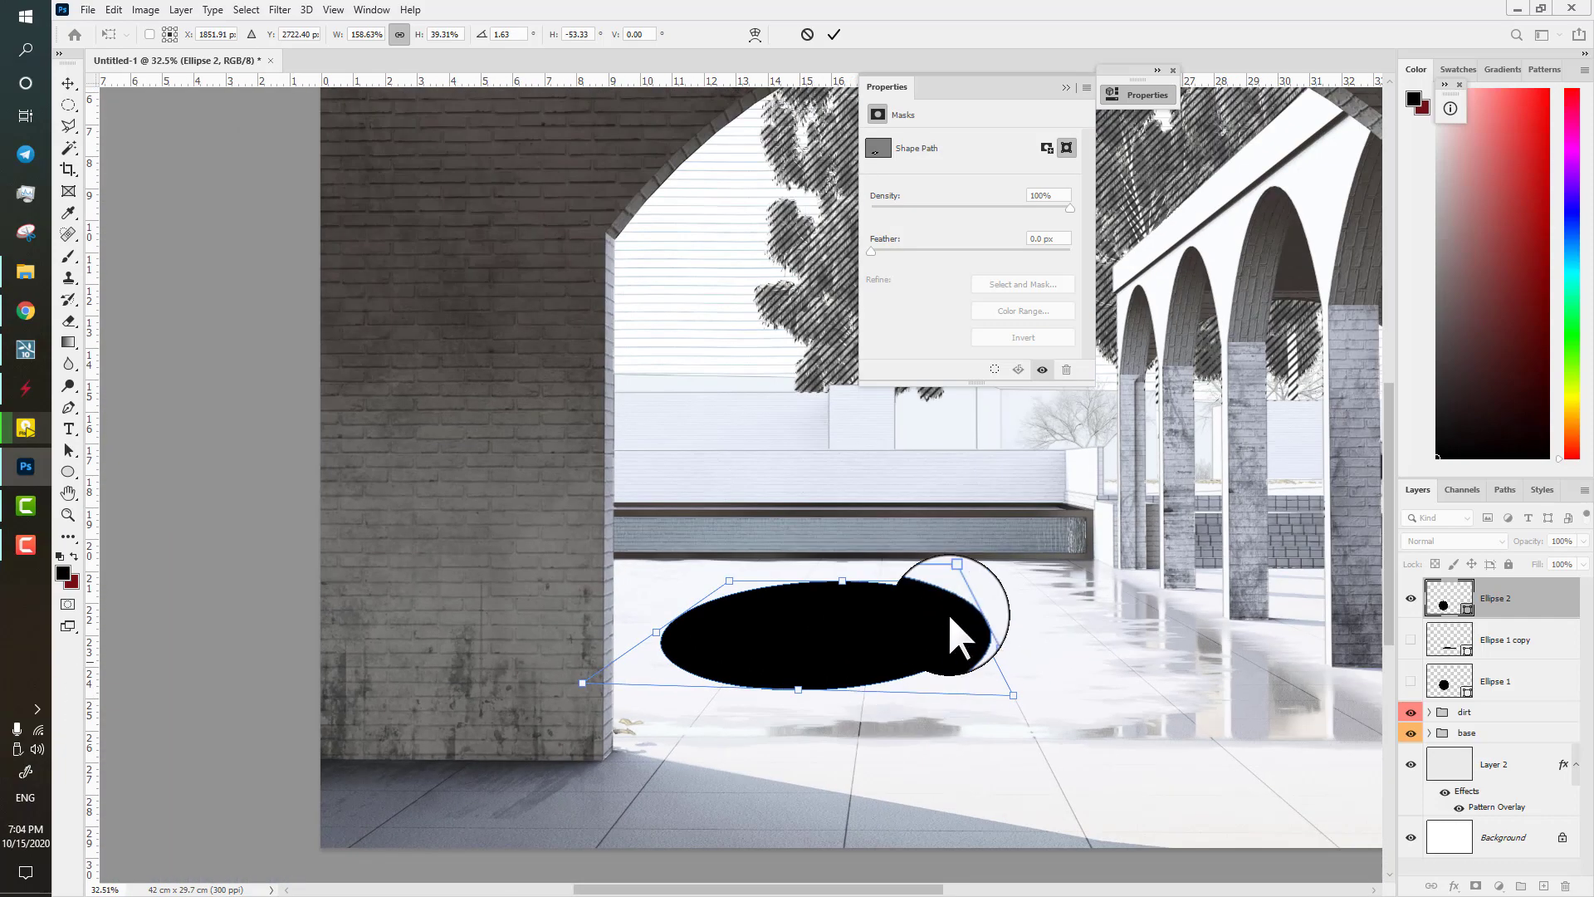
pyautogui.press('Return')
pyautogui.click(760, 336)
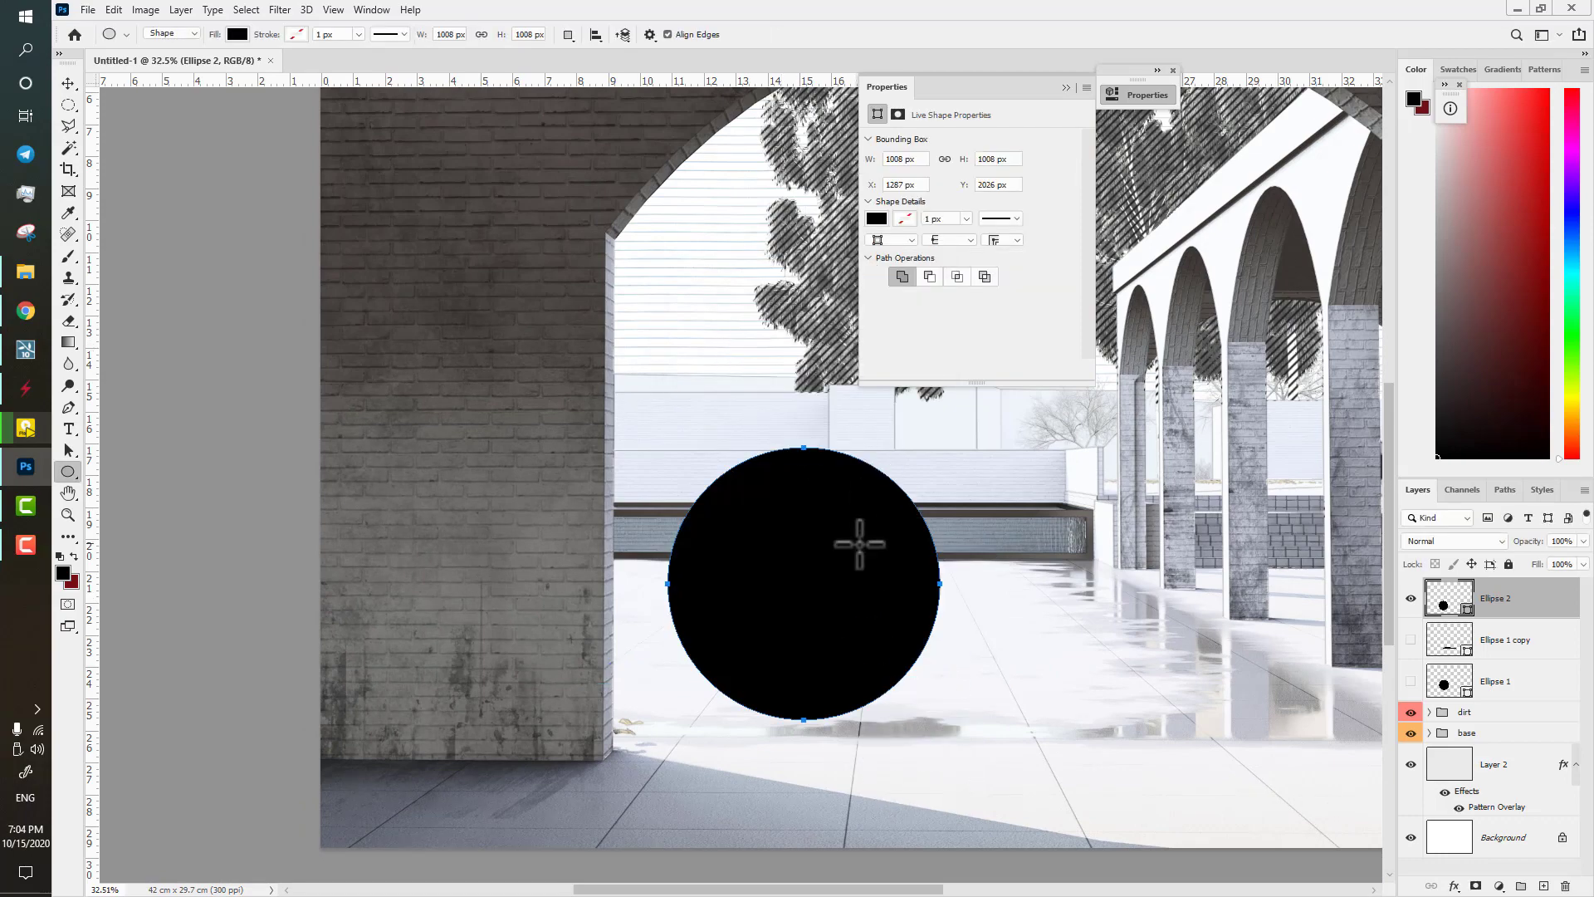
pyautogui.click(371, 10)
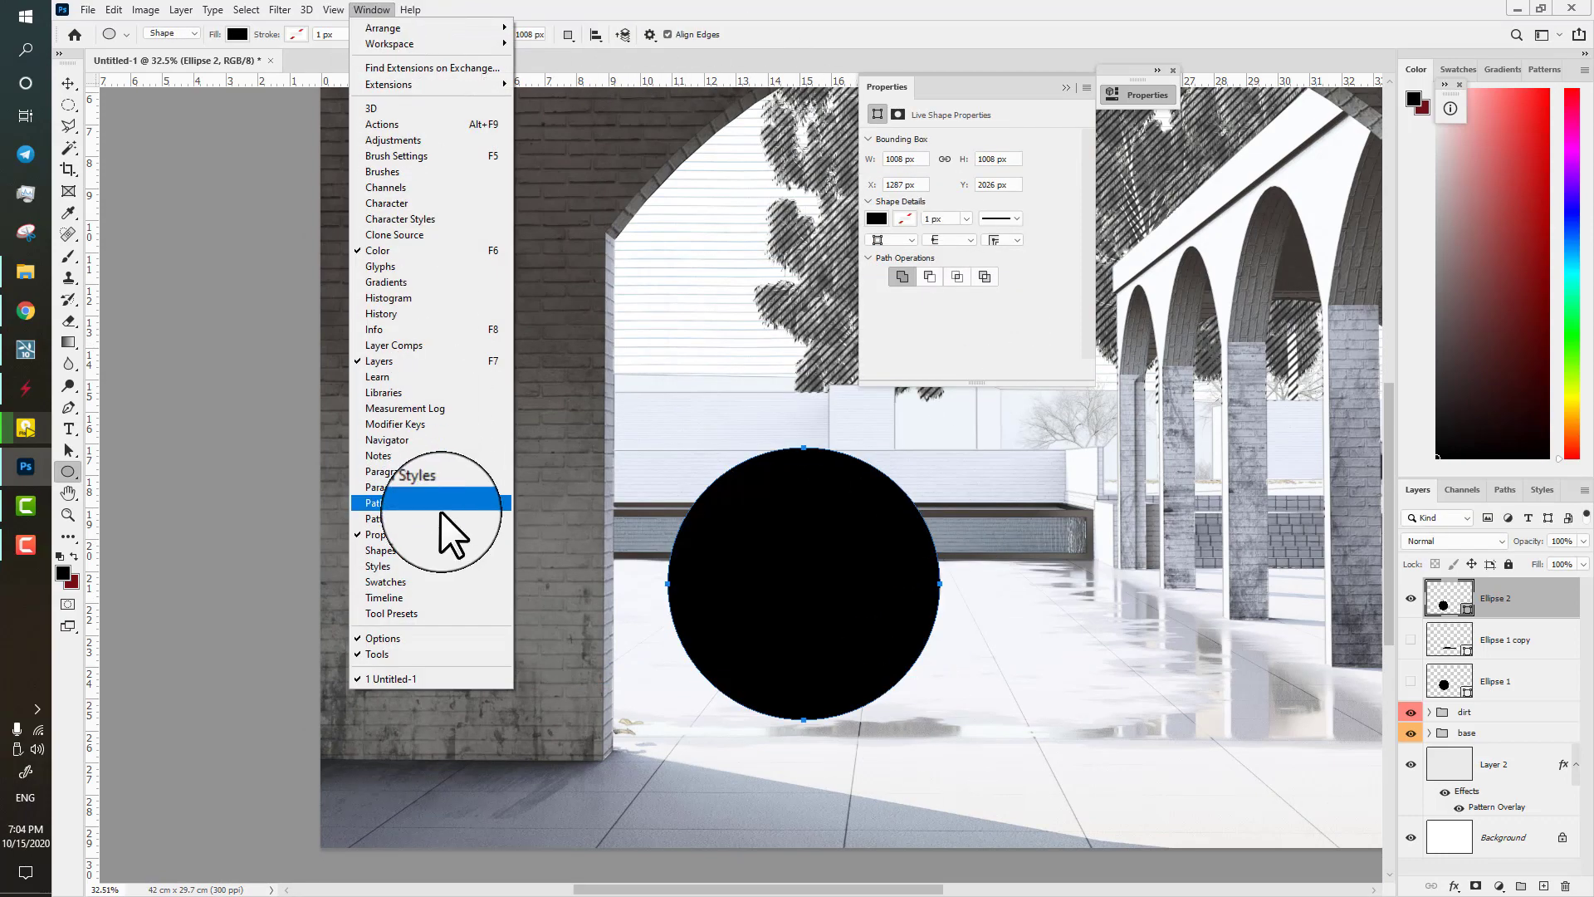
pyautogui.click(426, 347)
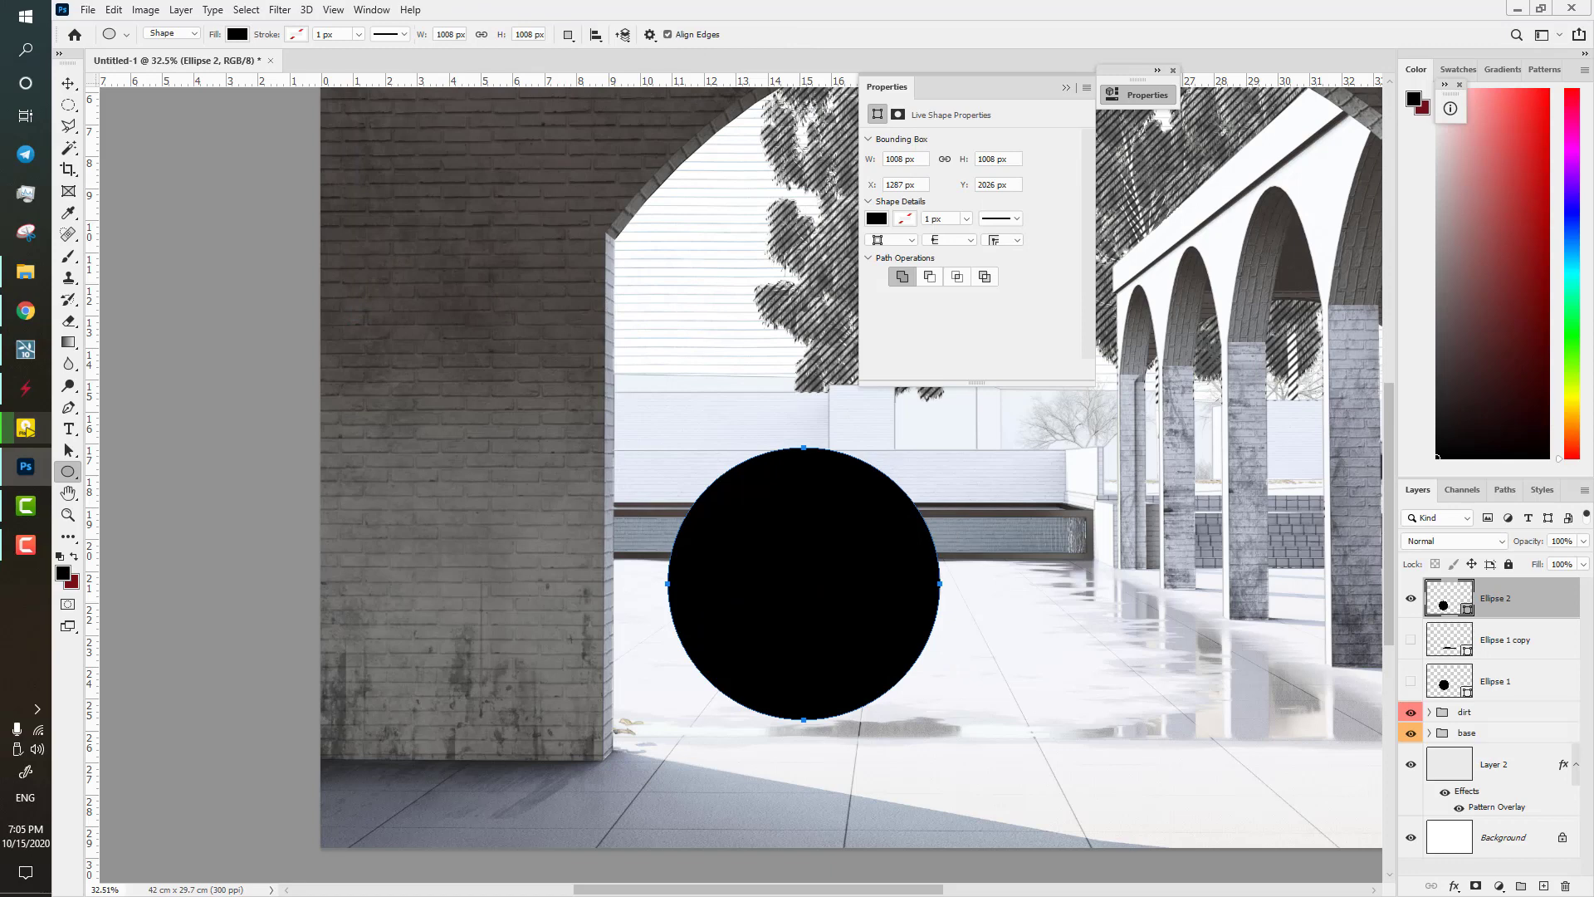
# - Distort the new black circle into a flat, wide perspective ellipse lying on the courtyard floor beside the brick pier
pyautogui.hotkey('ctrl', 't')
pyautogui.moveTo(939, 718); pyautogui.dragTo(1023, 720)
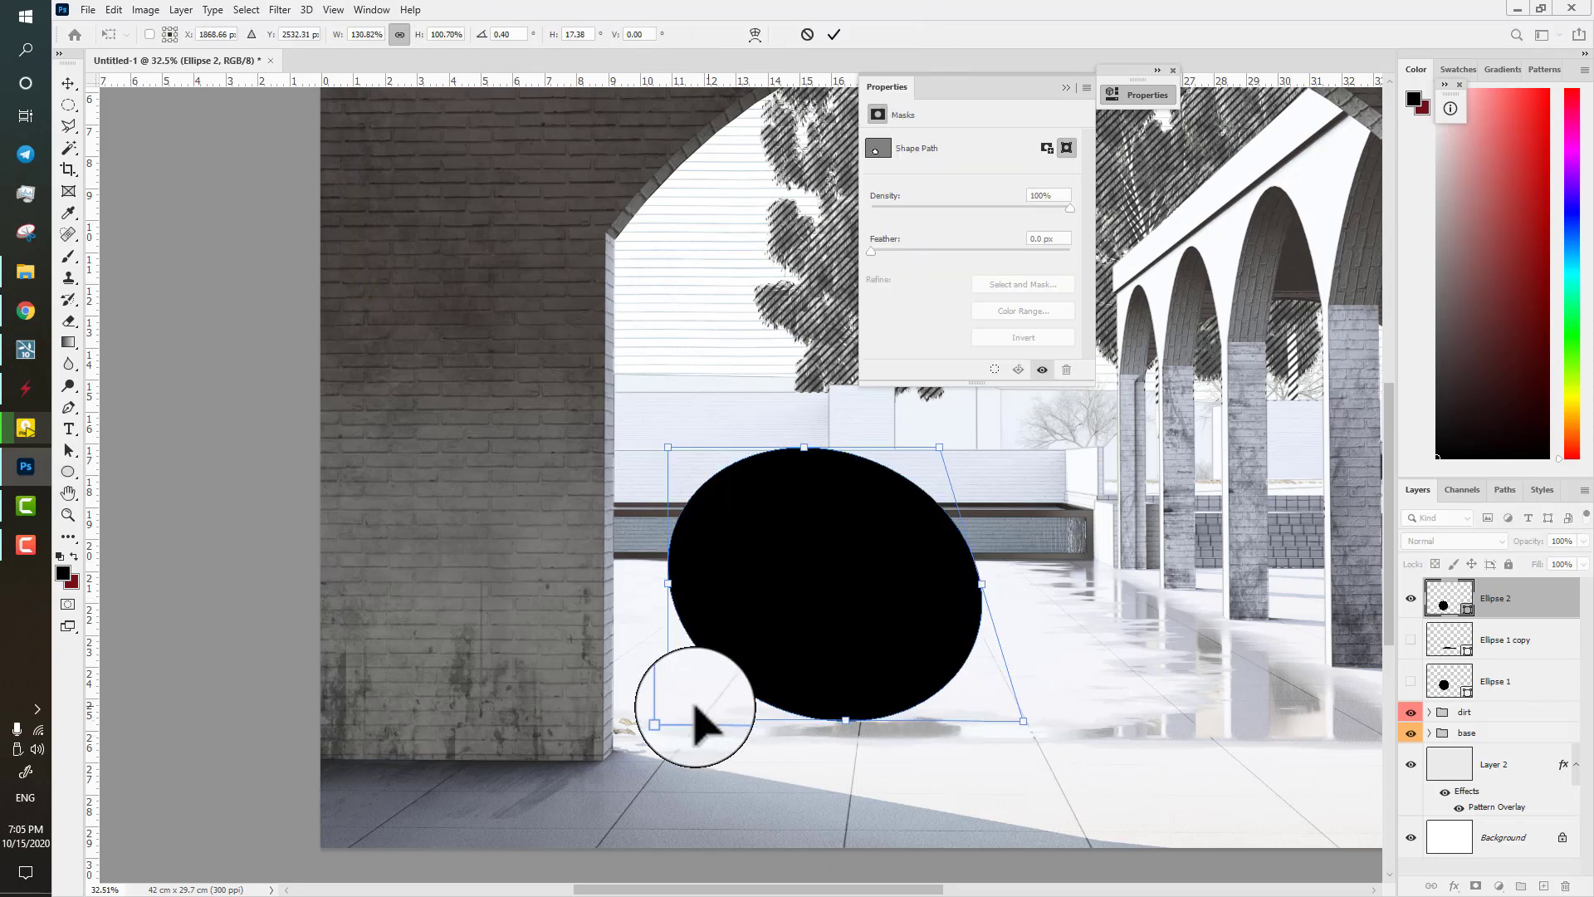
pyautogui.moveTo(667, 718); pyautogui.dragTo(519, 717)
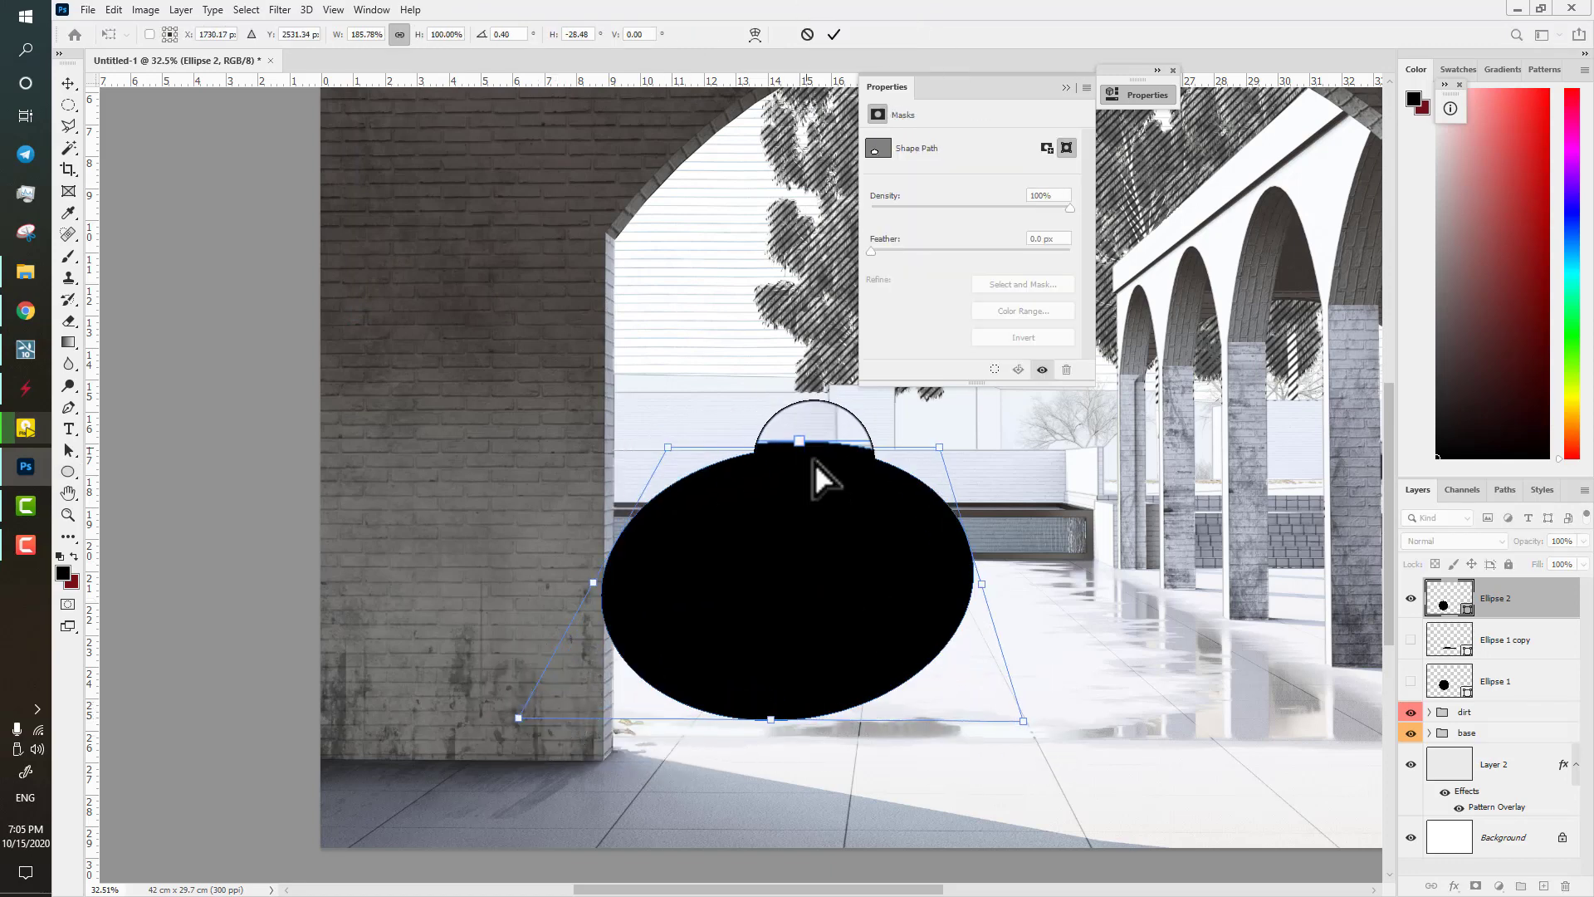
pyautogui.moveTo(836, 590); pyautogui.dragTo(833, 601)
pyautogui.scroll(5, 832, 606)
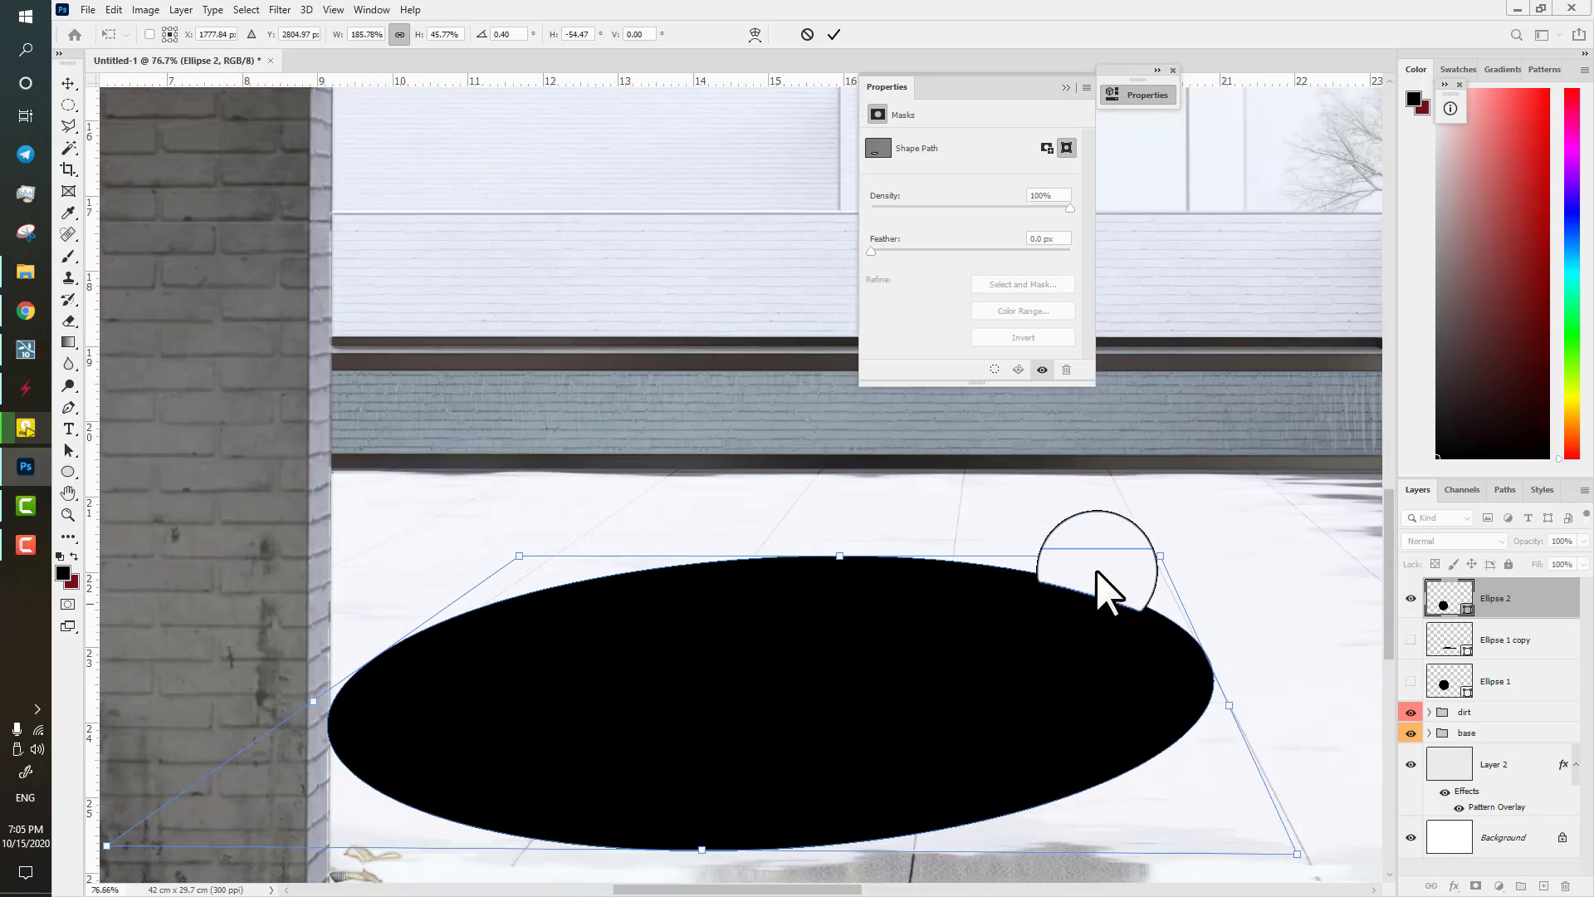
pyautogui.moveTo(1158, 557); pyautogui.dragTo(1157, 557)
pyautogui.moveTo(1163, 691); pyautogui.dragTo(1096, 624)
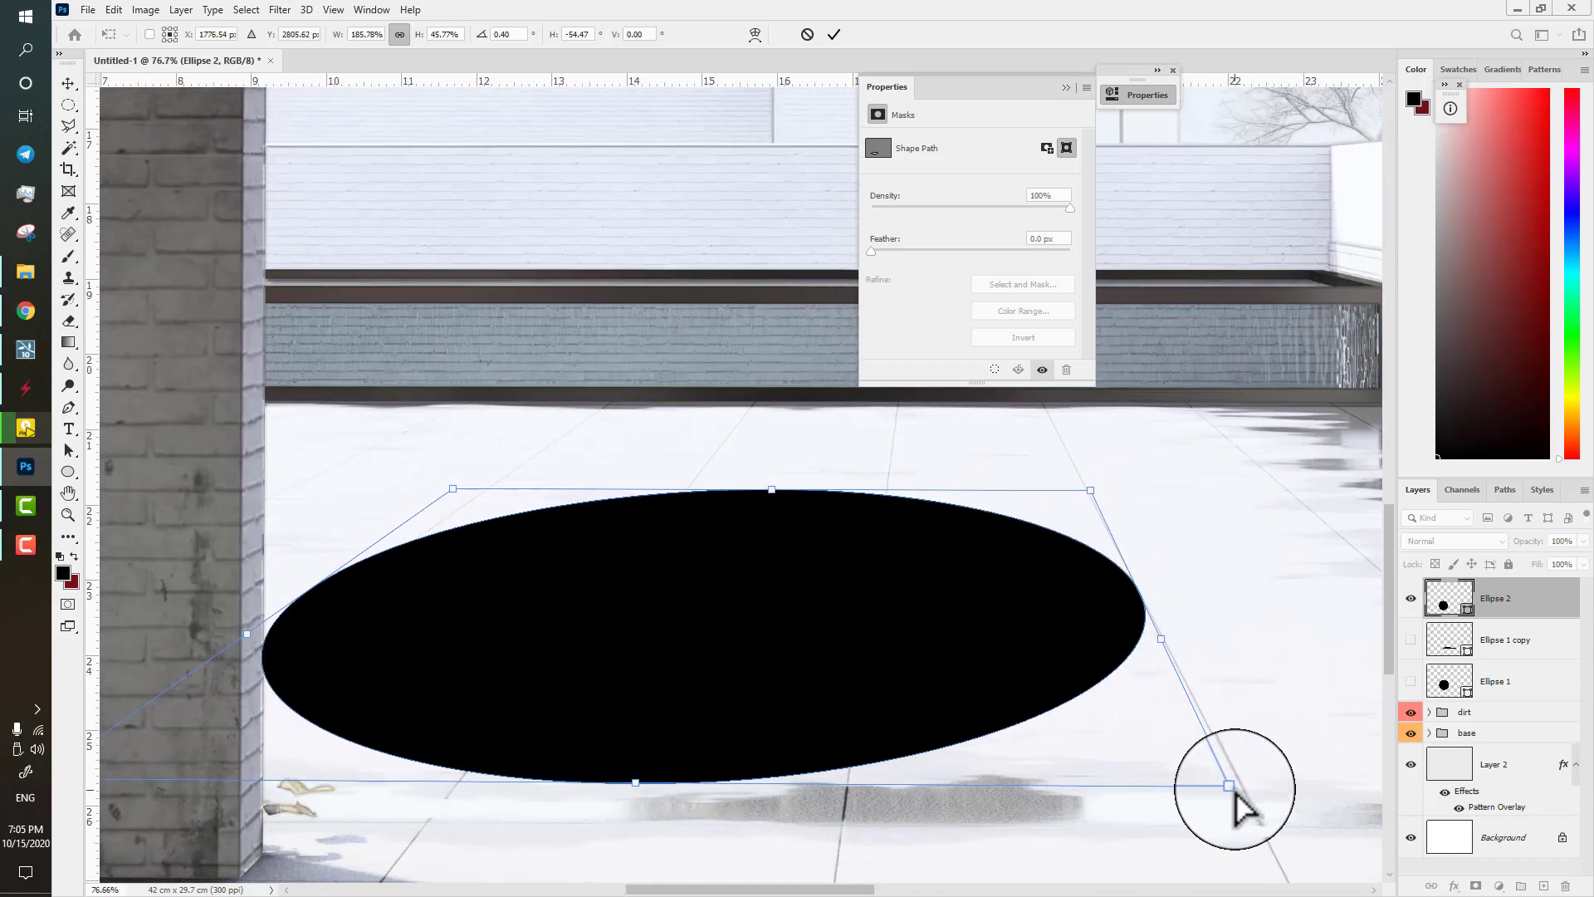
pyautogui.moveTo(1229, 786); pyautogui.dragTo(1239, 785)
pyautogui.moveTo(437, 489); pyautogui.dragTo(487, 489)
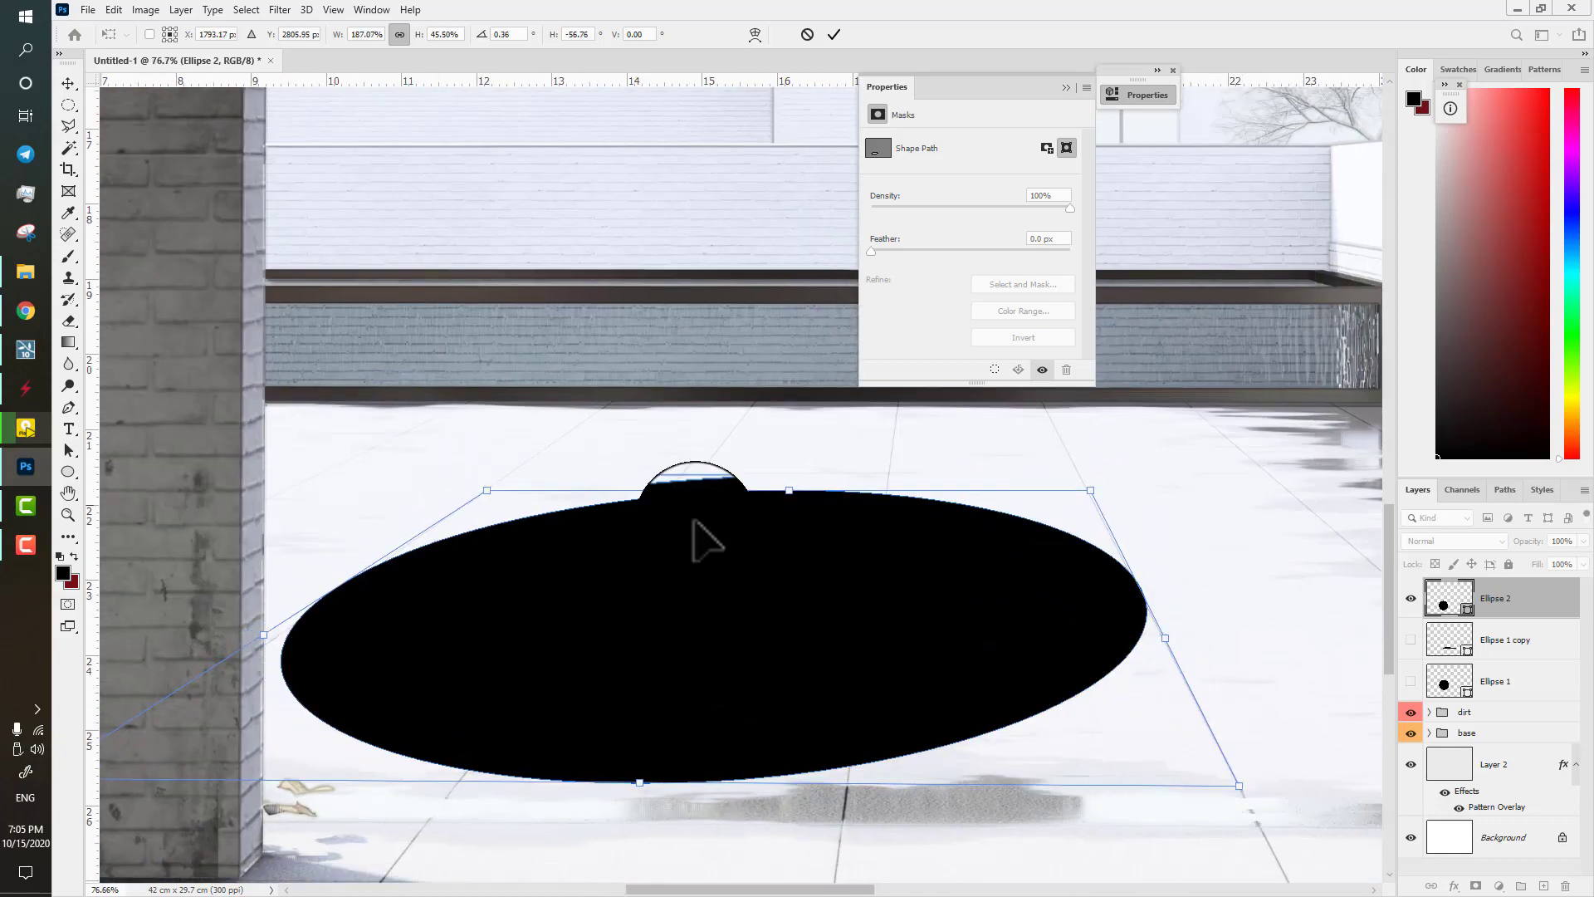
pyautogui.moveTo(1088, 491); pyautogui.dragTo(1094, 496)
pyautogui.press('Return')
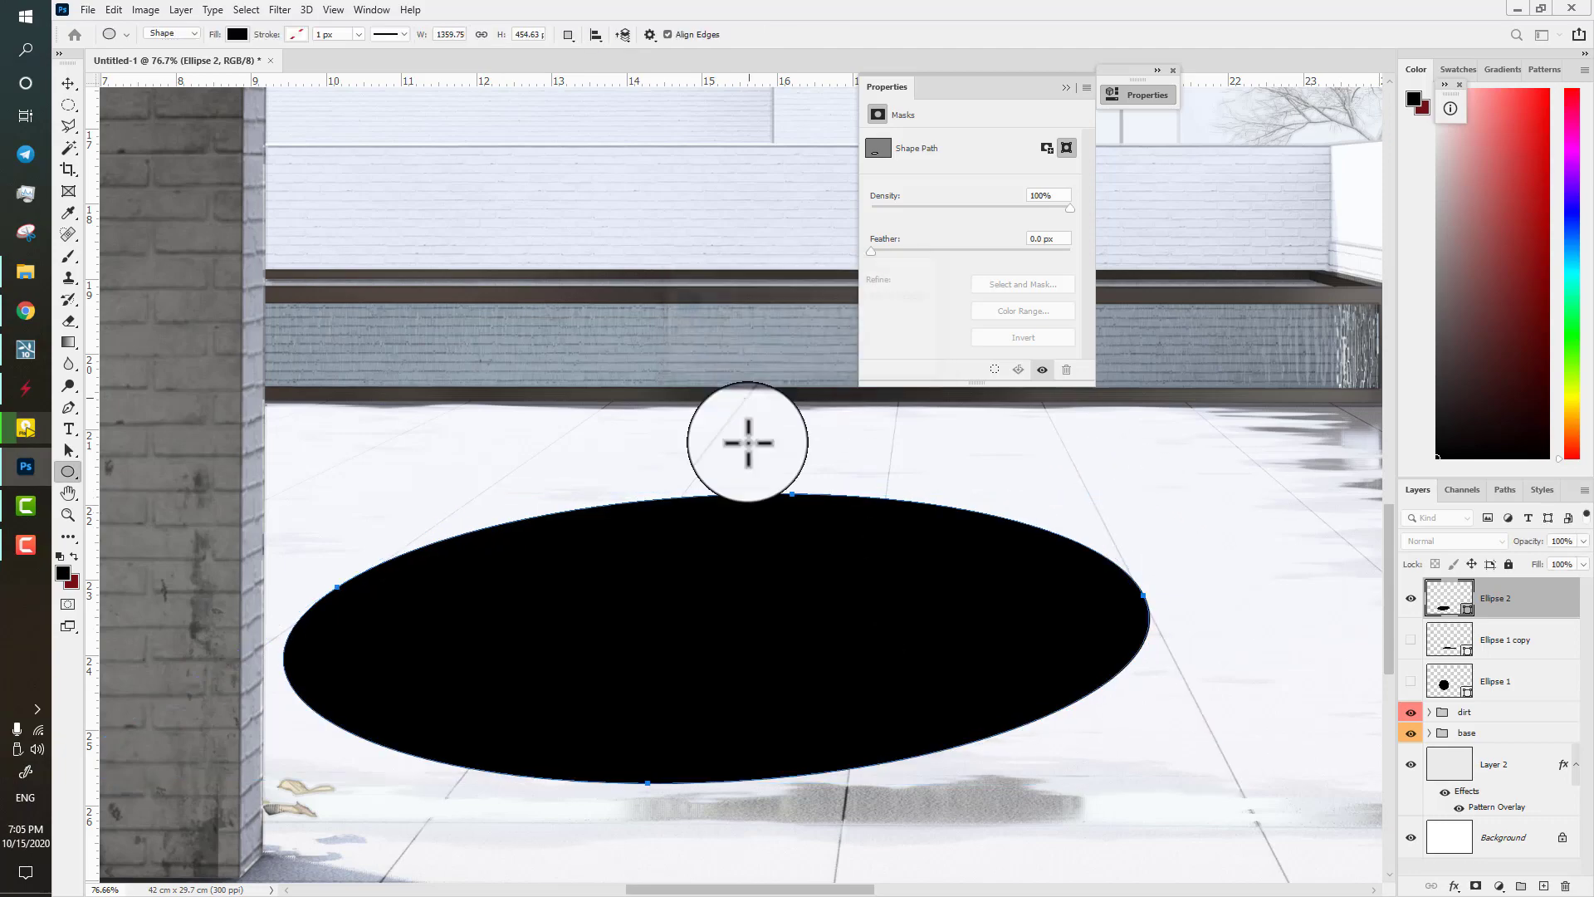
# - Shift the floor ellipse slightly back and away from the brick pier, and fine-tune the perspective at its far corner
pyautogui.hotkey('ctrl', '0')
pyautogui.hotkey('ctrl', 't')
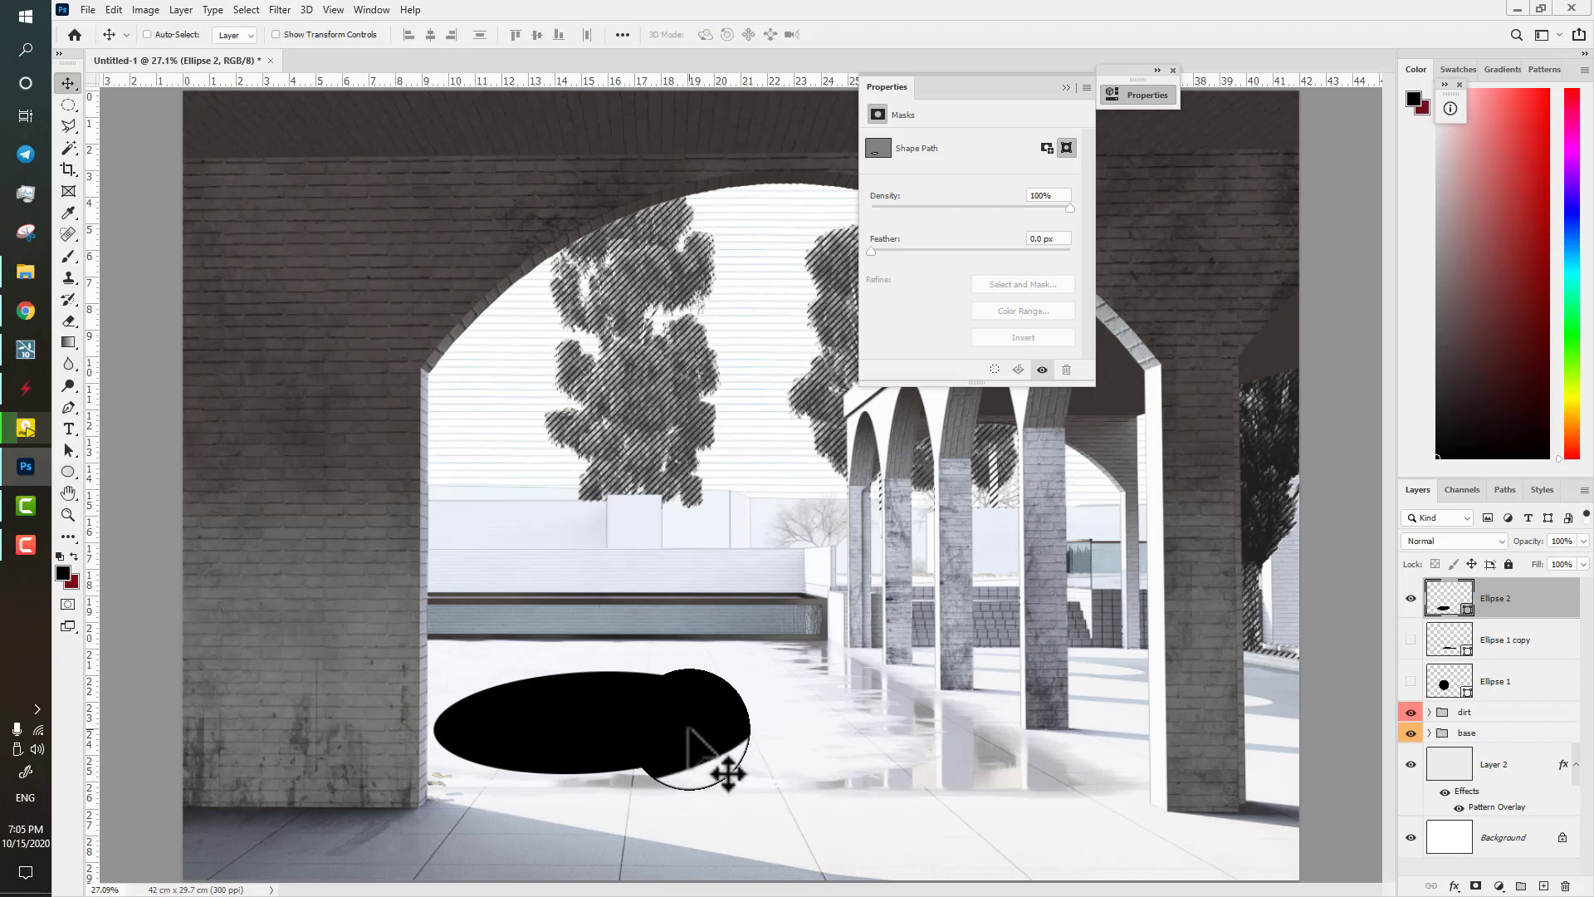
pyautogui.moveTo(712, 765); pyautogui.dragTo(747, 747)
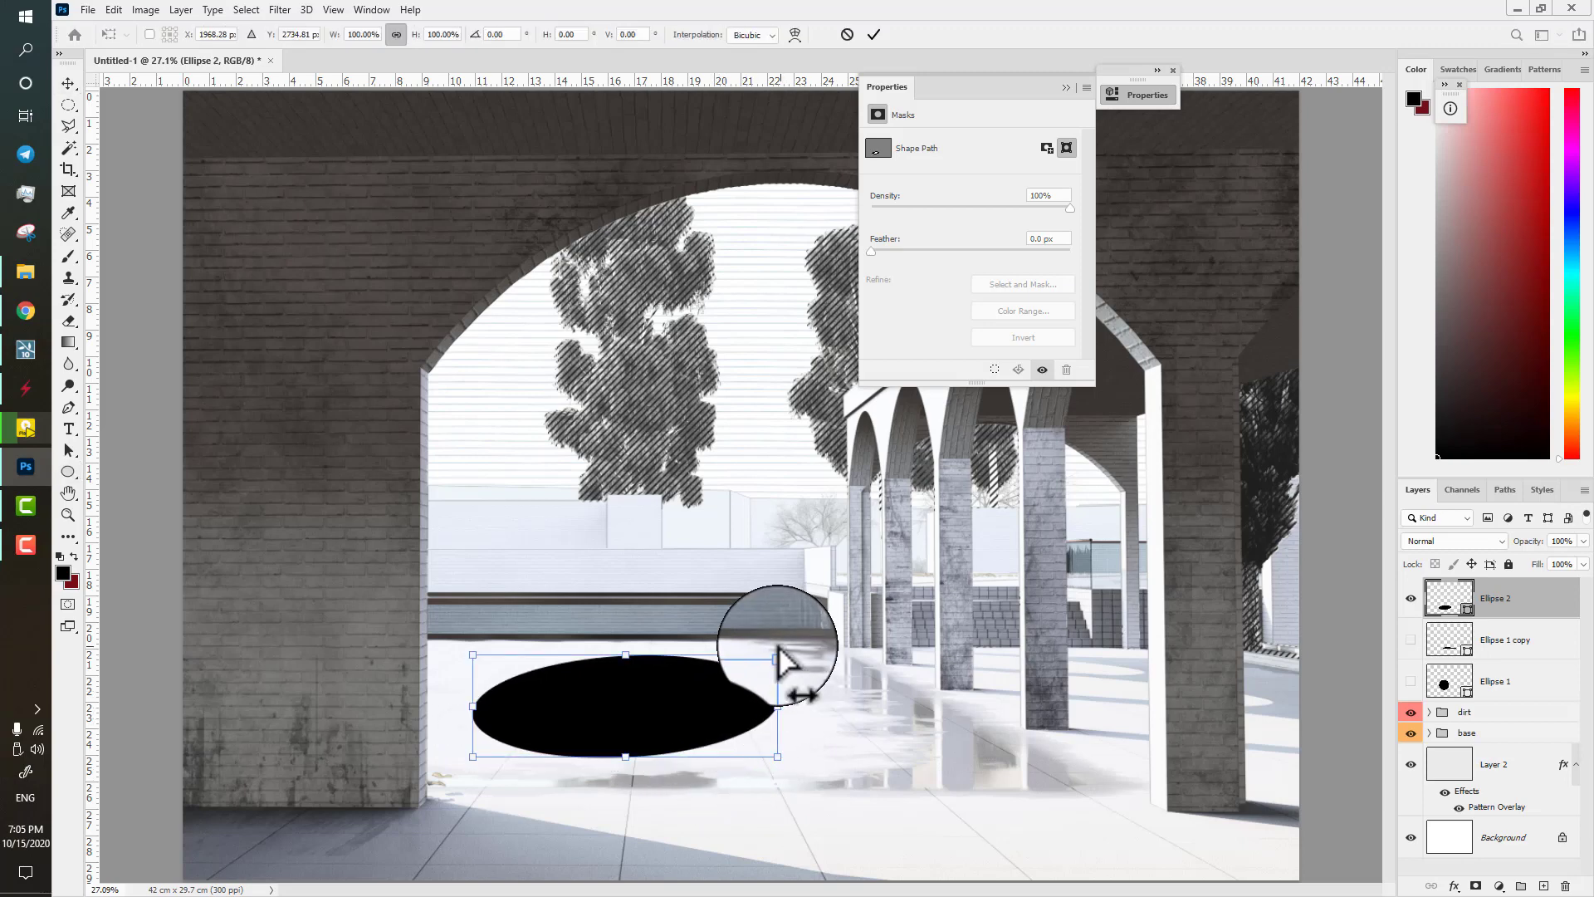
pyautogui.moveTo(777, 640); pyautogui.dragTo(770, 656)
pyautogui.press('Return')
pyautogui.scroll(-3, 745, 807)
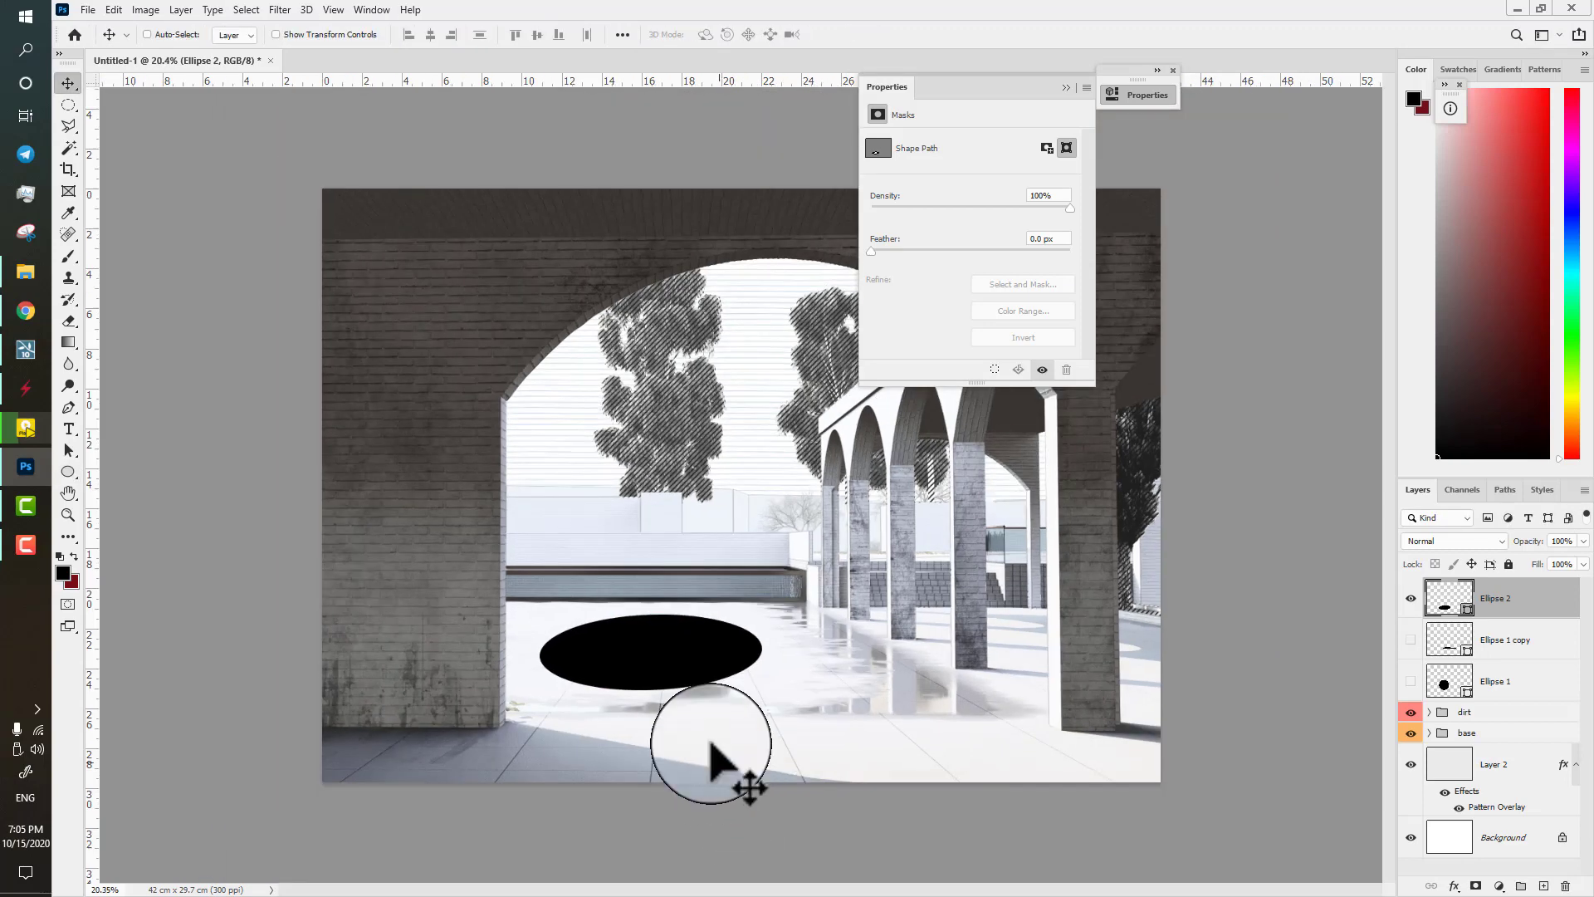
# - Flatten the floor ellipse to about 86% of its height and nudge it slightly away from the pier
pyautogui.hotkey('ctrl', 't')
pyautogui.moveTo(655, 619); pyautogui.dragTo(658, 623)
pyautogui.moveTo(651, 691); pyautogui.dragTo(650, 683)
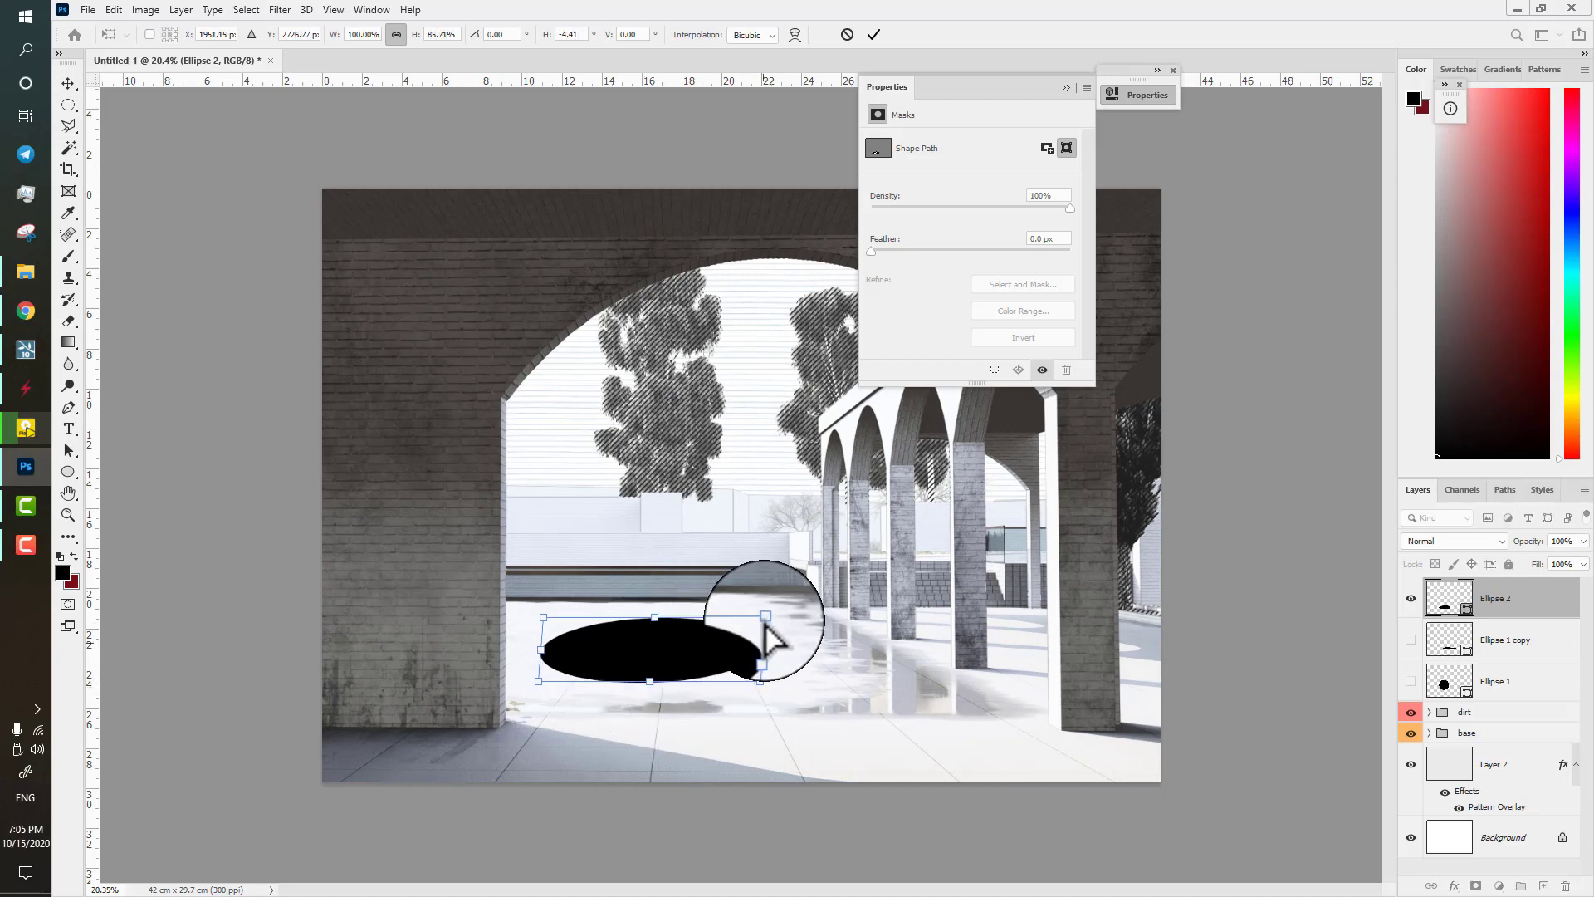
pyautogui.press('Return')
pyautogui.scroll(-4, 694, 729)
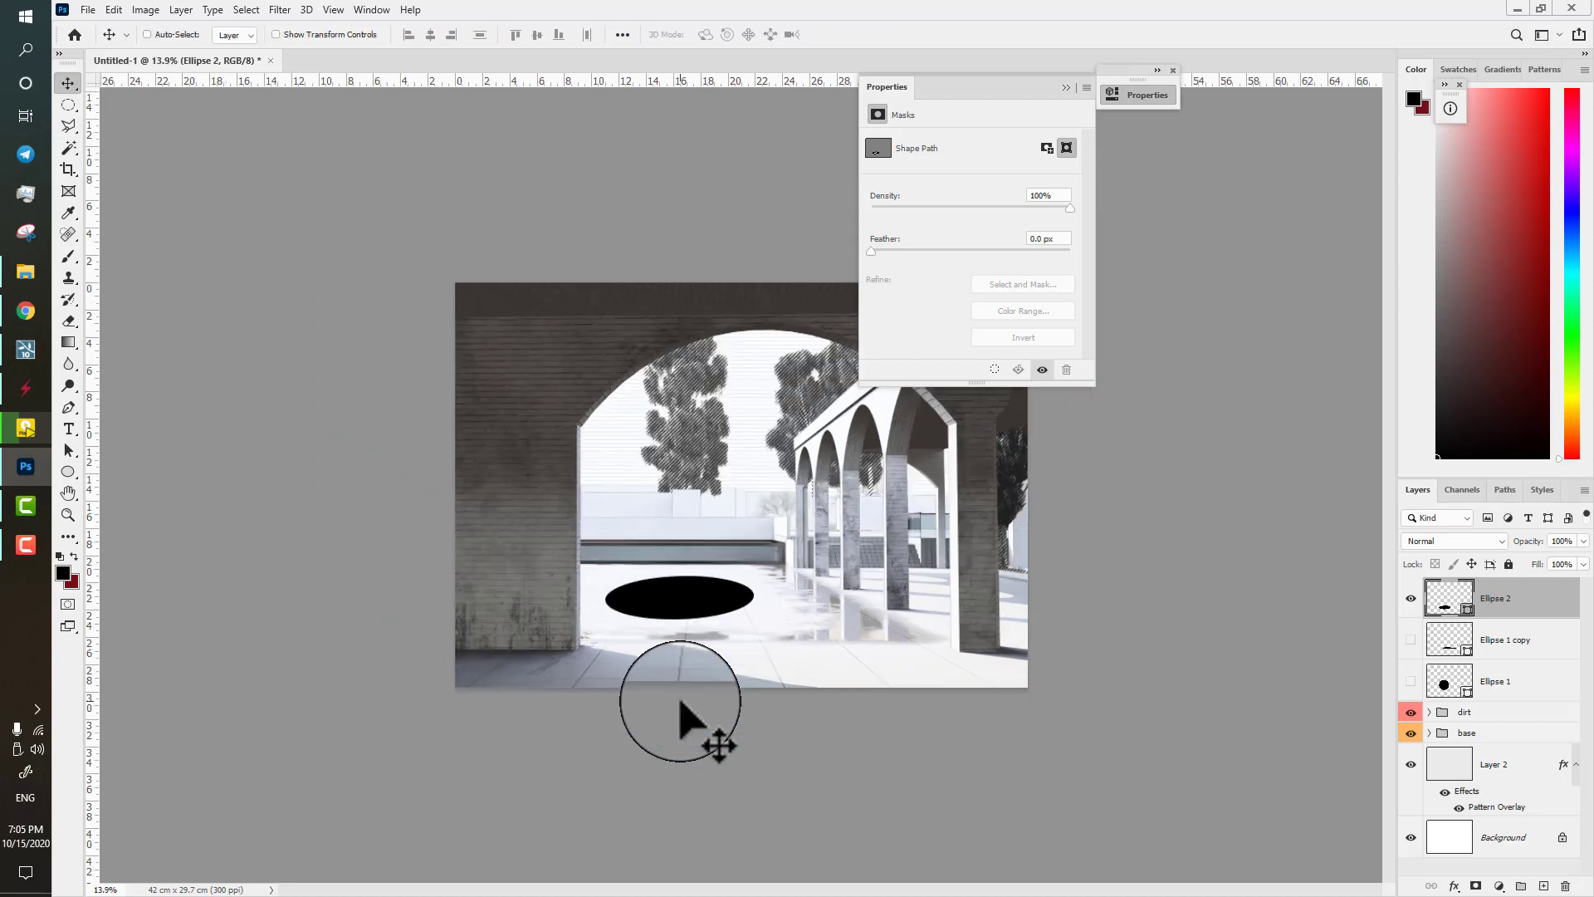
pyautogui.moveTo(686, 606); pyautogui.dragTo(718, 611)
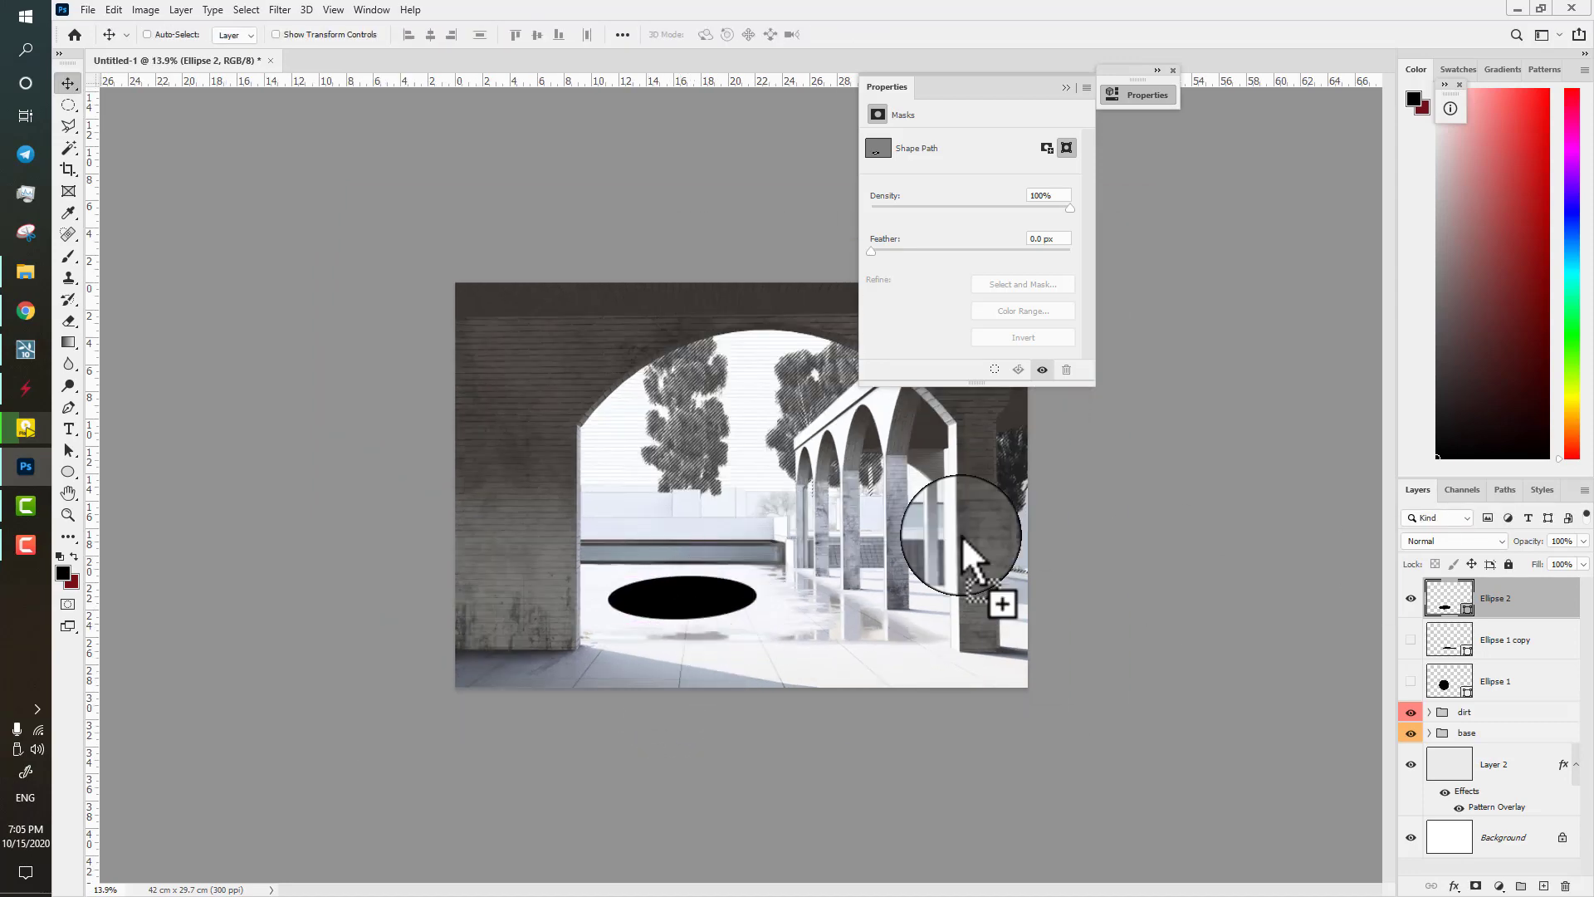
# - Place the upside-down falling figure image above the floor ellipse and mask out its plain background using a Magic Wand selection
pyautogui.moveTo(961, 535); pyautogui.dragTo(734, 520)
pyautogui.press('Return')
pyautogui.press('w')
pyautogui.click(699, 527)
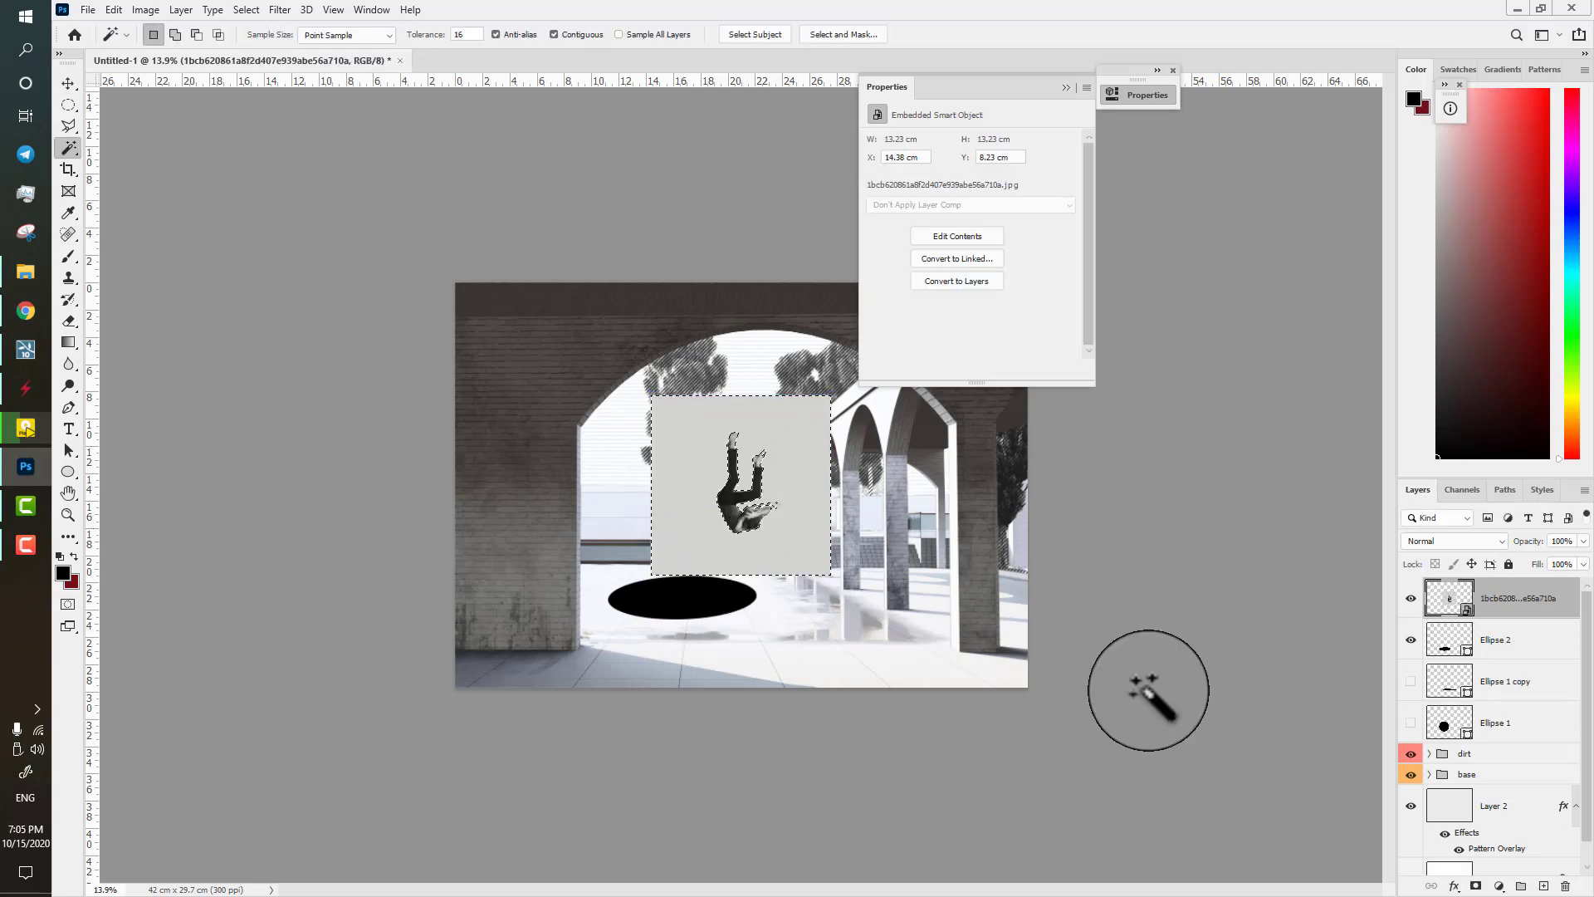
pyautogui.click(1476, 885)
pyautogui.press('v')
pyautogui.scroll(4, 689, 549)
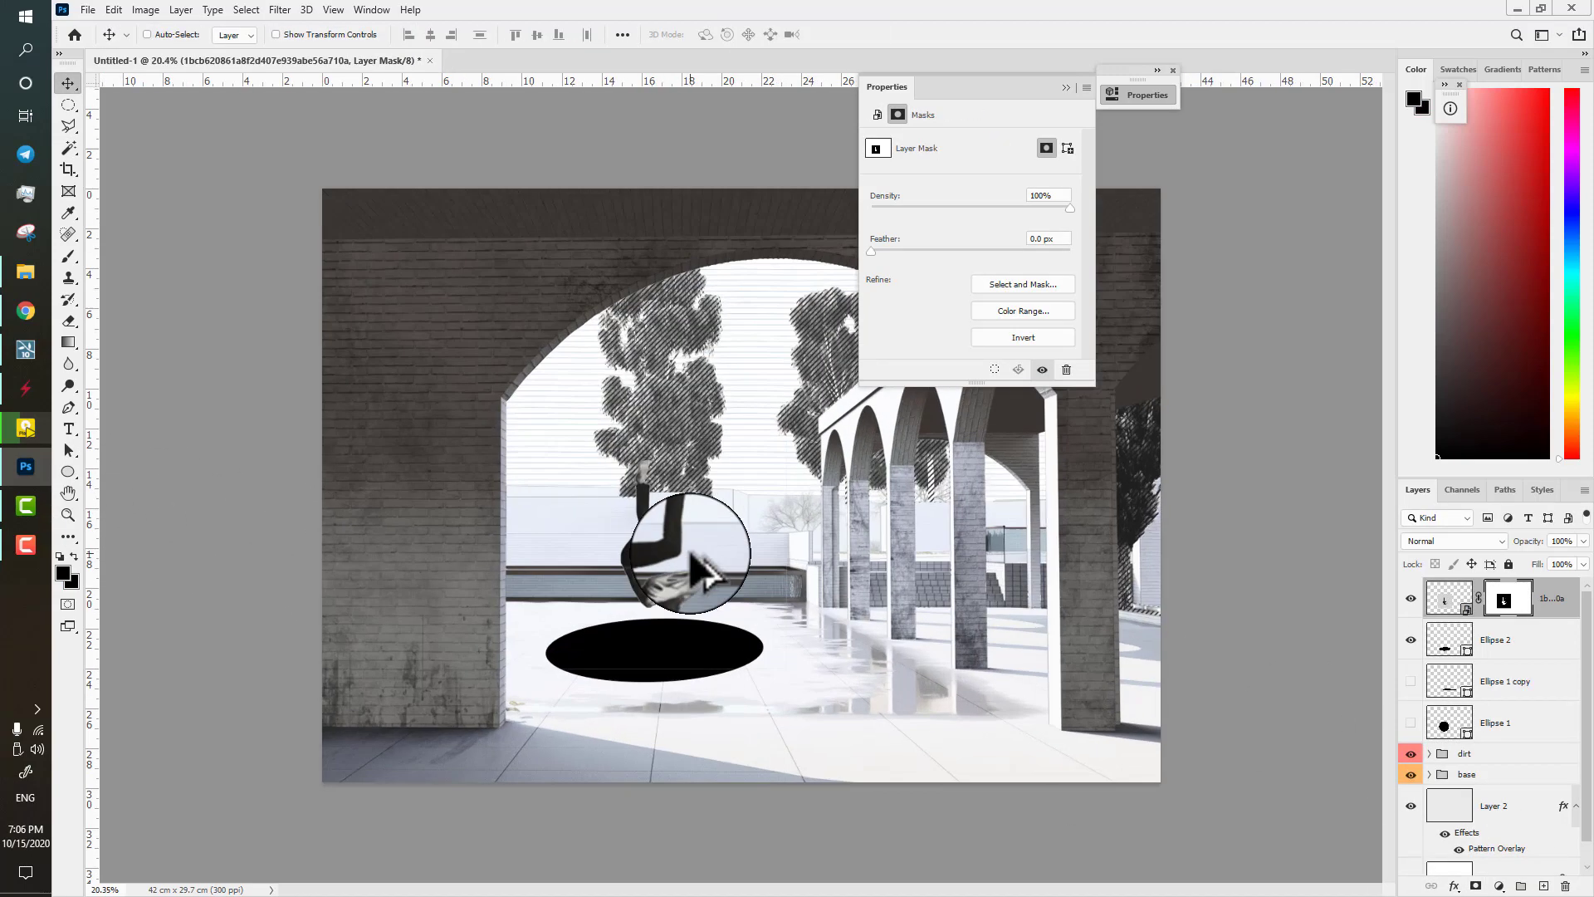
# - Fill the layer mask with black everywhere outside an elliptical area around the falling figure
pyautogui.scroll(1, 689, 550)
pyautogui.press('m')
pyautogui.moveTo(555, 425); pyautogui.dragTo(742, 662)
pyautogui.rightClick(668, 585)
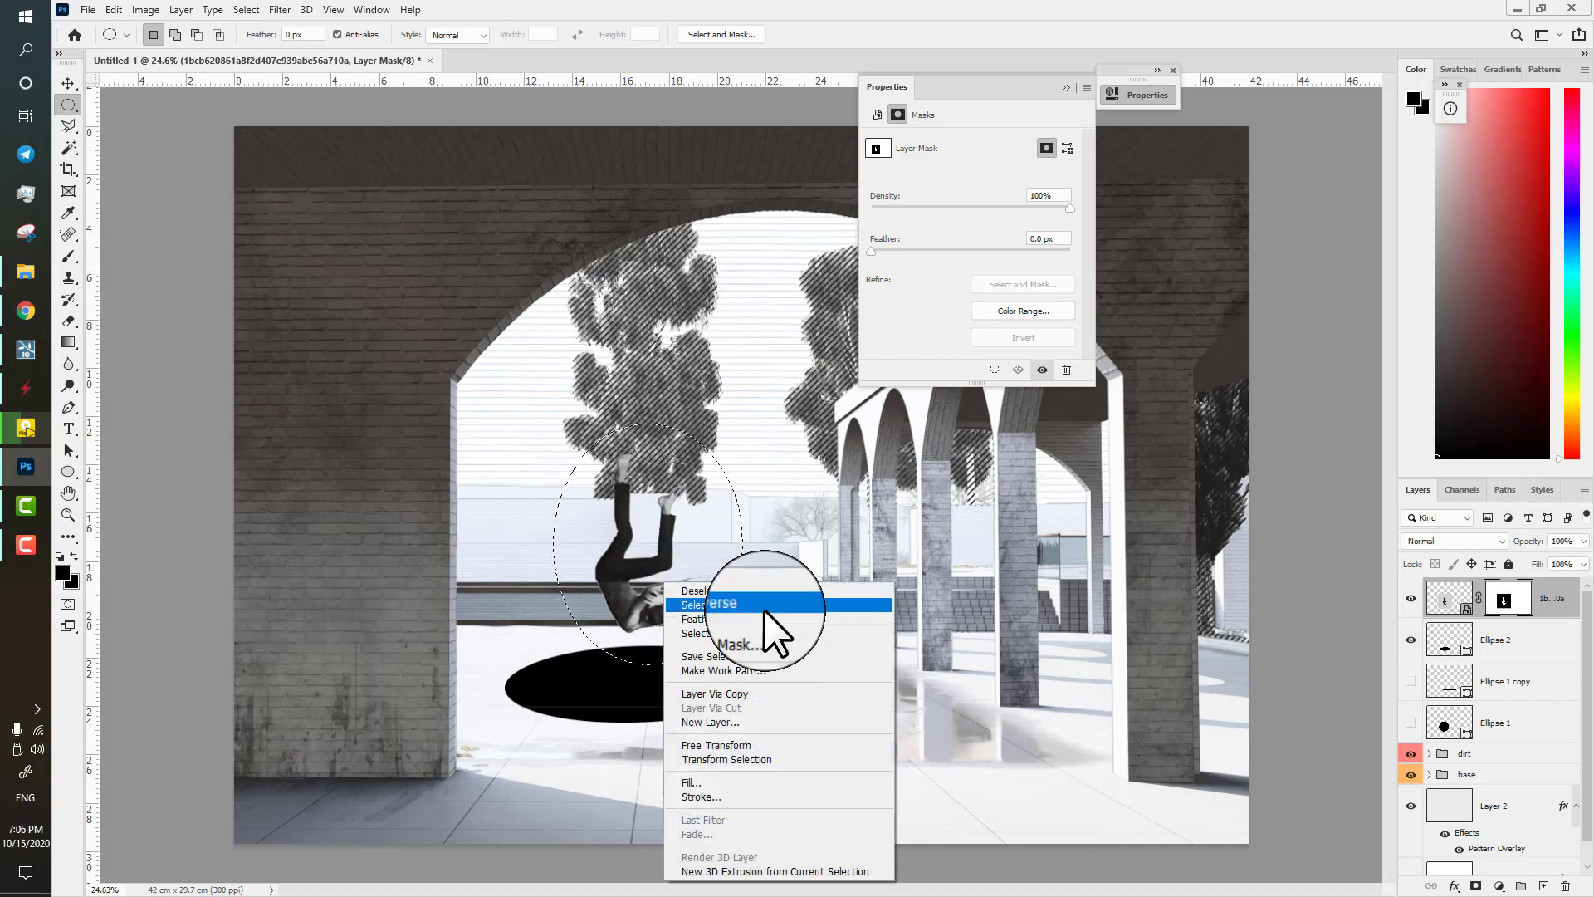
pyautogui.click(764, 609)
pyautogui.press('Delete')
pyautogui.hotkey('ctrl', 'd')
pyautogui.scroll(-6, 756, 682)
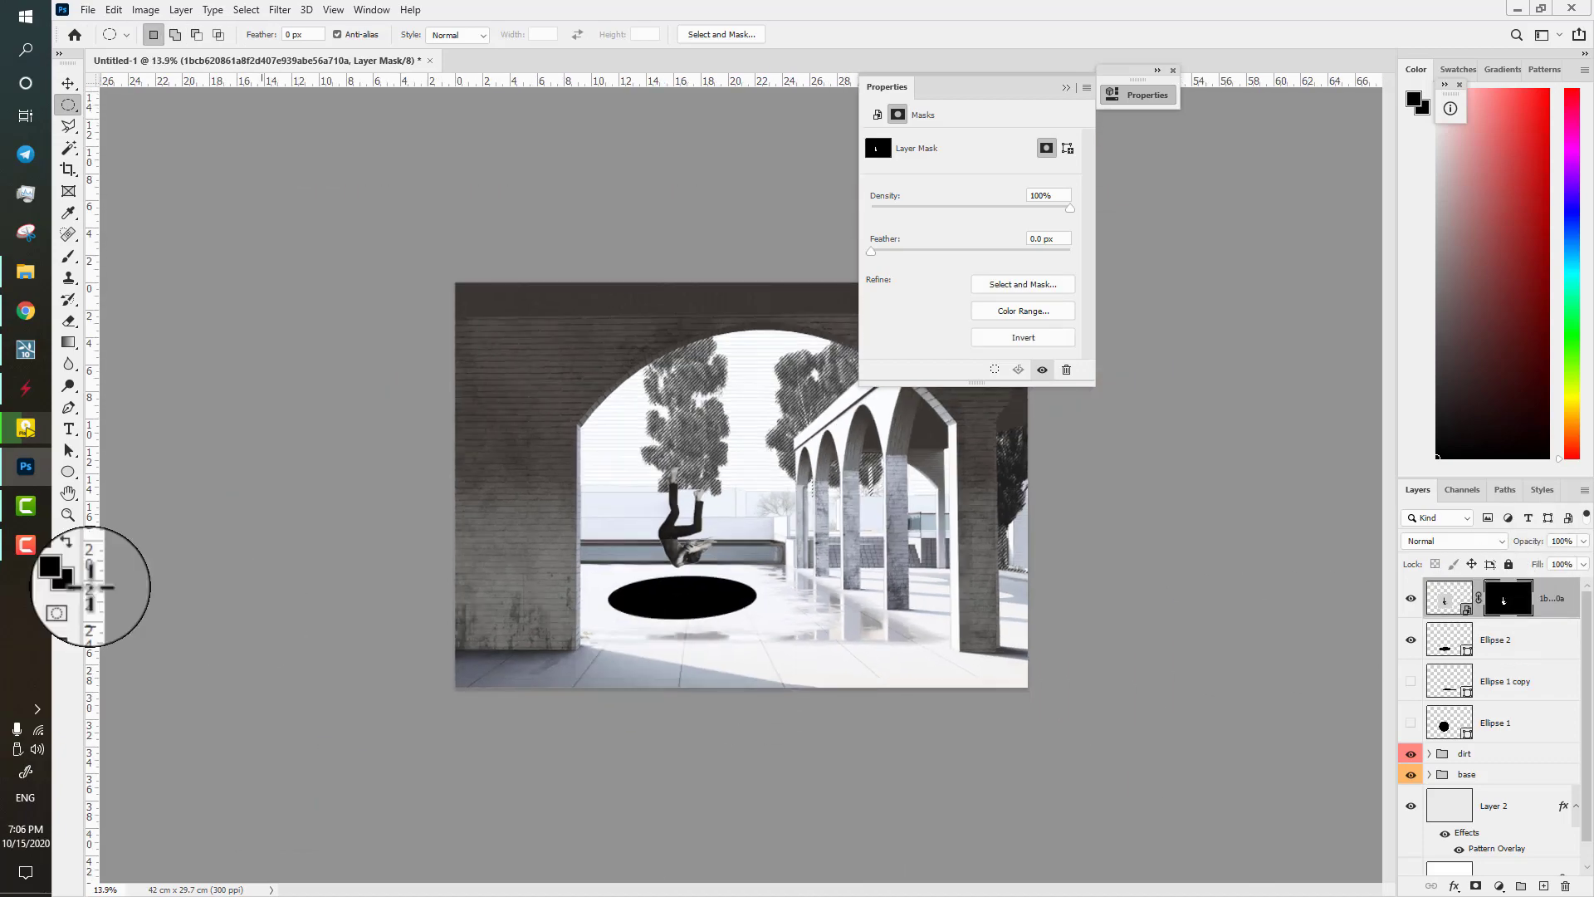
pyautogui.click(24, 470)
pyautogui.click(23, 473)
pyautogui.click(27, 509)
pyautogui.click(27, 509)
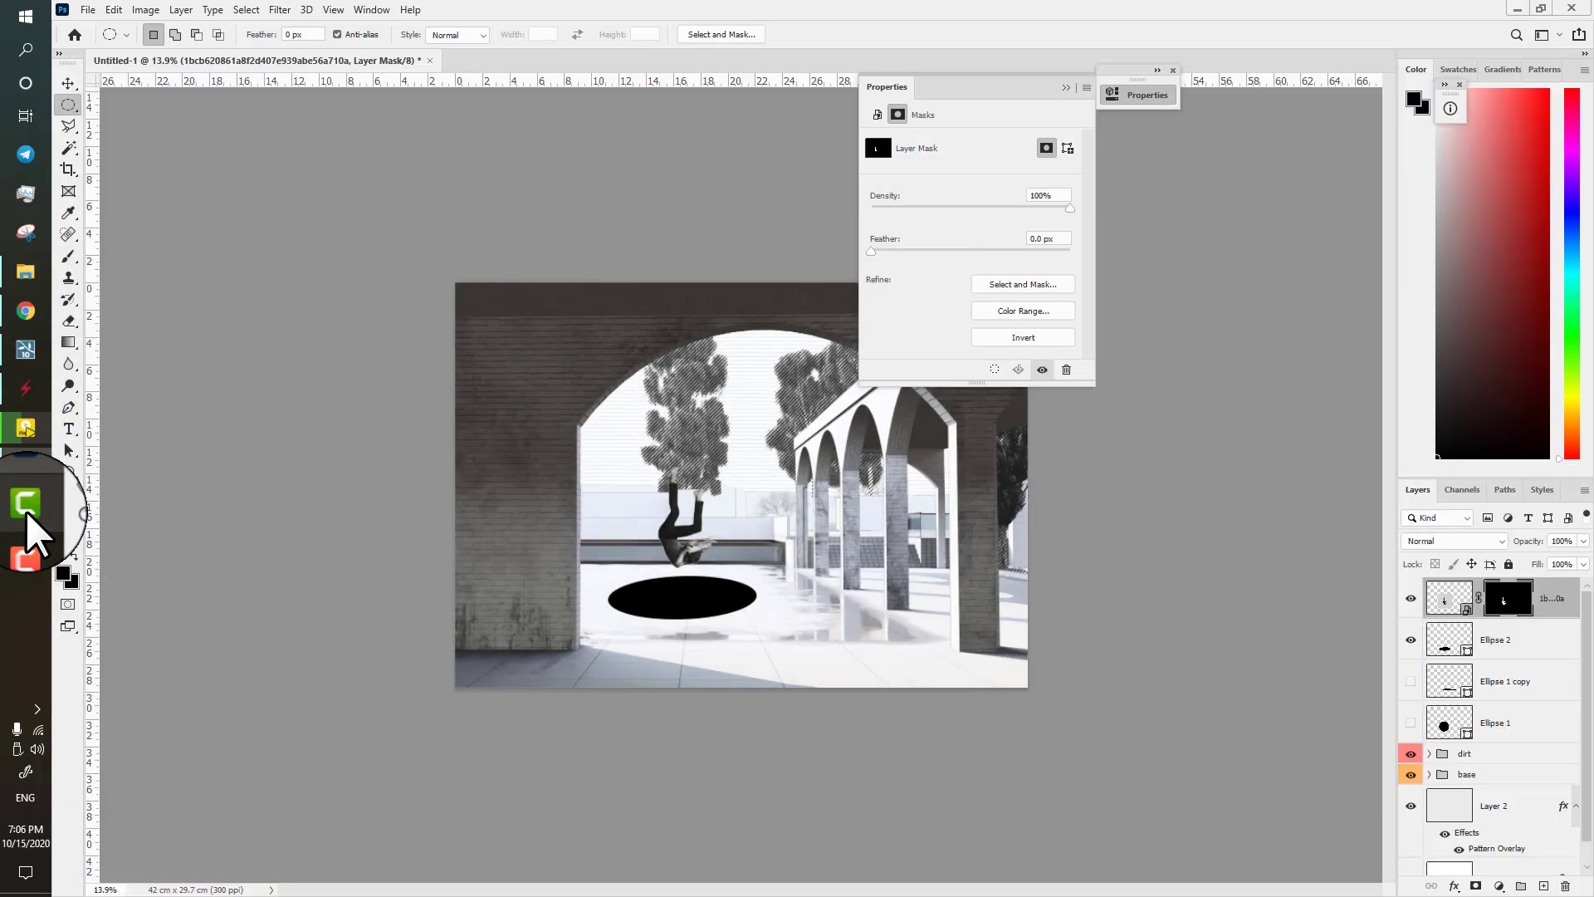
pyautogui.click(26, 541)
# - Group the falling figure layer with the floor ellipse beneath it and name the group 1
pyautogui.click(1065, 87)
pyautogui.scroll(5, 637, 588)
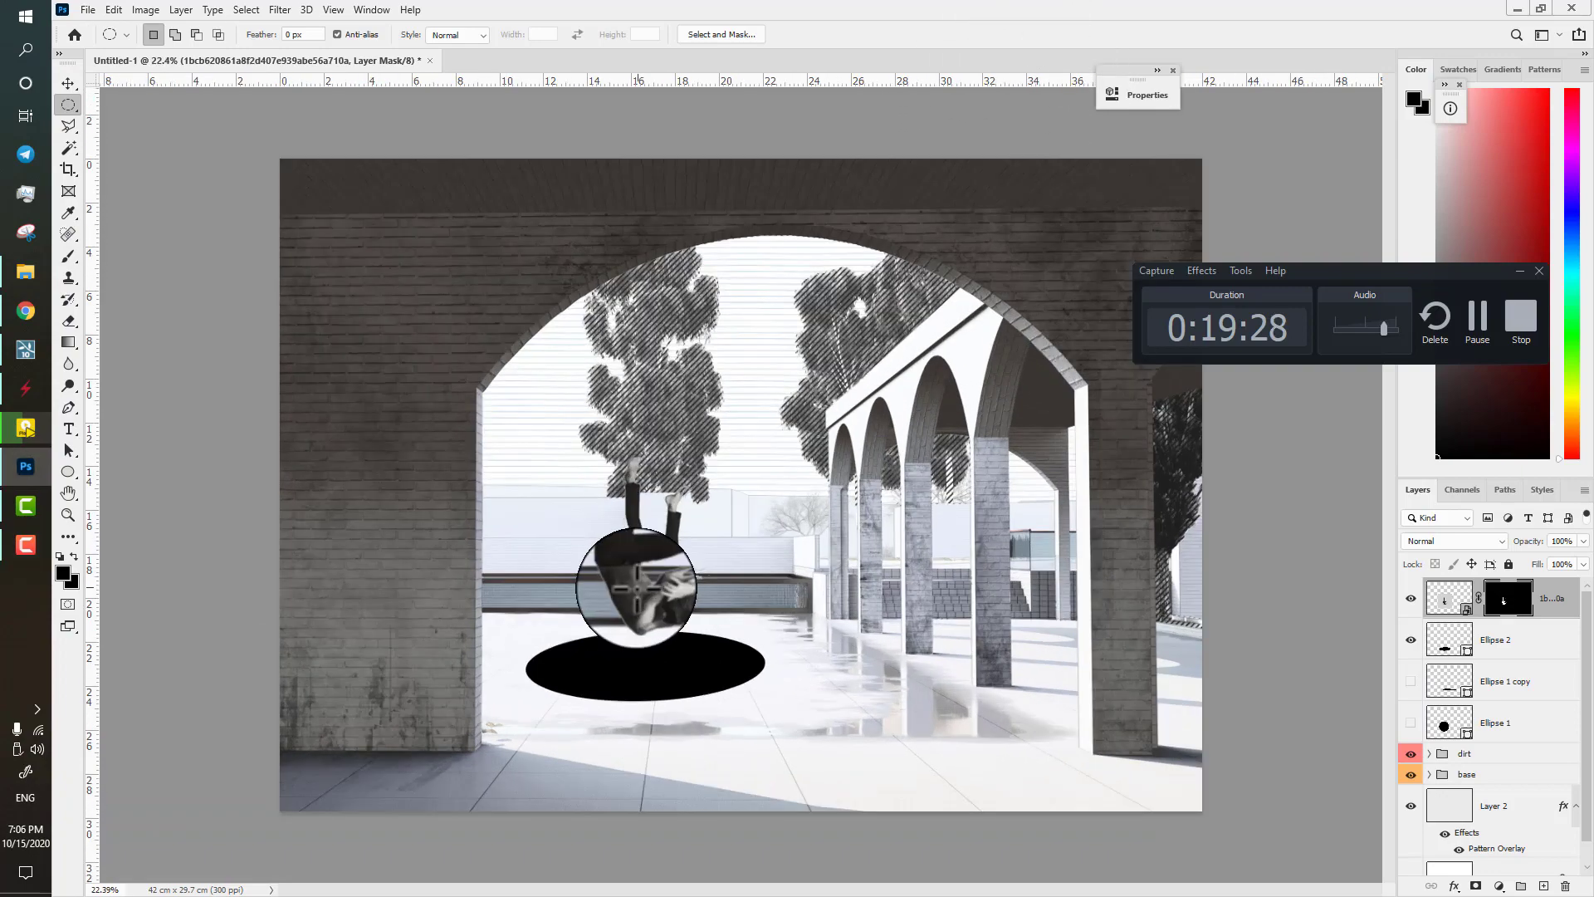
pyautogui.scroll(3, 636, 588)
pyautogui.press('v')
pyautogui.scroll(-1, 1579, 690)
pyautogui.keyDown('ctrl'); pyautogui.click(1522, 623); pyautogui.keyUp('ctrl')
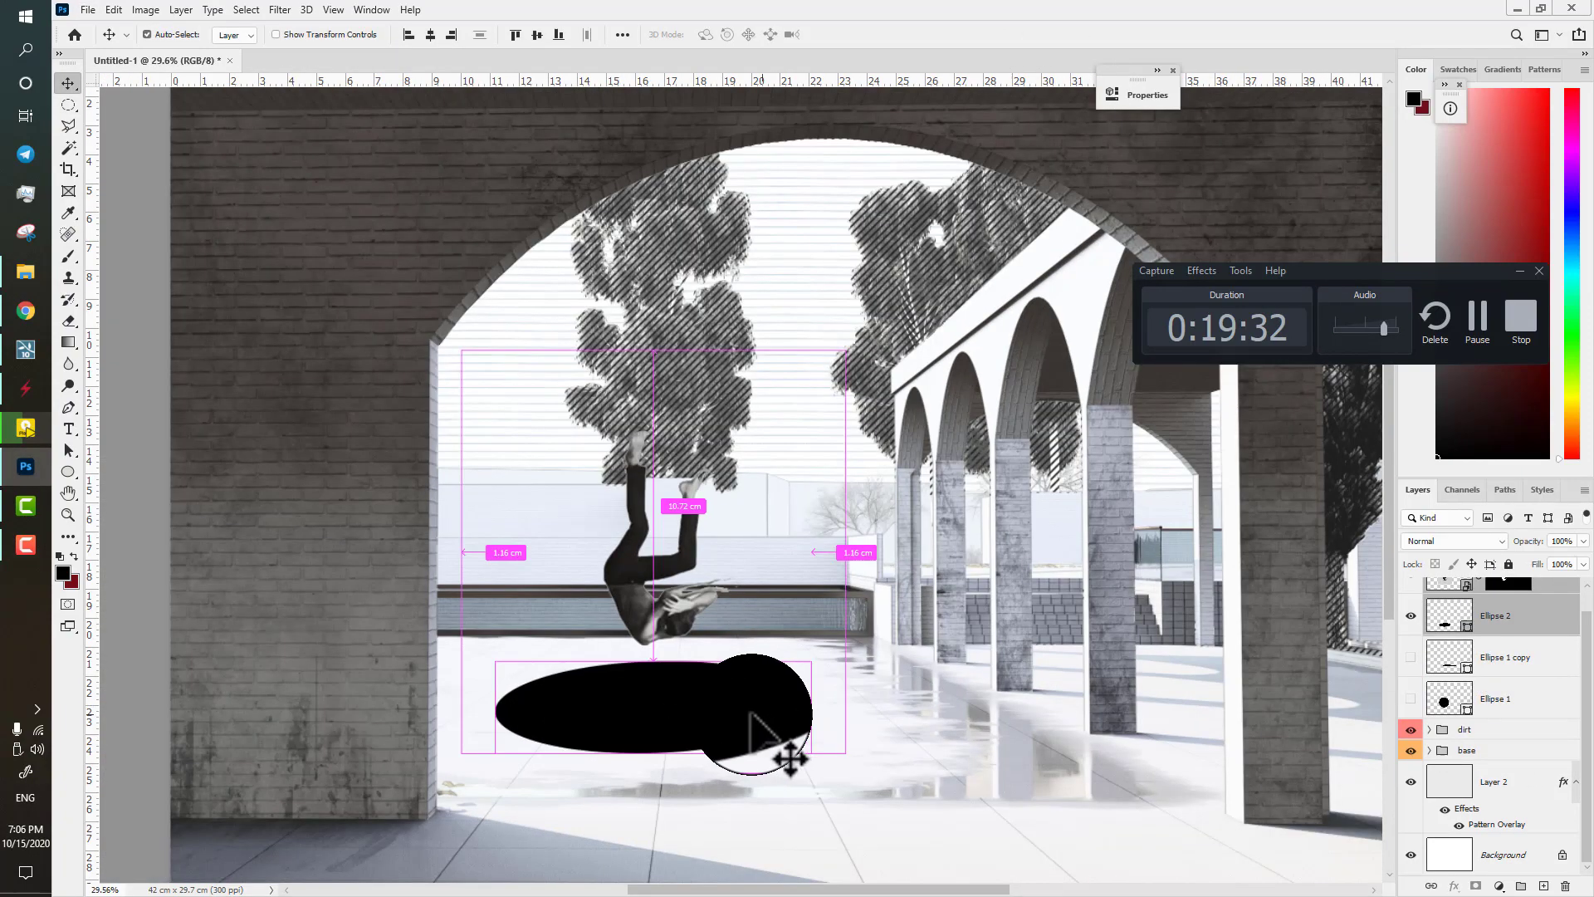
pyautogui.hotkey('ctrl', 'g')
pyautogui.scroll(-3, 988, 780)
pyautogui.doubleClick(1471, 586)
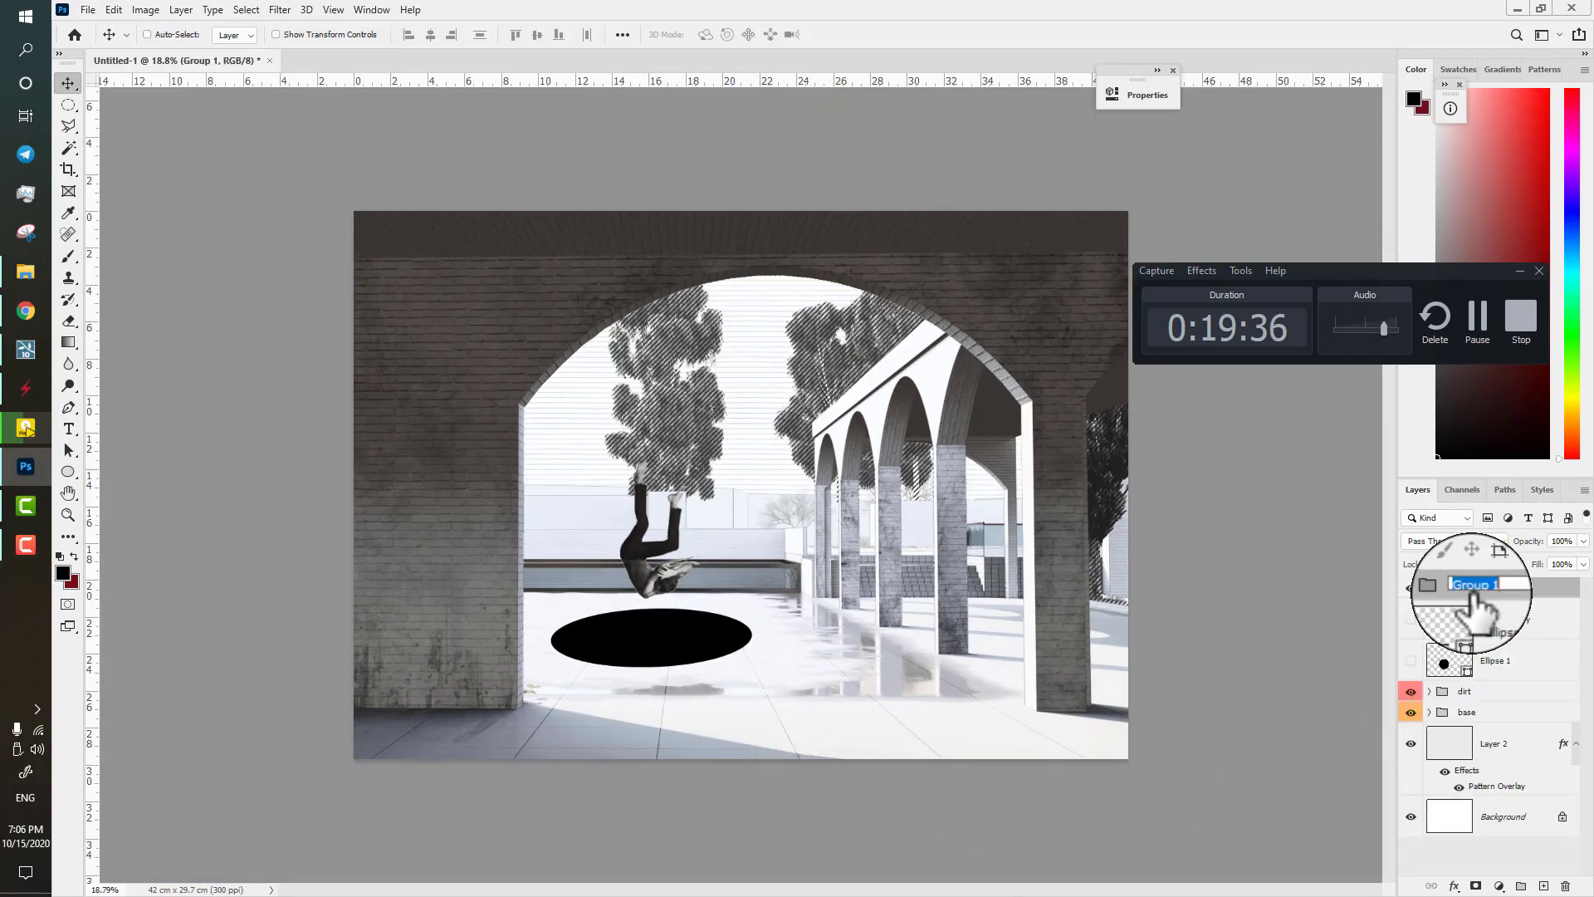
pyautogui.write('1')
pyautogui.press('Return')
# - Hide group 1, show the original circle and its shadow, and move both slightly down toward the brick pier
pyautogui.click(1410, 587)
pyautogui.click(1410, 660)
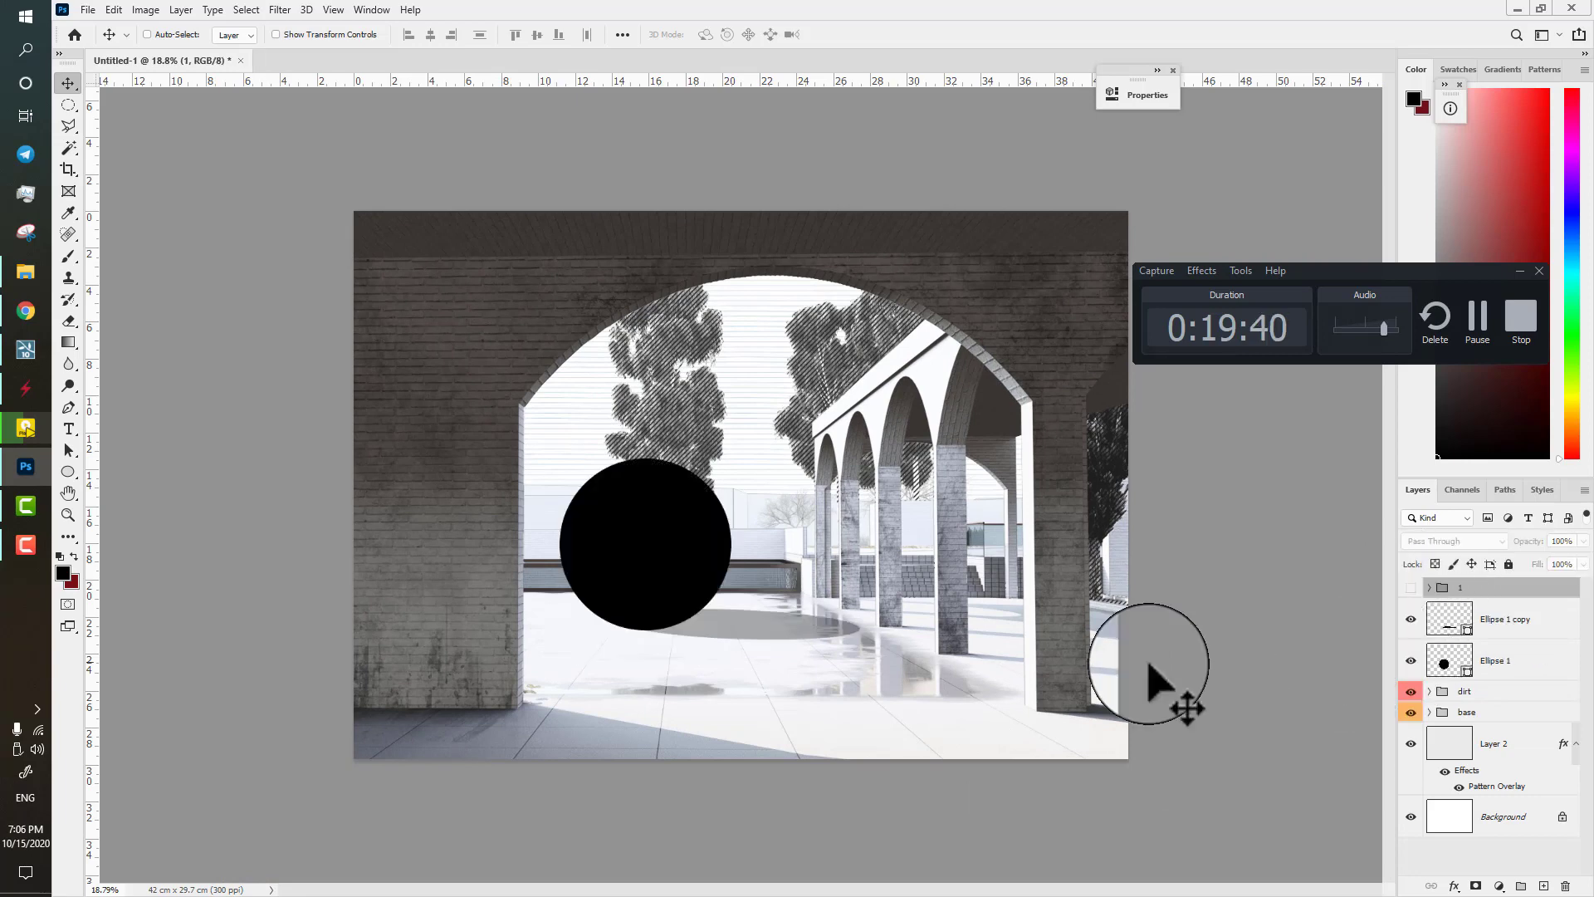
pyautogui.click(1504, 622)
pyautogui.keyDown('ctrl'); pyautogui.click(1504, 660); pyautogui.keyUp('ctrl')
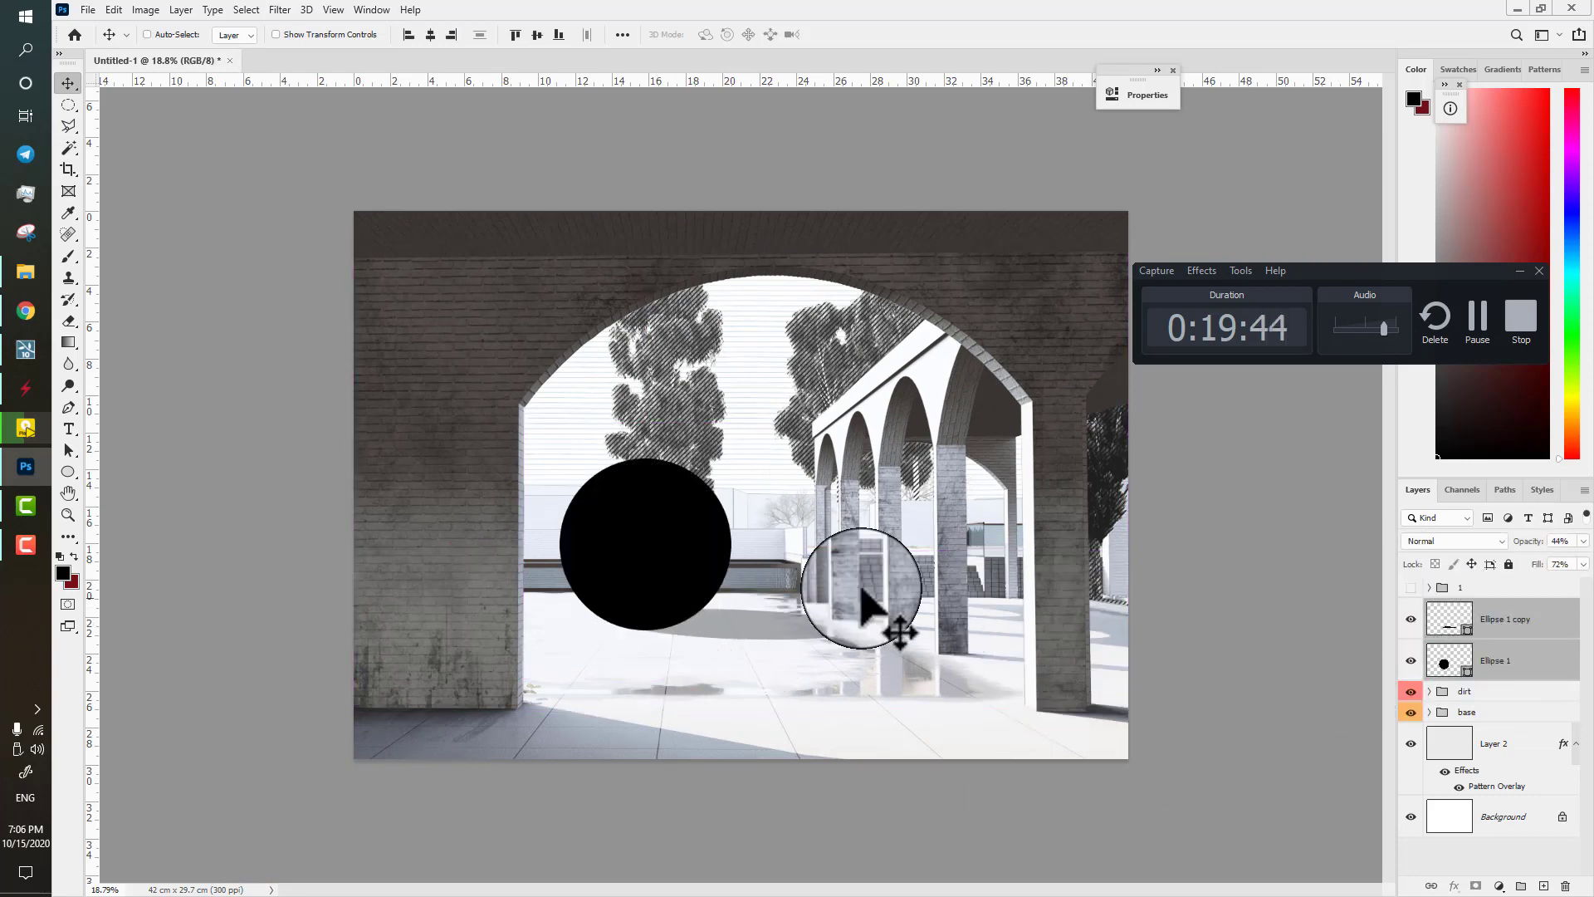
pyautogui.moveTo(669, 575); pyautogui.dragTo(662, 582)
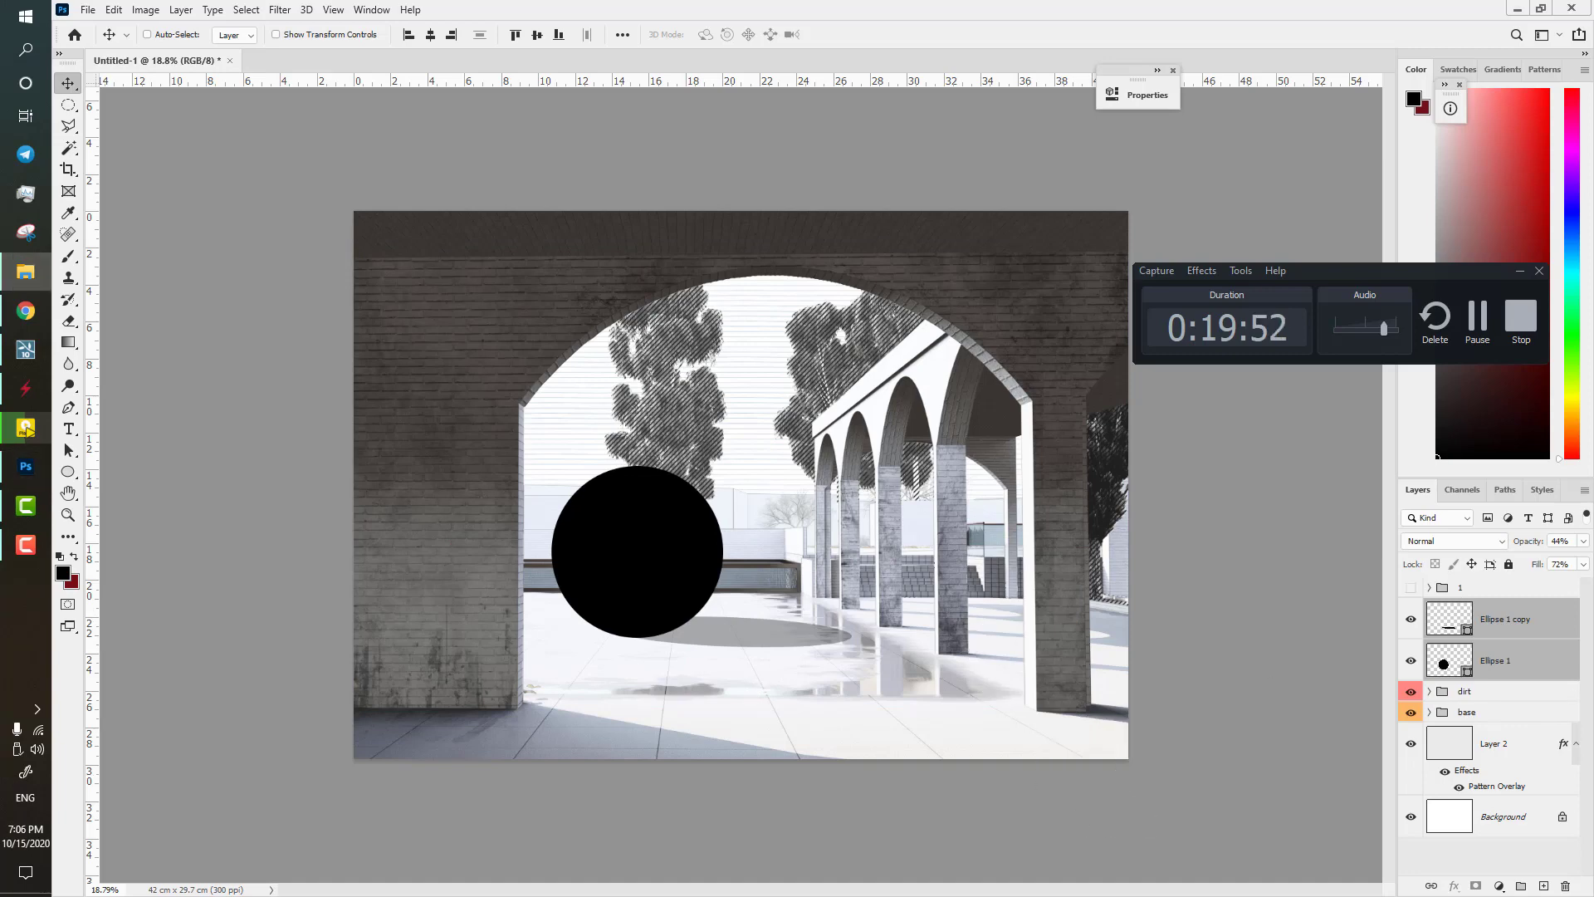
# - Place the image of the man standing with his back turned into the composition
pyautogui.click(1478, 323)
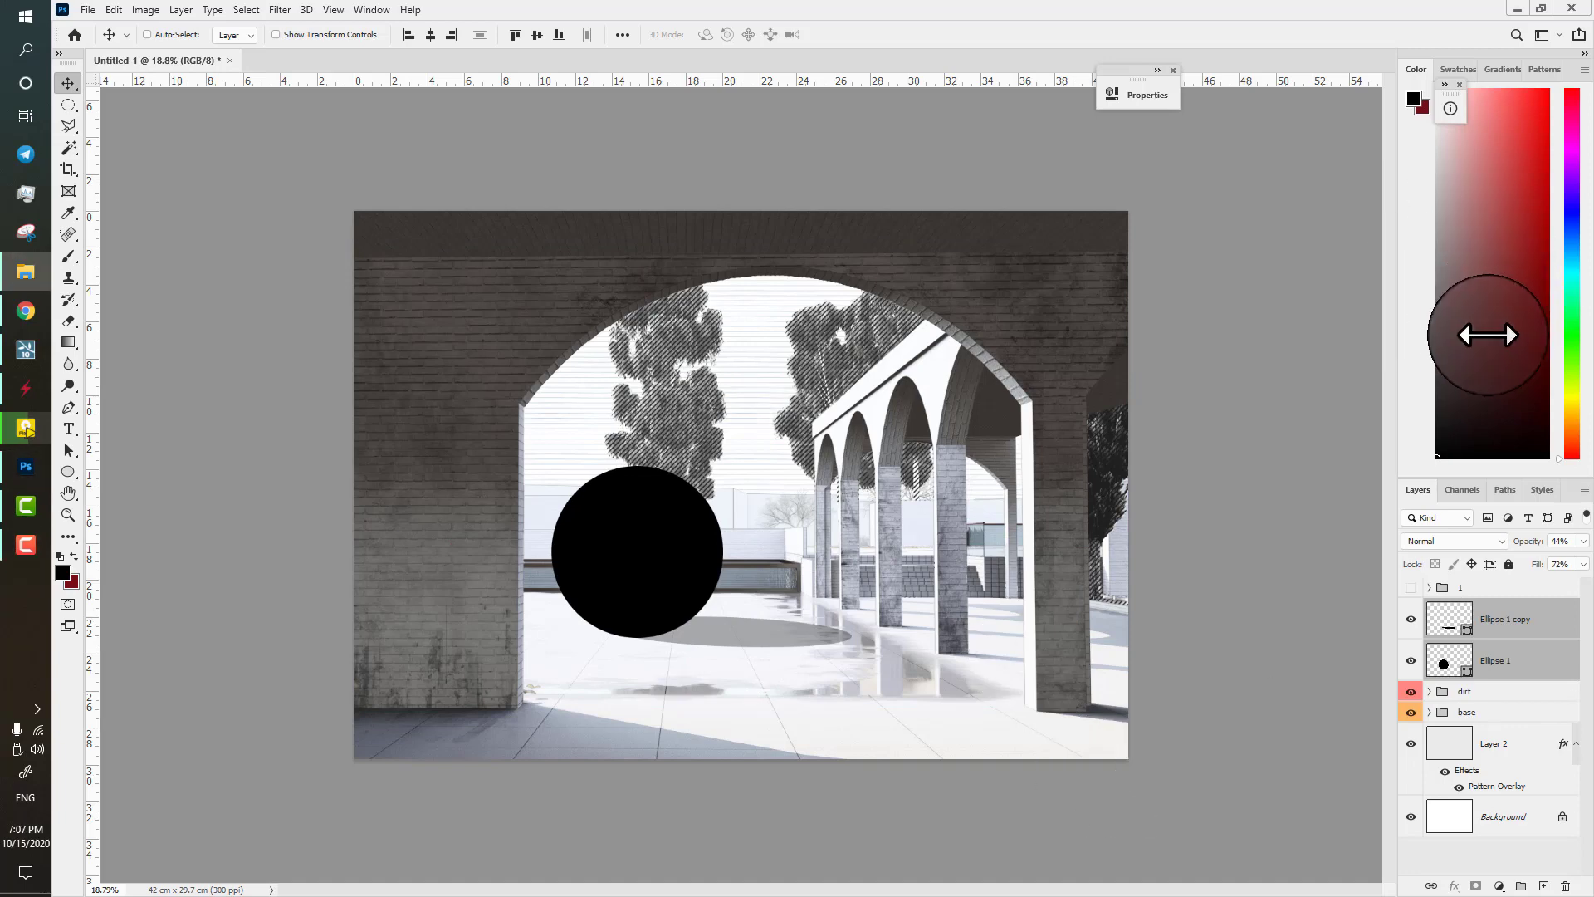
pyautogui.moveTo(1486, 334); pyautogui.dragTo(723, 652)
pyautogui.press('Return')
pyautogui.press('w')
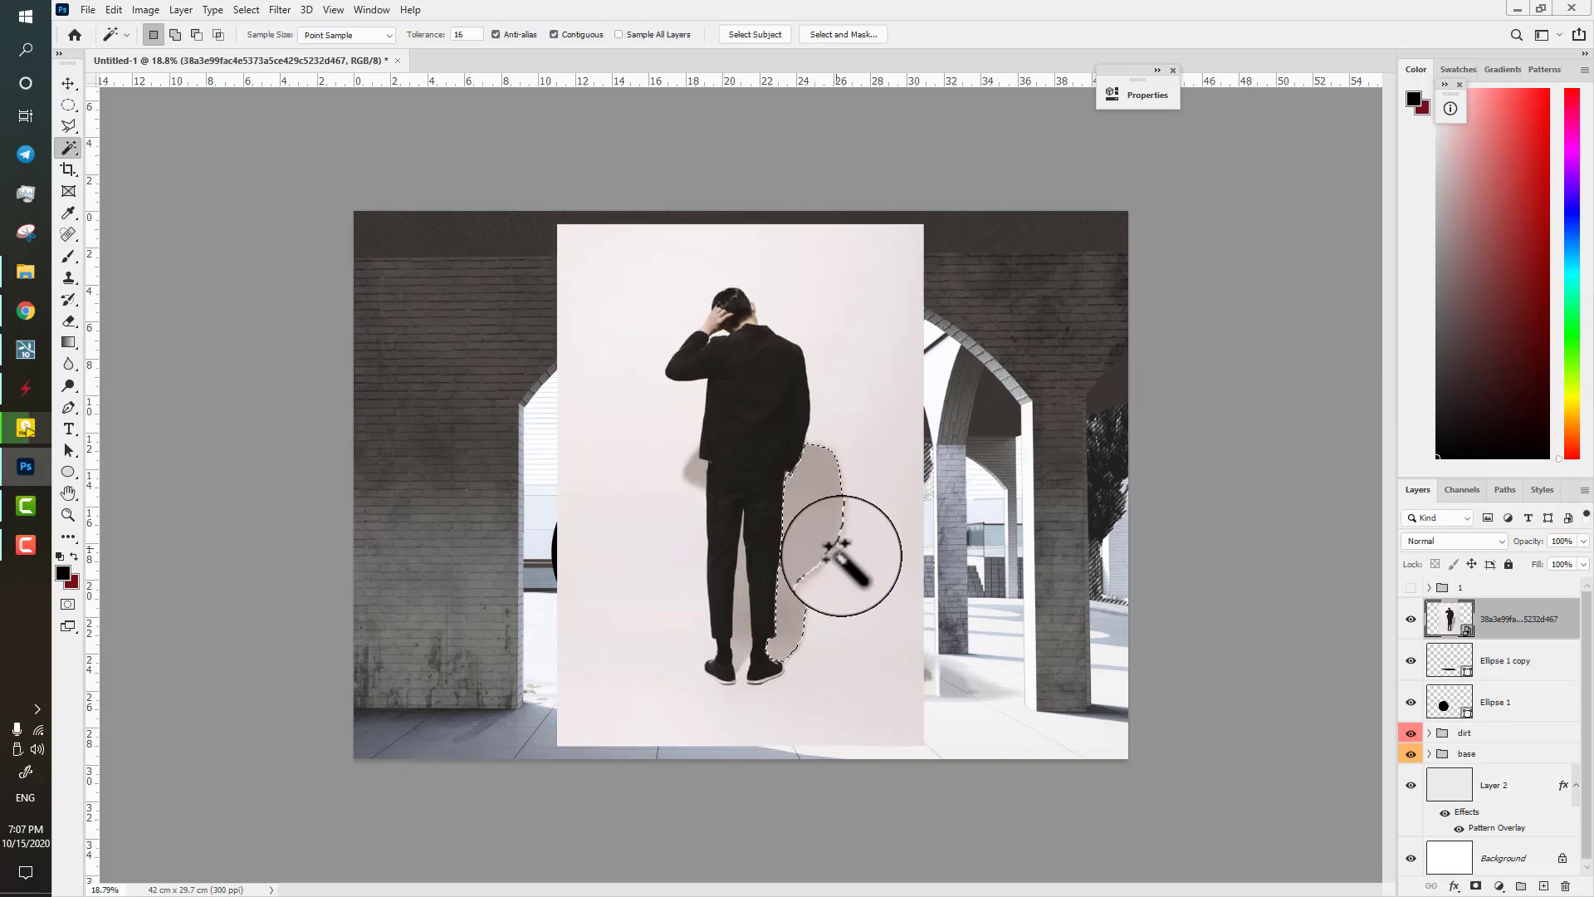
pyautogui.click(869, 573)
pyautogui.hotkey('ctrl', 'd')
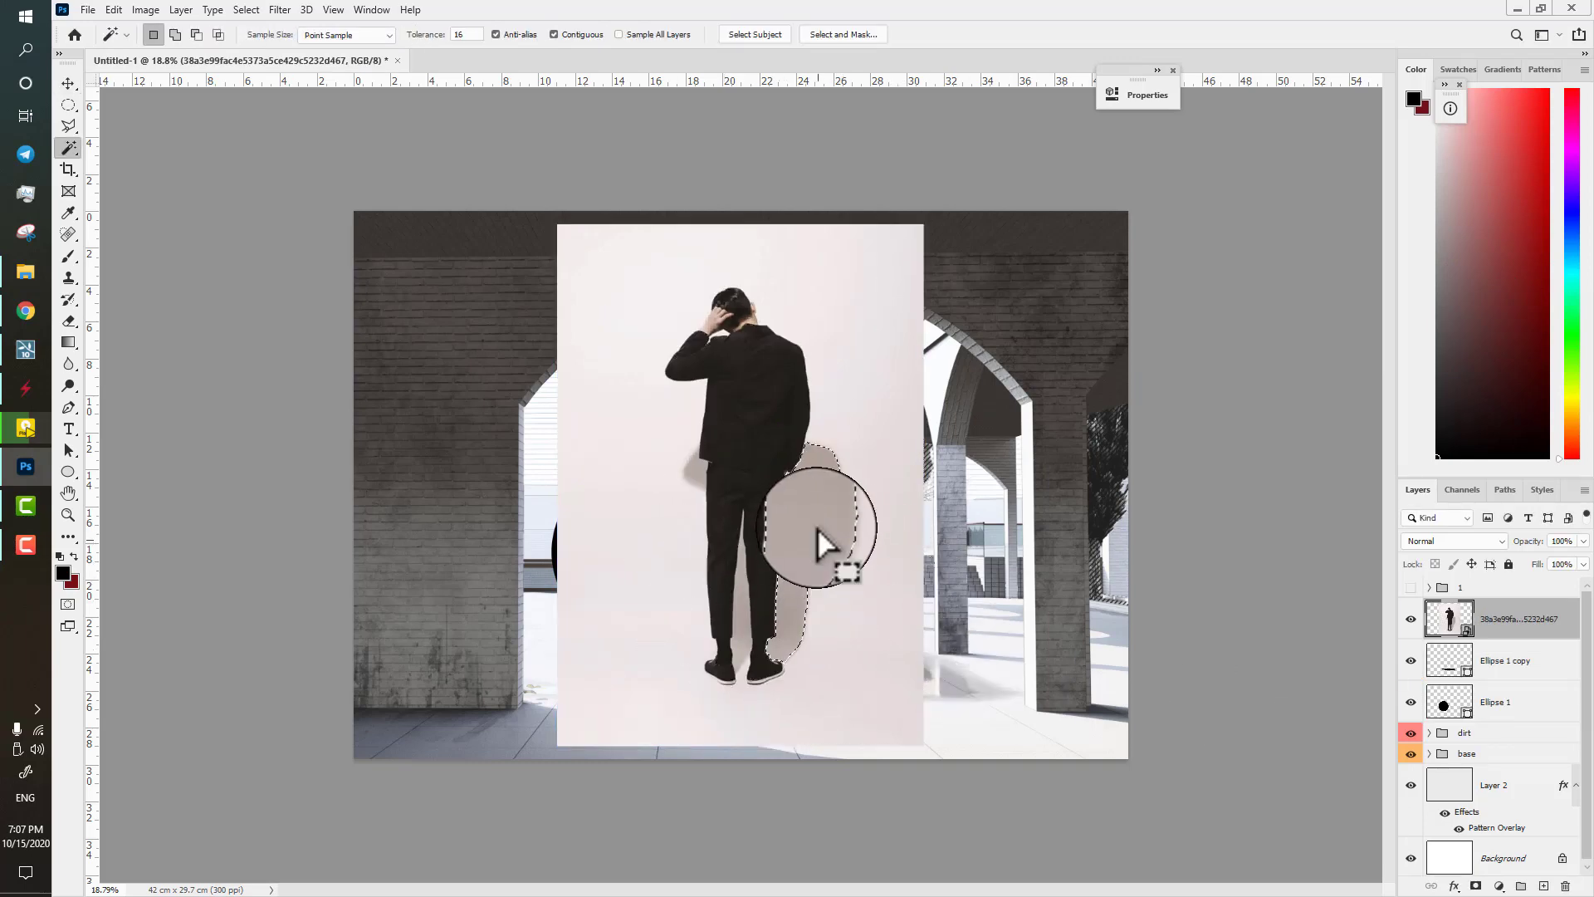
pyautogui.click(873, 551)
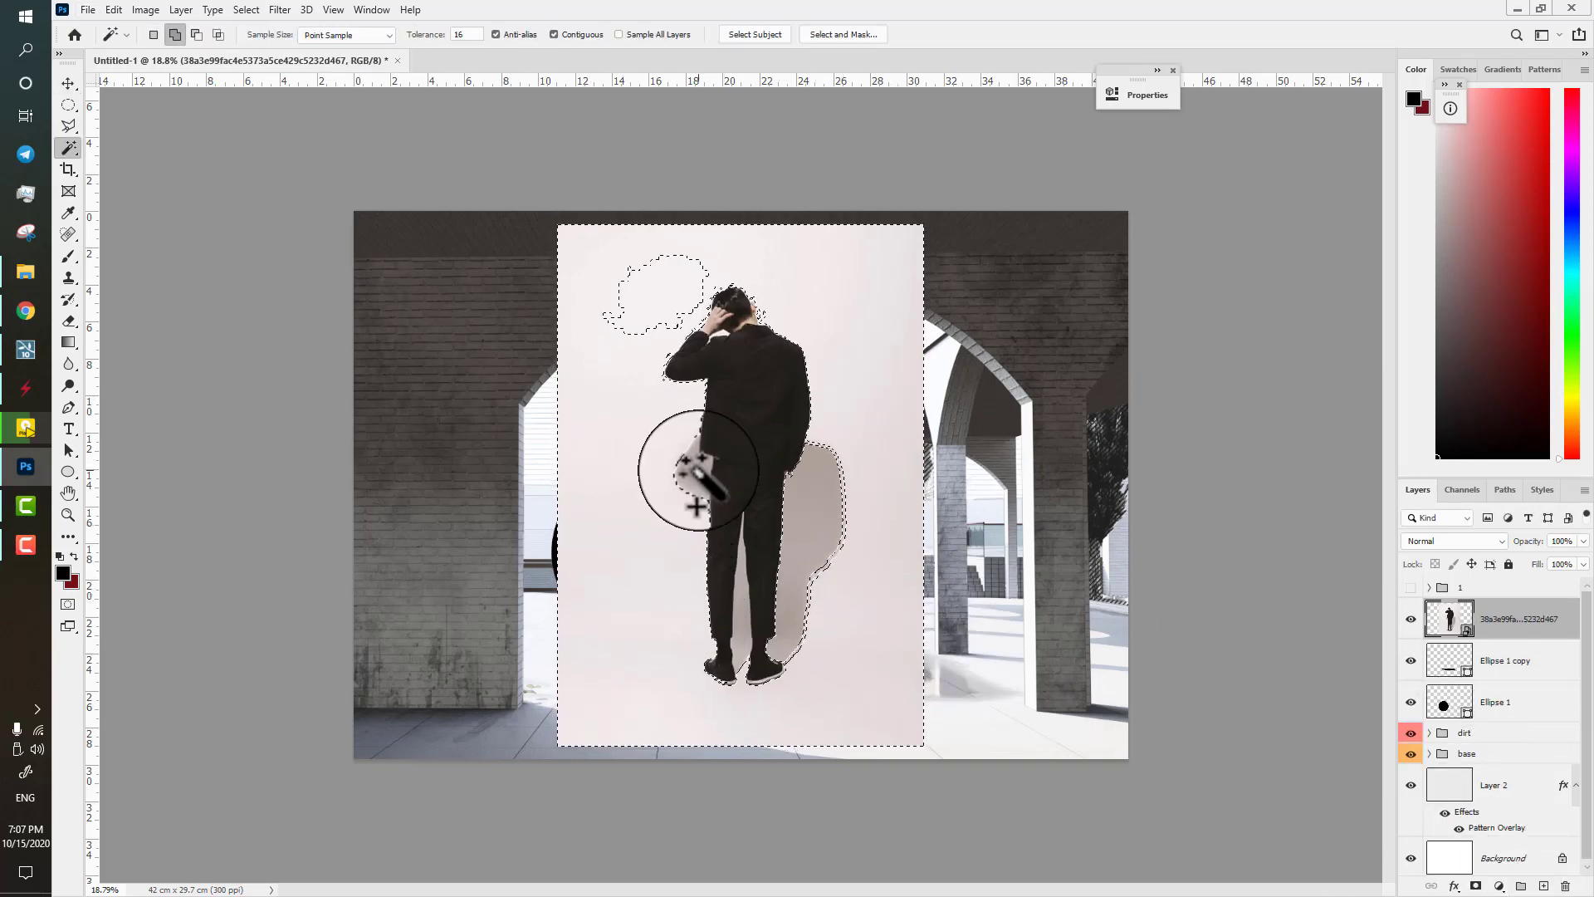
pyautogui.hotkey('ctrl', 'd')
# - Select the standing man with the Object Selection tool and turn the selection into a layer mask
pyautogui.rightClick(69, 148)
pyautogui.click(133, 148)
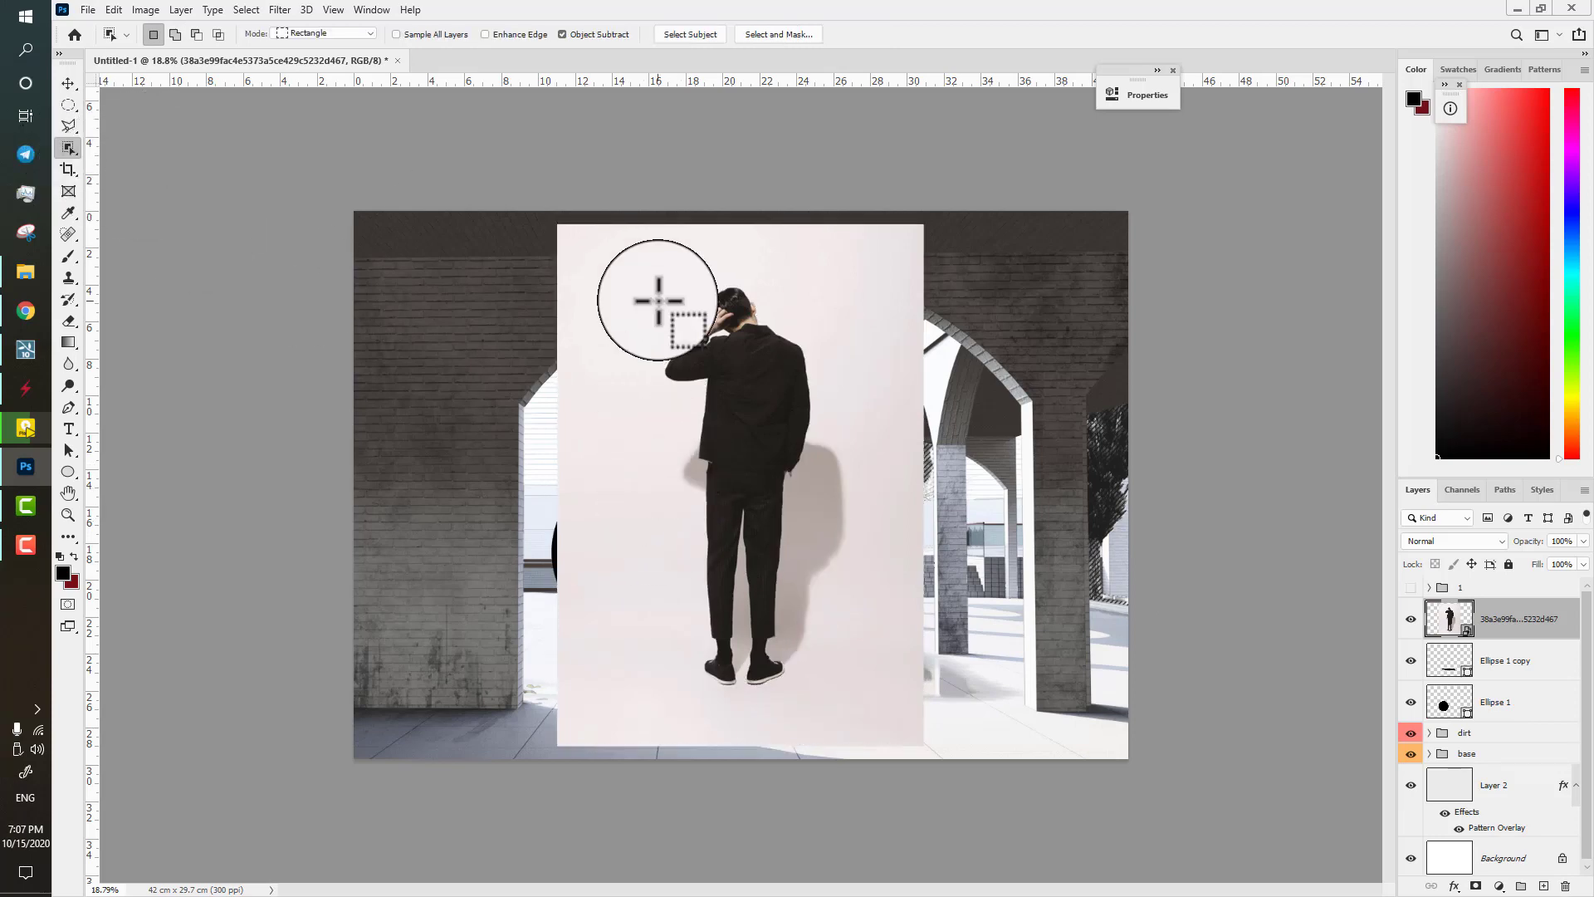
pyautogui.moveTo(643, 267); pyautogui.dragTo(880, 715)
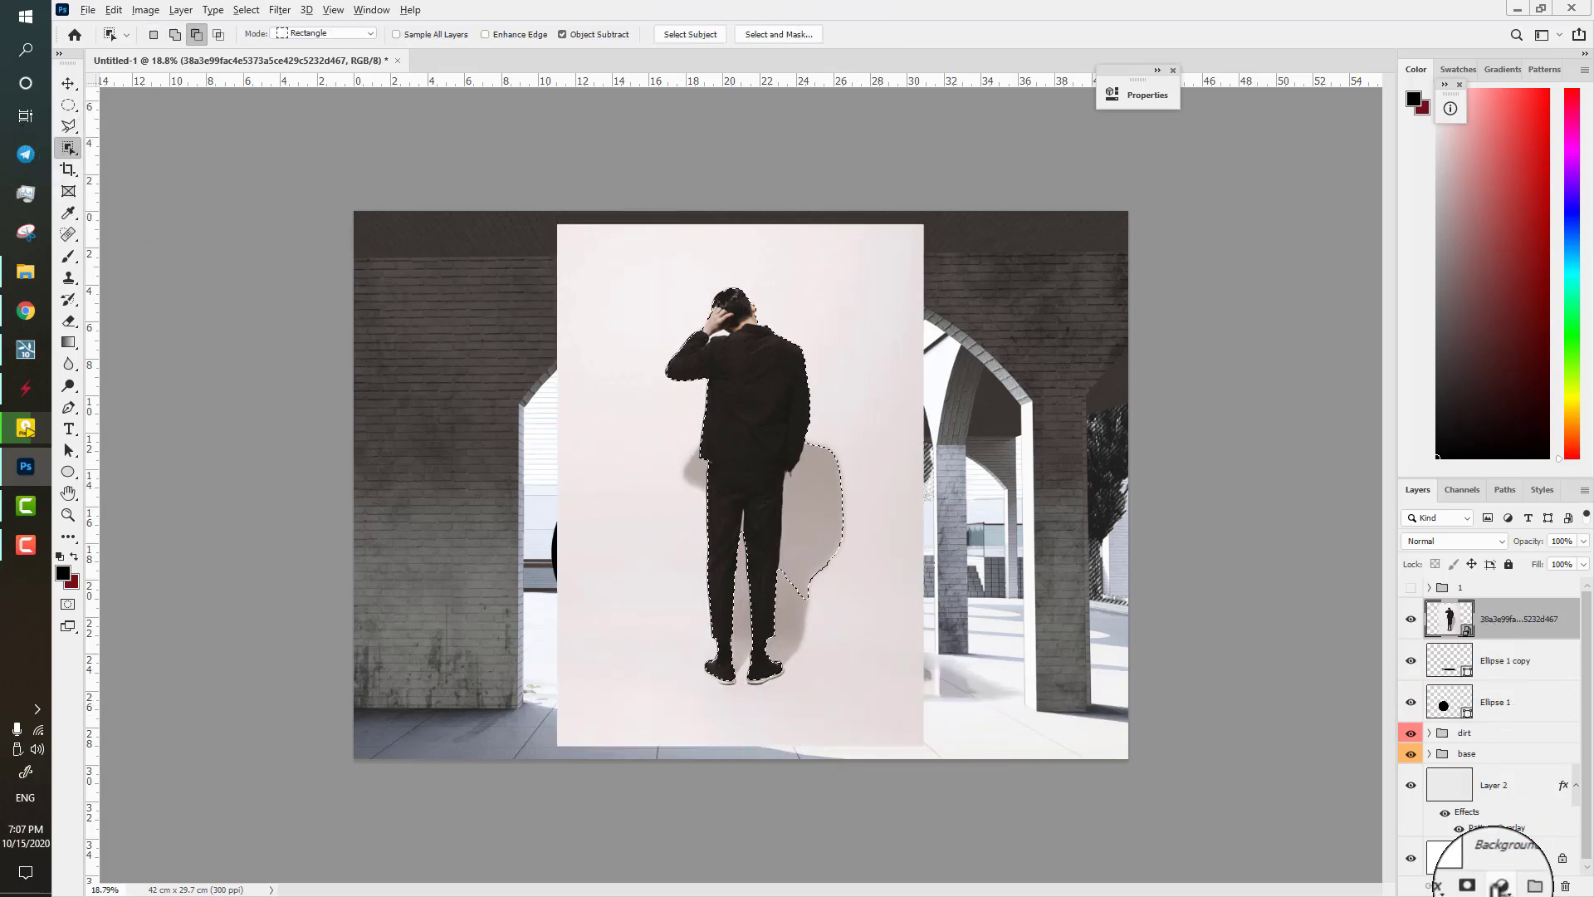
pyautogui.click(1475, 886)
# - Remove the leftover wall shadow beside the standing man by filling that area of his mask with black
pyautogui.scroll(5, 827, 541)
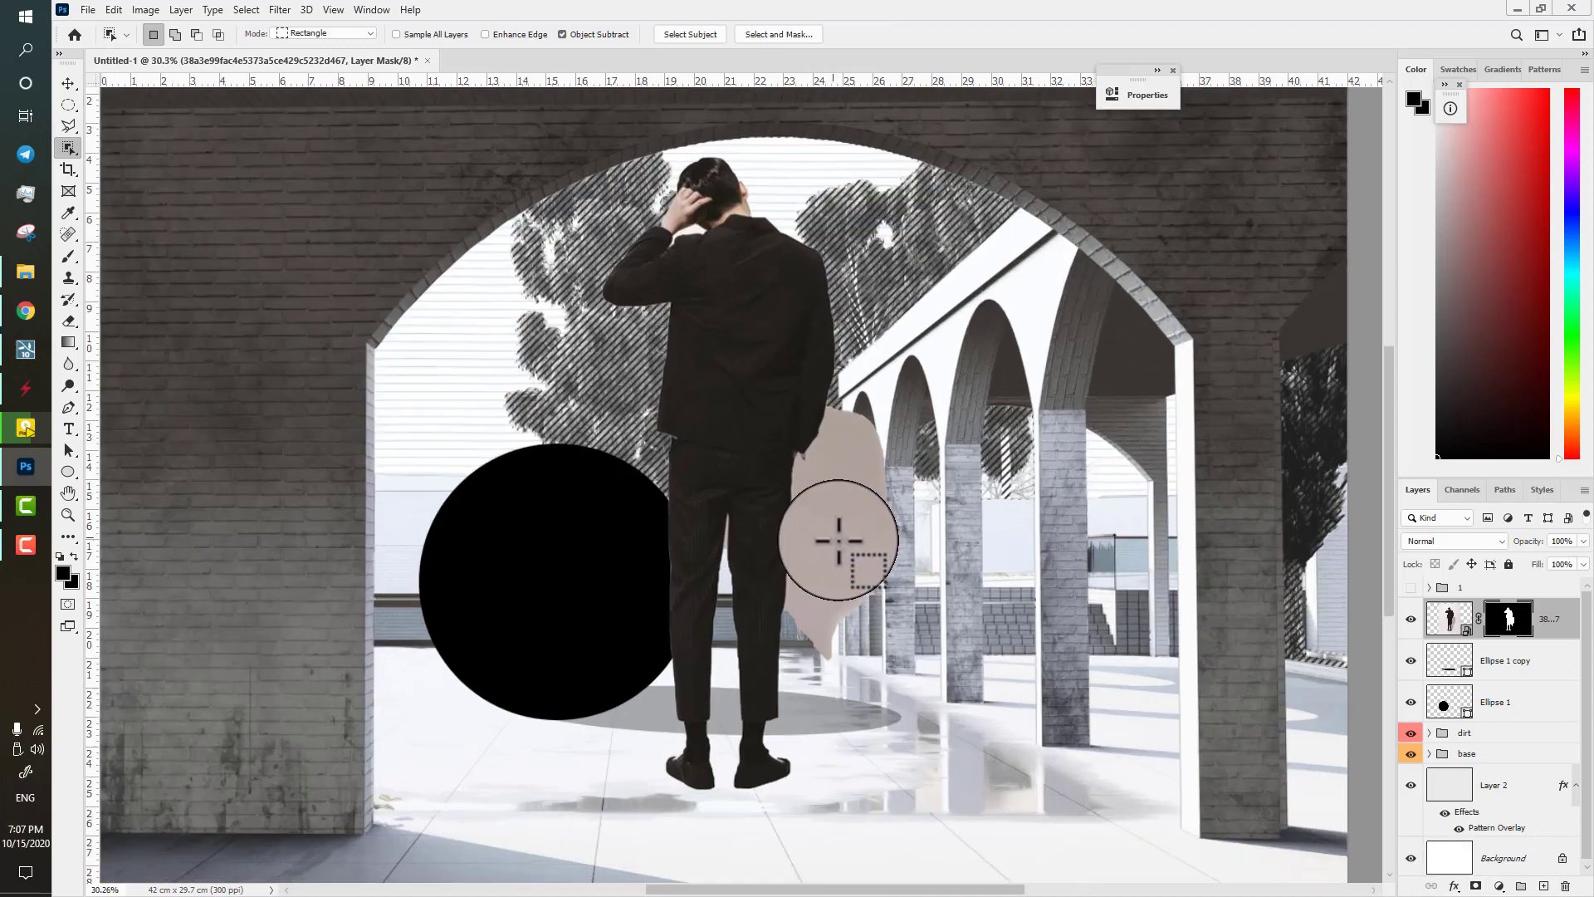
pyautogui.hotkey('shift', 'w')
pyautogui.hotkey('shift', 'w')
pyautogui.click(839, 532)
pyautogui.hotkey('alt', 'Delete')
pyautogui.scroll(-2, 945, 597)
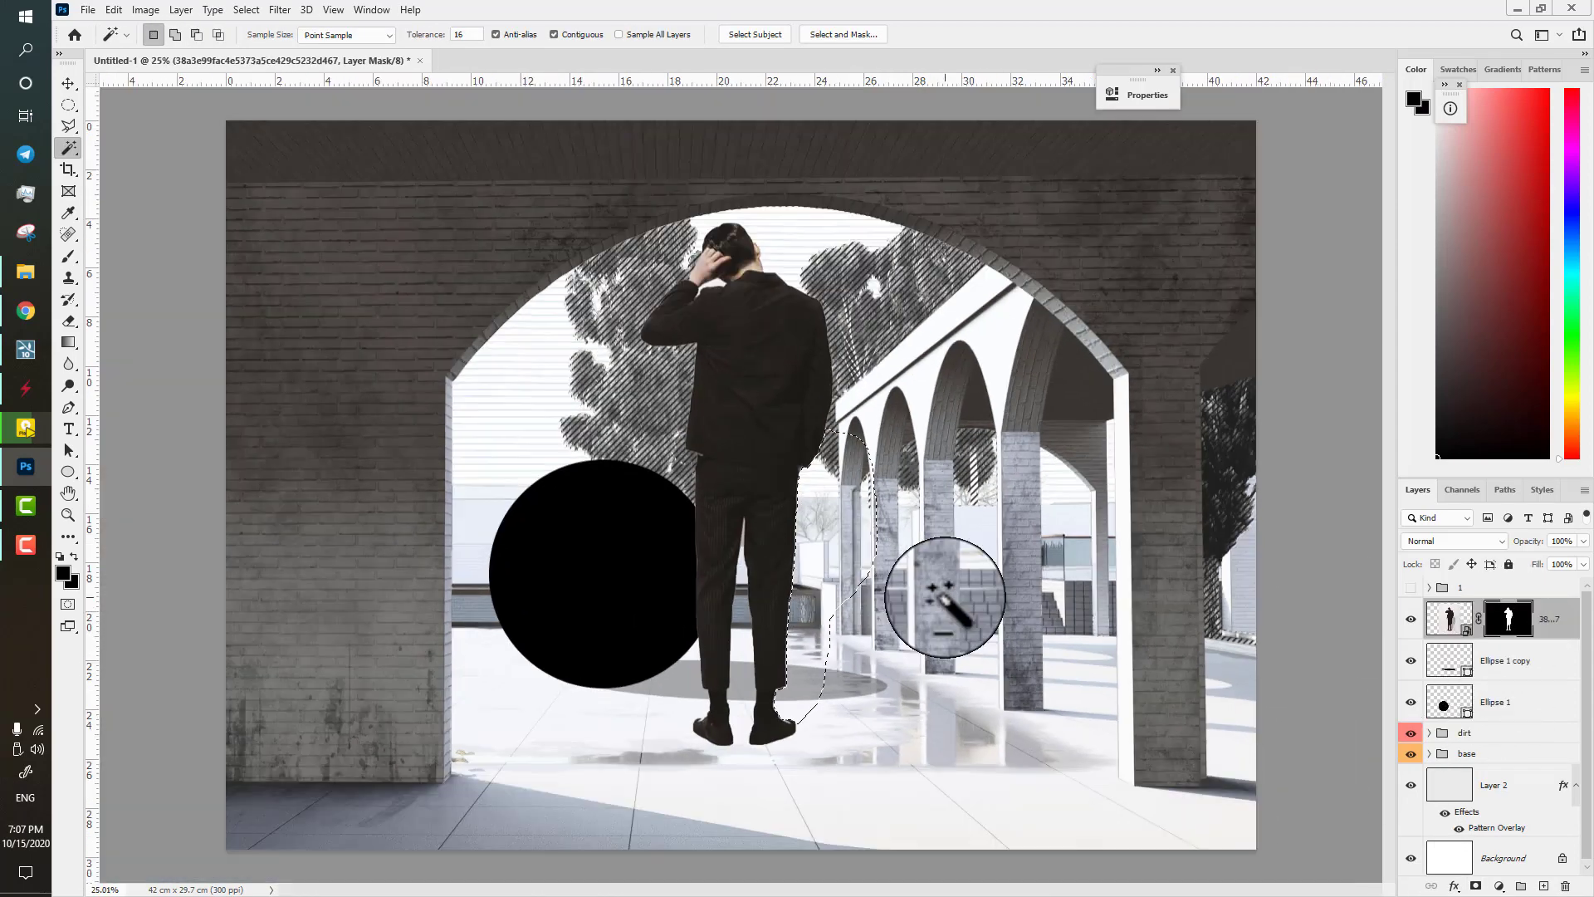
# - Move the man in front of the black circle and scale him to about 106%, with his legs running off the canvas
pyautogui.press('v')
pyautogui.moveTo(736, 502); pyautogui.dragTo(599, 696)
pyautogui.hotkey('ctrl', 't')
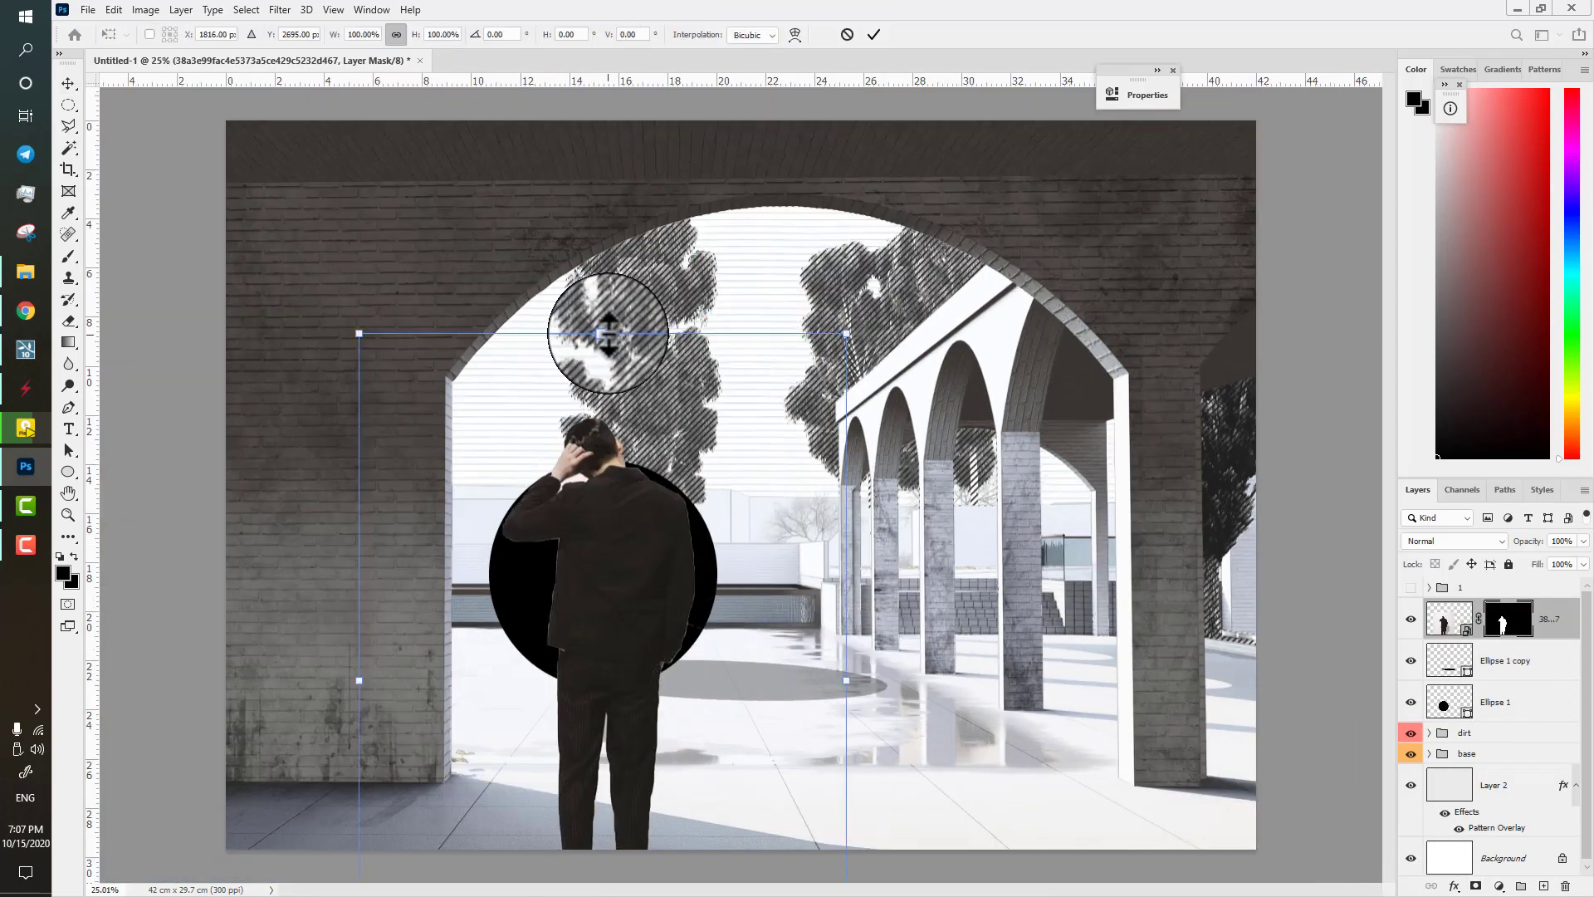
pyautogui.moveTo(605, 331); pyautogui.dragTo(604, 403)
pyautogui.scroll(-5, 817, 541)
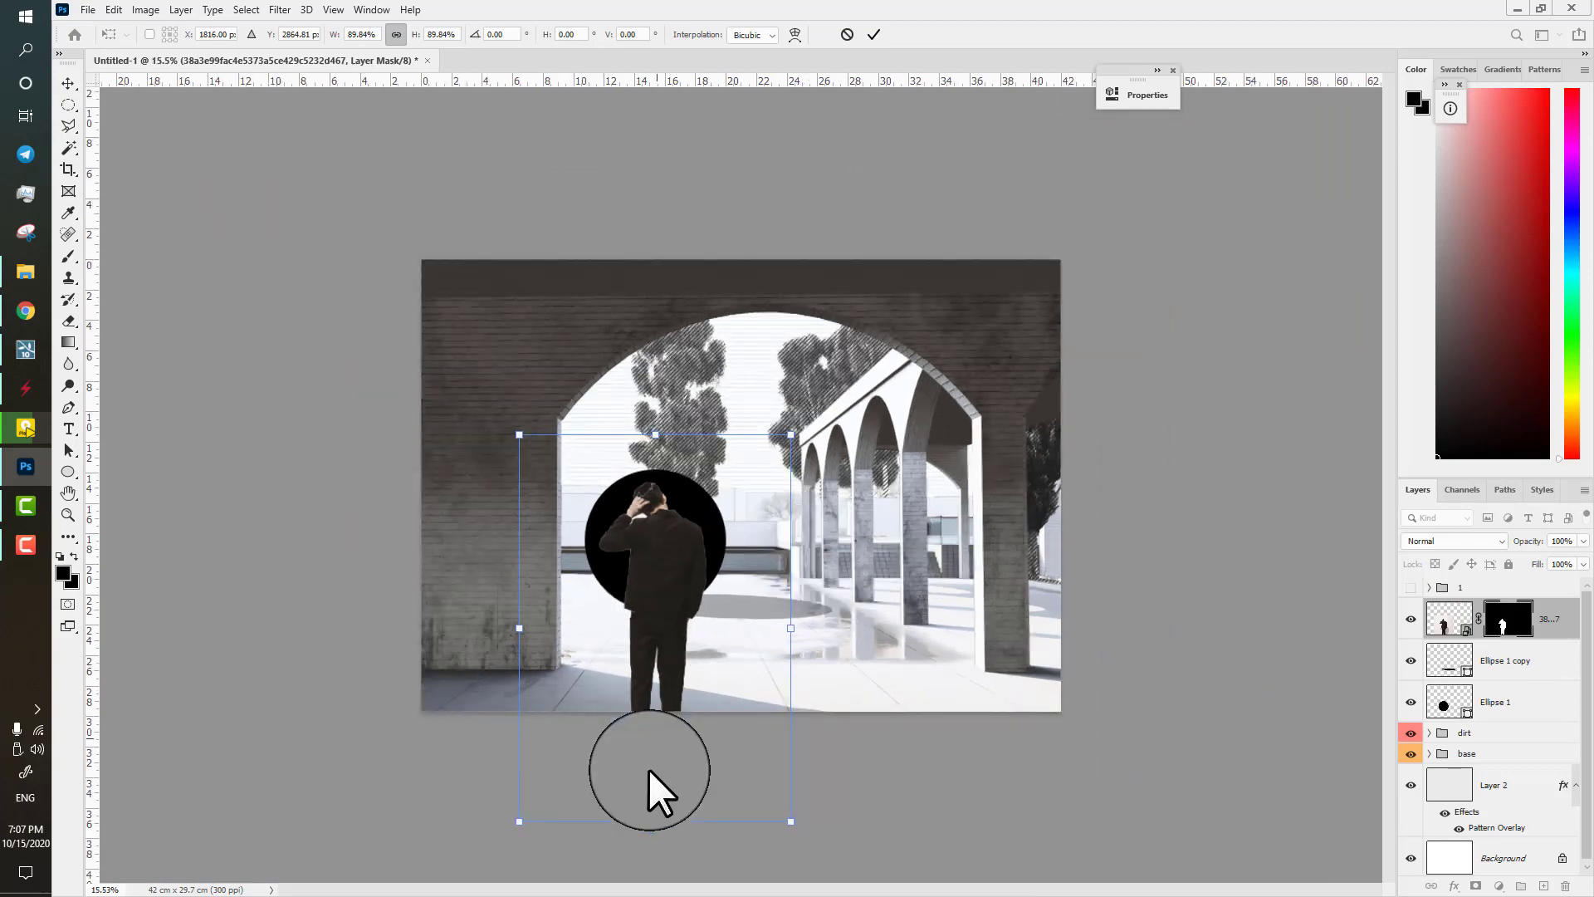
pyautogui.moveTo(659, 821); pyautogui.dragTo(662, 895)
pyautogui.moveTo(647, 690); pyautogui.dragTo(653, 713)
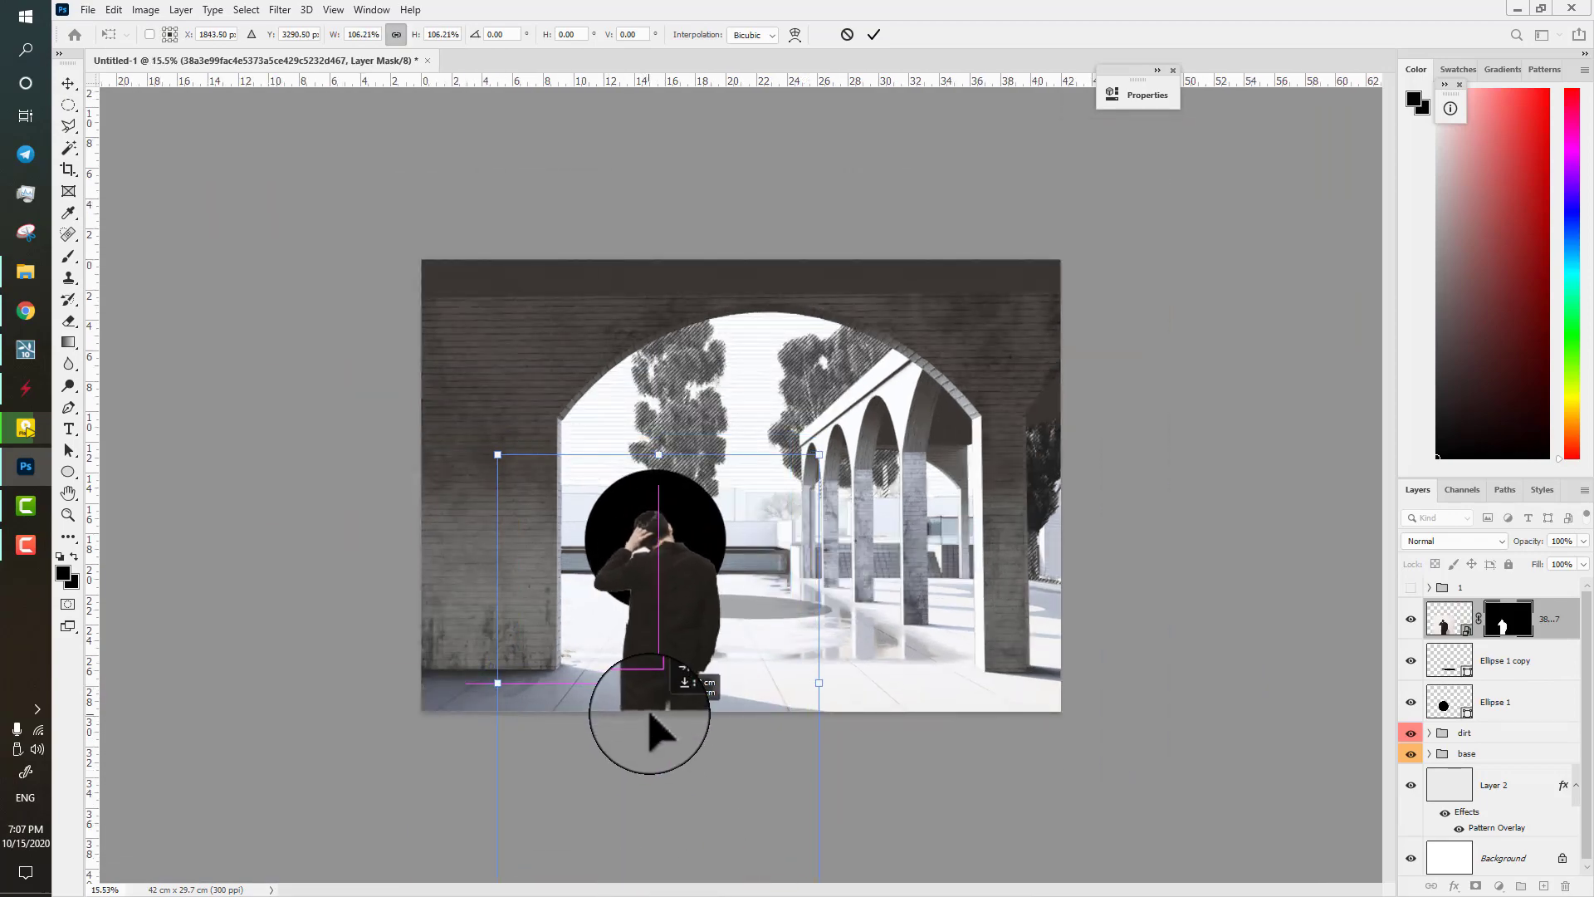
pyautogui.scroll(-3, 651, 812)
pyautogui.press('Return')
pyautogui.scroll(5, 689, 593)
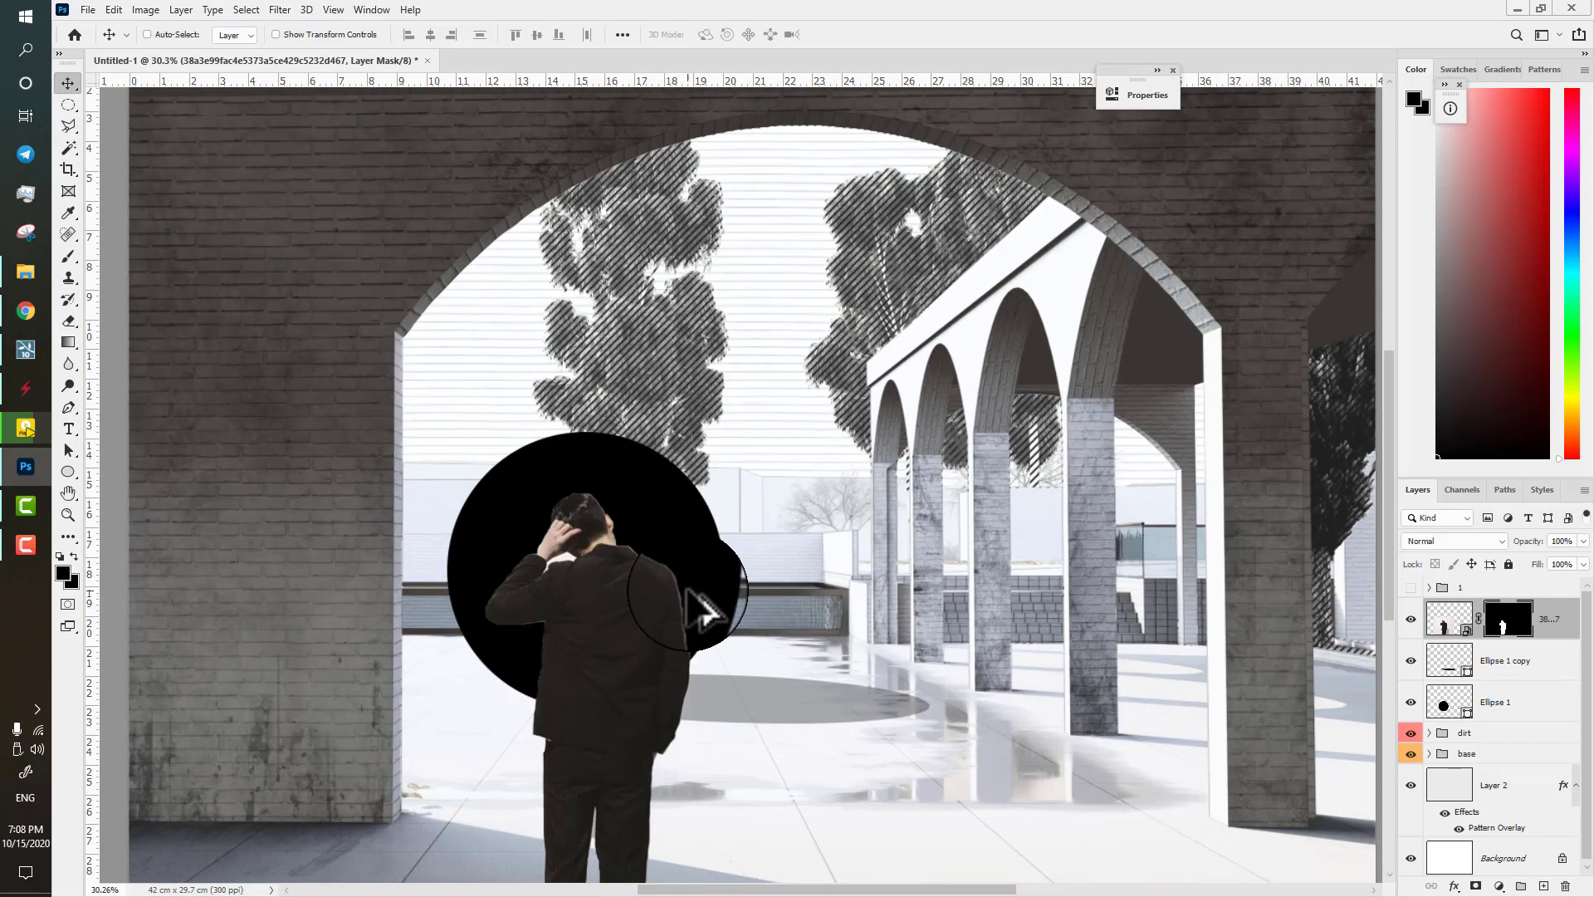
# - Convert the standing man's image to grayscale with a Black & White adjustment using the default settings
pyautogui.click(1443, 617)
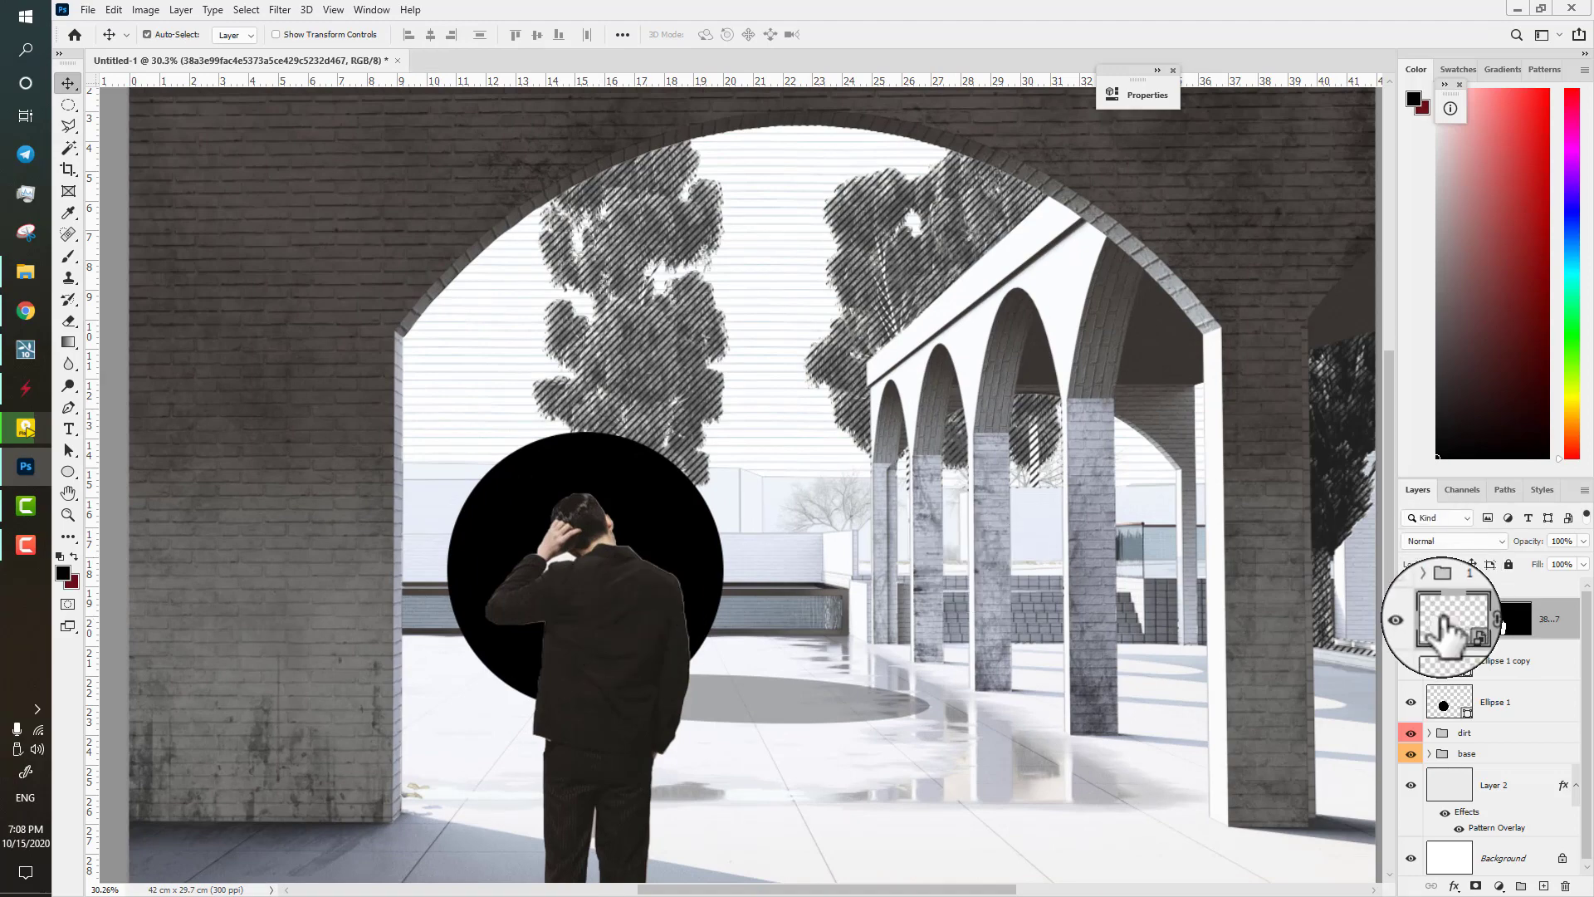
pyautogui.hotkey('ctrl', 'alt', 'shift', 'b')
pyautogui.press('Return')
# - Paint black on the standing man's layer mask to remove the light fringe along his neck, right shoulder and right sleeve
pyautogui.click(1509, 612)
pyautogui.press('b')
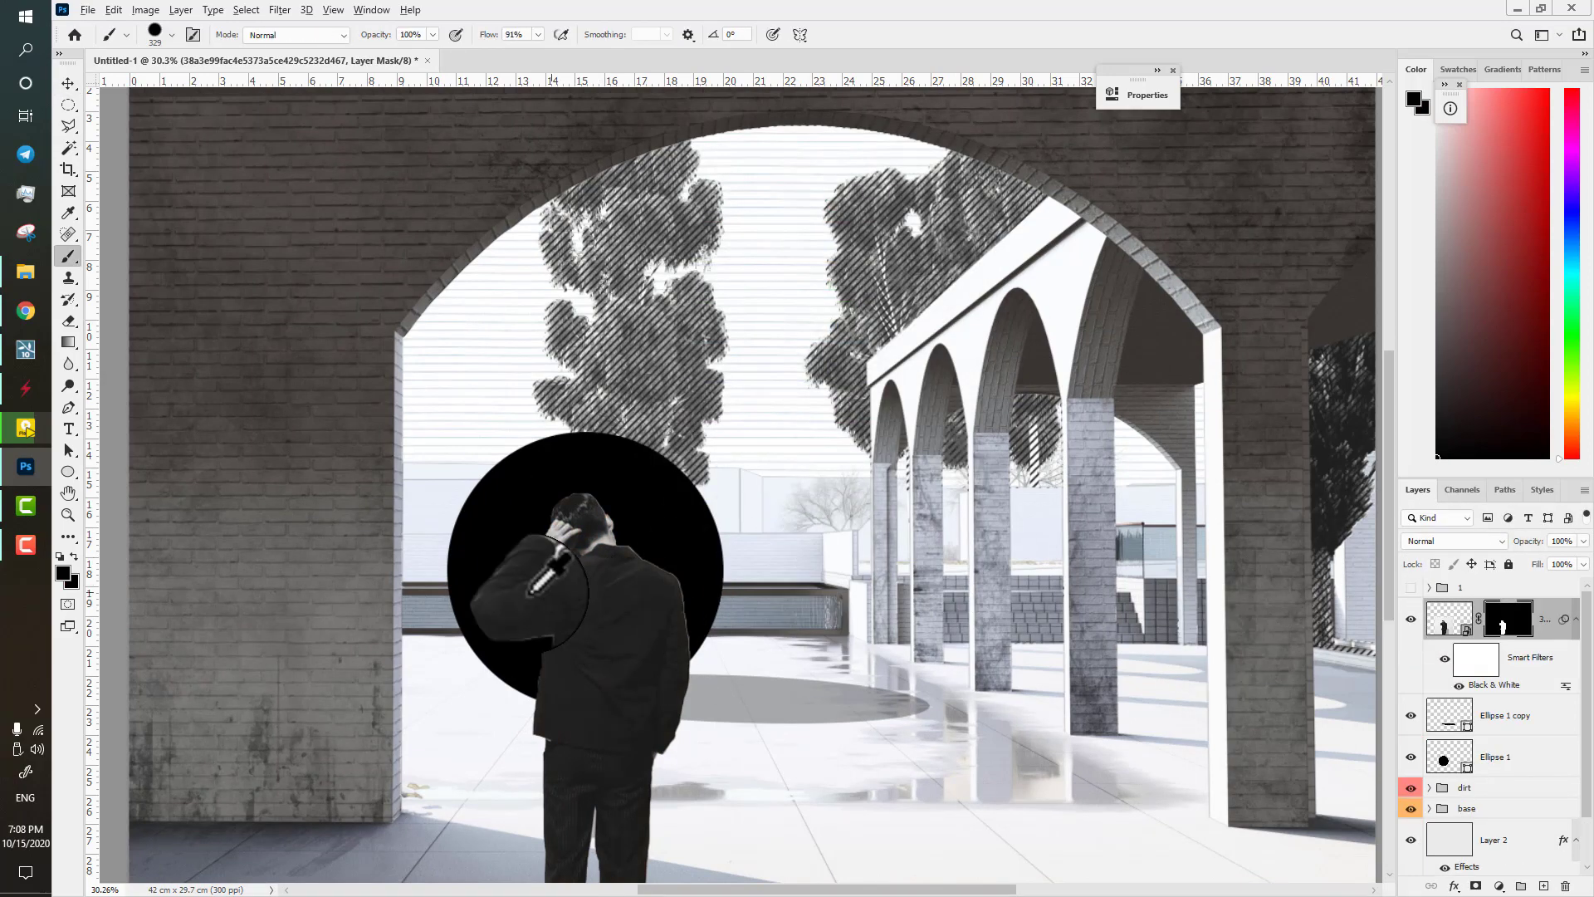
pyautogui.scroll(9, 562, 564)
pyautogui.moveTo(811, 463); pyautogui.dragTo(700, 454)
pyautogui.scroll(1, 817, 528)
pyautogui.scroll(3, 818, 528)
pyautogui.moveTo(818, 528)
pyautogui.mouseDown()
pyautogui.moveTo(790, 541)
pyautogui.moveTo(675, 467)
pyautogui.mouseUp()
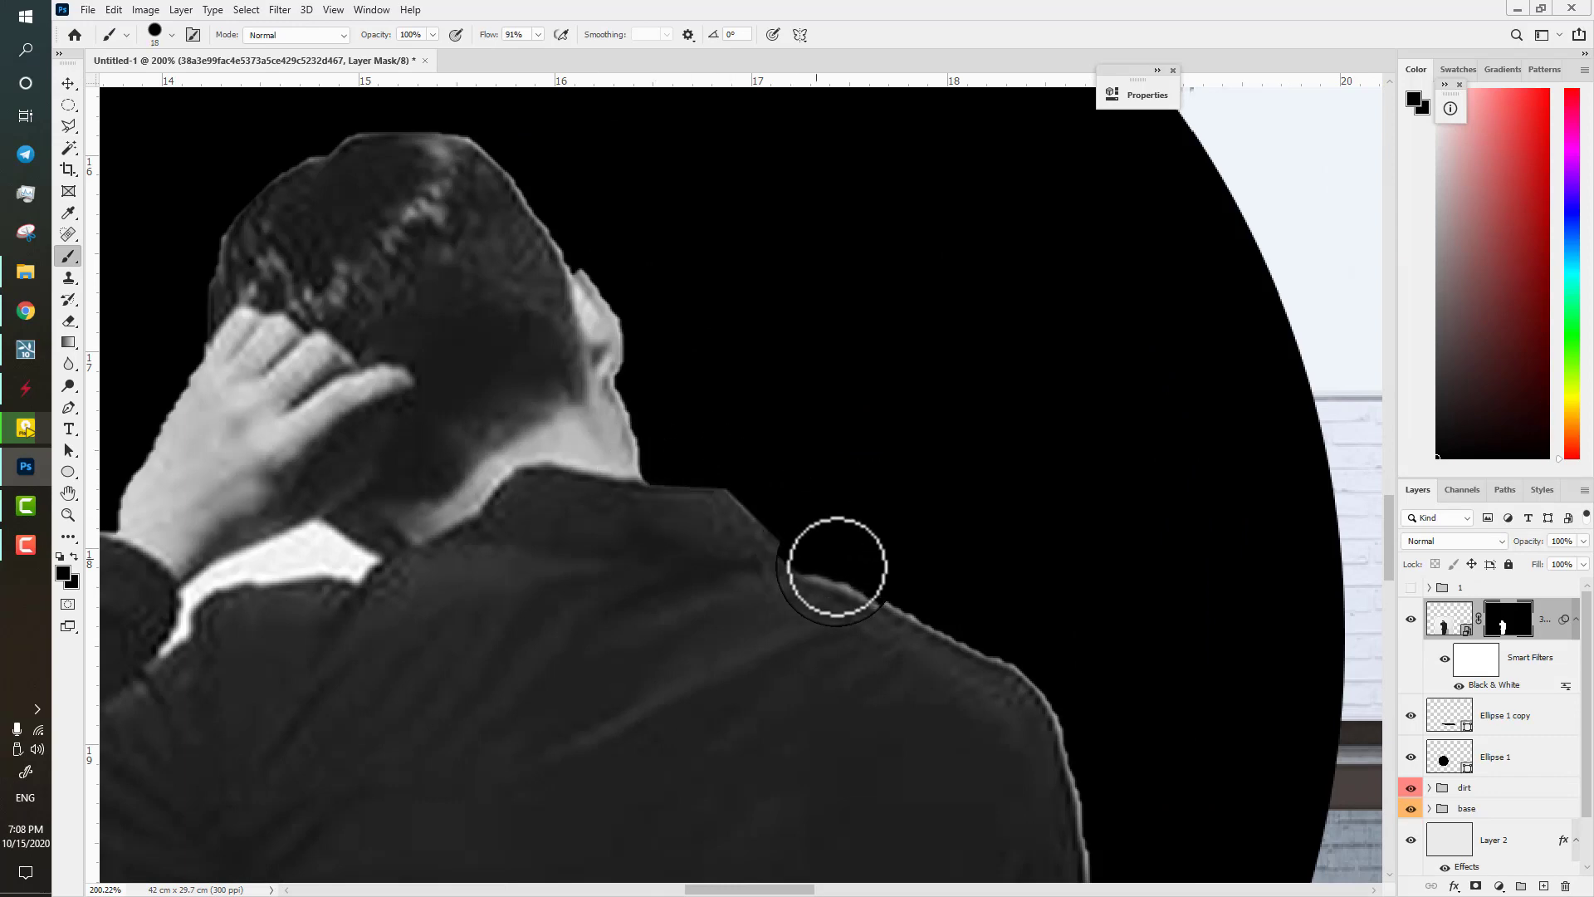
pyautogui.click(1027, 664)
pyautogui.moveTo(1017, 622); pyautogui.dragTo(894, 348)
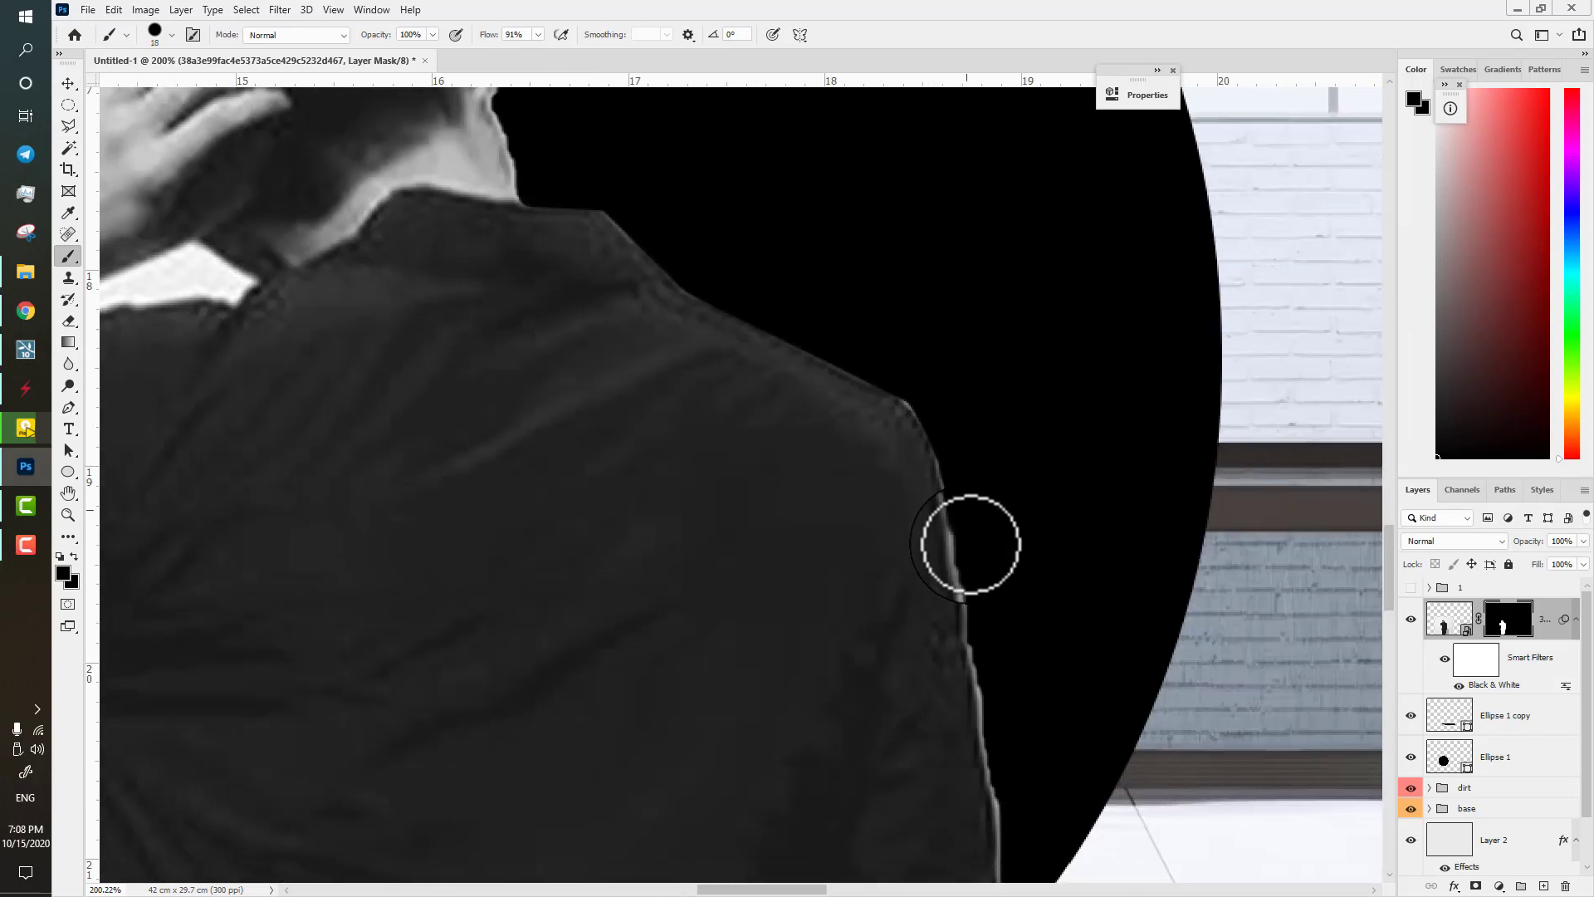
pyautogui.moveTo(966, 510); pyautogui.dragTo(951, 437)
pyautogui.click(876, 281)
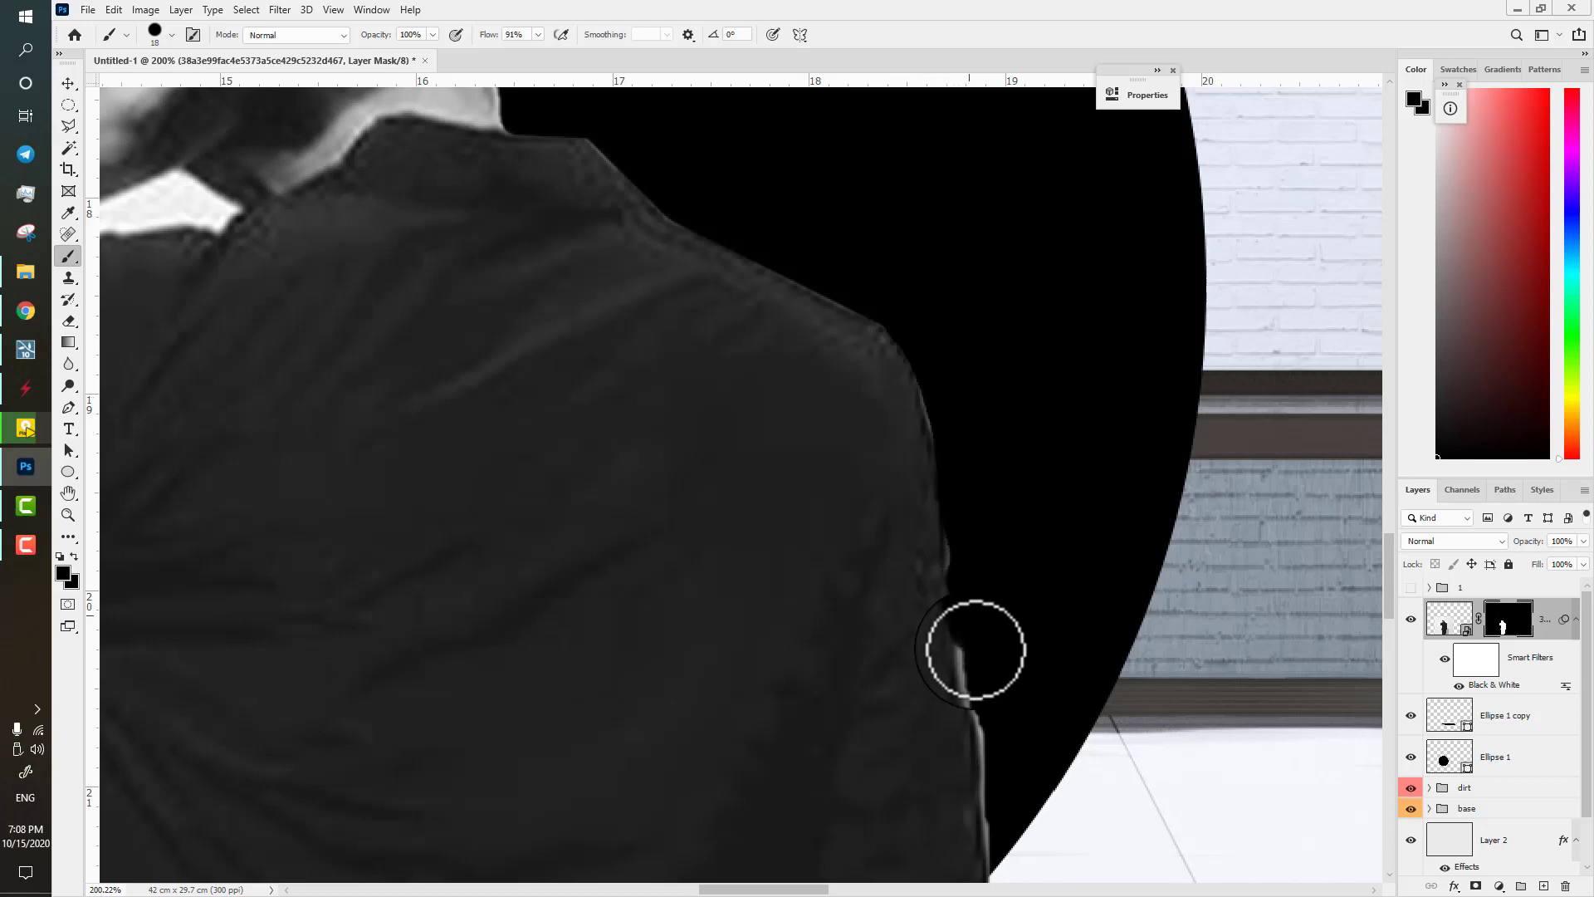
pyautogui.moveTo(1083, 512); pyautogui.dragTo(1085, 264)
pyautogui.scroll(-3, 1076, 401)
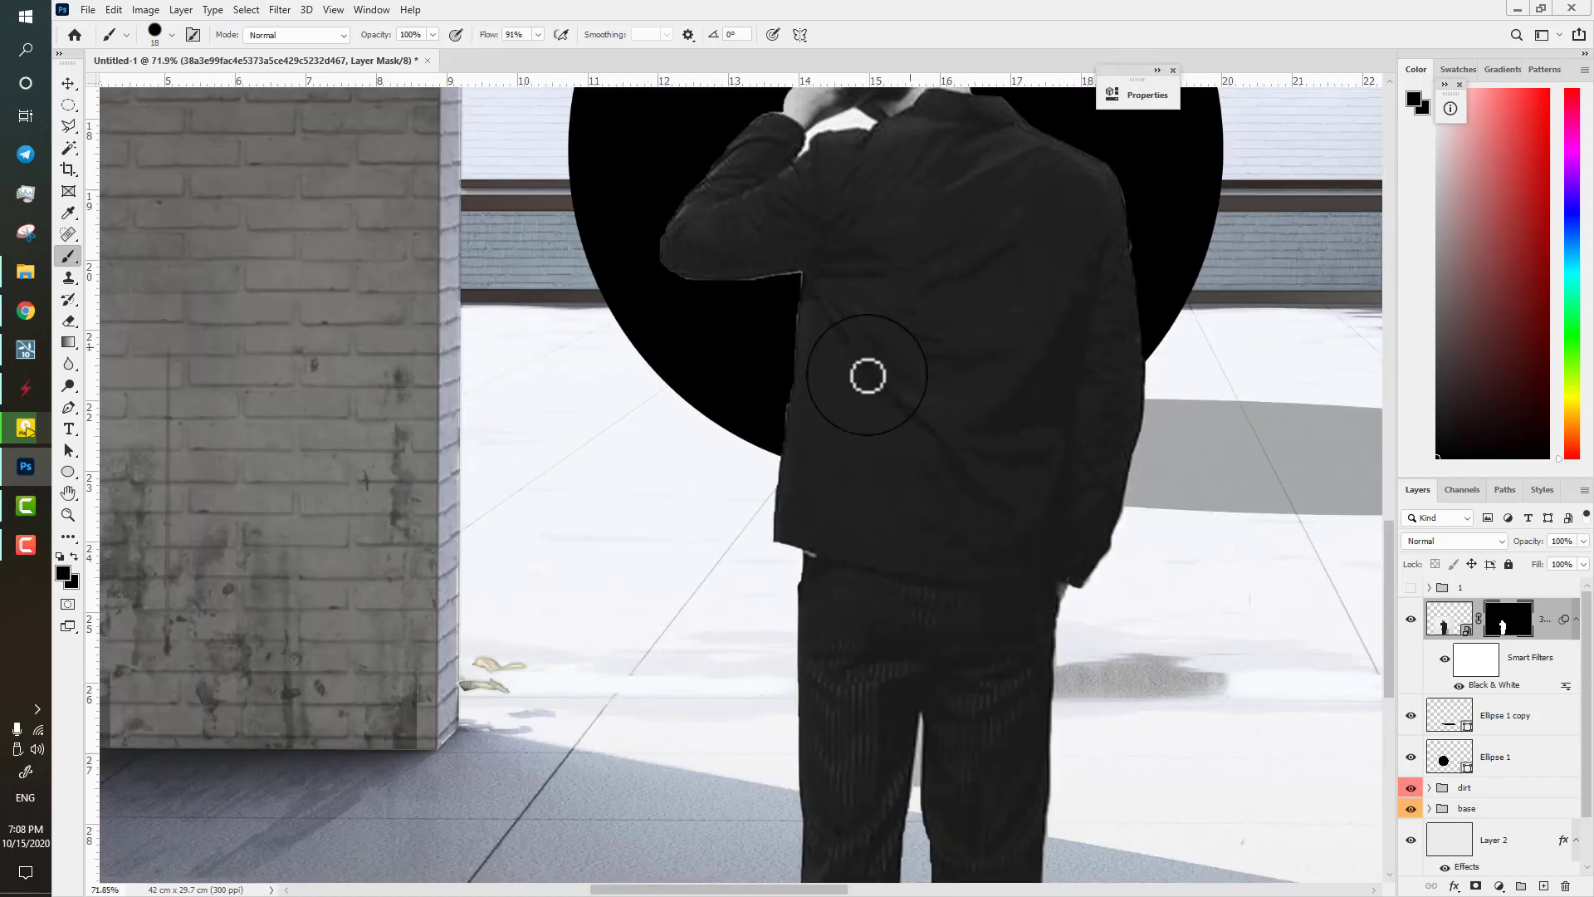
# - Paint black on the mask along the man's raised left arm, elbow and the jacket side below it to remove the light fringe
pyautogui.scroll(5, 774, 455)
pyautogui.moveTo(773, 258); pyautogui.dragTo(745, 809)
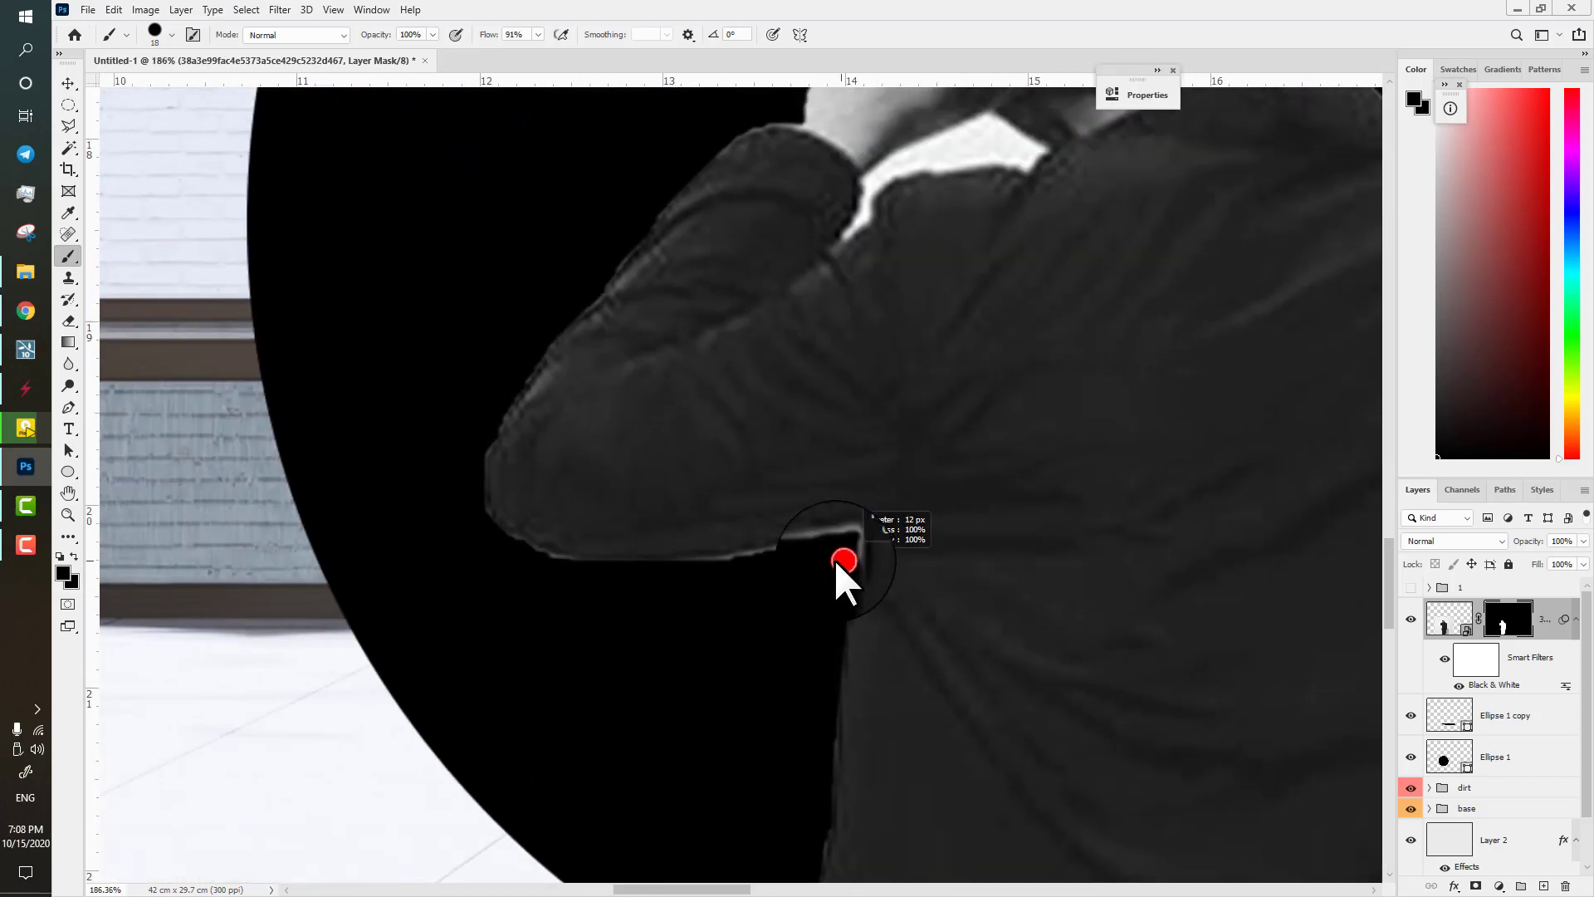
pyautogui.moveTo(871, 752); pyautogui.dragTo(915, 320)
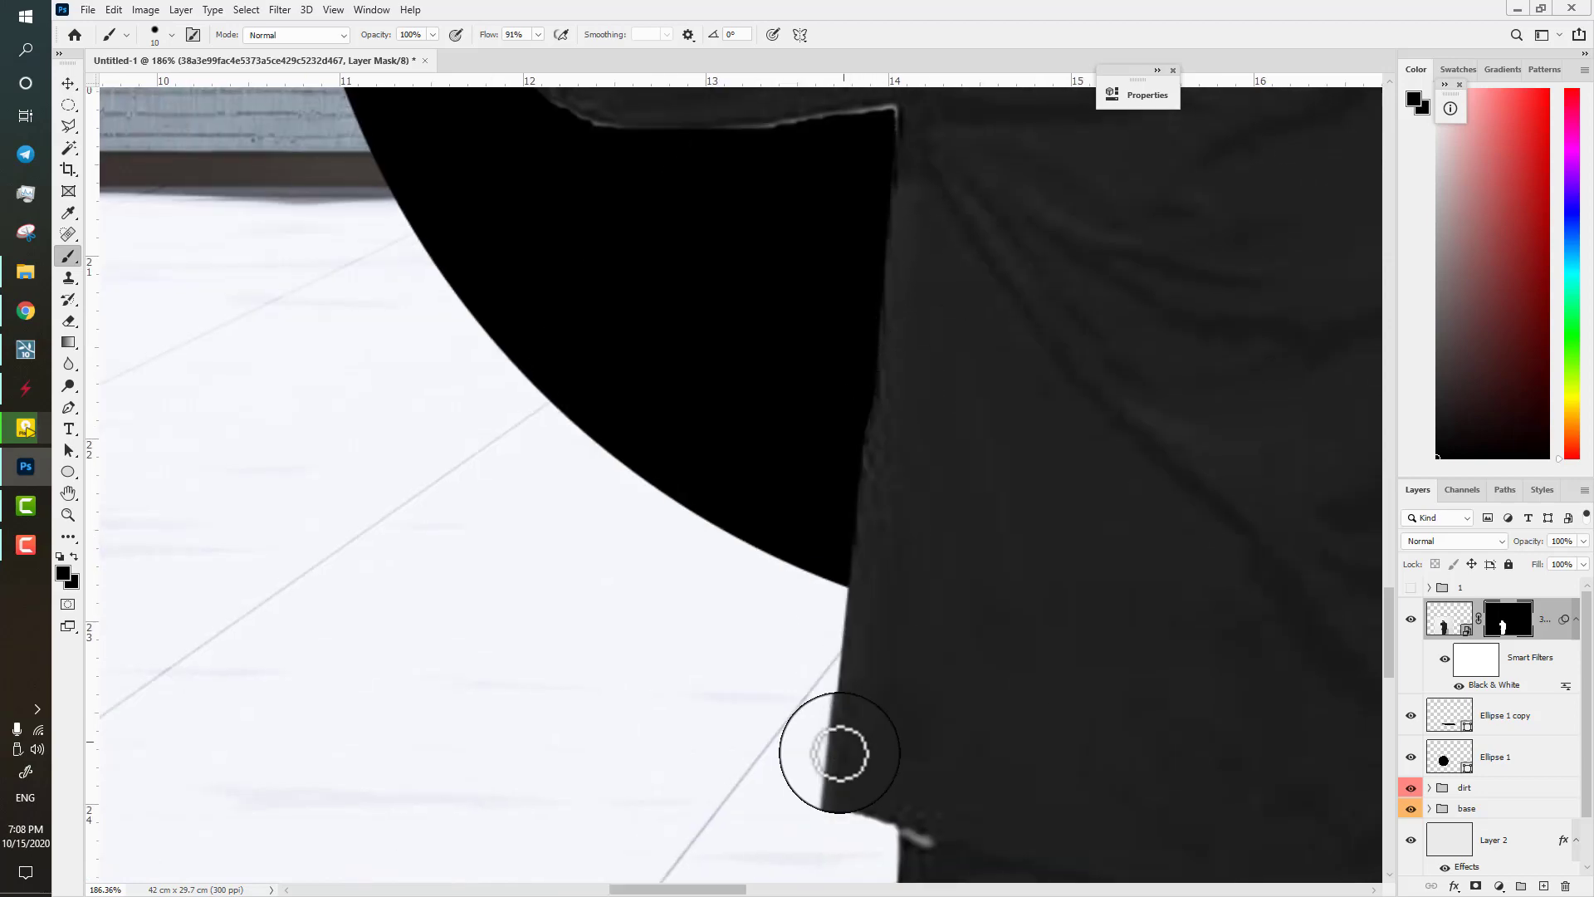
pyautogui.moveTo(841, 752)
pyautogui.mouseDown()
pyautogui.moveTo(819, 807)
pyautogui.moveTo(911, 845)
pyautogui.mouseUp()
pyautogui.moveTo(892, 514); pyautogui.dragTo(907, 895)
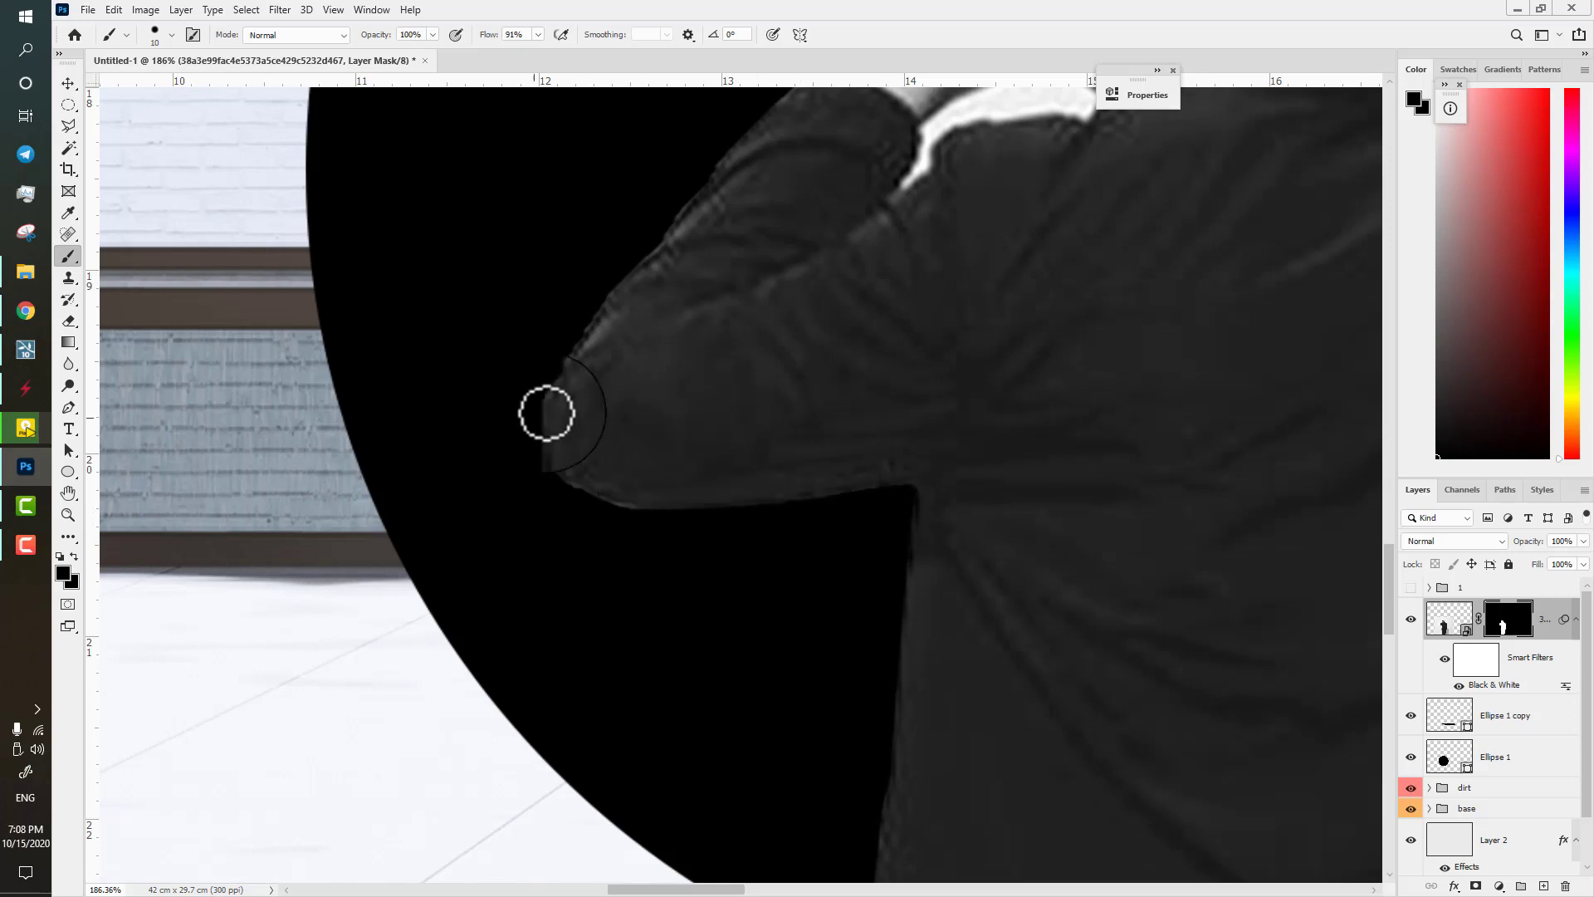
pyautogui.scroll(-3, 546, 413)
pyautogui.scroll(4, 490, 526)
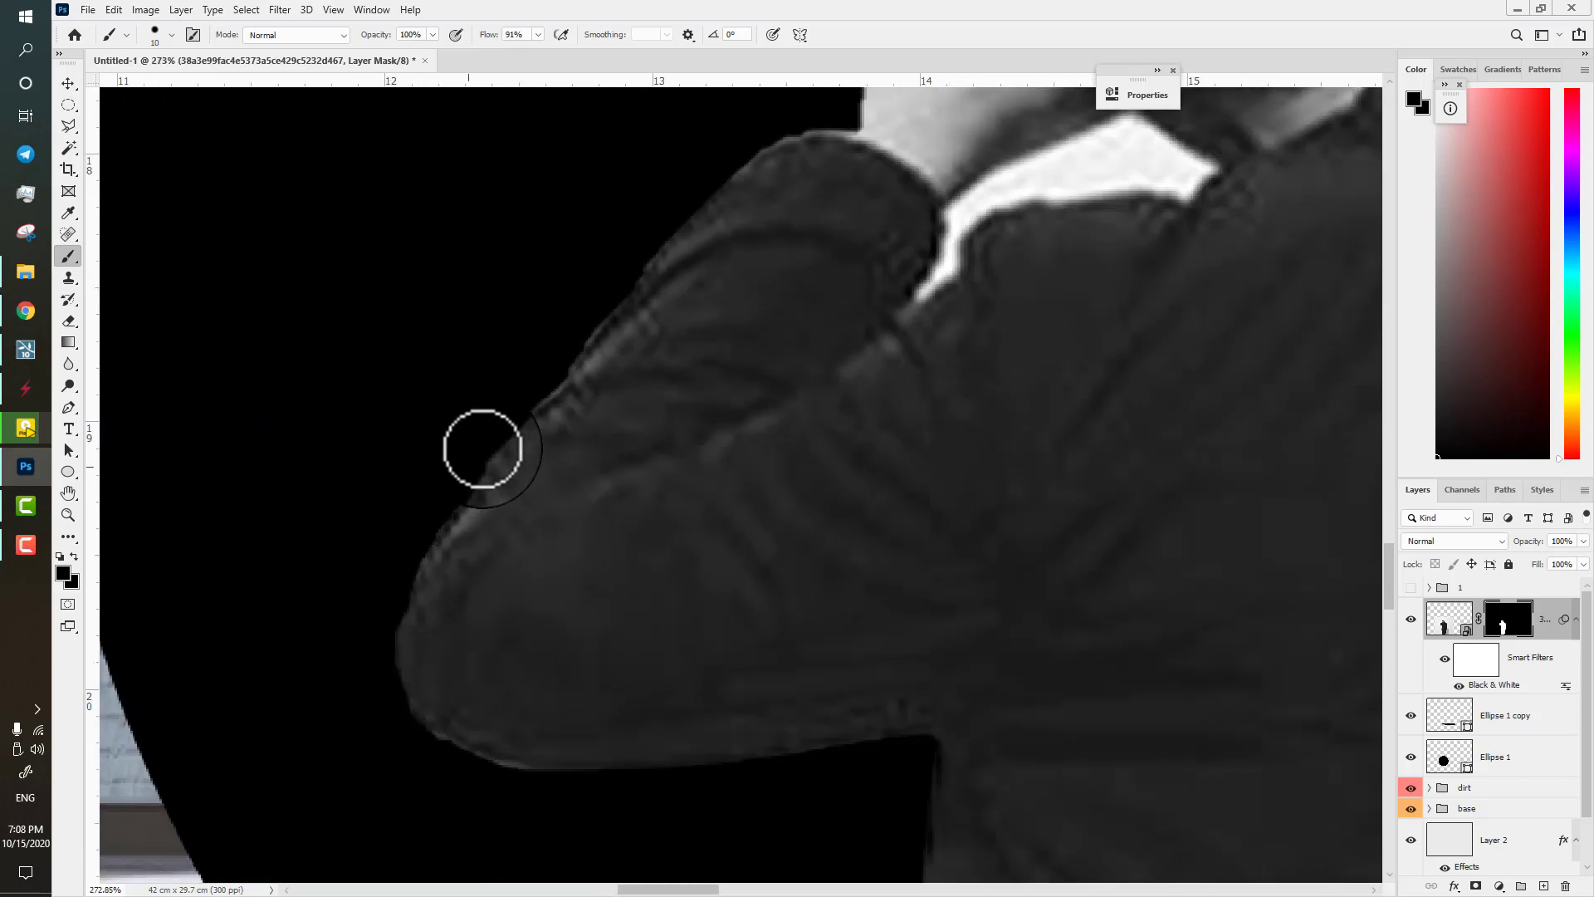
pyautogui.moveTo(590, 324)
pyautogui.mouseDown()
pyautogui.moveTo(765, 148)
pyautogui.moveTo(830, 128)
pyautogui.mouseUp()
# - Select the white gap between the man's raised arm and collar with the Magic Wand and fill it with black on the mask
pyautogui.press('w')
pyautogui.click(1020, 187)
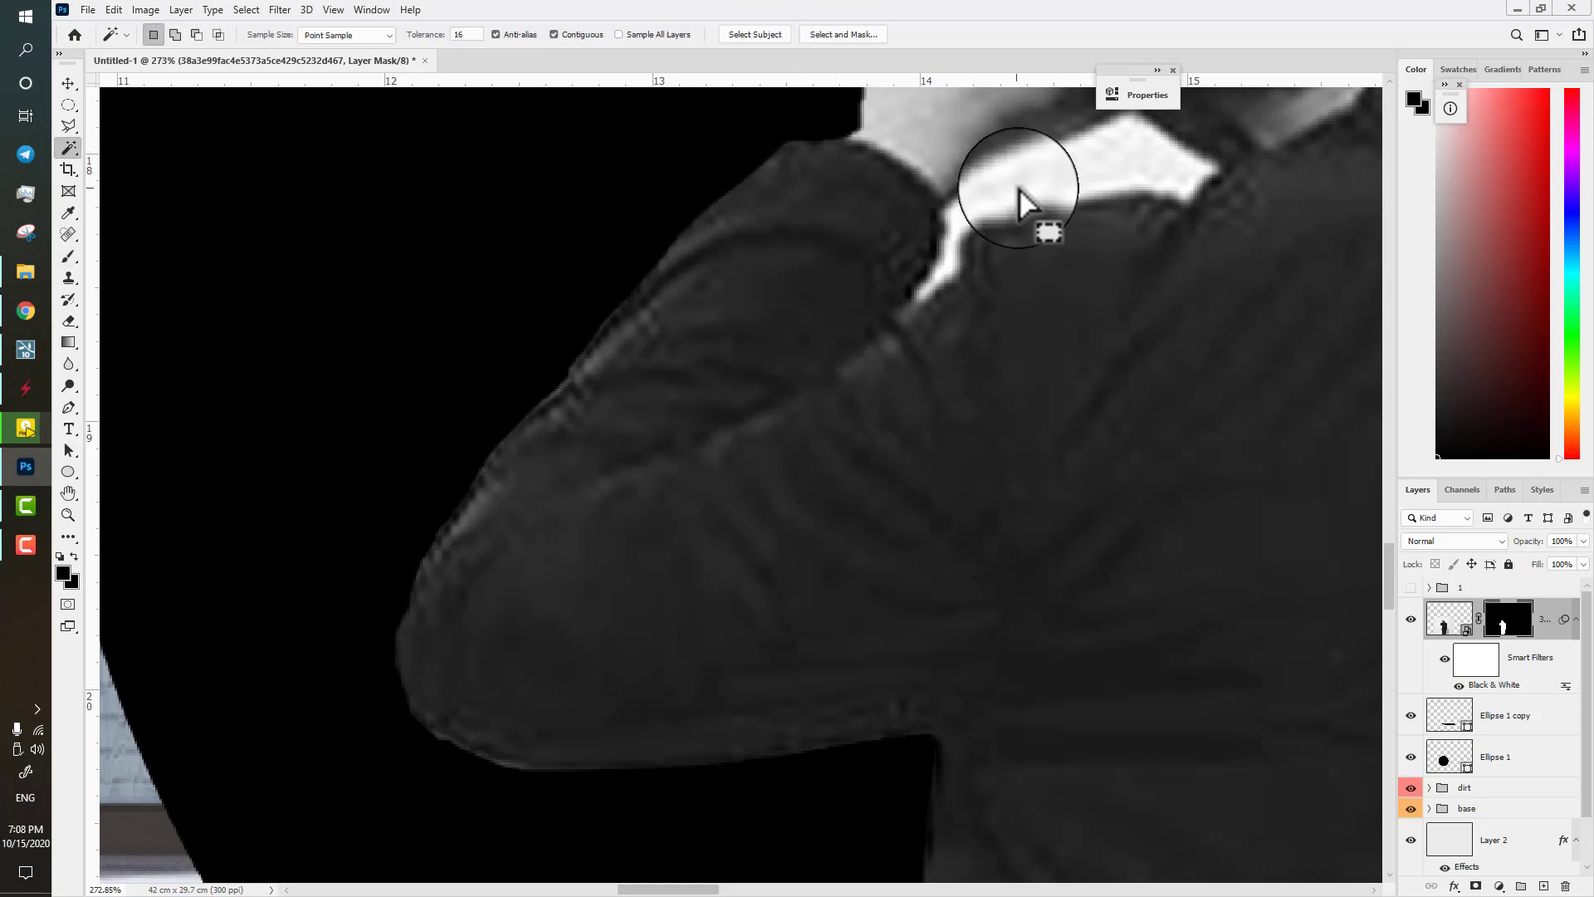
pyautogui.hotkey('alt', 'Delete')
pyautogui.hotkey('ctrl', 'd')
# - Brush black on the mask around the gap between arm and collar to remove the remaining white outline
pyautogui.press('b')
pyautogui.scroll(3, 1163, 125)
pyautogui.moveTo(1158, 153); pyautogui.dragTo(1141, 215)
pyautogui.moveTo(1112, 201); pyautogui.dragTo(1082, 182)
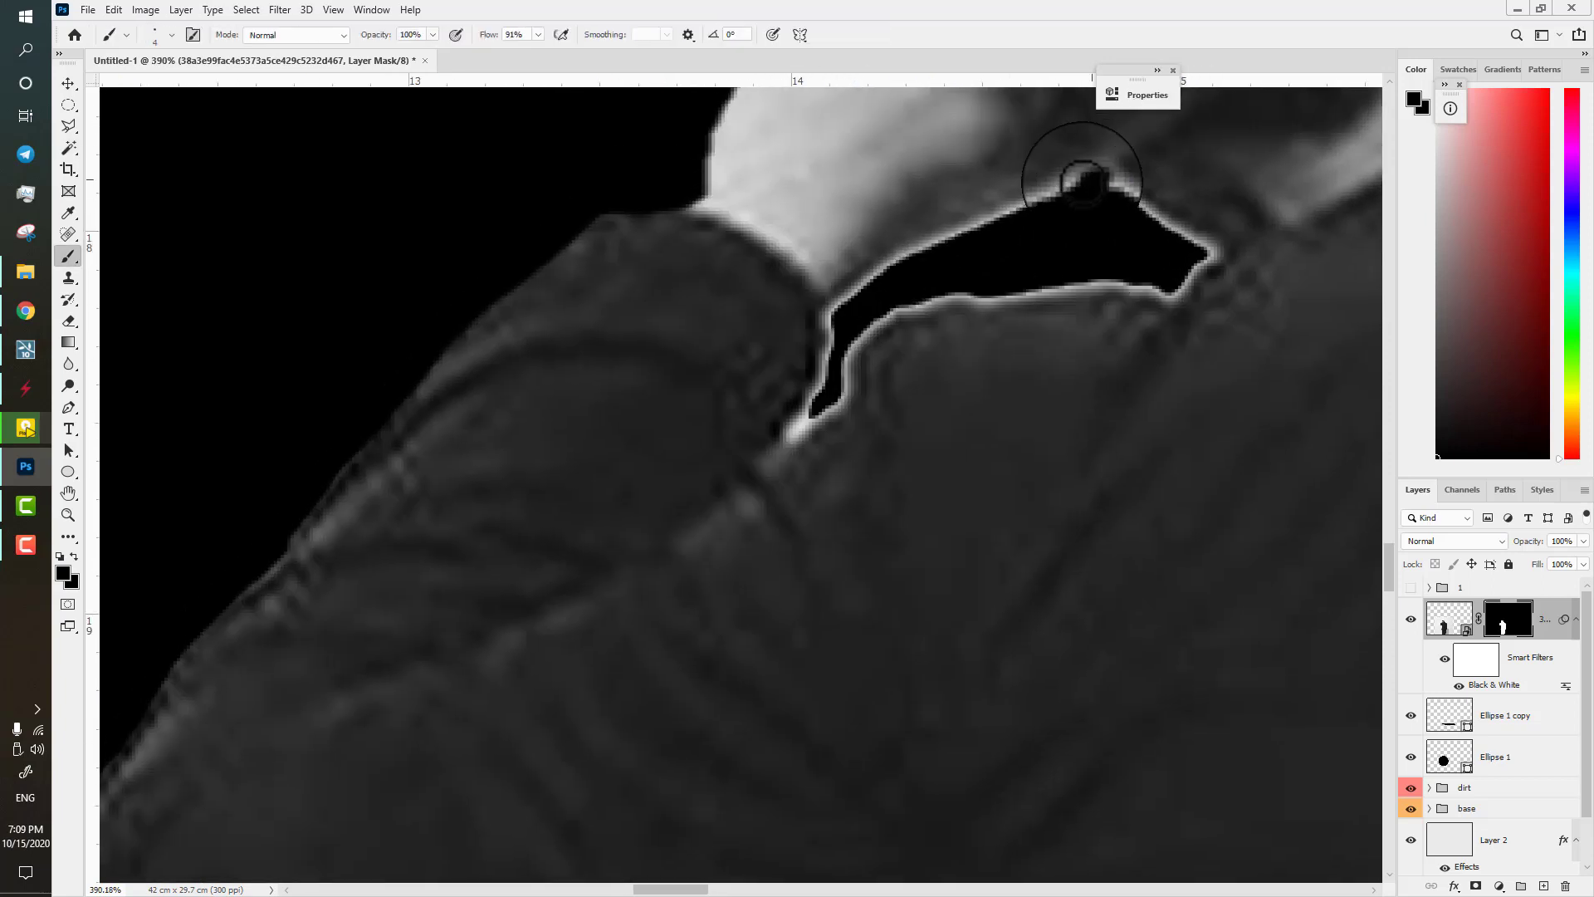
pyautogui.moveTo(979, 217)
pyautogui.mouseDown()
pyautogui.moveTo(858, 286)
pyautogui.moveTo(794, 432)
pyautogui.moveTo(851, 379)
pyautogui.moveTo(848, 357)
pyautogui.moveTo(841, 388)
pyautogui.moveTo(845, 355)
pyautogui.moveTo(885, 310)
pyautogui.moveTo(1188, 273)
pyautogui.moveTo(1155, 226)
pyautogui.mouseUp()
pyautogui.keyDown('alt'); pyautogui.rightClick(855, 367); pyautogui.keyUp('alt')
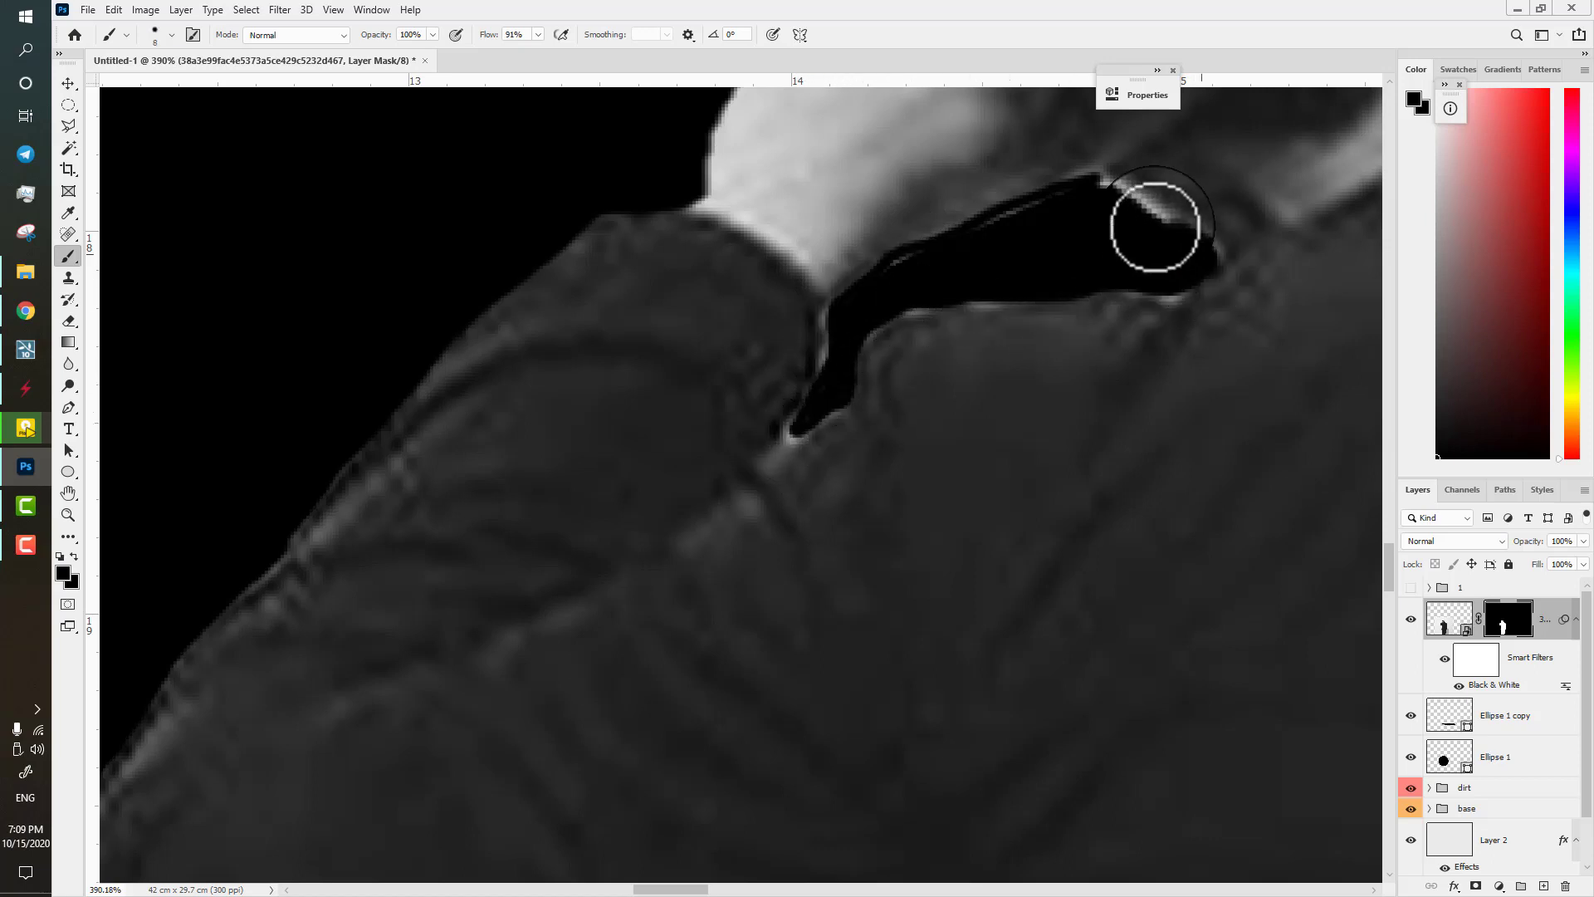
pyautogui.moveTo(1067, 189)
pyautogui.mouseDown()
pyautogui.moveTo(918, 256)
pyautogui.moveTo(833, 335)
pyautogui.moveTo(800, 426)
pyautogui.mouseUp()
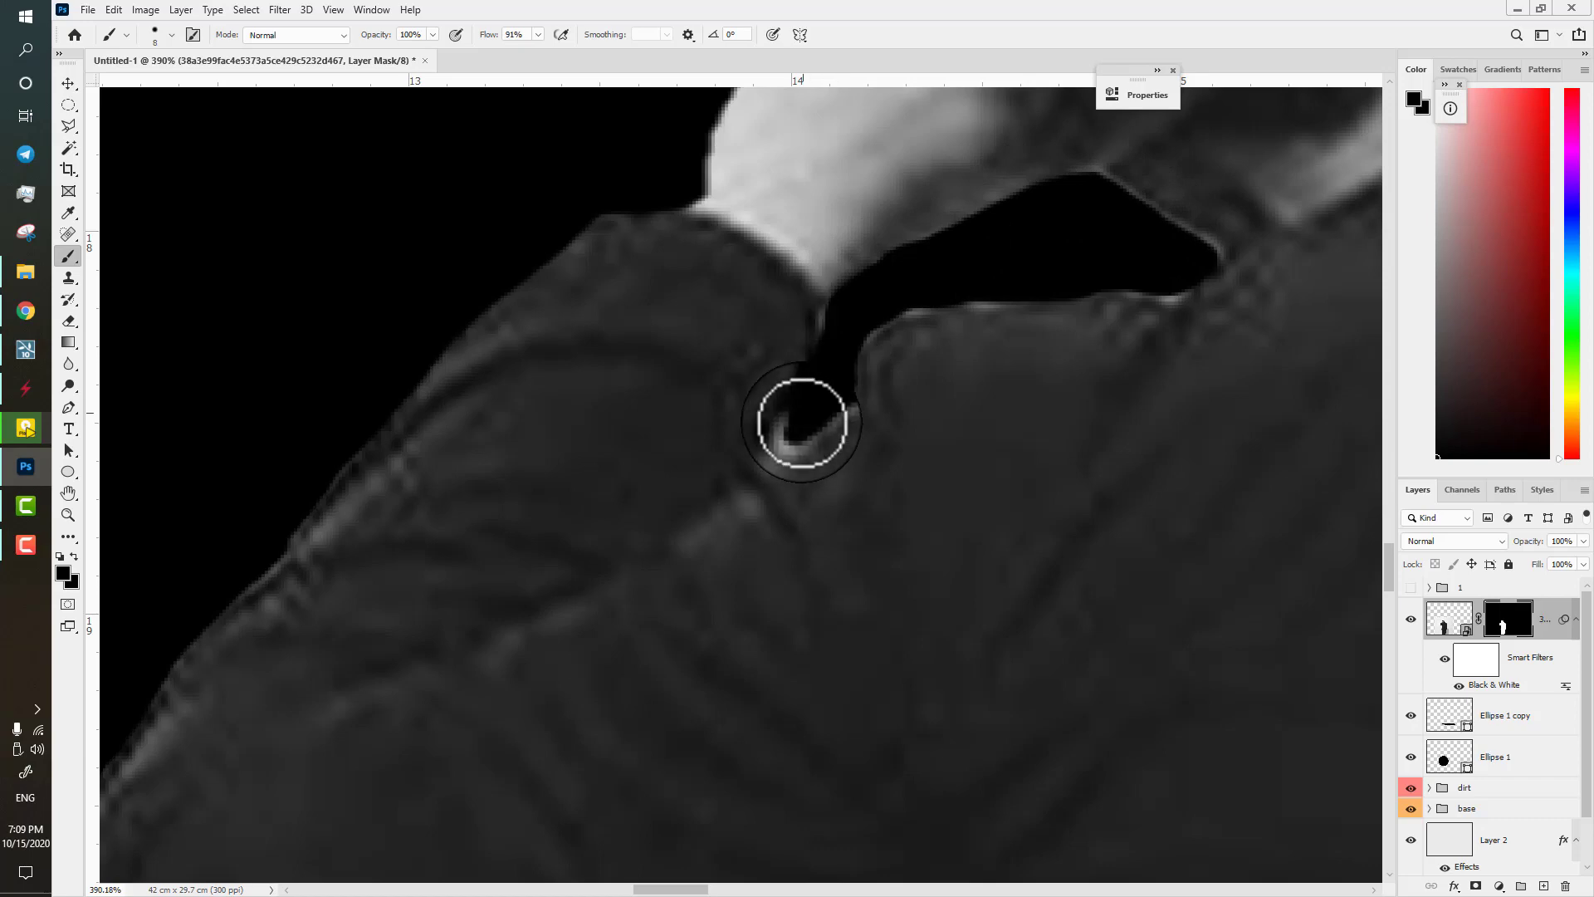
# - Scale the standing man proportionally to about 101.5% in front of the black circle
pyautogui.scroll(-10, 1162, 286)
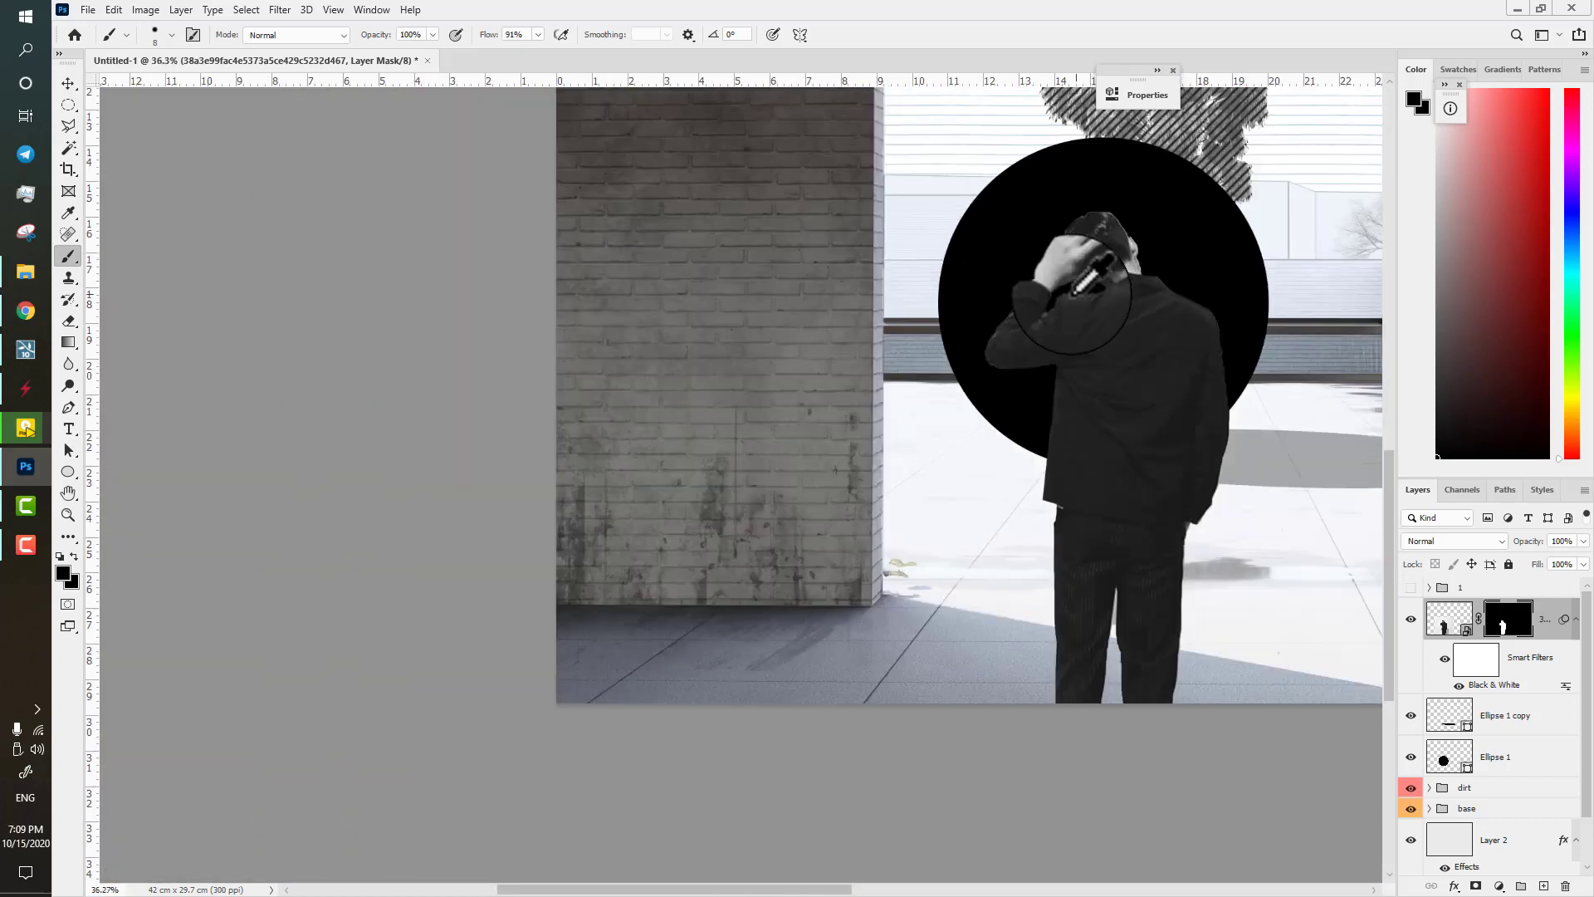
pyautogui.scroll(1, 621, 596)
pyautogui.hotkey('ctrl', 't')
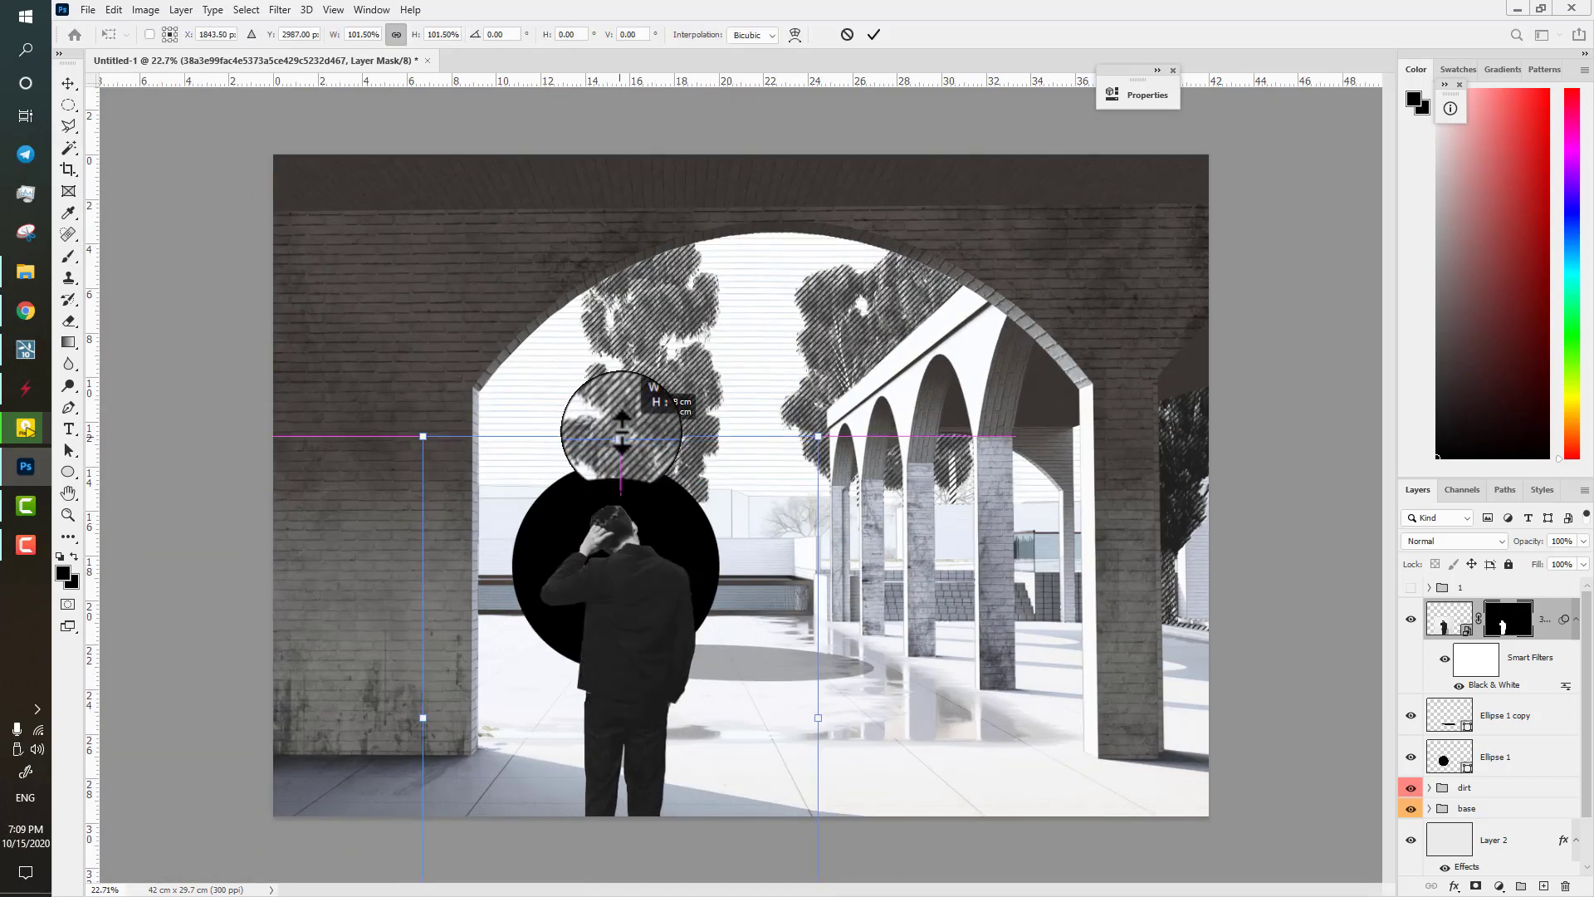
pyautogui.press('Return')
pyautogui.scroll(-4, 661, 587)
pyautogui.scroll(1, 801, 615)
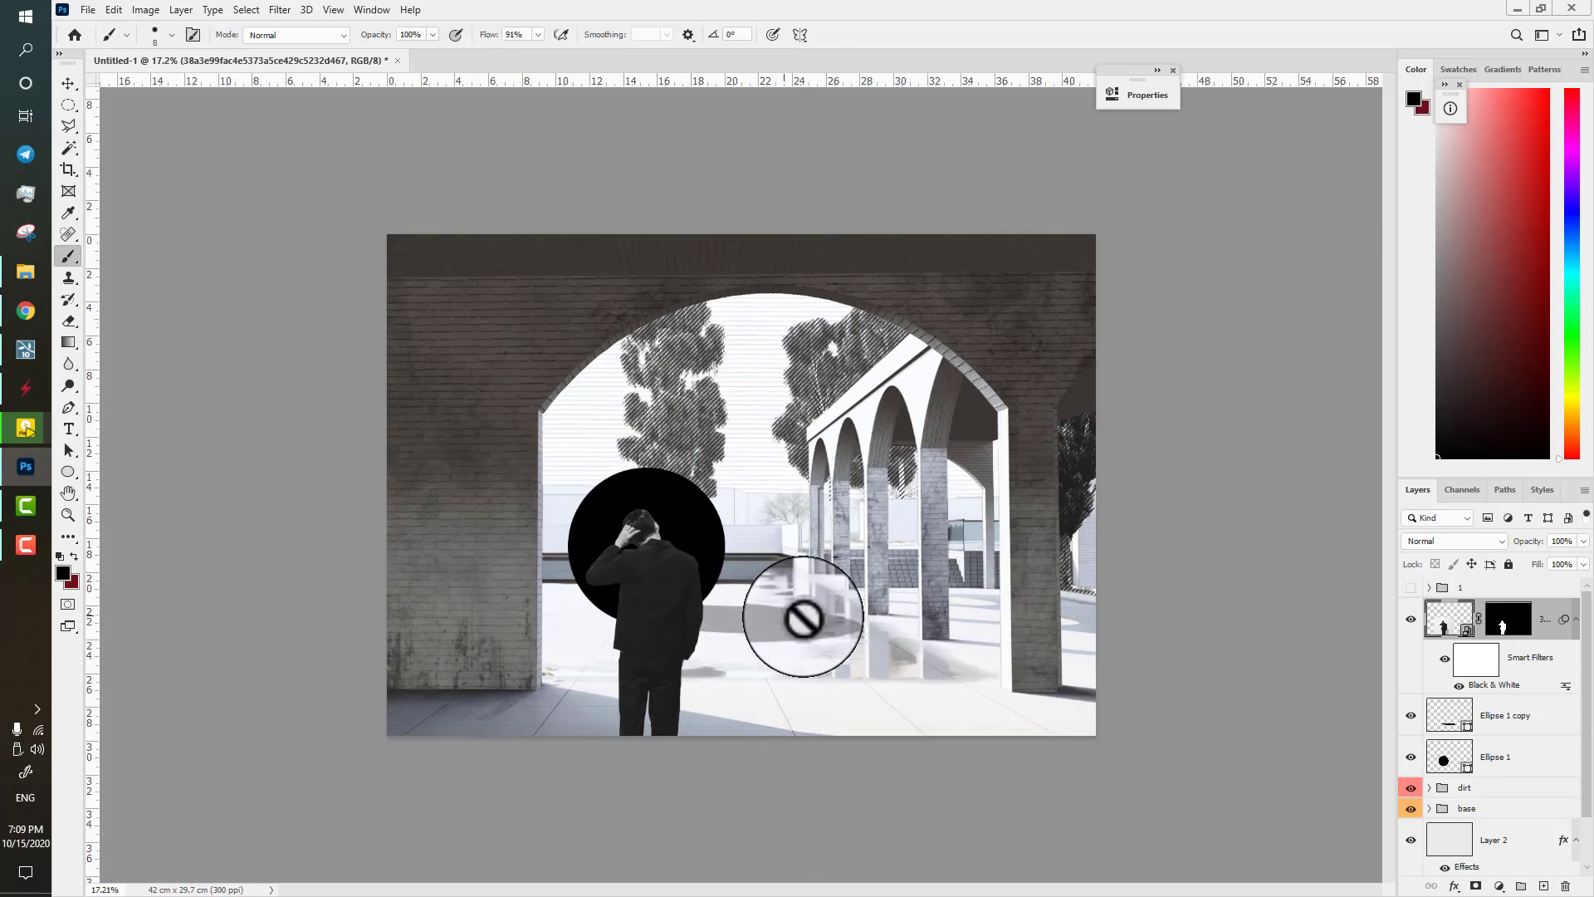
# - Isolate the 1_5 - Photo render layer in the base group to check it, restore the other layers and duplicate it
pyautogui.click(1430, 620)
pyautogui.scroll(-2, 1429, 689)
pyautogui.click(1429, 750)
pyautogui.scroll(-5, 1437, 780)
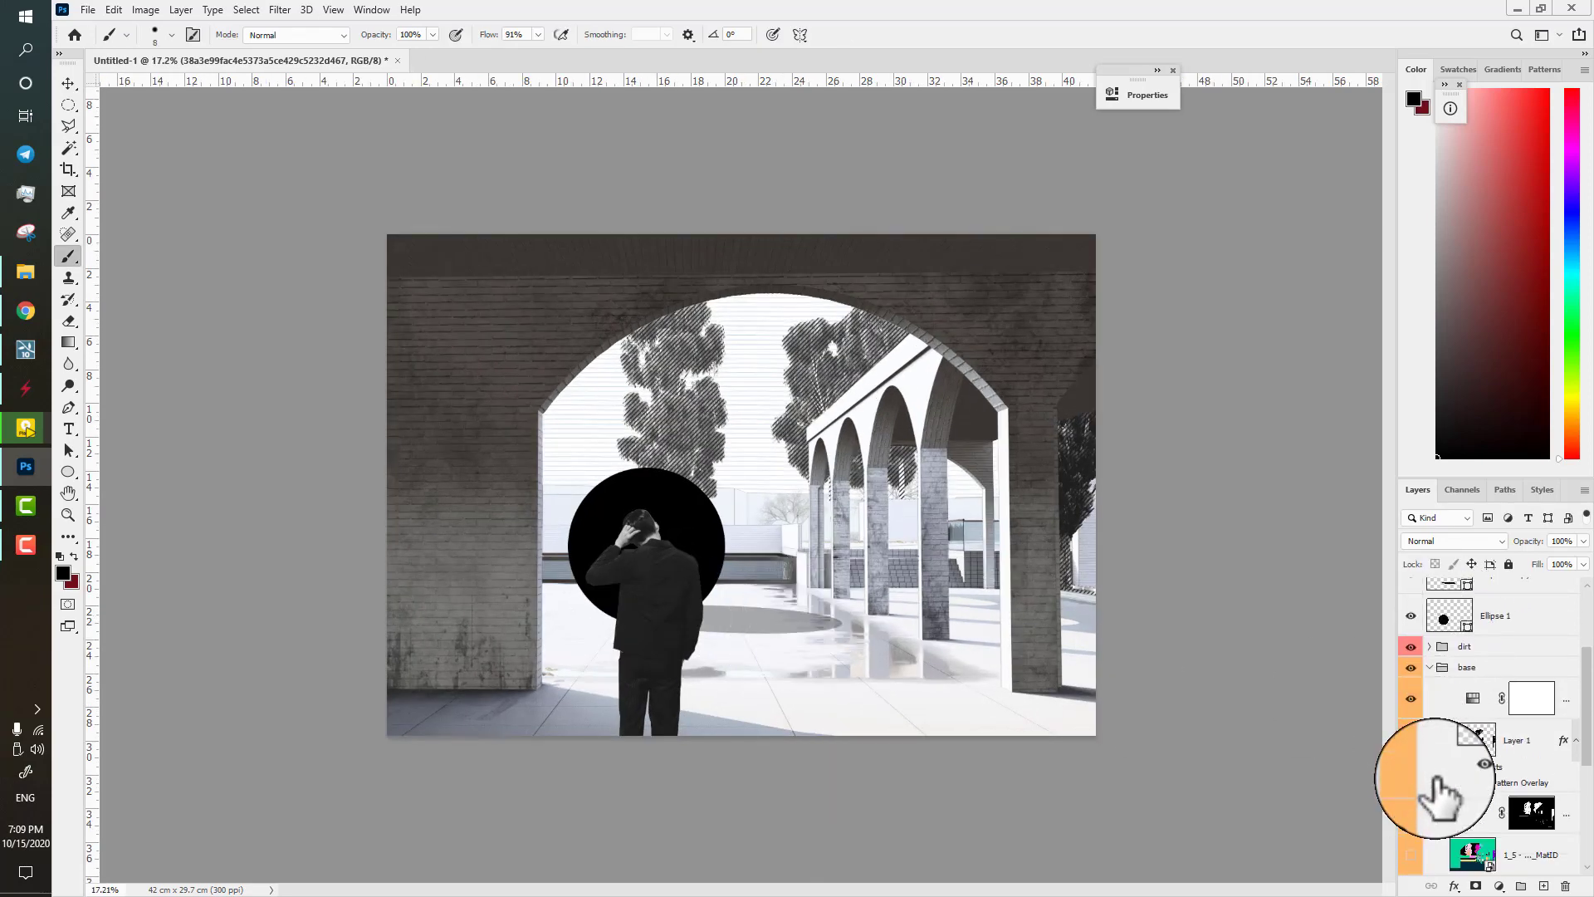
pyautogui.scroll(-1, 1440, 836)
pyautogui.keyDown('alt'); pyautogui.click(1411, 792); pyautogui.keyUp('alt')
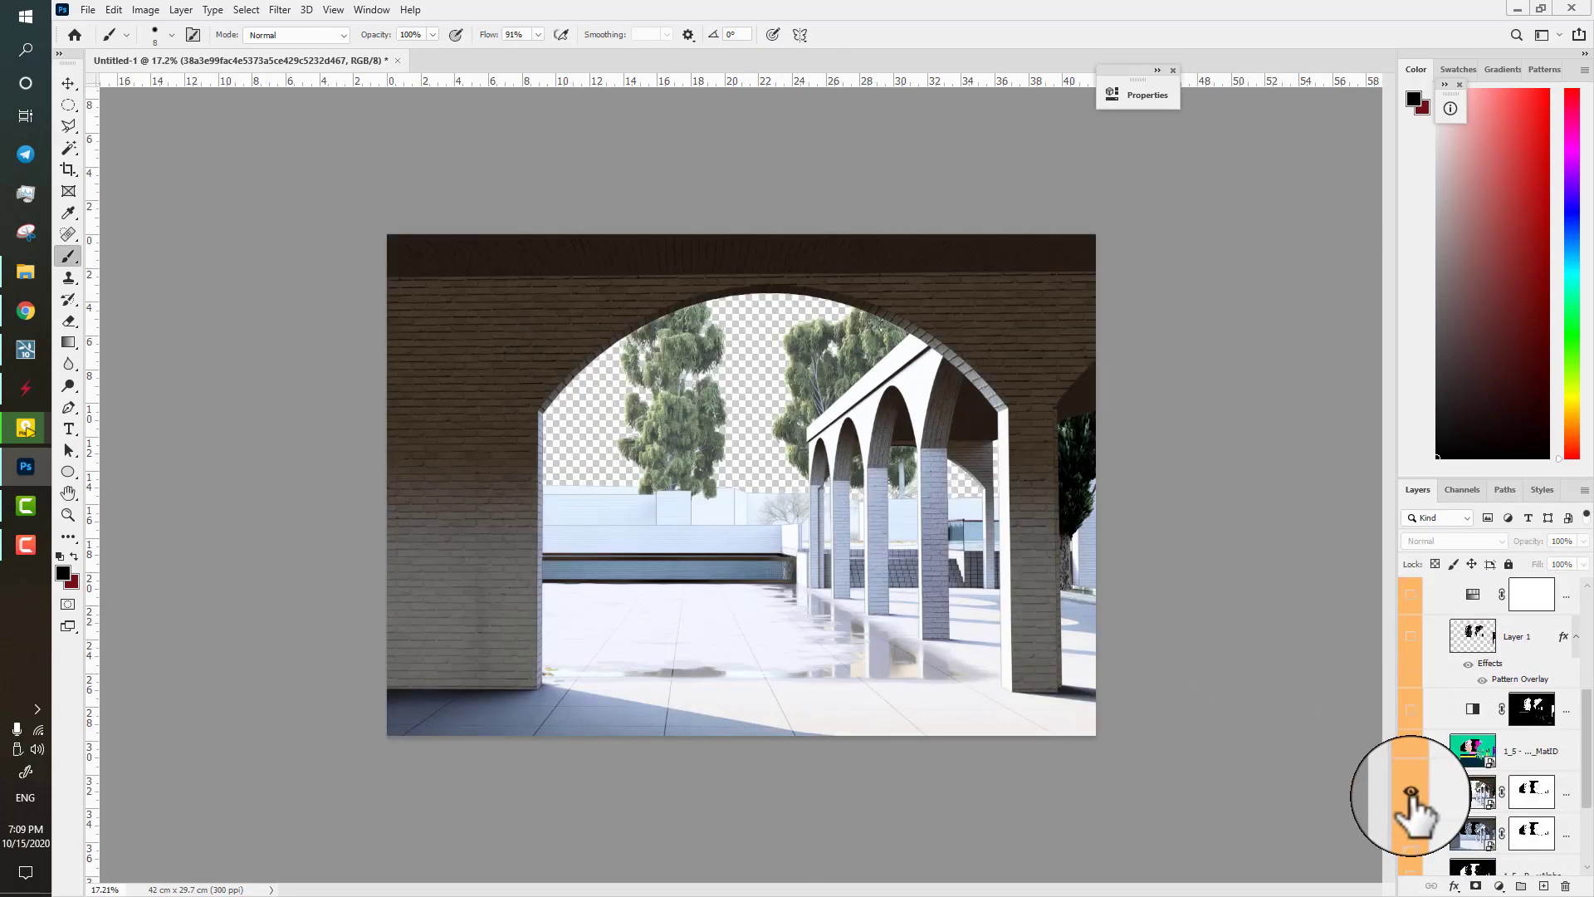
pyautogui.keyDown('alt'); pyautogui.click(1411, 793); pyautogui.keyUp('alt')
pyautogui.click(1475, 790)
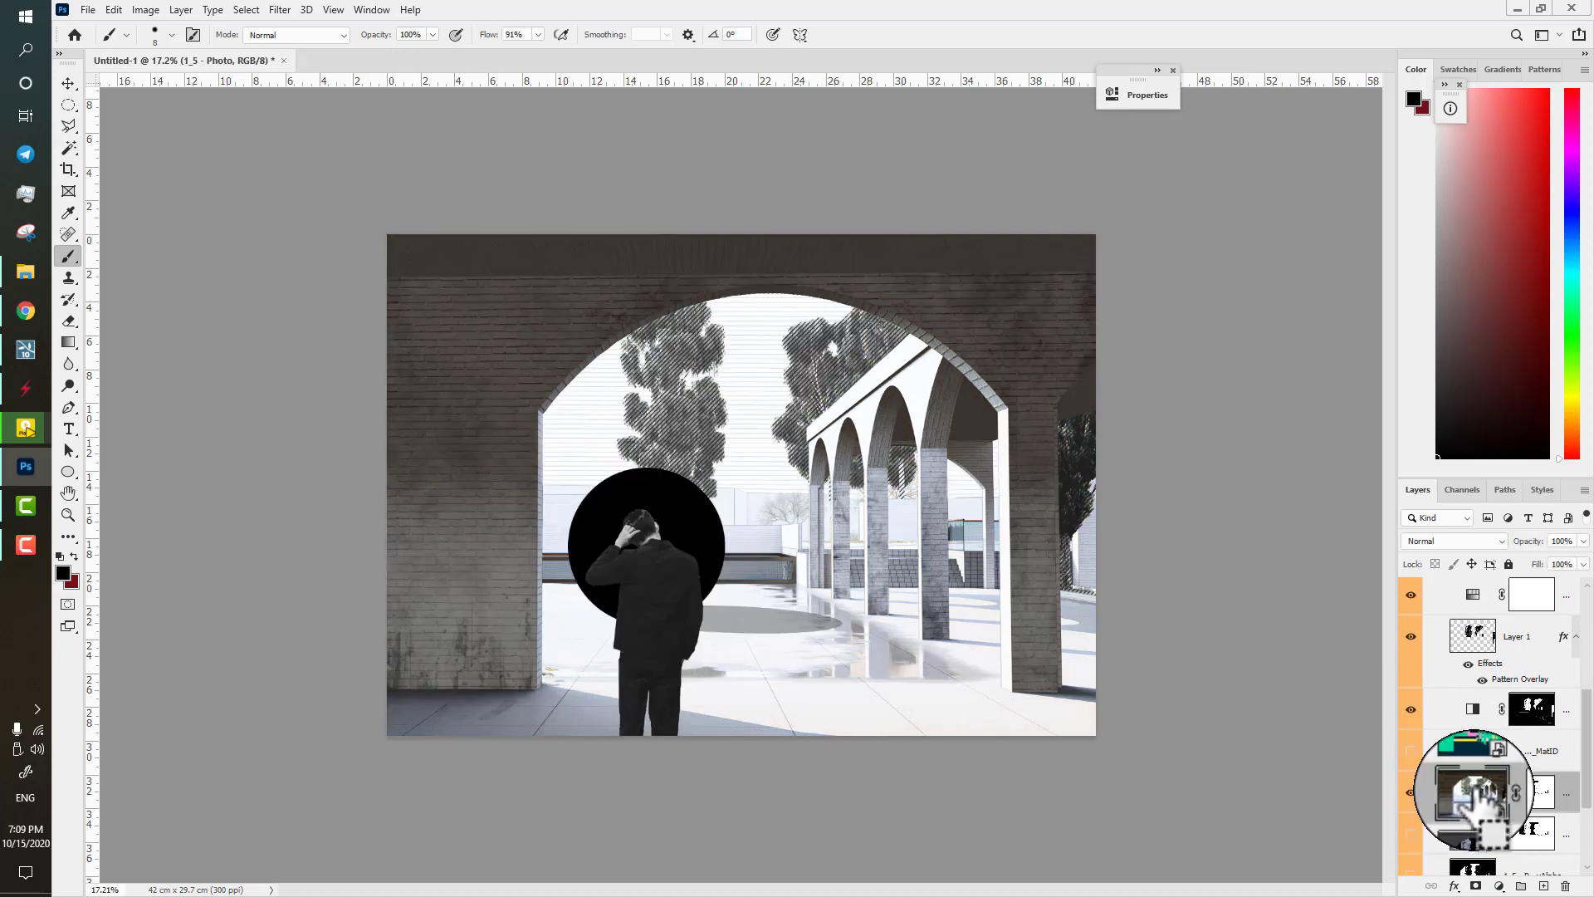
pyautogui.hotkey('ctrl', 'j')
# - Delete the layer mask from the original 1_5 - Photo layer, keeping the copy's mask, and check the unmasked render on its own
pyautogui.rightClick(1533, 790)
pyautogui.click(1497, 663)
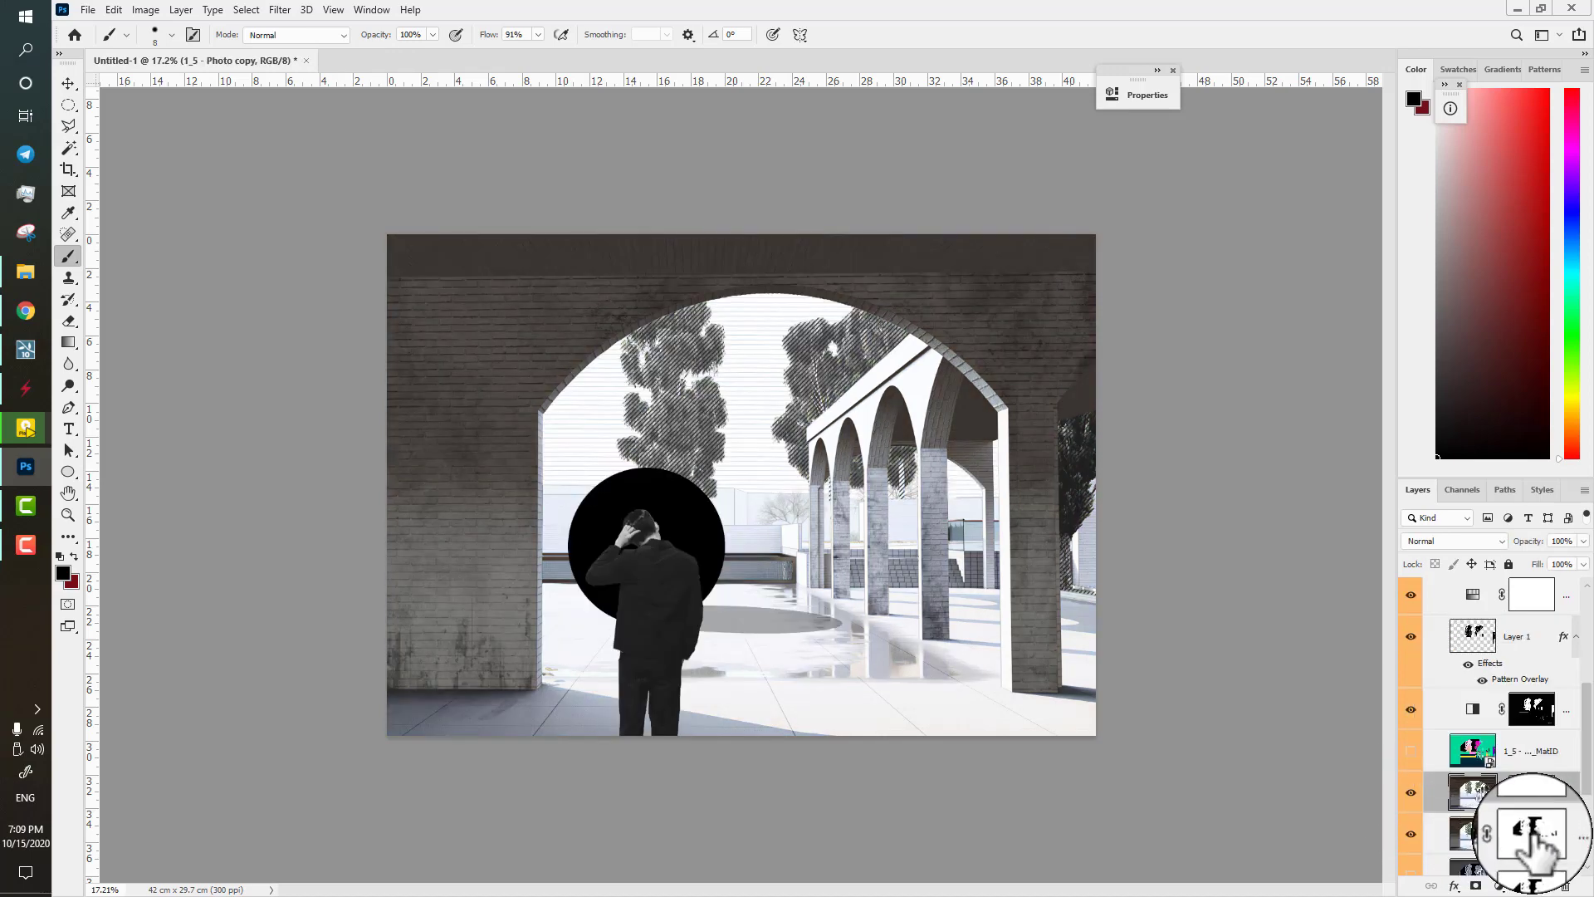
pyautogui.rightClick(1533, 833)
pyautogui.click(1481, 708)
pyautogui.keyDown('alt'); pyautogui.click(1411, 834); pyautogui.keyUp('alt')
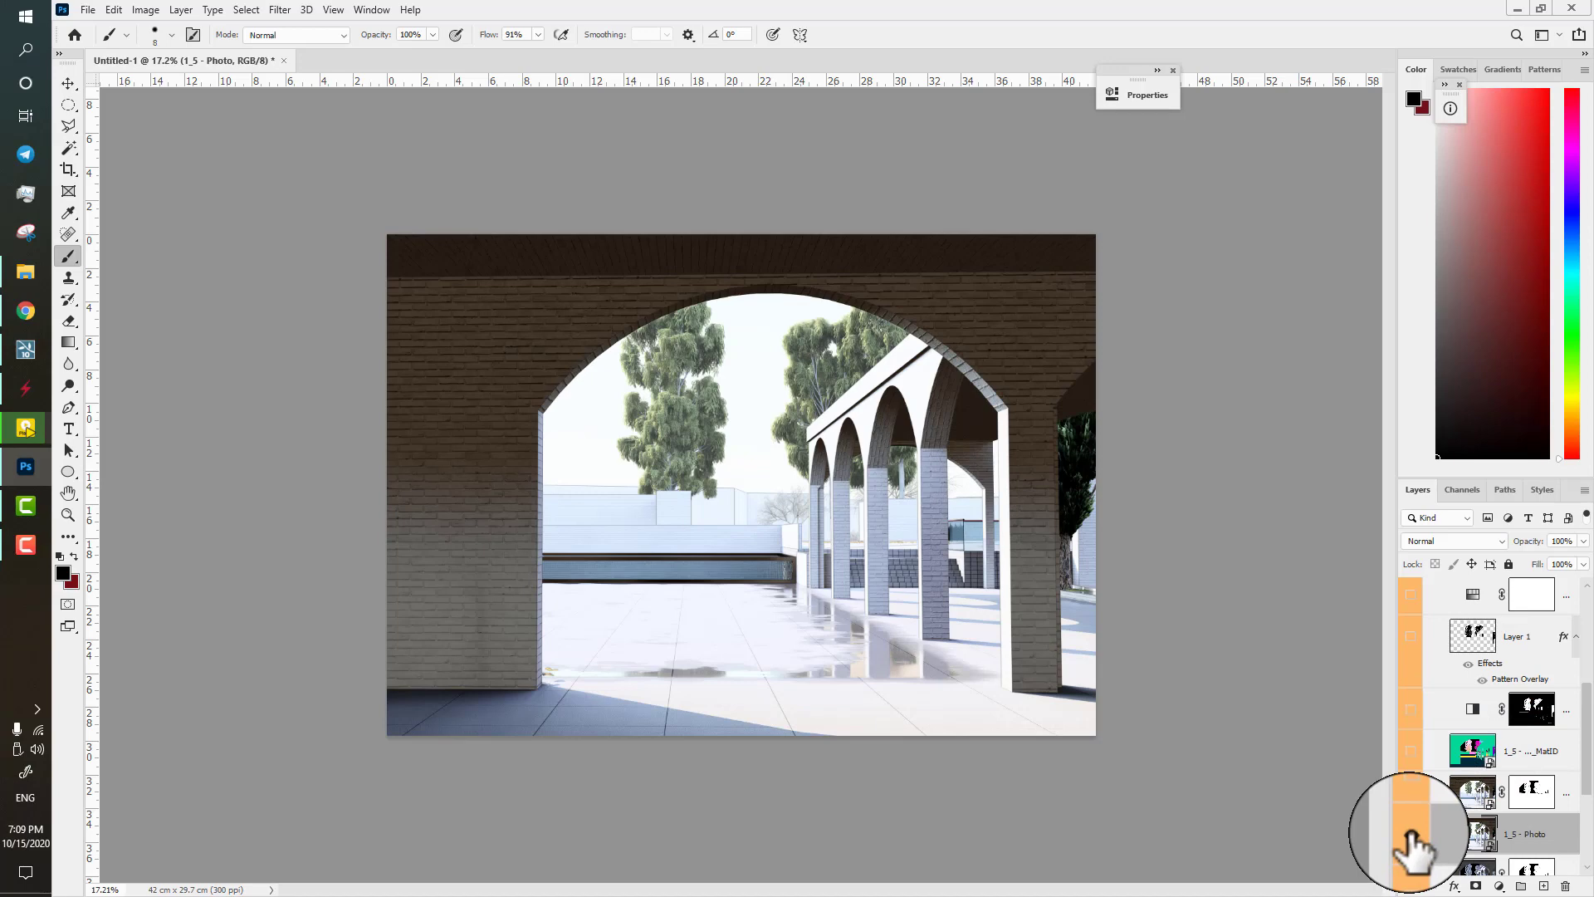
pyautogui.keyDown('alt'); pyautogui.click(1411, 836); pyautogui.keyUp('alt')
pyautogui.keyDown('alt'); pyautogui.click(1412, 835); pyautogui.keyUp('alt')
pyautogui.keyDown('alt'); pyautogui.click(1411, 835); pyautogui.keyUp('alt')
# - Group the standing man with the two Ellipse 1 layers, hide that group and show group 1 with the upside-down figure
pyautogui.scroll(3, 1445, 747)
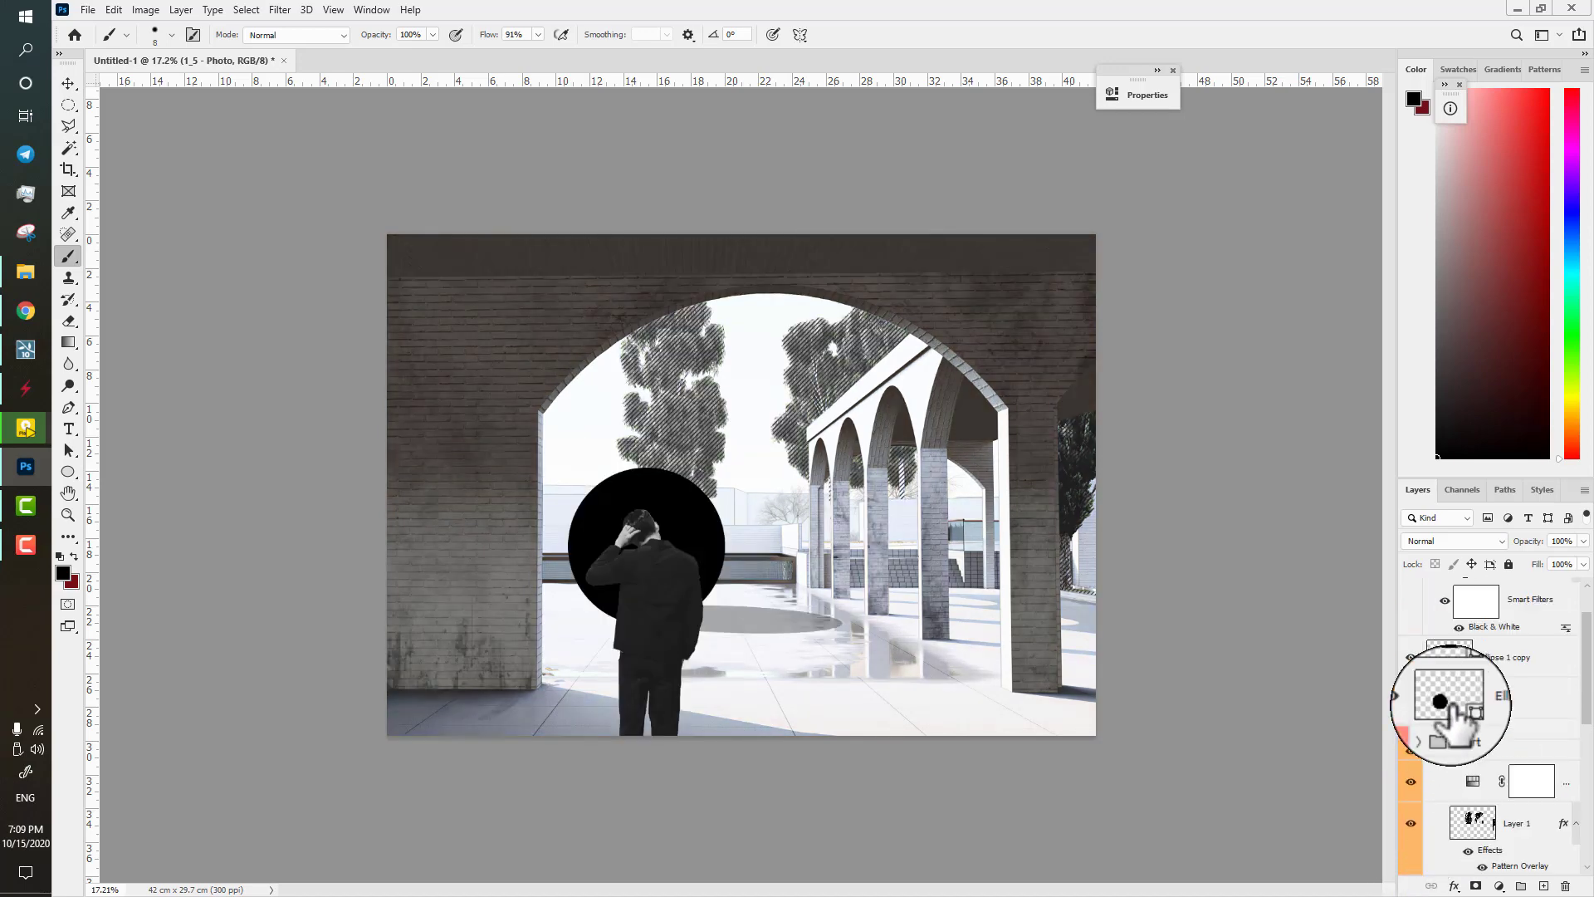
pyautogui.scroll(2, 1450, 705)
pyautogui.click(1542, 616)
pyautogui.keyDown('shift'); pyautogui.click(1518, 755); pyautogui.keyUp('shift')
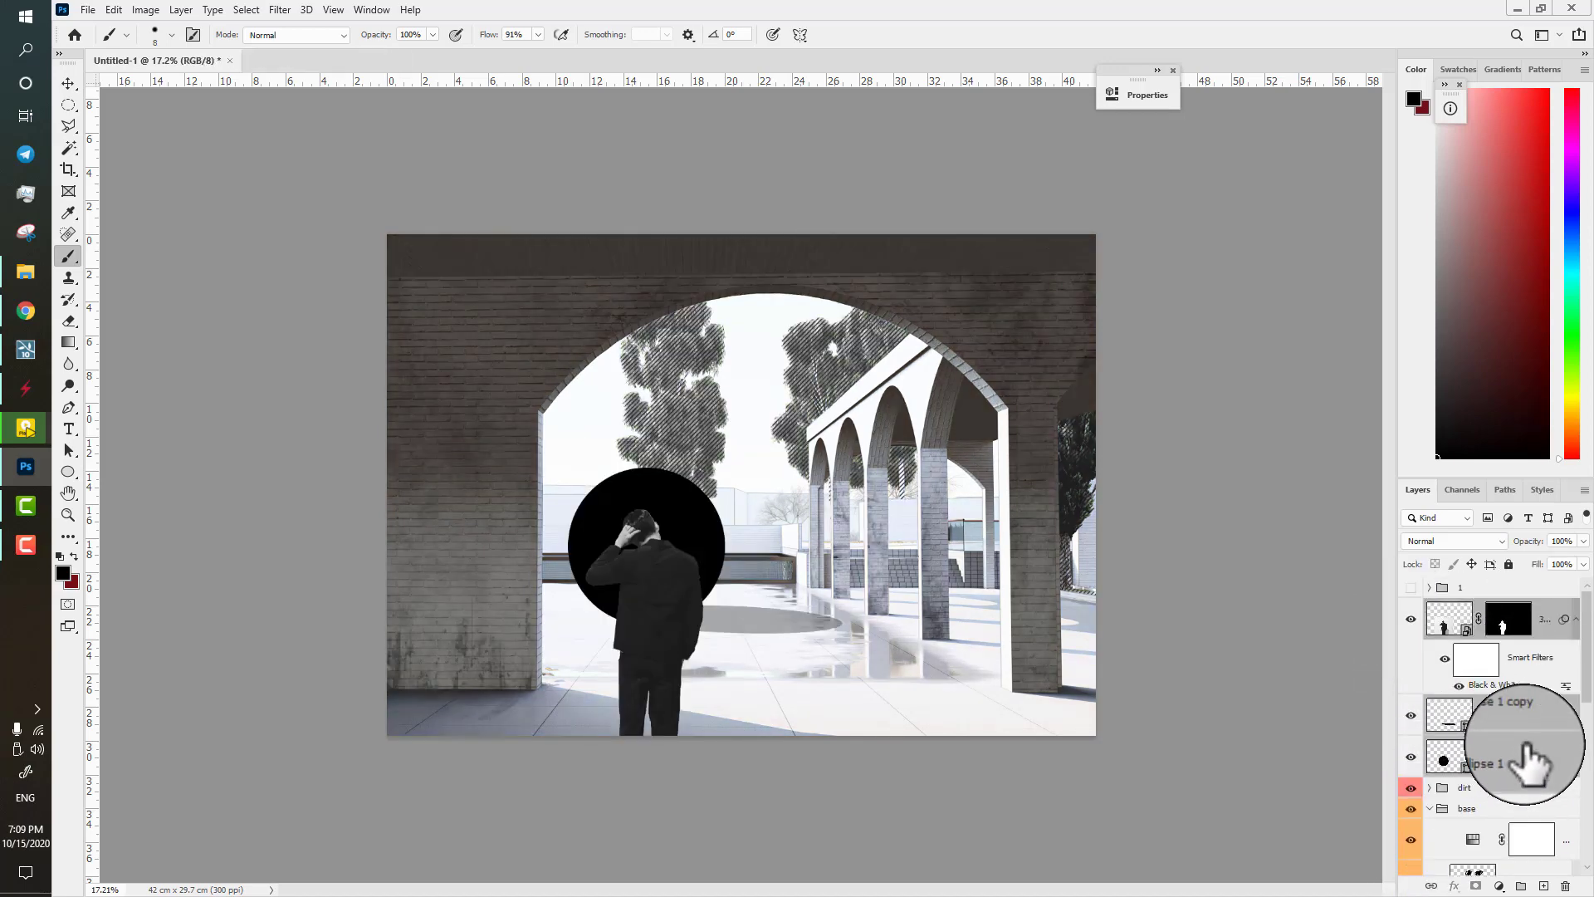
pyautogui.hotkey('ctrl', 'g')
pyautogui.click(1411, 610)
pyautogui.click(1410, 587)
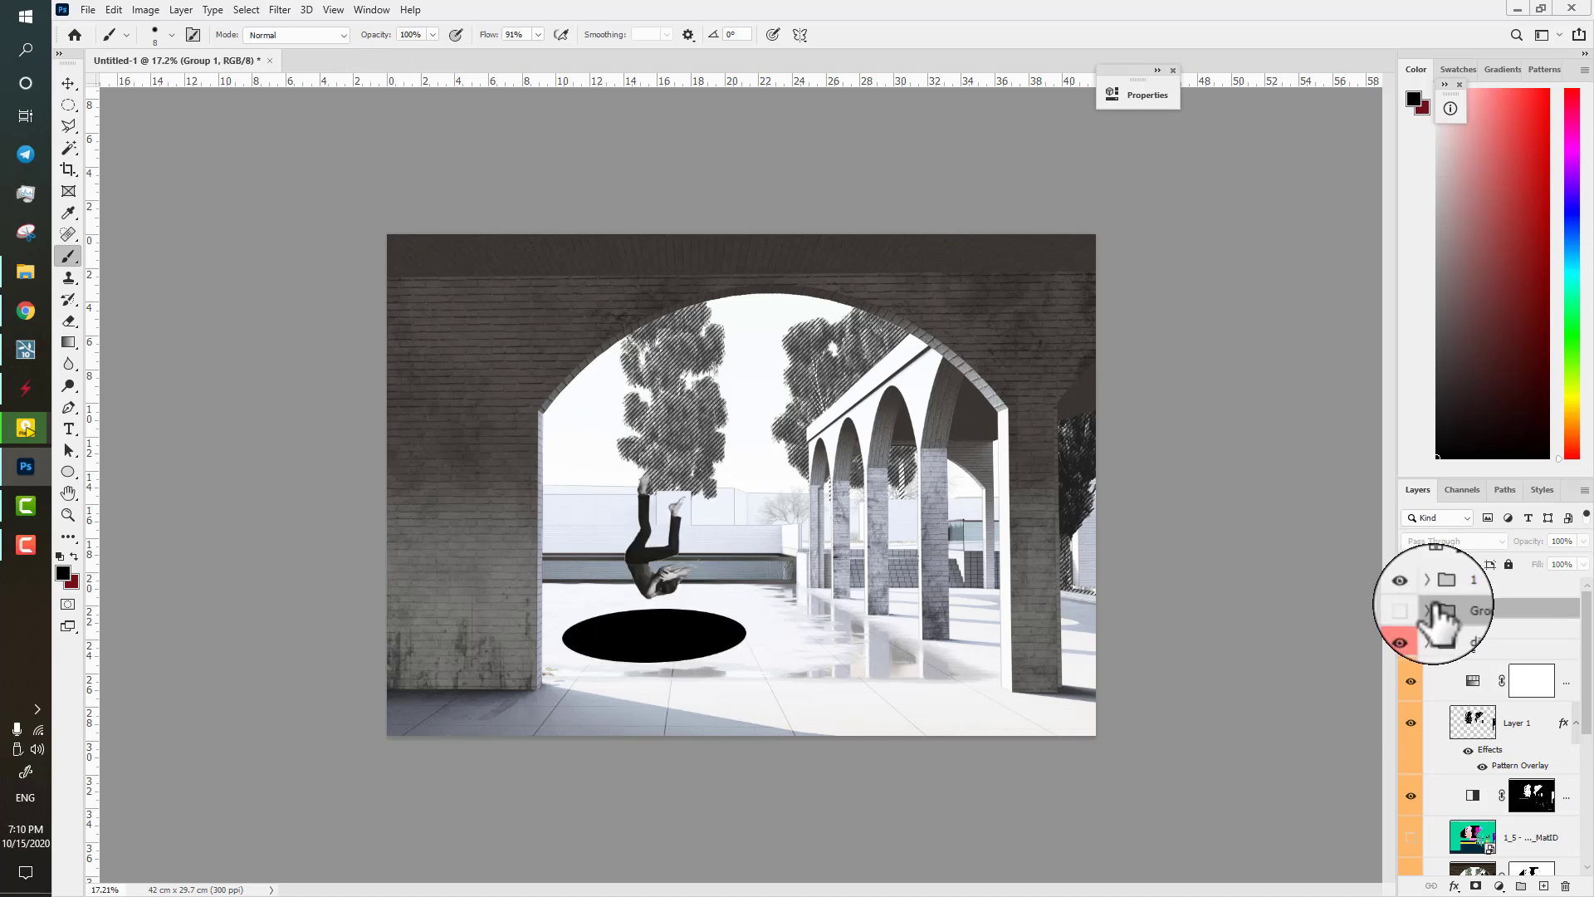
# - Transform the Ellipse 2 shape in group 1 by pulling its far corners inward for perspective and making it slightly smaller
pyautogui.click(1427, 579)
pyautogui.click(1476, 660)
pyautogui.hotkey('ctrl', 't')
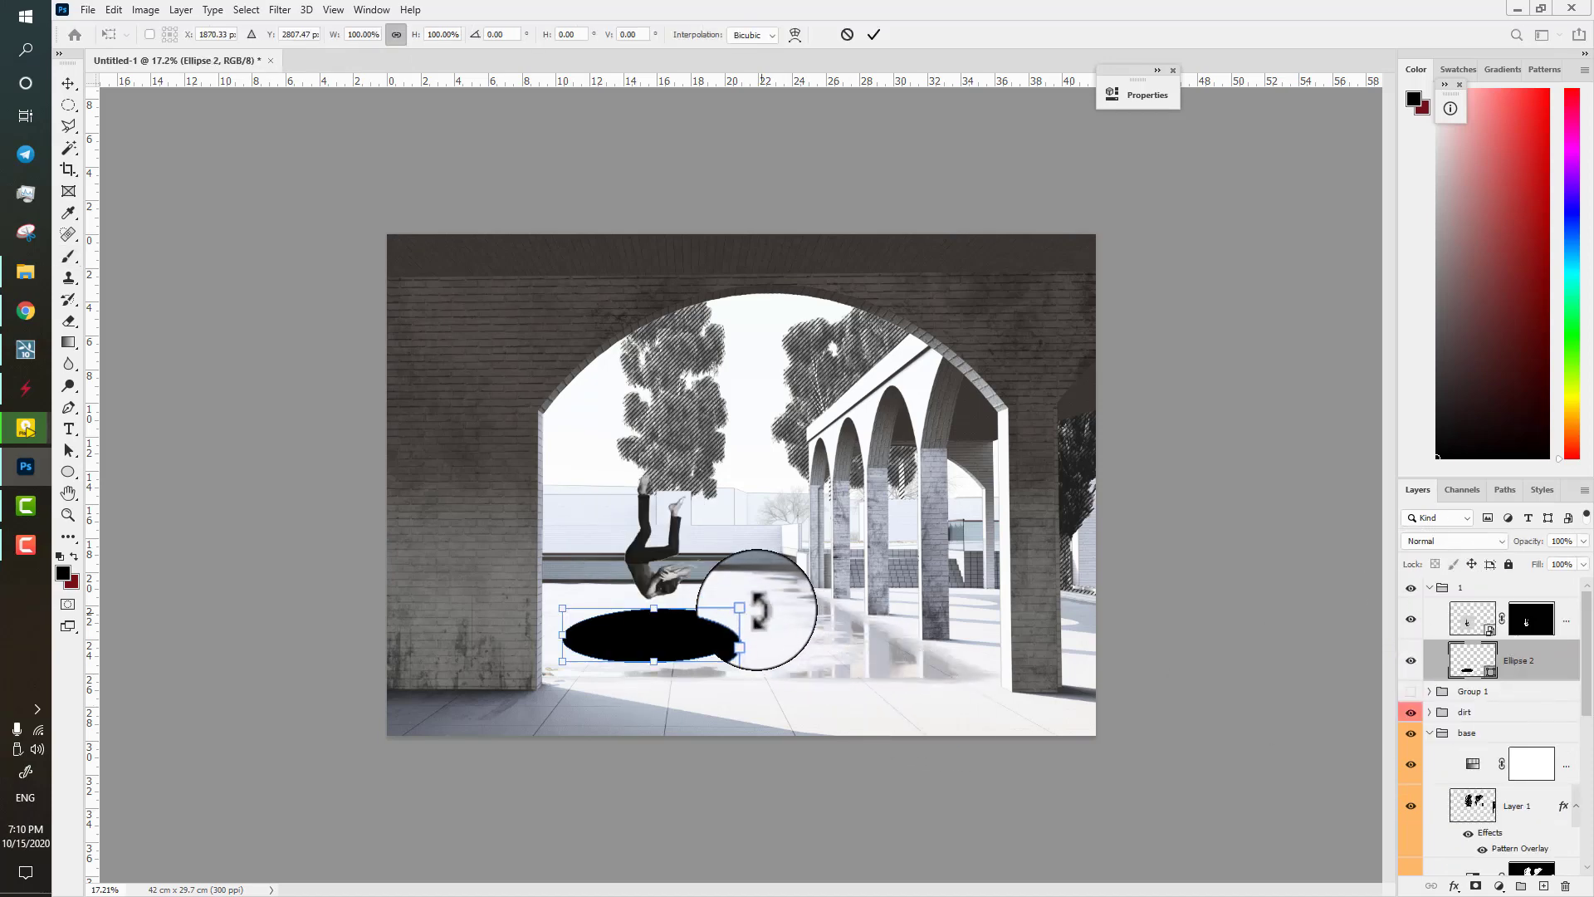
pyautogui.moveTo(743, 607); pyautogui.dragTo(735, 607)
pyautogui.moveTo(563, 607); pyautogui.dragTo(577, 605)
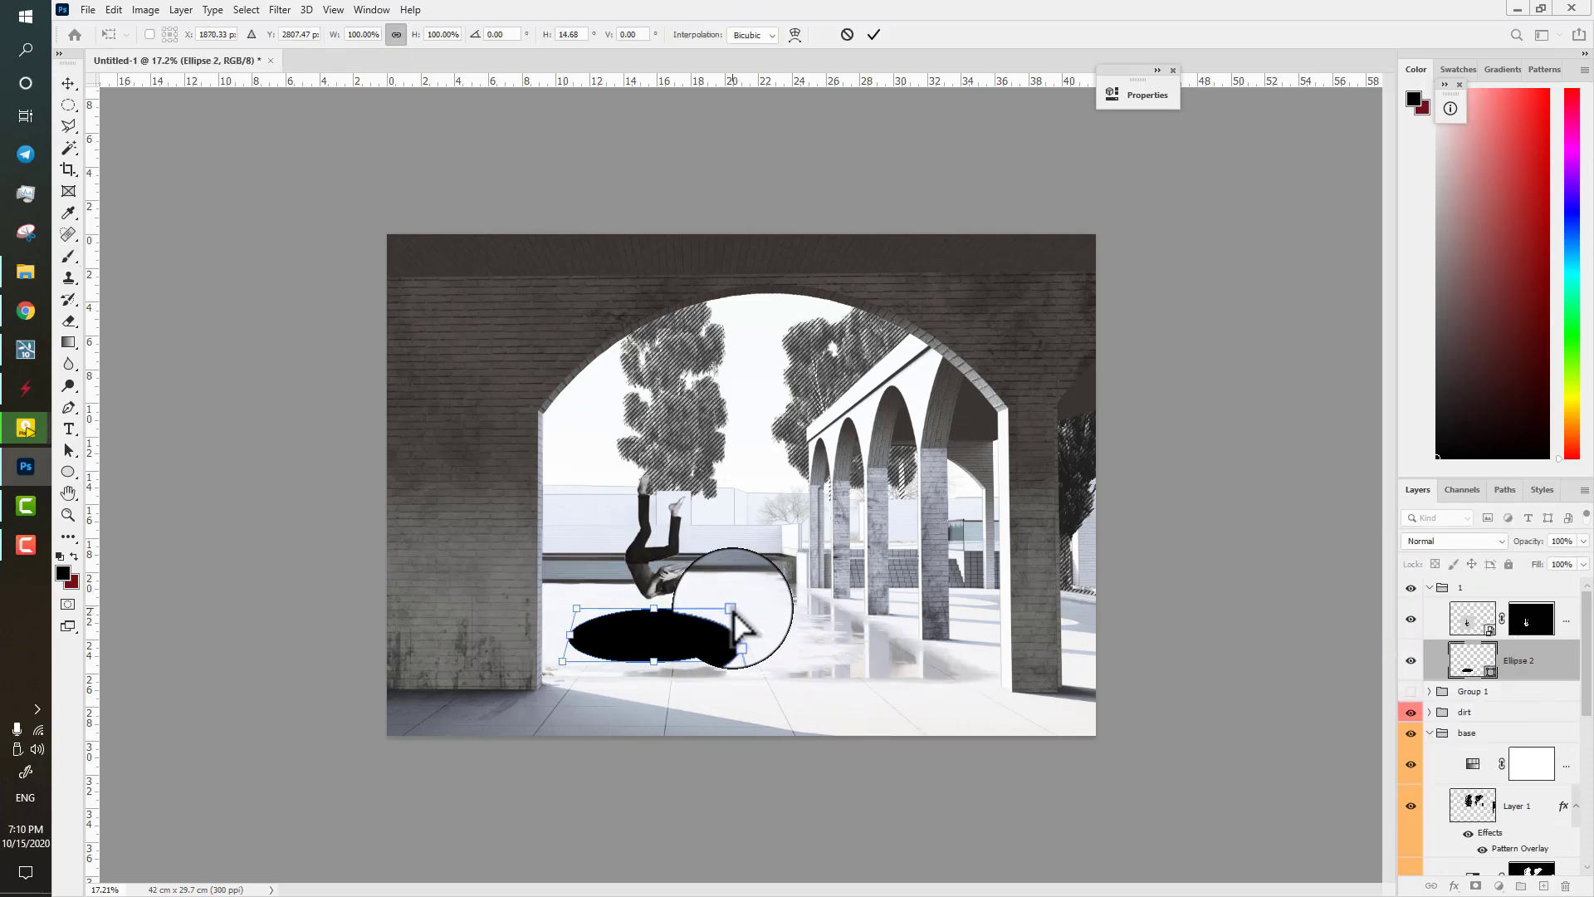
pyautogui.moveTo(646, 664); pyautogui.dragTo(723, 614)
pyautogui.press('Return')
pyautogui.scroll(-7, 772, 752)
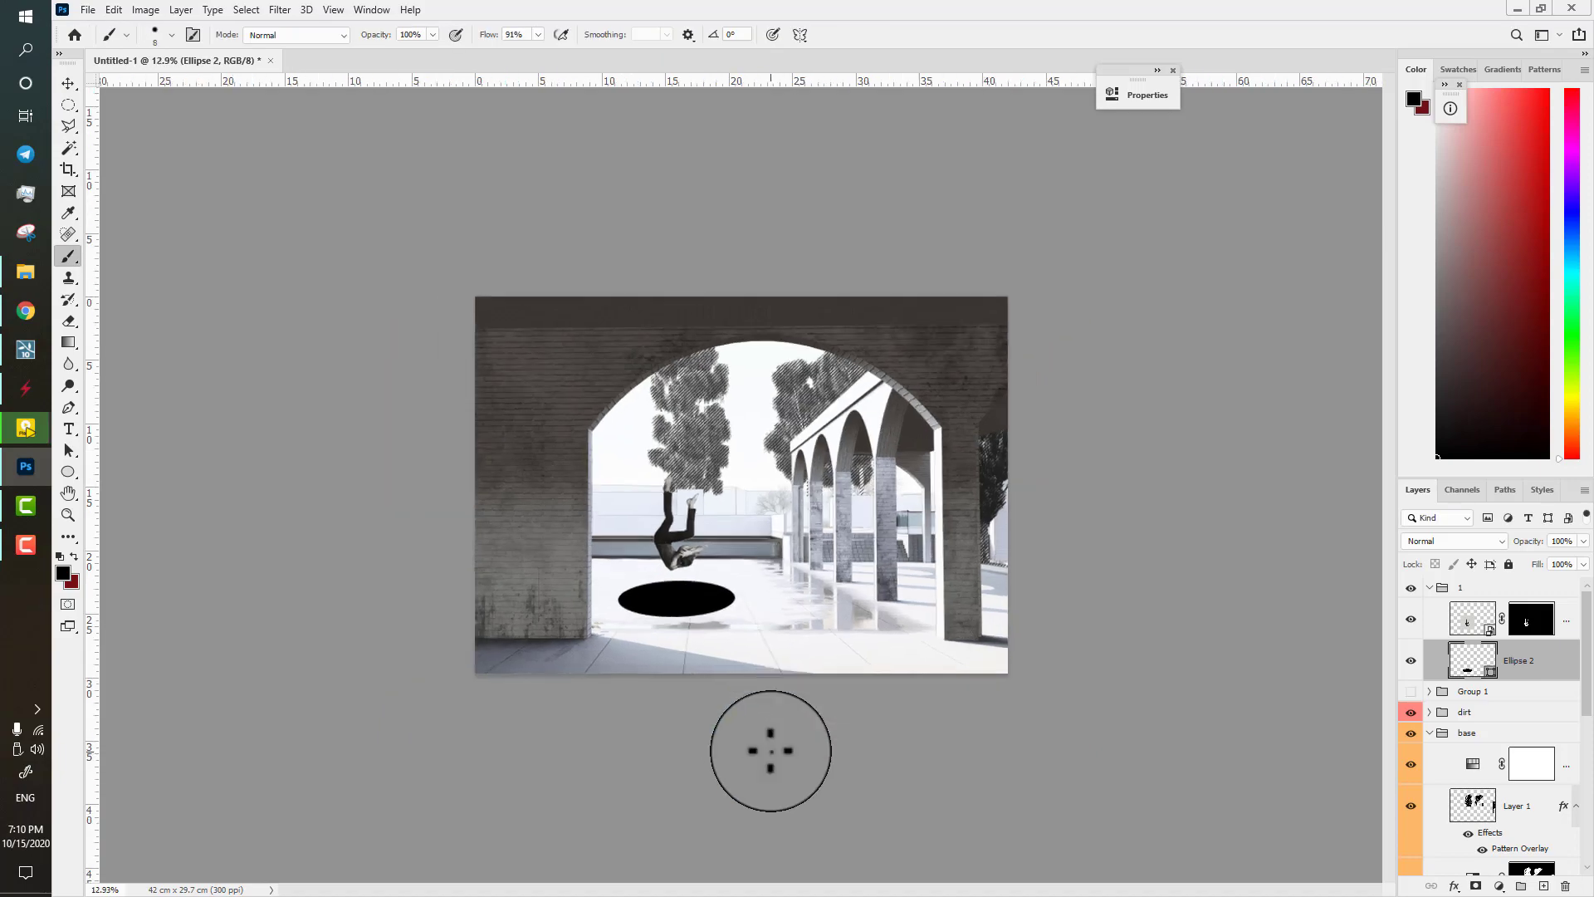
pyautogui.scroll(8, 772, 749)
pyautogui.scroll(1, 781, 483)
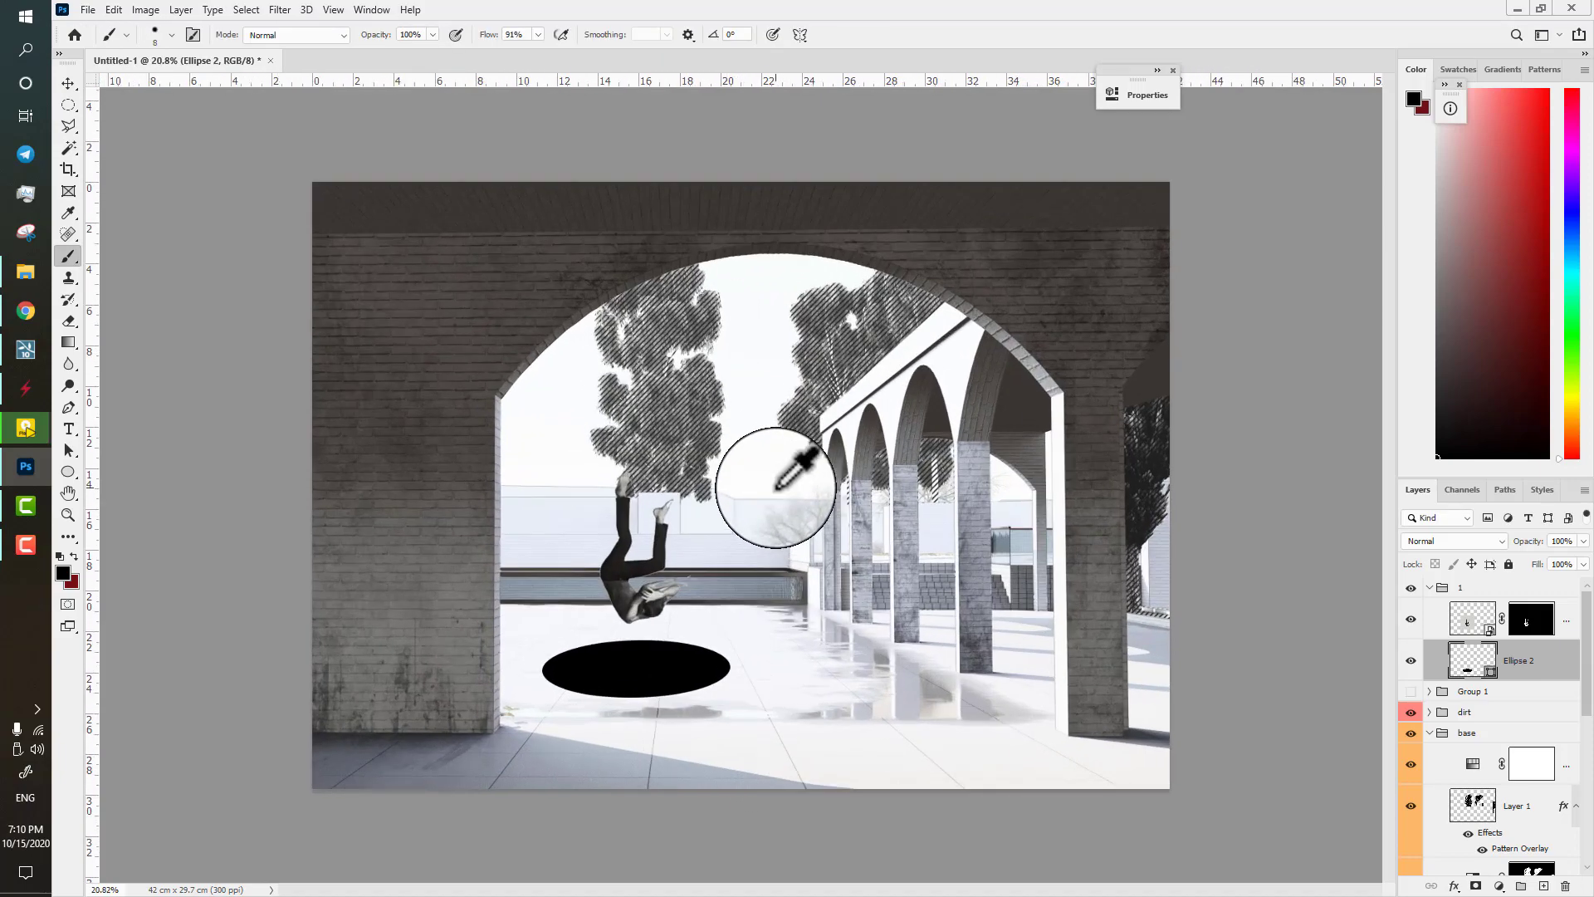
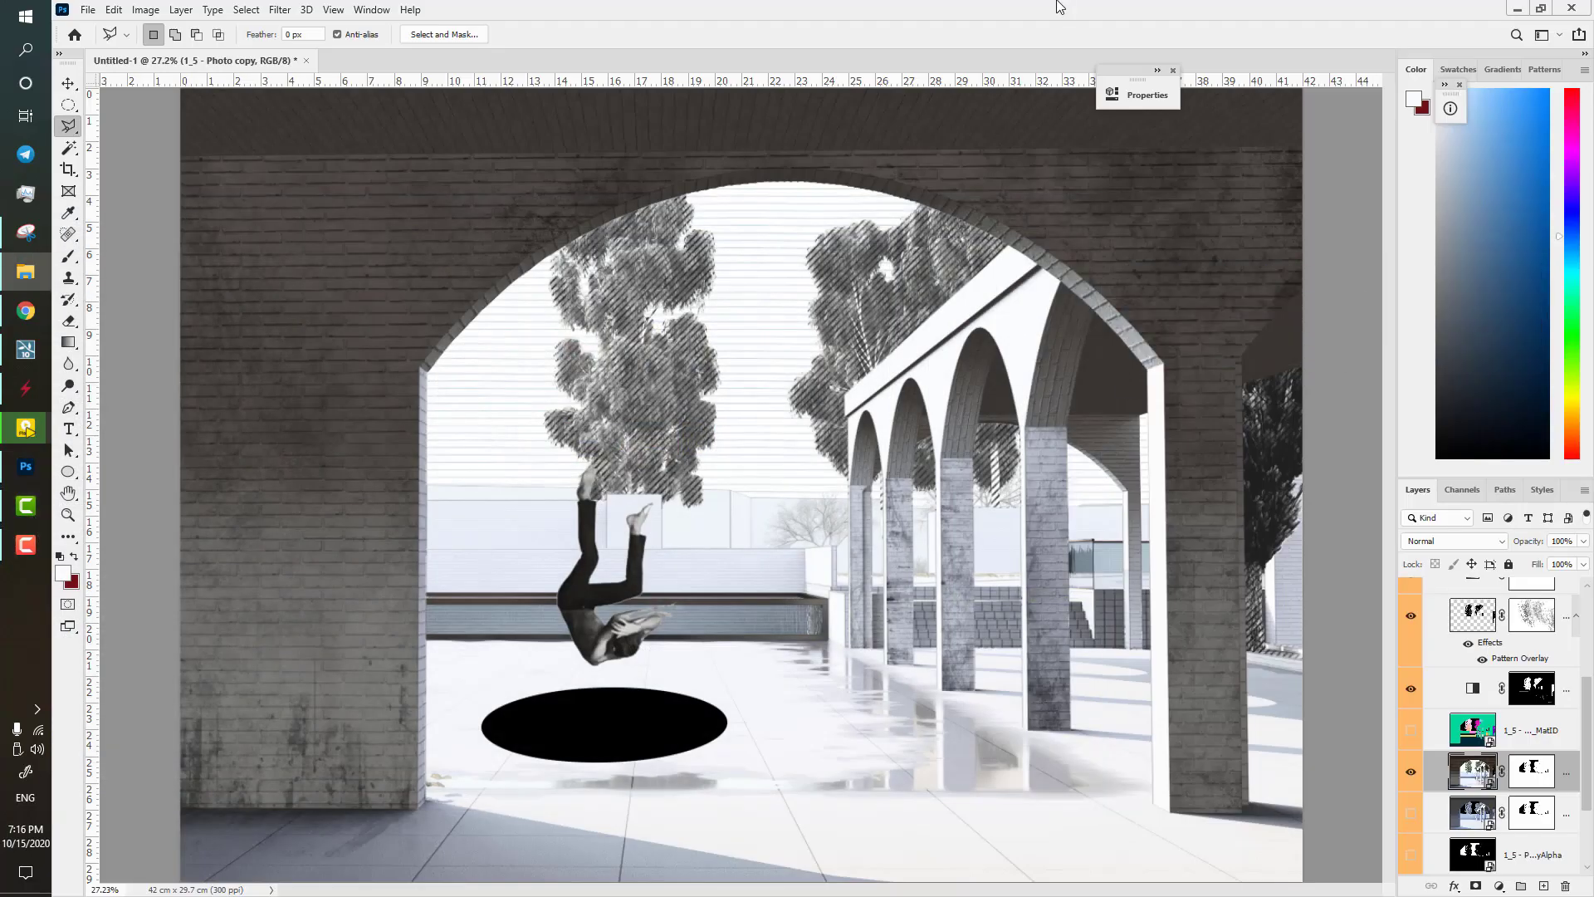
# - Outline the arcade's sloping white roof band above the arches, including its dark line, with a Polygonal Lasso selection
pyautogui.click(1057, 5)
pyautogui.scroll(8, 1017, 267)
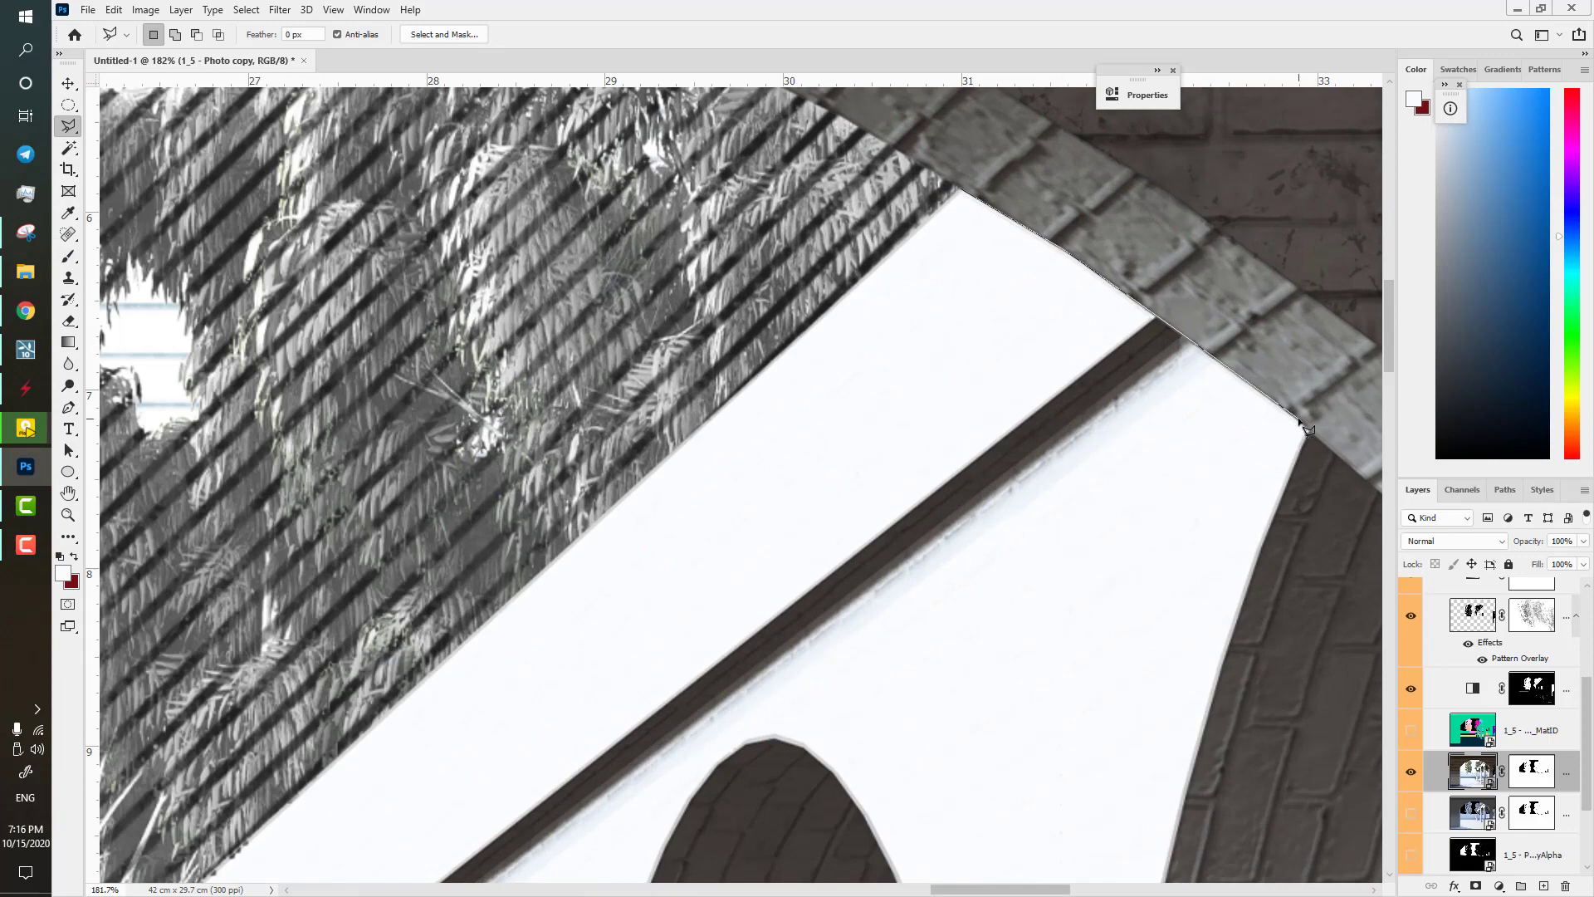
pyautogui.moveTo(729, 735); pyautogui.dragTo(1158, 303)
pyautogui.click(904, 542)
pyautogui.click(793, 578)
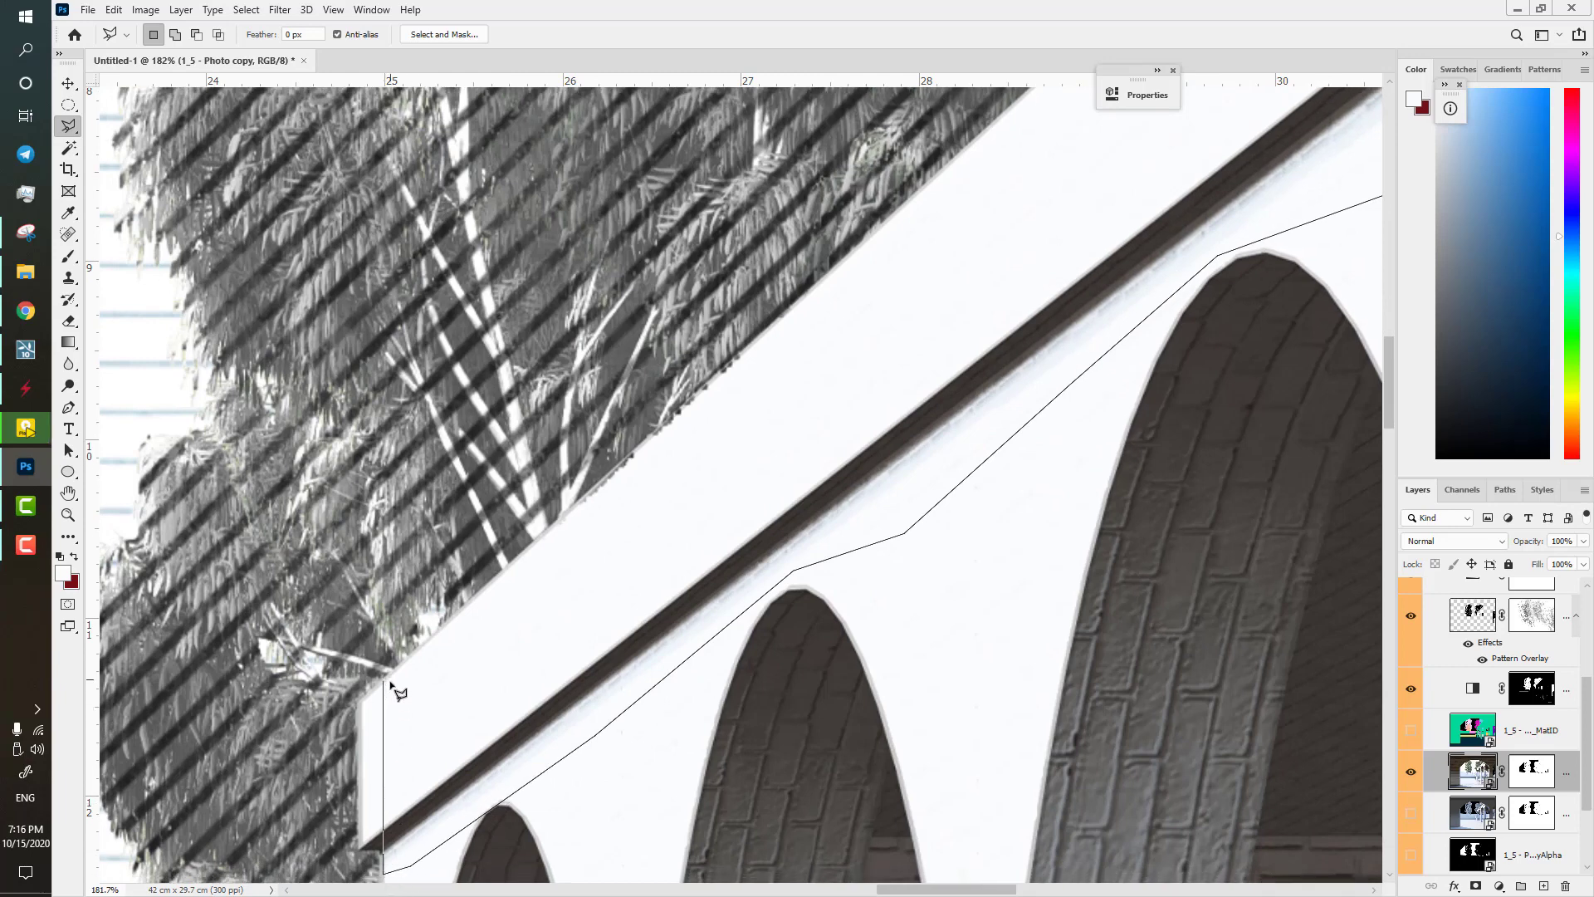
pyautogui.press('v')
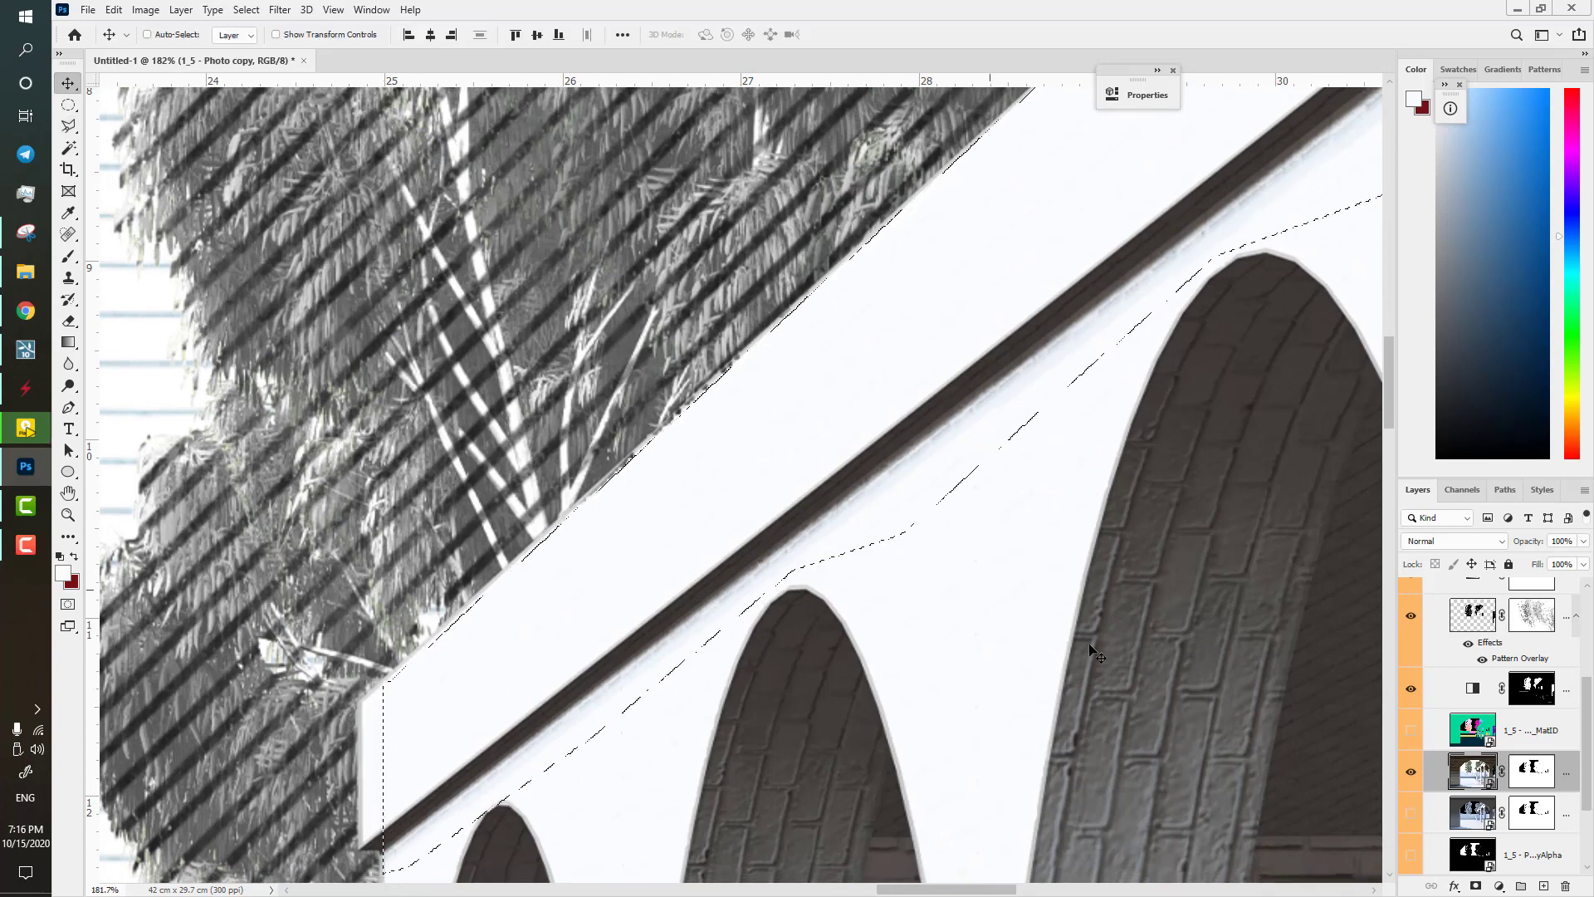
# - Add a new layer above 1_5 - Photo copy and fill the roof band selection with the white foreground color
pyautogui.click(1549, 887)
pyautogui.hotkey('alt', 'BackSpace')
pyautogui.scroll(-4, 769, 586)
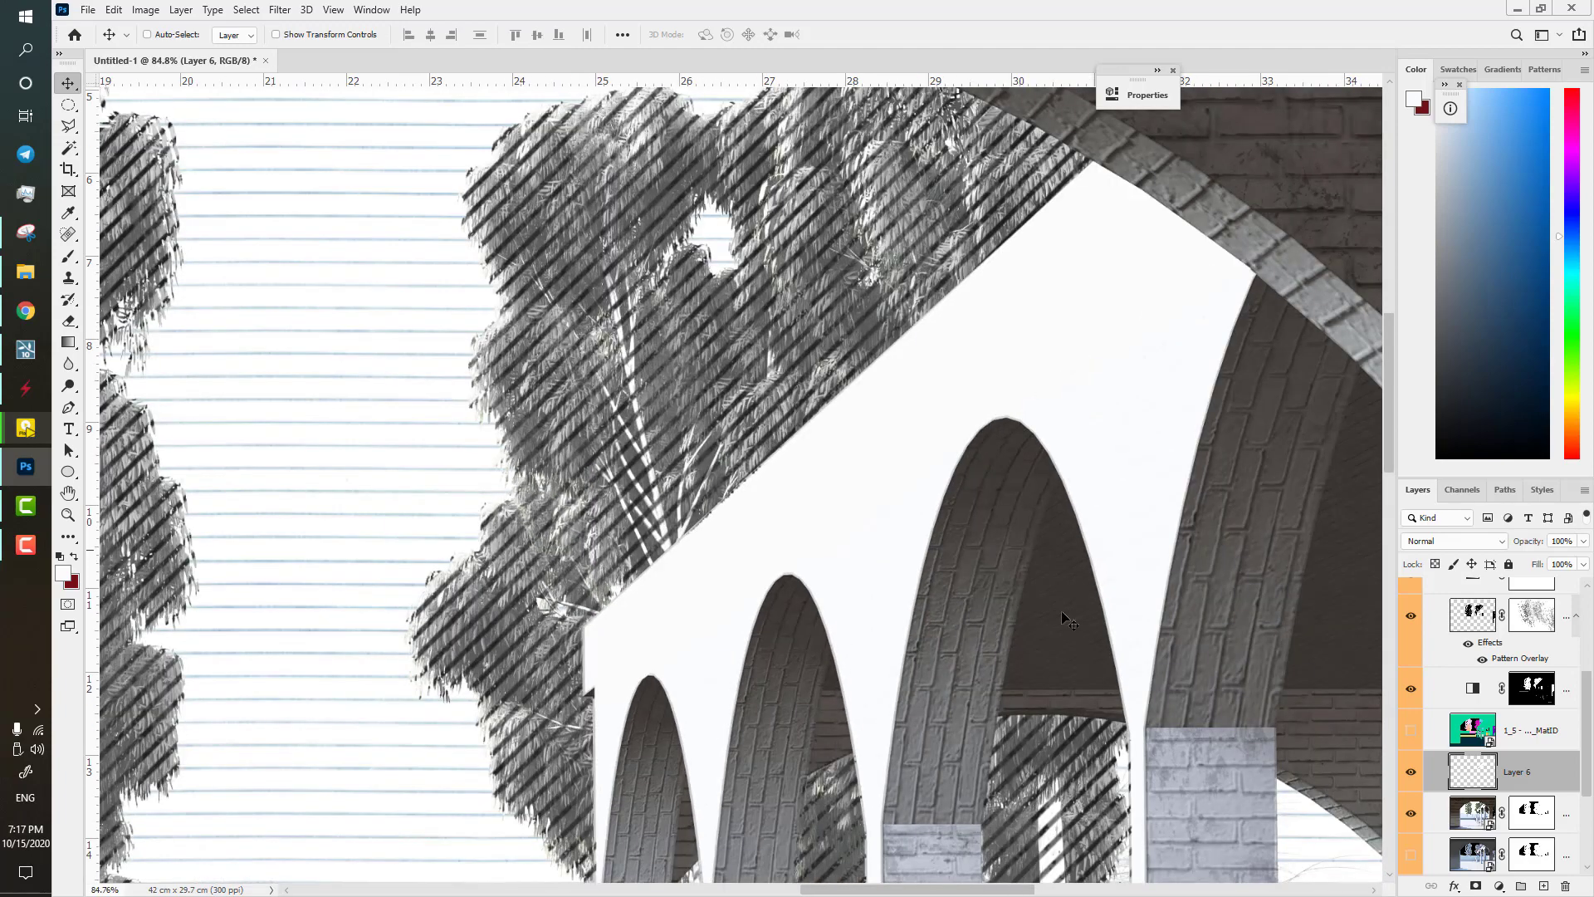
pyautogui.click(1410, 731)
pyautogui.click(1411, 731)
pyautogui.click(1476, 731)
pyautogui.click(1410, 731)
pyautogui.press('l')
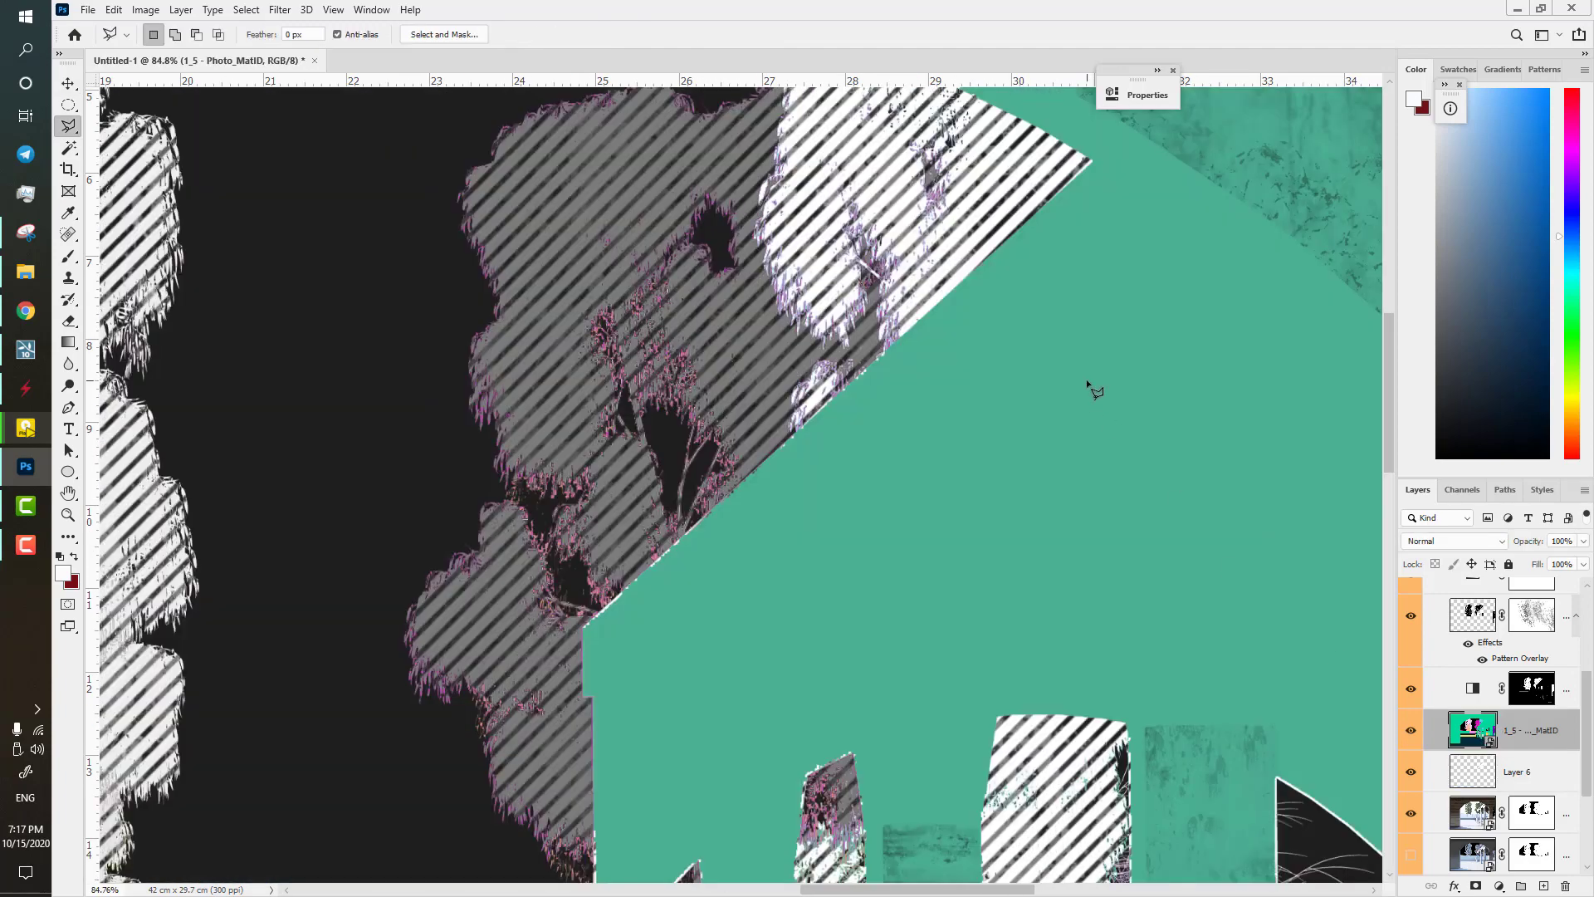
pyautogui.press('w')
pyautogui.click(1410, 730)
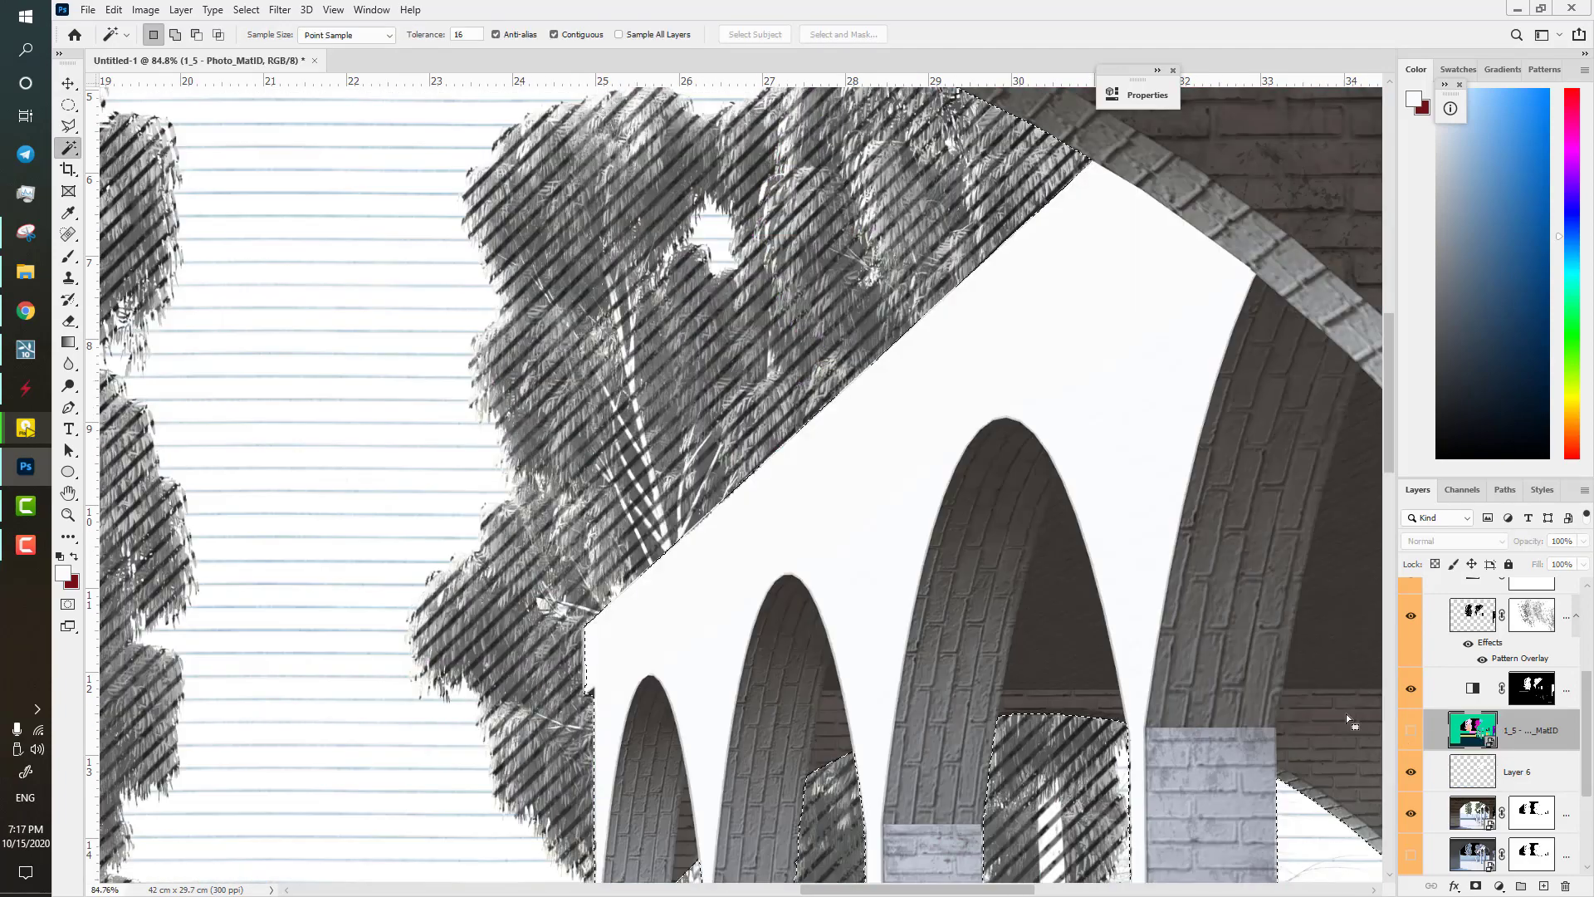
pyautogui.scroll(-5, 1062, 548)
pyautogui.scroll(2, 1062, 548)
pyautogui.hotkey('ctrl', 'd')
# - Select the arcade's white facade from the 1_5 - Photo copy layer with the Magic Wand and fill it with dark gray on Layer 6
pyautogui.scroll(3, 855, 540)
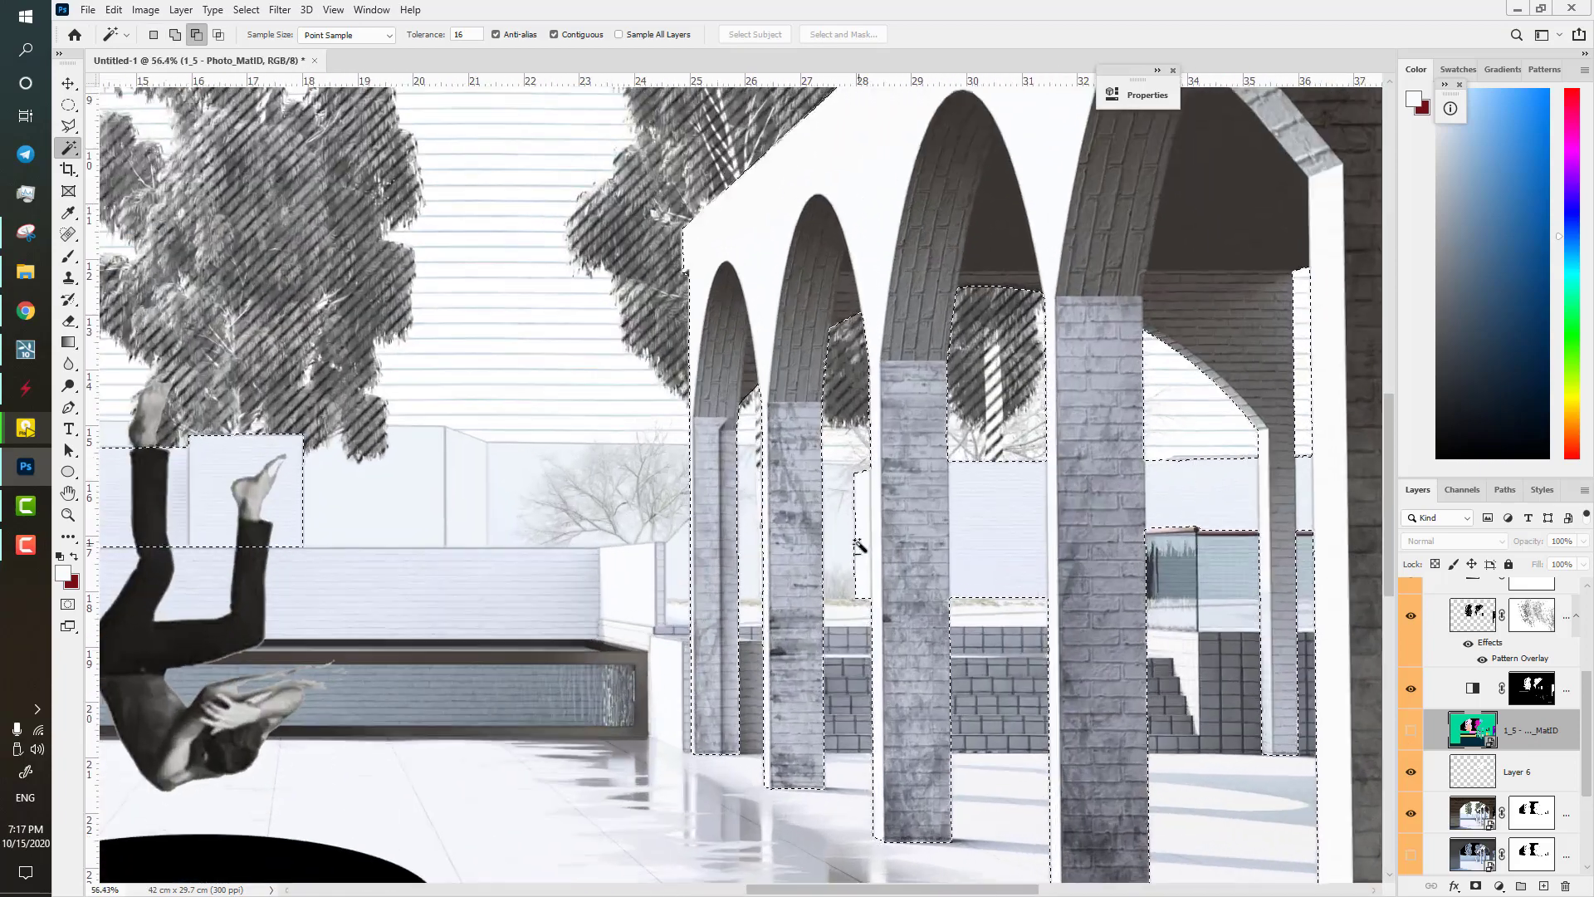
pyautogui.scroll(-3, 862, 540)
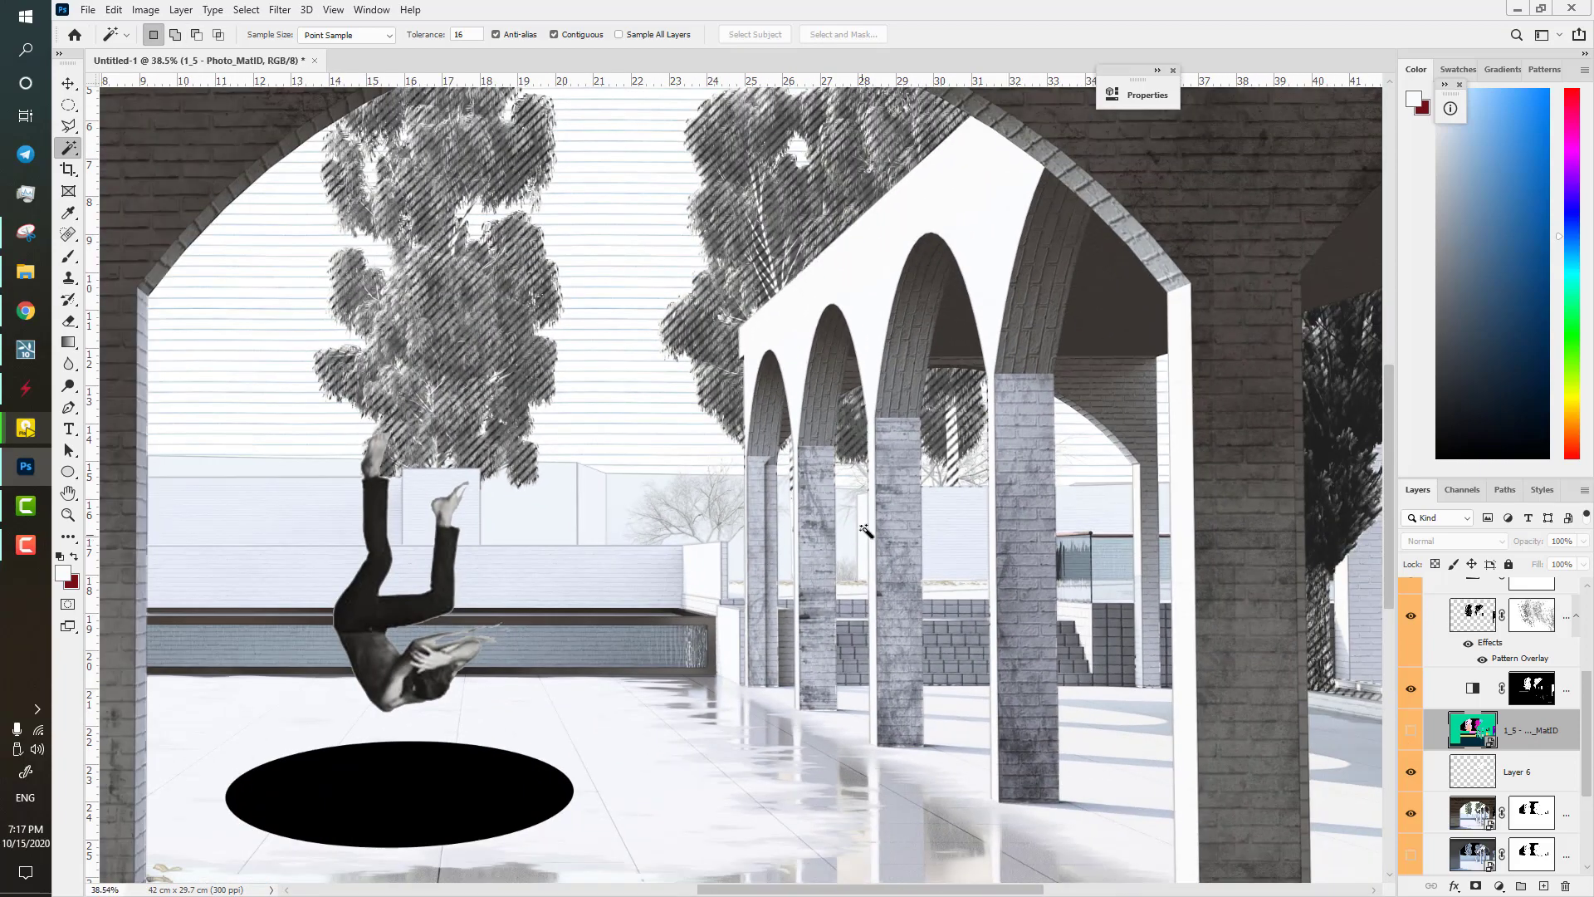
pyautogui.keyDown('ctrl'); pyautogui.click(1006, 314); pyautogui.keyUp('ctrl')
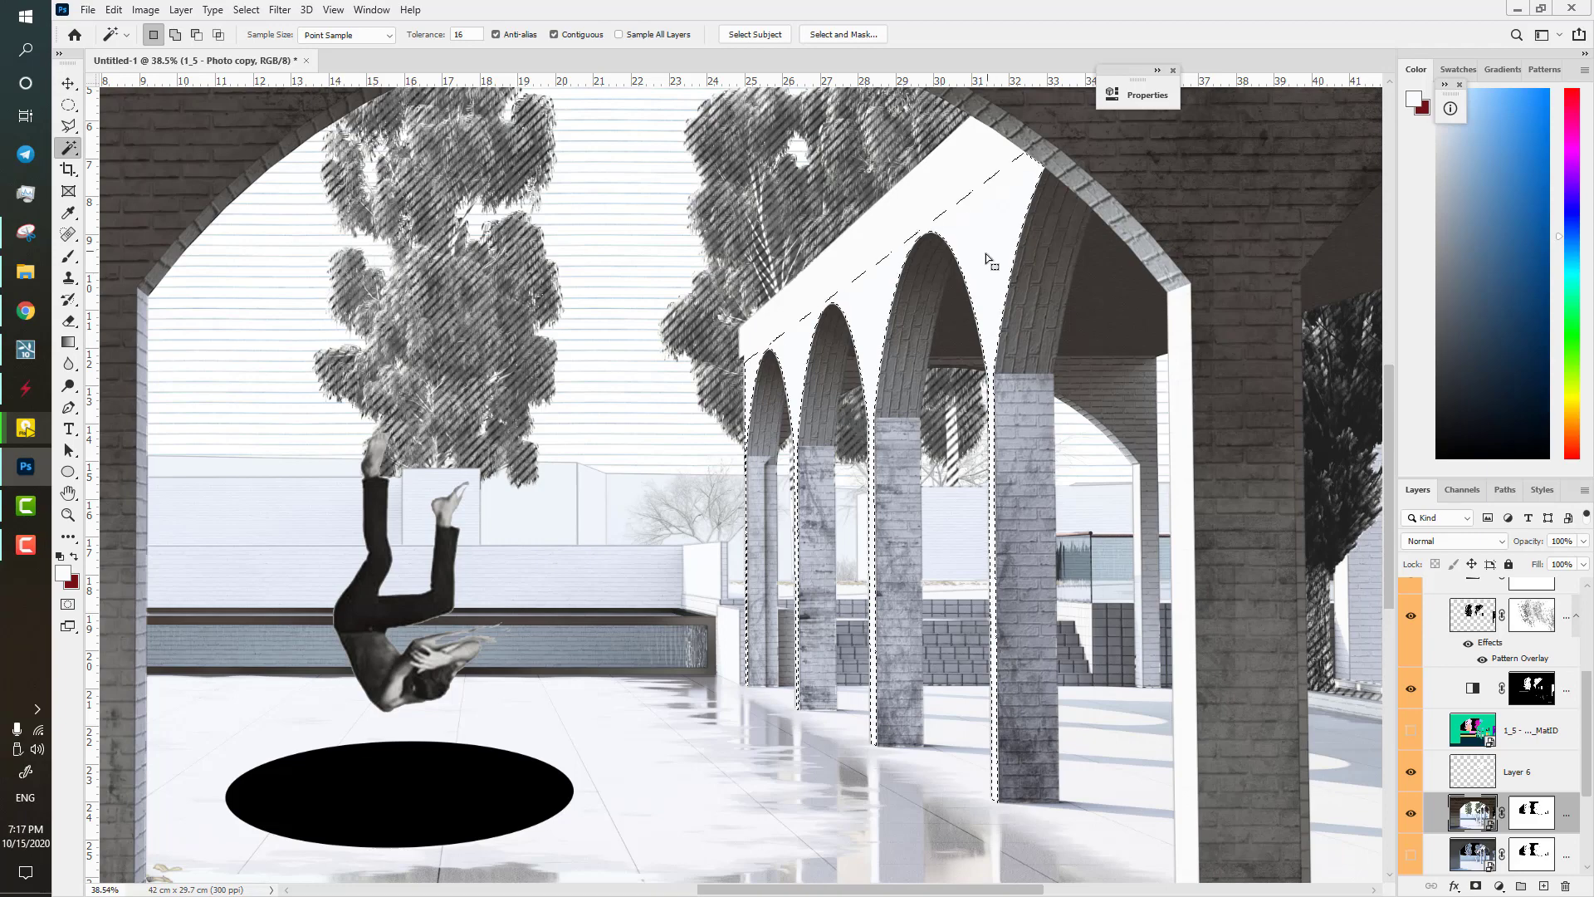
pyautogui.click(1491, 765)
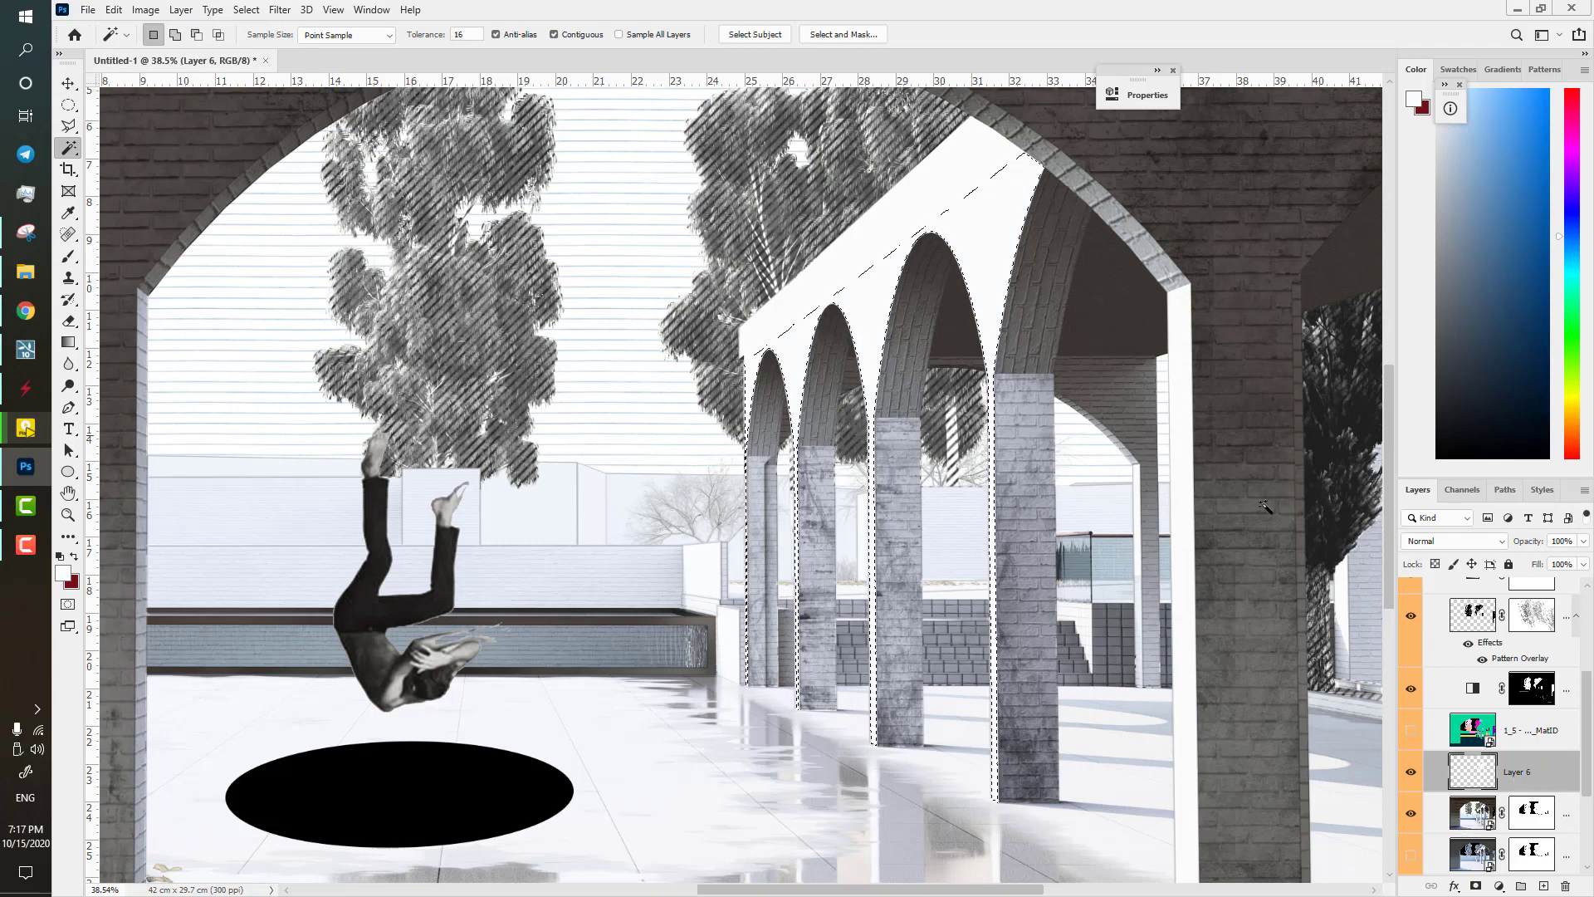
pyautogui.click(1438, 398)
pyautogui.hotkey('alt', 'BackSpace')
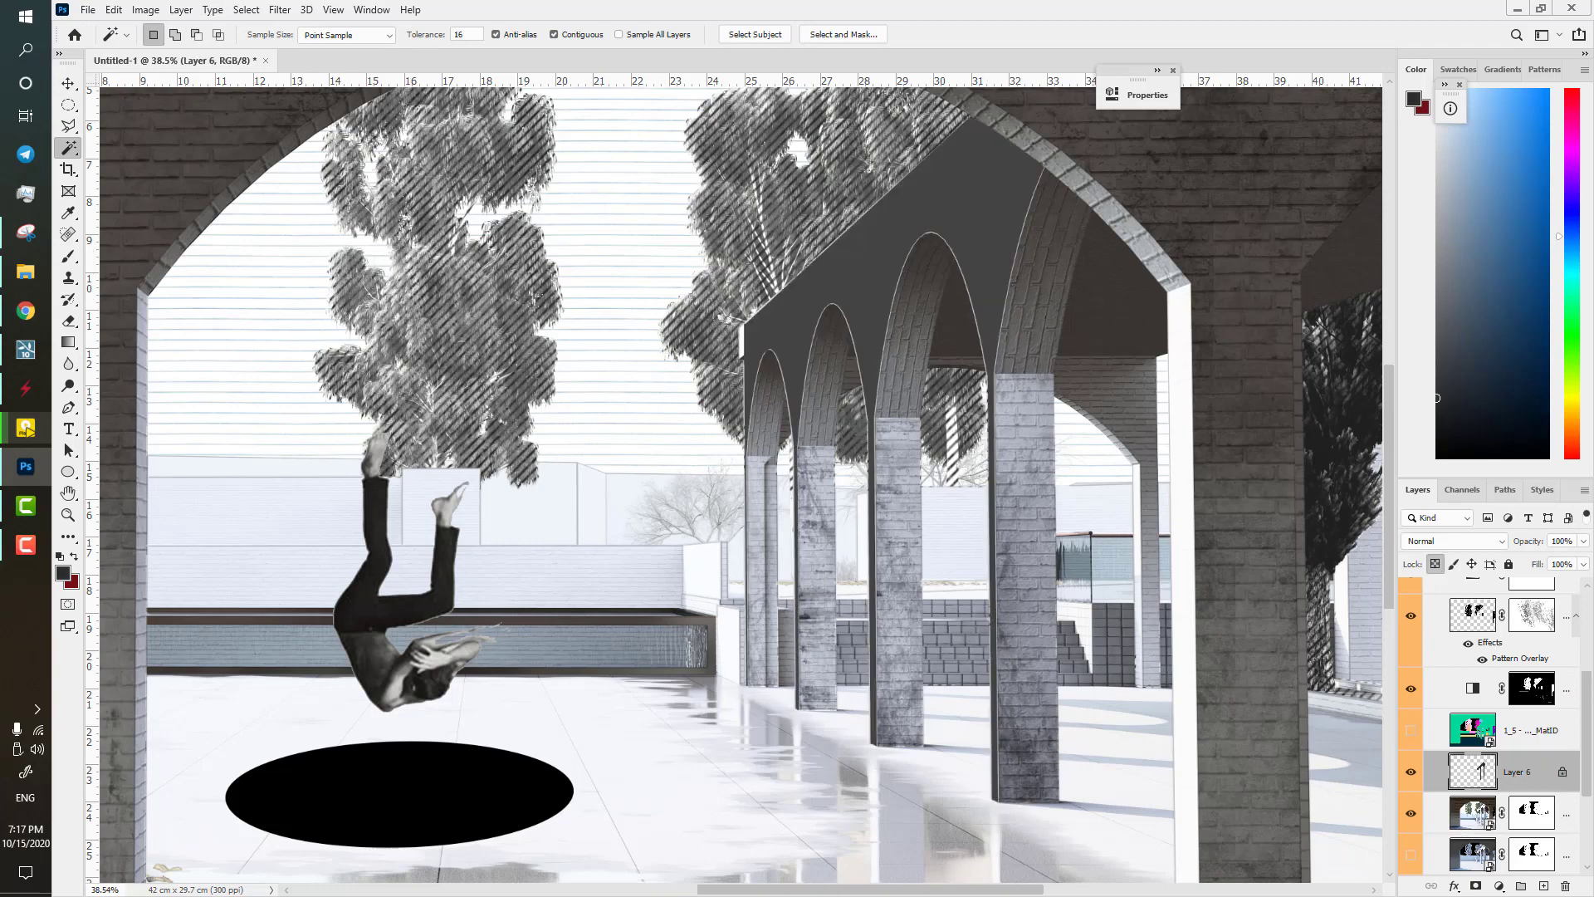
# - Place the white brick texture image above Layer 6 and resize it beside the wall at the base of the big arch
pyautogui.scroll(-1, 1240, 329)
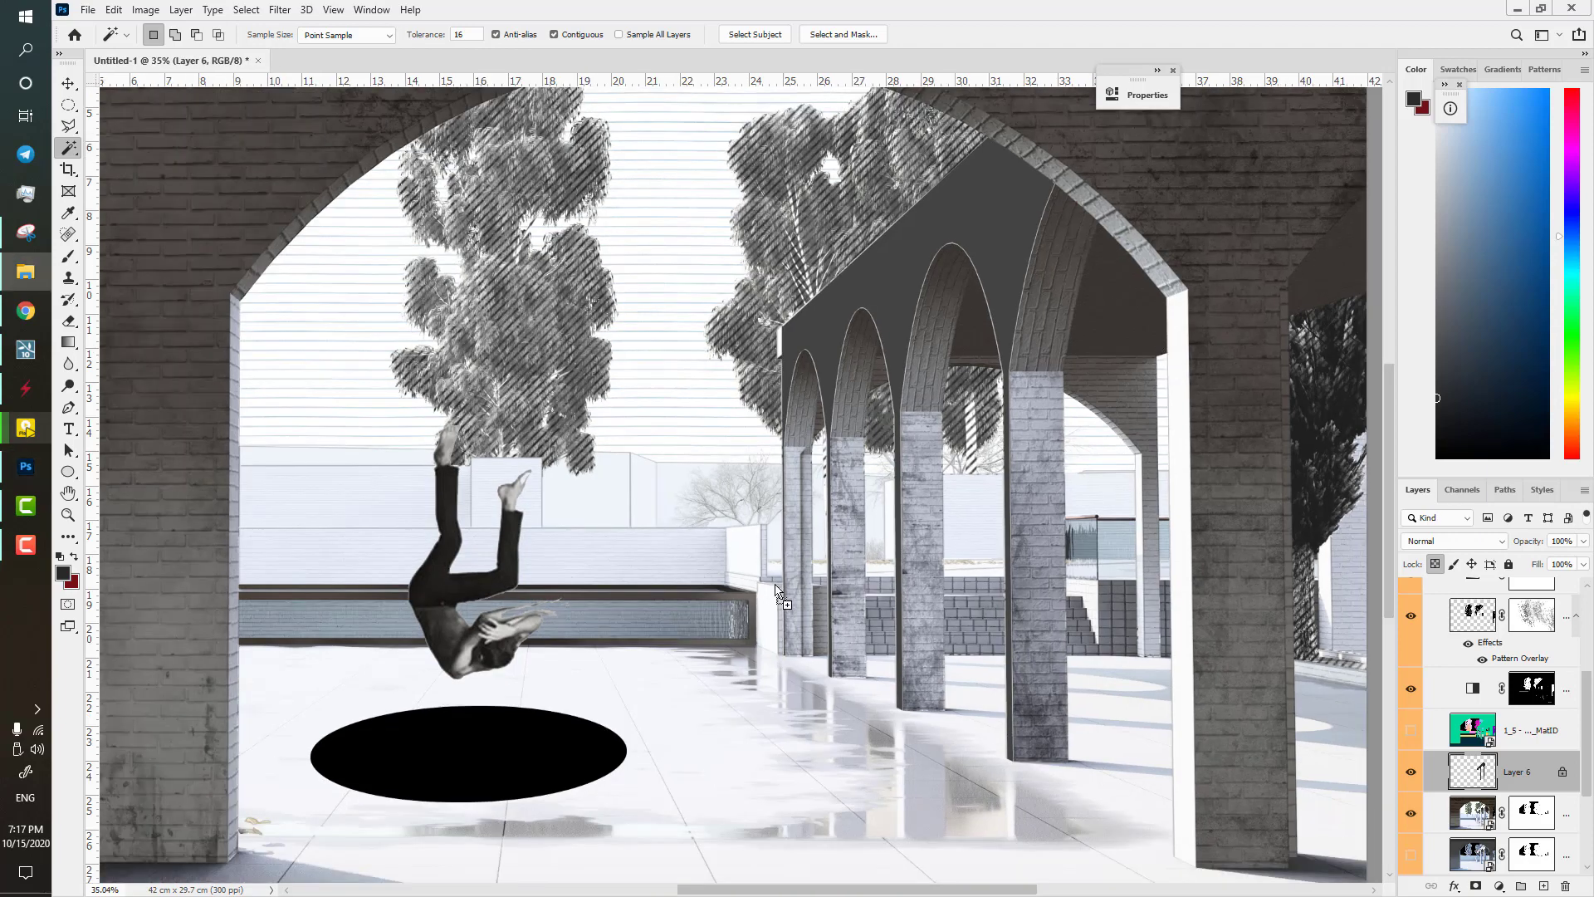
pyautogui.moveTo(777, 591); pyautogui.dragTo(913, 491)
pyautogui.moveTo(1077, 486); pyautogui.dragTo(552, 674)
pyautogui.scroll(5, 490, 587)
pyautogui.moveTo(541, 567); pyautogui.dragTo(557, 579)
pyautogui.moveTo(818, 288); pyautogui.dragTo(827, 264)
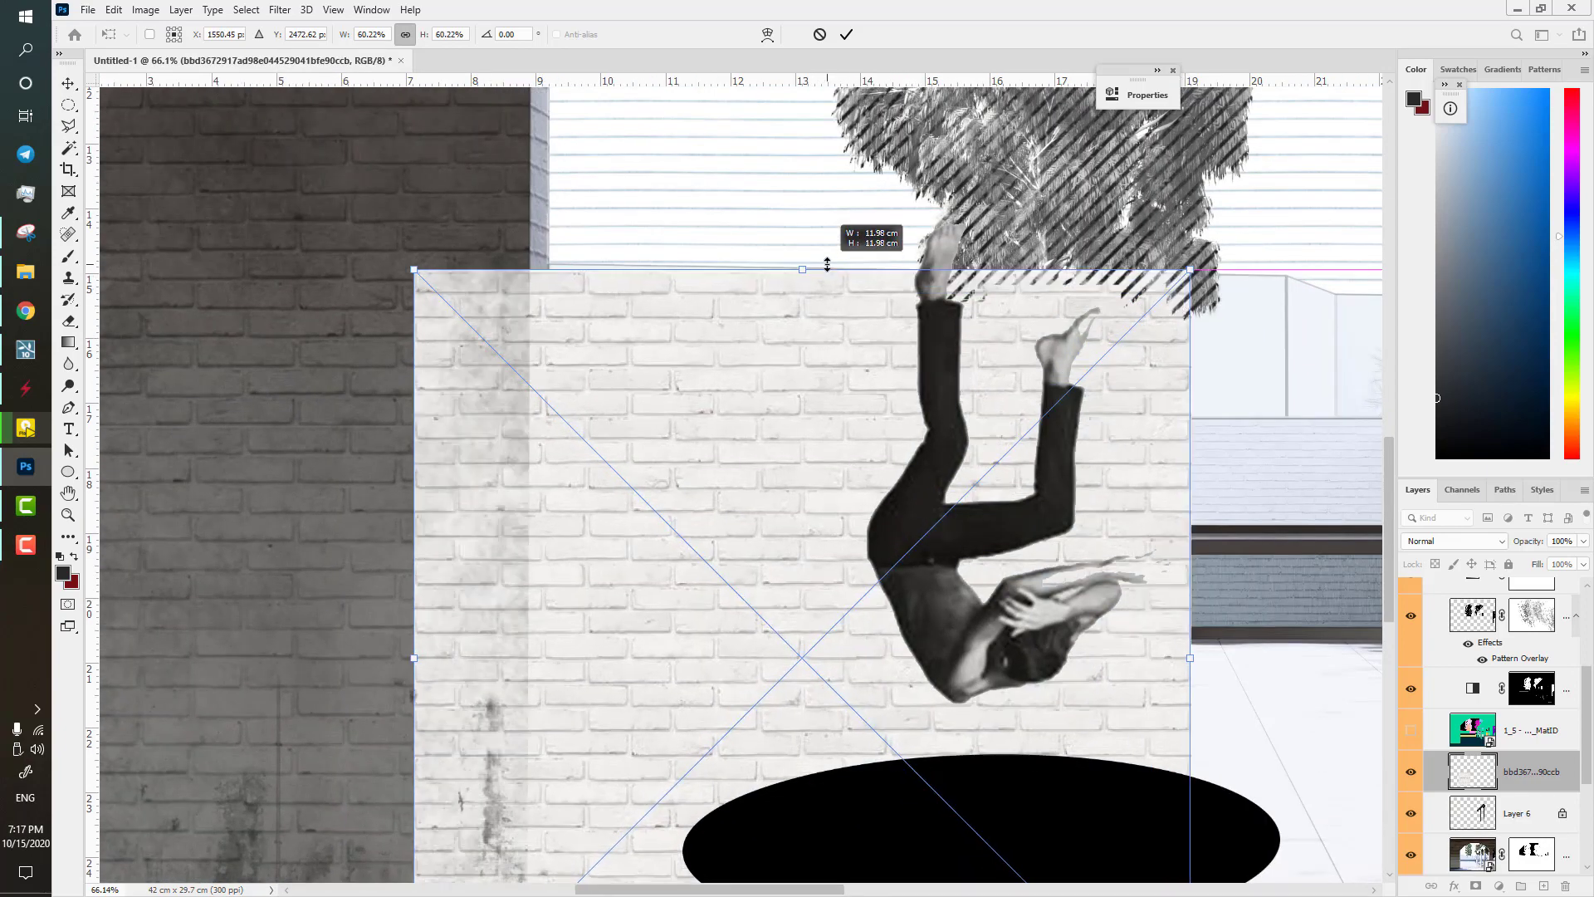
pyautogui.moveTo(714, 382); pyautogui.dragTo(718, 394)
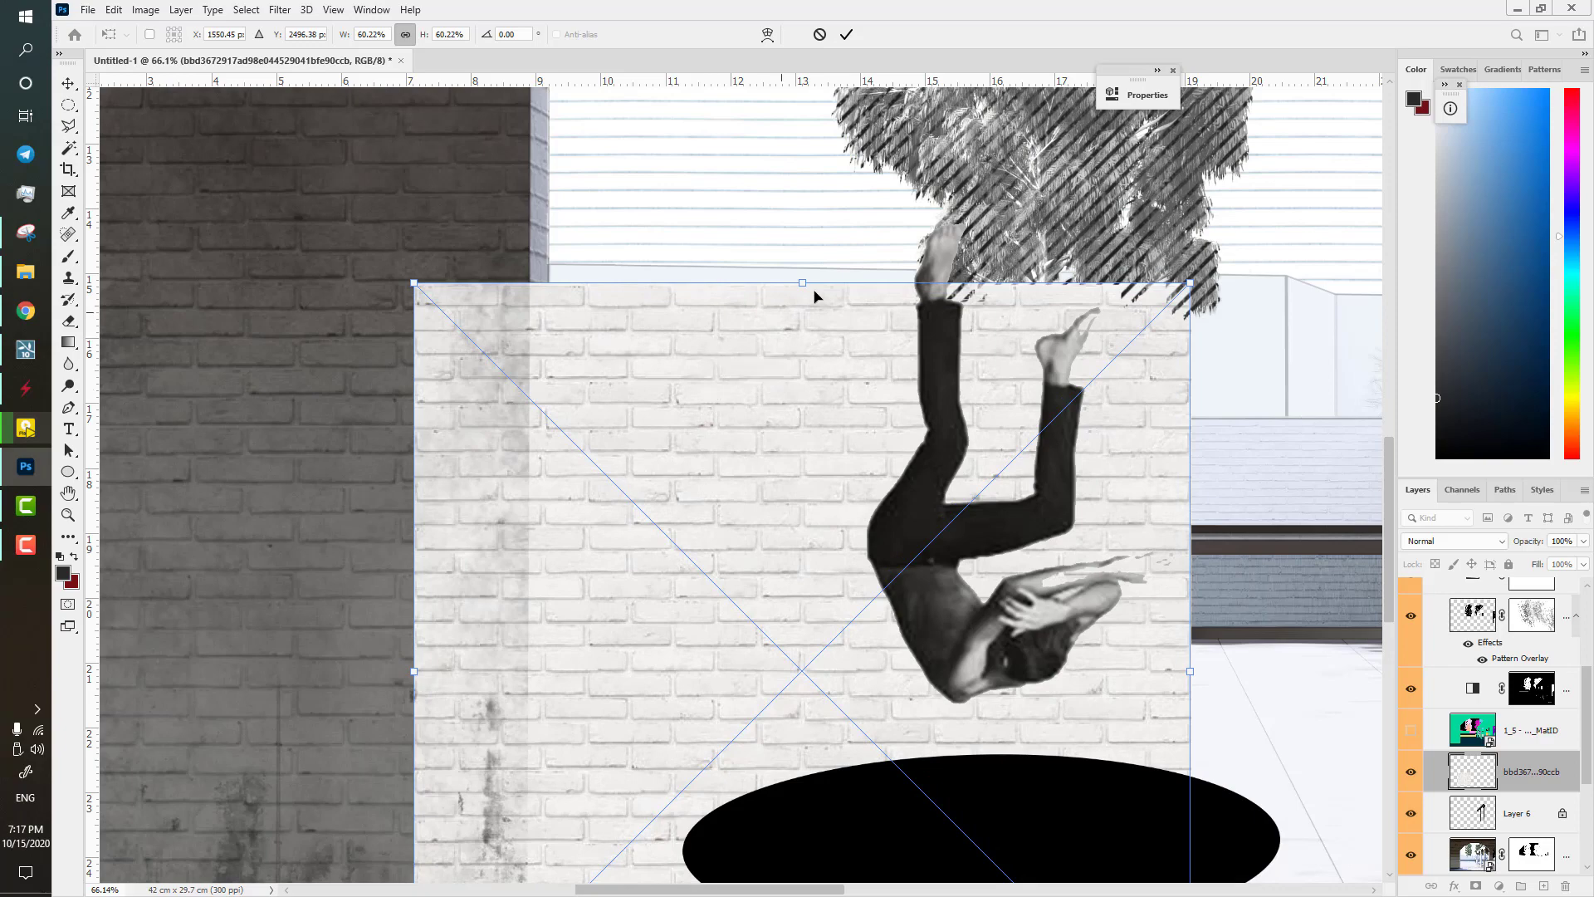
pyautogui.moveTo(814, 296); pyautogui.dragTo(819, 255)
pyautogui.press('Return')
# - Move the brick texture up, duplicate it twice side by side into a horizontal strip, and merge the three layers
pyautogui.scroll(-5, 643, 562)
pyautogui.press('w')
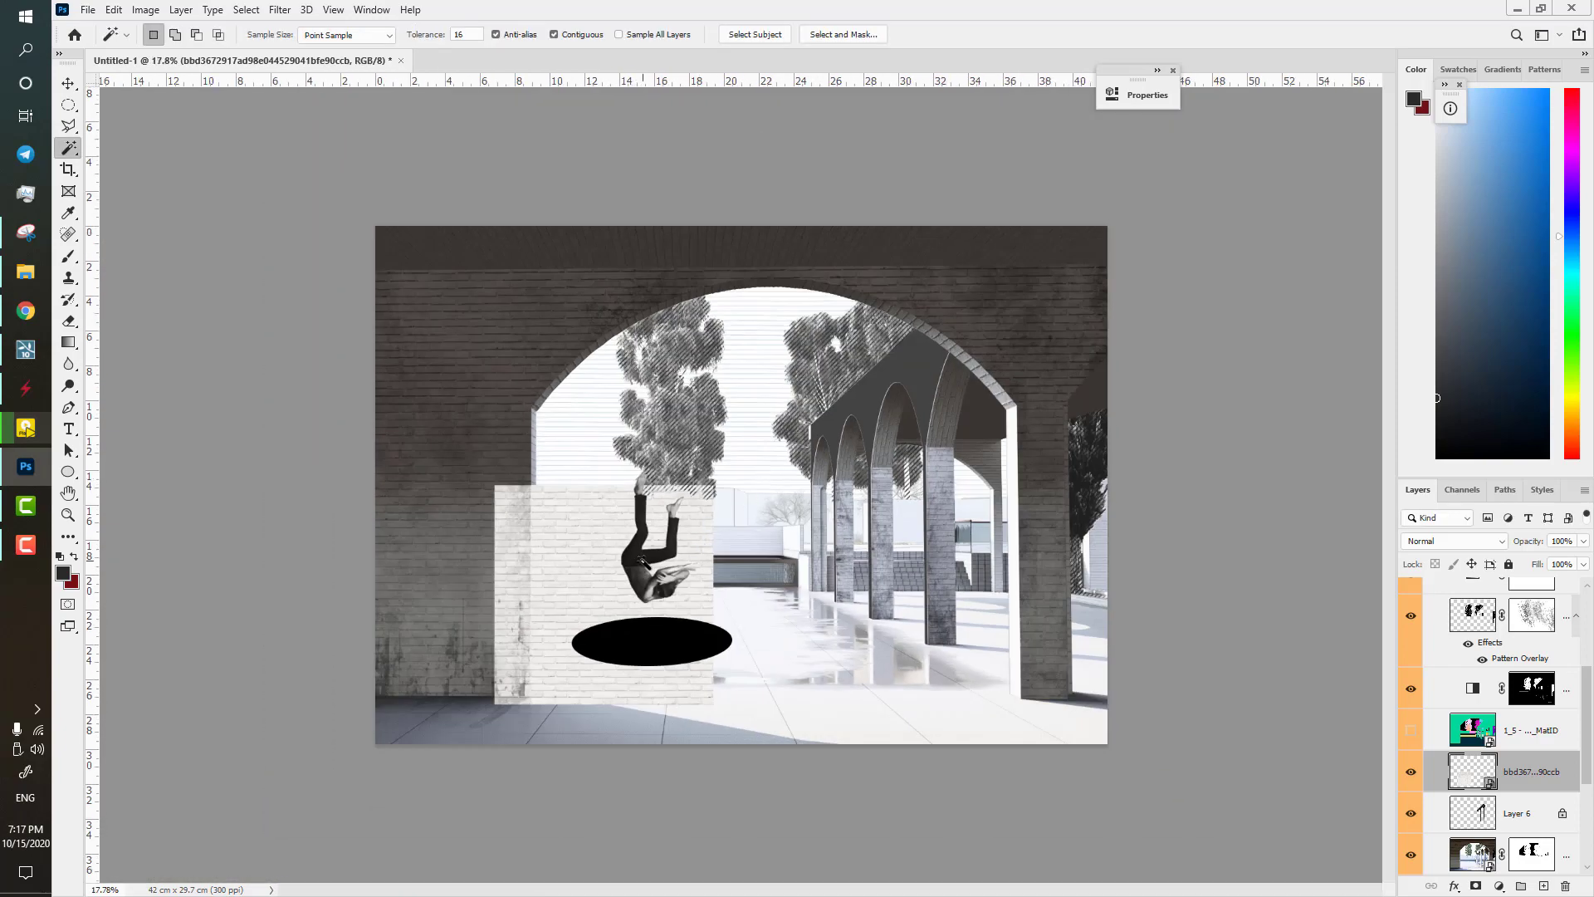
pyautogui.press('v')
pyautogui.moveTo(642, 562); pyautogui.dragTo(778, 445)
pyautogui.moveTo(1545, 522); pyautogui.dragTo(1543, 676)
pyautogui.scroll(1, 1013, 631)
pyautogui.hotkey('ctrl', ']')
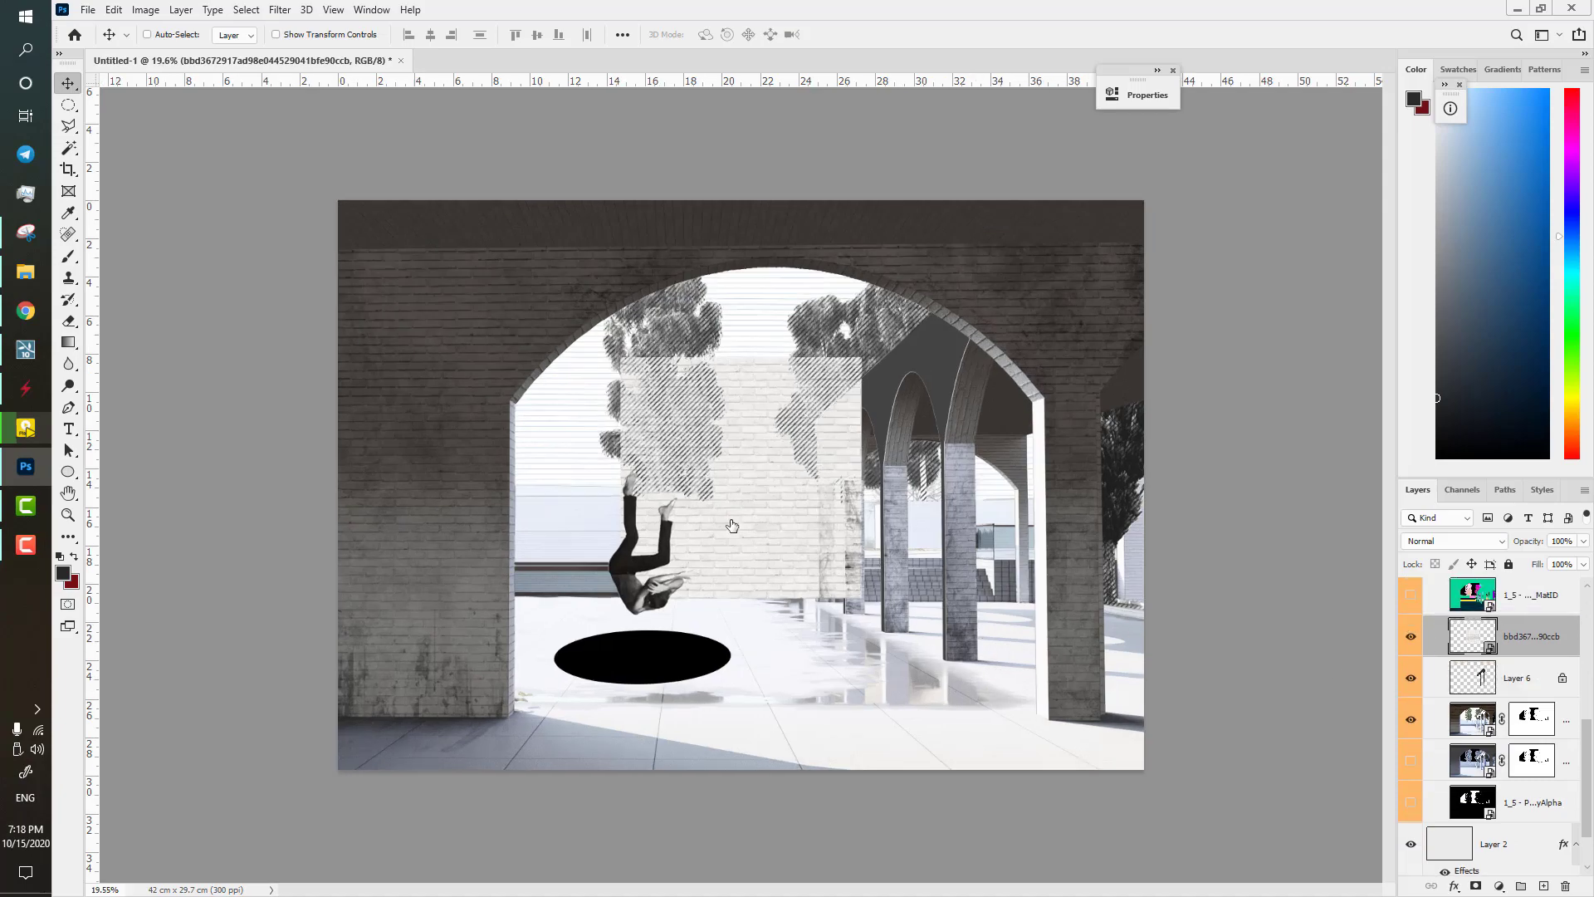
pyautogui.scroll(1, 747, 515)
pyautogui.moveTo(773, 506); pyautogui.dragTo(1097, 526)
pyautogui.scroll(5, 531, 463)
pyautogui.scroll(-5, 547, 523)
pyautogui.keyDown('shift'); pyautogui.click(1521, 721); pyautogui.keyUp('shift')
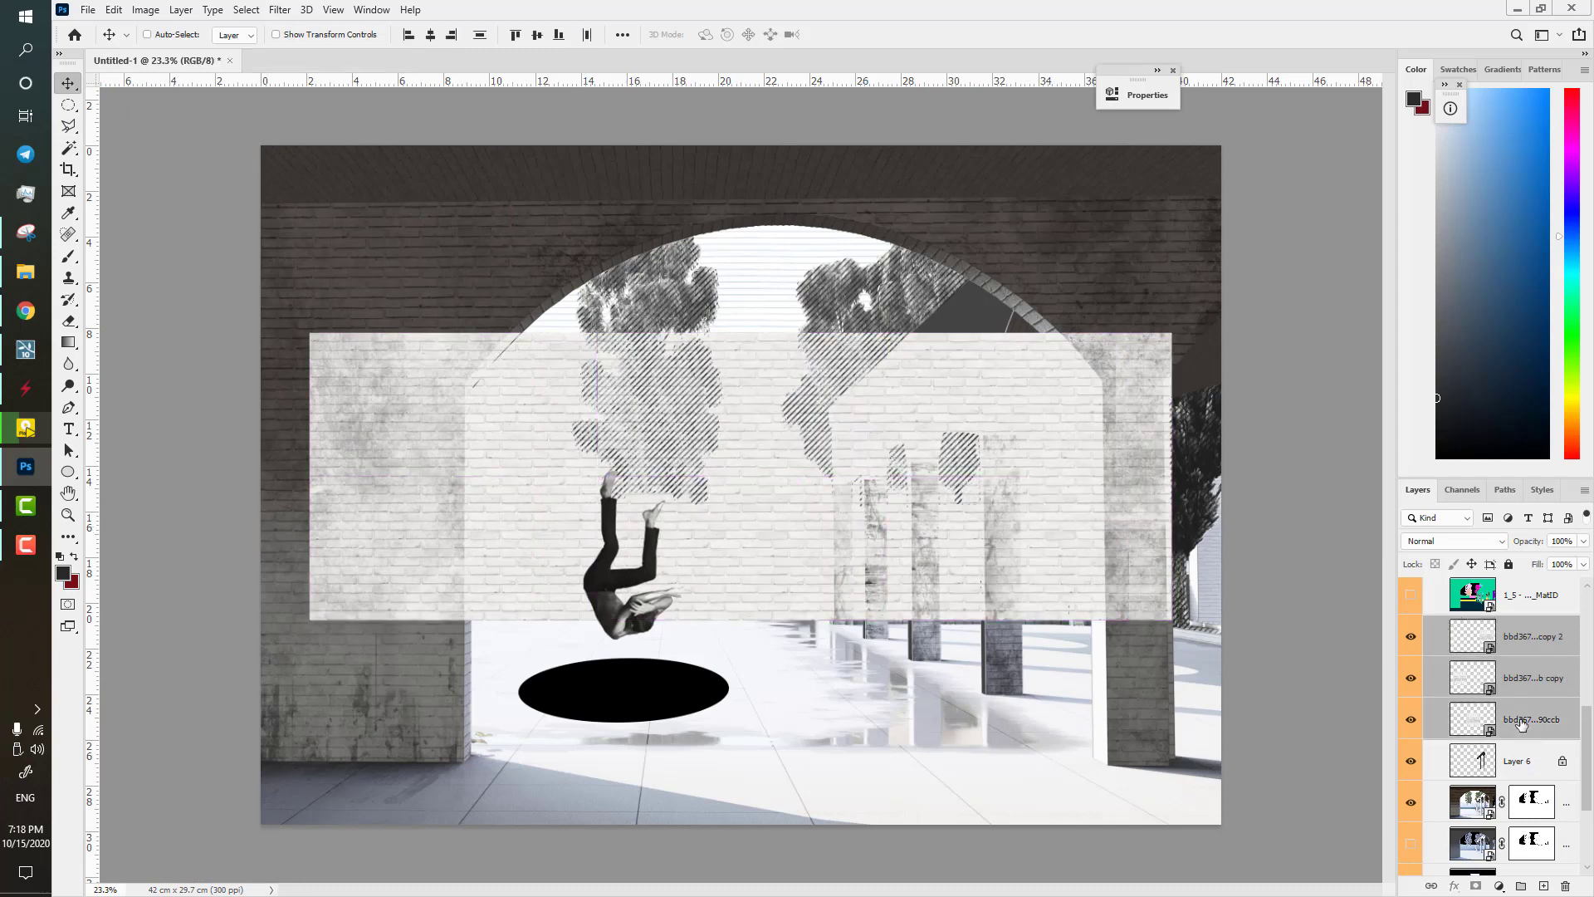
pyautogui.hotkey('ctrl', 'e')
# - Convert the merged brick strip to a smart object and extend it with a duplicate to cover the arch's full height
pyautogui.rightClick(1502, 636)
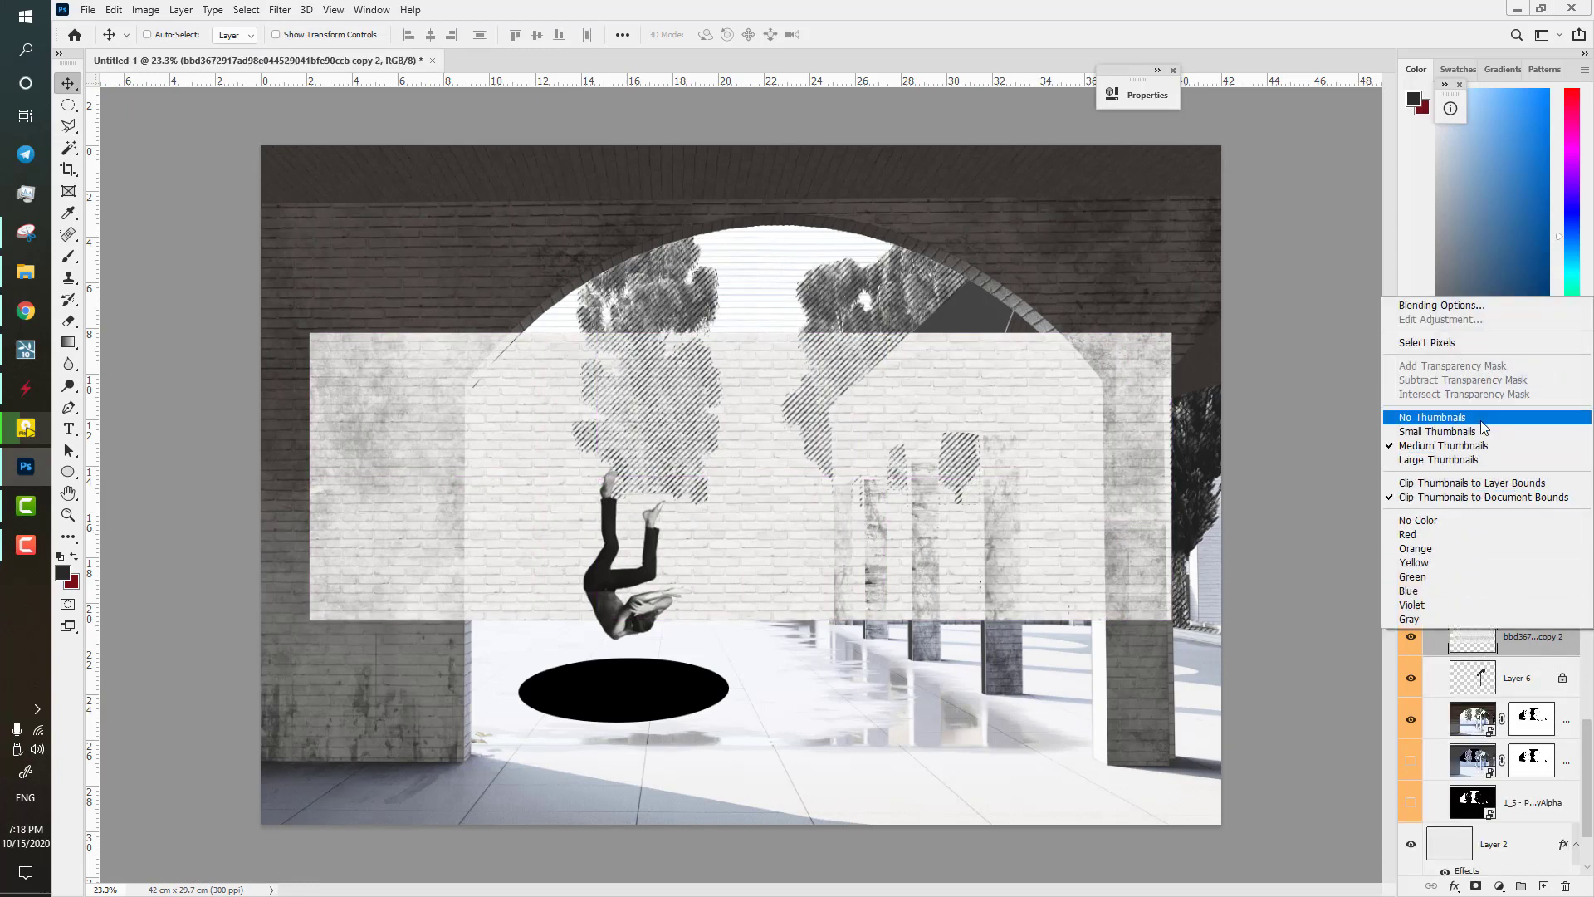
pyautogui.rightClick(1513, 636)
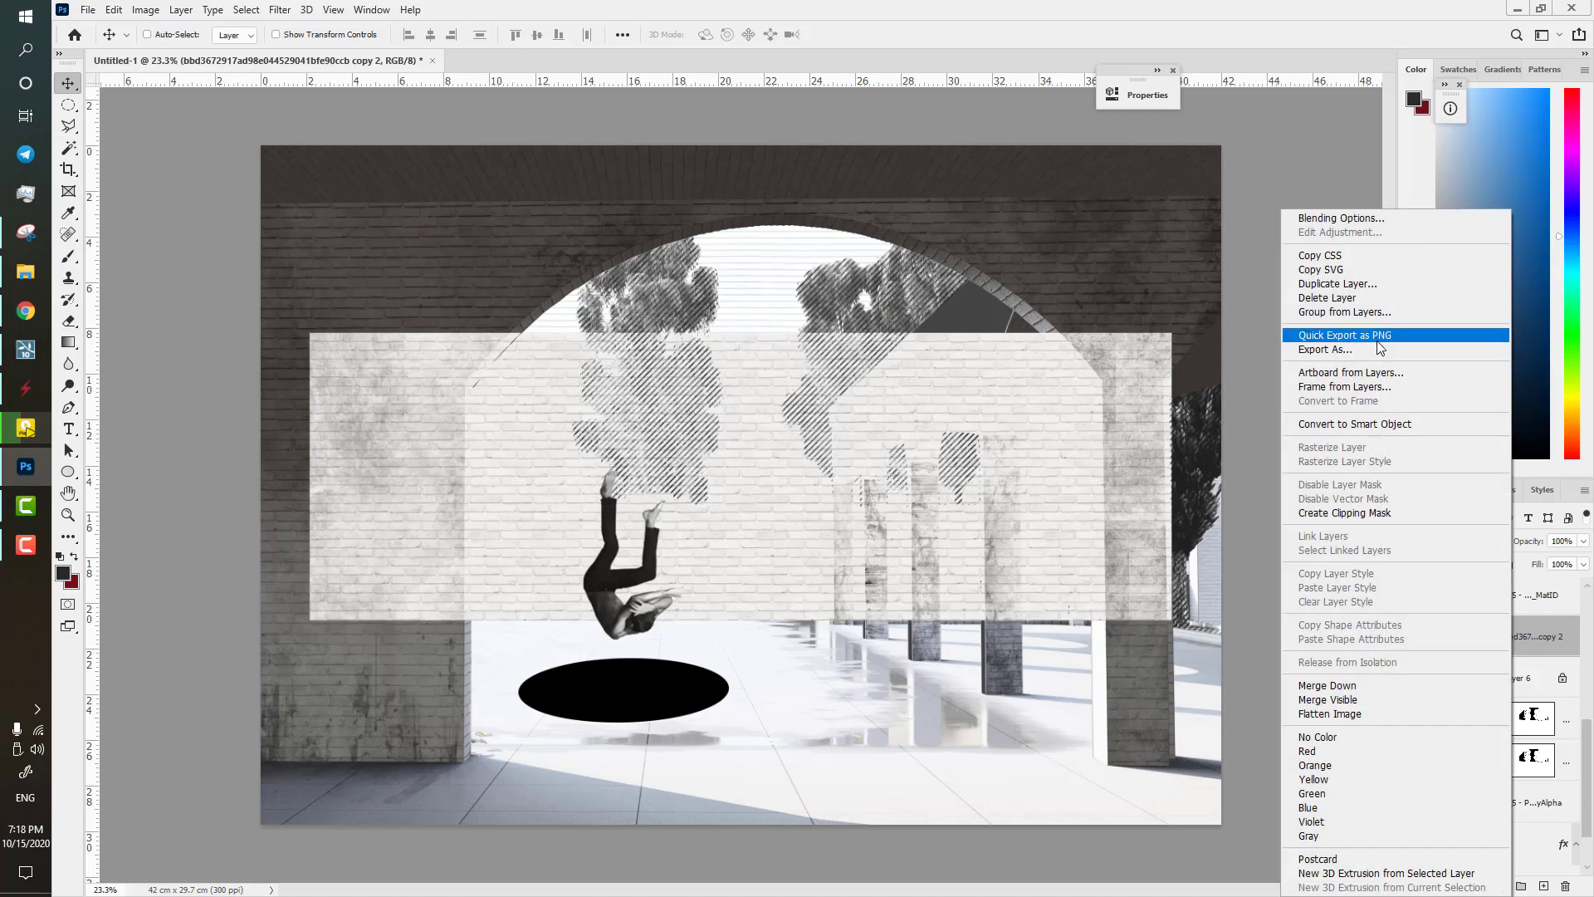
pyautogui.click(1365, 424)
pyautogui.moveTo(822, 448); pyautogui.dragTo(760, 400)
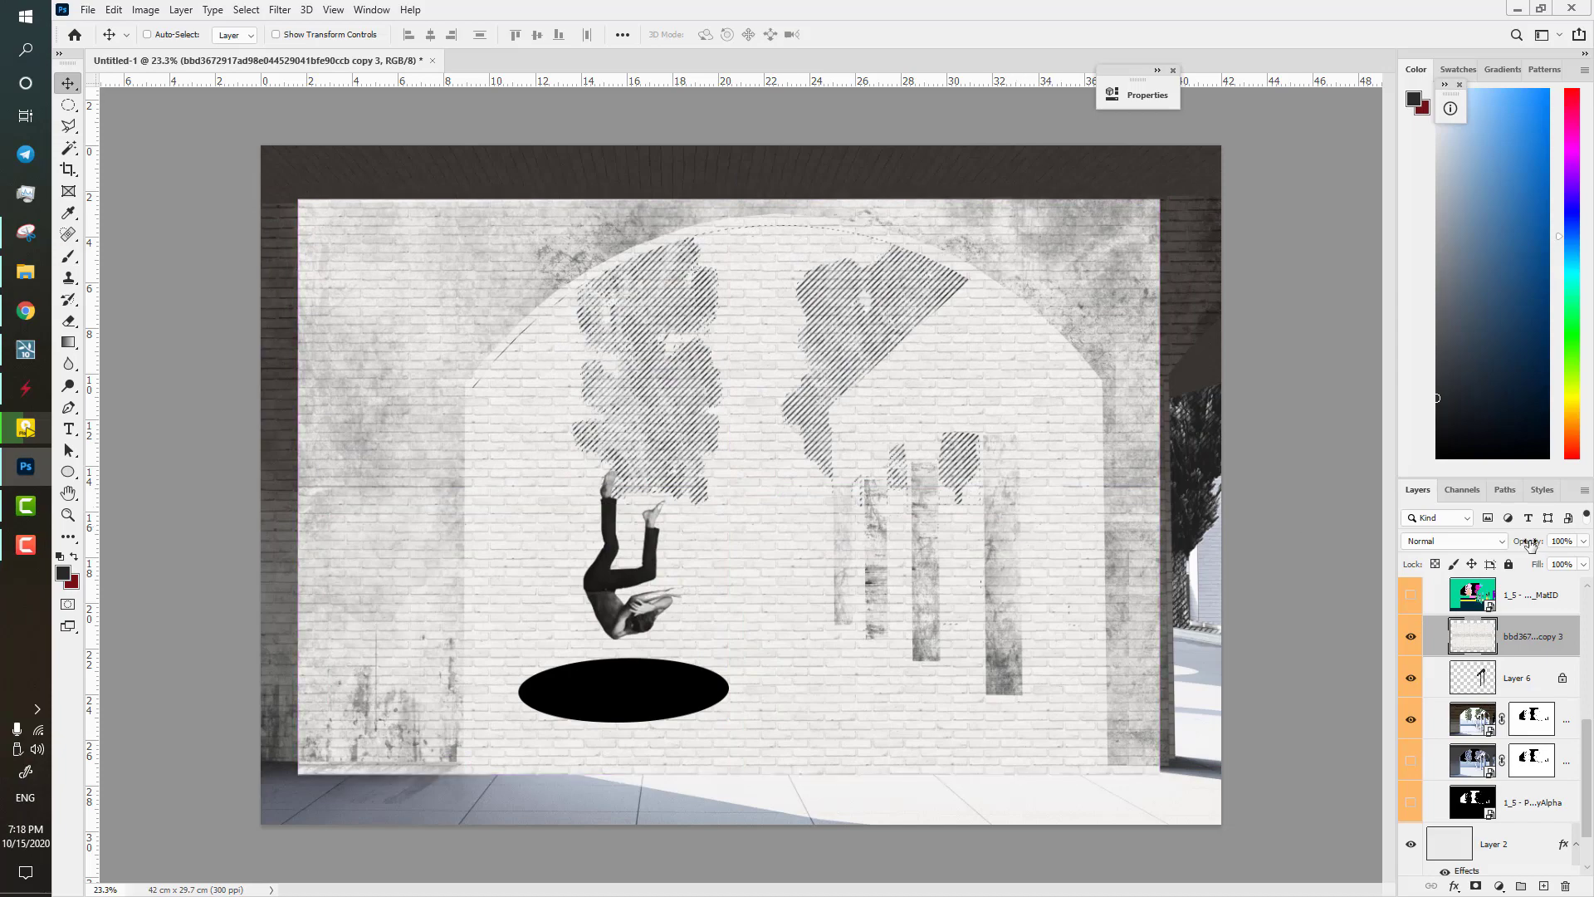
# - Lower the brick texture's opacity to 50% and distort its corners into the arcade facade's perspective
pyautogui.moveTo(1530, 544); pyautogui.dragTo(1488, 544)
pyautogui.hotkey('ctrl', 't')
pyautogui.moveTo(299, 486); pyautogui.dragTo(705, 498)
pyautogui.hotkey('ctrl', 'z')
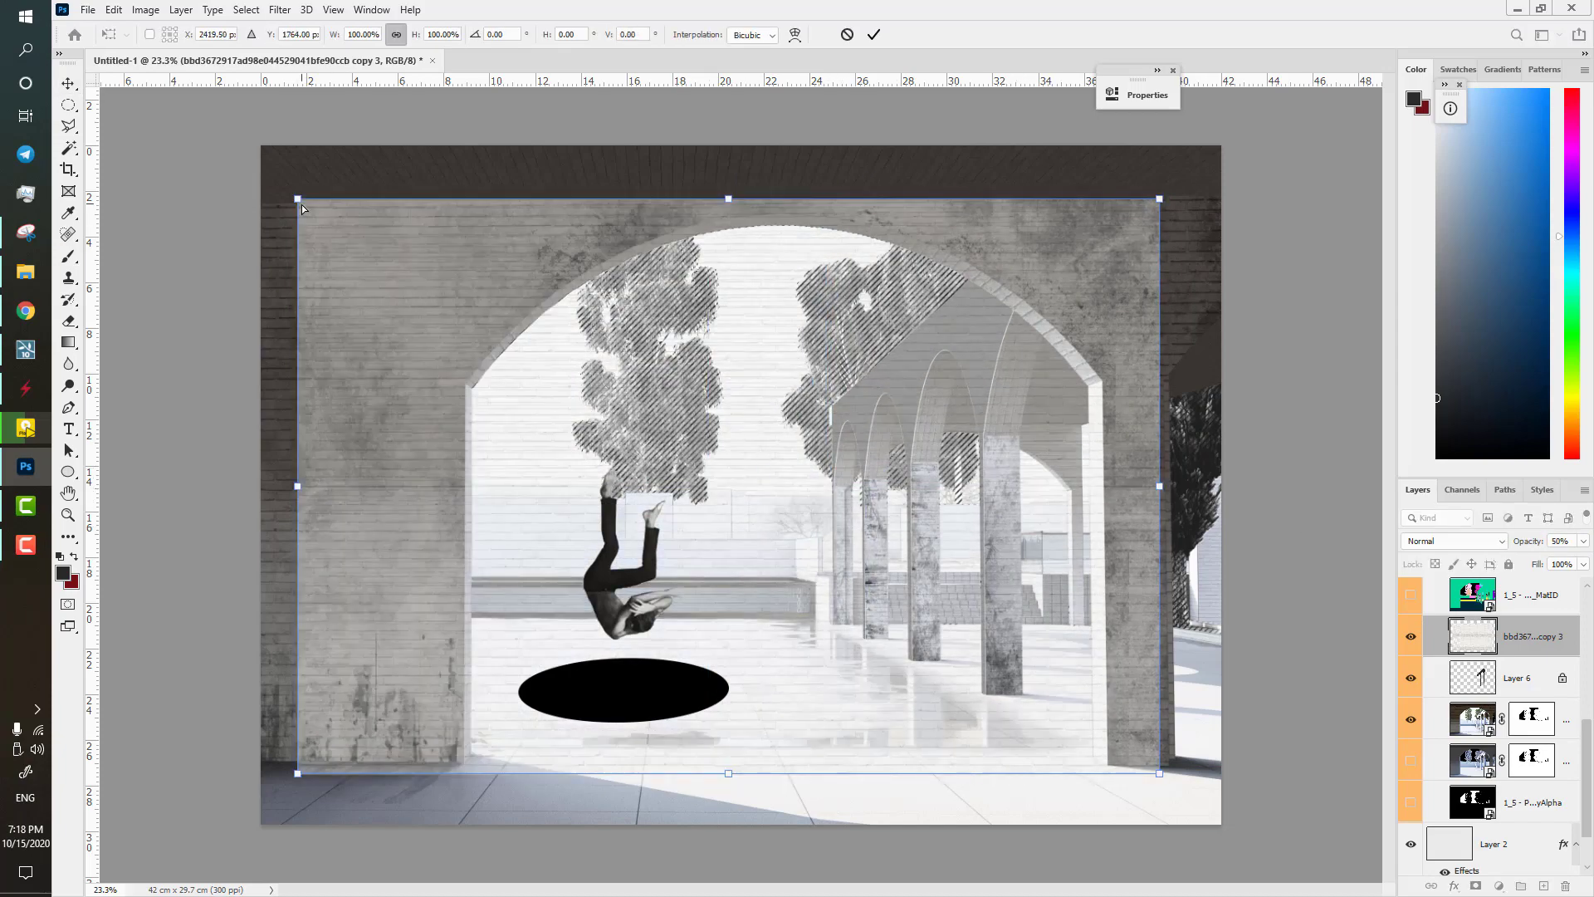
pyautogui.moveTo(298, 199); pyautogui.dragTo(298, 772)
pyautogui.moveTo(1150, 205); pyautogui.dragTo(1115, 174)
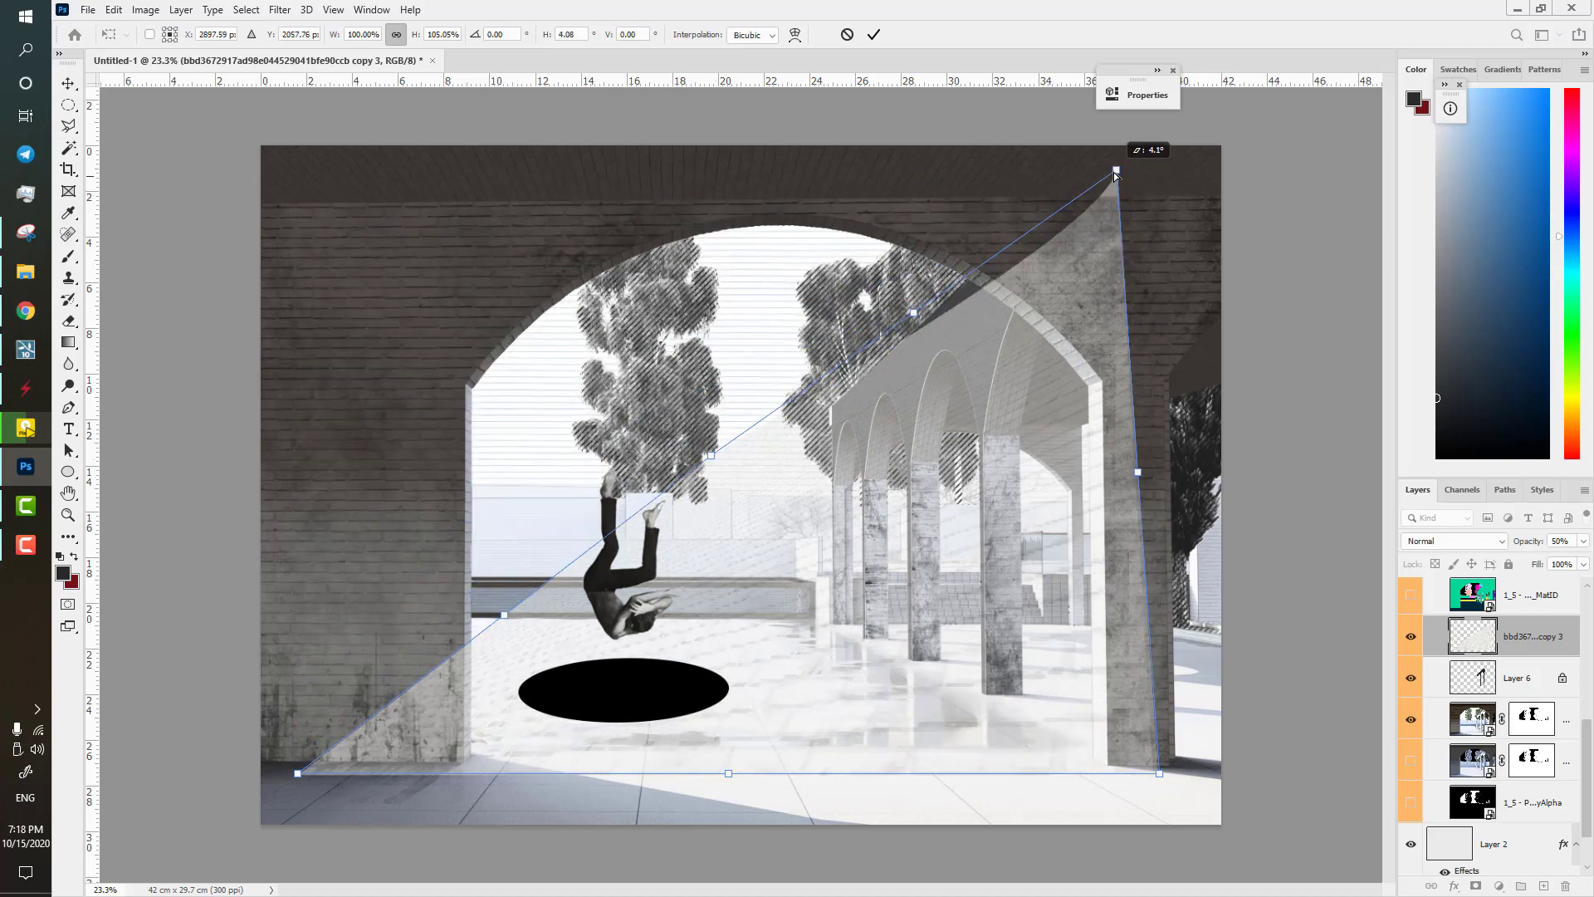
pyautogui.moveTo(317, 784); pyautogui.dragTo(802, 427)
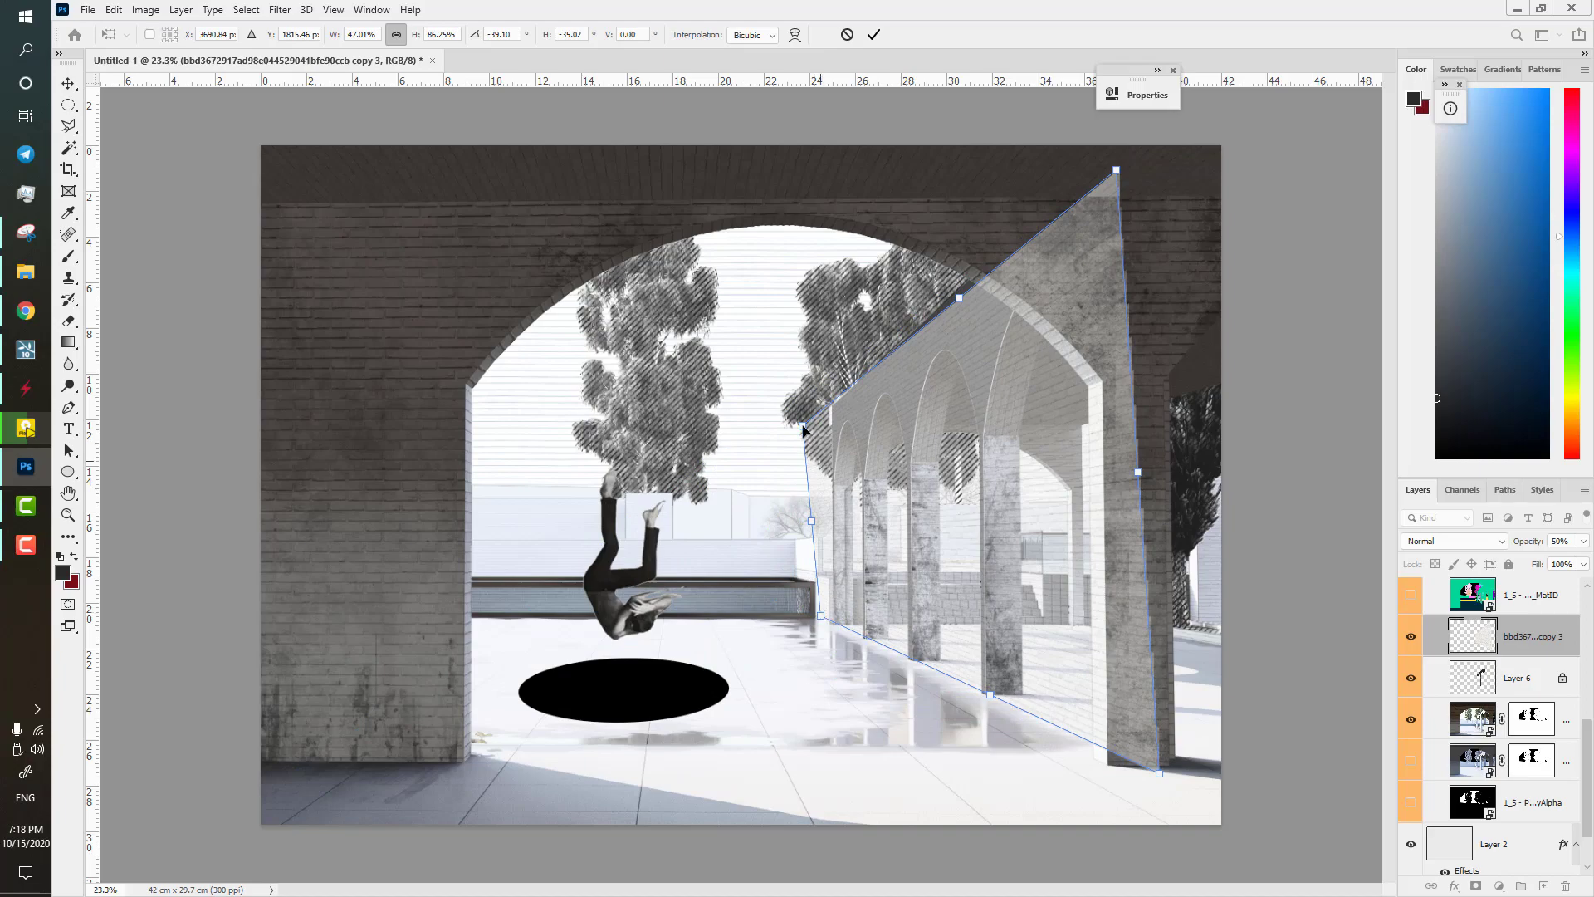
# - Fine-tune the distorted brick texture's corners to the arcade's far edge, roof line and near base, and apply the transform
pyautogui.scroll(5, 834, 406)
pyautogui.moveTo(885, 481); pyautogui.dragTo(826, 353)
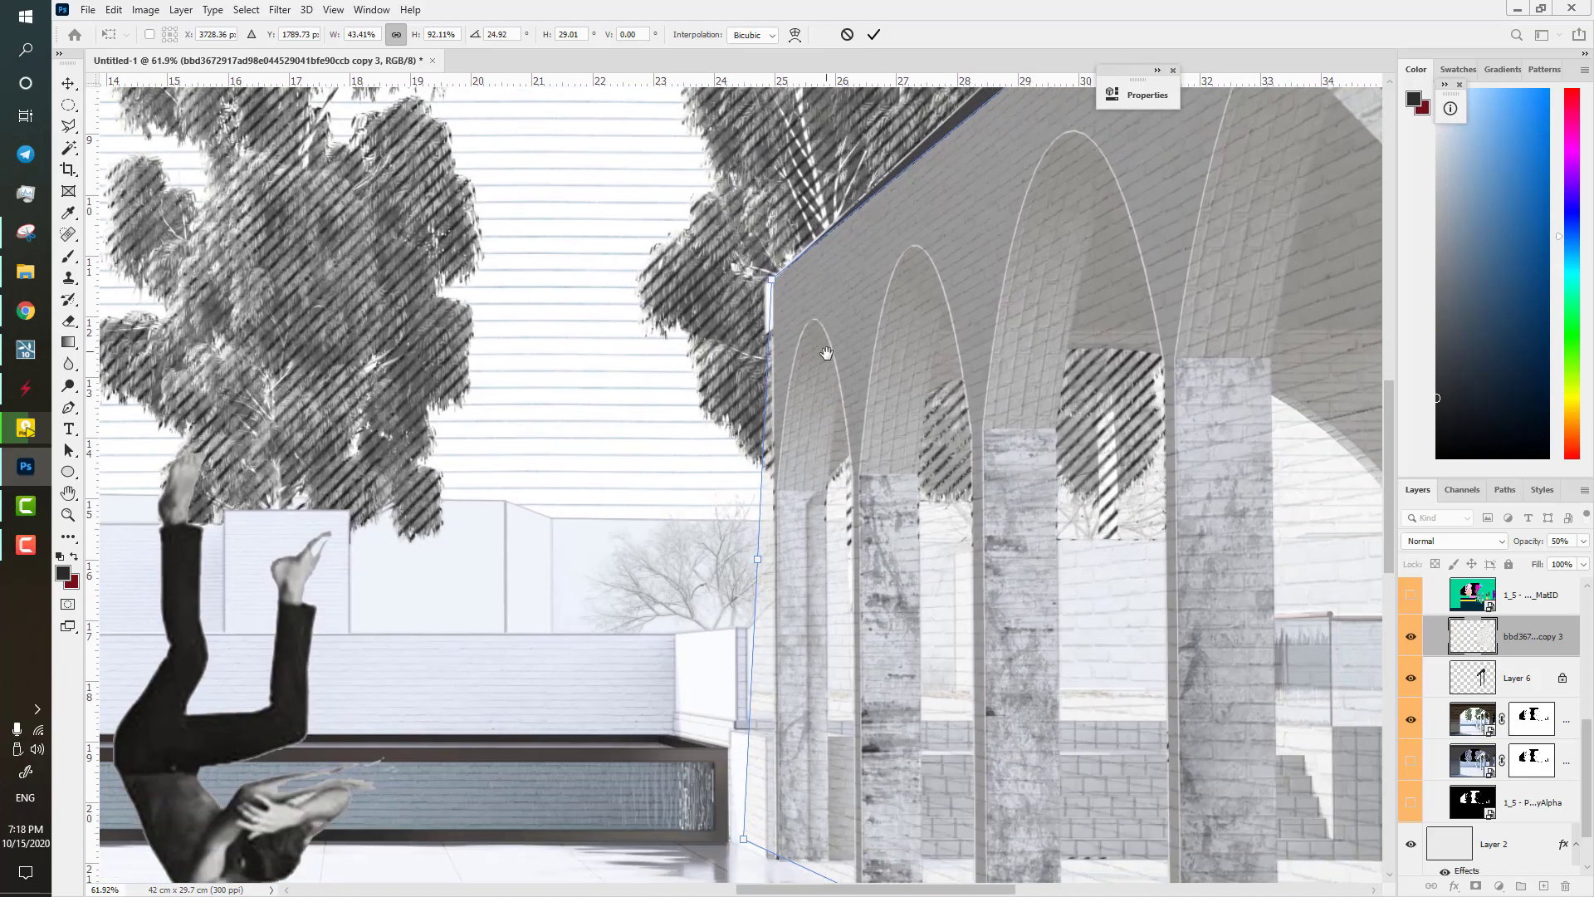
pyautogui.moveTo(766, 858); pyautogui.dragTo(771, 860)
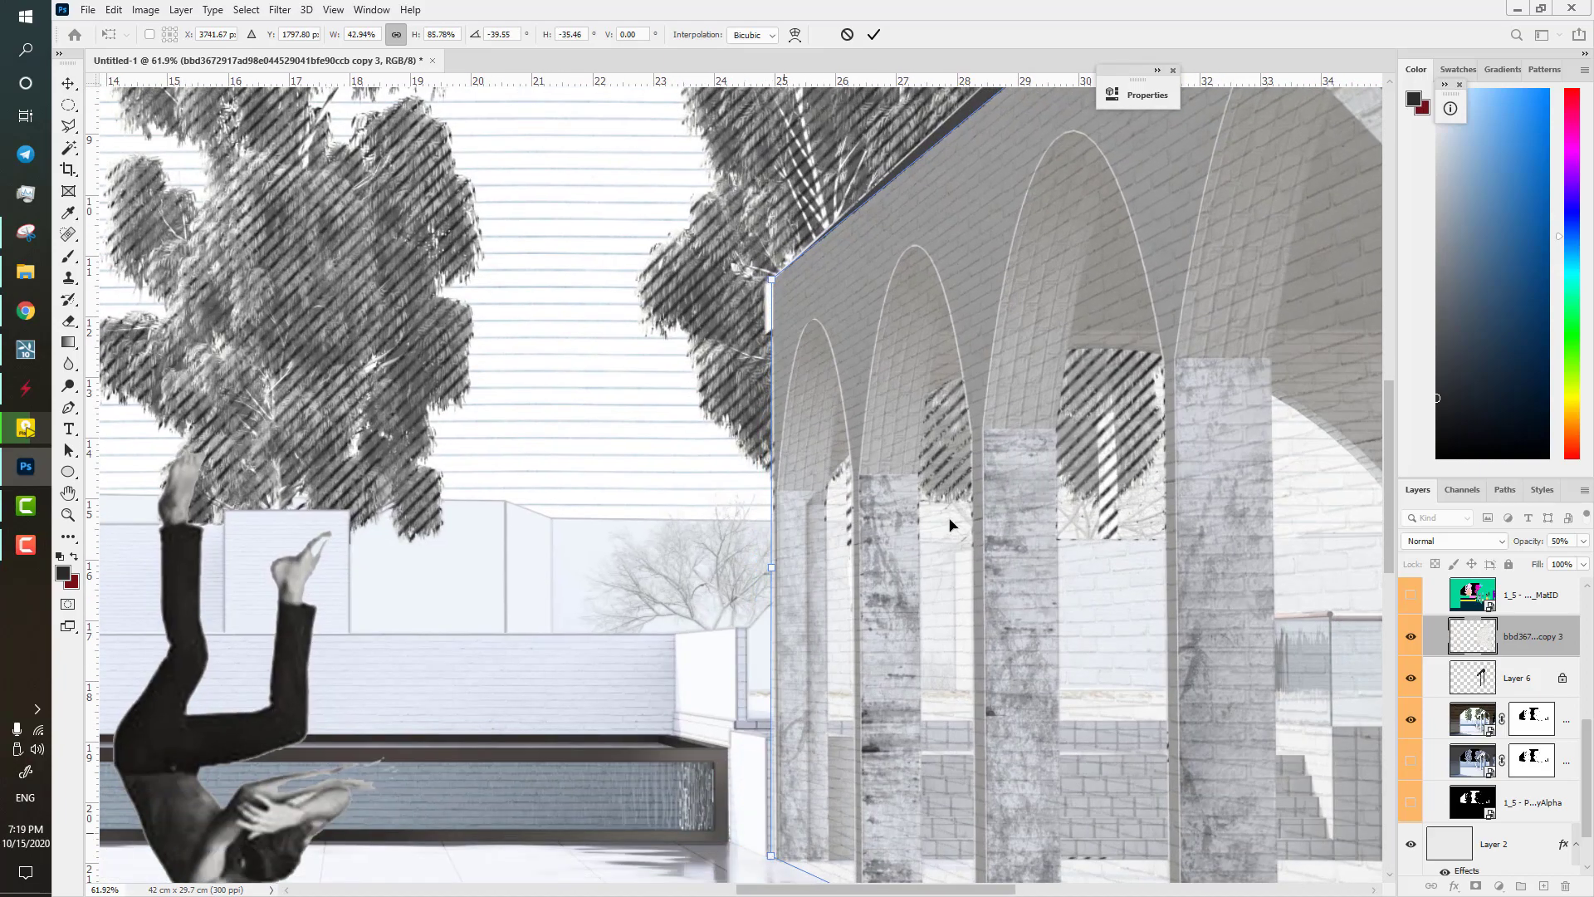
pyautogui.moveTo(1093, 94); pyautogui.dragTo(807, 588)
pyautogui.moveTo(1249, 156); pyautogui.dragTo(1237, 93)
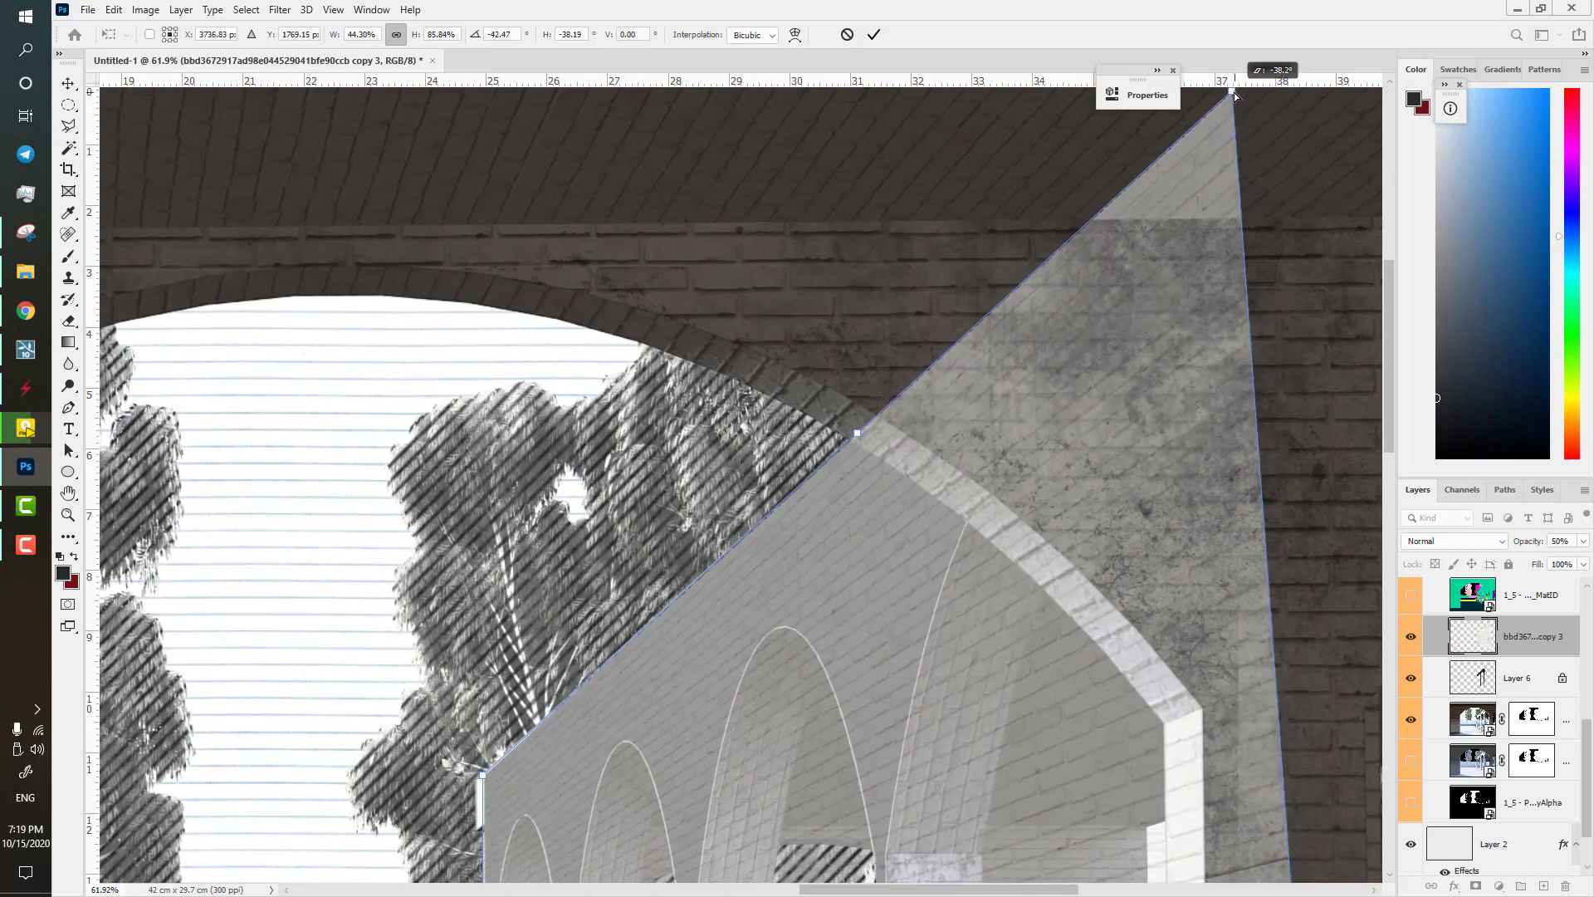
pyautogui.scroll(-5, 1050, 704)
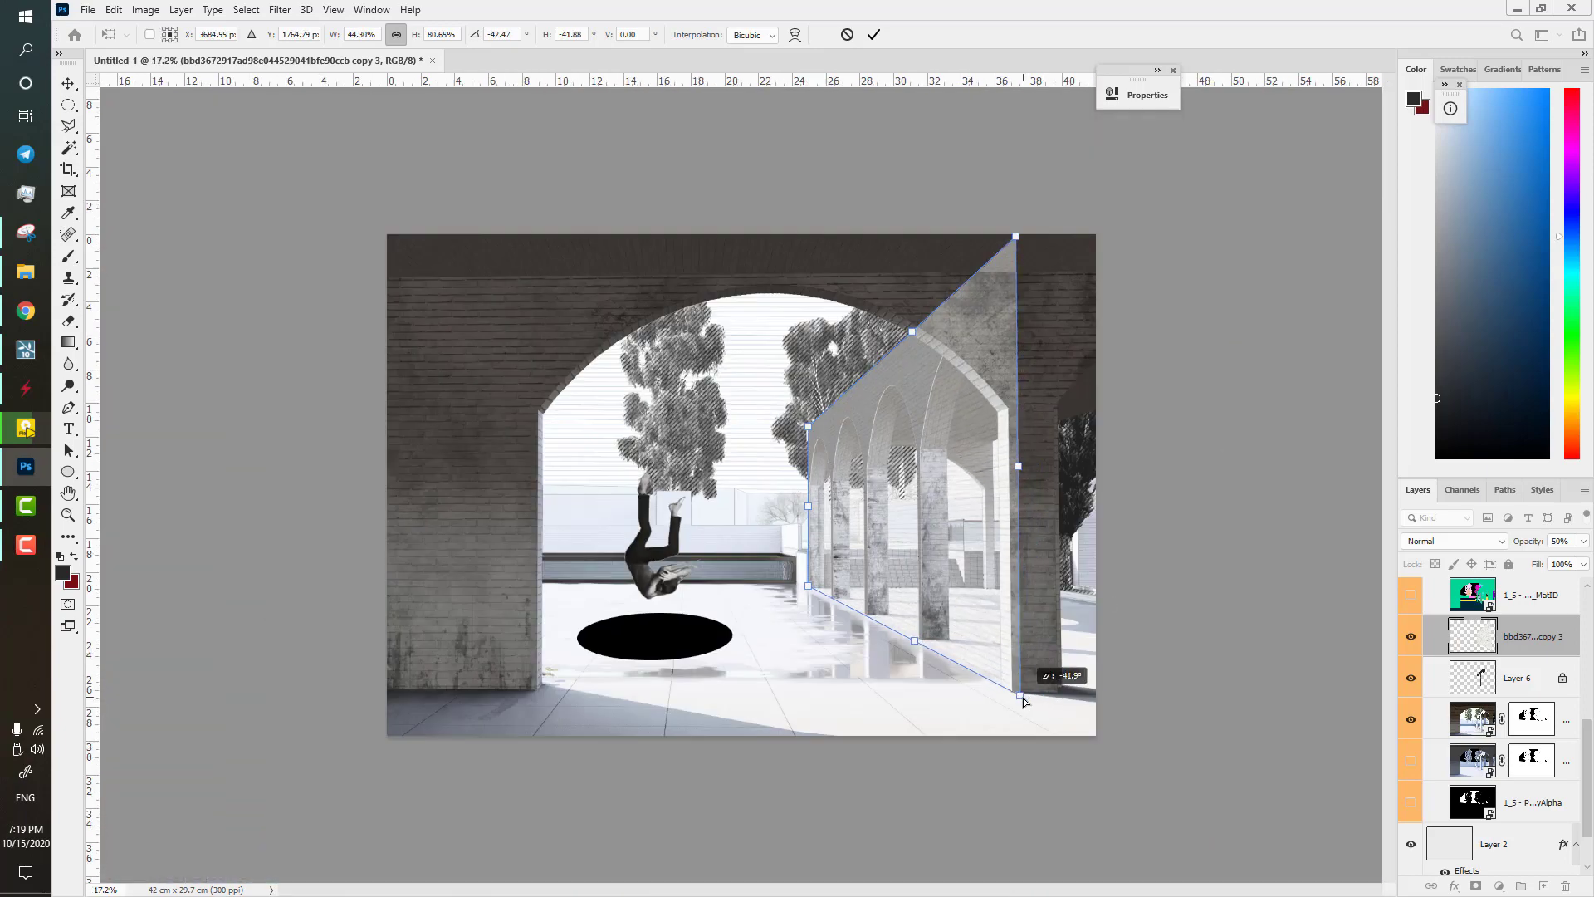
pyautogui.press('Return')
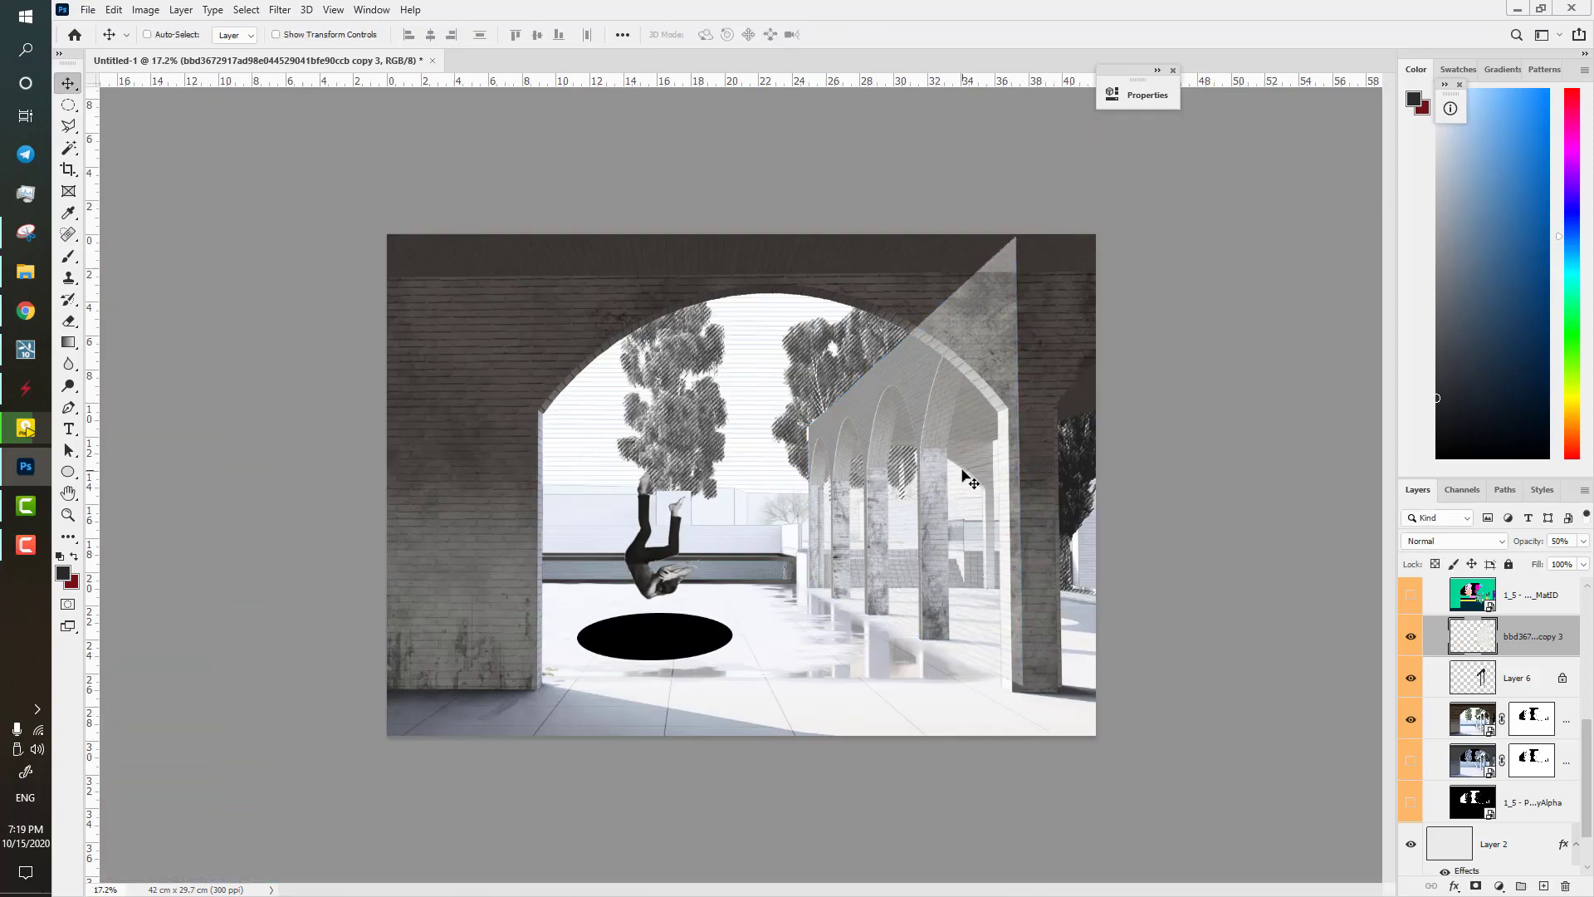
# - Clip the brick texture to Layer 6 and restore its opacity to 100%
pyautogui.keyDown('alt'); pyautogui.click(1466, 656); pyautogui.keyUp('alt')
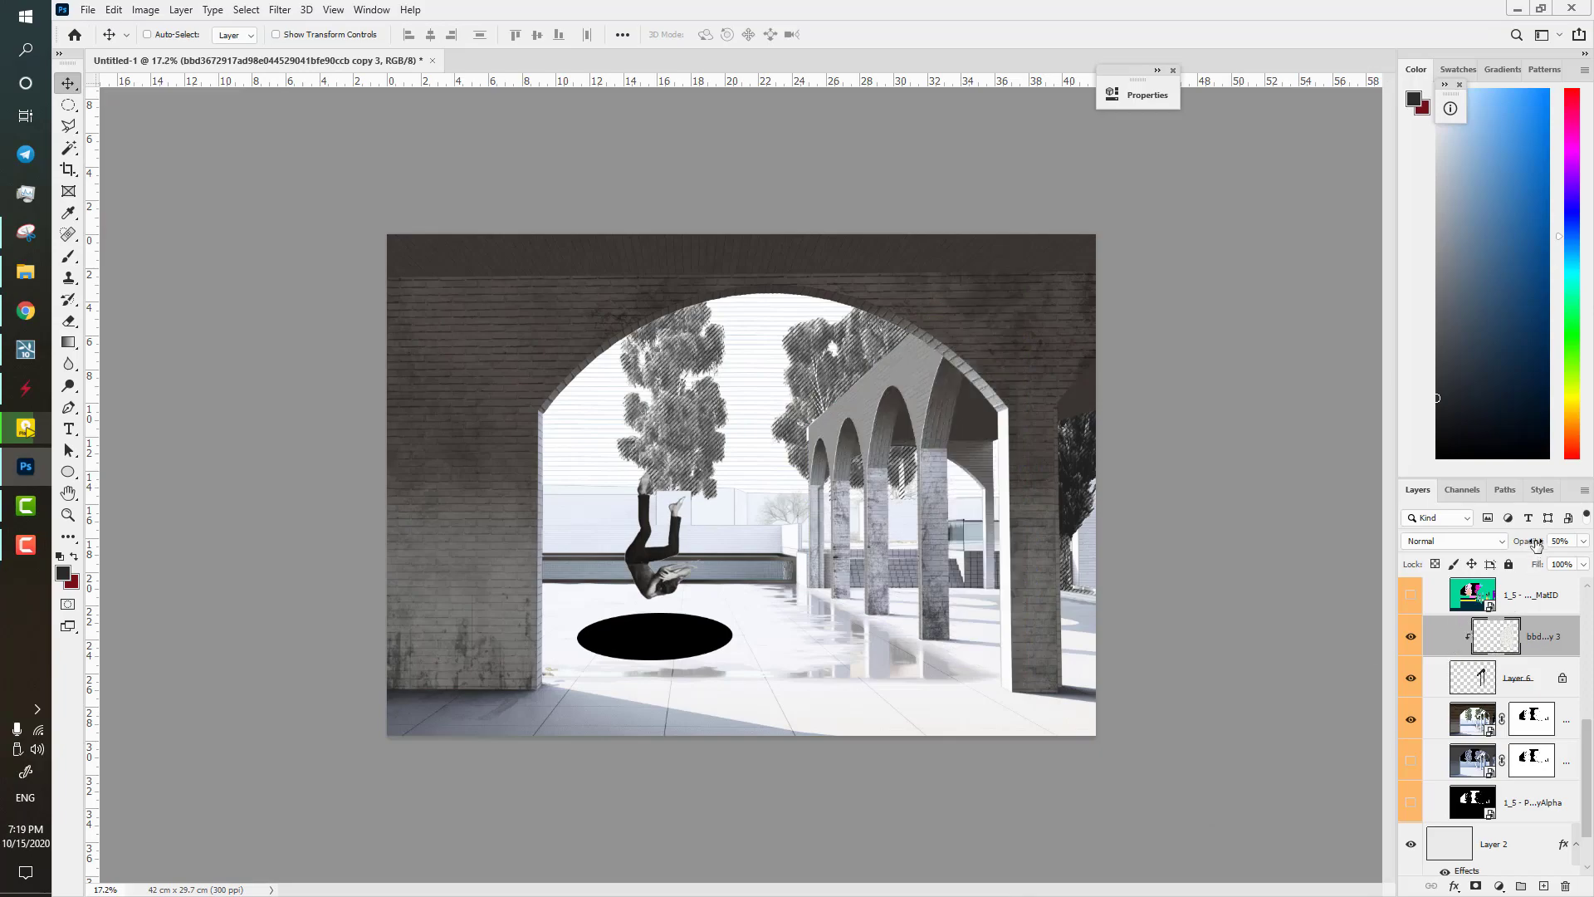
pyautogui.moveTo(1536, 545); pyautogui.dragTo(1581, 545)
pyautogui.scroll(6, 896, 353)
pyautogui.scroll(-2, 949, 333)
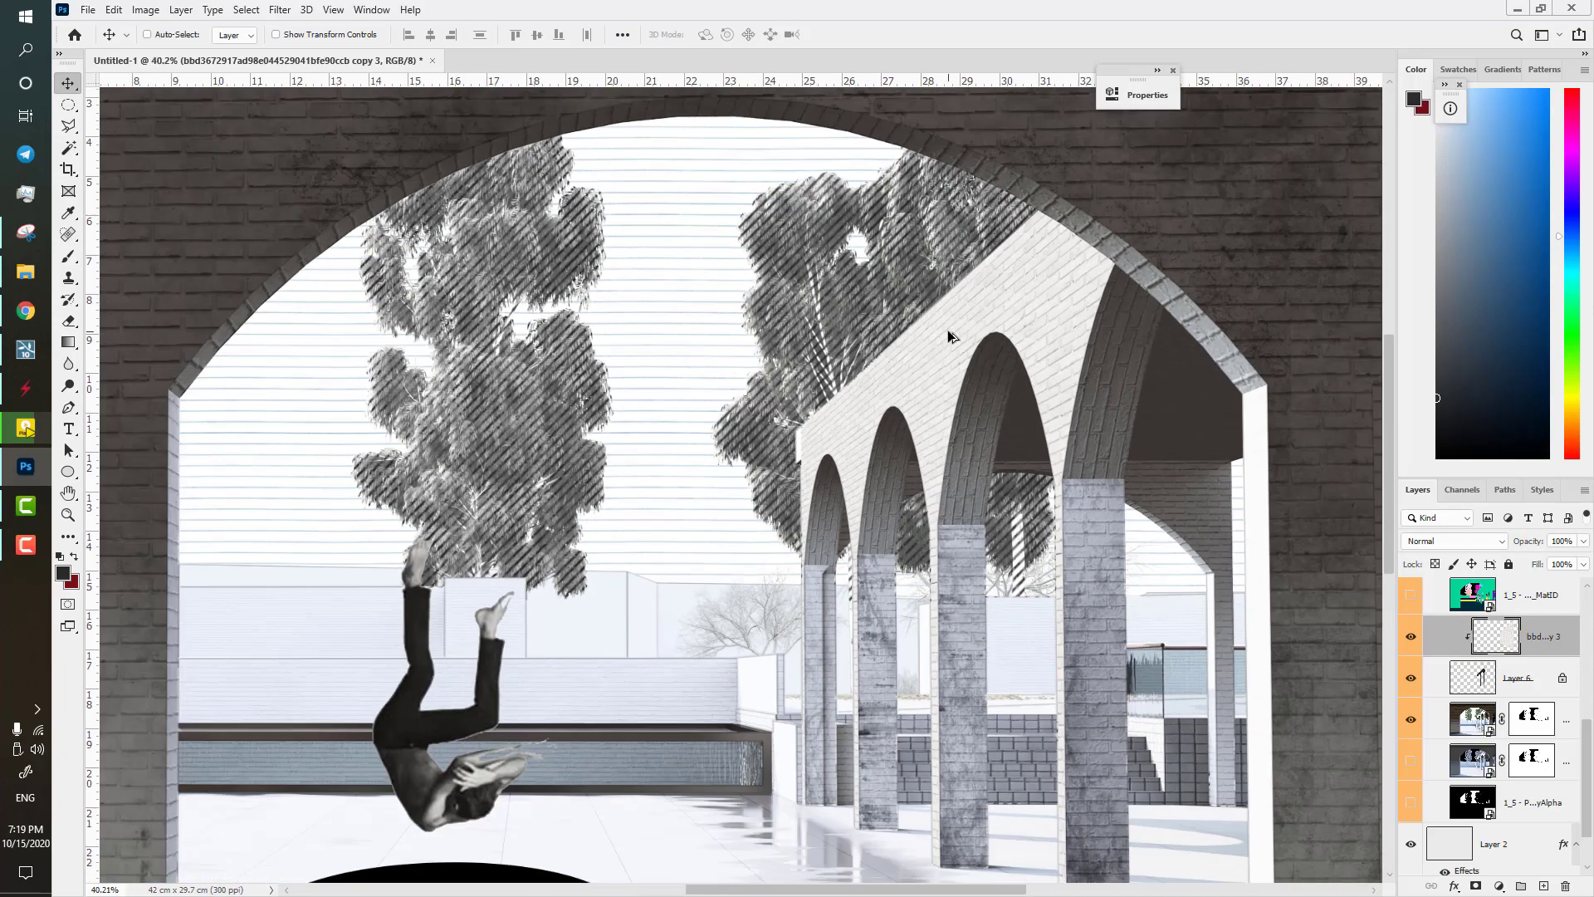
pyautogui.scroll(-2, 948, 336)
# - Lighten the clipped brick texture with Hue/Saturation at Lightness +49 and compare the facade with and without it
pyautogui.hotkey('ctrl', 'u')
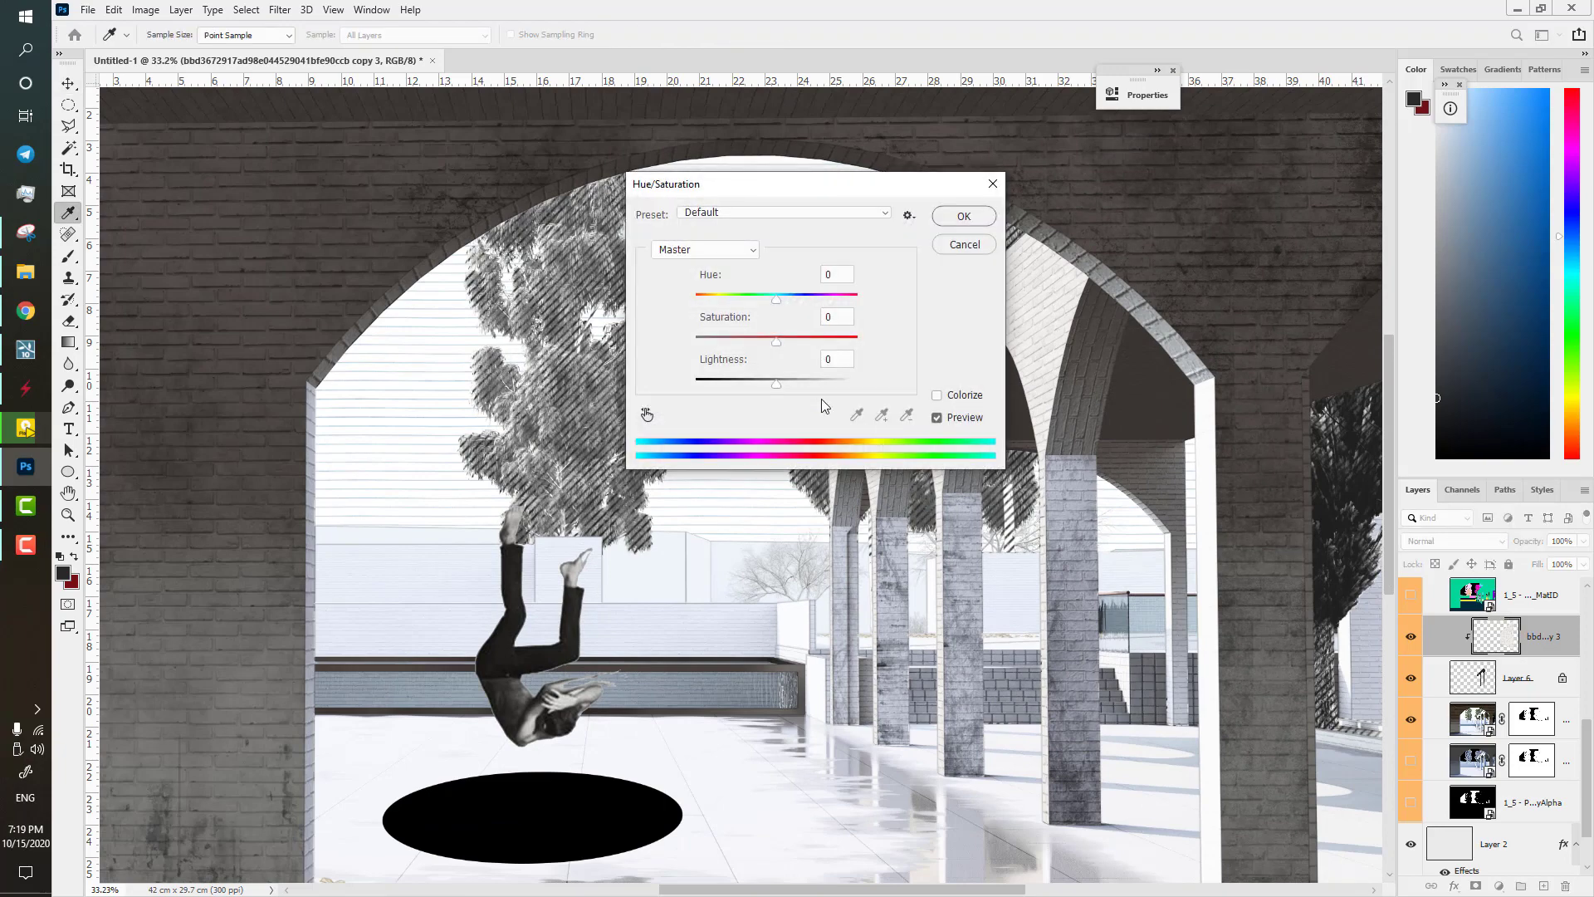
pyautogui.moveTo(801, 391); pyautogui.dragTo(816, 384)
pyautogui.moveTo(814, 182); pyautogui.dragTo(560, 219)
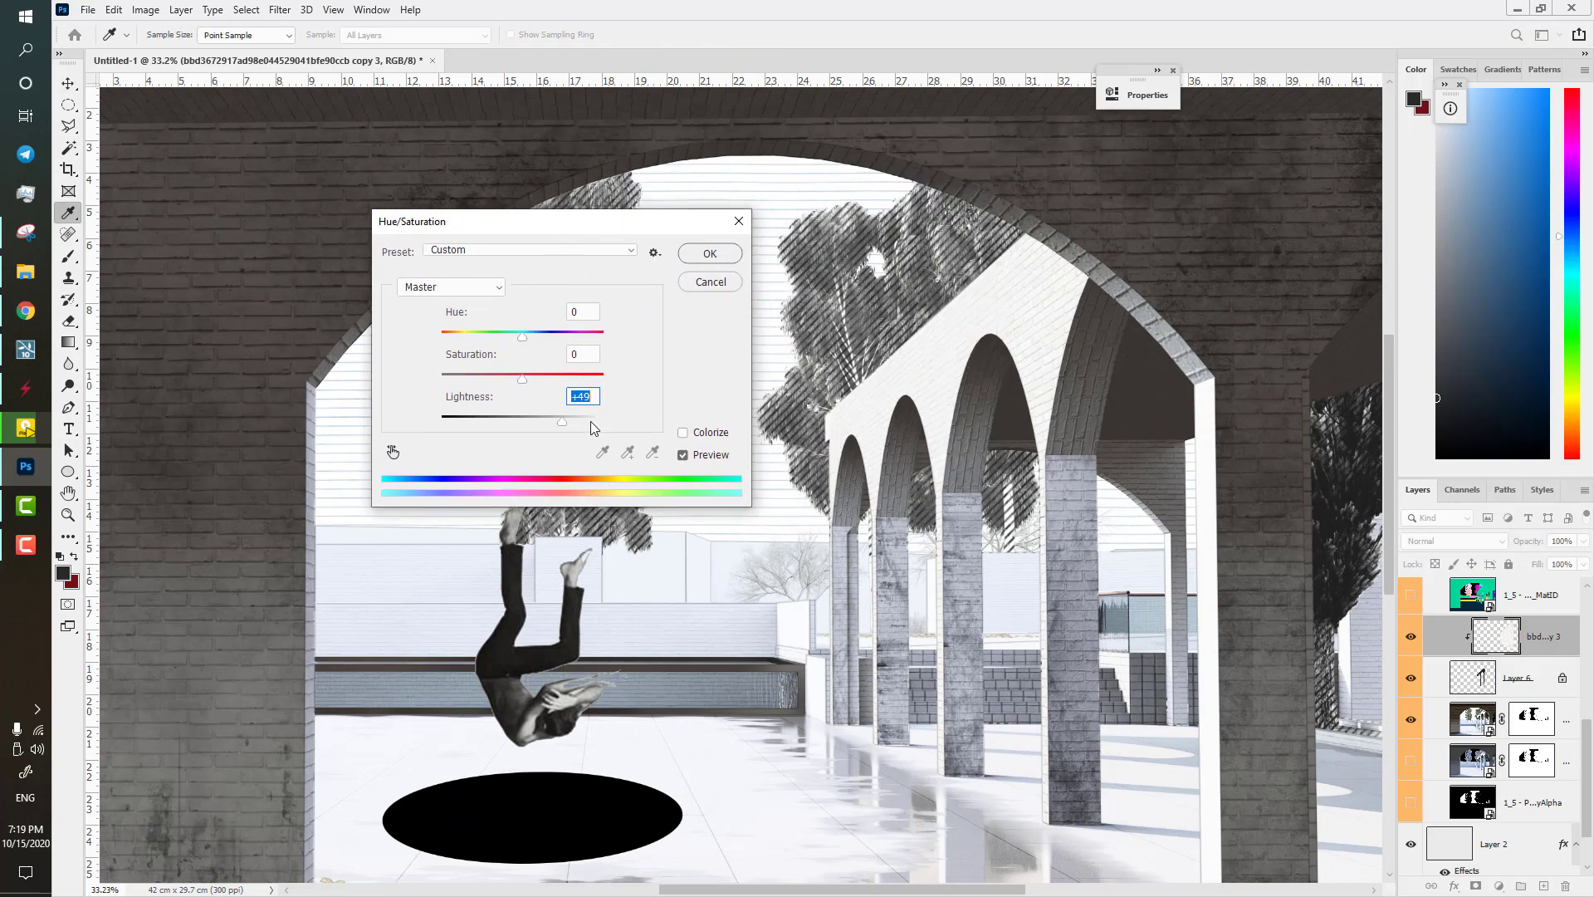
pyautogui.click(719, 259)
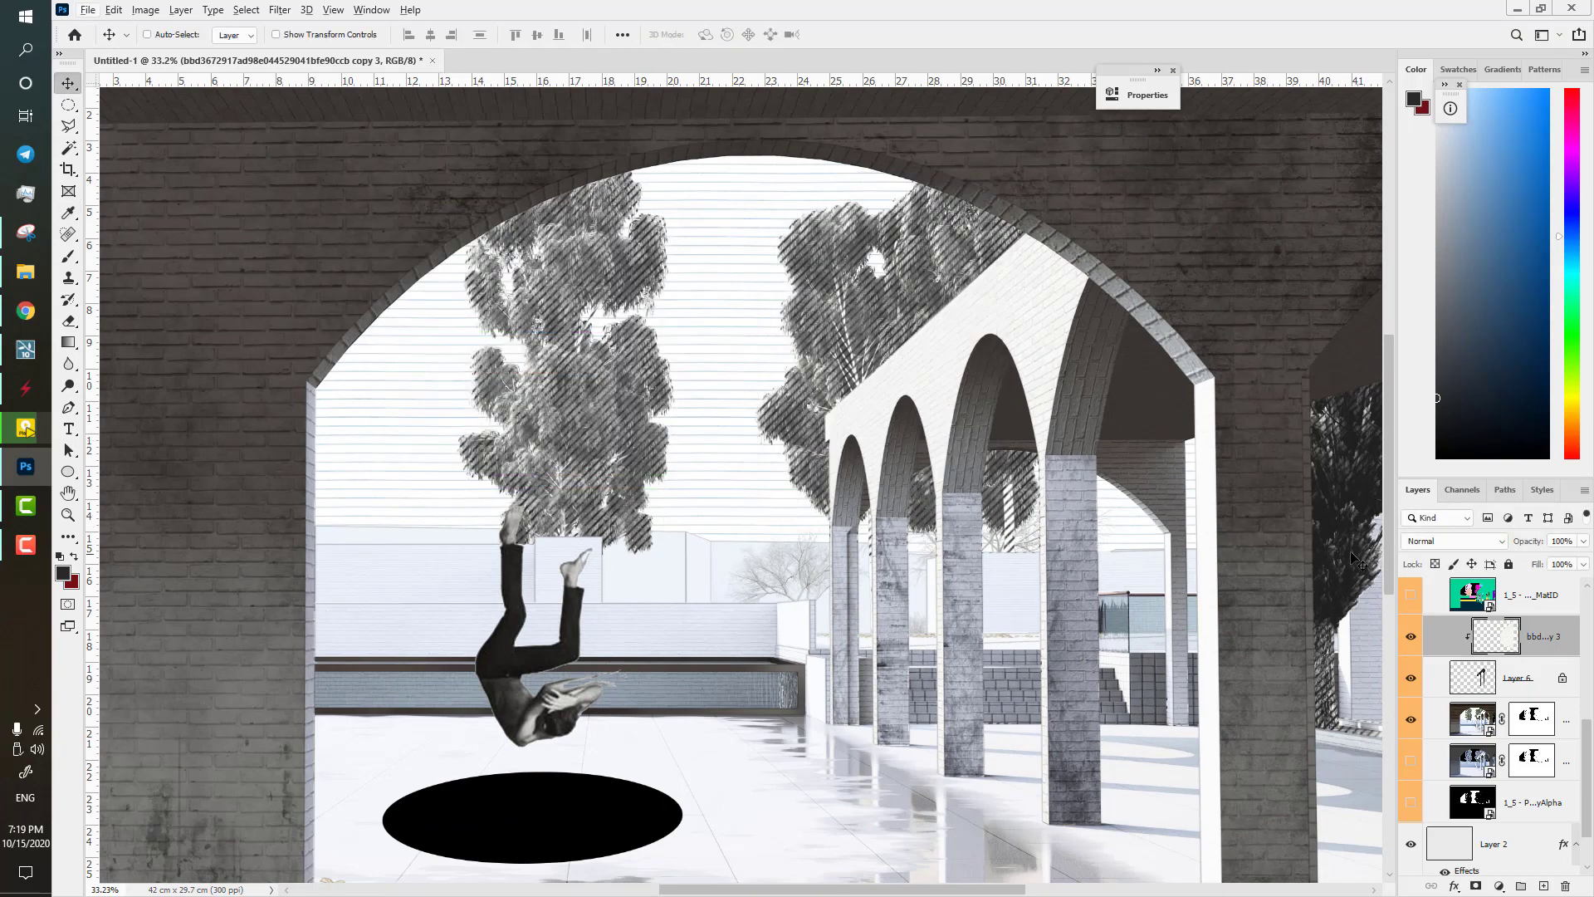
pyautogui.click(1411, 638)
pyautogui.click(1411, 638)
pyautogui.scroll(4, 1014, 364)
pyautogui.scroll(-4, 1051, 400)
pyautogui.scroll(3, 1007, 495)
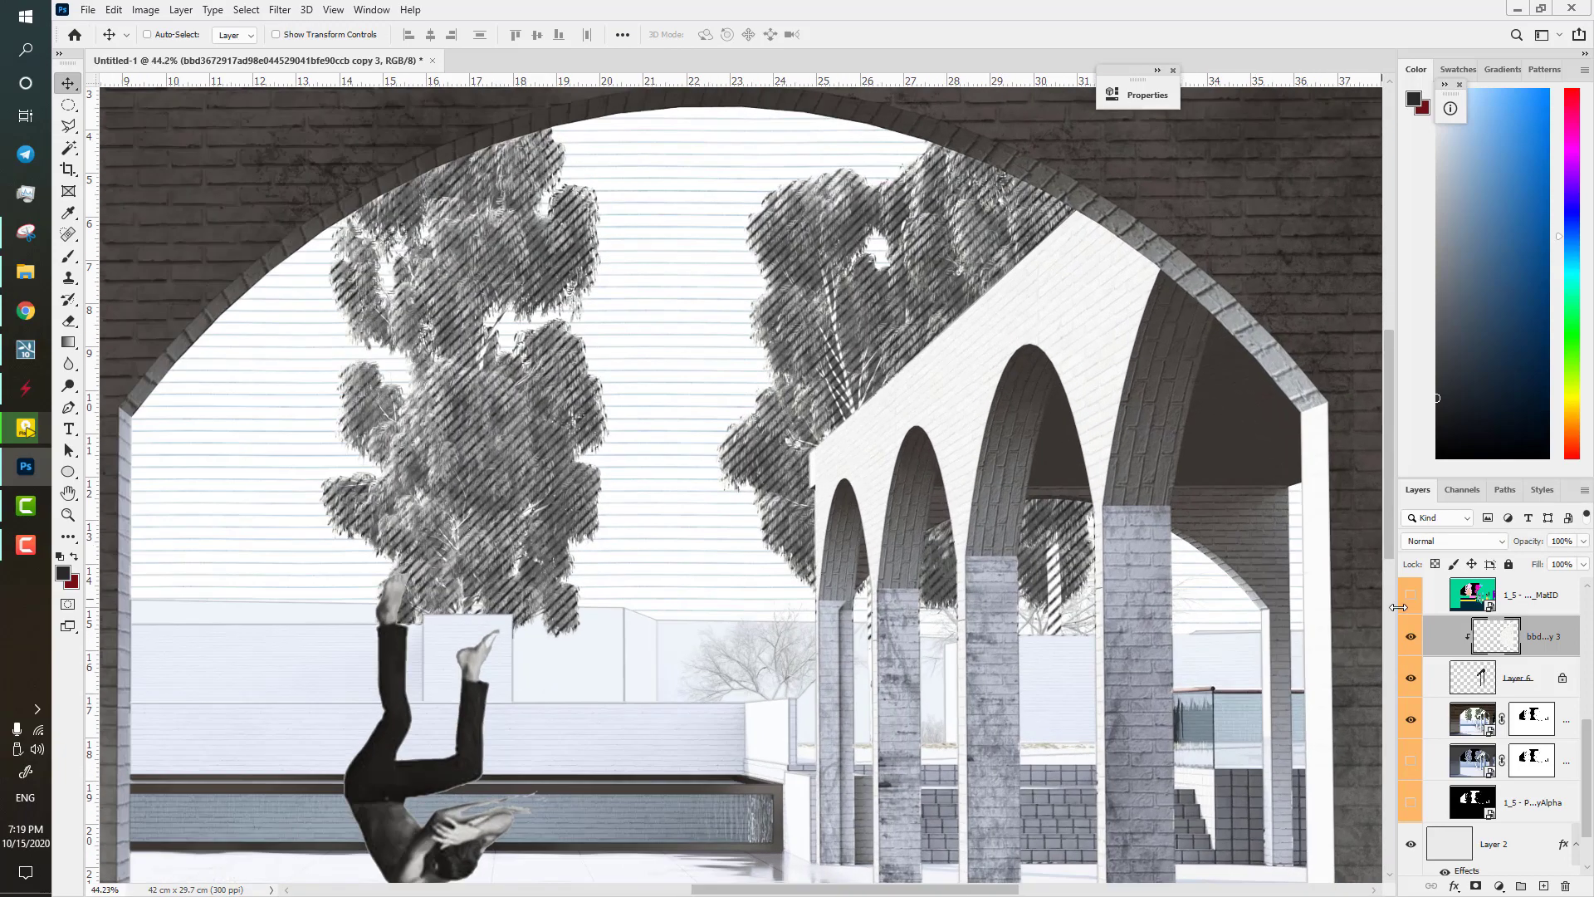
# - Add a new clipped layer above the brick texture and set the textured brush to 2400 px with a 90° angle
pyautogui.scroll(1, 1509, 704)
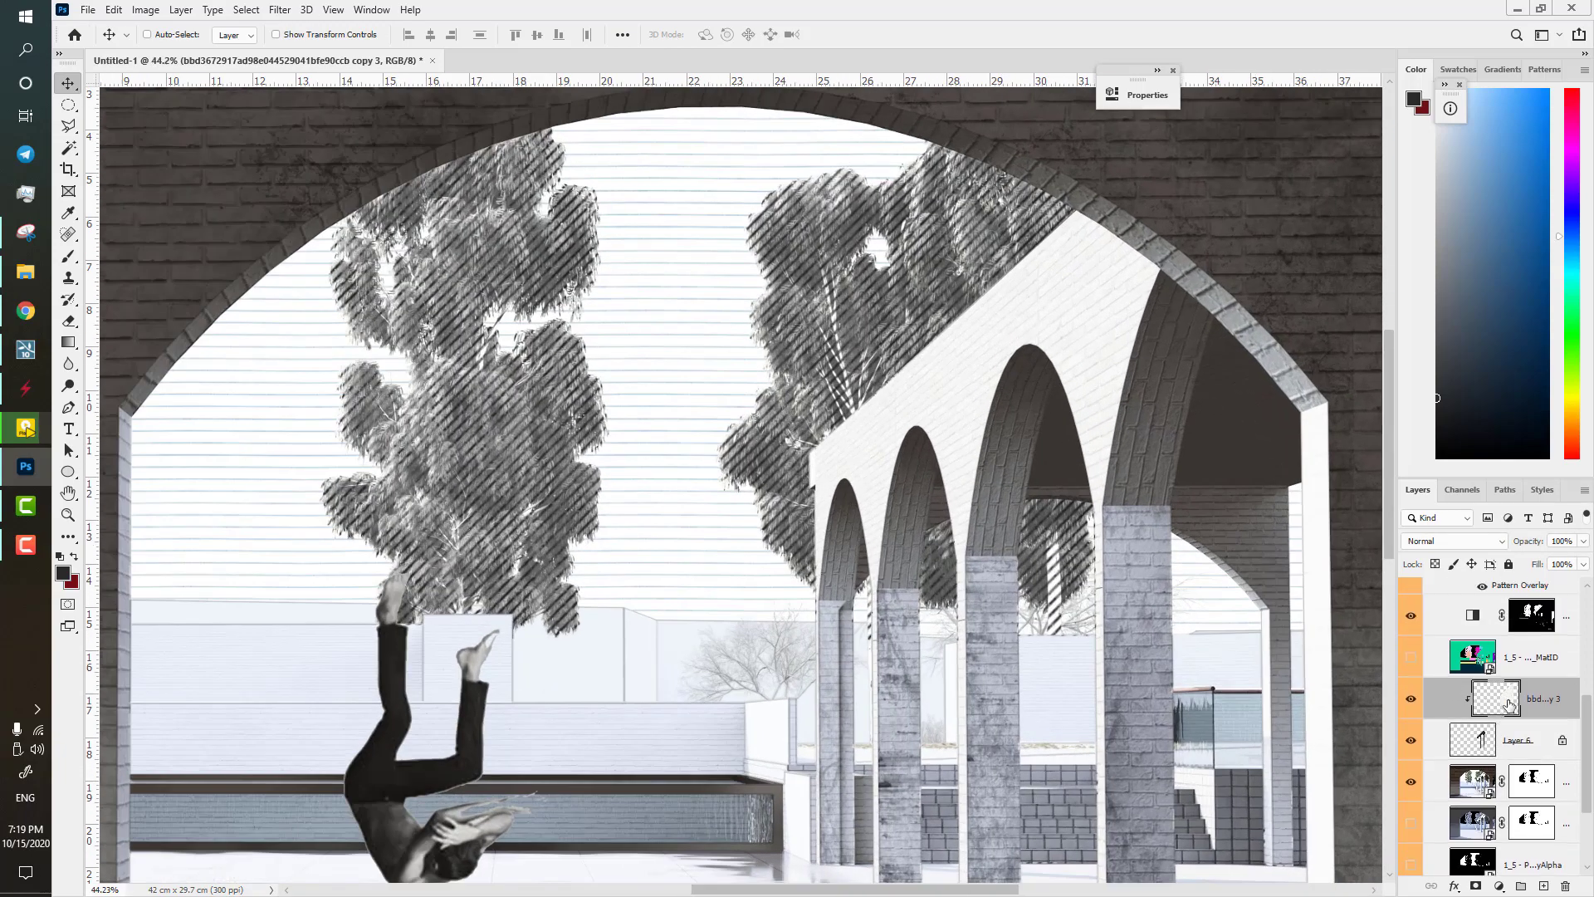
pyautogui.click(1545, 886)
pyautogui.scroll(5, 1145, 643)
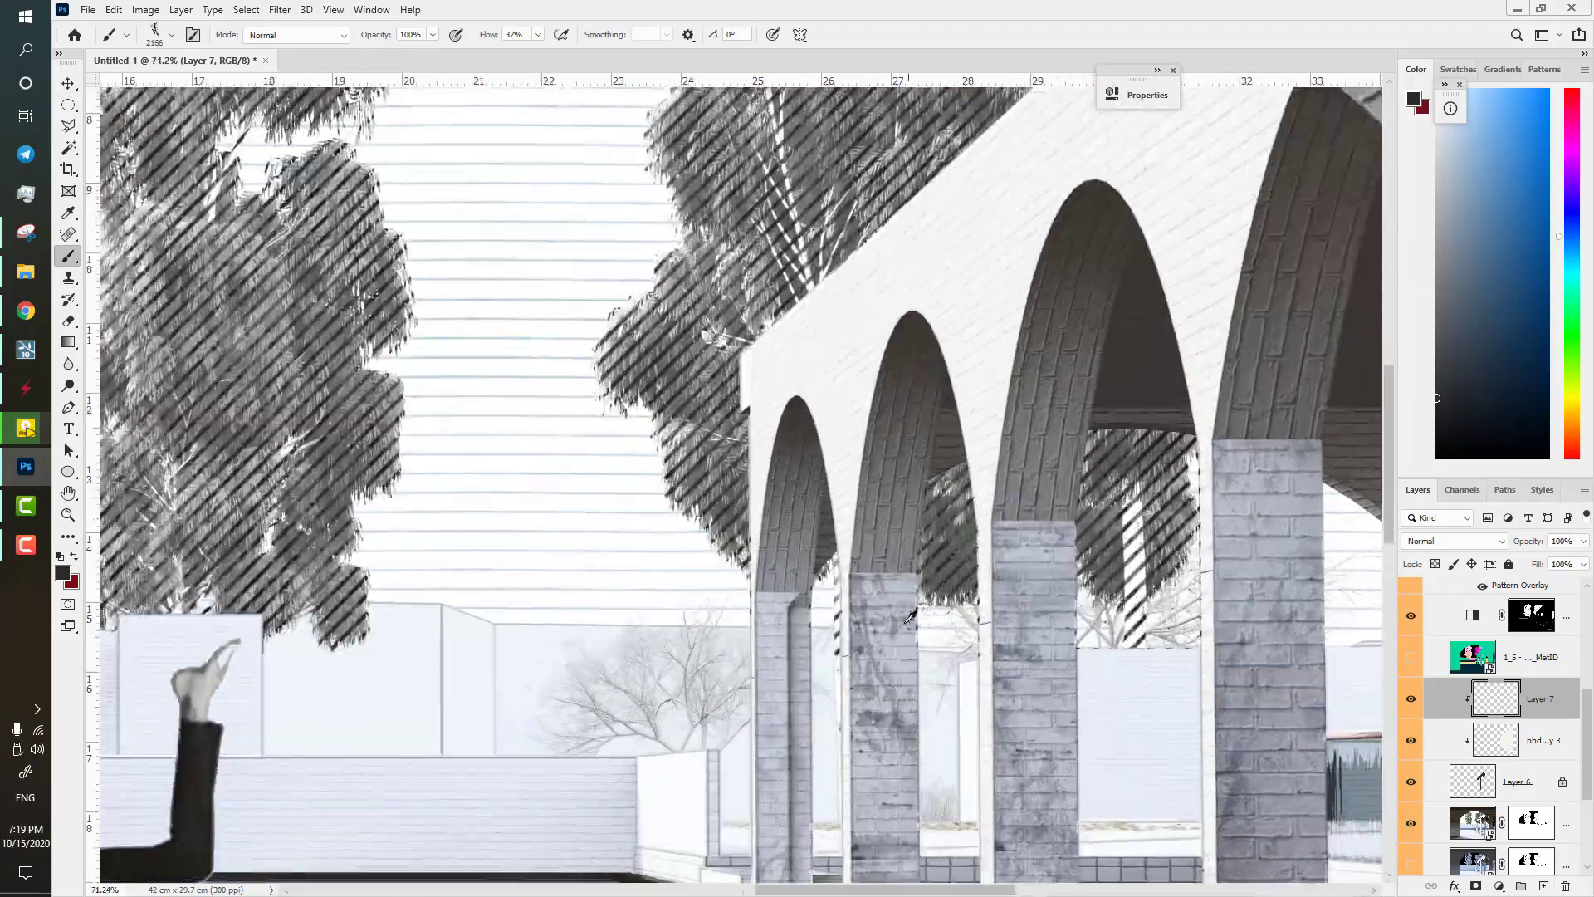
pyautogui.press('b')
pyautogui.scroll(-3, 772, 607)
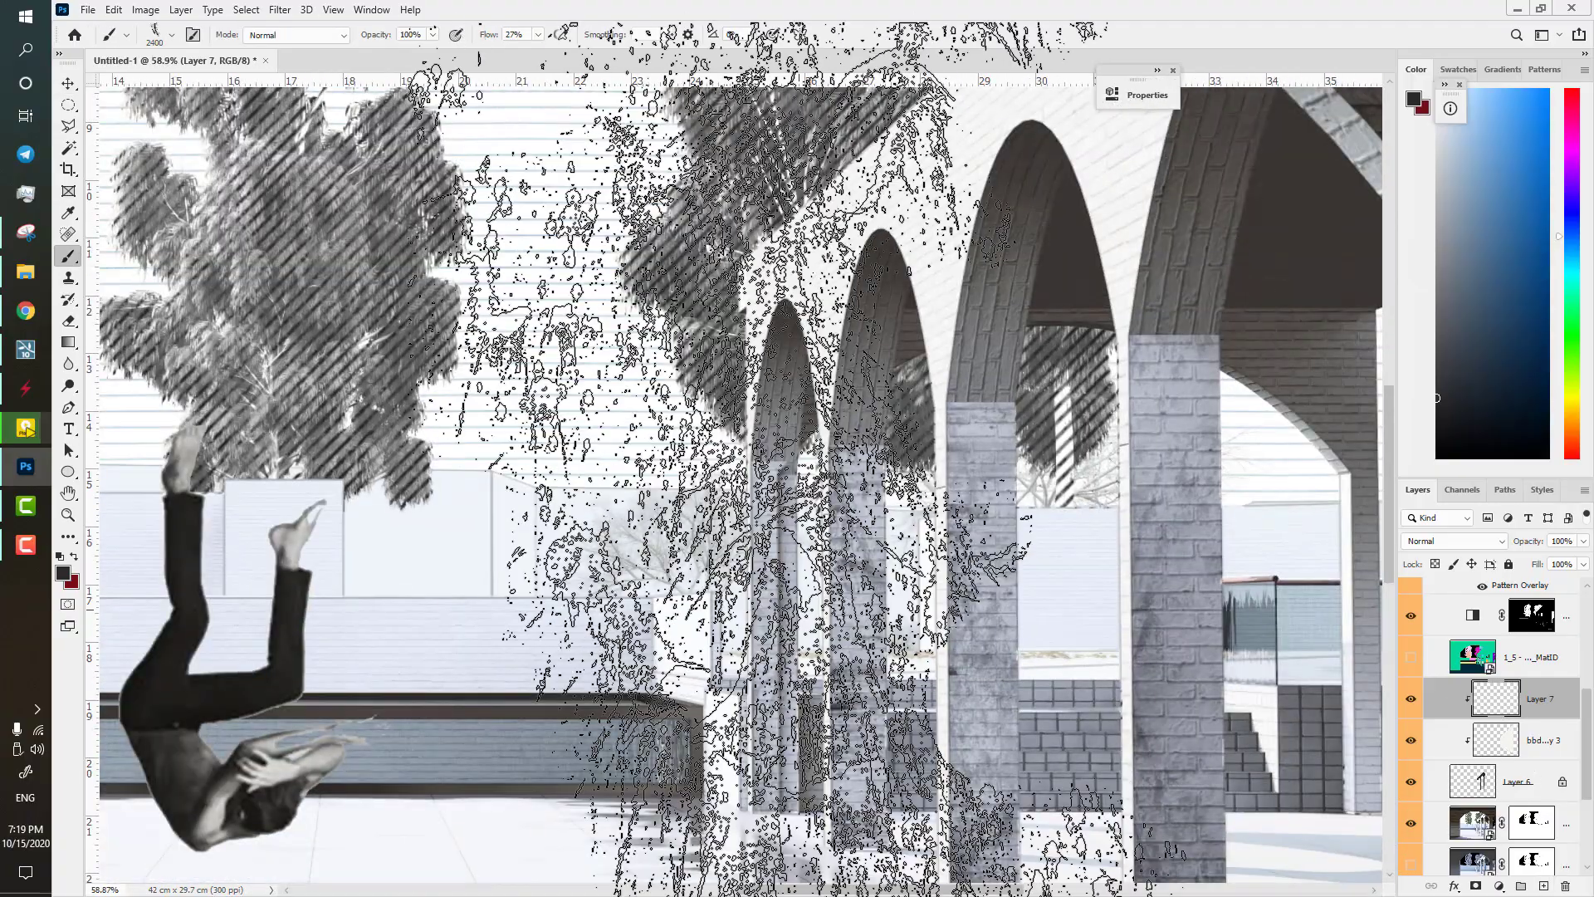
pyautogui.rightClick(772, 607)
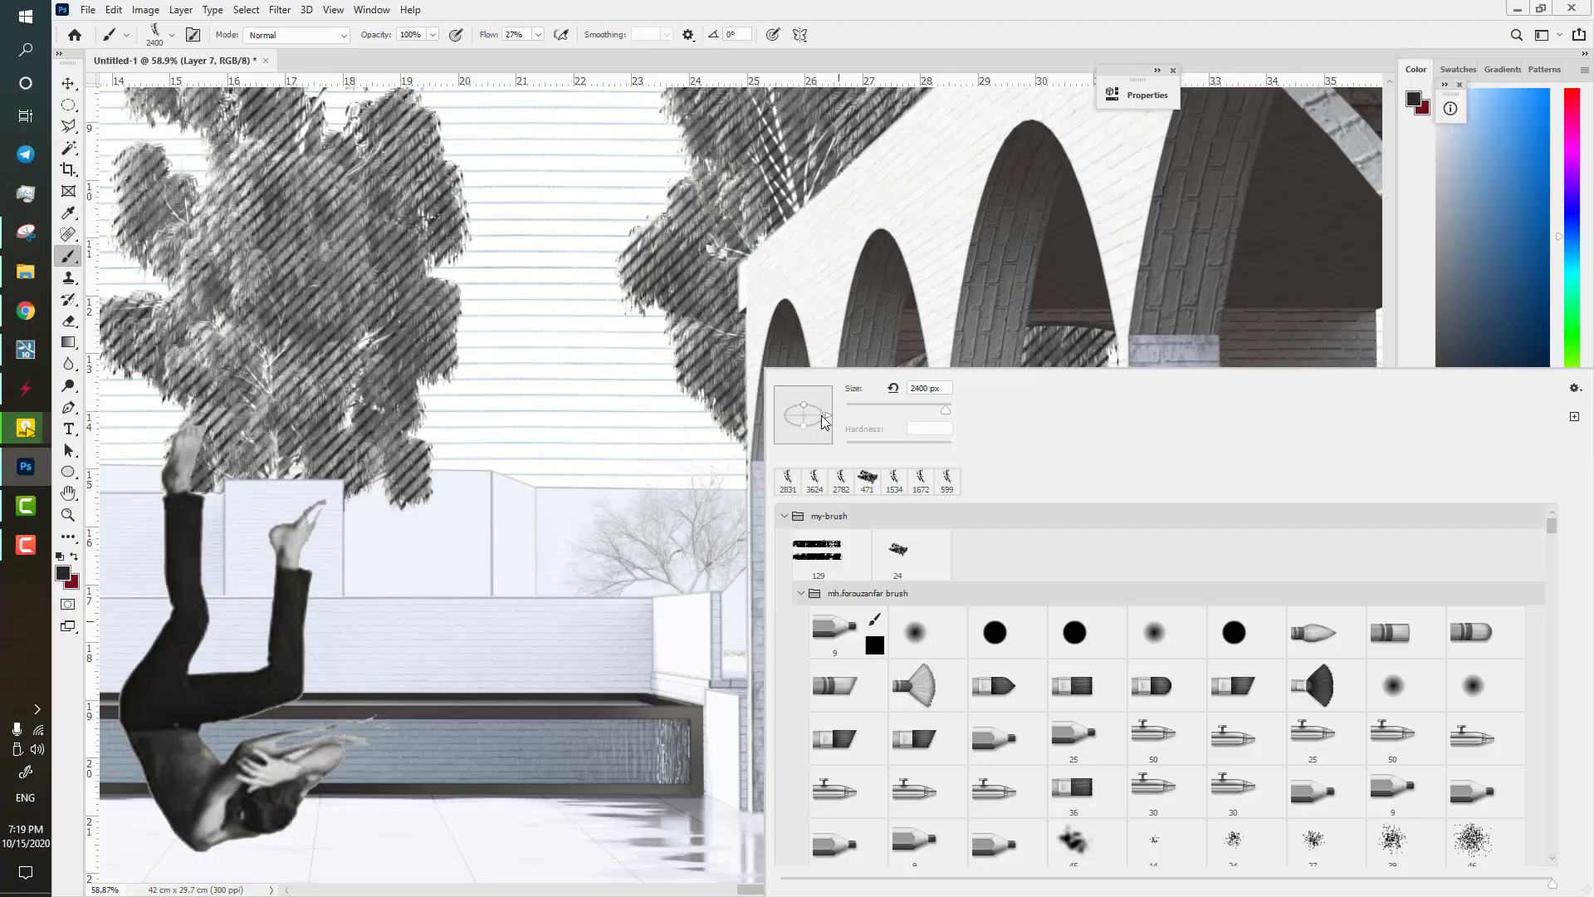
pyautogui.scroll(-2, 771, 461)
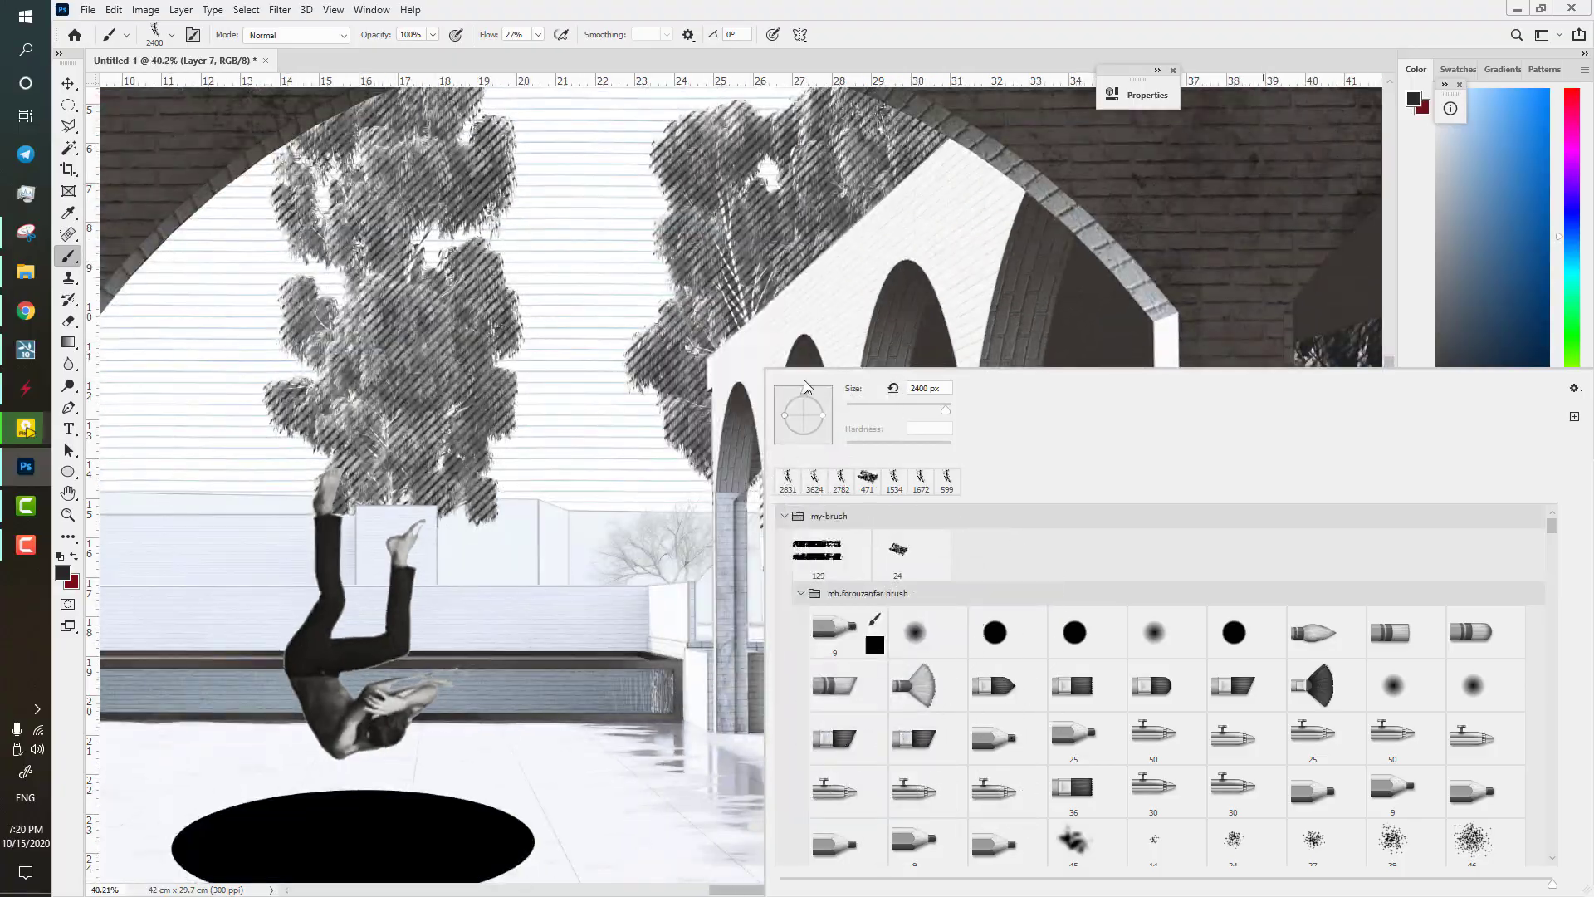
pyautogui.click(803, 383)
pyautogui.press('Return')
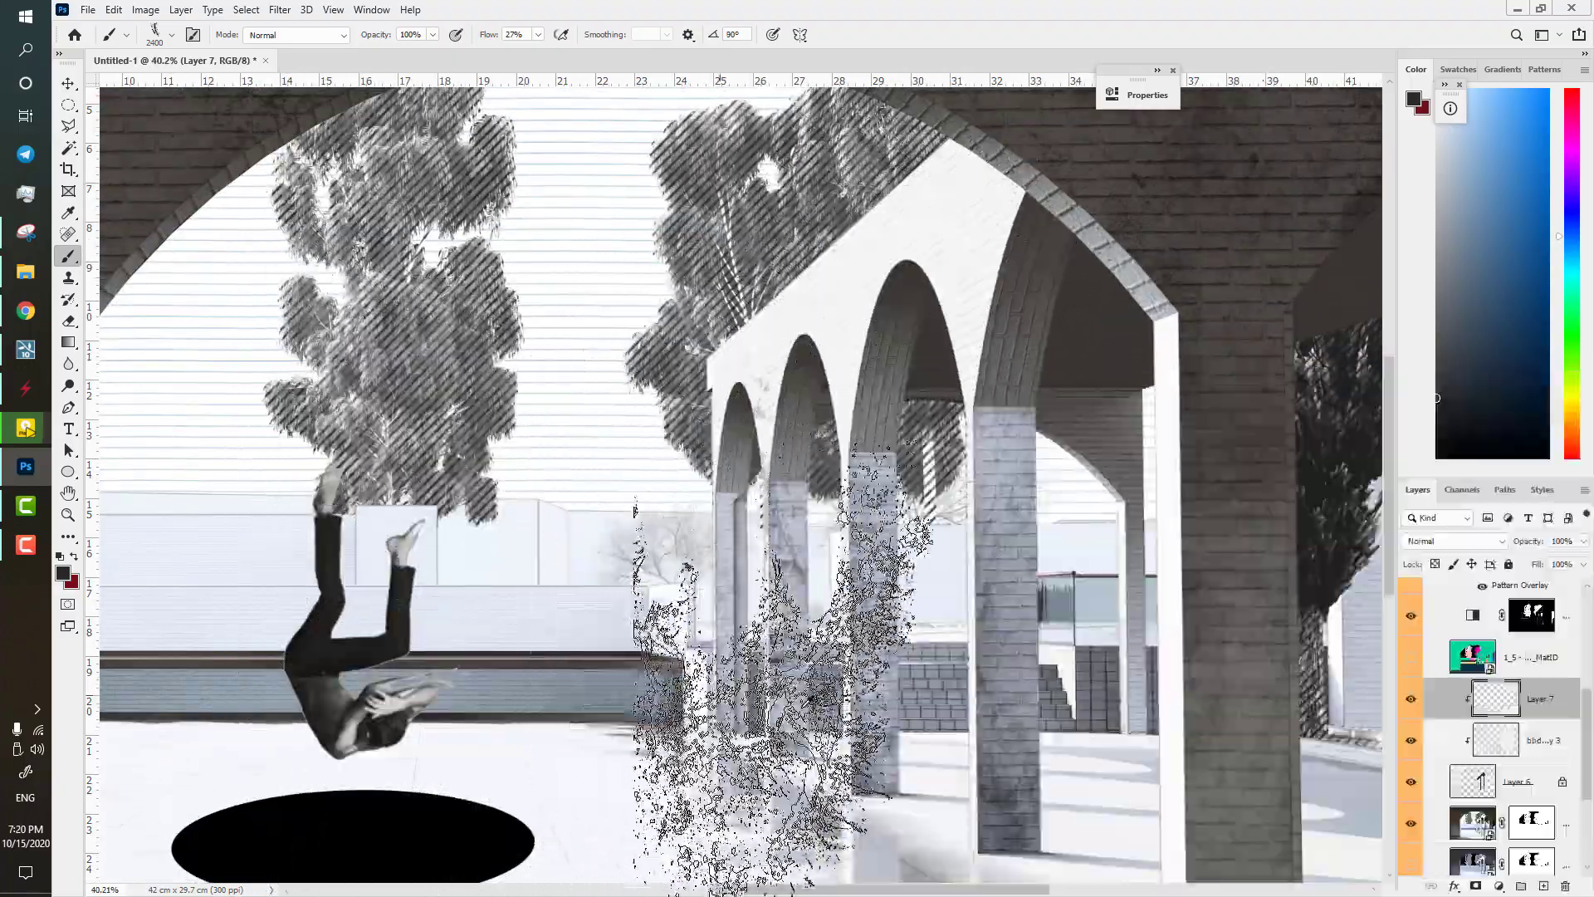
# - Paint grunge over the arcade facade on Layer 7 at 41% brush opacity, using 39% layer fill and resetting the brush angle to 0°
pyautogui.scroll(4, 840, 593)
pyautogui.click(839, 598)
pyautogui.scroll(-2, 790, 415)
pyautogui.moveTo(376, 37); pyautogui.dragTo(327, 40)
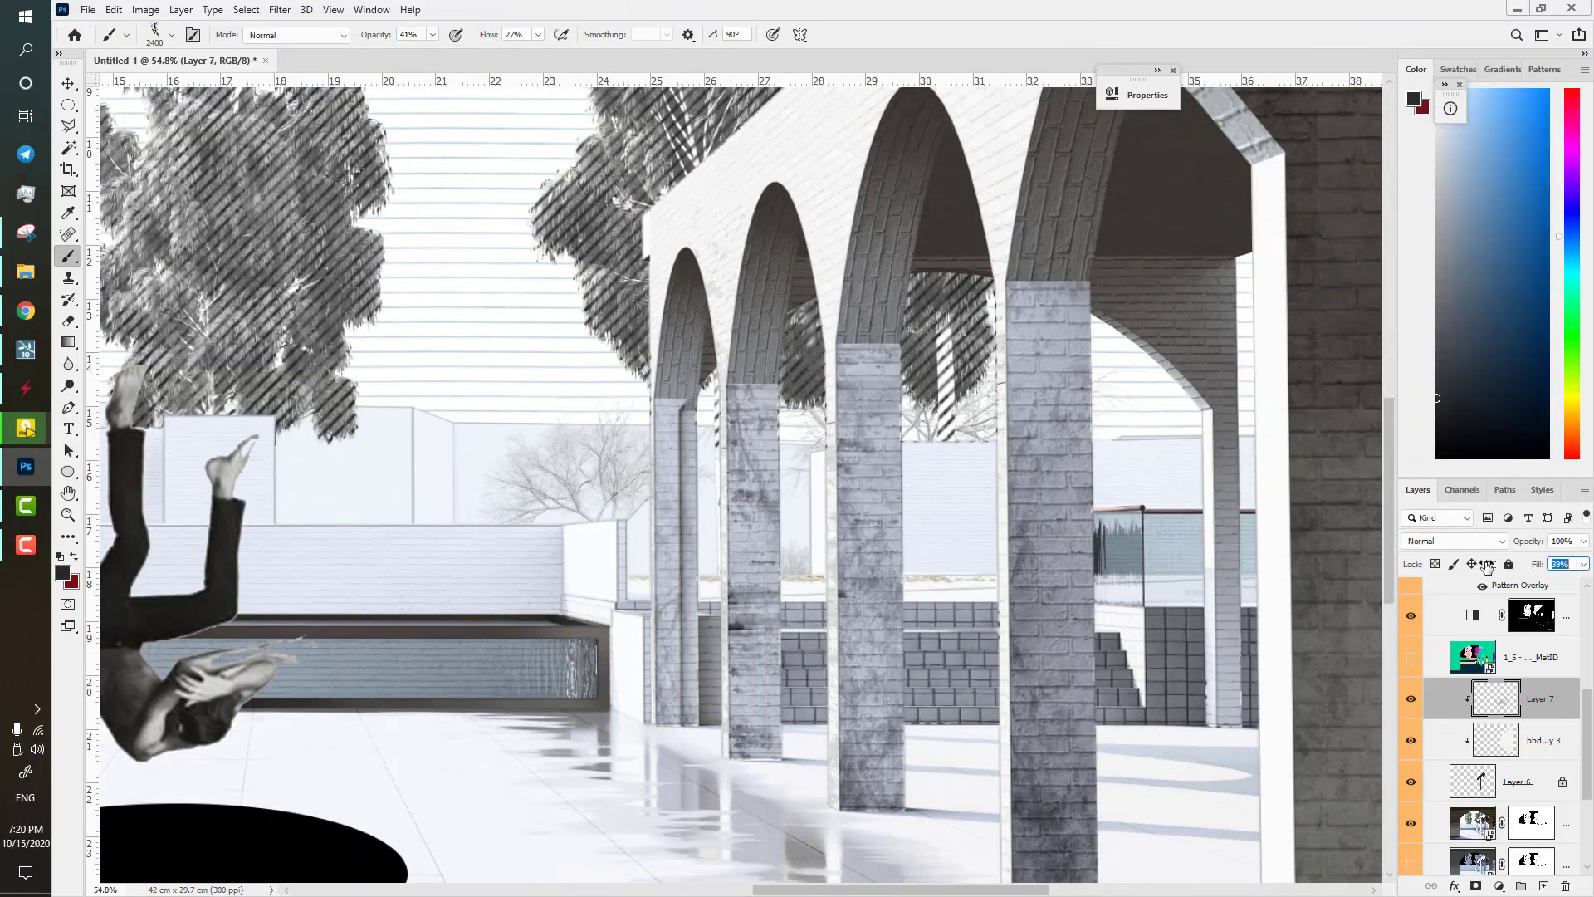
pyautogui.rightClick(968, 432)
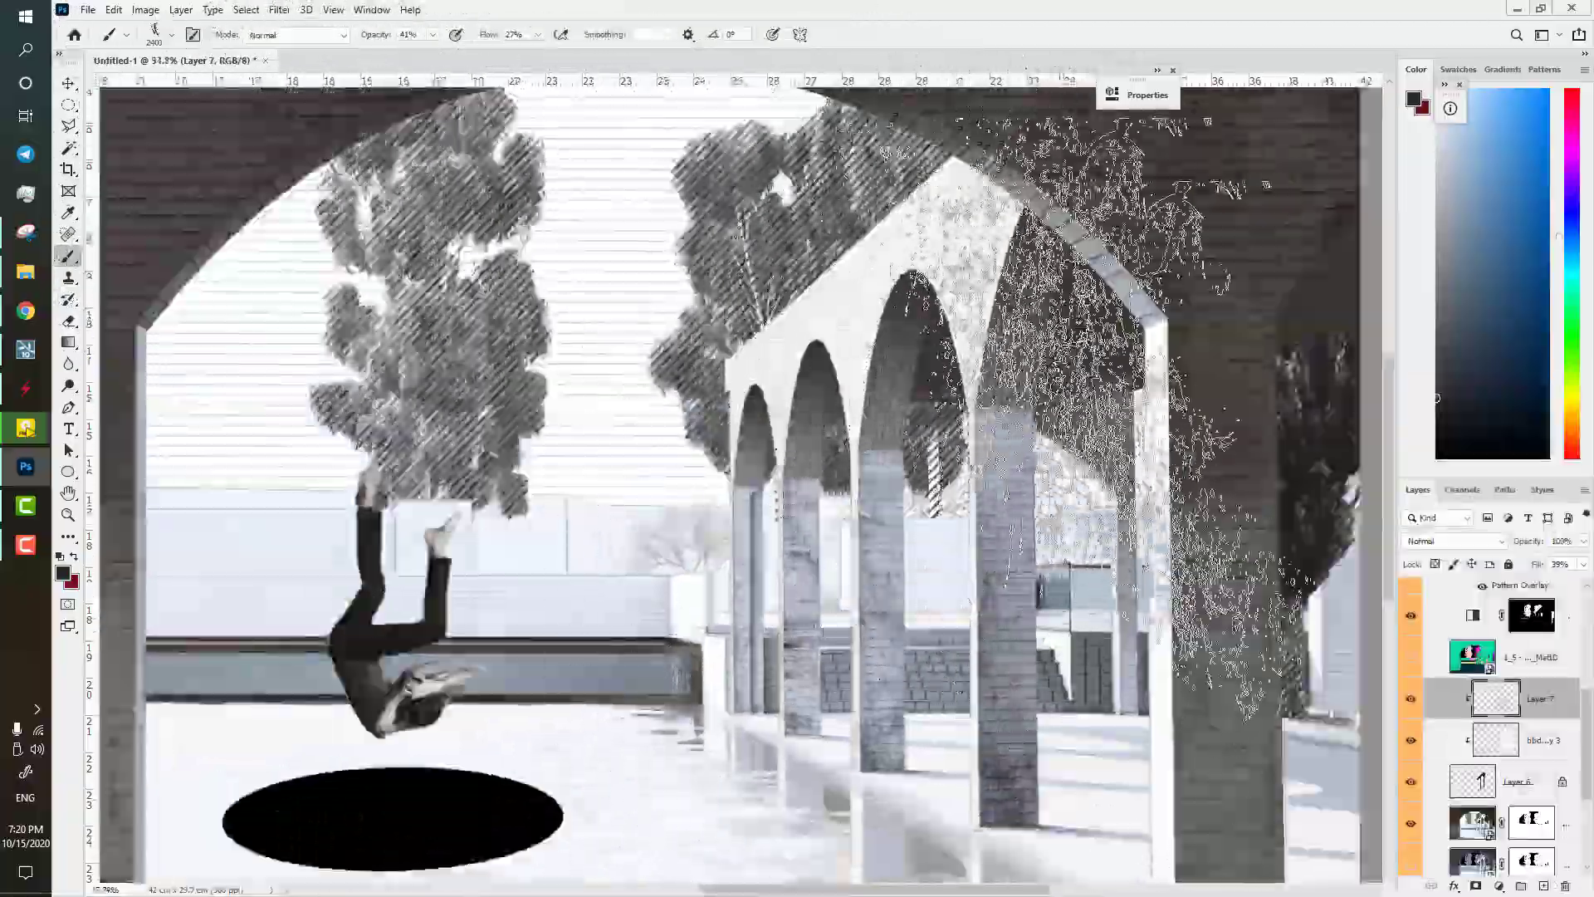
pyautogui.scroll(5, 1031, 674)
pyautogui.moveTo(658, 775); pyautogui.dragTo(608, 777)
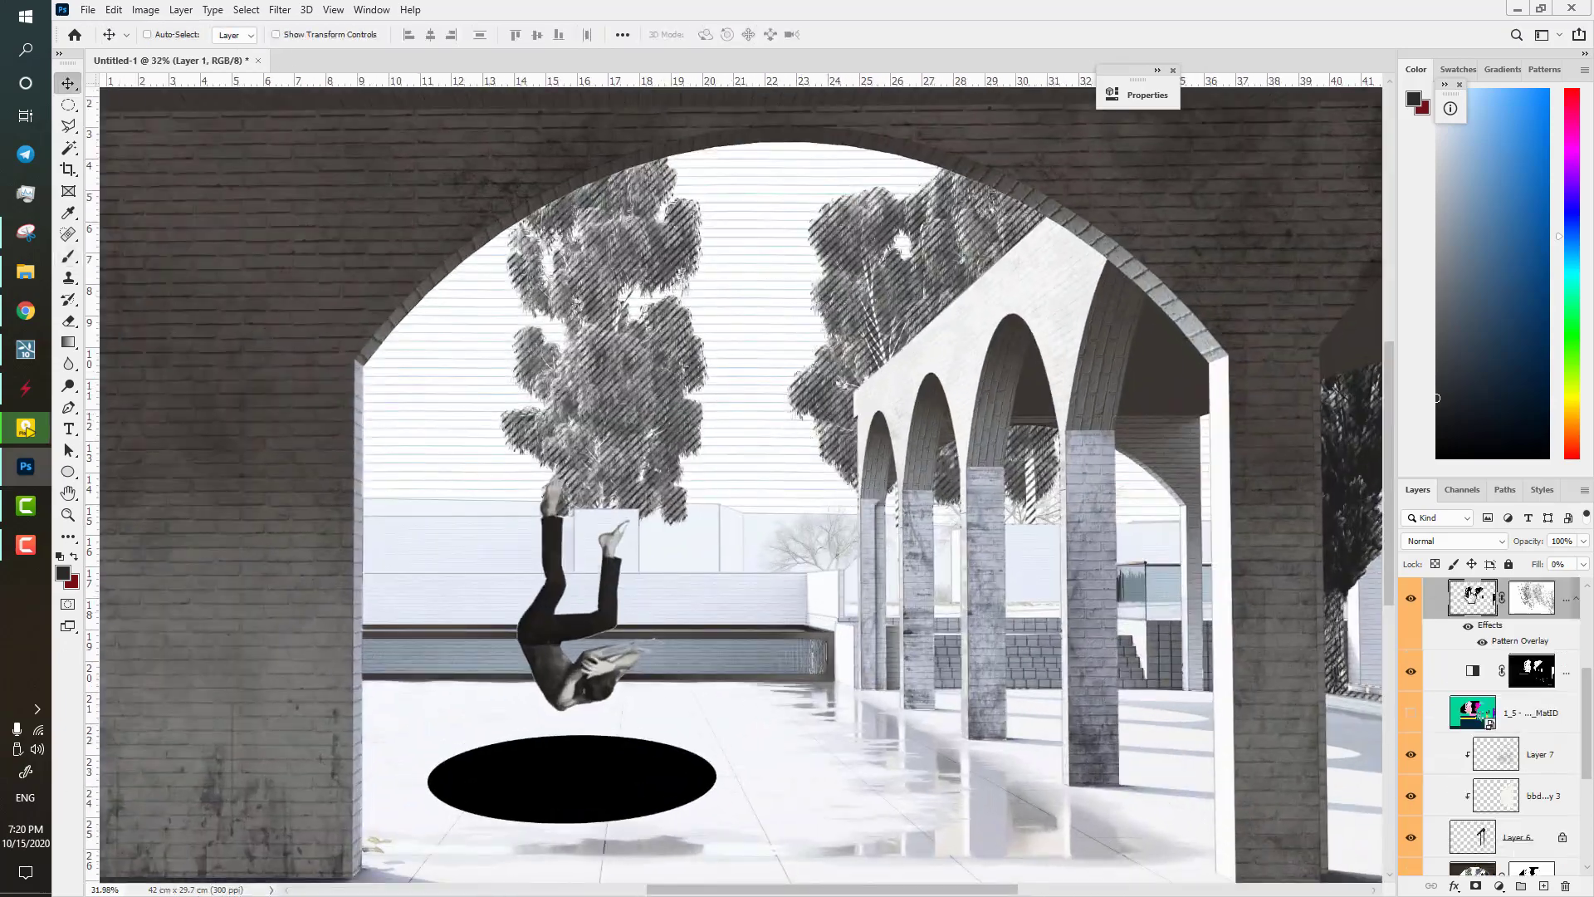
# - Replace Layer 1's layer mask with a new blank one and set the black textured brush to 32% flow
pyautogui.click(1534, 636)
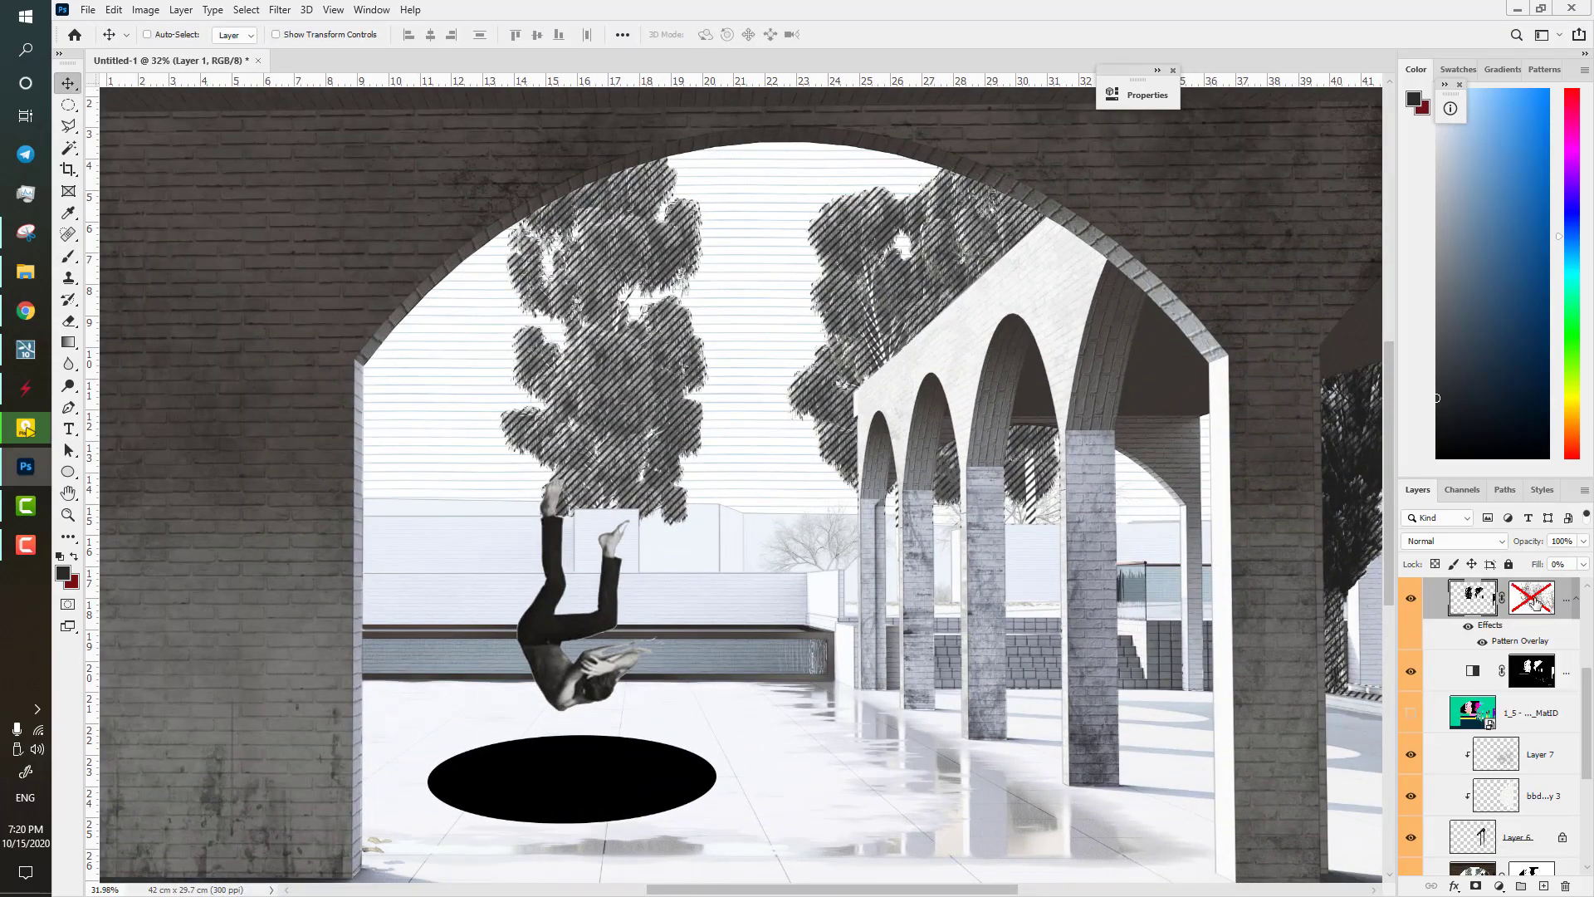
pyautogui.click(1475, 885)
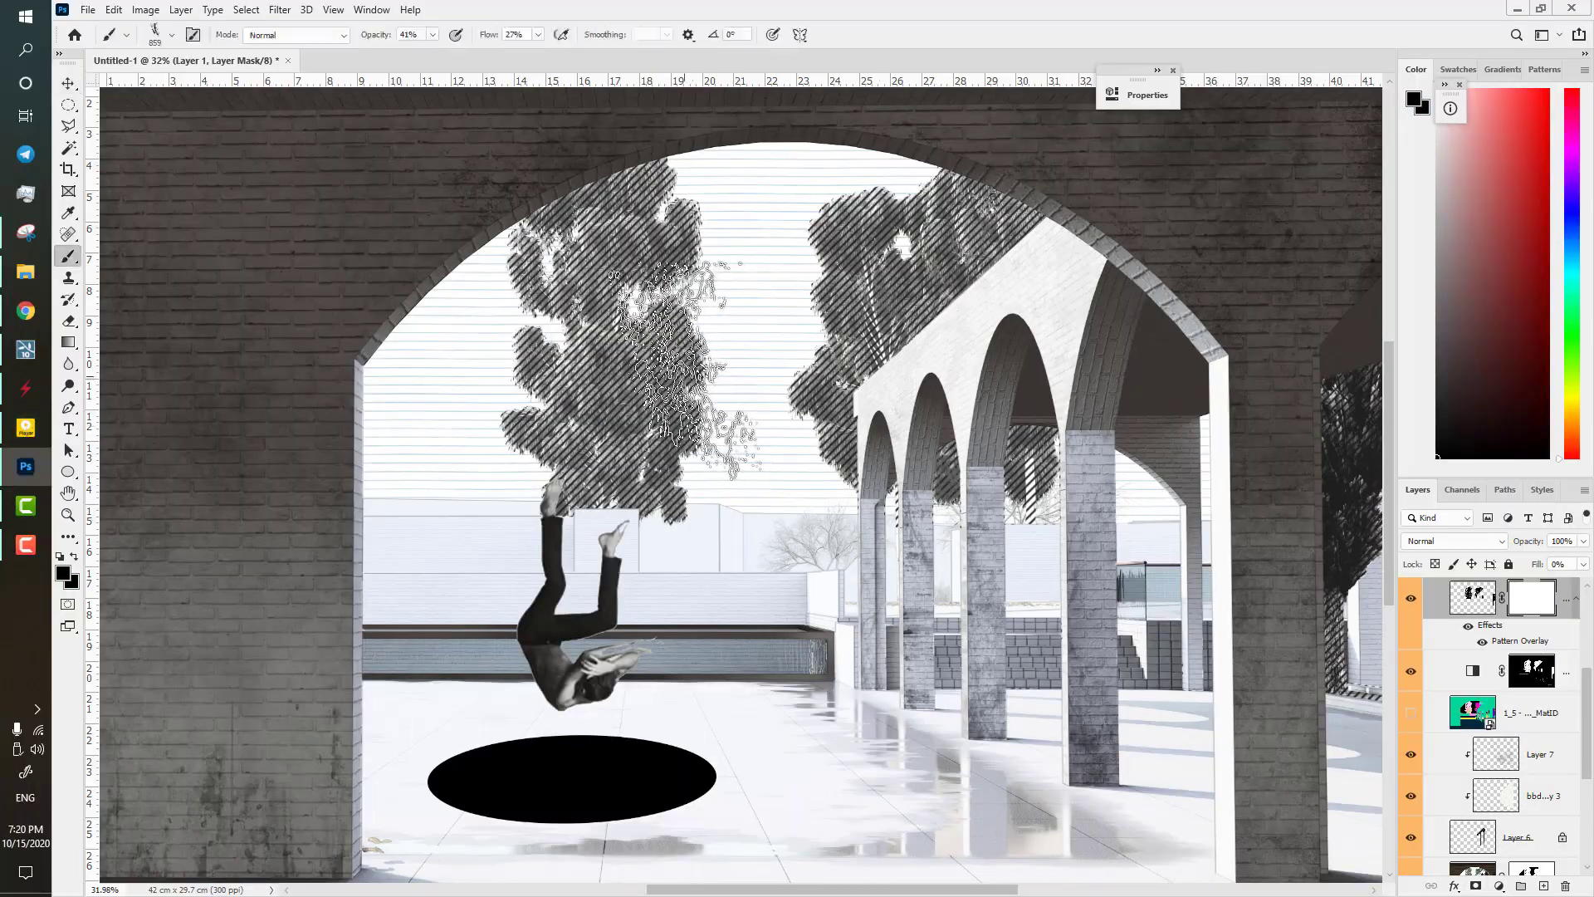
pyautogui.moveTo(591, 374); pyautogui.dragTo(641, 359)
pyautogui.scroll(5, 641, 341)
pyautogui.moveTo(487, 35); pyautogui.dragTo(492, 34)
pyautogui.scroll(6, 641, 386)
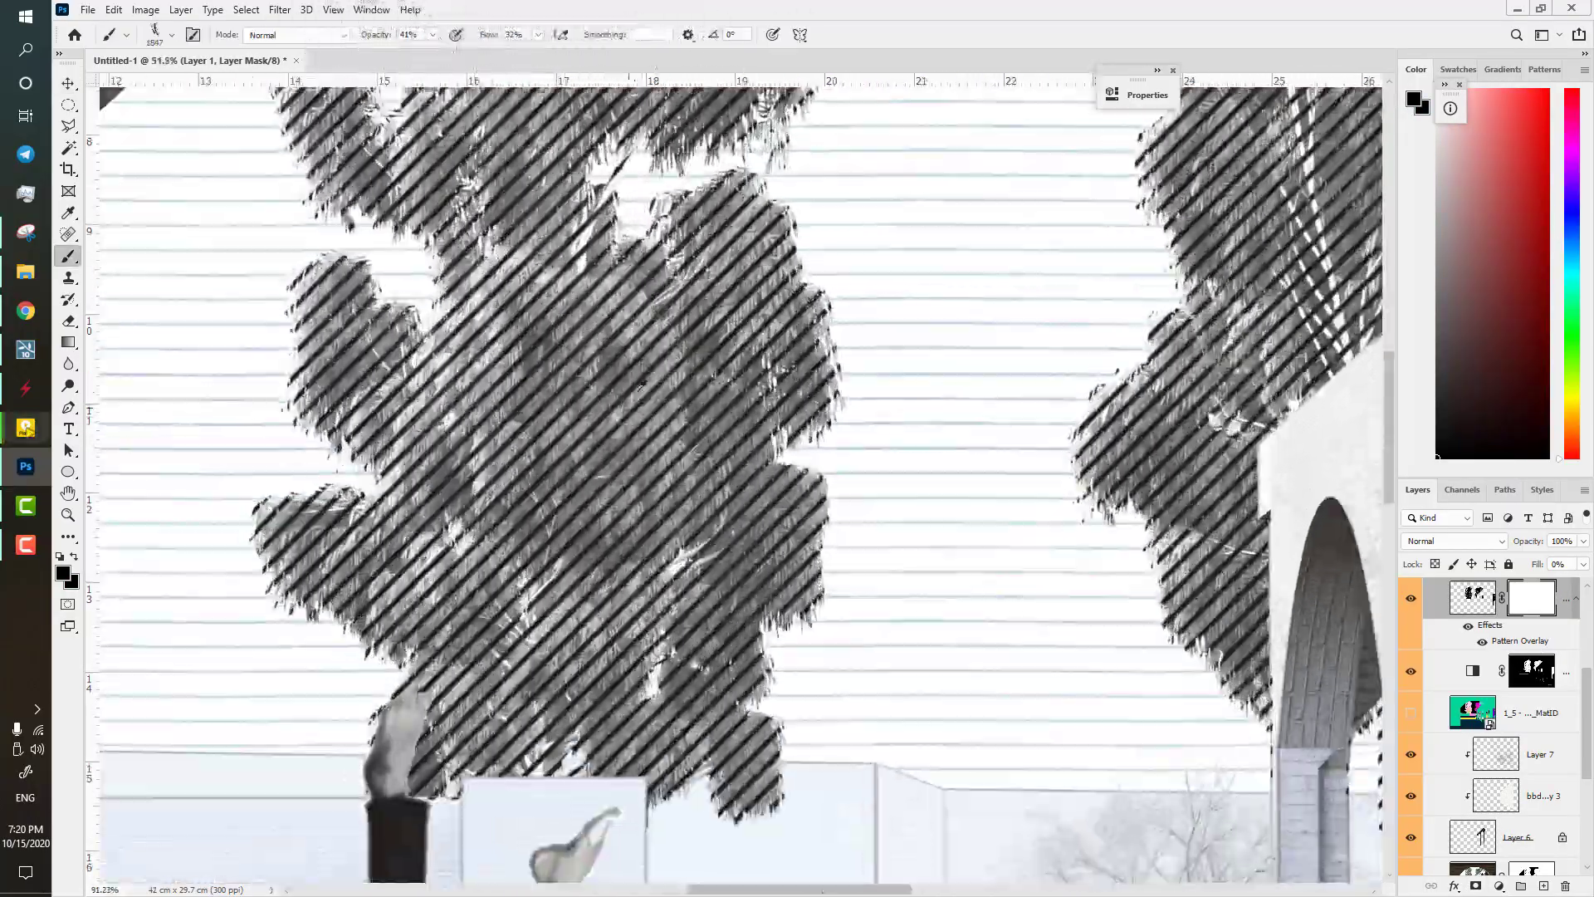
# - Soften the hatching on the tree above the falling figure by painting black on Layer 1's mask, raising the brush flow to 78%
pyautogui.moveTo(734, 453)
pyautogui.mouseDown()
pyautogui.moveTo(656, 452)
pyautogui.moveTo(664, 440)
pyautogui.moveTo(531, 515)
pyautogui.moveTo(572, 299)
pyautogui.mouseUp()
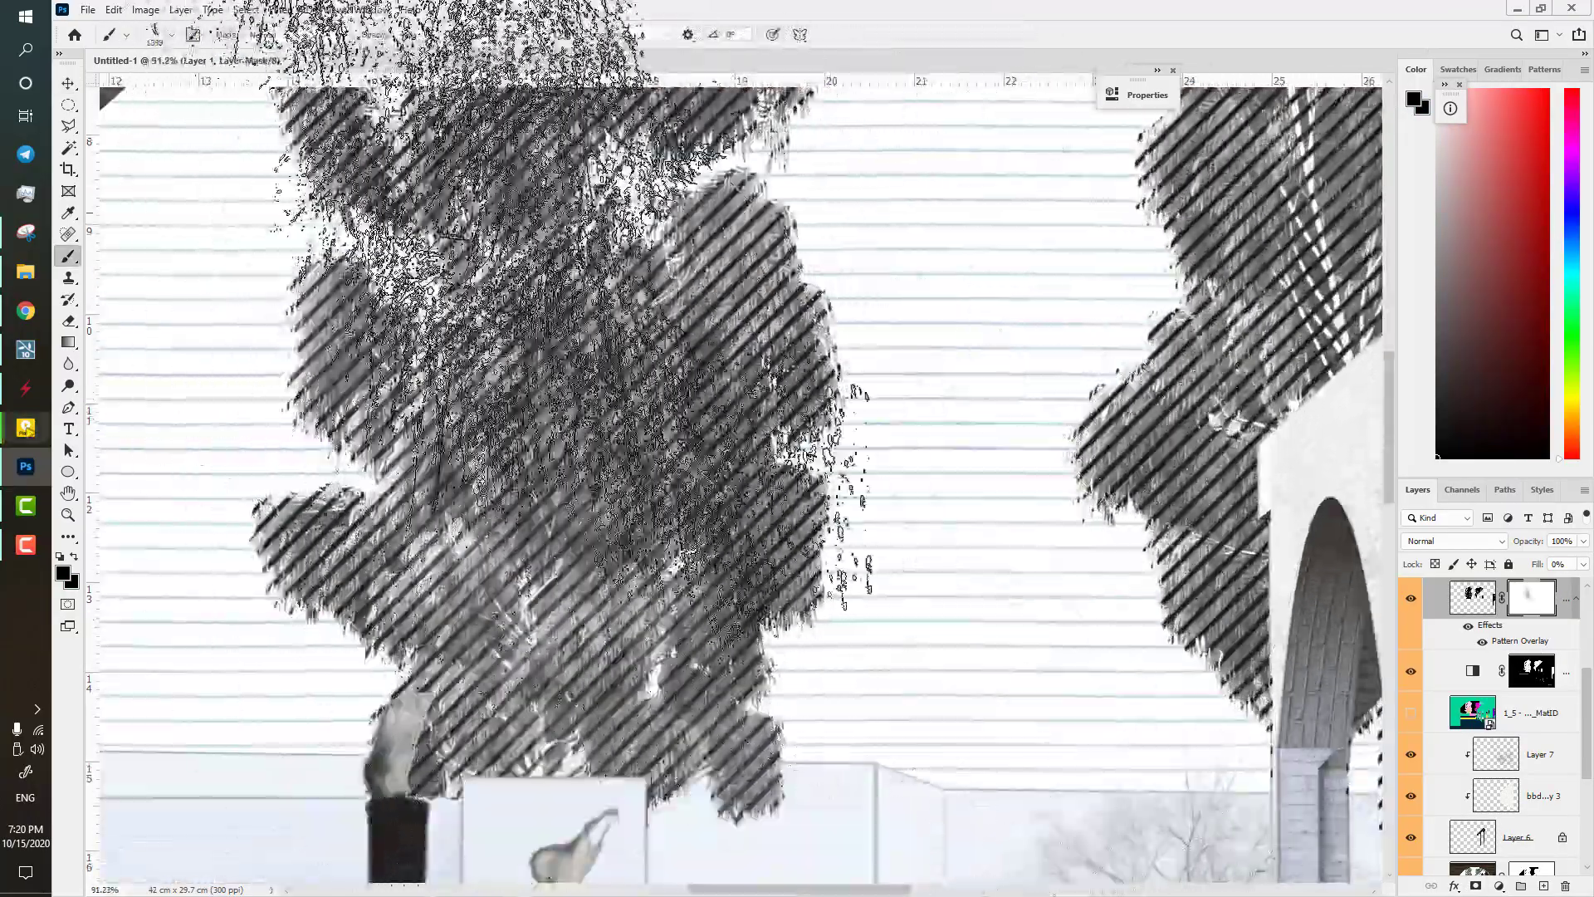
pyautogui.scroll(-6, 961, 633)
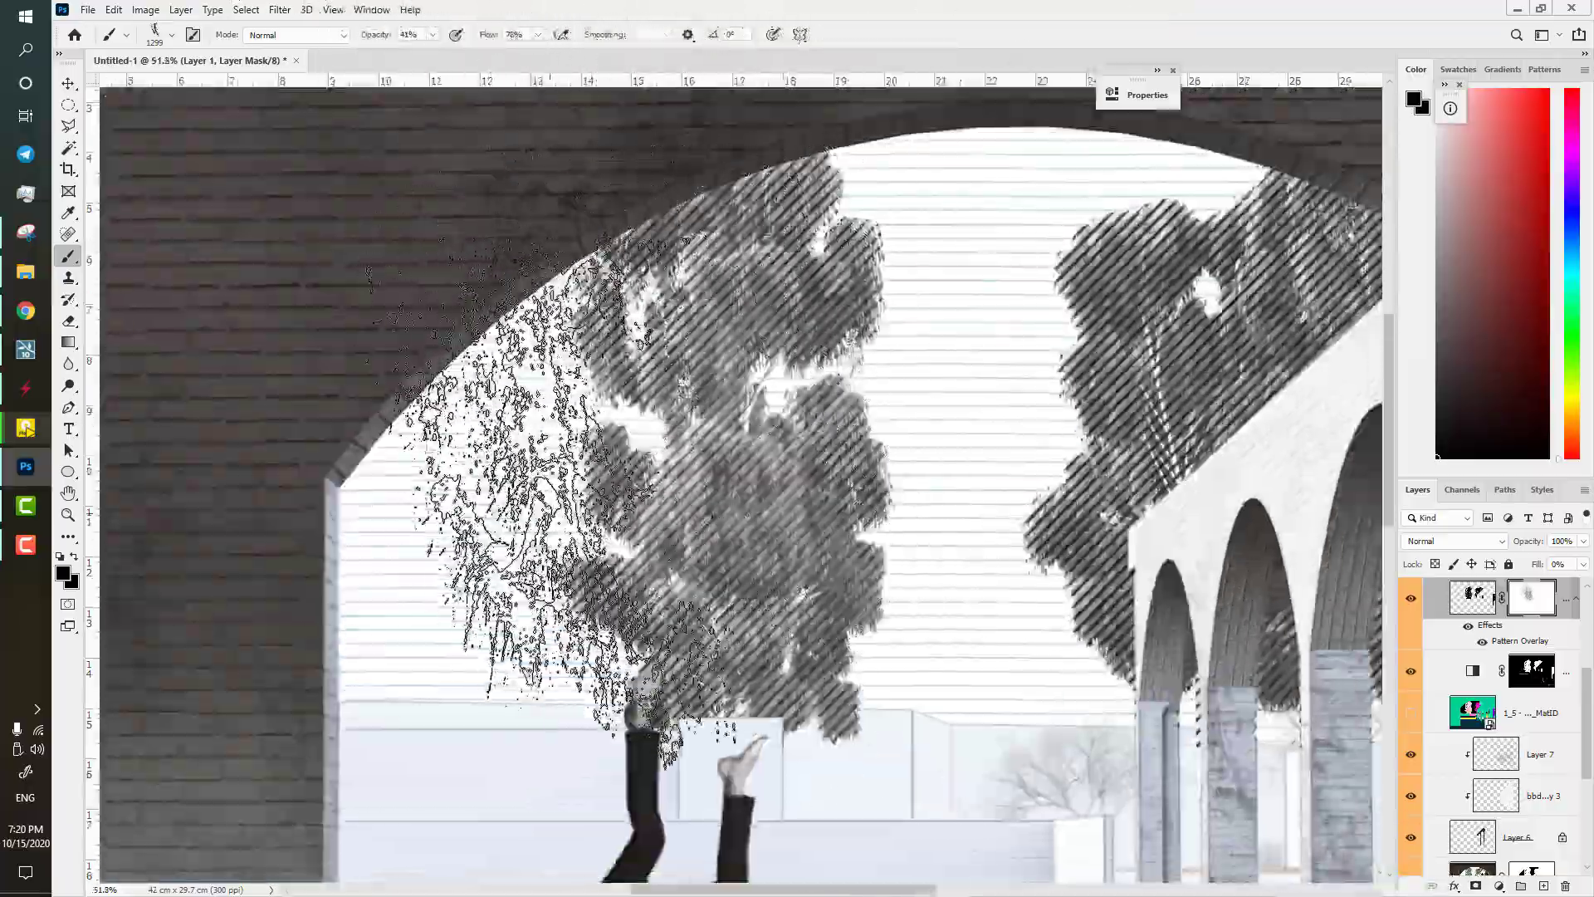
pyautogui.moveTo(1127, 440); pyautogui.dragTo(1179, 498)
pyautogui.moveTo(979, 524); pyautogui.dragTo(503, 541)
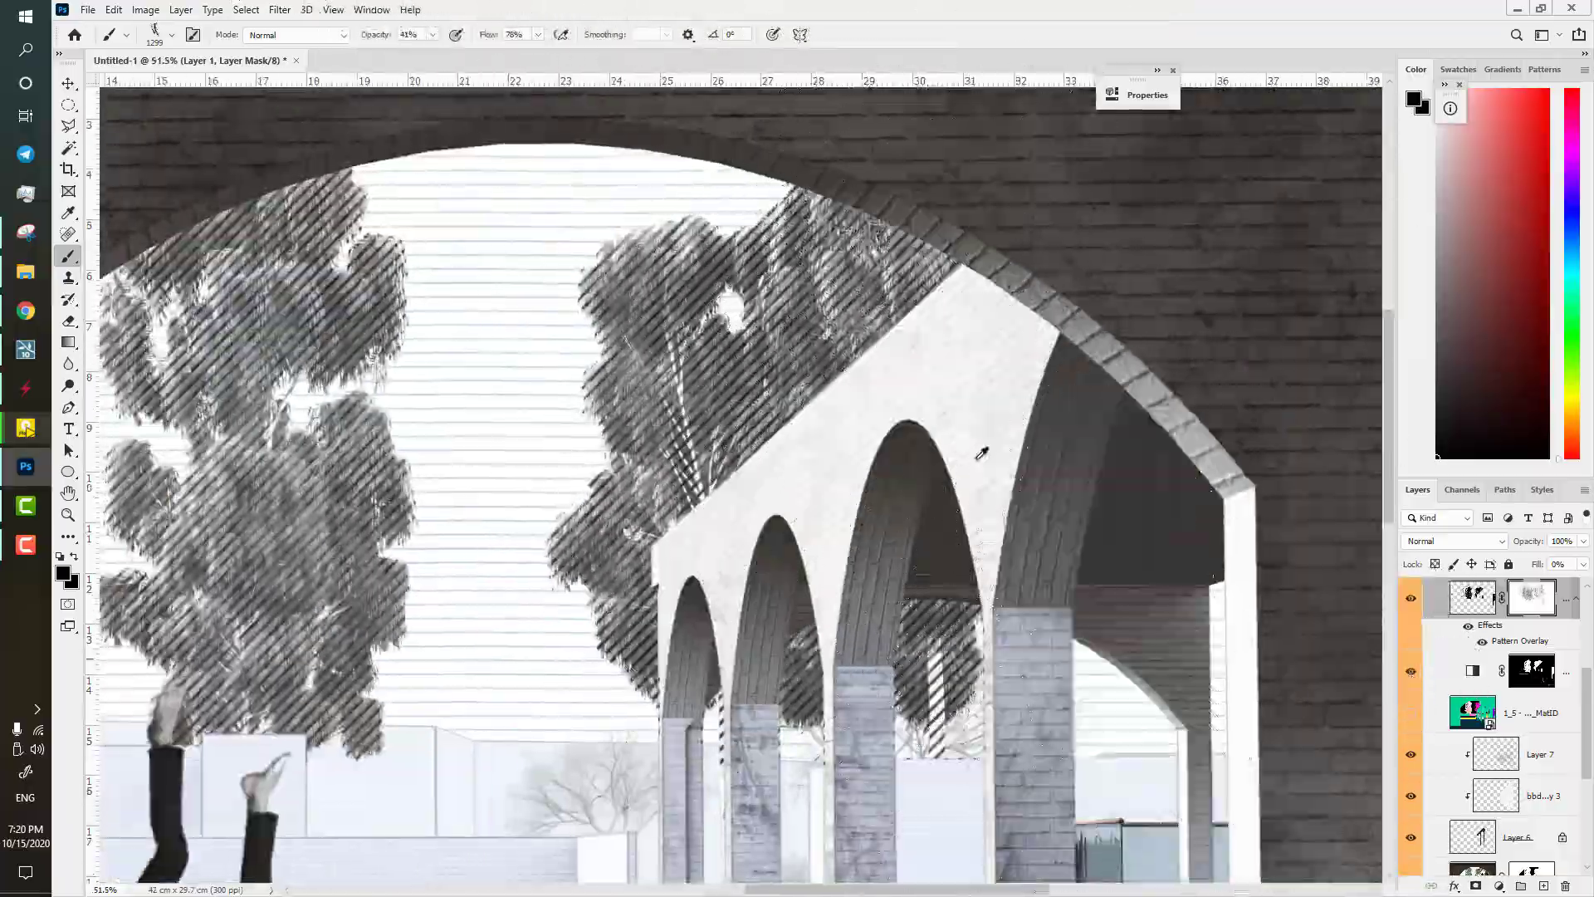
# - Soften the hatching on the tree behind the arcade by painting Layer 1's mask with smaller textured brush strokes
pyautogui.scroll(5, 981, 452)
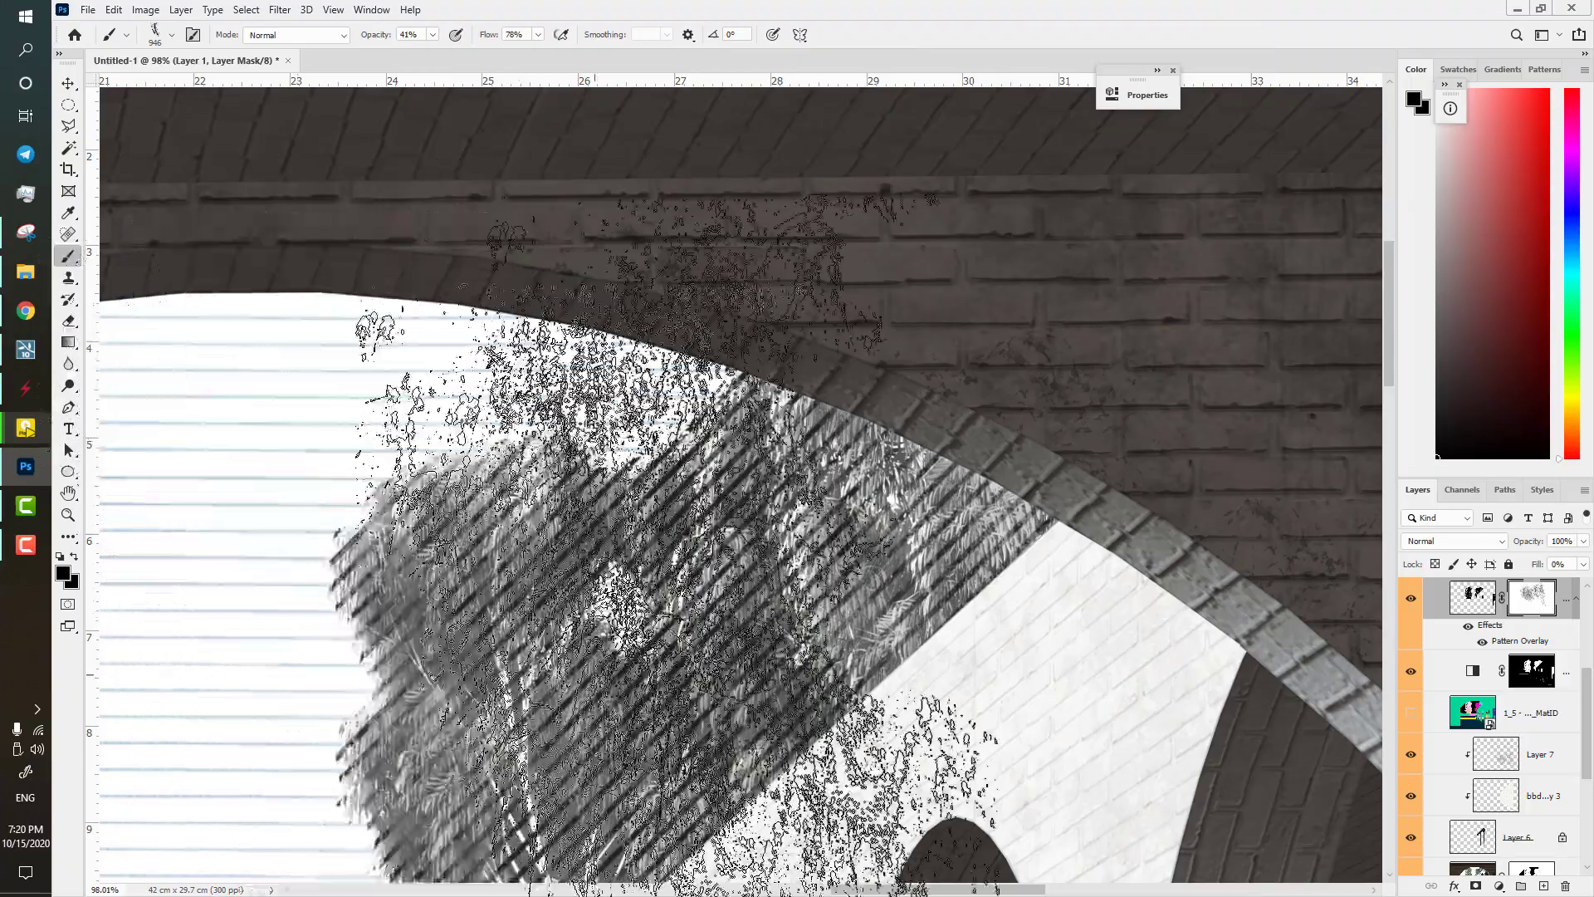
pyautogui.moveTo(581, 830); pyautogui.dragTo(628, 575)
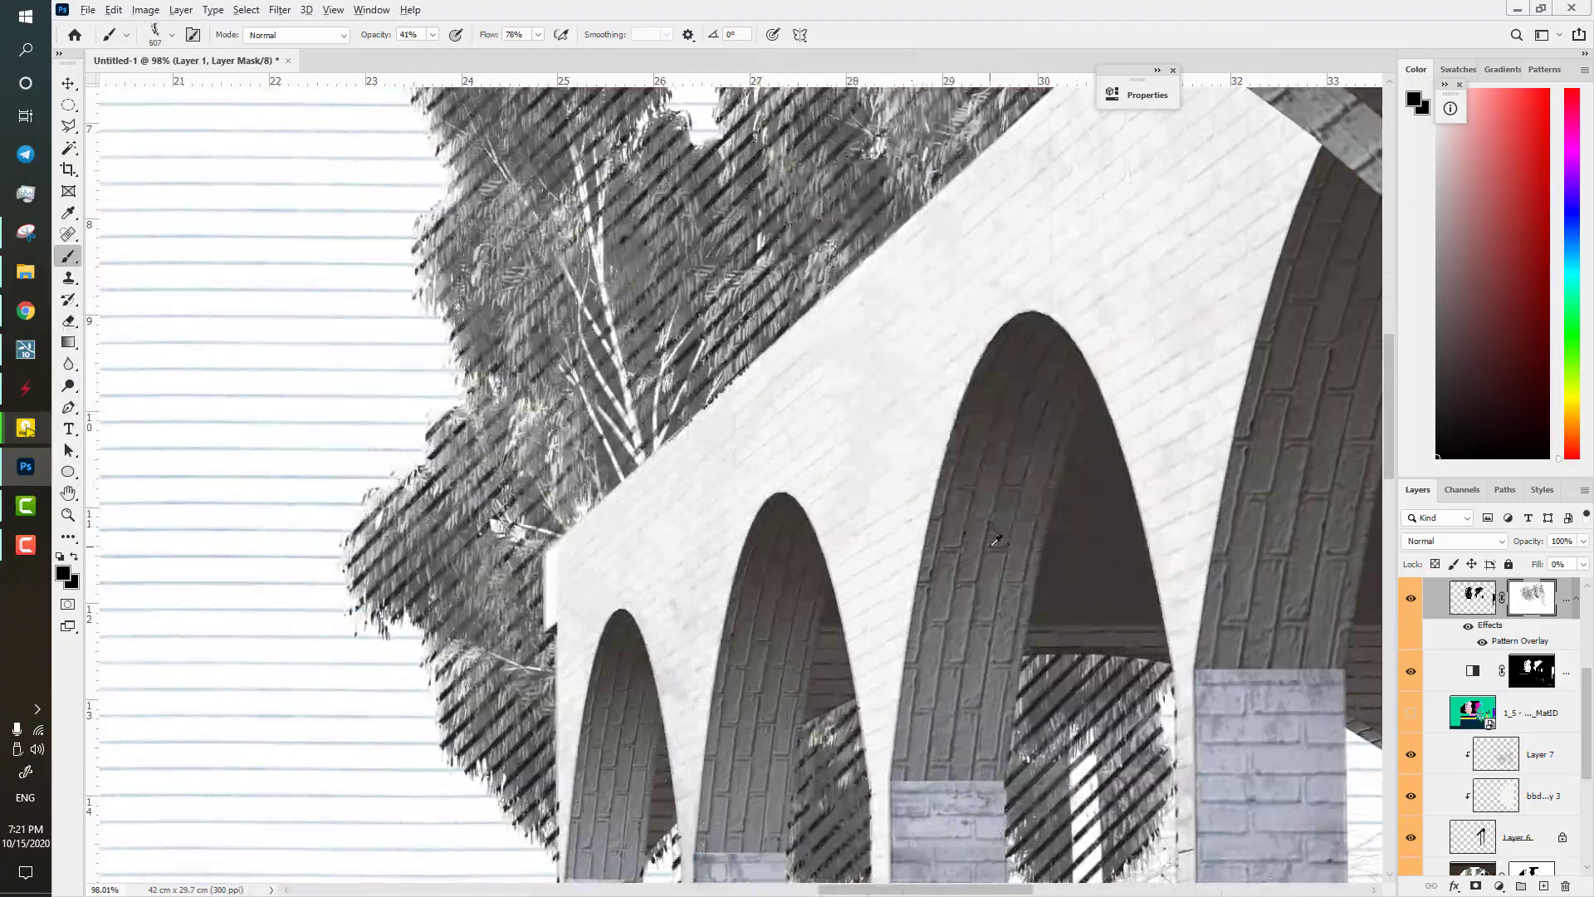
pyautogui.scroll(-2, 997, 540)
pyautogui.moveTo(803, 388)
pyautogui.mouseDown()
pyautogui.moveTo(614, 359)
pyautogui.moveTo(257, 224)
pyautogui.mouseUp()
pyautogui.scroll(-3, 903, 506)
pyautogui.moveTo(900, 503); pyautogui.dragTo(970, 505)
pyautogui.click(1019, 291)
pyautogui.moveTo(673, 625); pyautogui.dragTo(1173, 746)
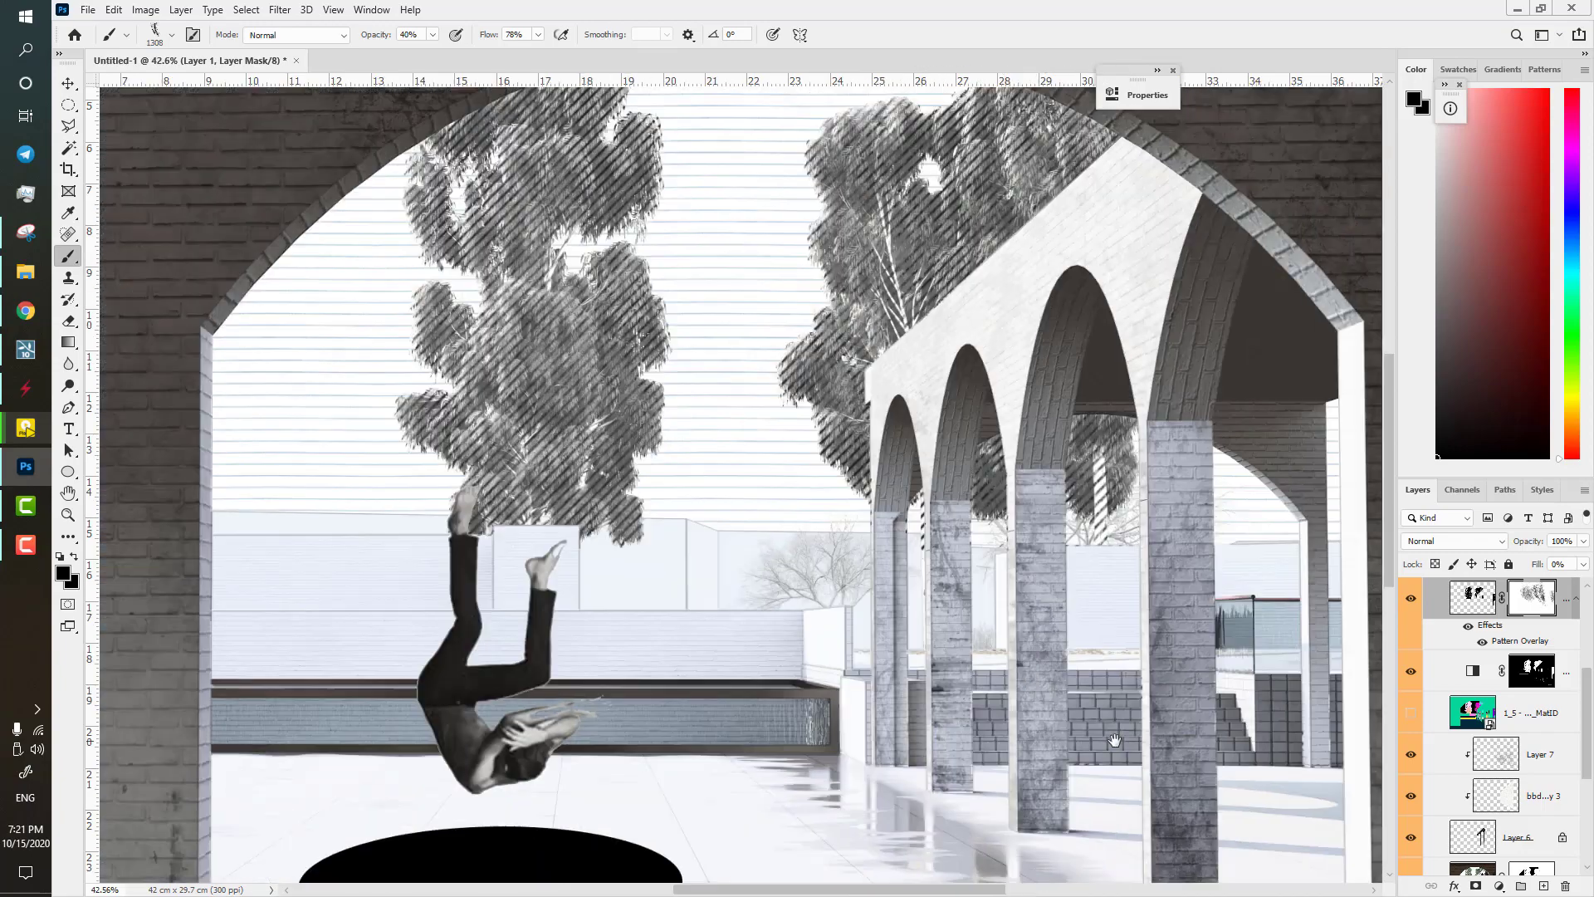
pyautogui.scroll(-4, 889, 583)
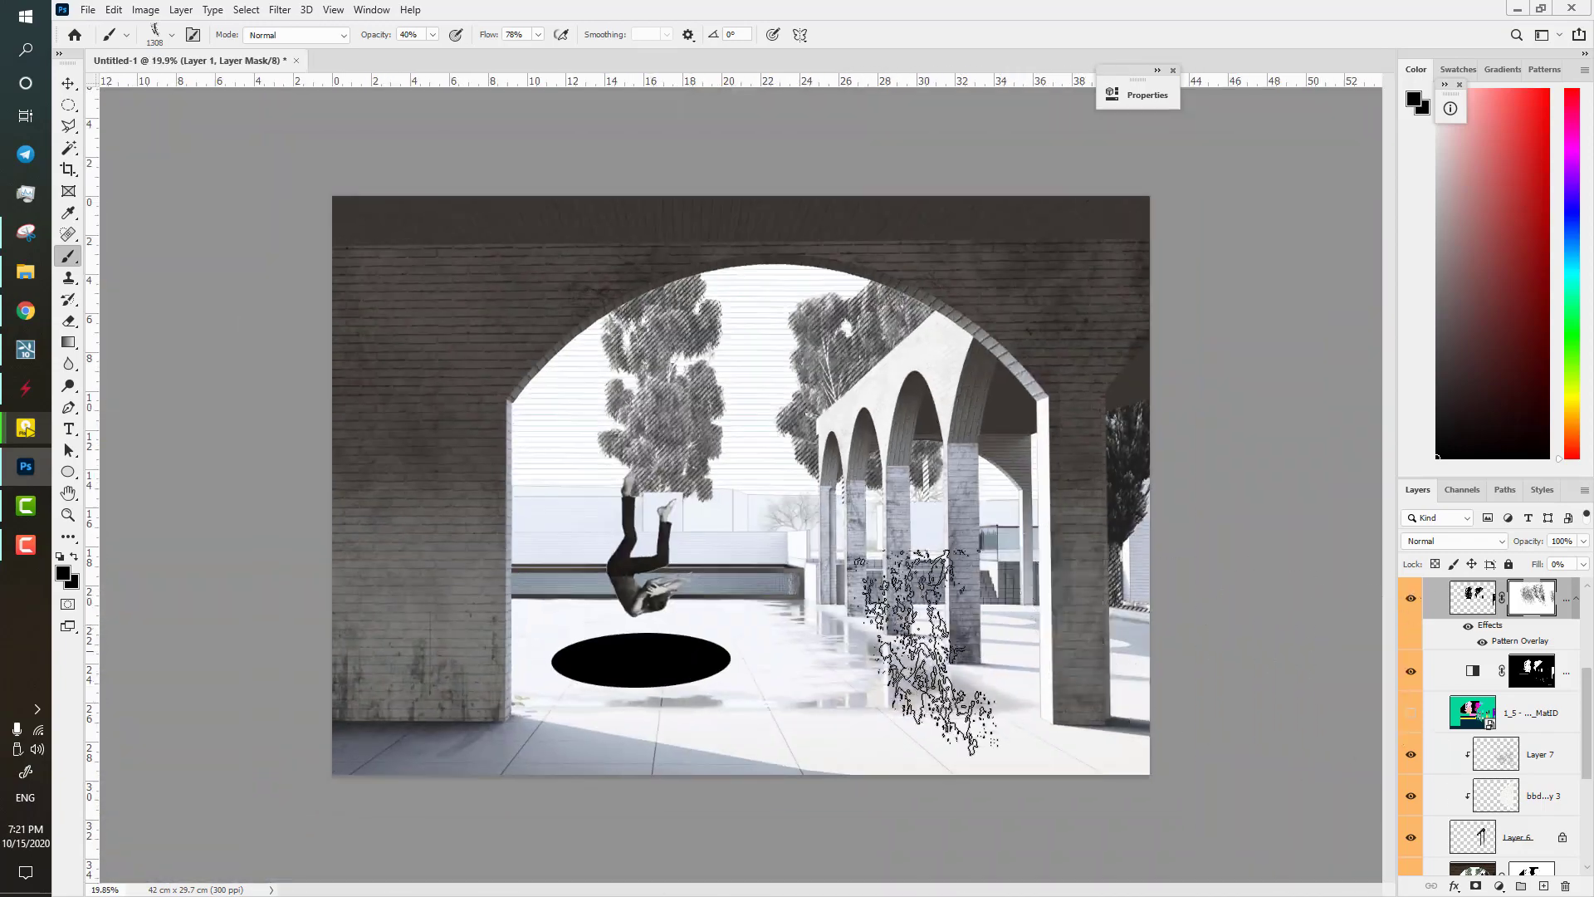
pyautogui.moveTo(25, 544)
pyautogui.click(137, 508)
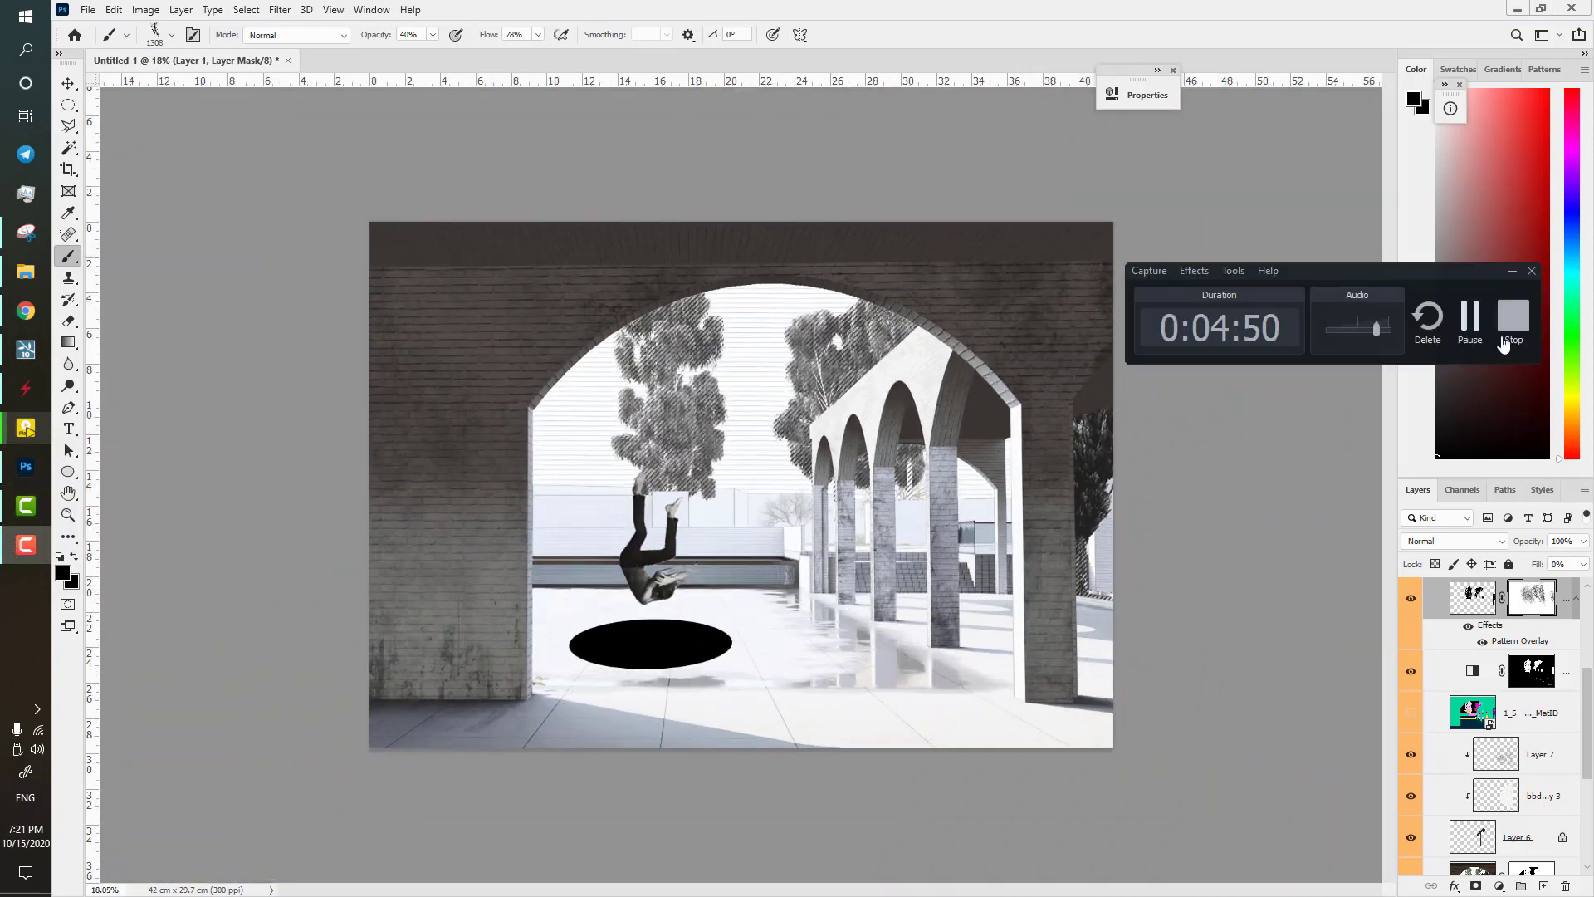
pyautogui.click(1504, 342)
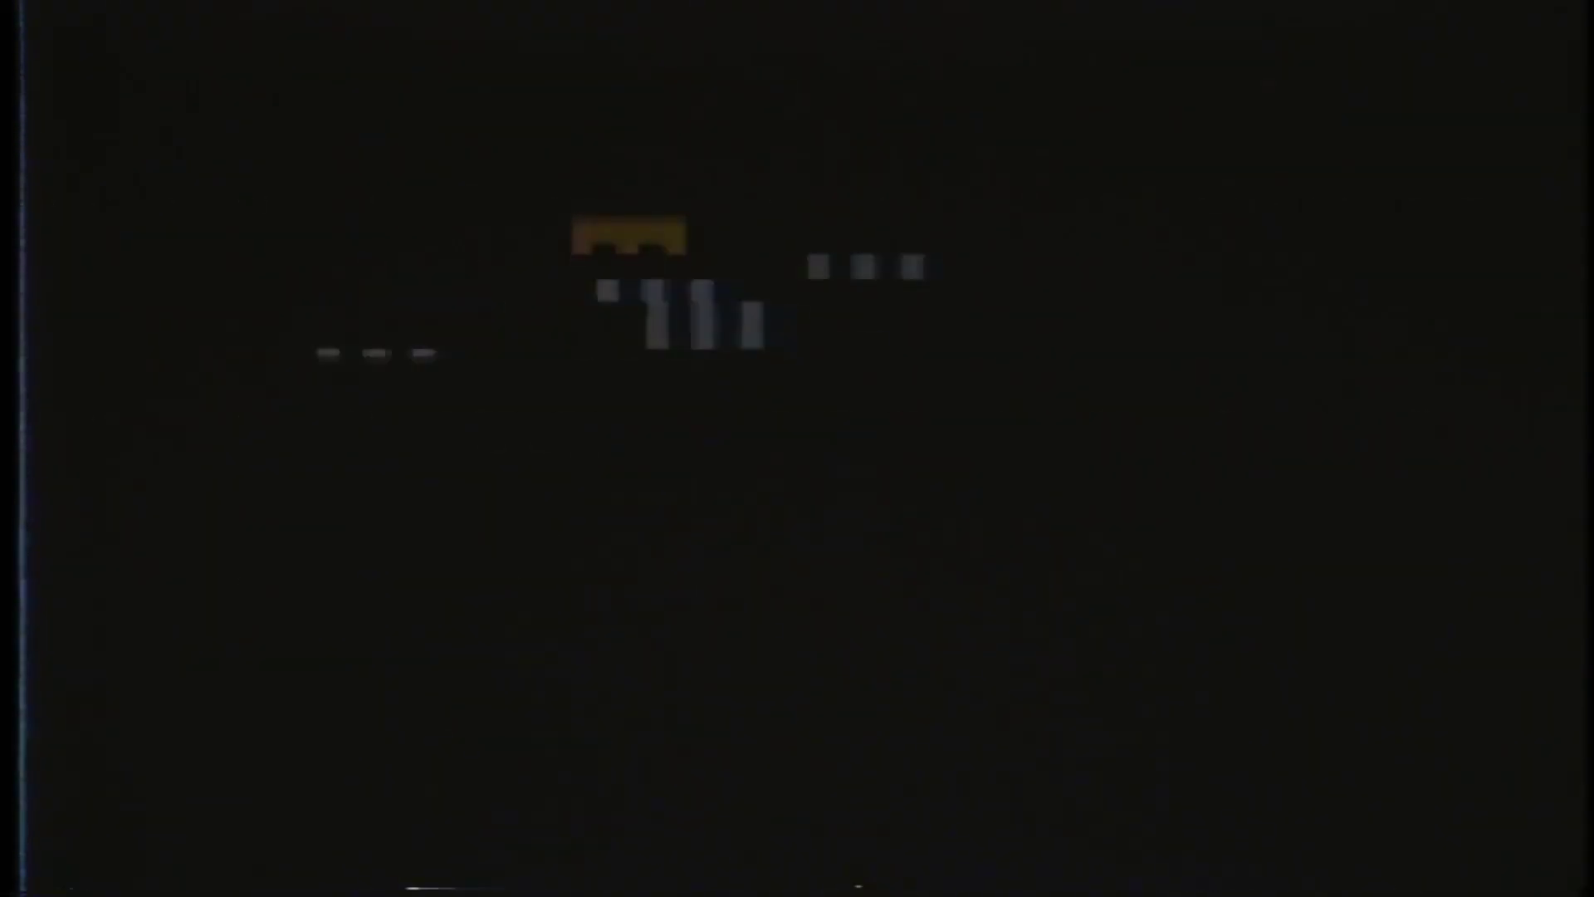